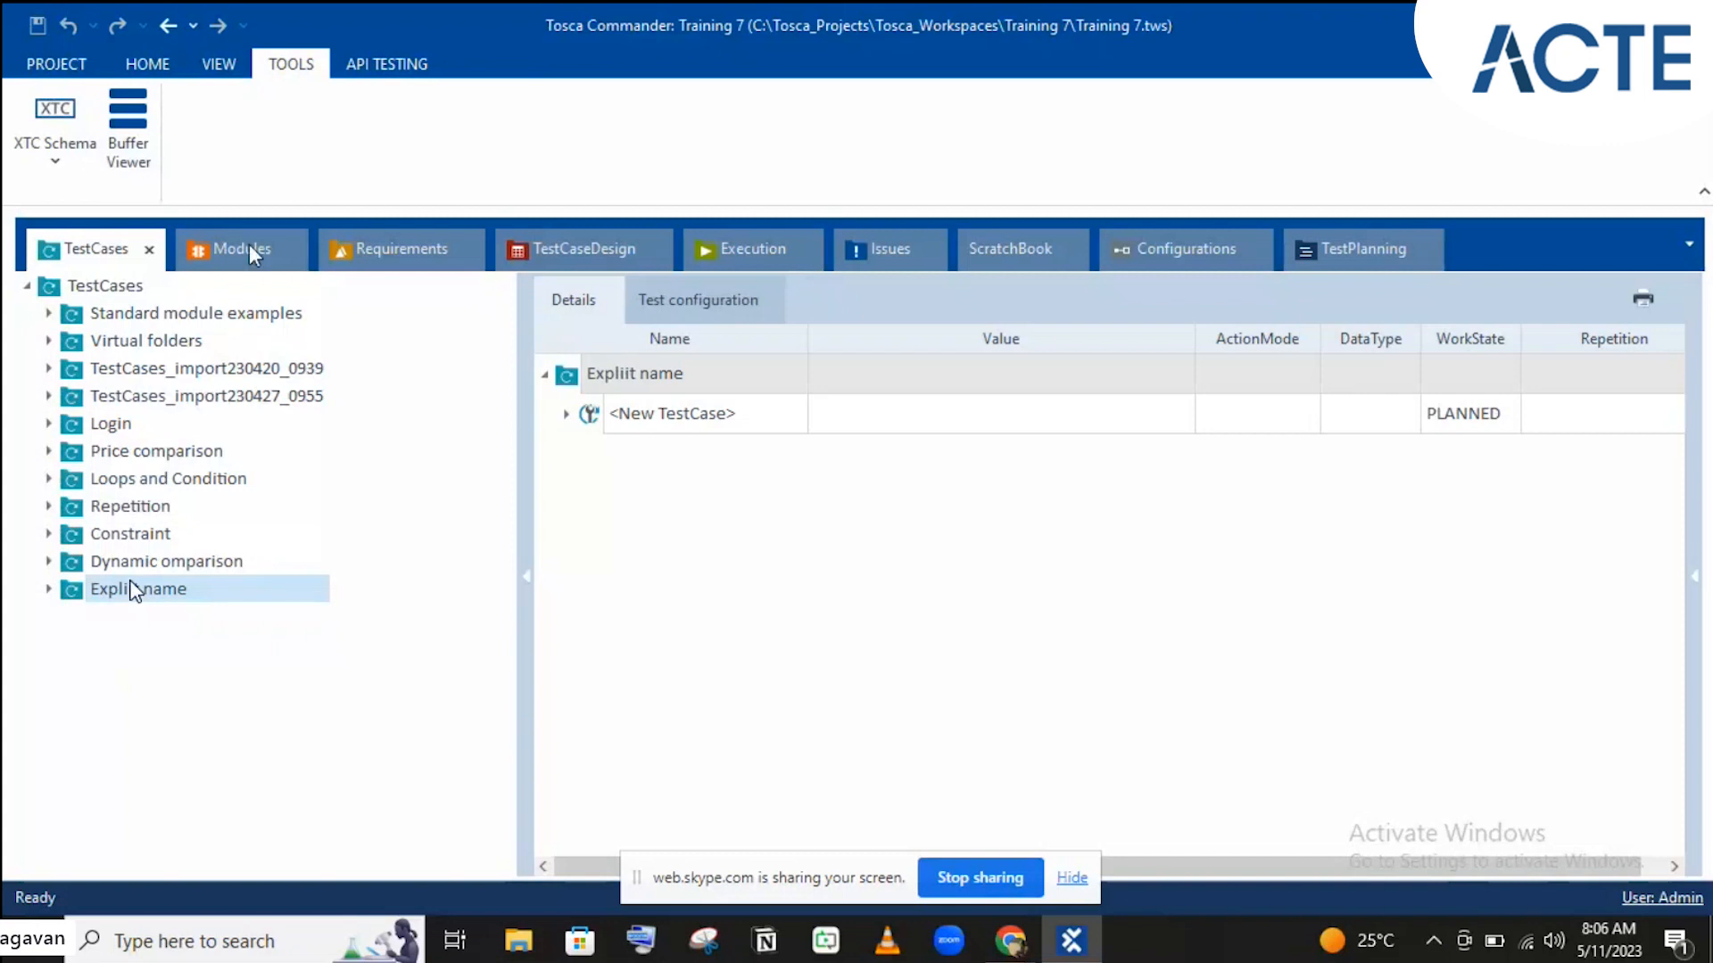
Step: Look over the TestCases root folder, and switch to Chrome to view the Demo Web Shop's build-your-own cheap computer page
click(97, 307)
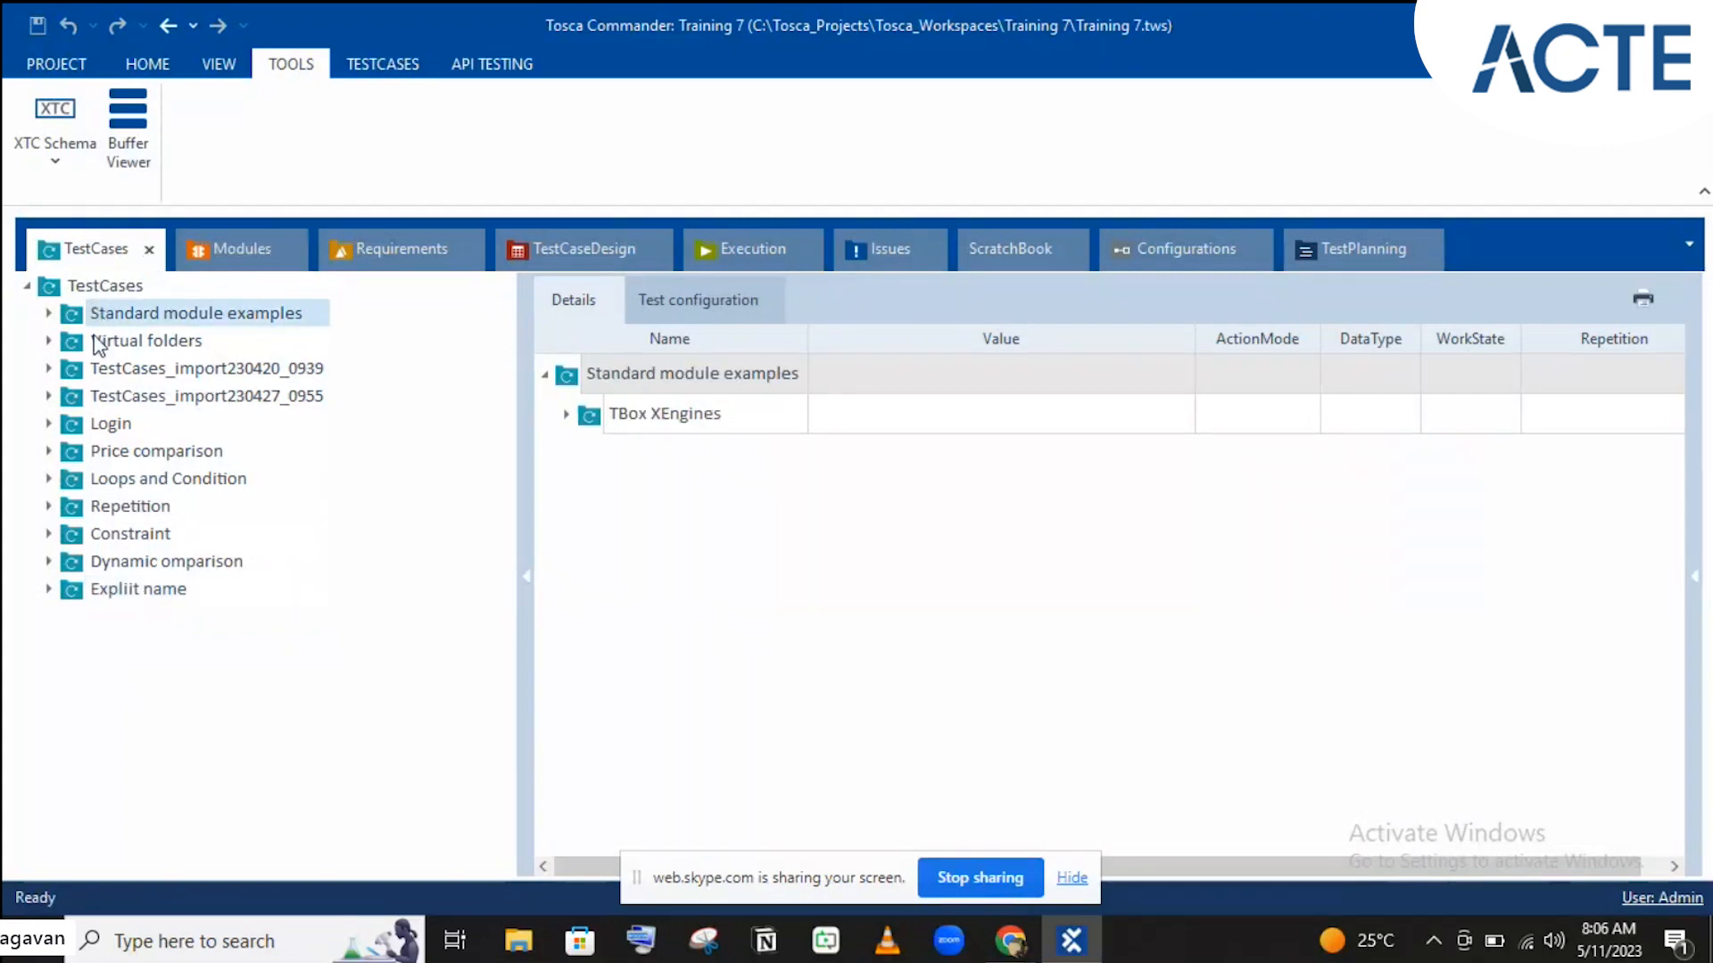
click(94, 283)
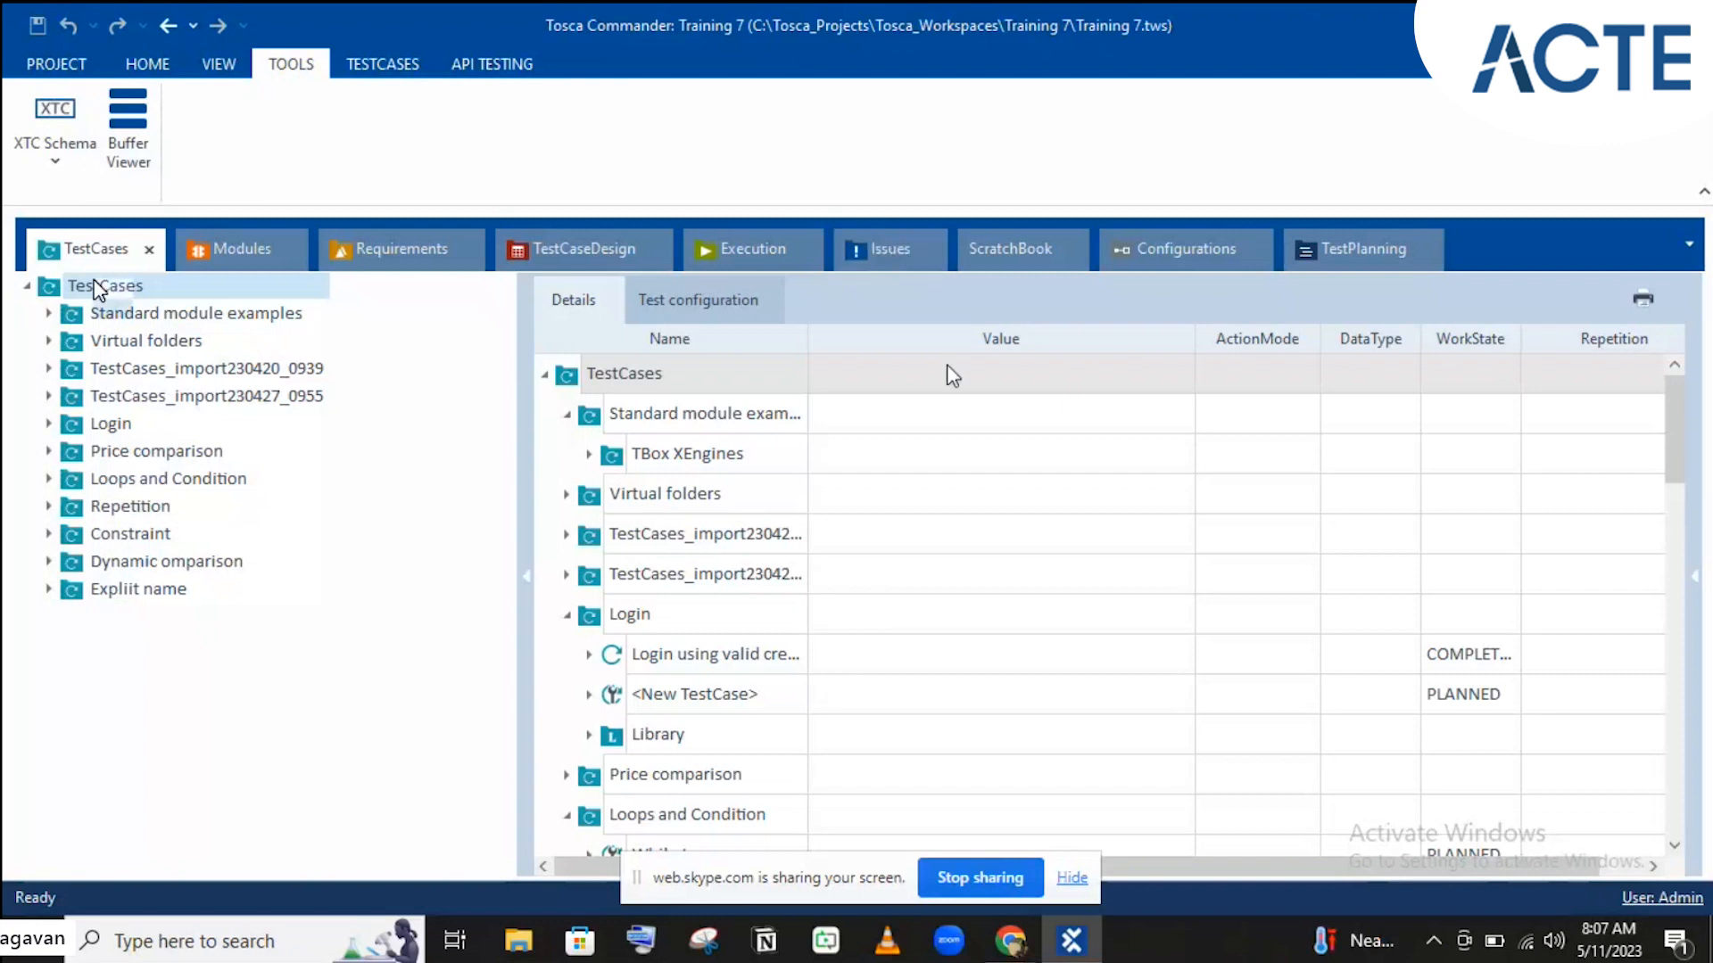
click(1010, 941)
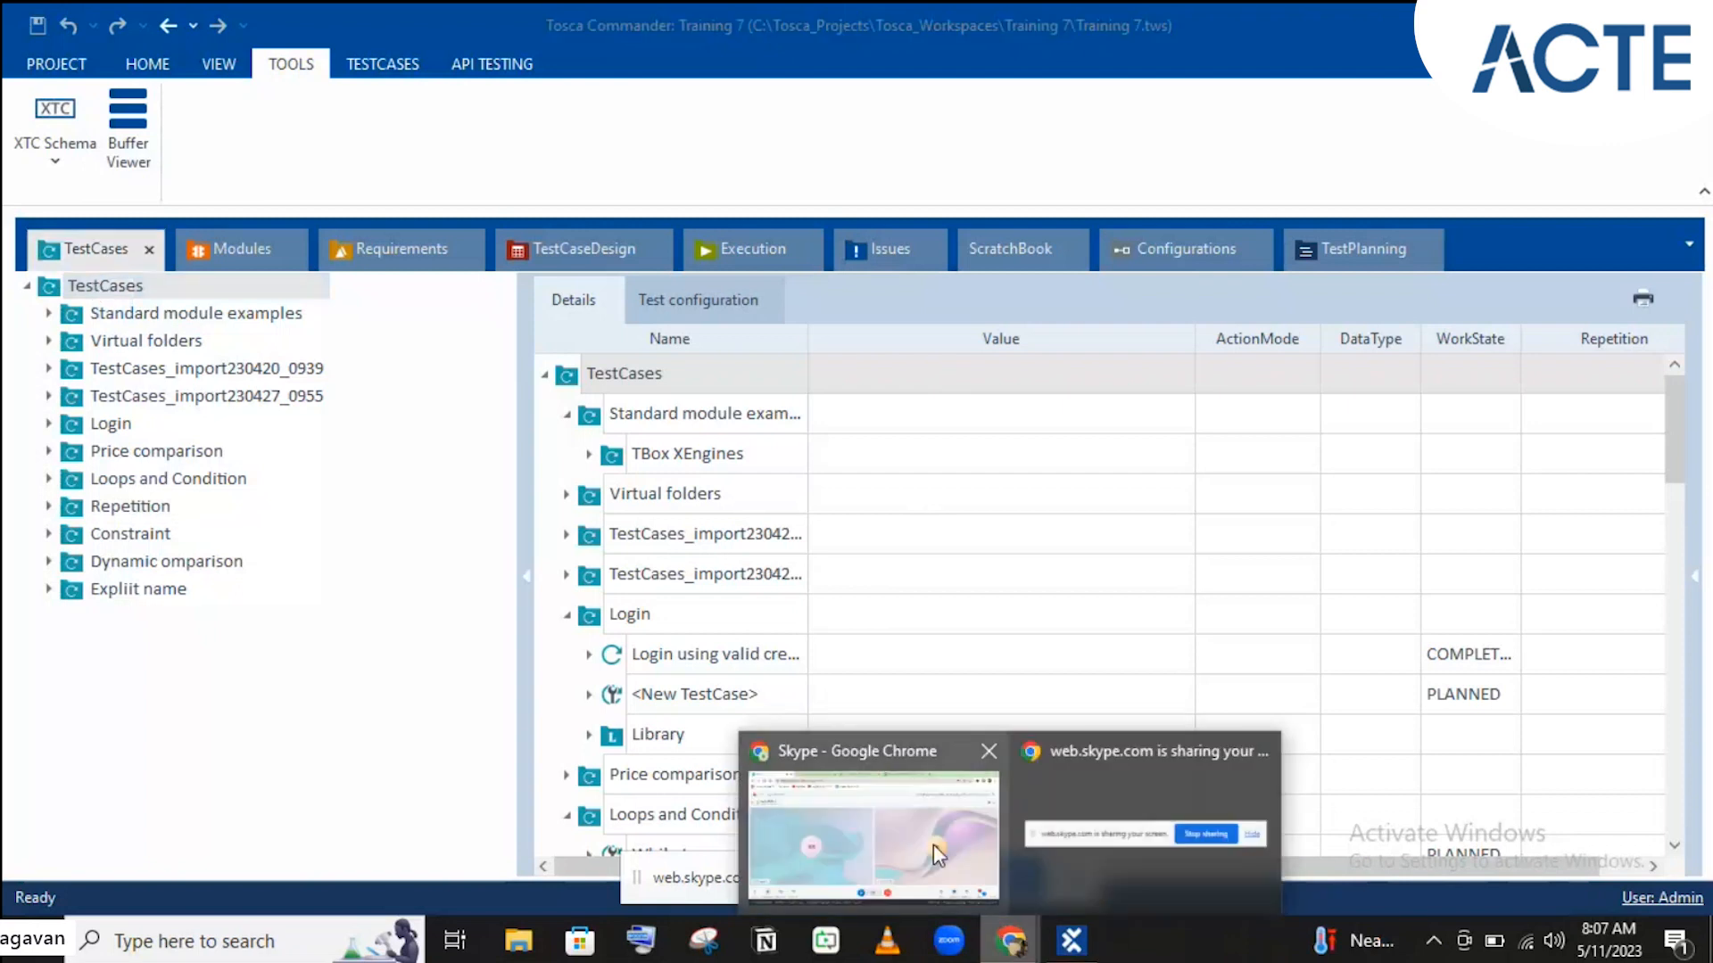
click(916, 832)
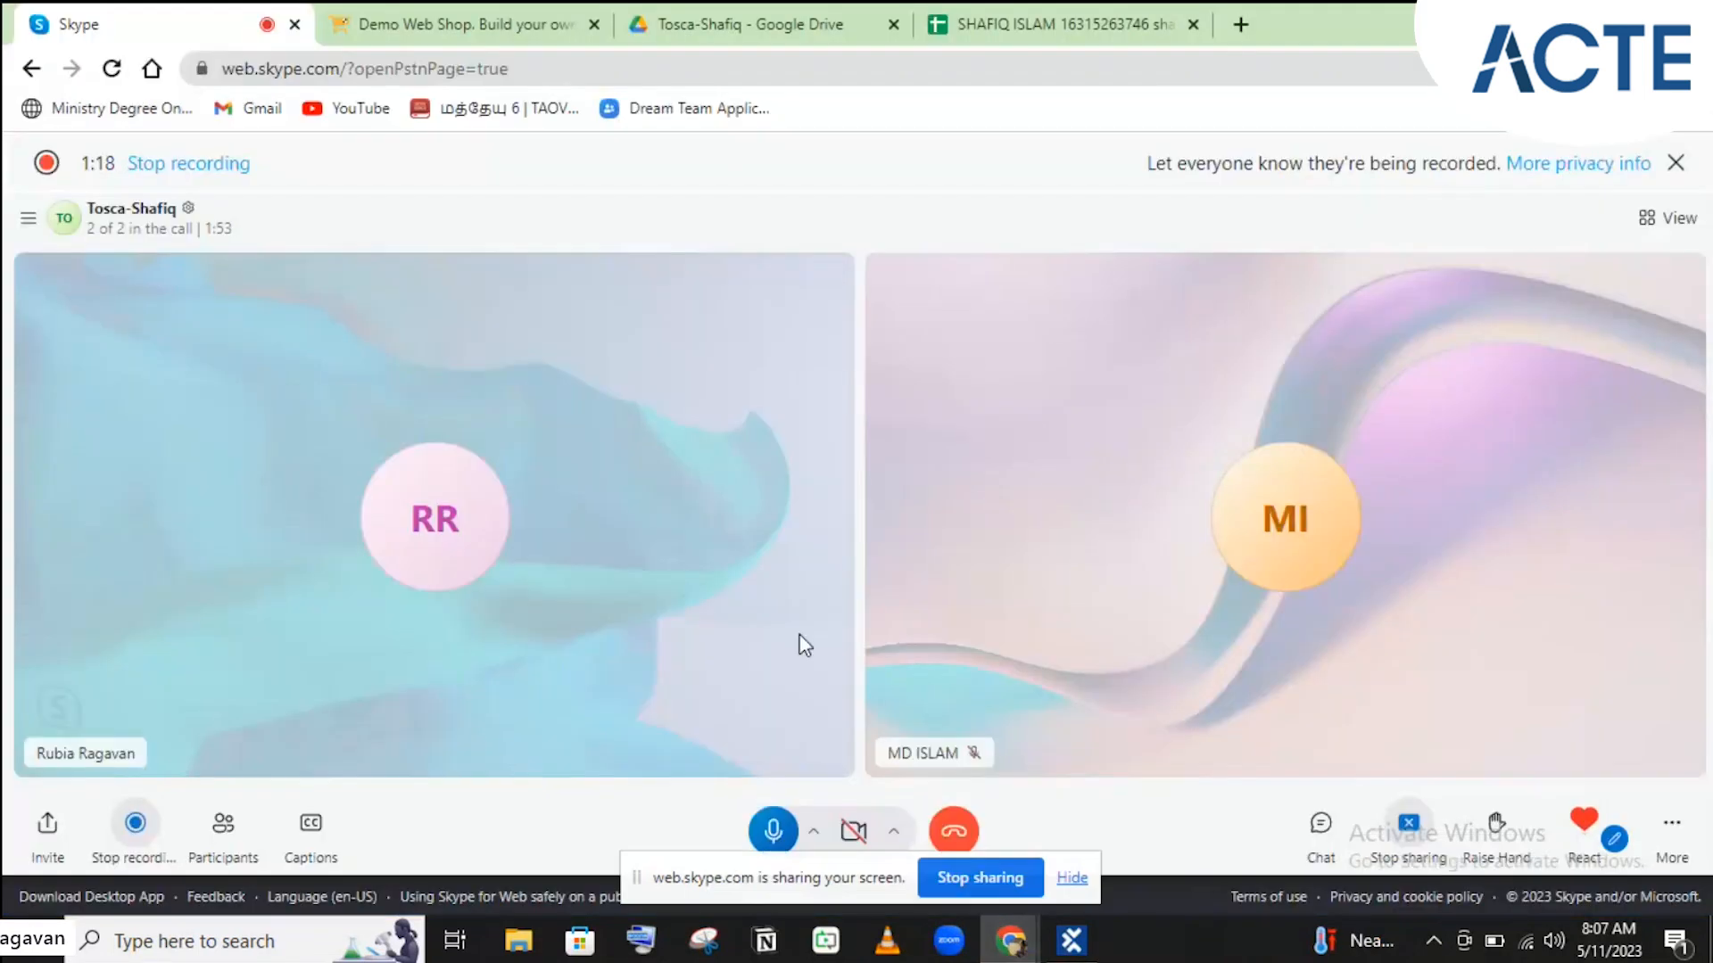
click(455, 20)
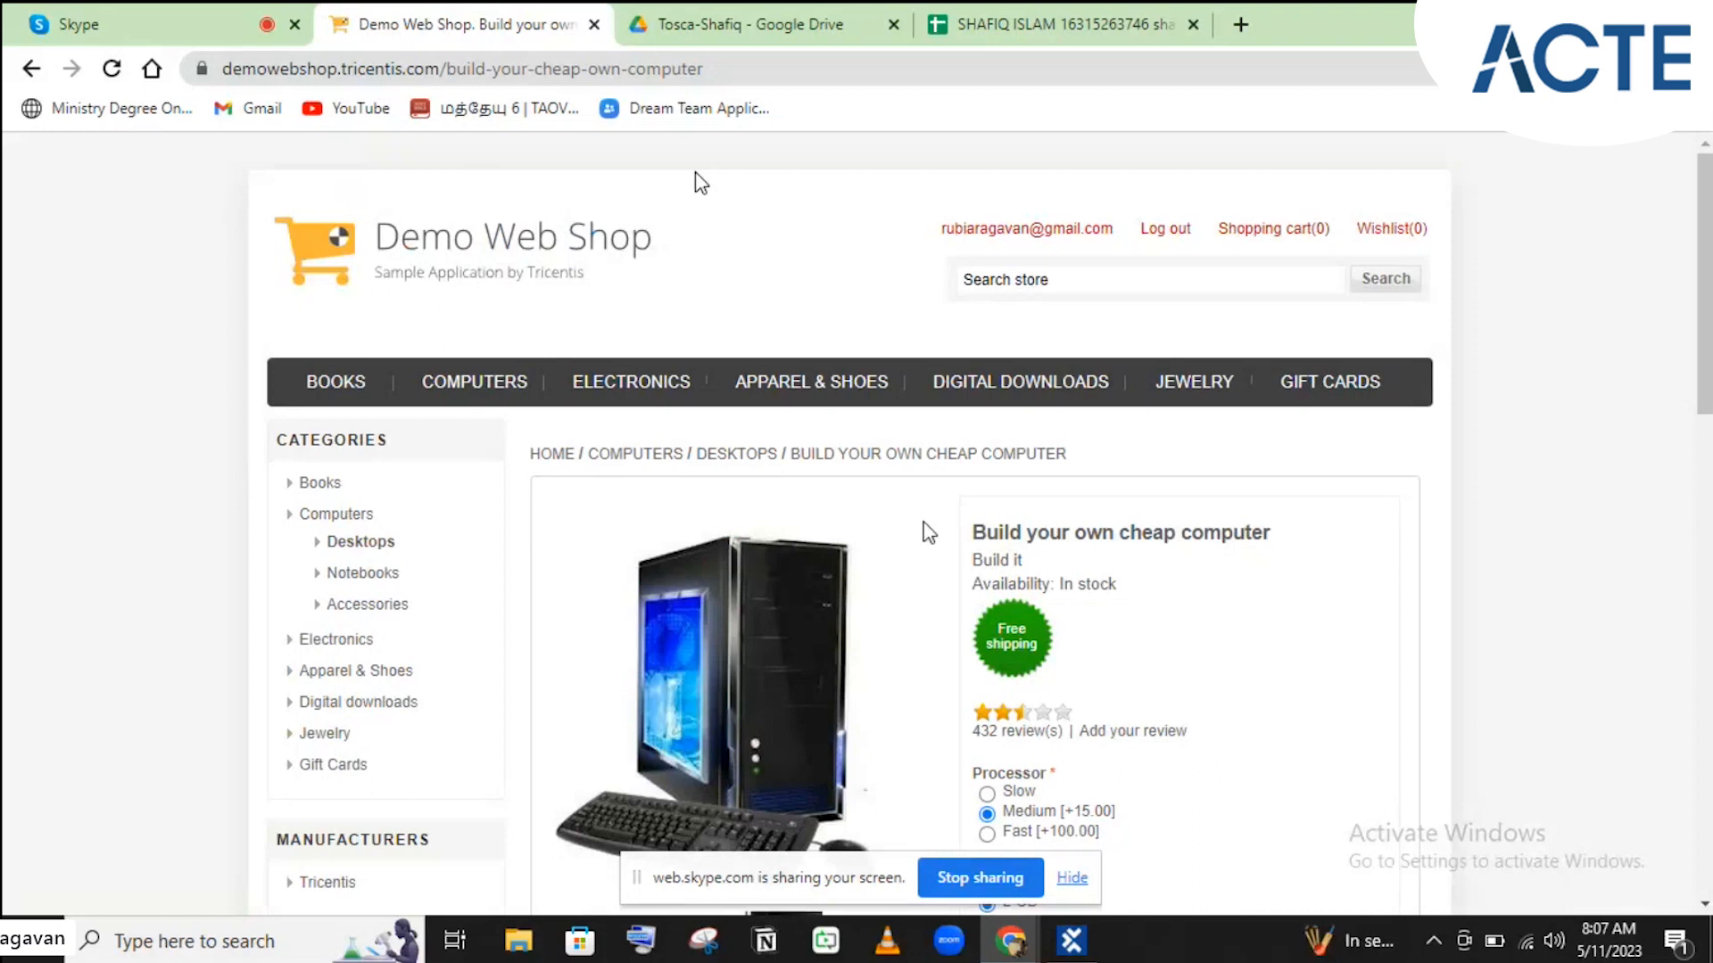
Step: Switch back to Tosca Commander and create a new folder under the TestCases root
click(1070, 941)
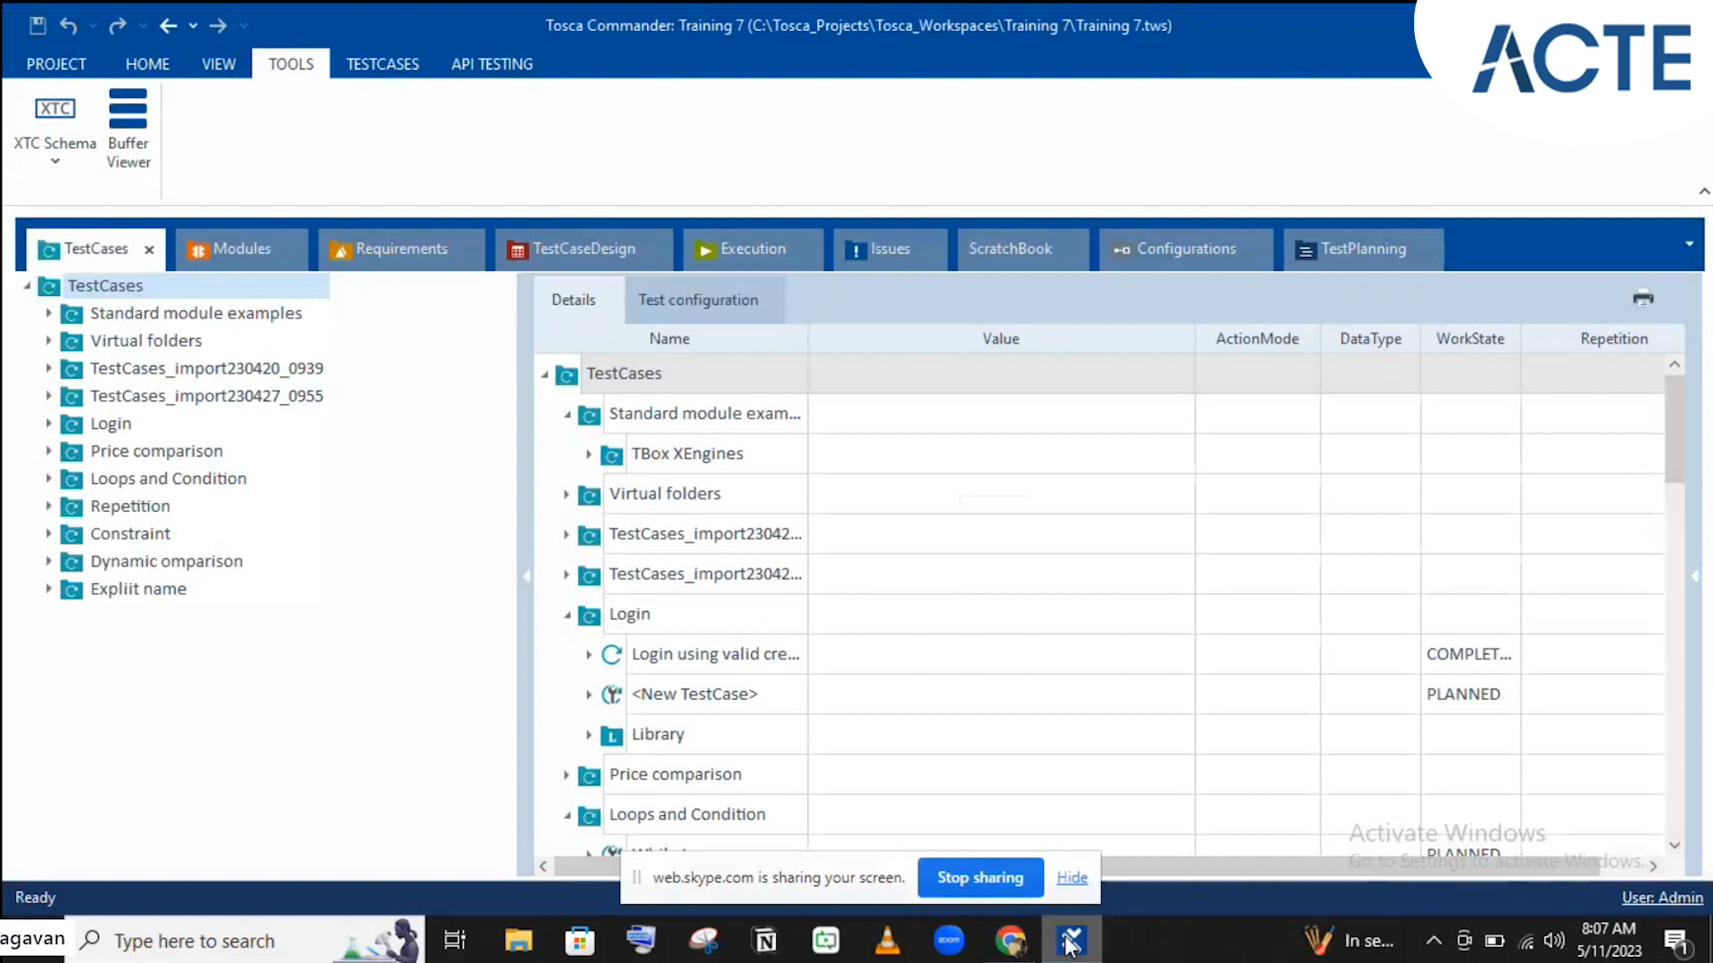
click(128, 287)
right_click(128, 287)
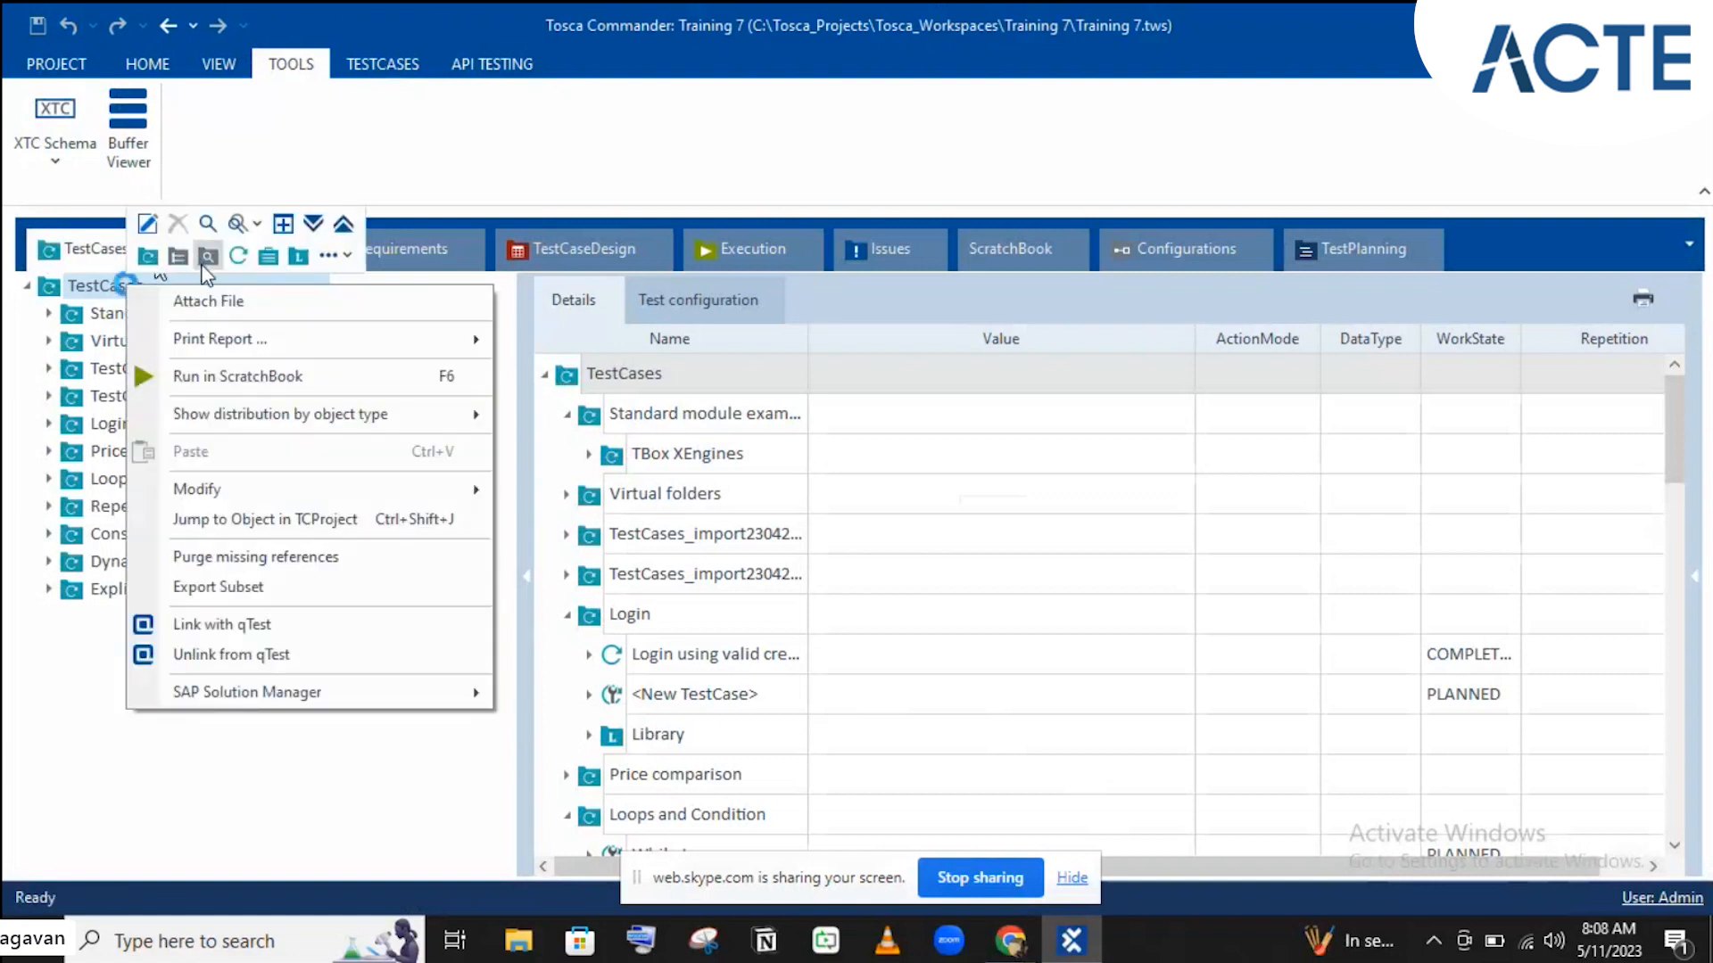
click(141, 263)
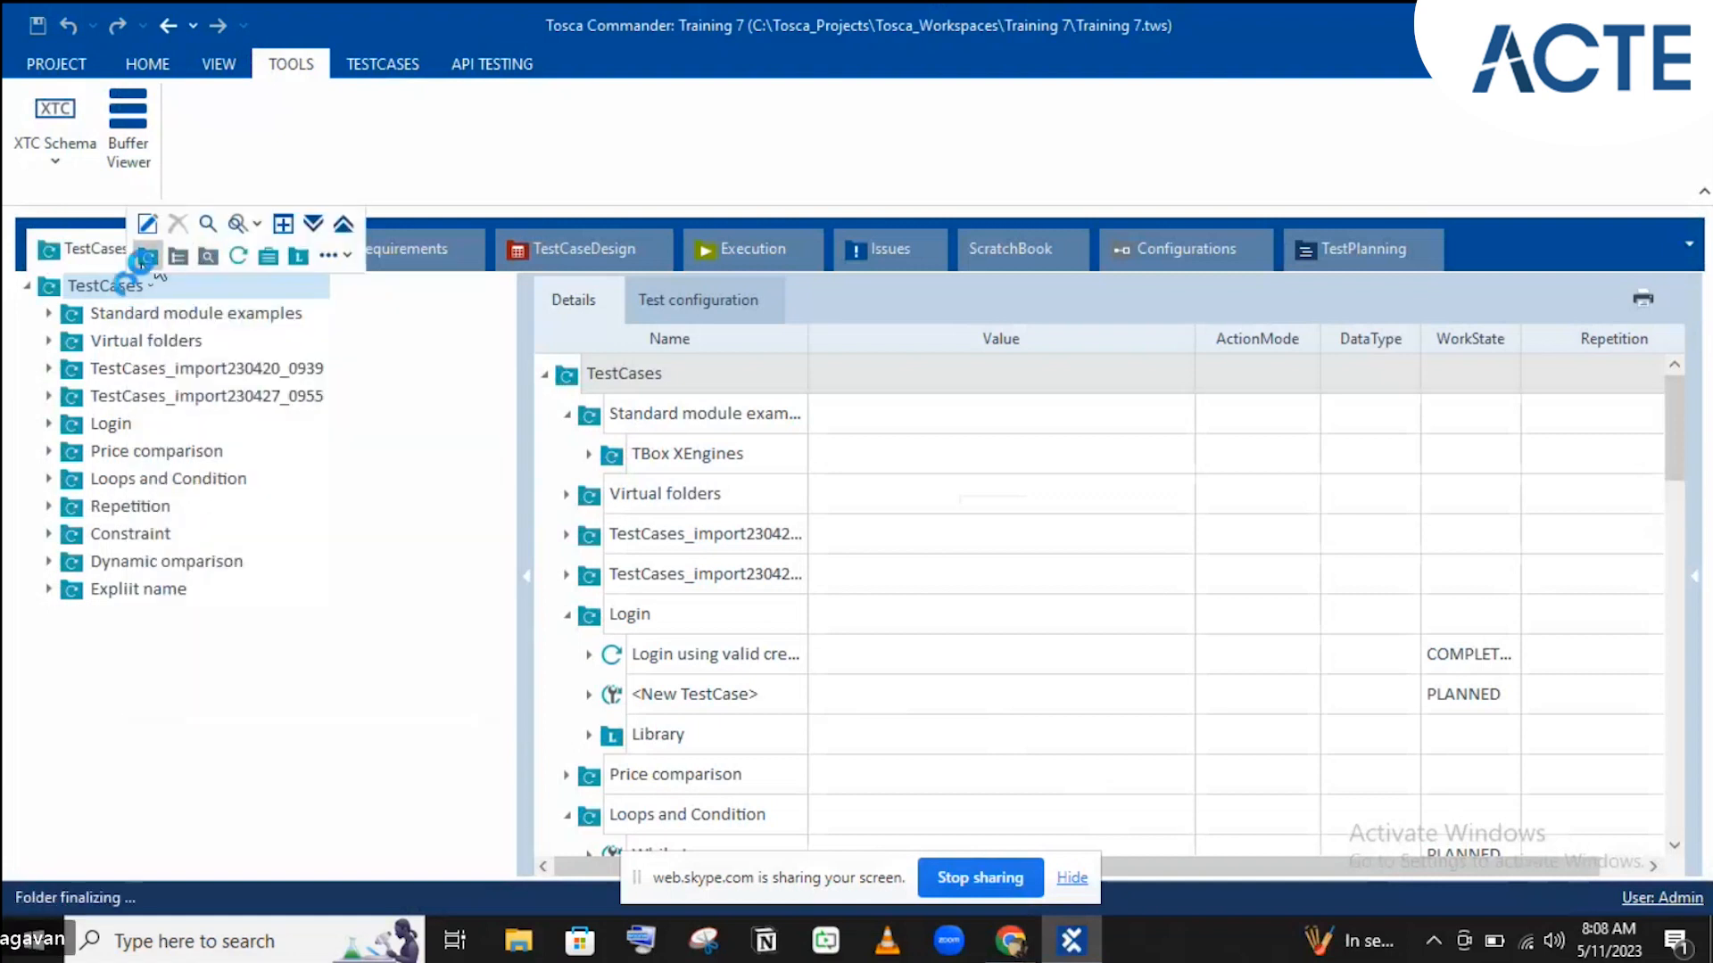
mouse_move(1072, 940)
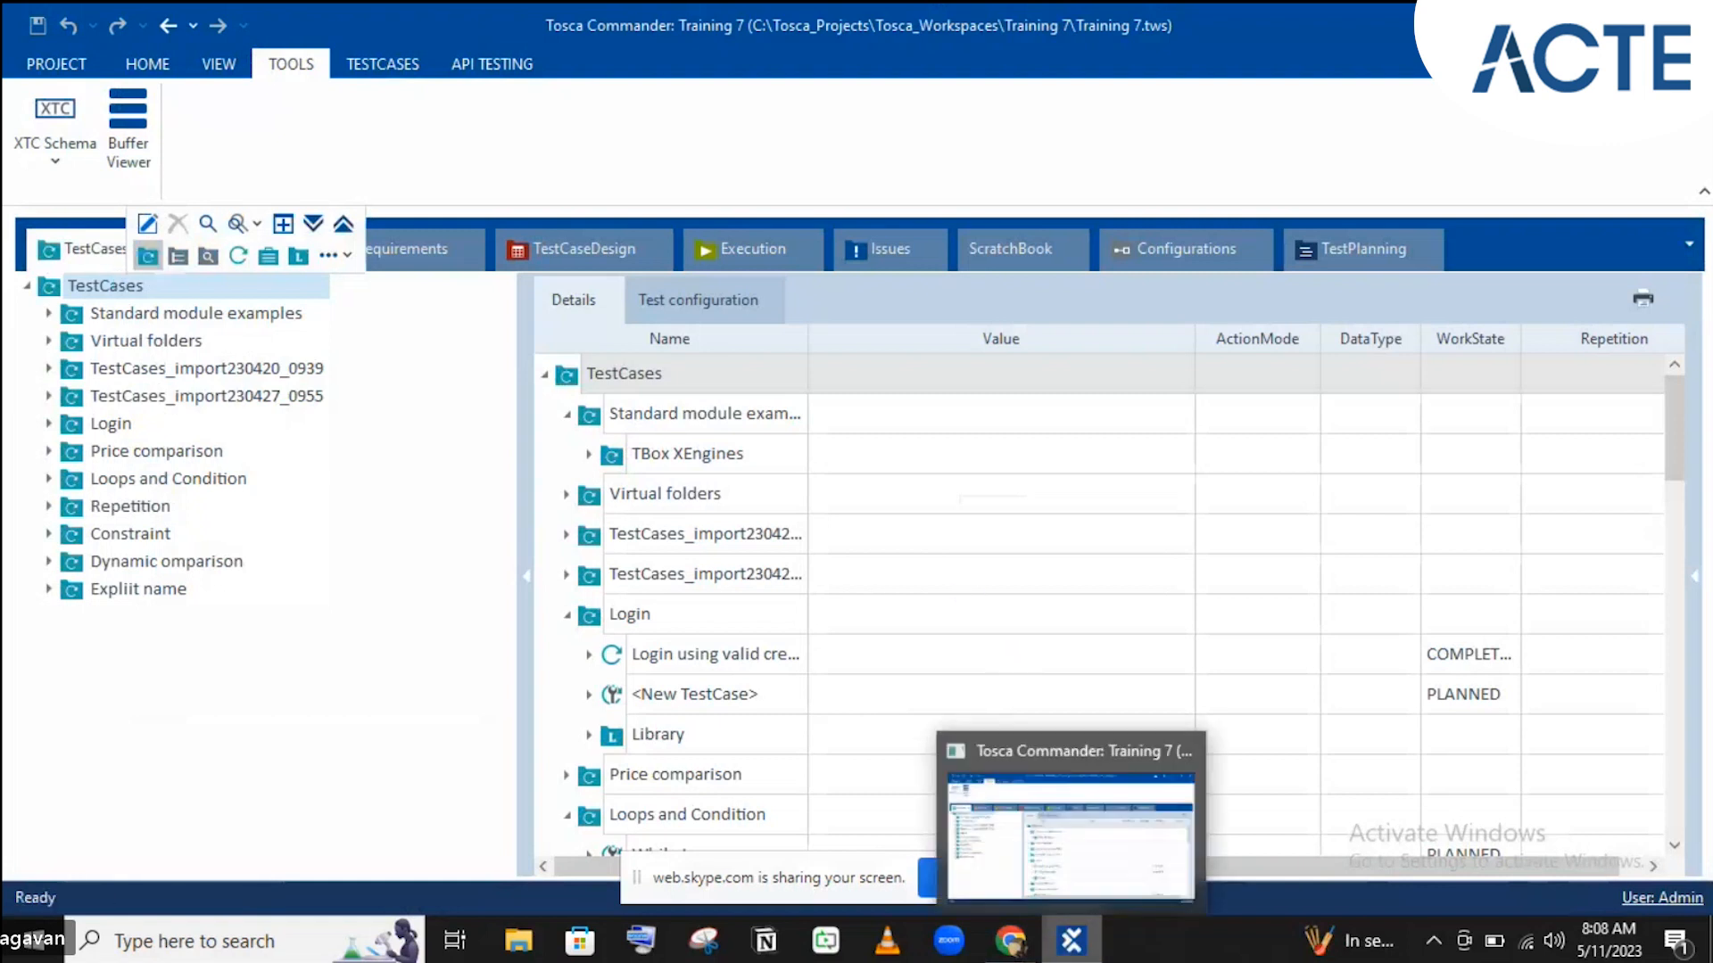
click(1059, 942)
click(1060, 942)
click(1062, 946)
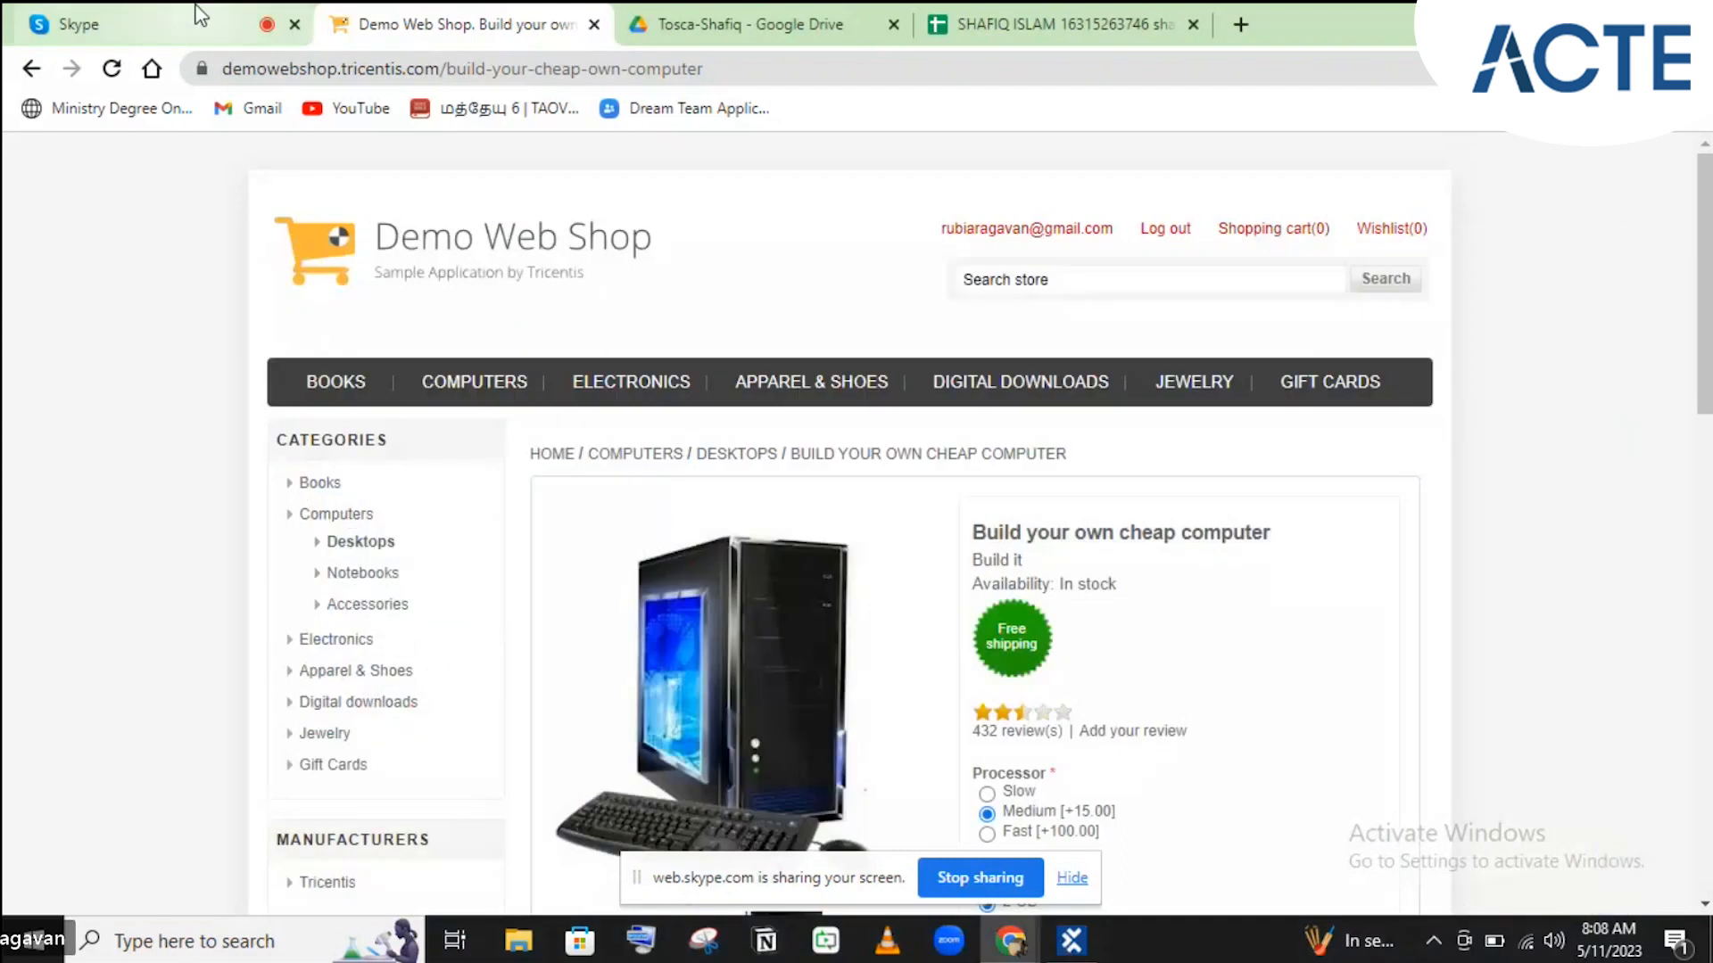
click(198, 18)
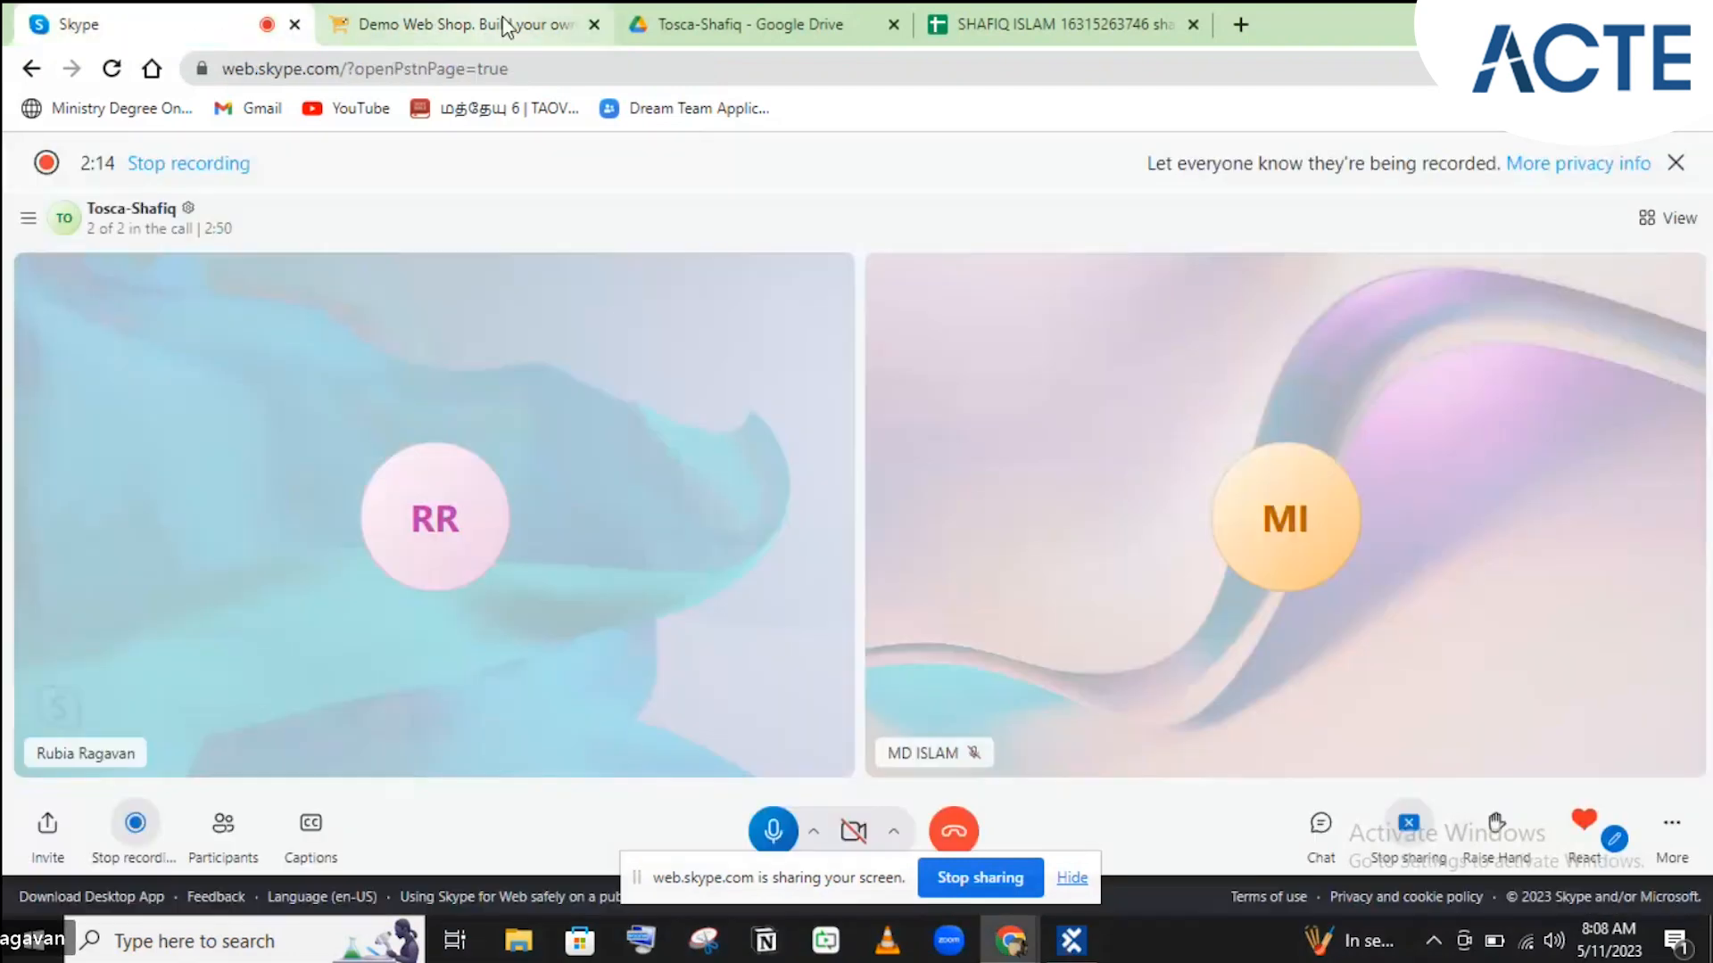
click(481, 24)
click(1066, 944)
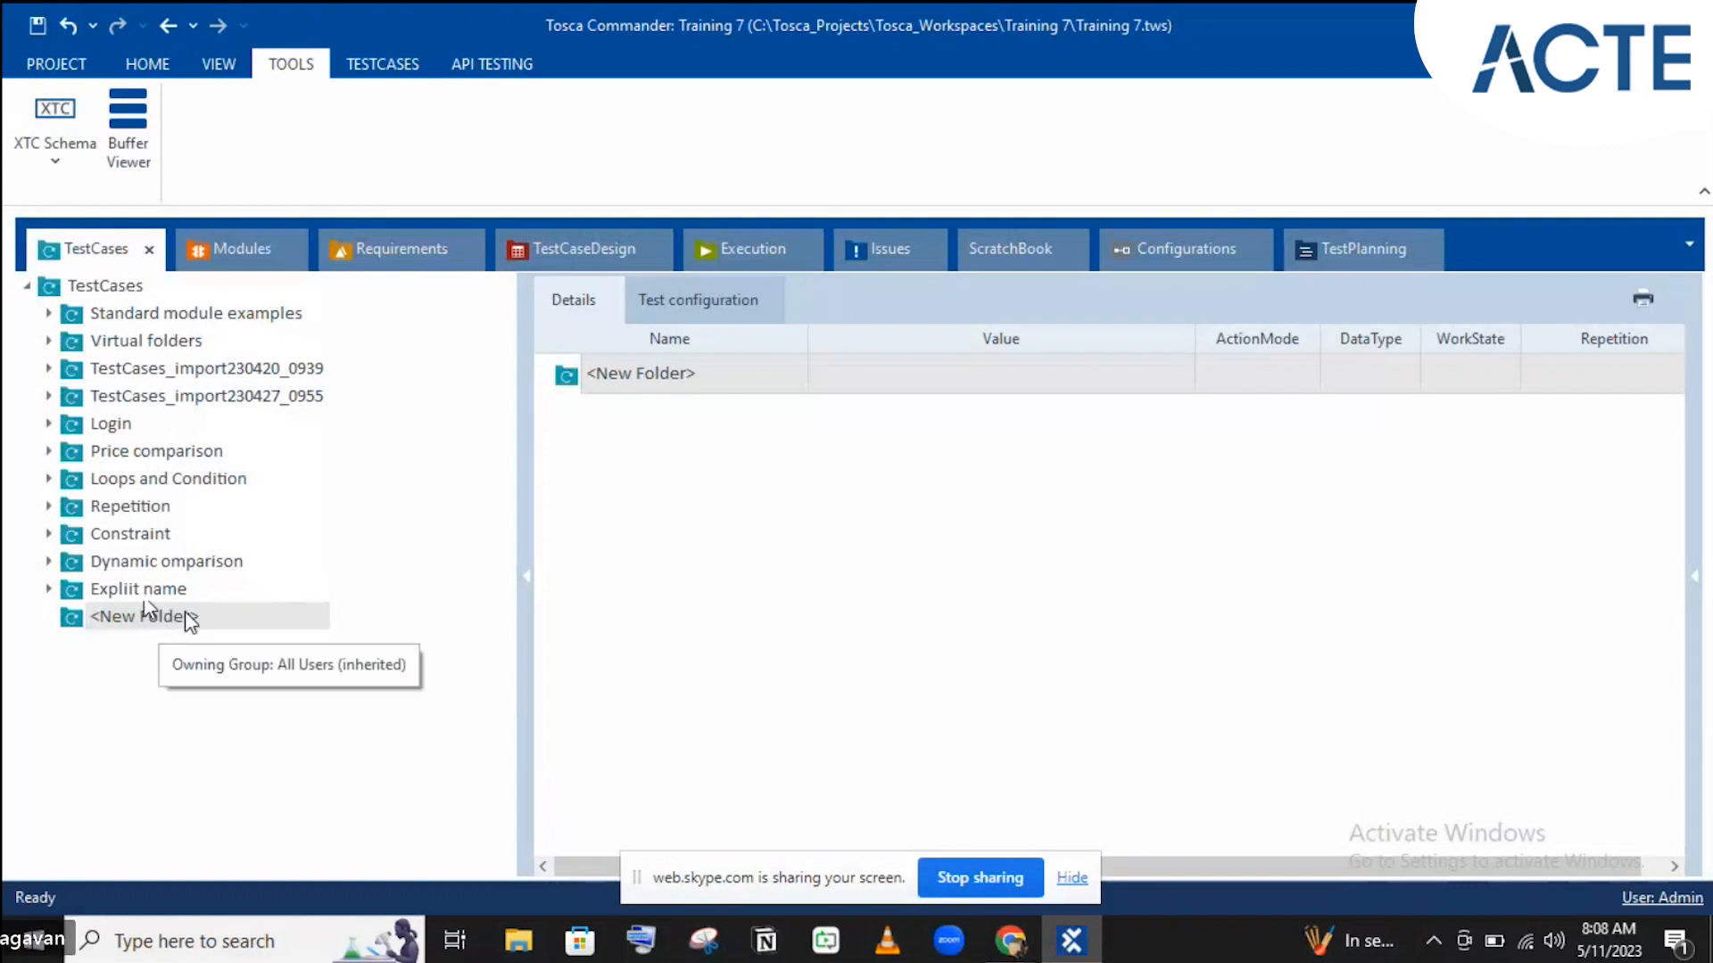
Step: Rename the new folder under TestCases as "Recovery scenario"
click(188, 617)
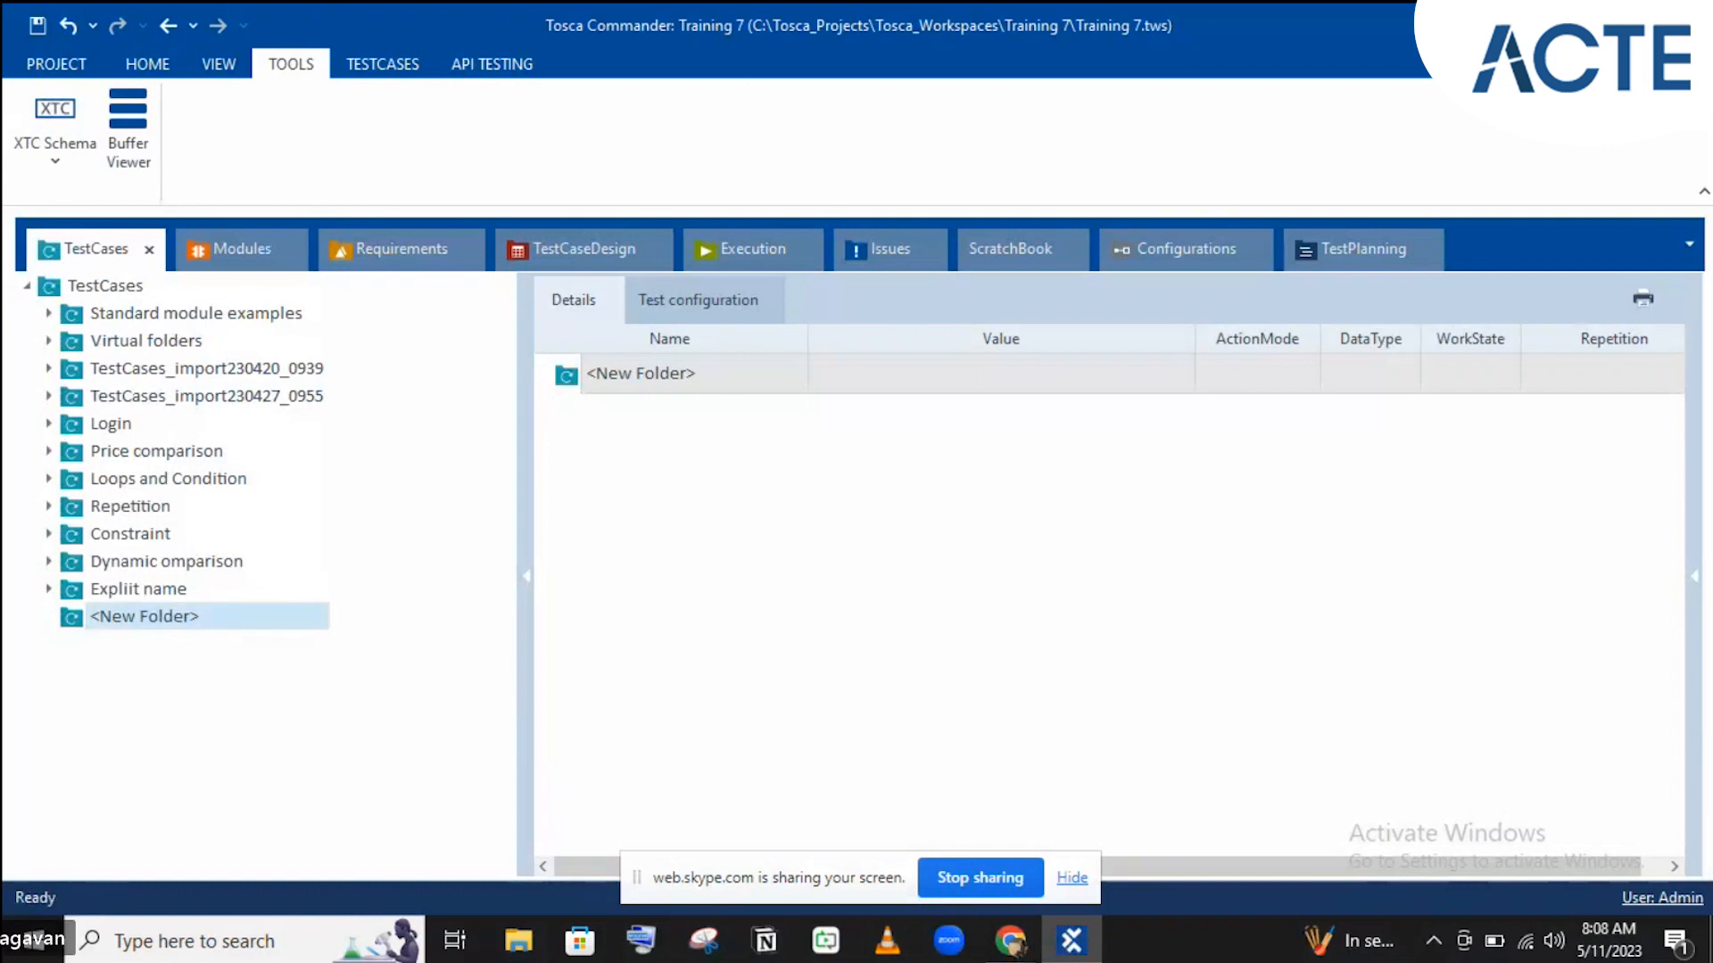
click(187, 616)
text(R)
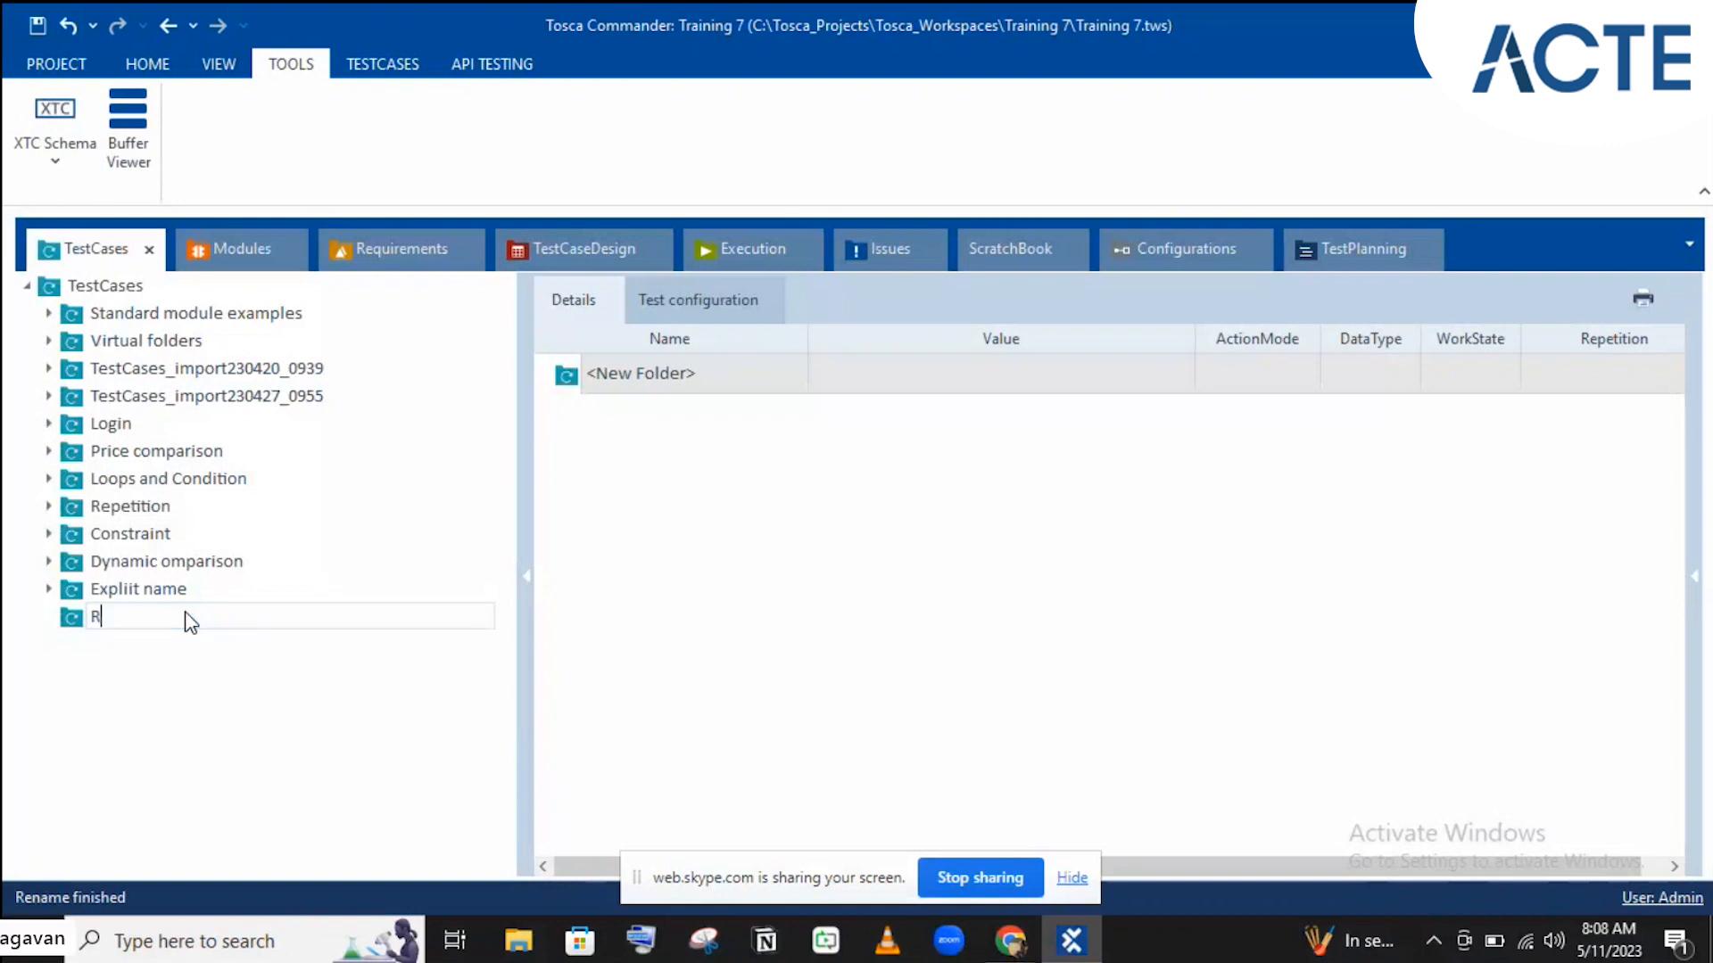
text(ecovery sc)
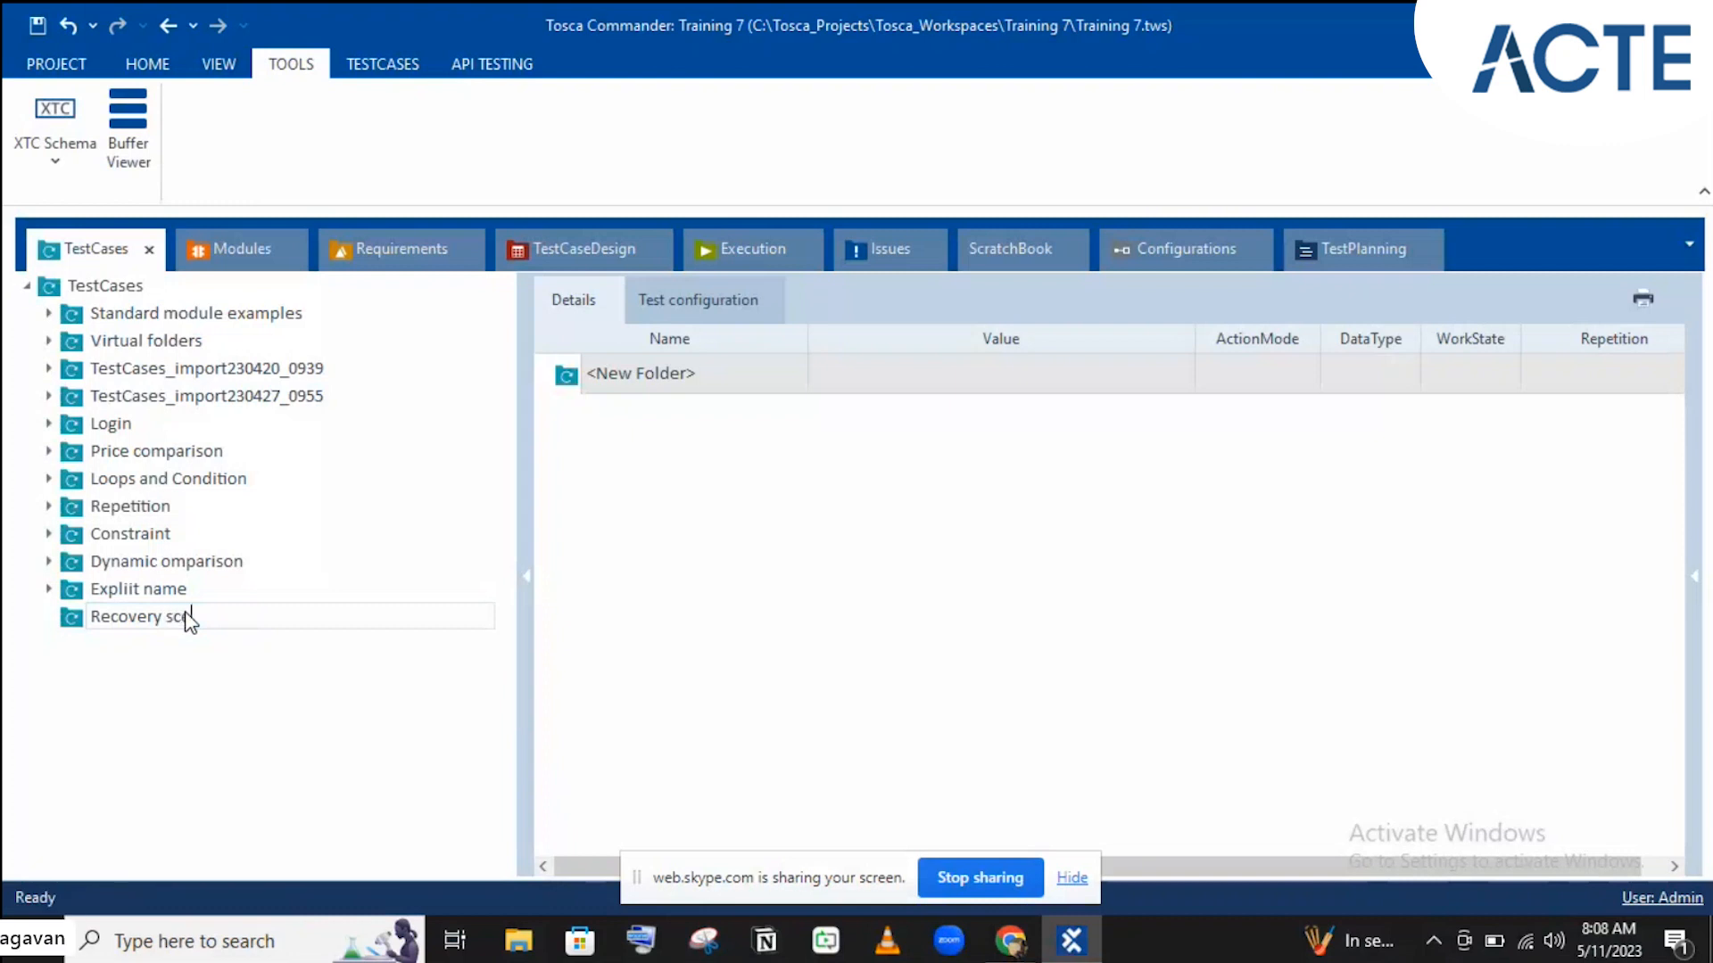
text(enario)
key(Return)
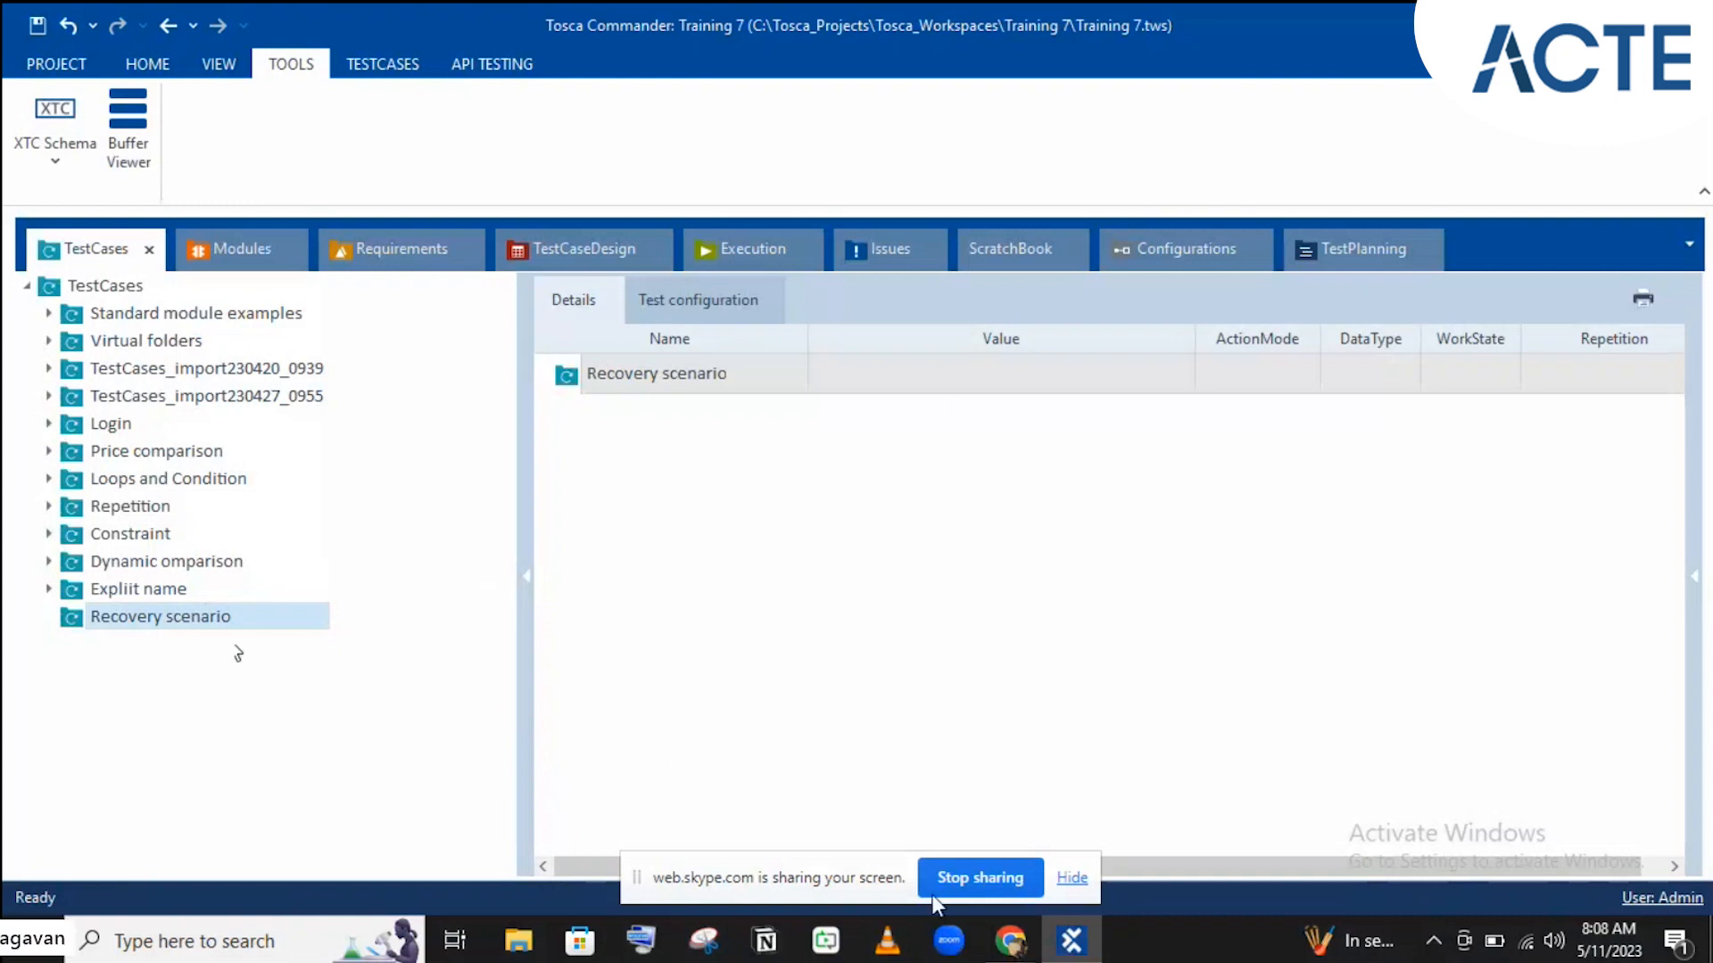
Step: Switch to the Demo Web Shop in Chrome, log out of the account and log in again with the saved credentials
click(1011, 940)
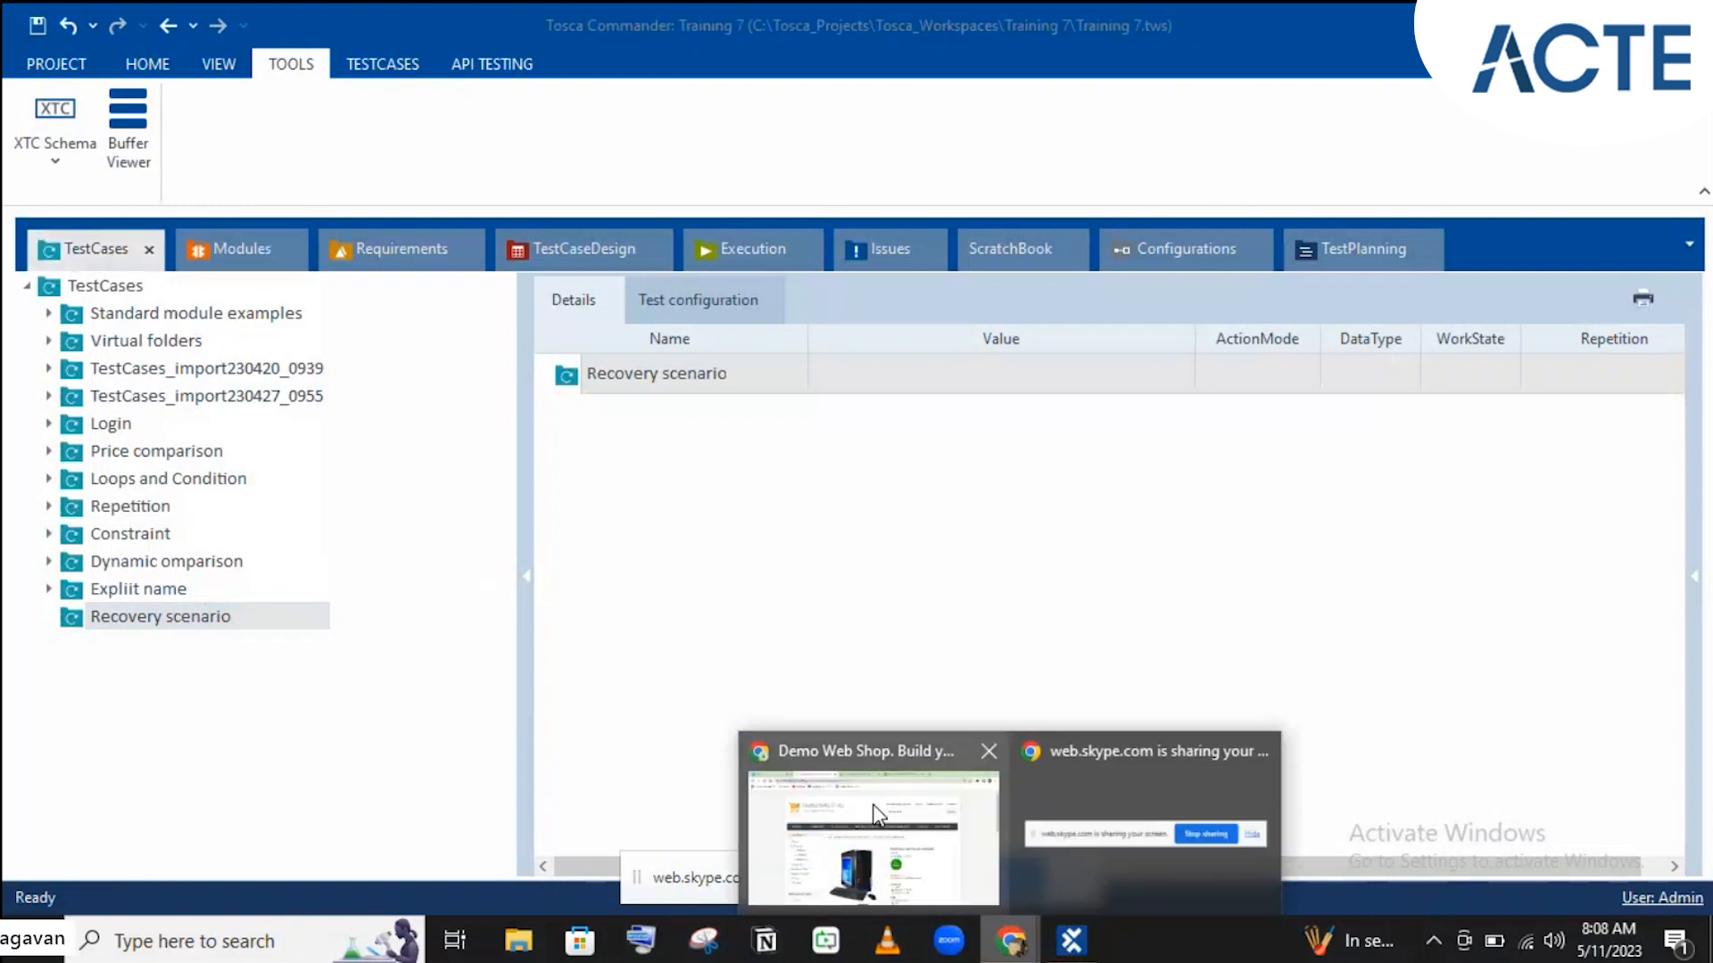
click(878, 813)
click(1164, 230)
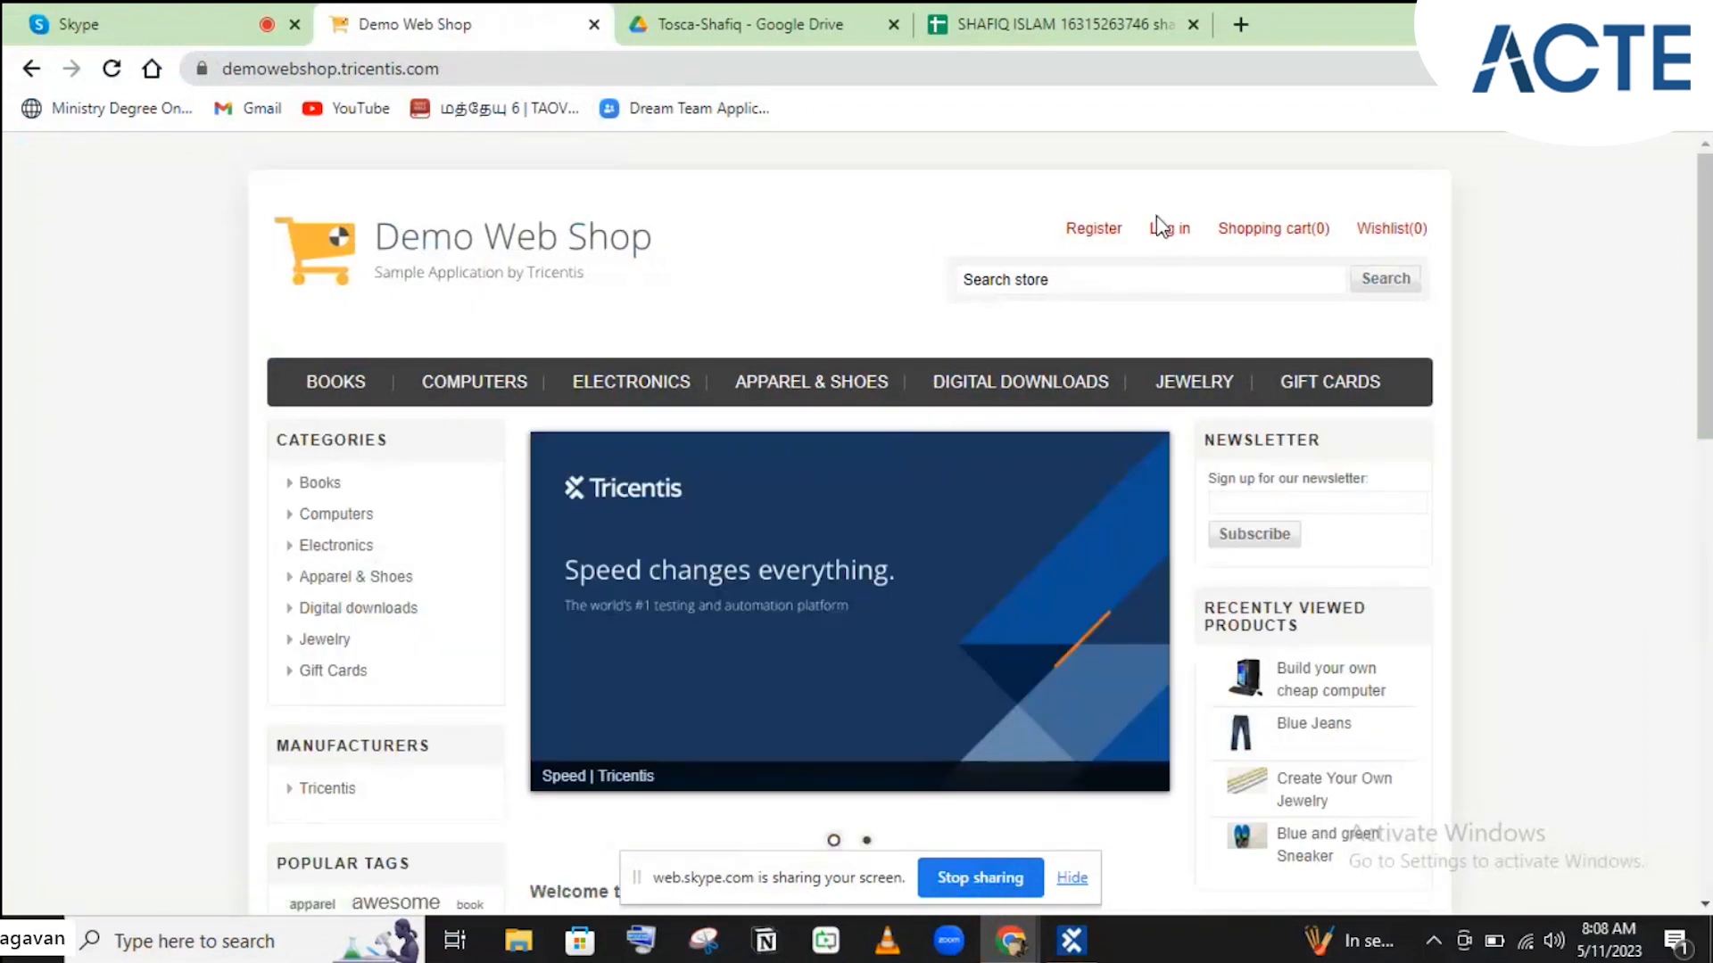
click(1164, 234)
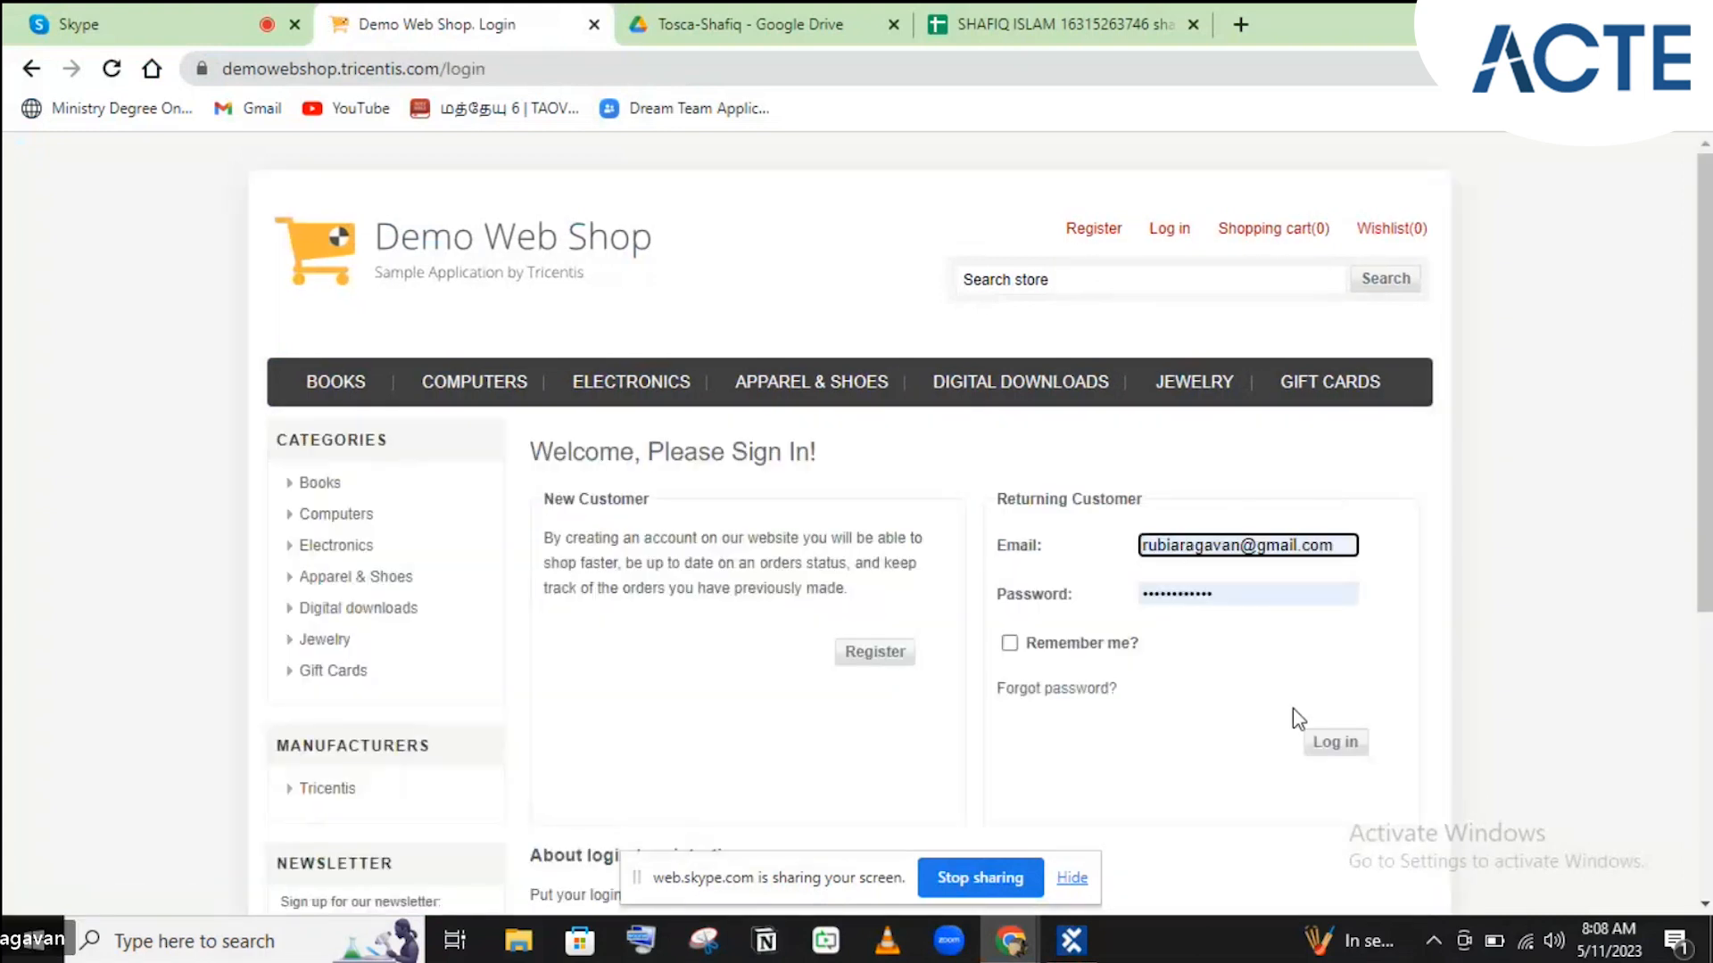
click(1346, 748)
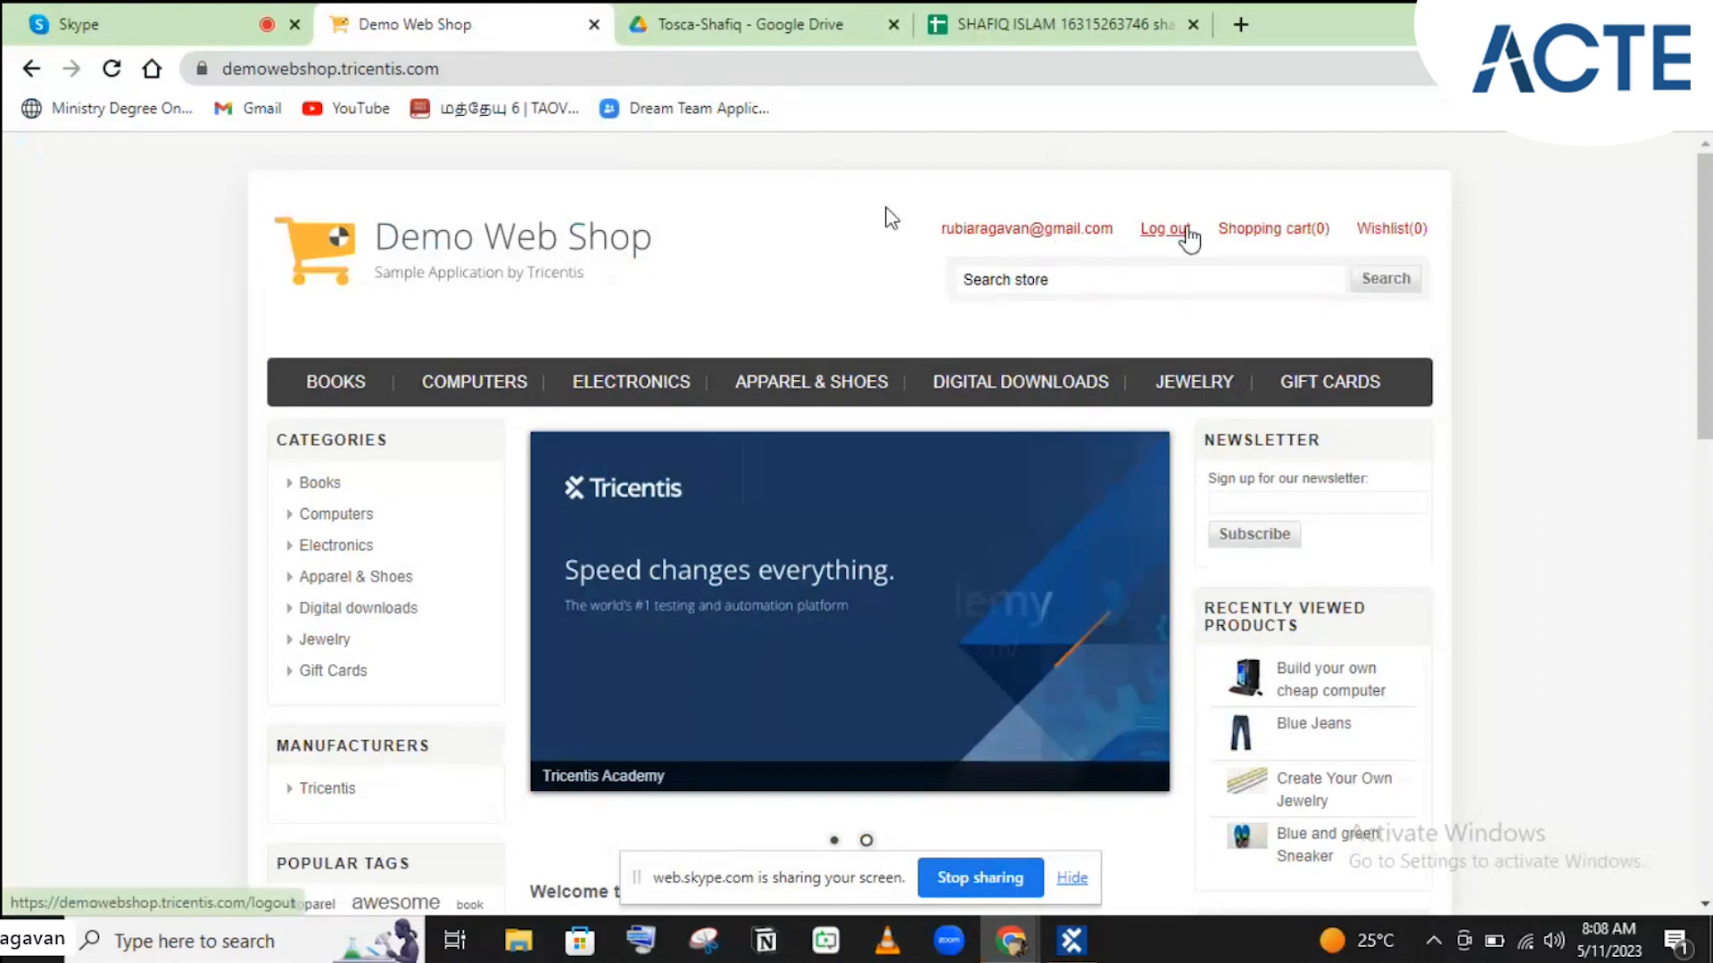
Step: Close the Demo Web Shop page and reopen demowebshop.tricentis.com in a new browser tab
click(593, 30)
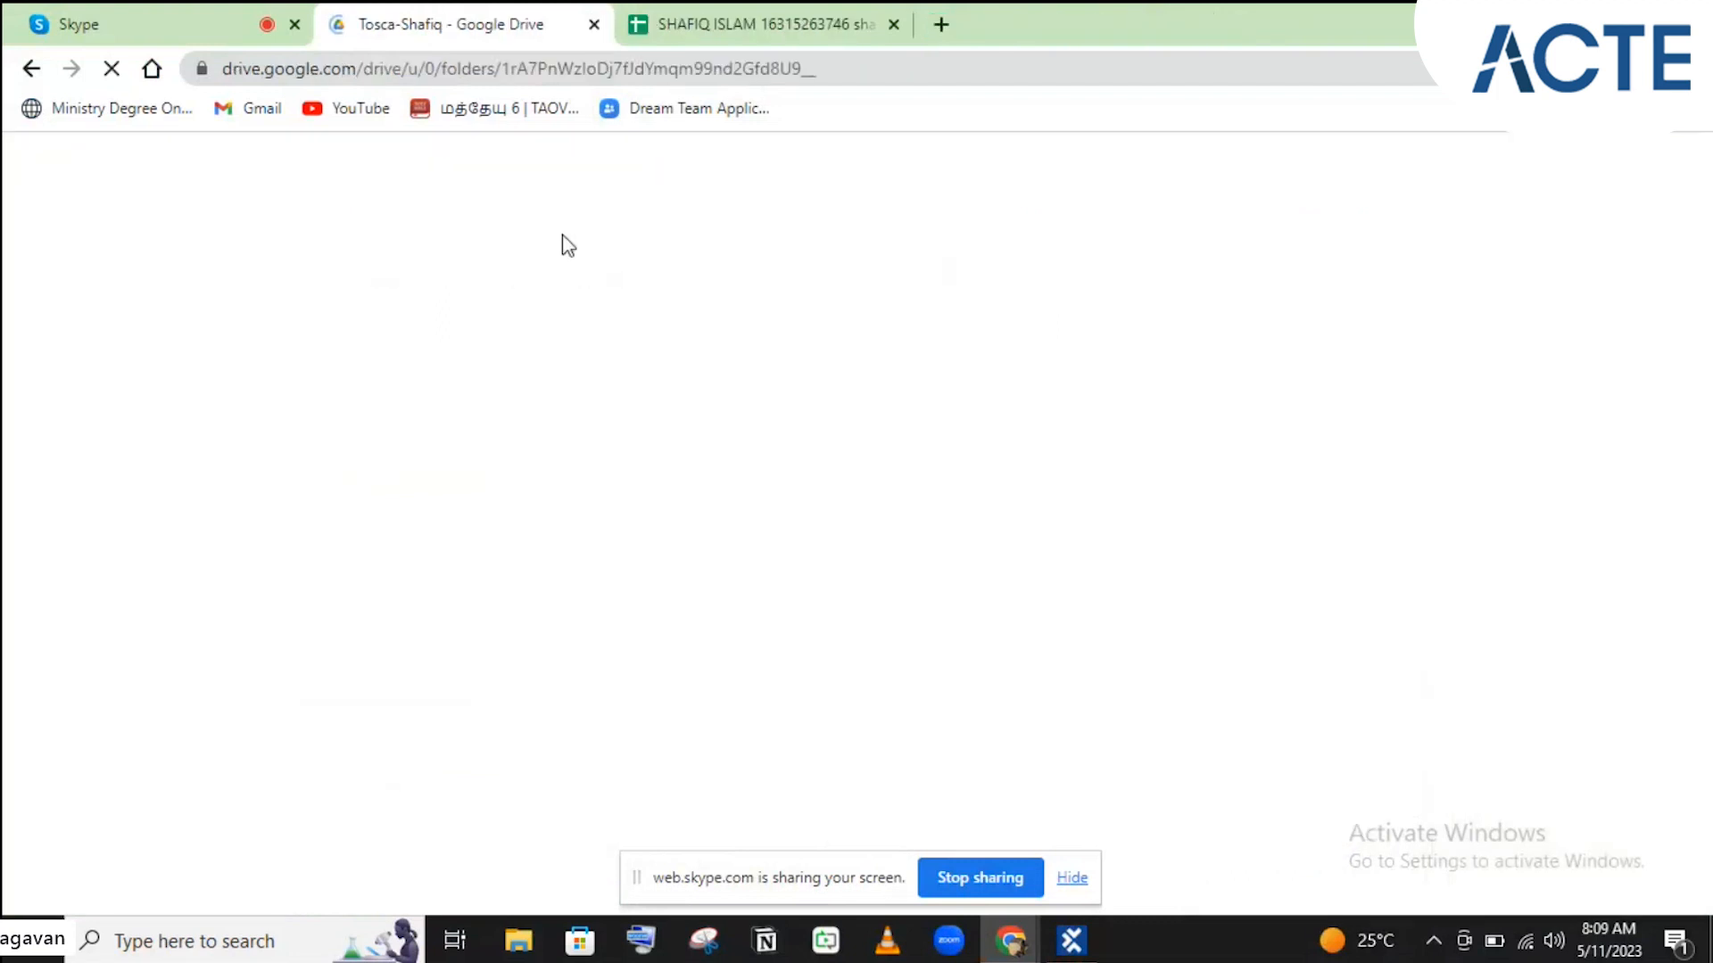
click(942, 25)
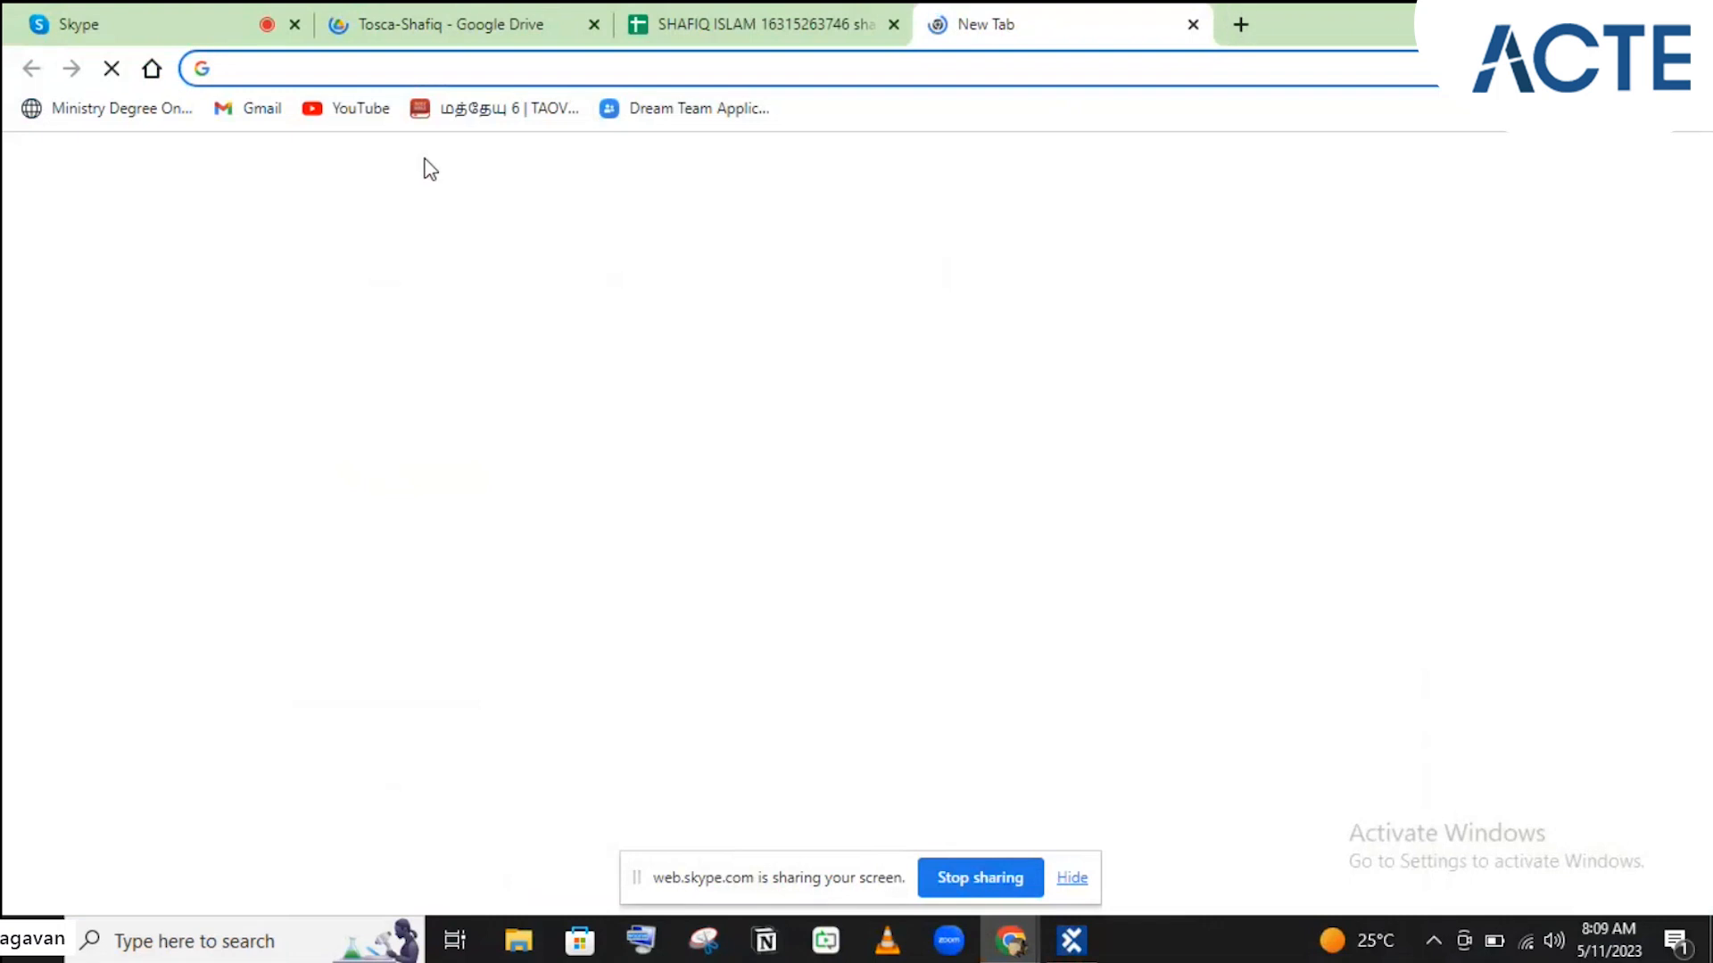
click(259, 68)
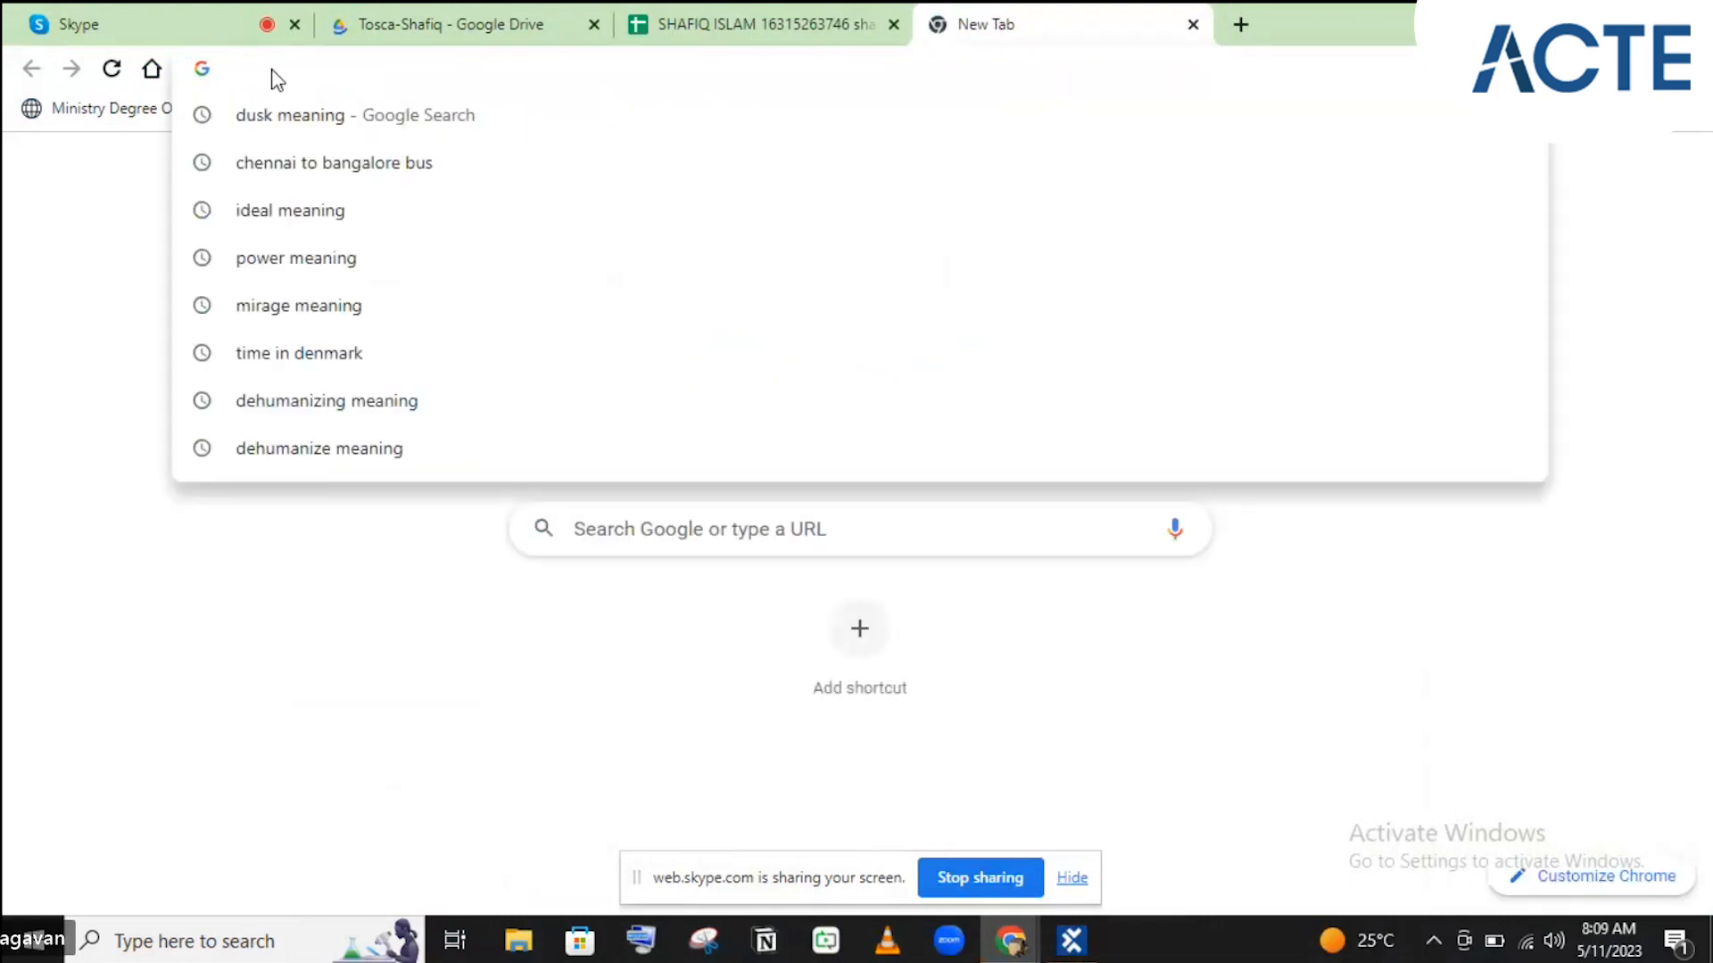
text(de)
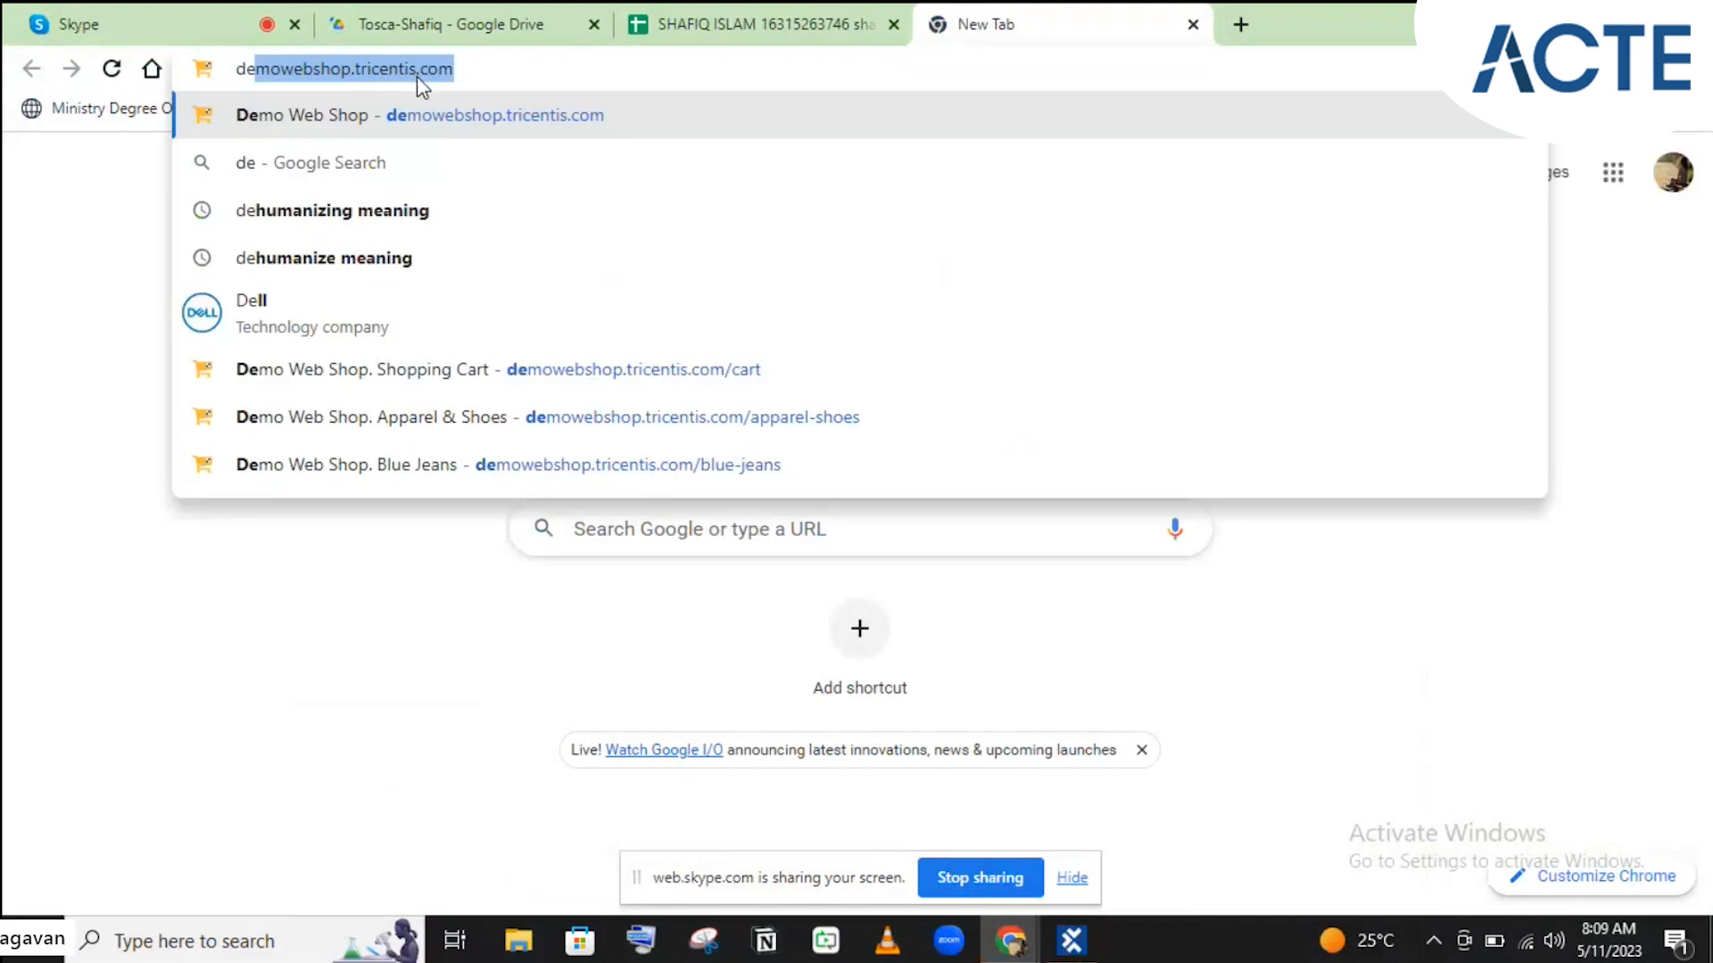
key(Return)
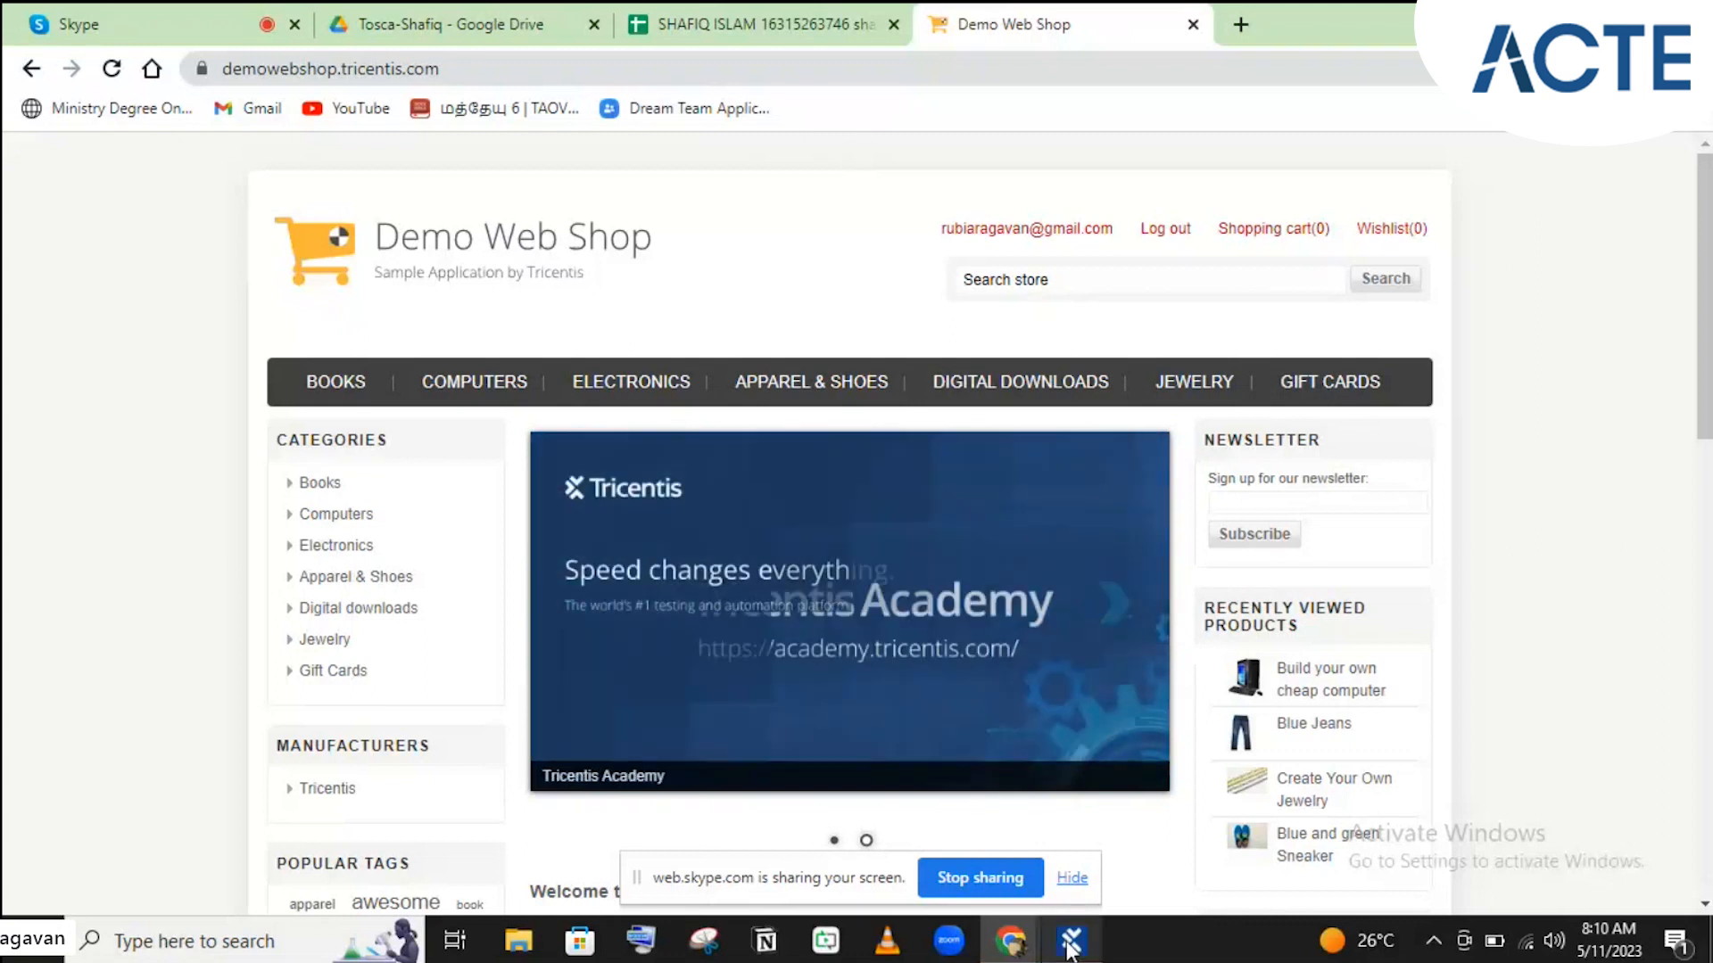
Step: Return to Tosca Commander and examine the test steps stored in the Login folder, collapsing it again when done
mouse_move(1069, 946)
click(1052, 803)
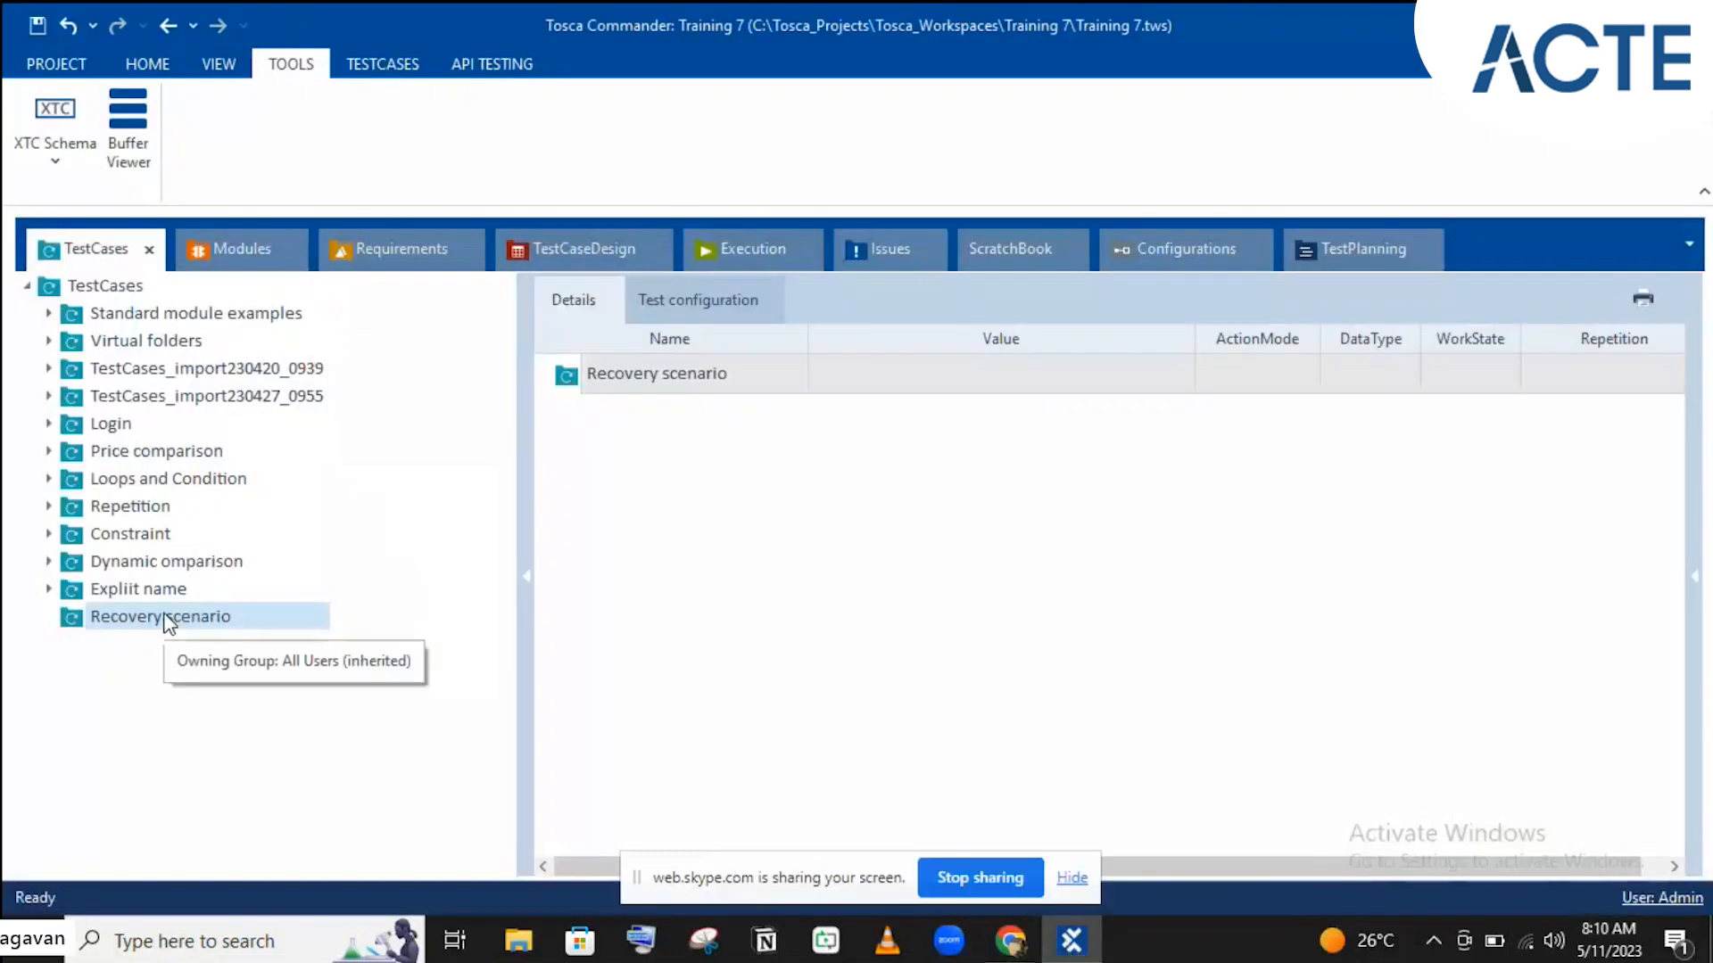
click(214, 246)
click(94, 249)
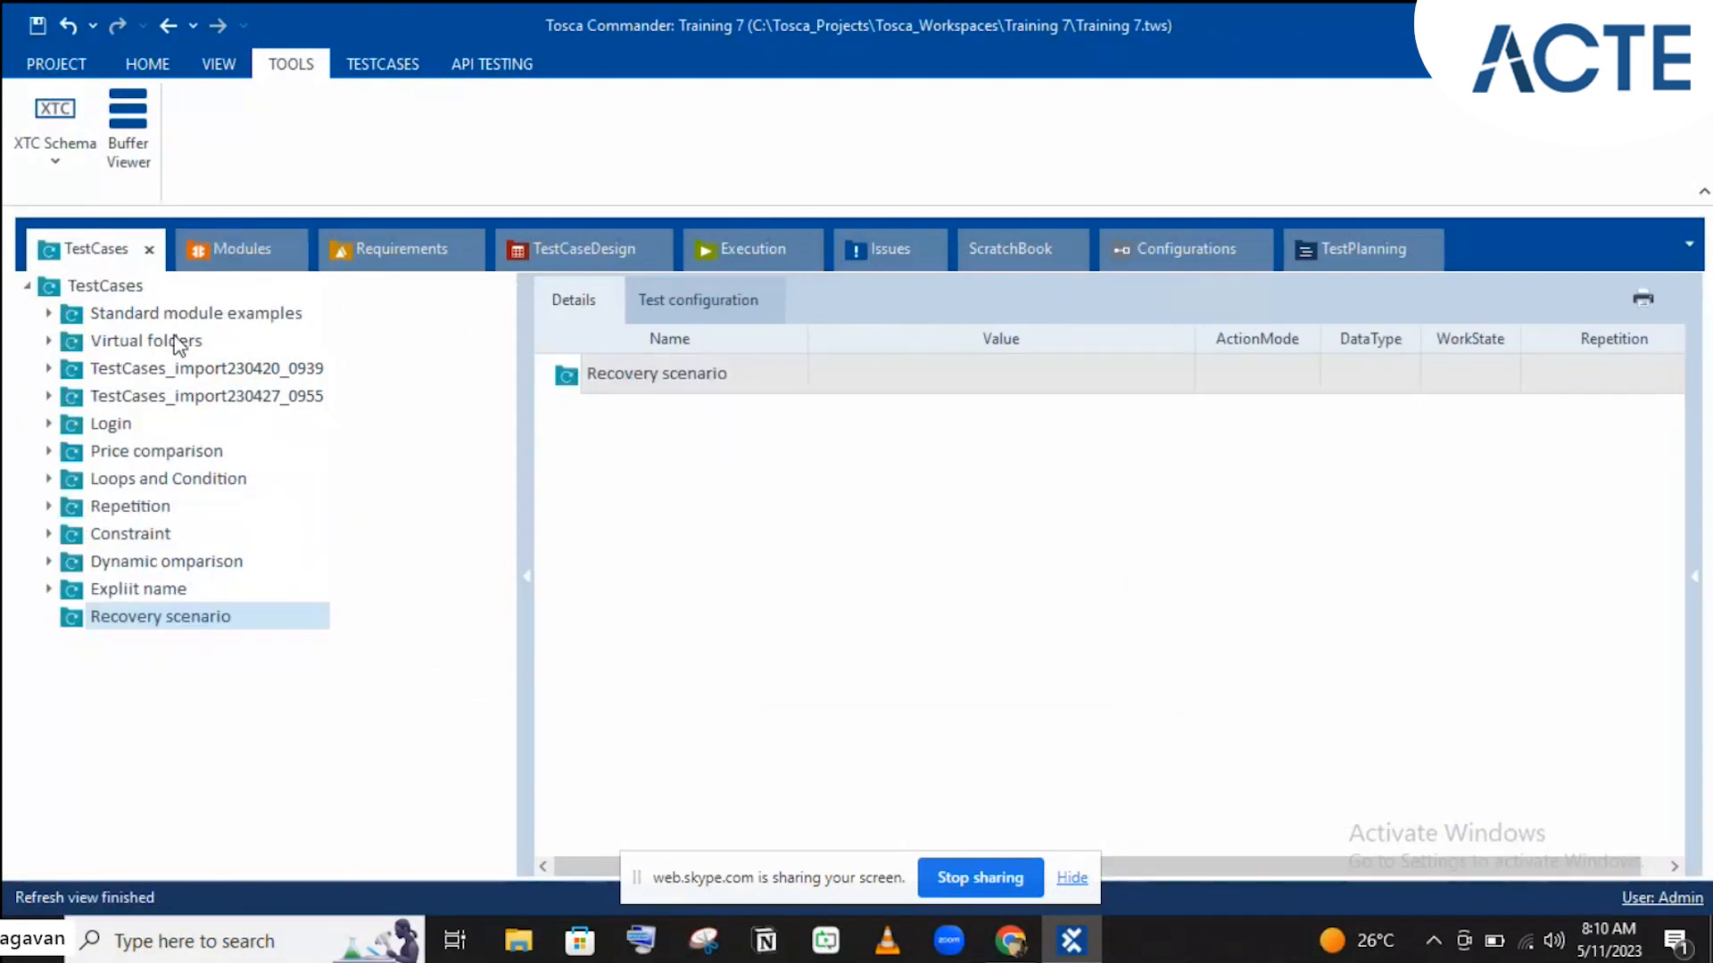
click(48, 424)
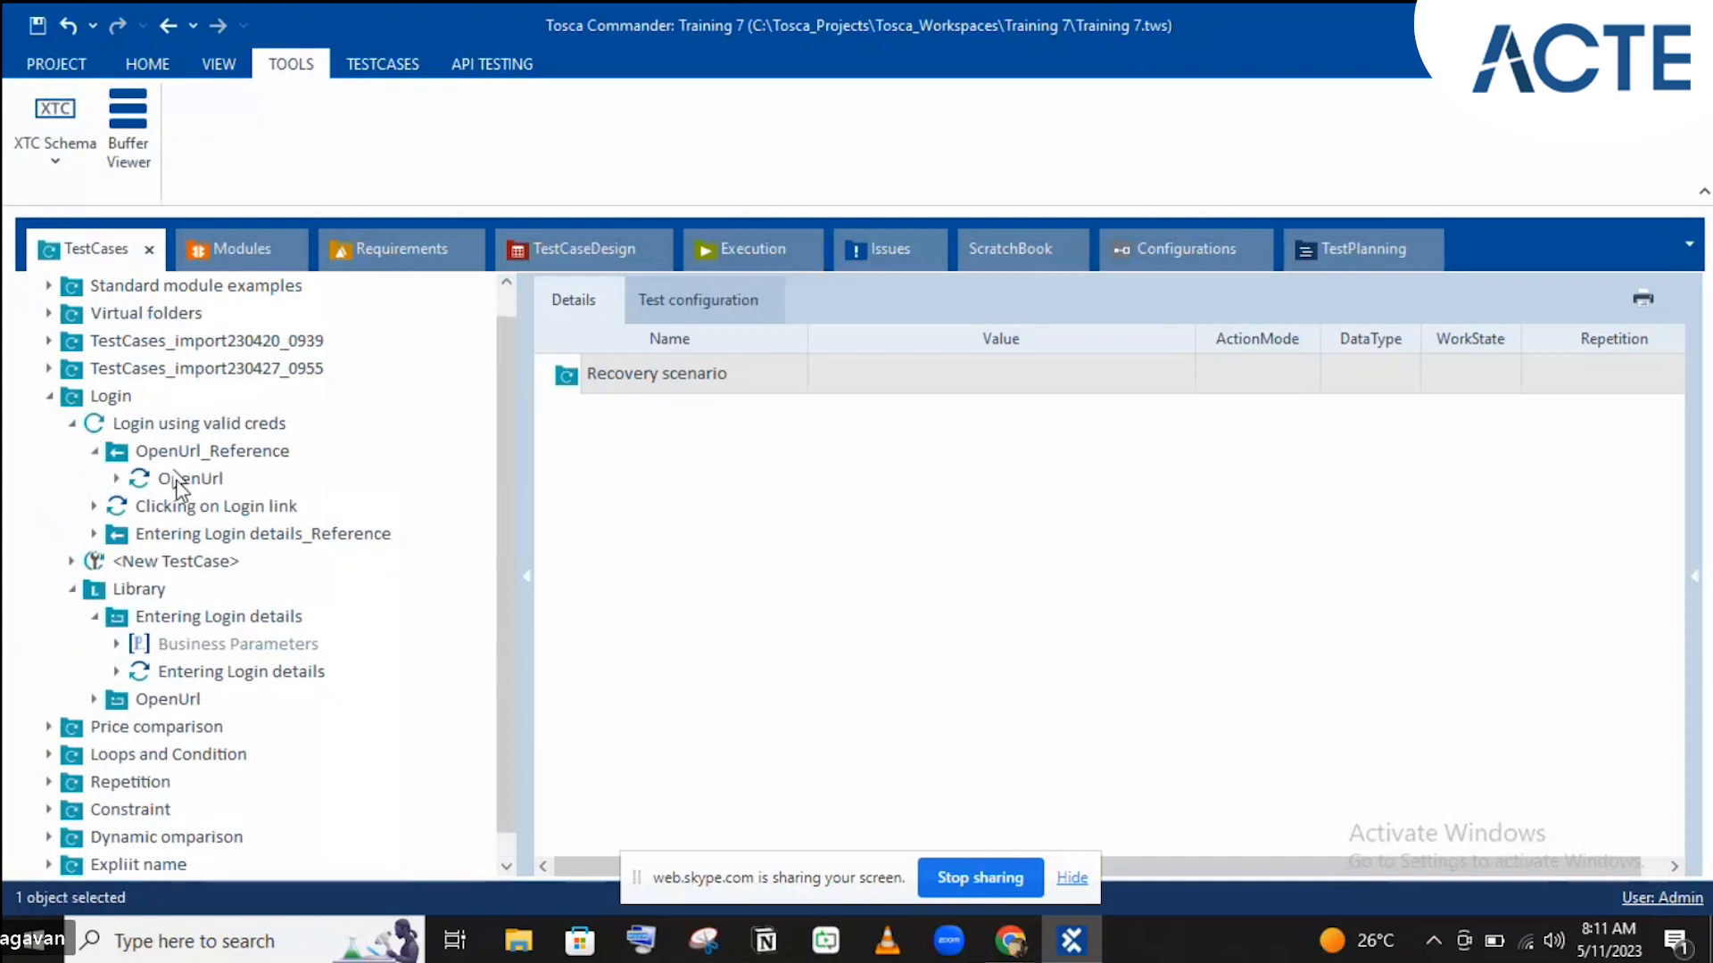
click(47, 396)
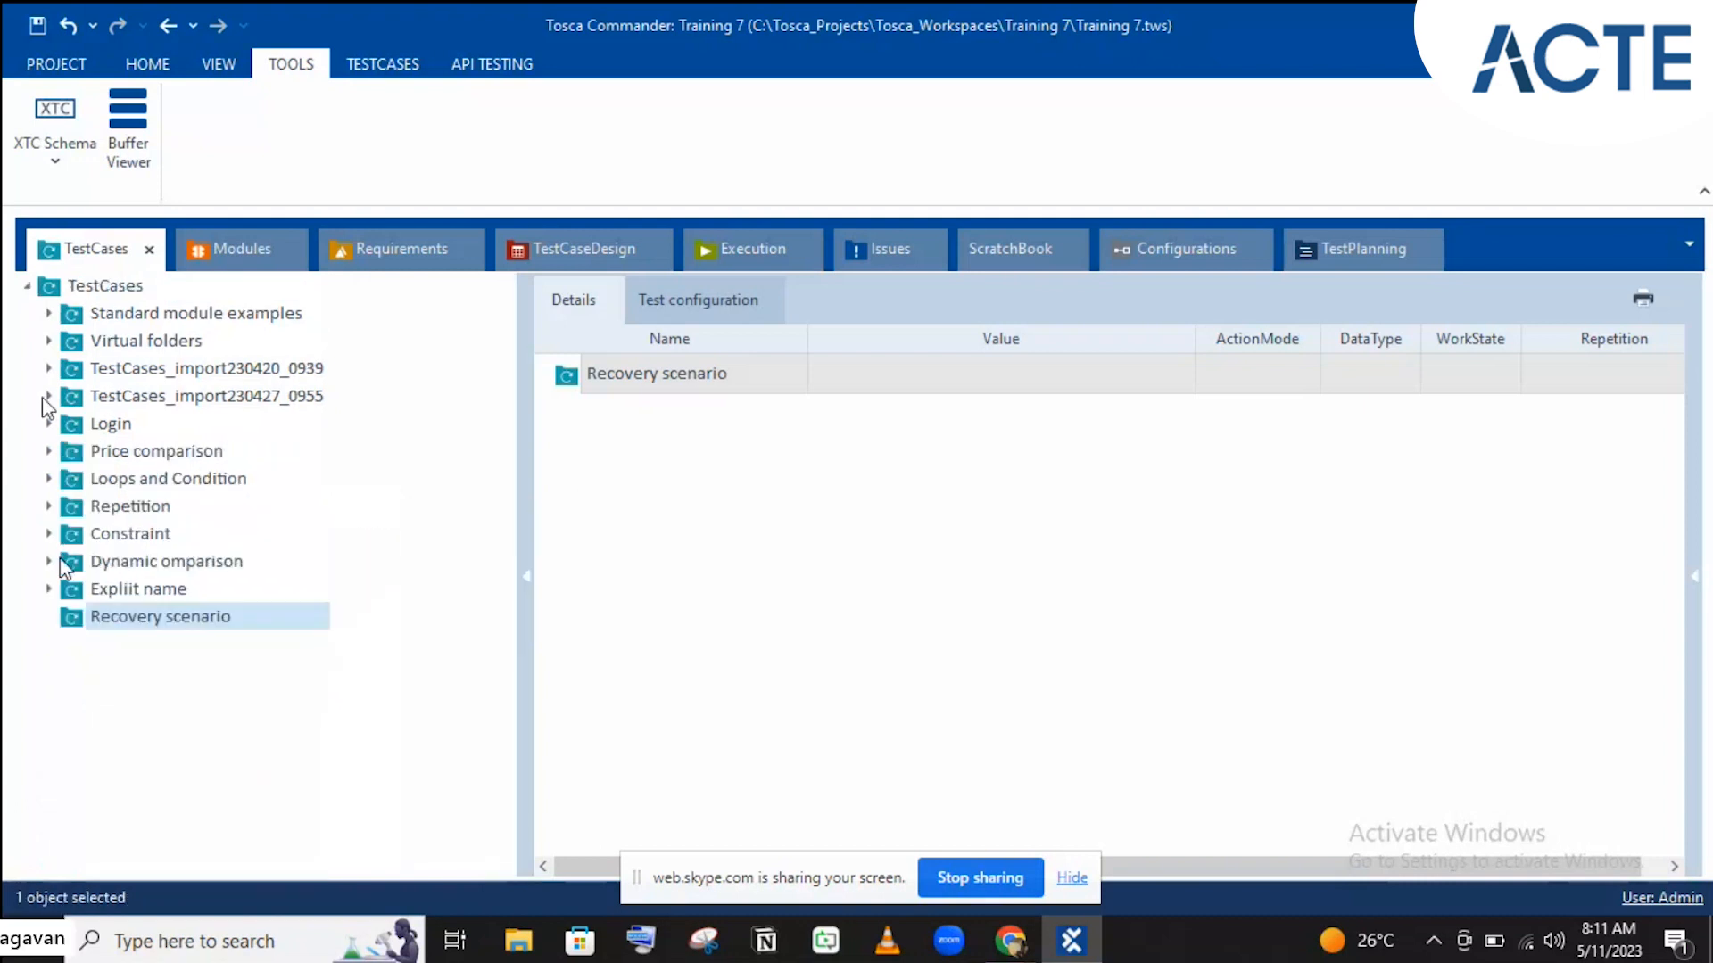
Step: Copy the "Clicking on Login link" and "Entering Login details" steps from the Repetition folder's "Adding Blue jeans for multiple times" test case
click(48, 505)
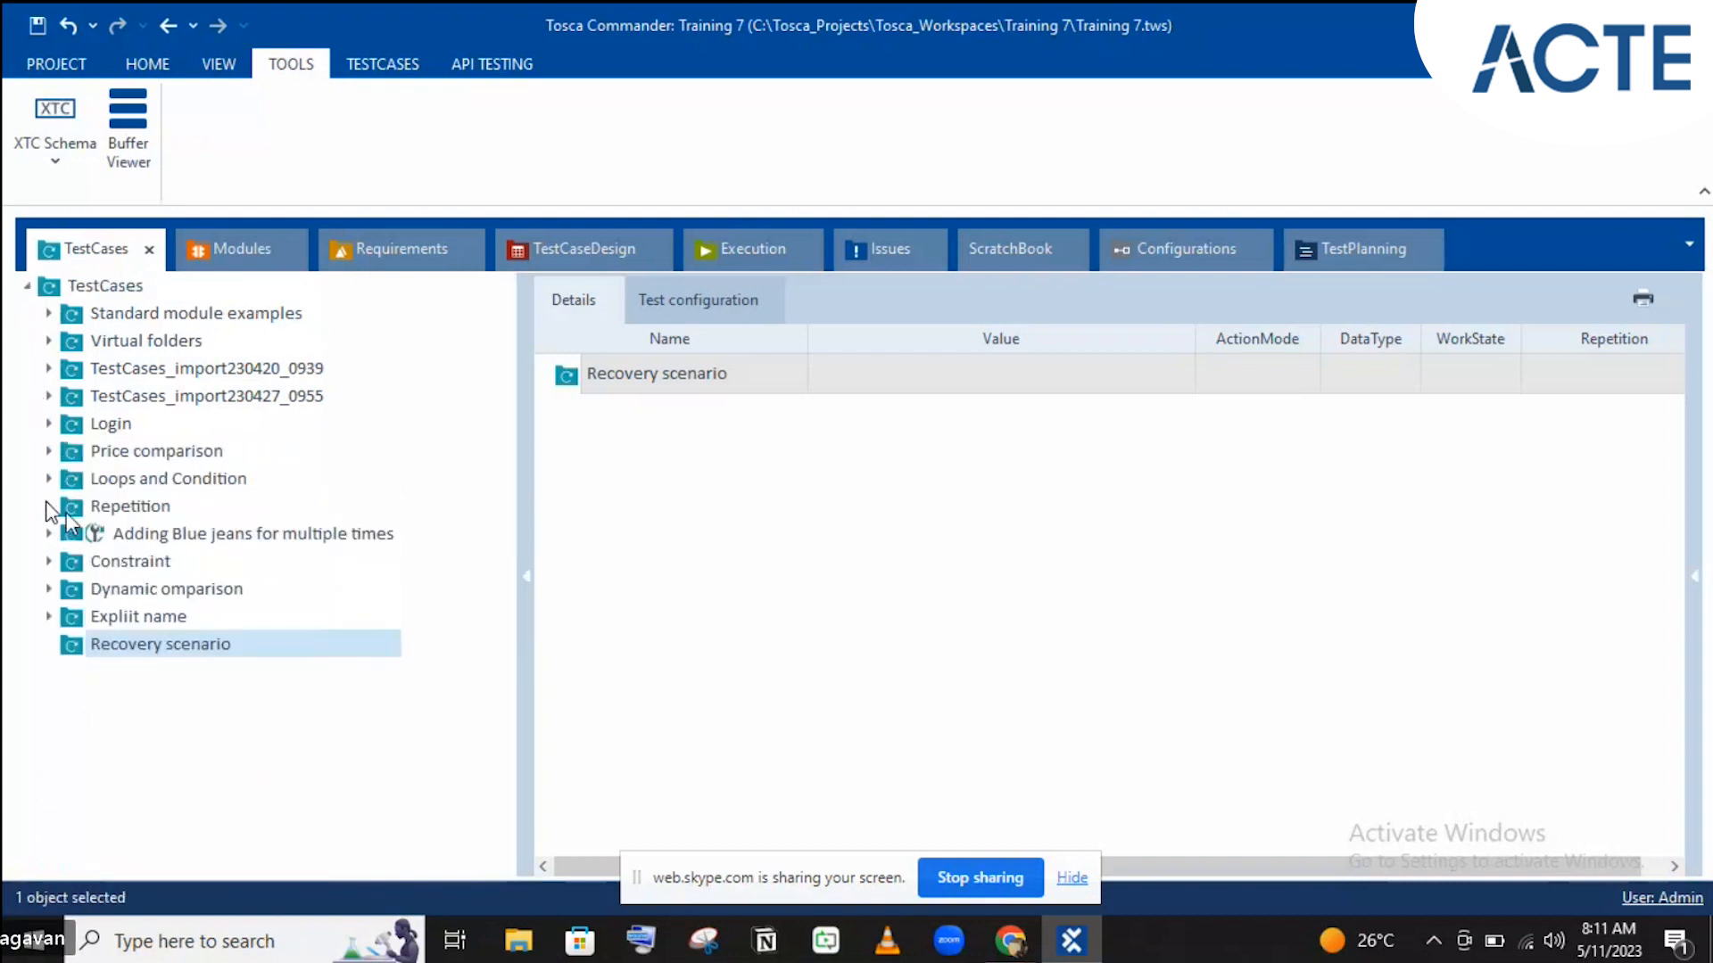
click(71, 533)
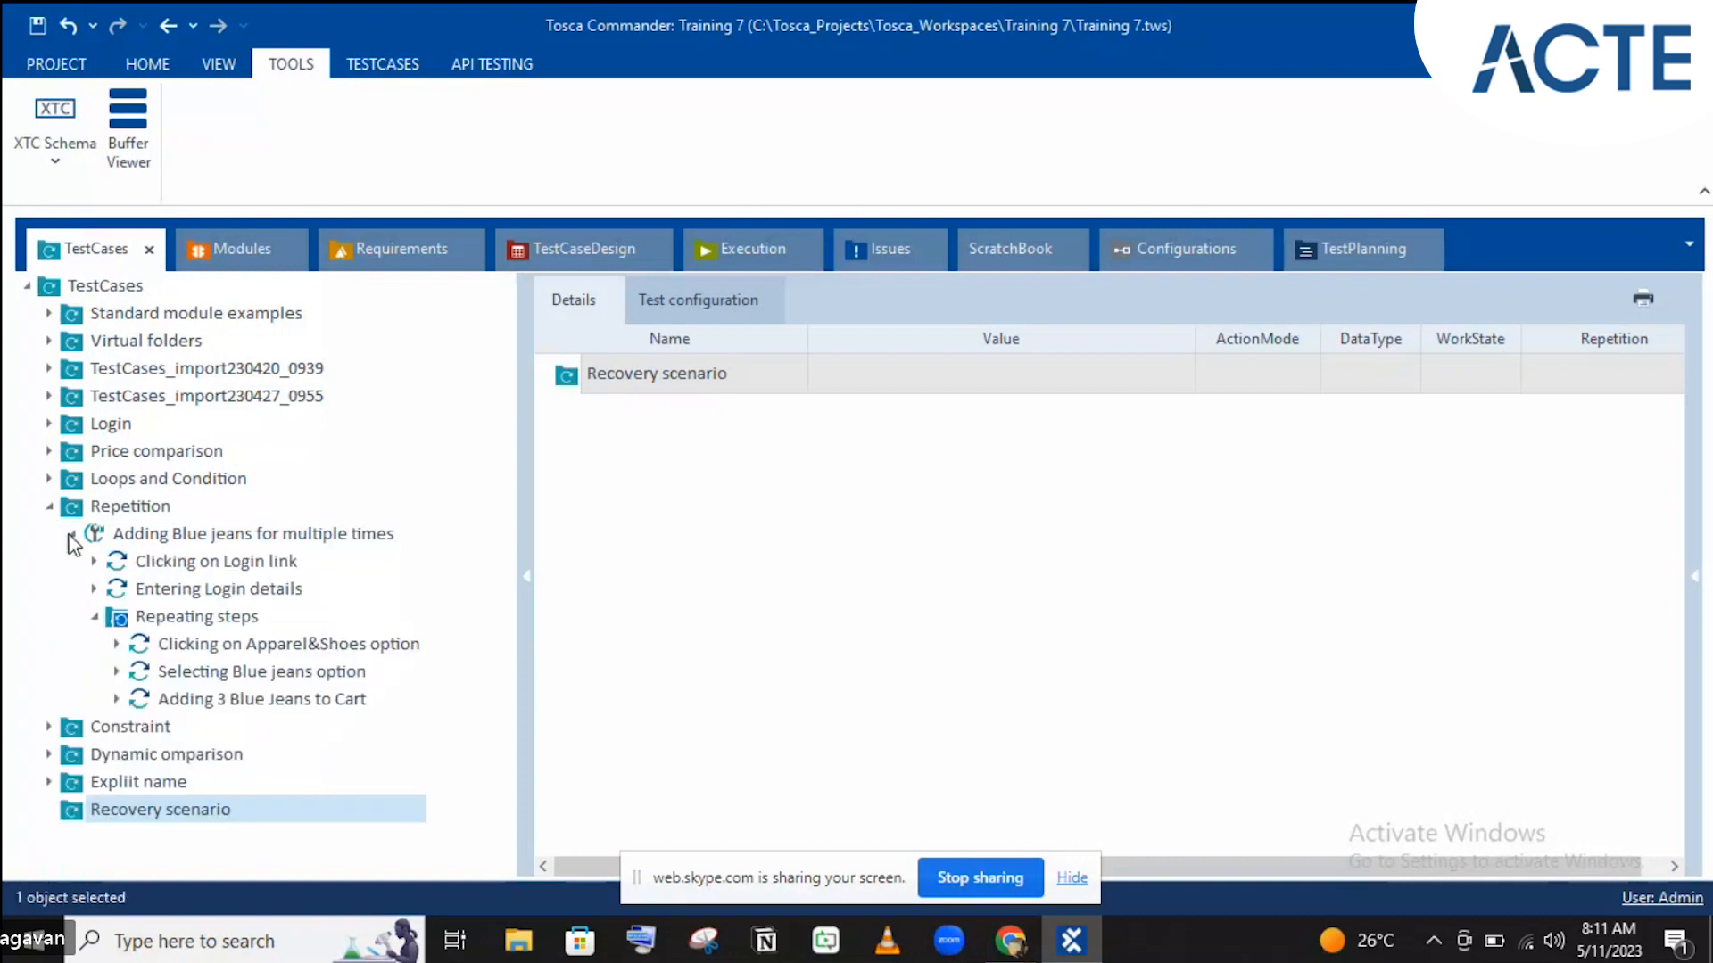
click(185, 562)
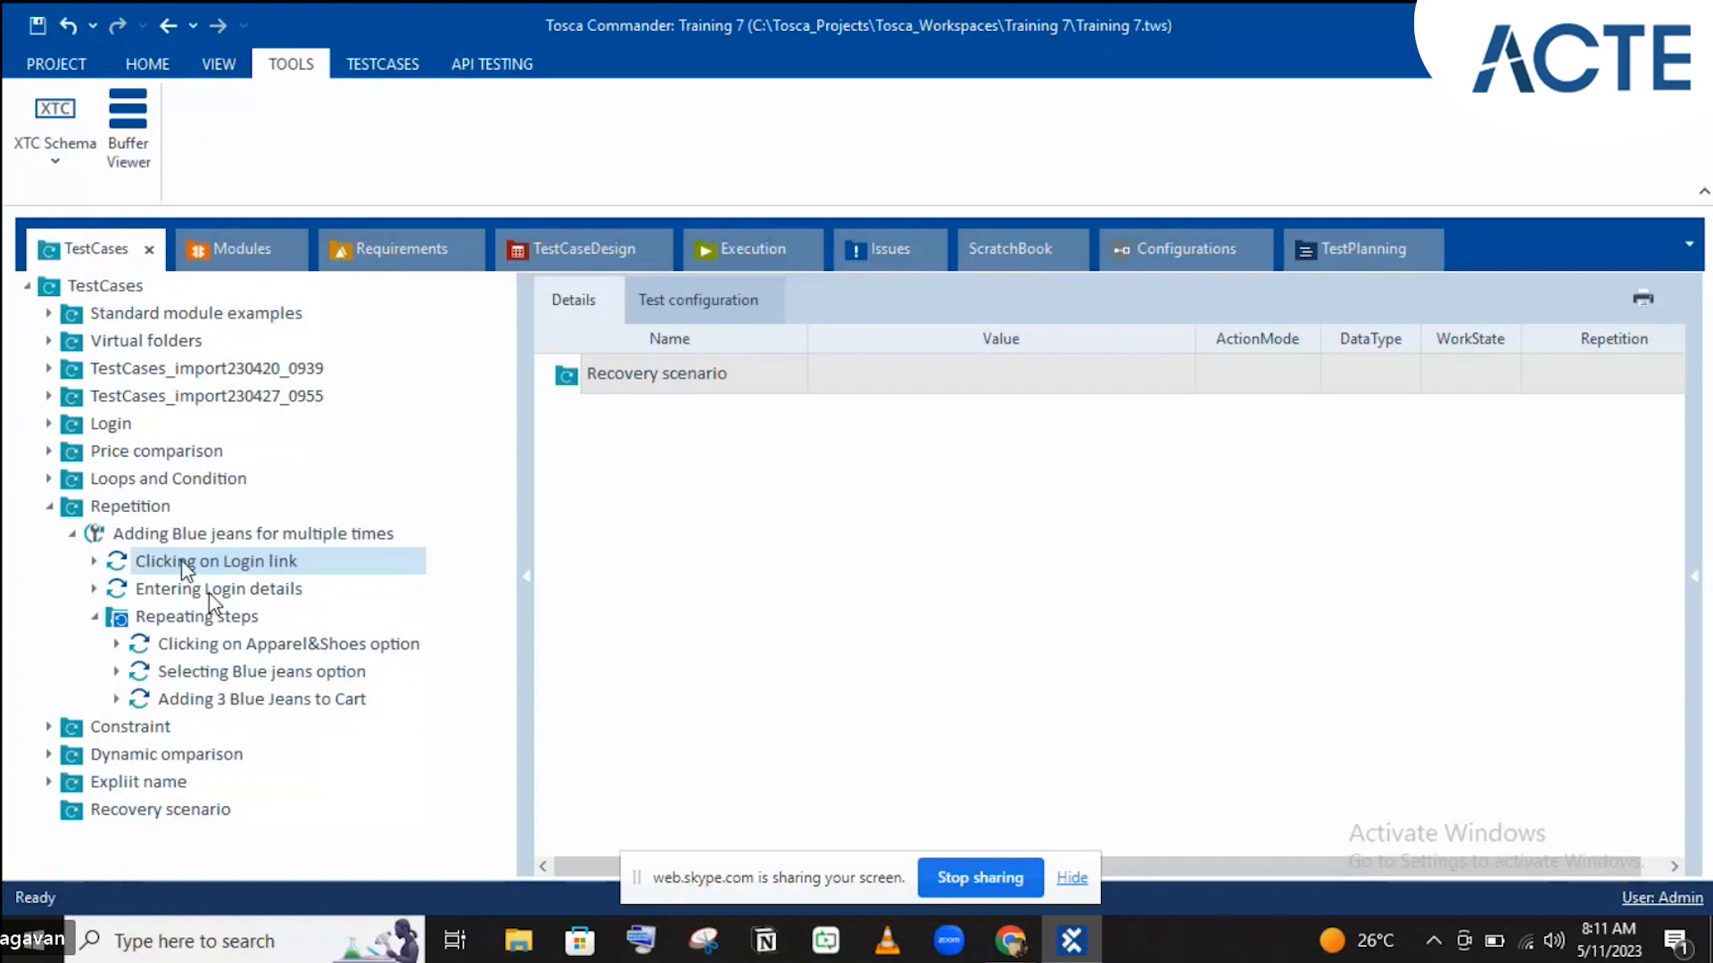
ctrl+click(208, 592)
key(ctrl+c)
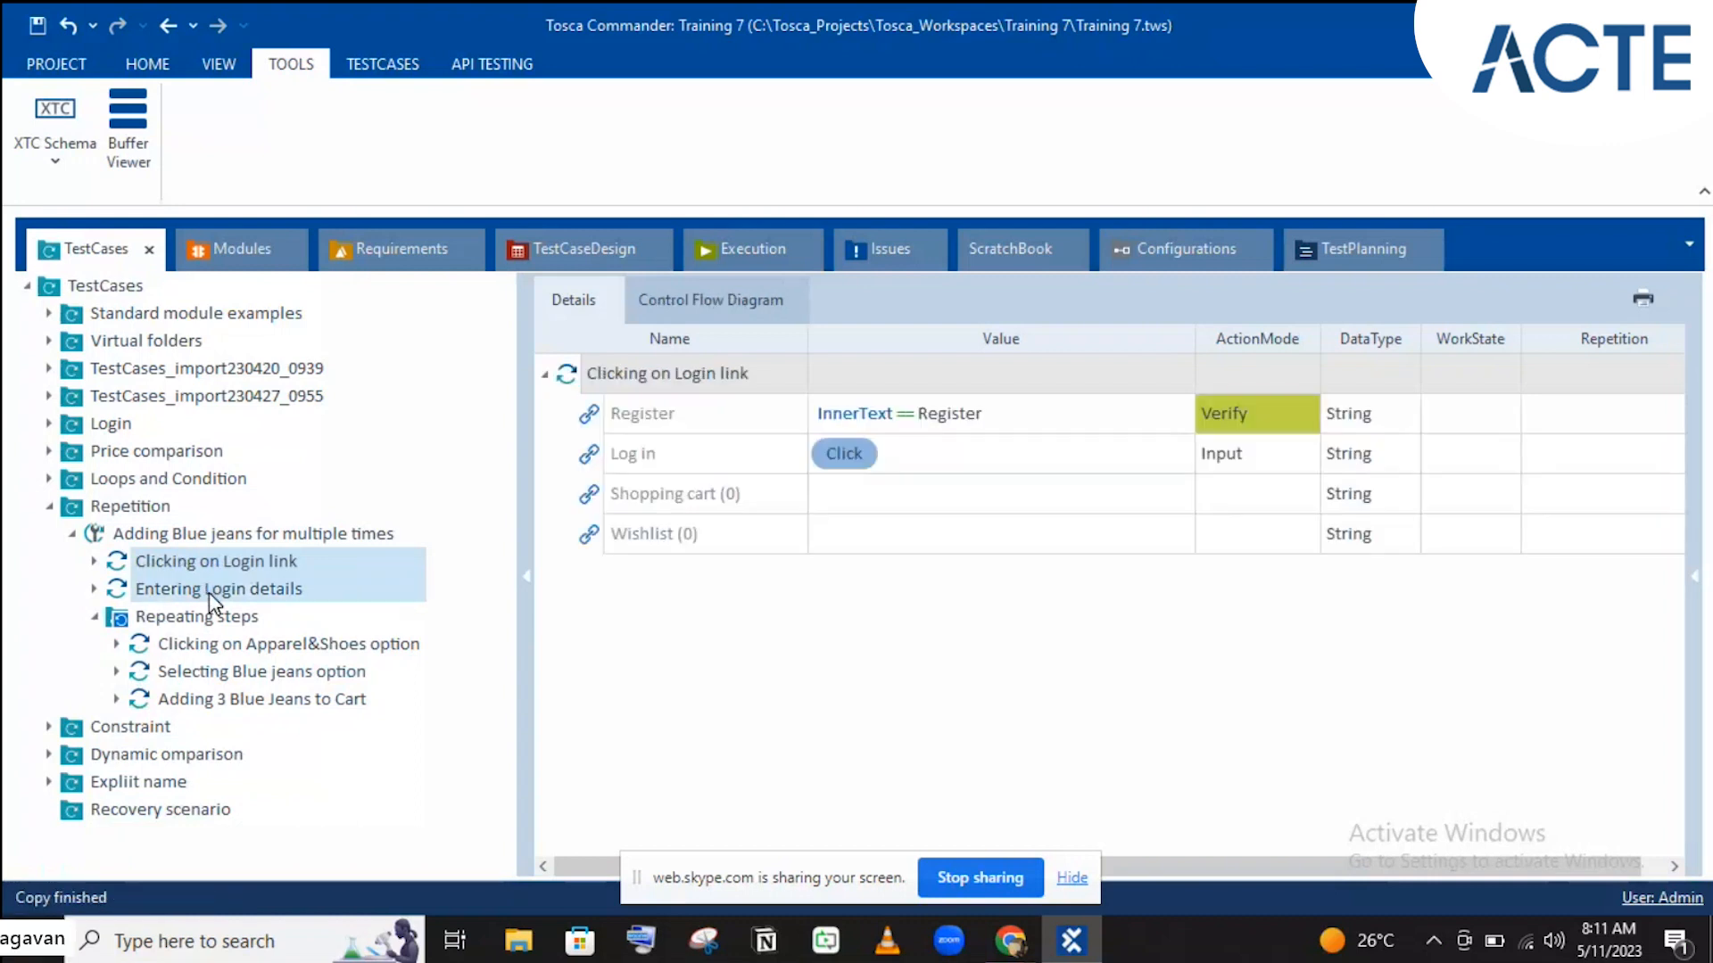
Step: Create a test case named Login in the Recovery scenario folder and paste the two copied login steps into it
click(150, 812)
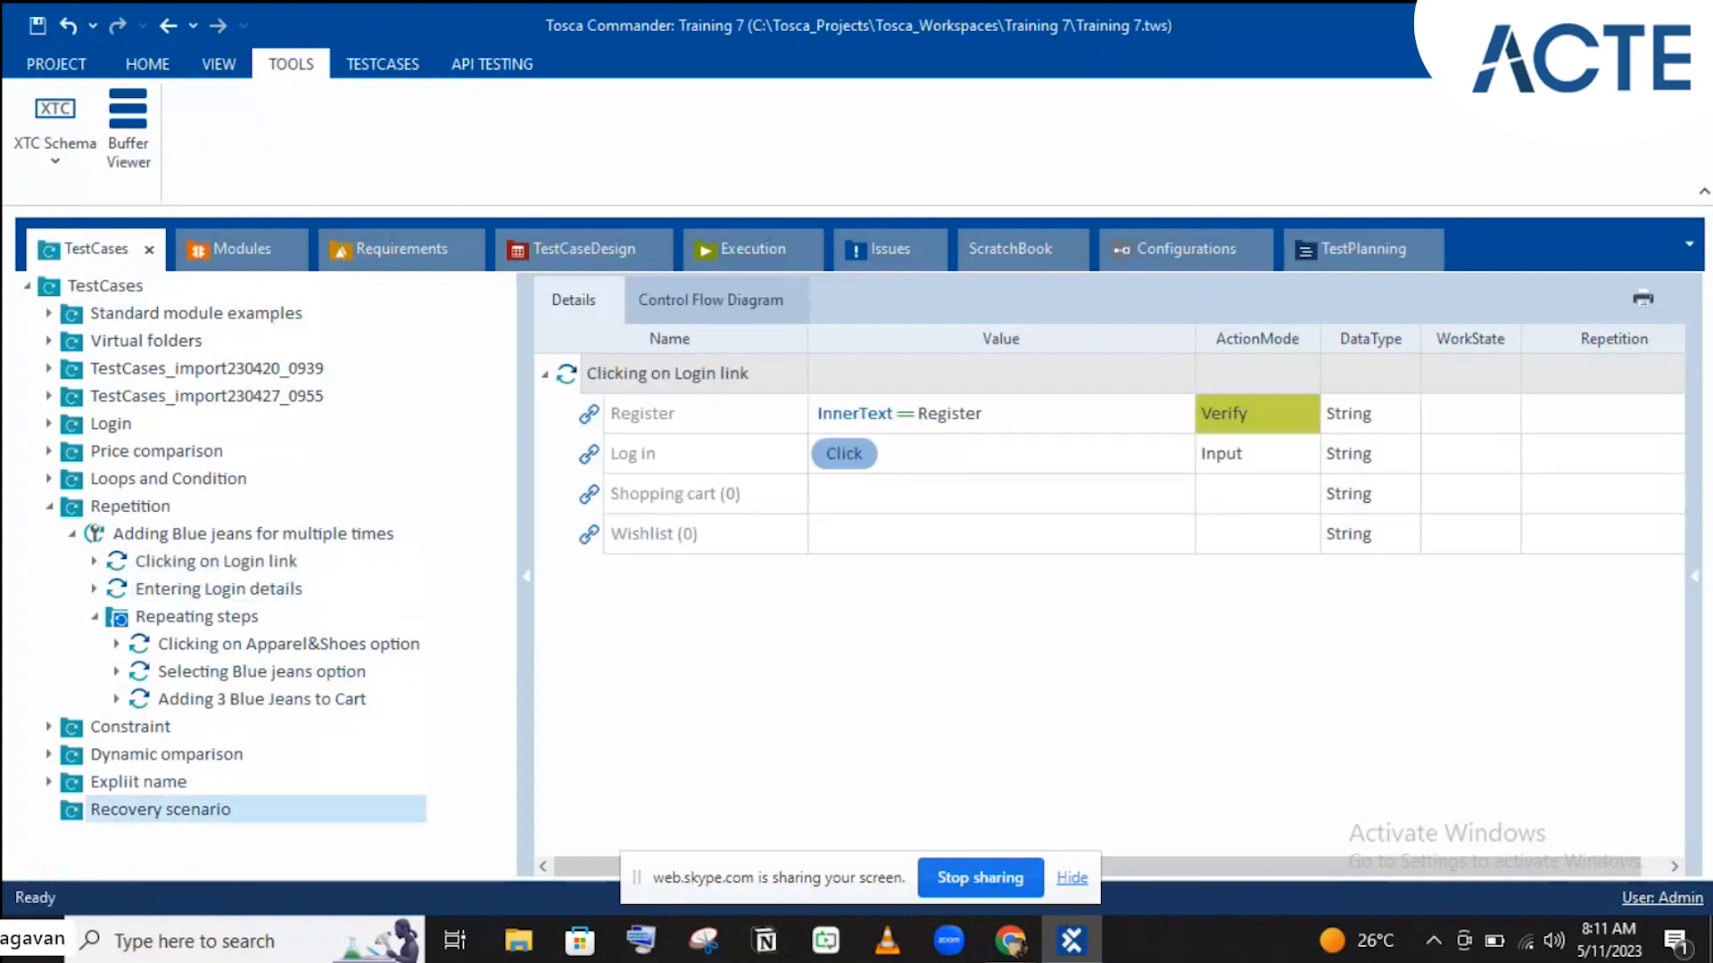
right_click(147, 817)
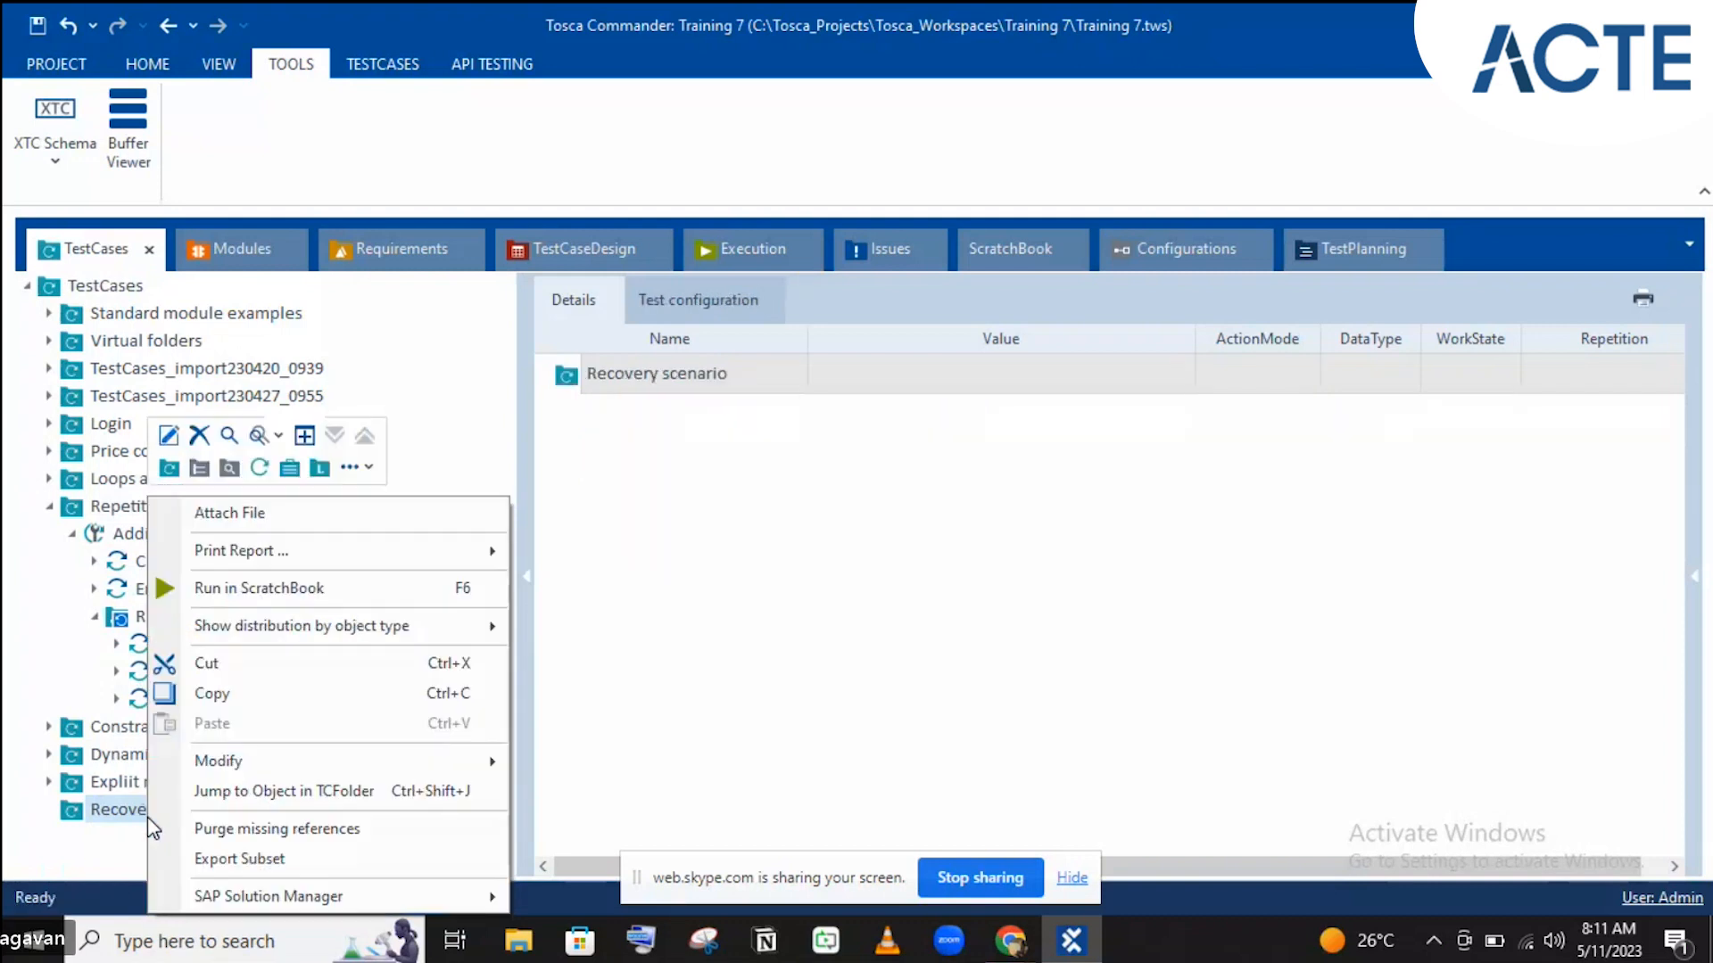
click(256, 471)
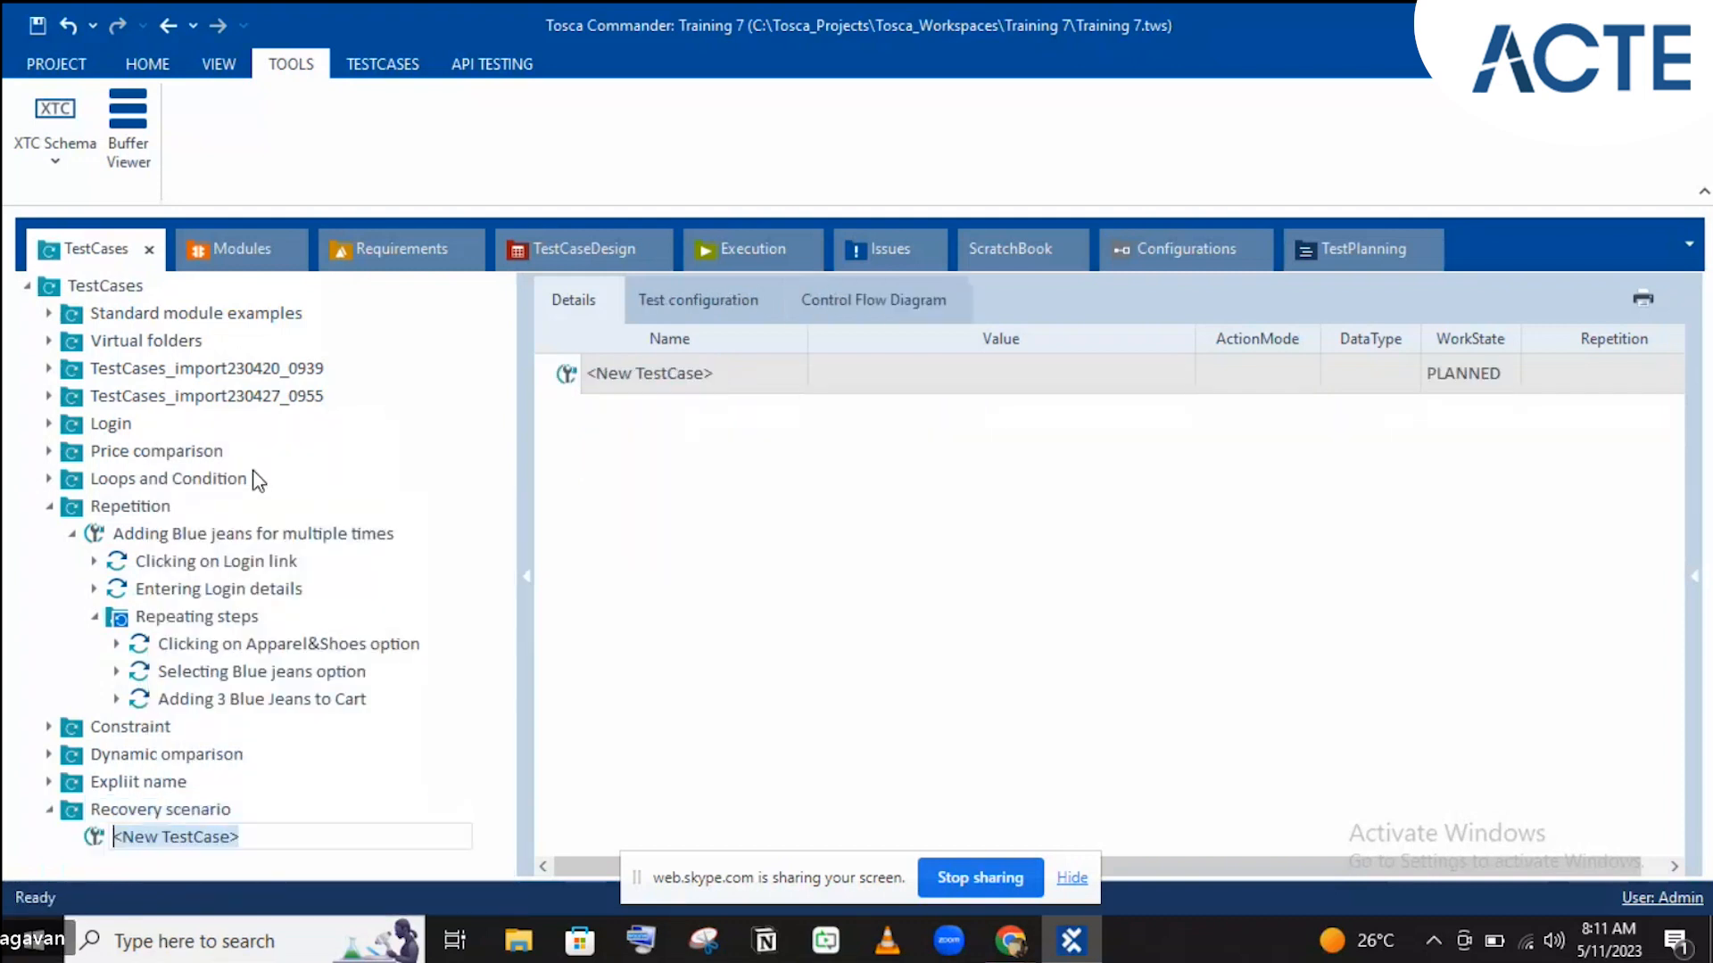
text(Login)
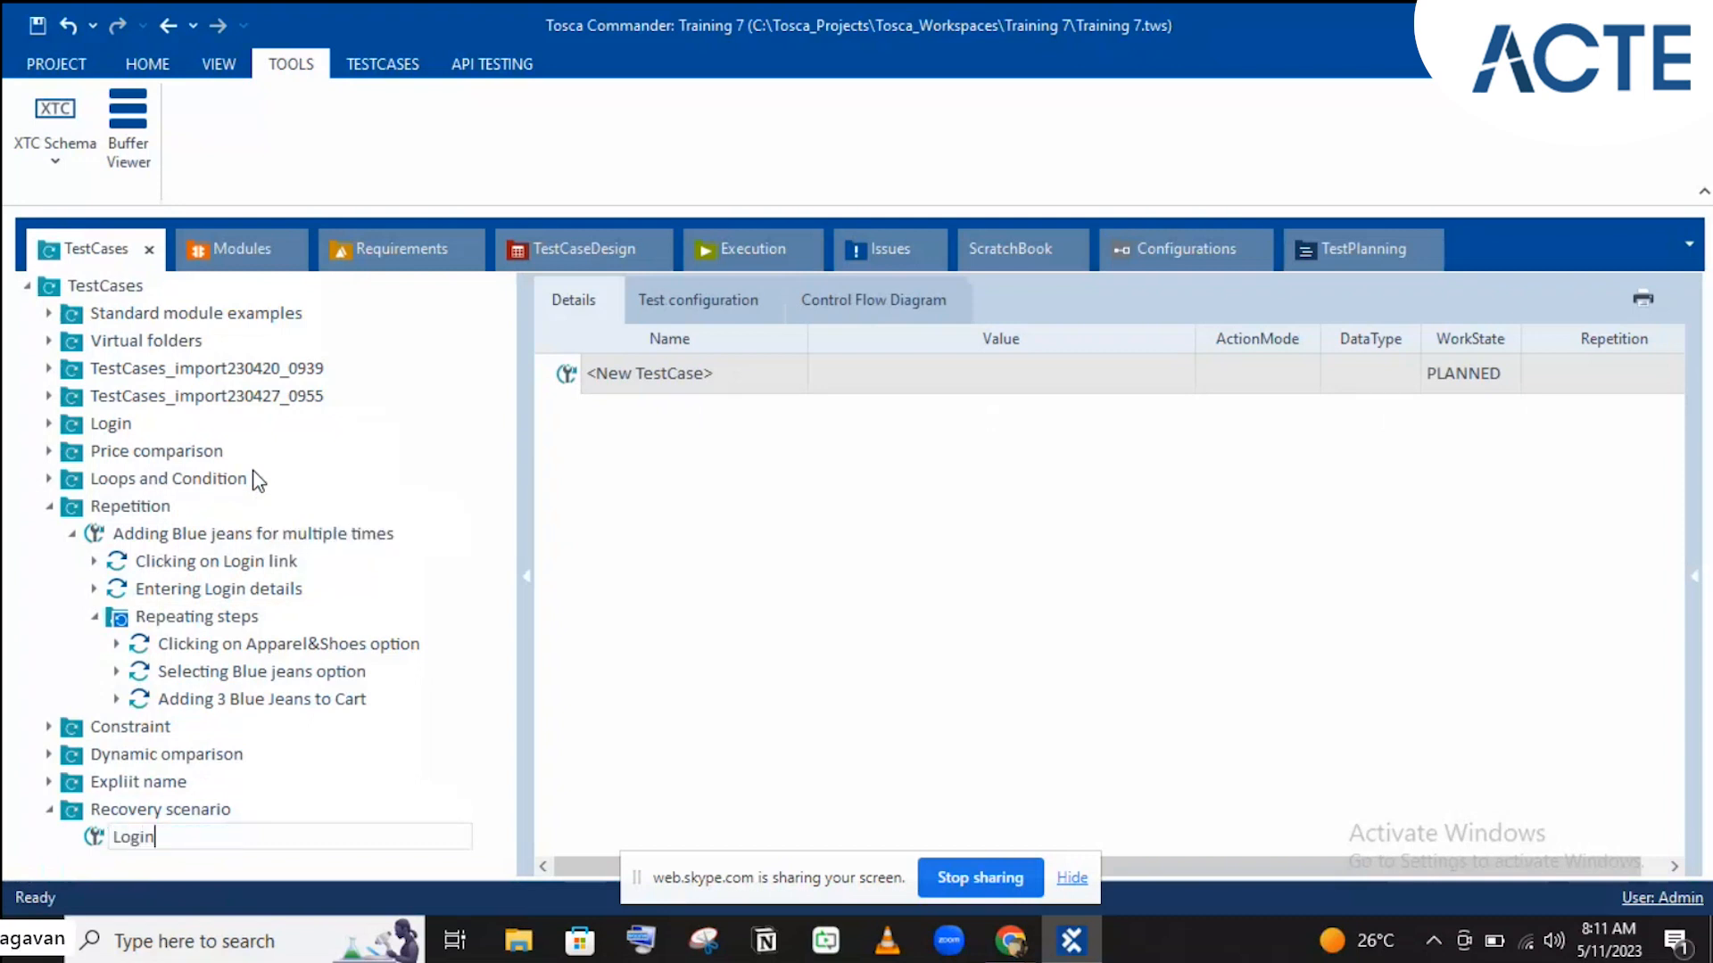
key(Return)
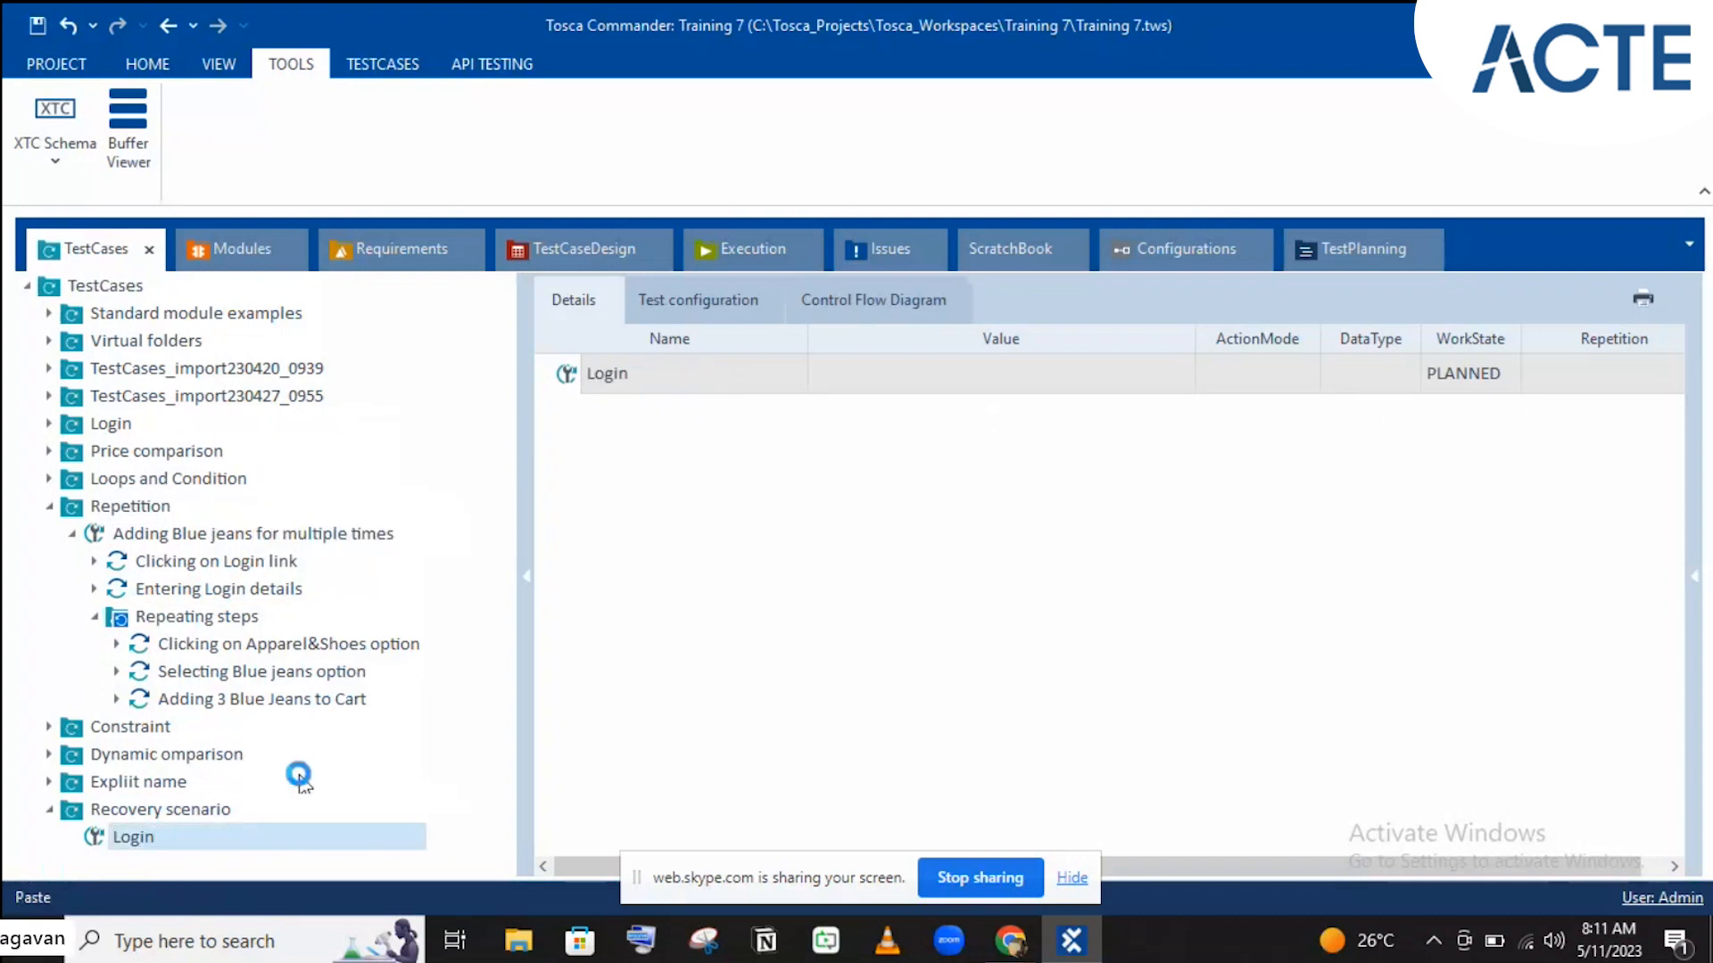
key(ctrl+v)
Step: Copy the OpenUrl step from OpenUrl_Reference in the Login folder into the Recovery scenario folder's Login test case
click(51, 425)
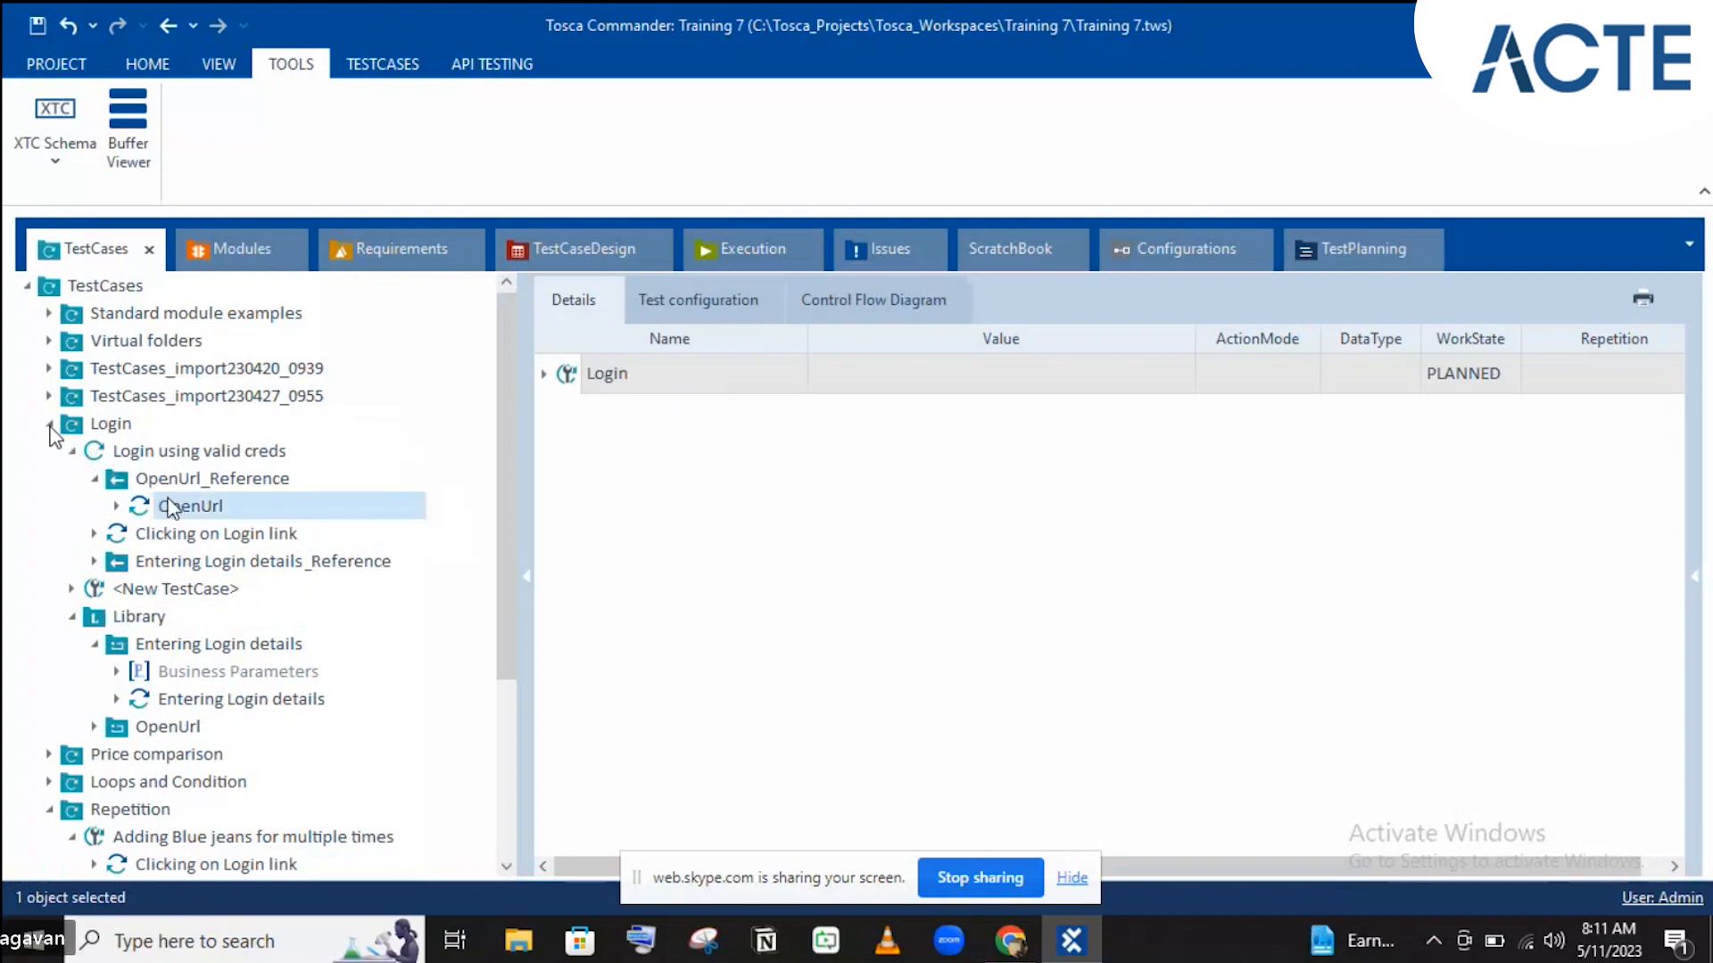
key(ctrl+c)
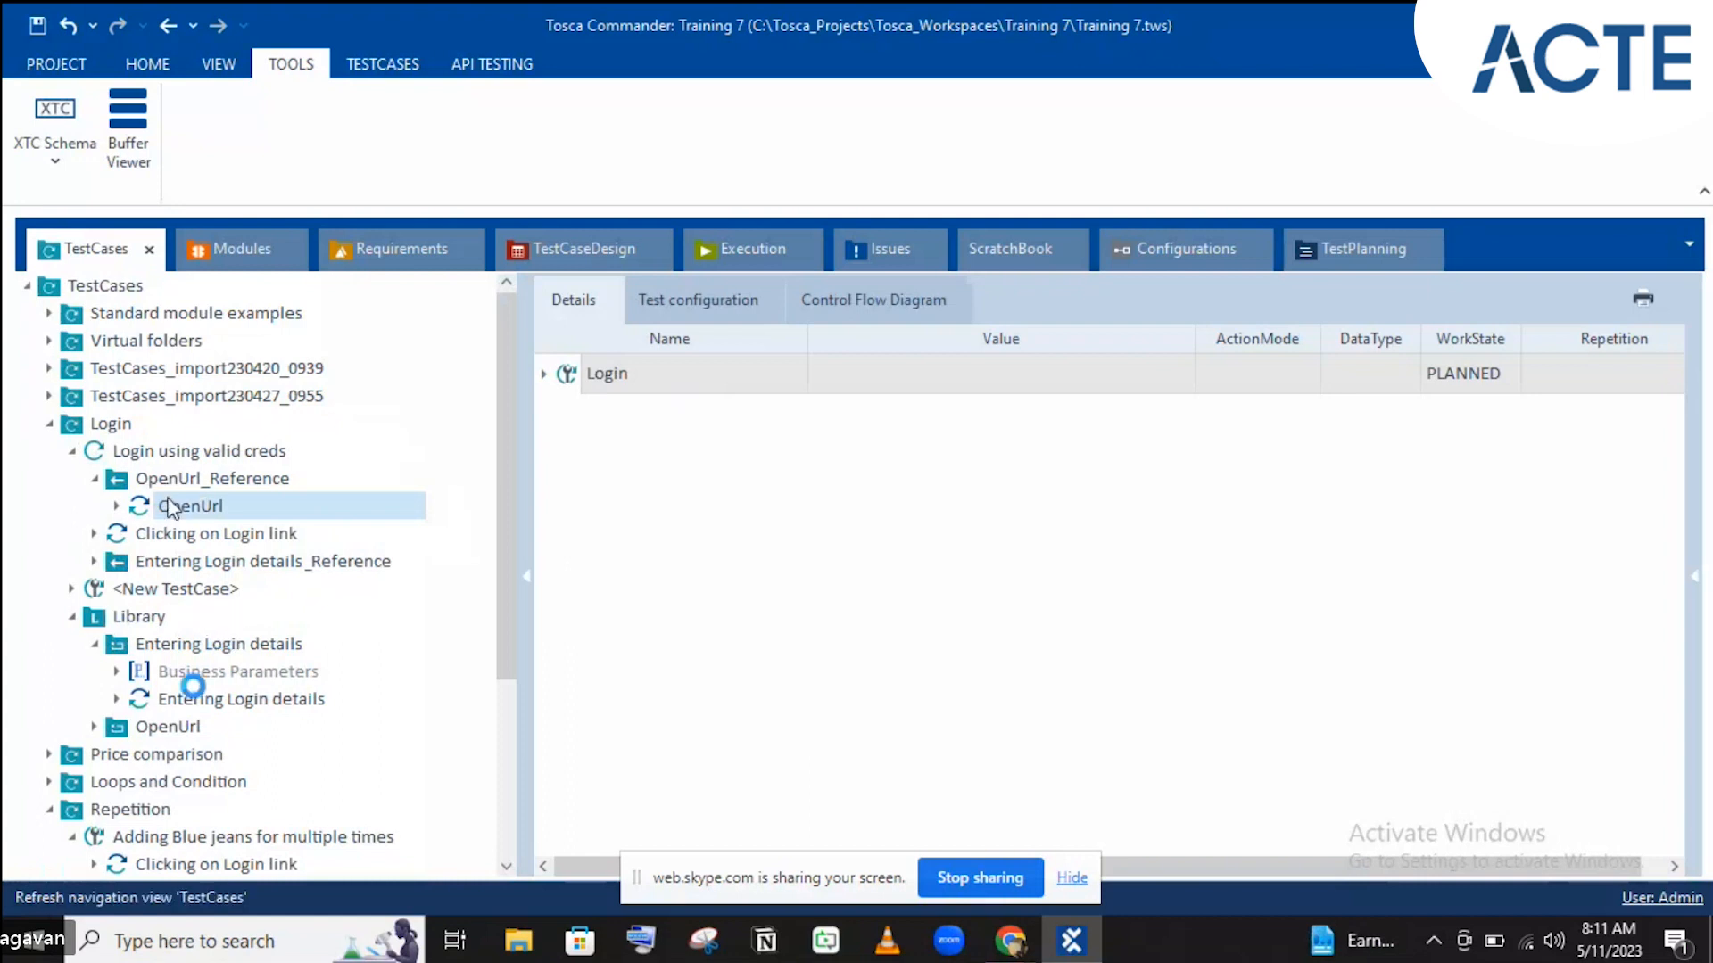
click(50, 425)
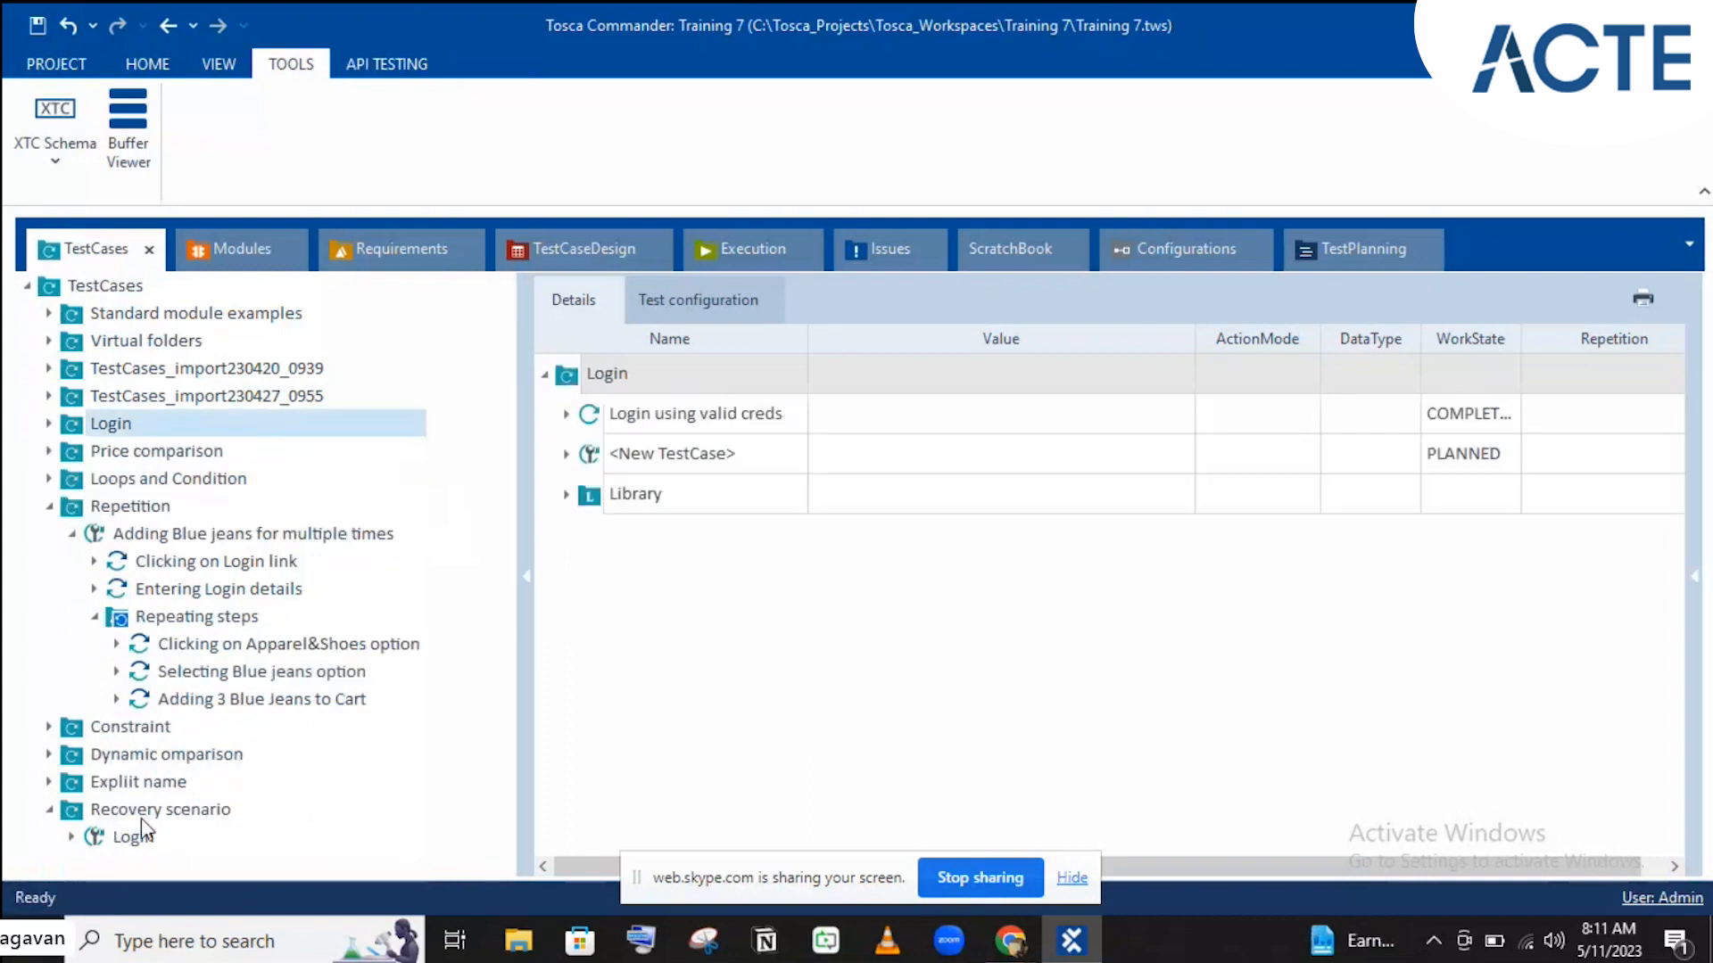
click(107, 841)
key(ctrl+v)
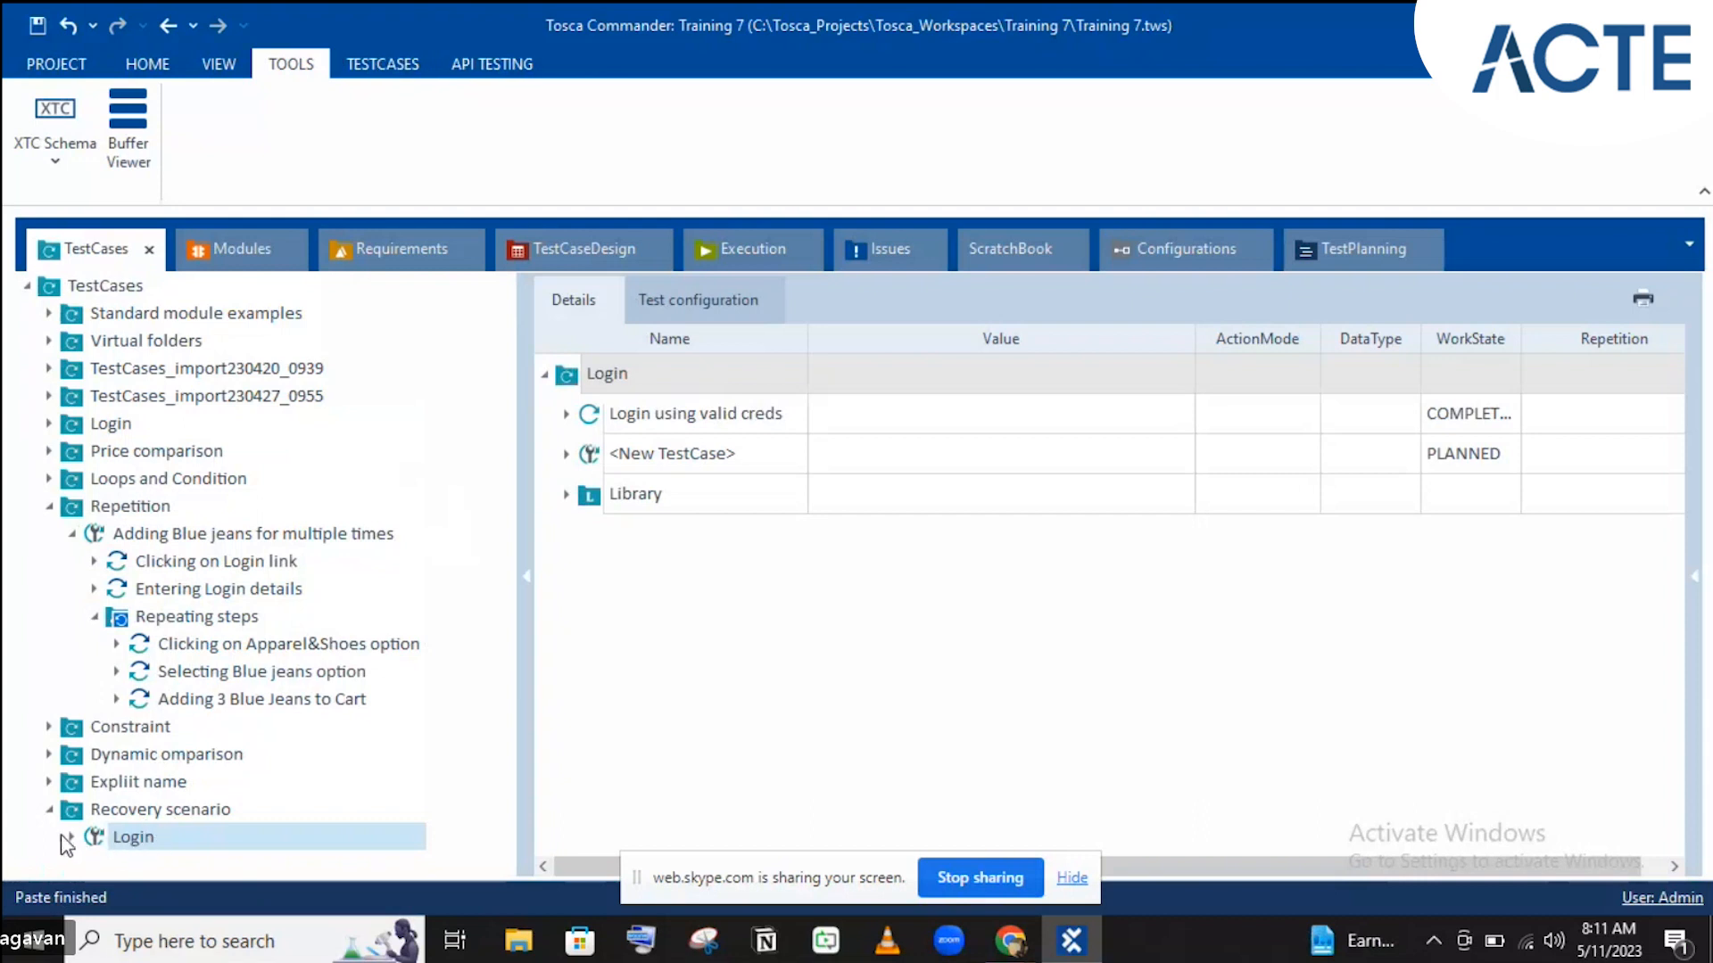
Step: Move the OpenUrl step to the start of the new Login test case, before "Clicking on Login link"
click(96, 836)
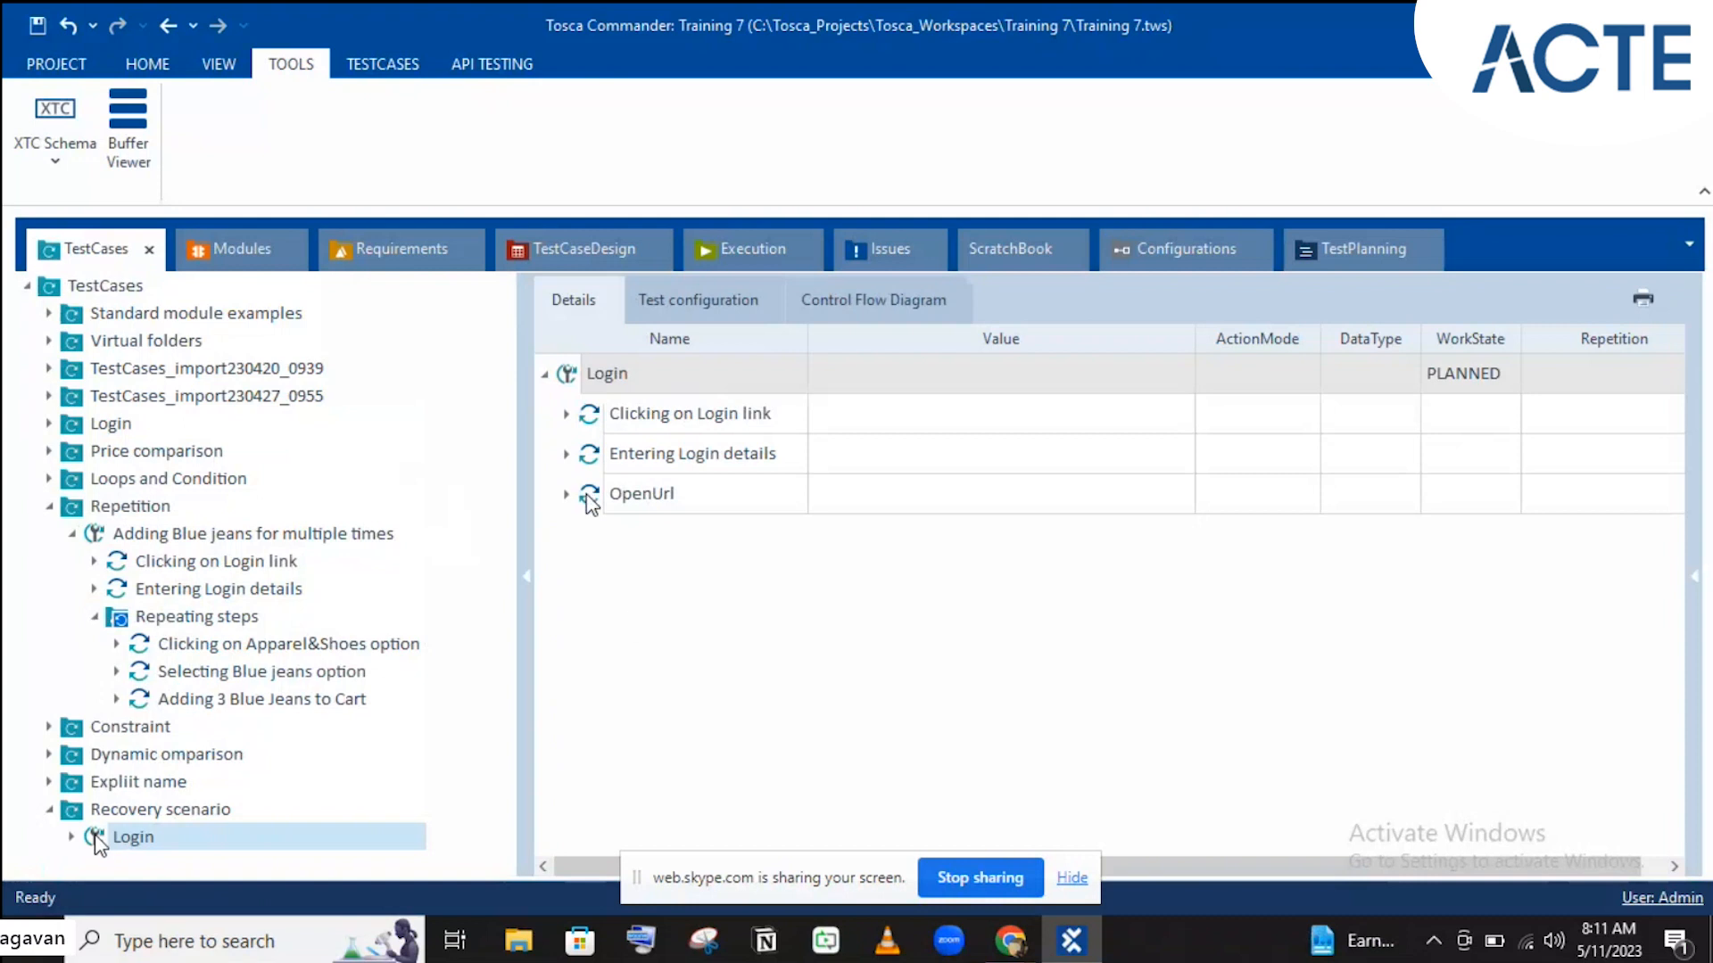
click(591, 496)
drag(609, 412, 606, 404)
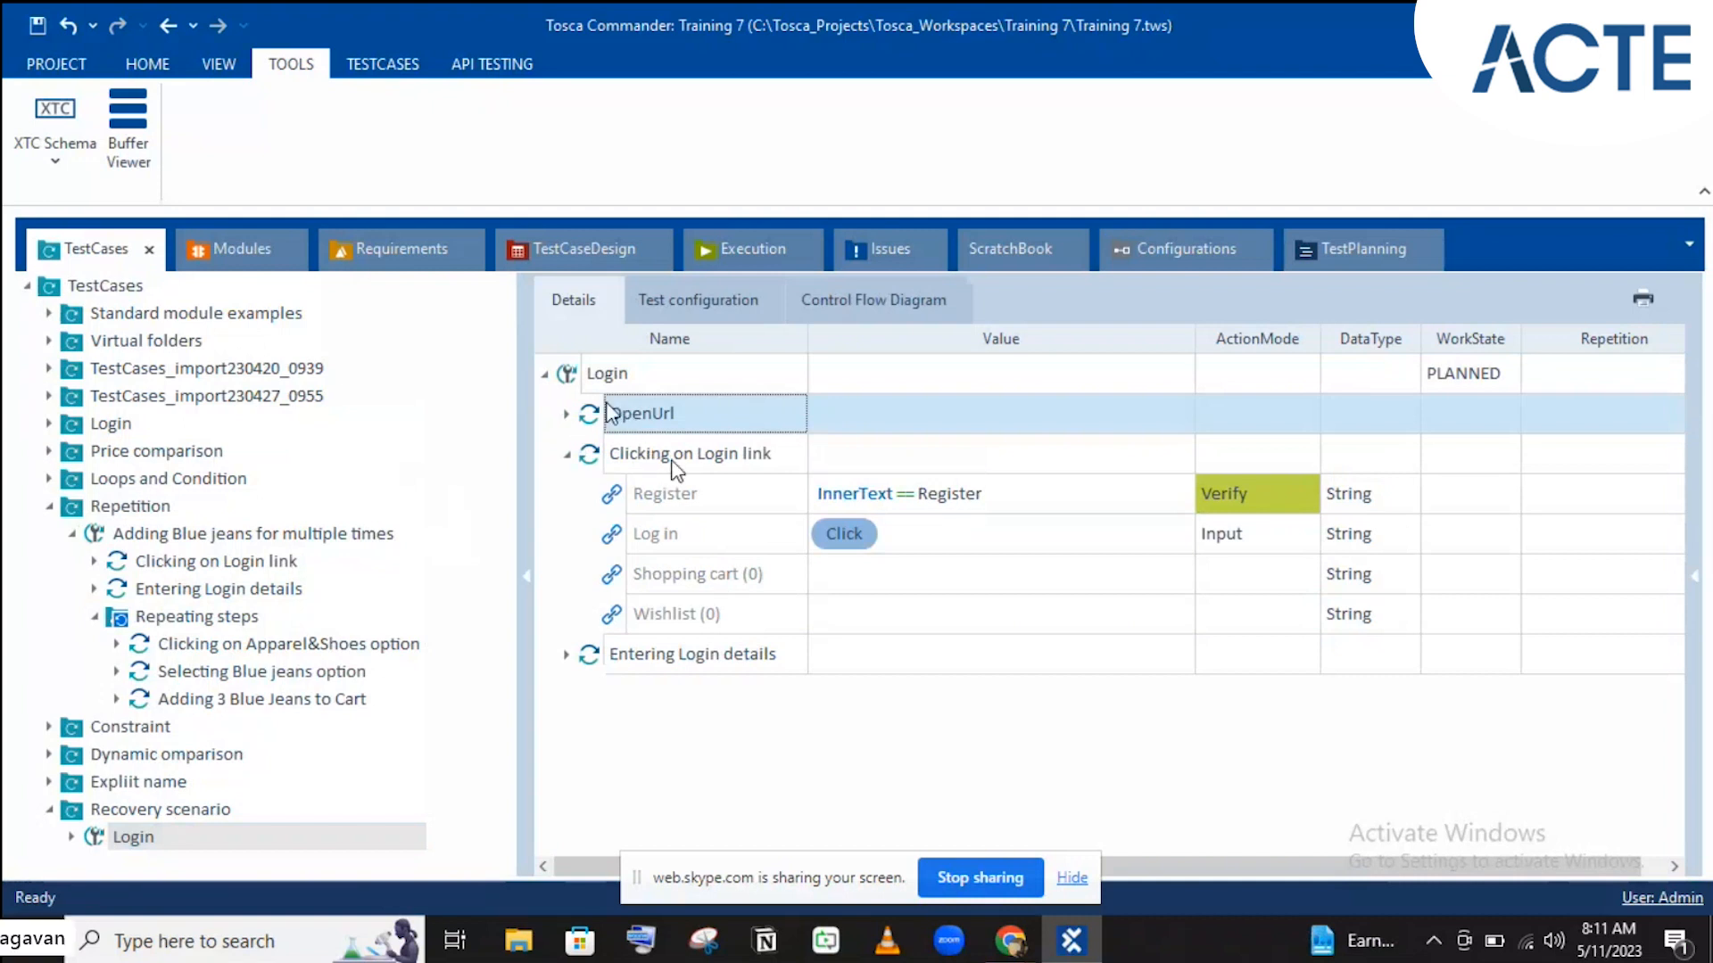
click(565, 456)
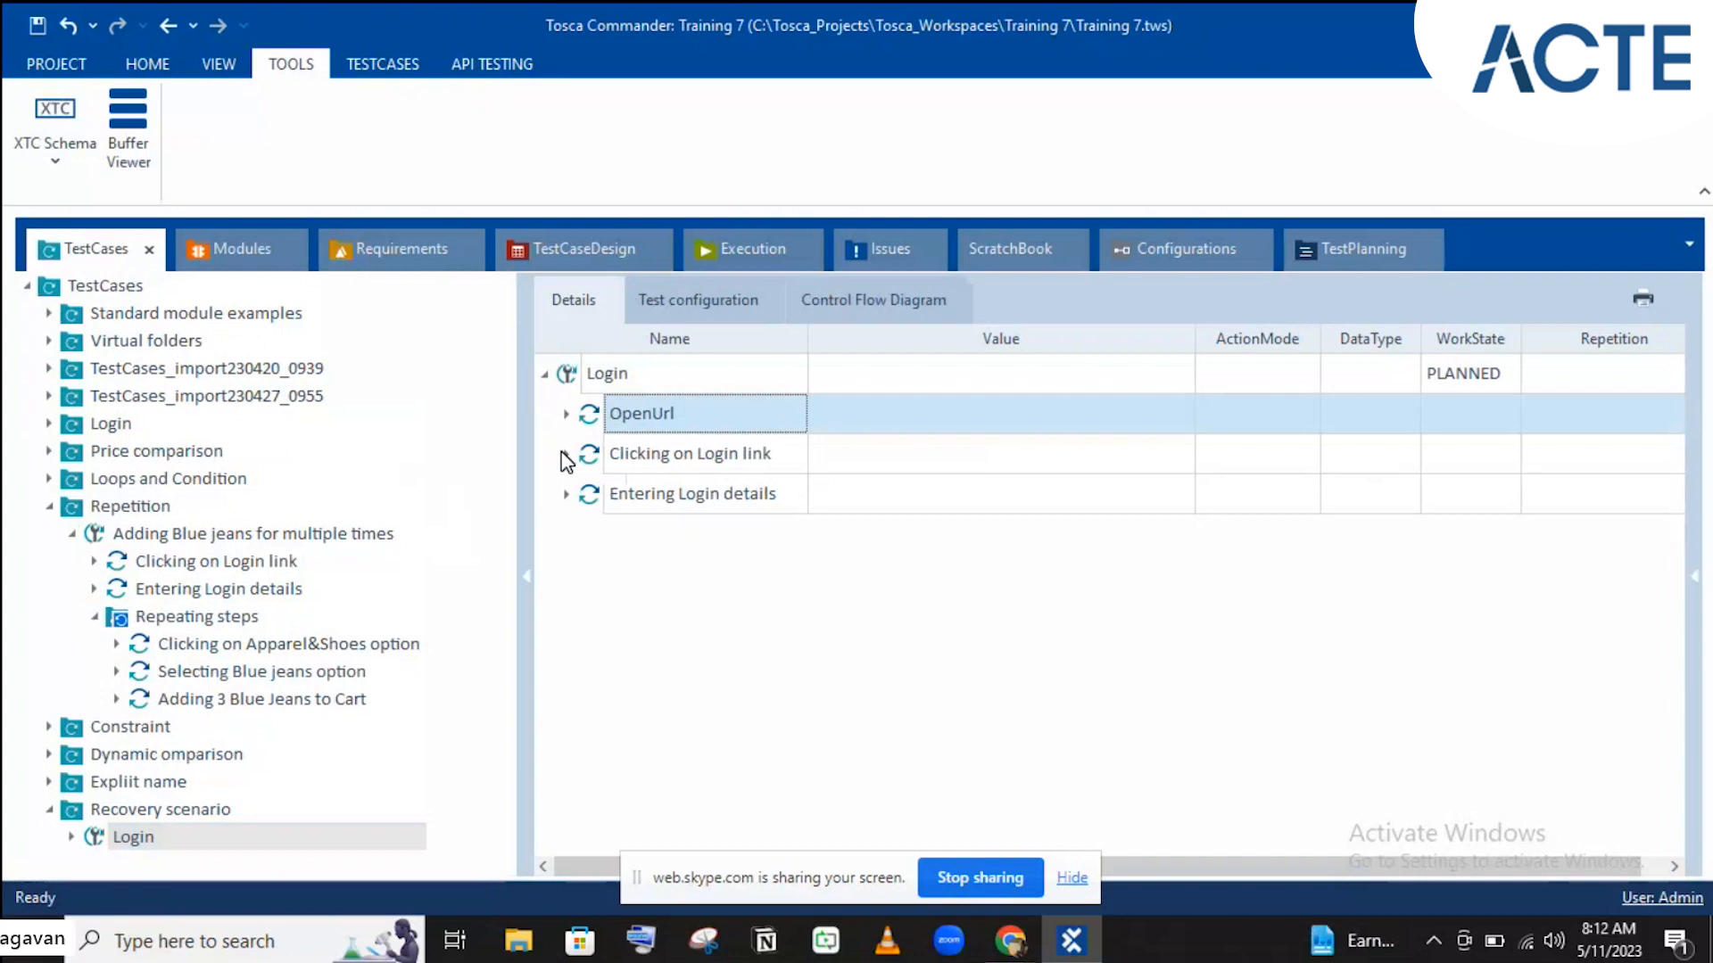
Step: Create a Recovery Scenario Collection in the Recovery scenario folder's Login test case
click(95, 840)
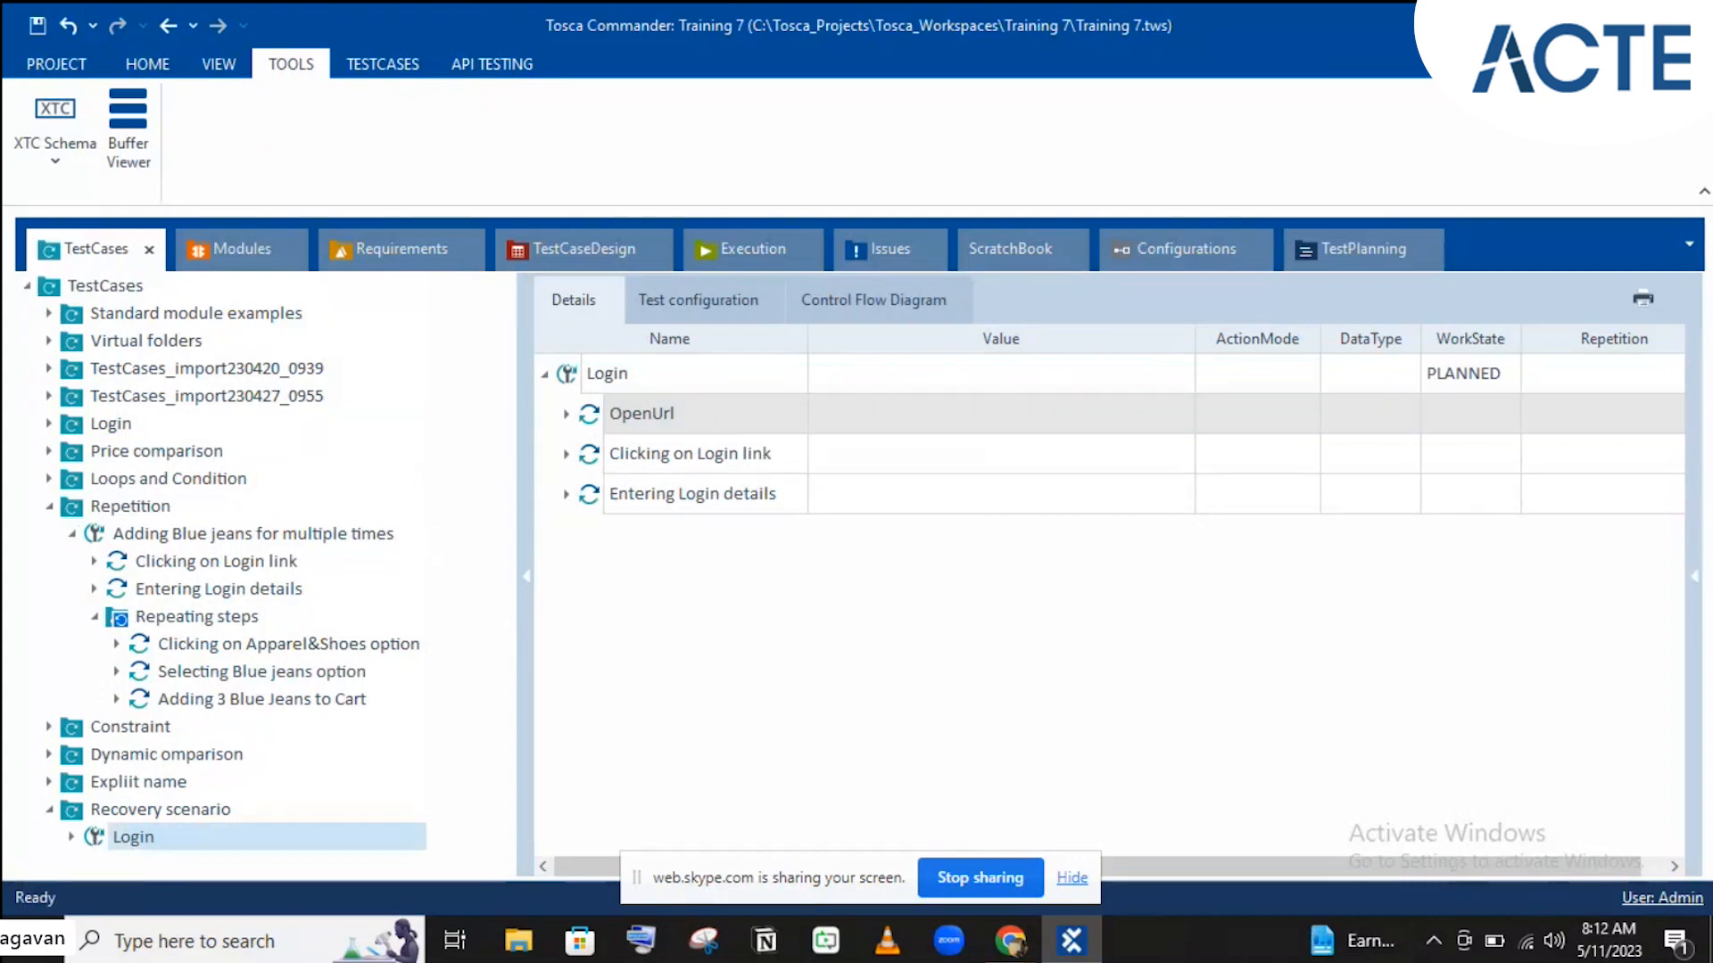
right_click(95, 842)
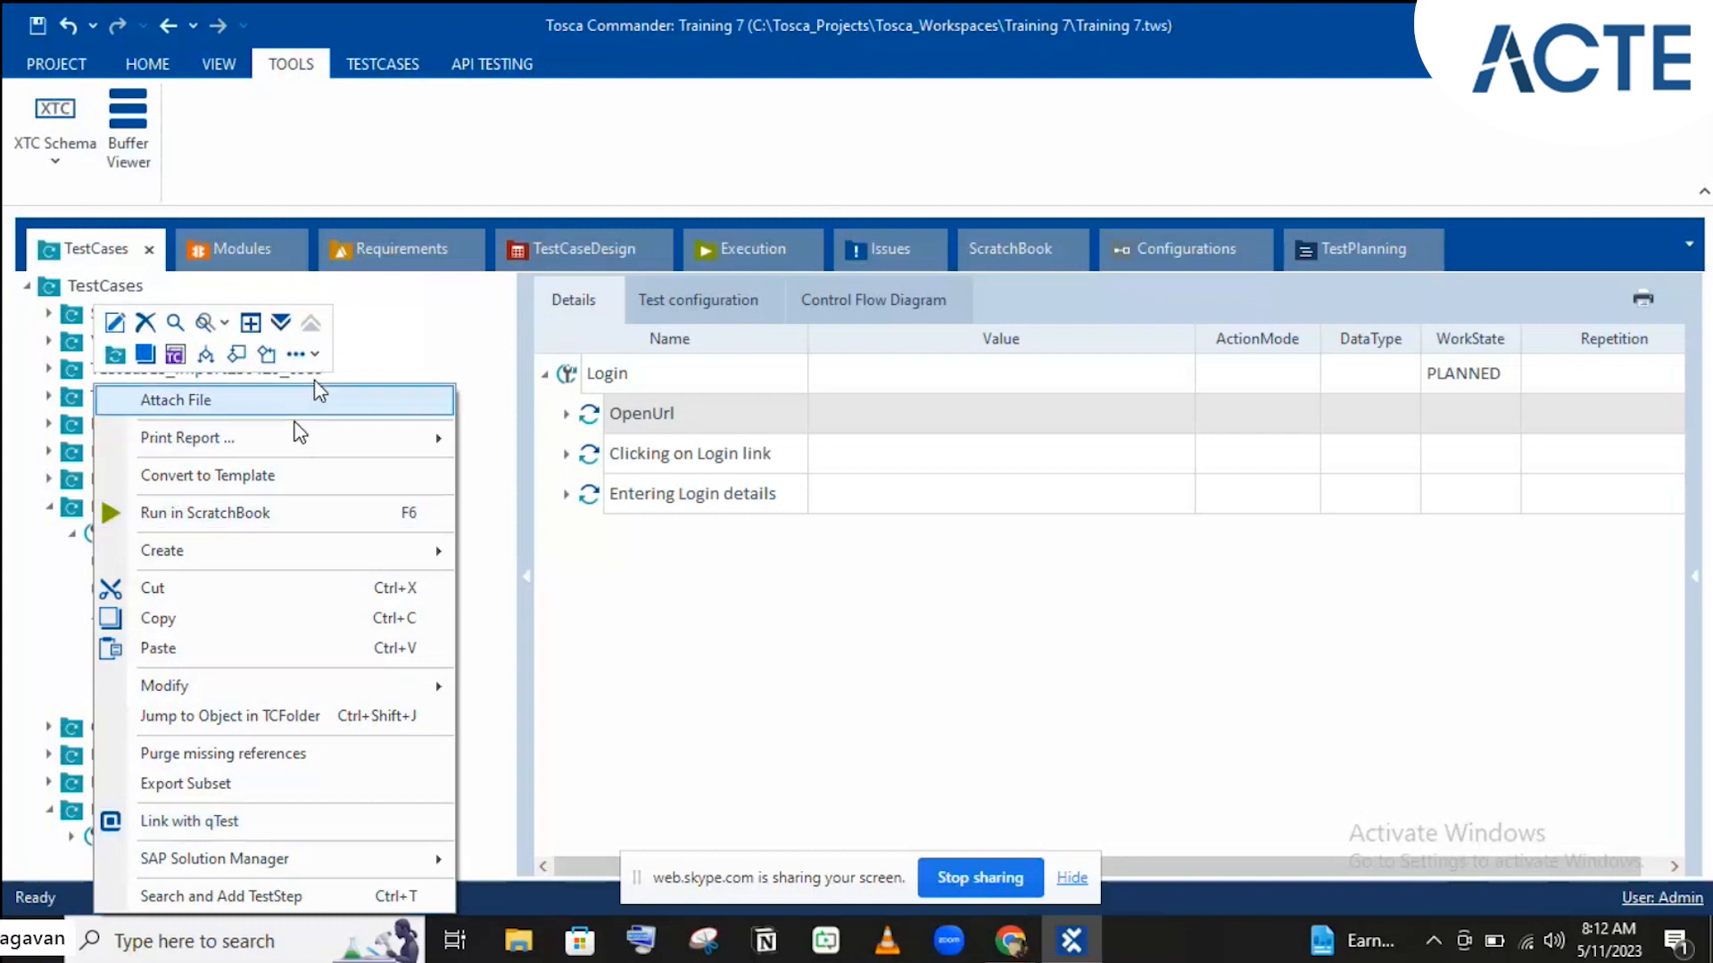
click(309, 356)
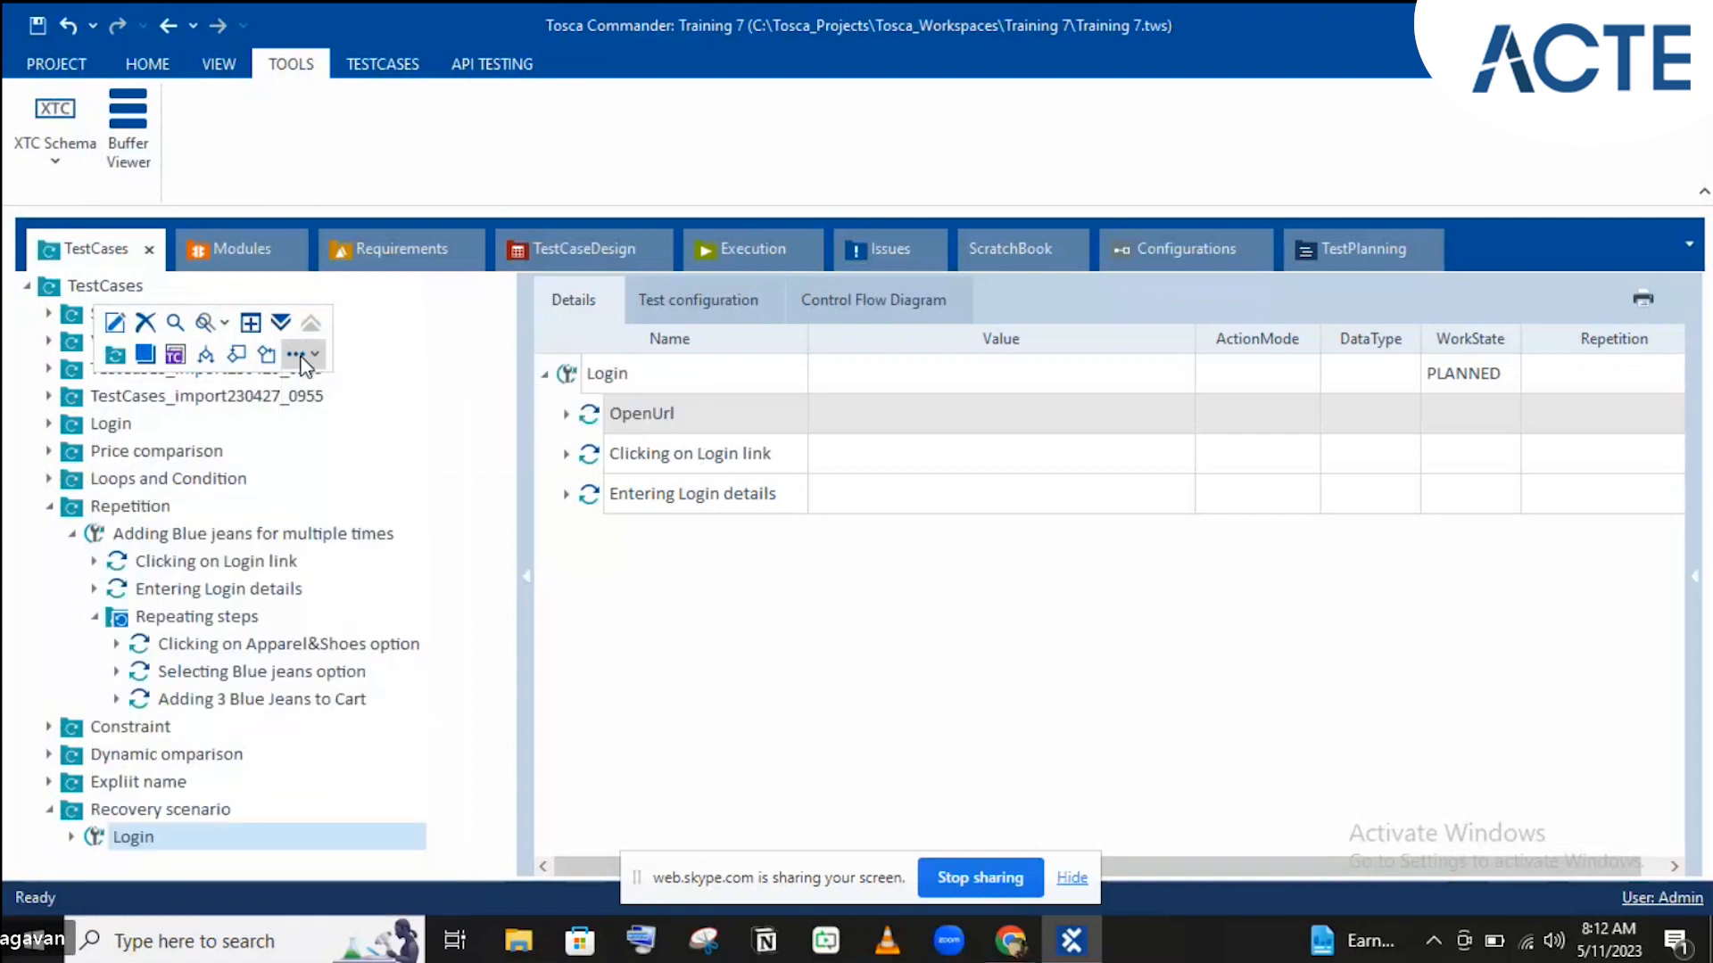
click(301, 356)
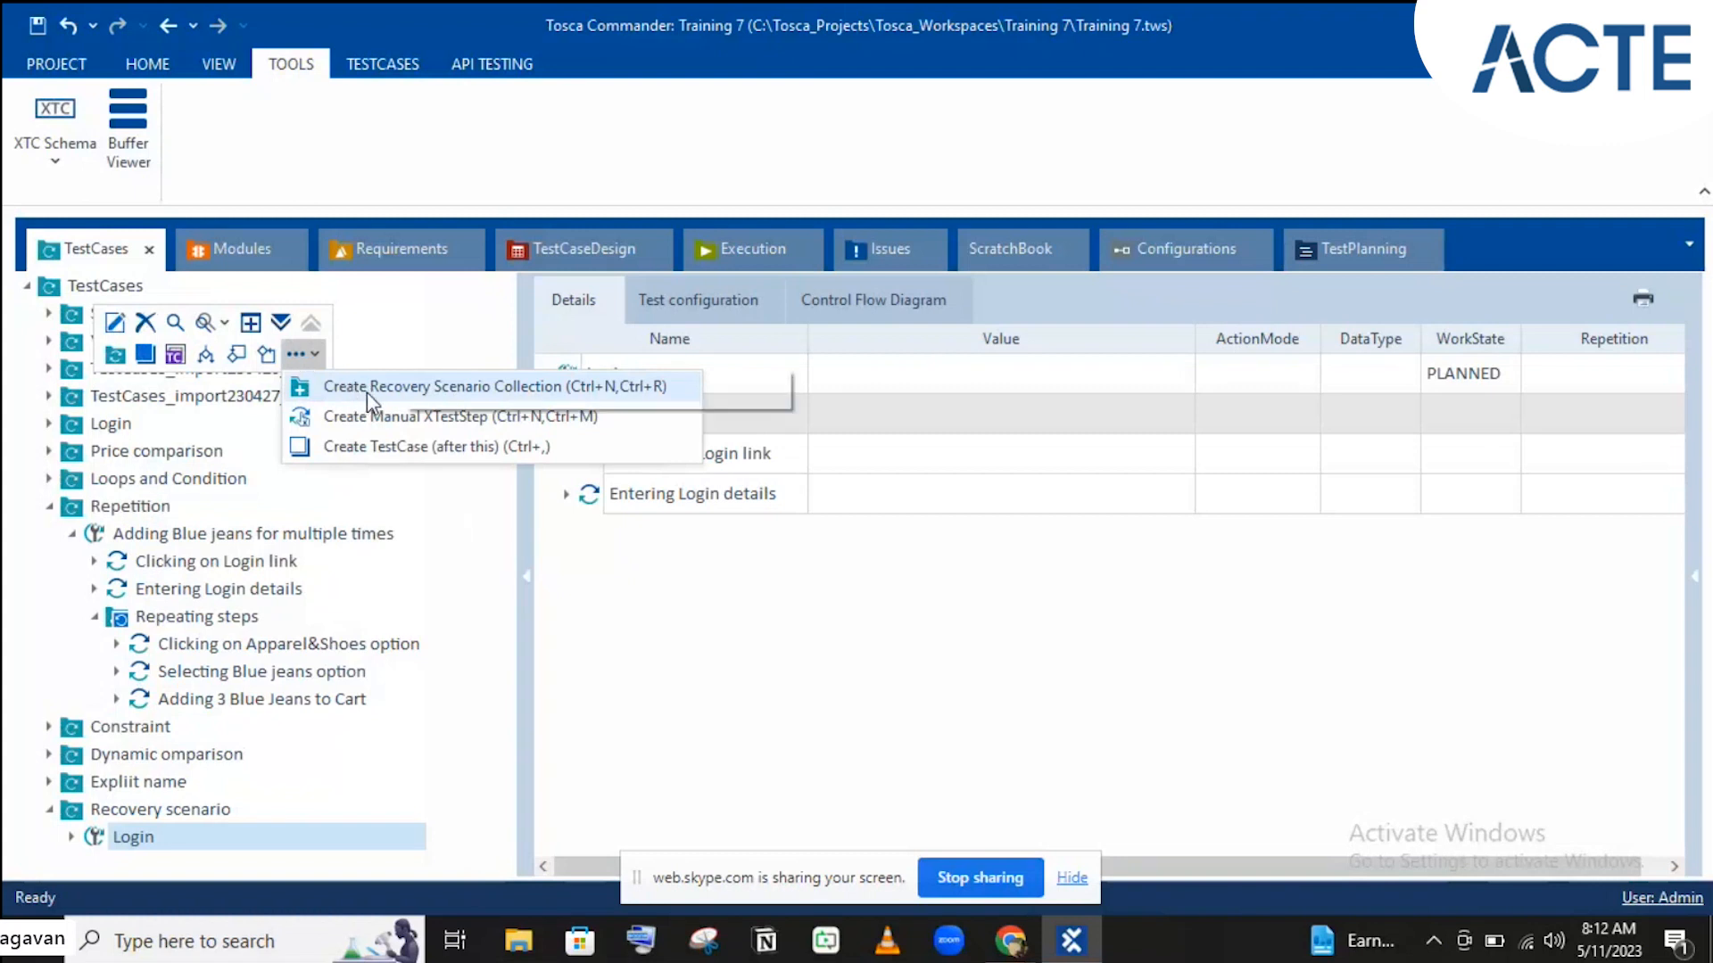
click(507, 387)
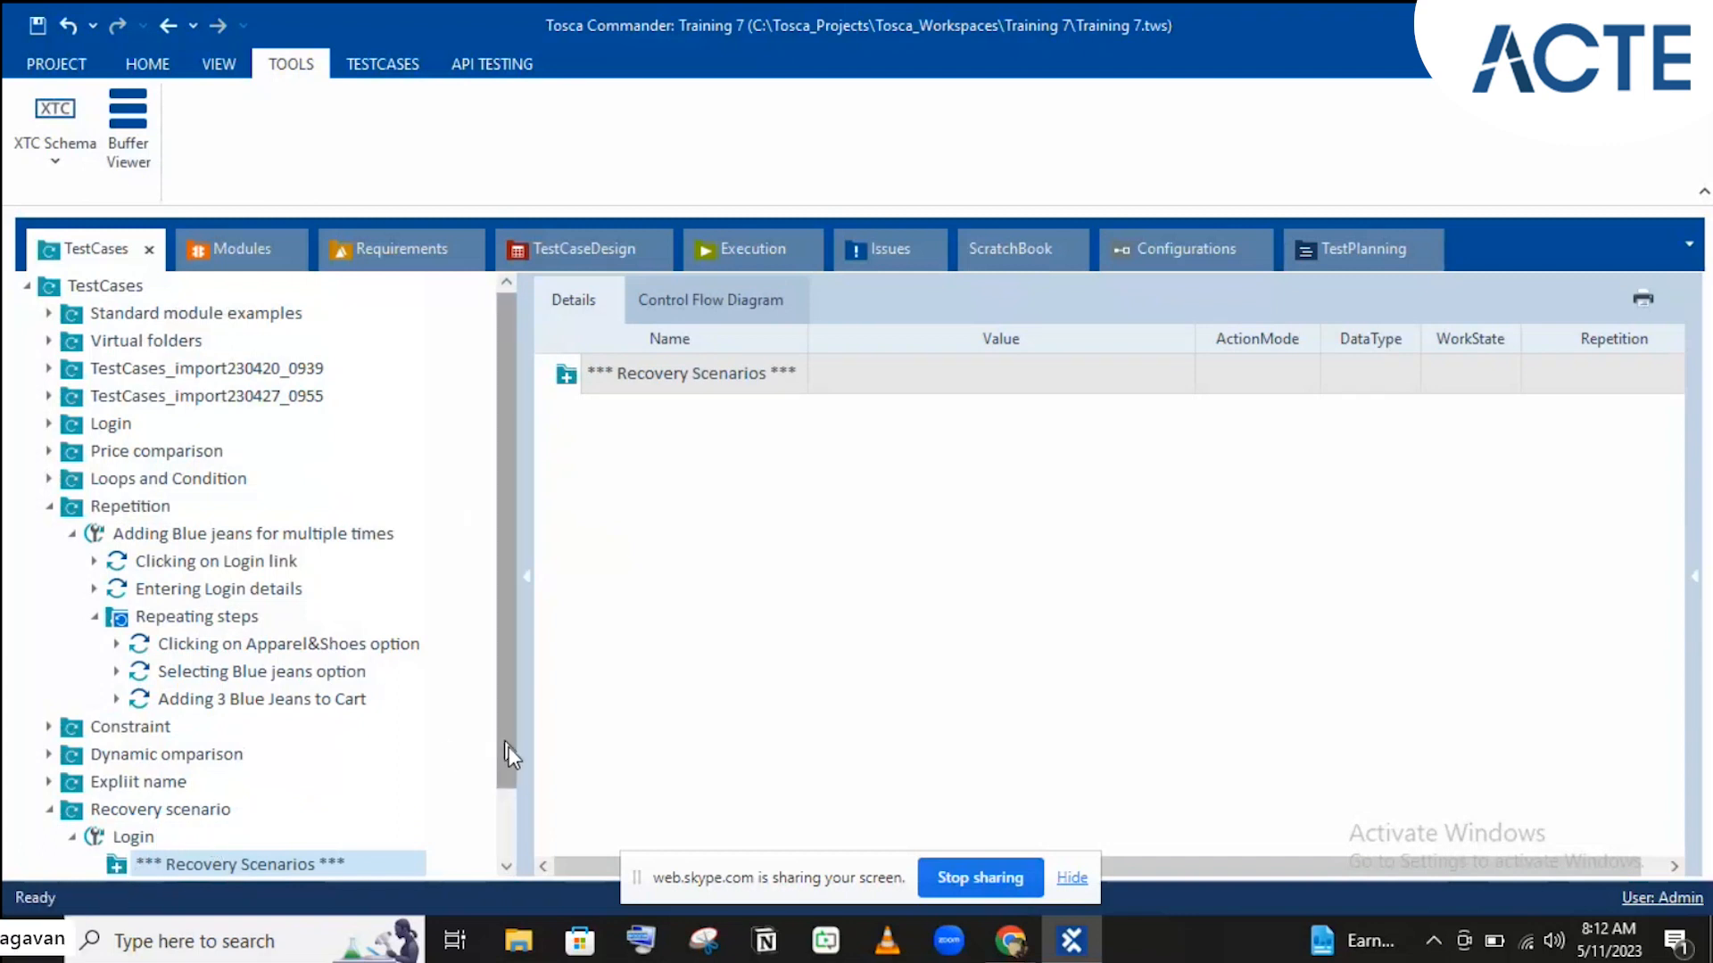
drag(508, 747, 510, 842)
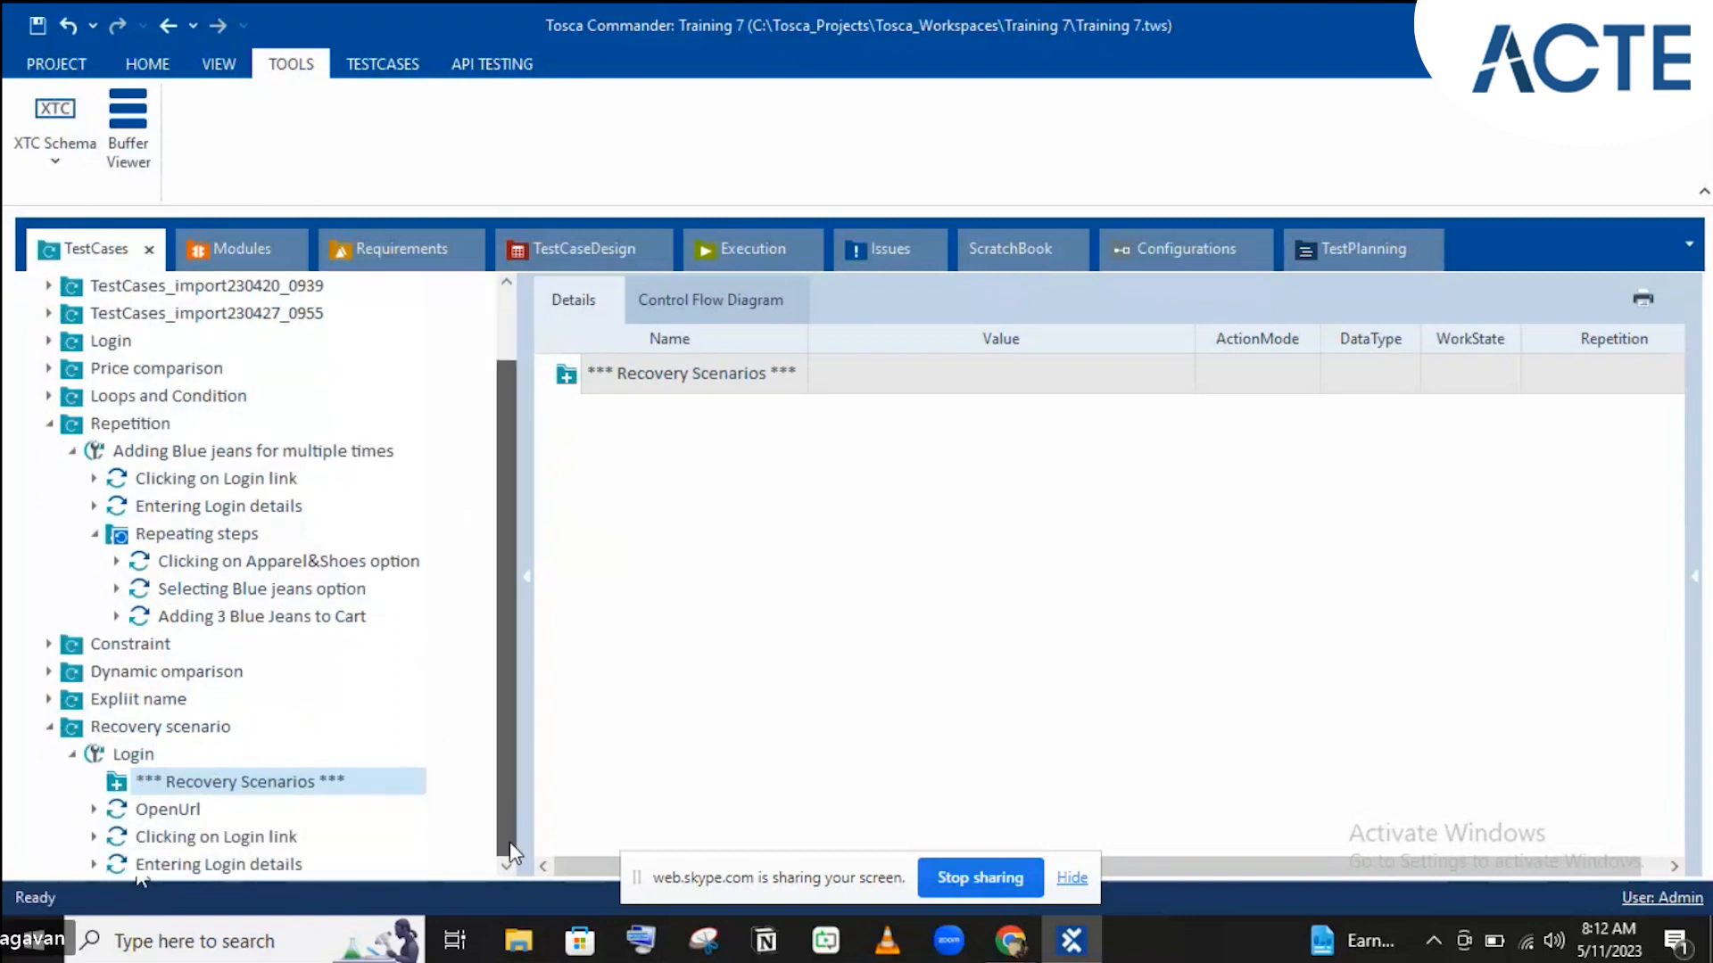
Step: Add a recovery scenario to the Login test case's collection, keeping its default name
right_click(269, 789)
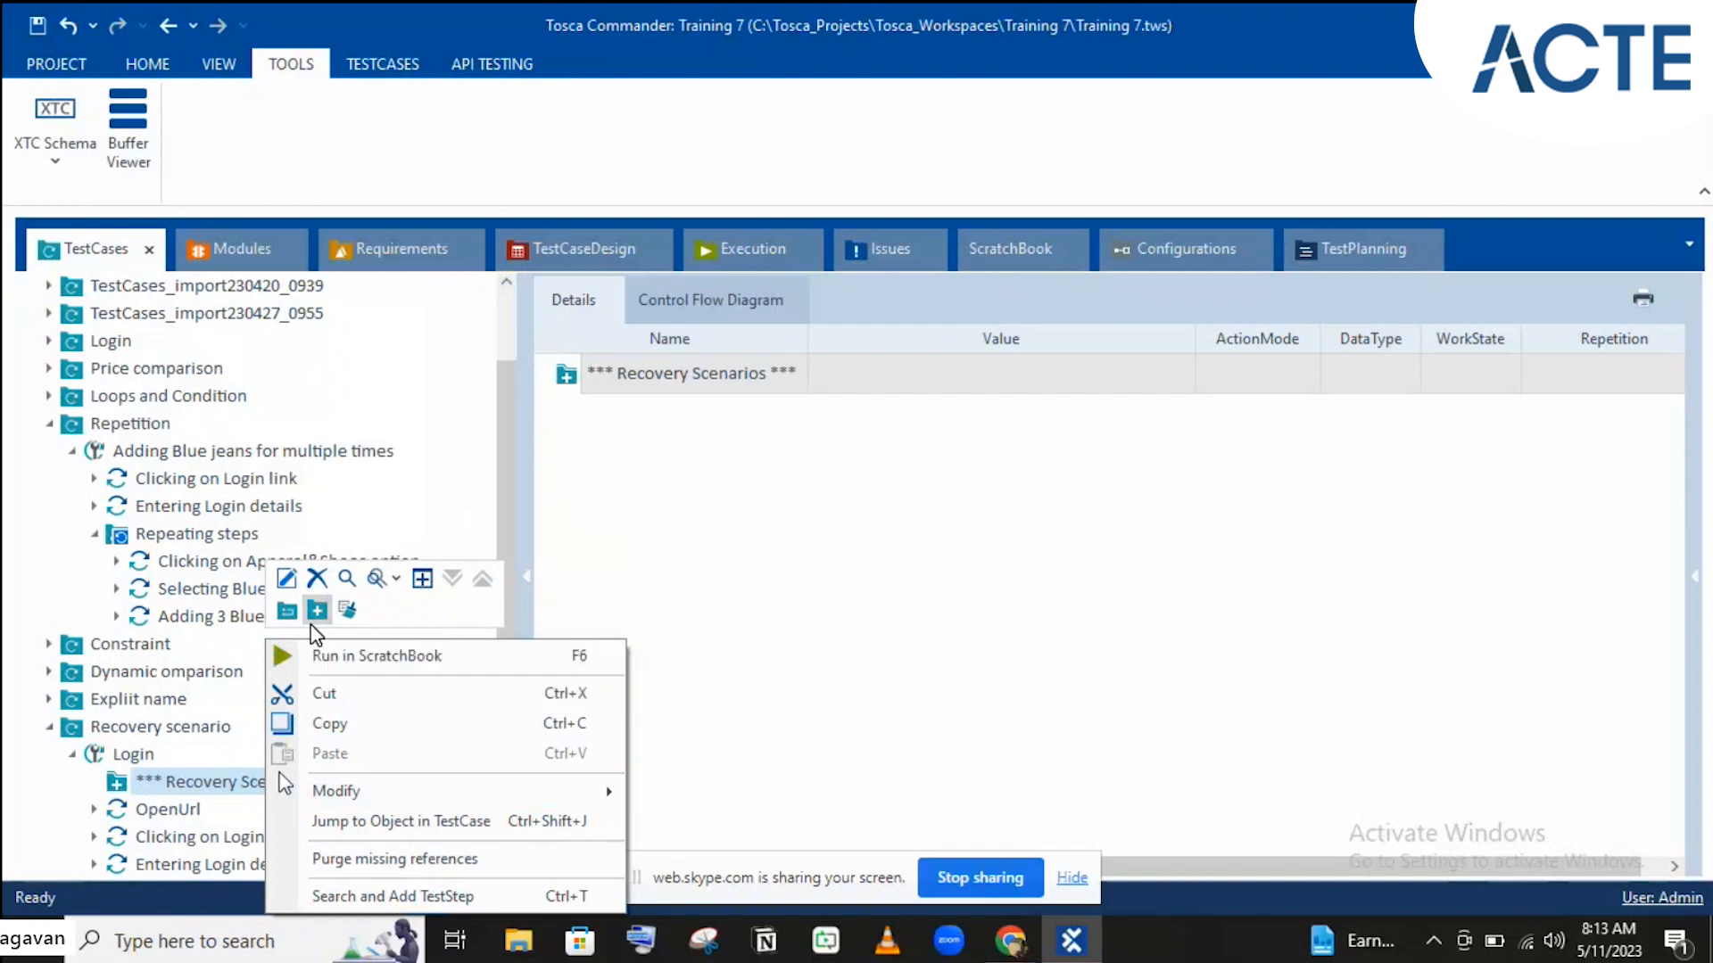
click(316, 614)
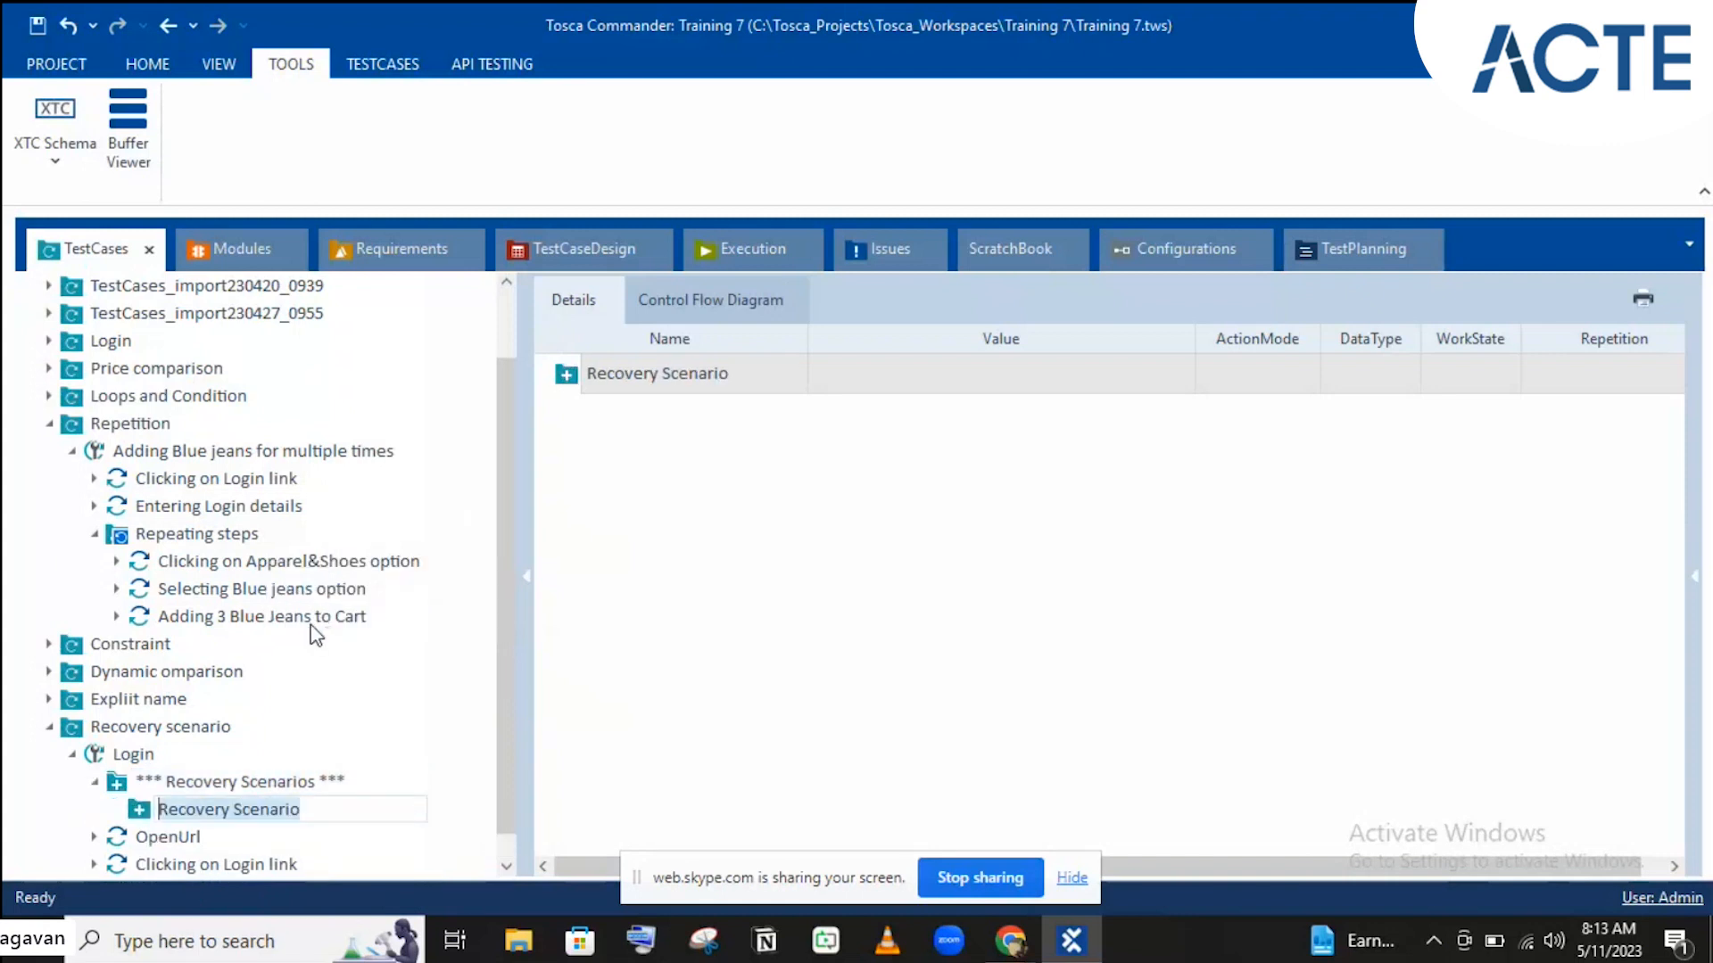
click(135, 809)
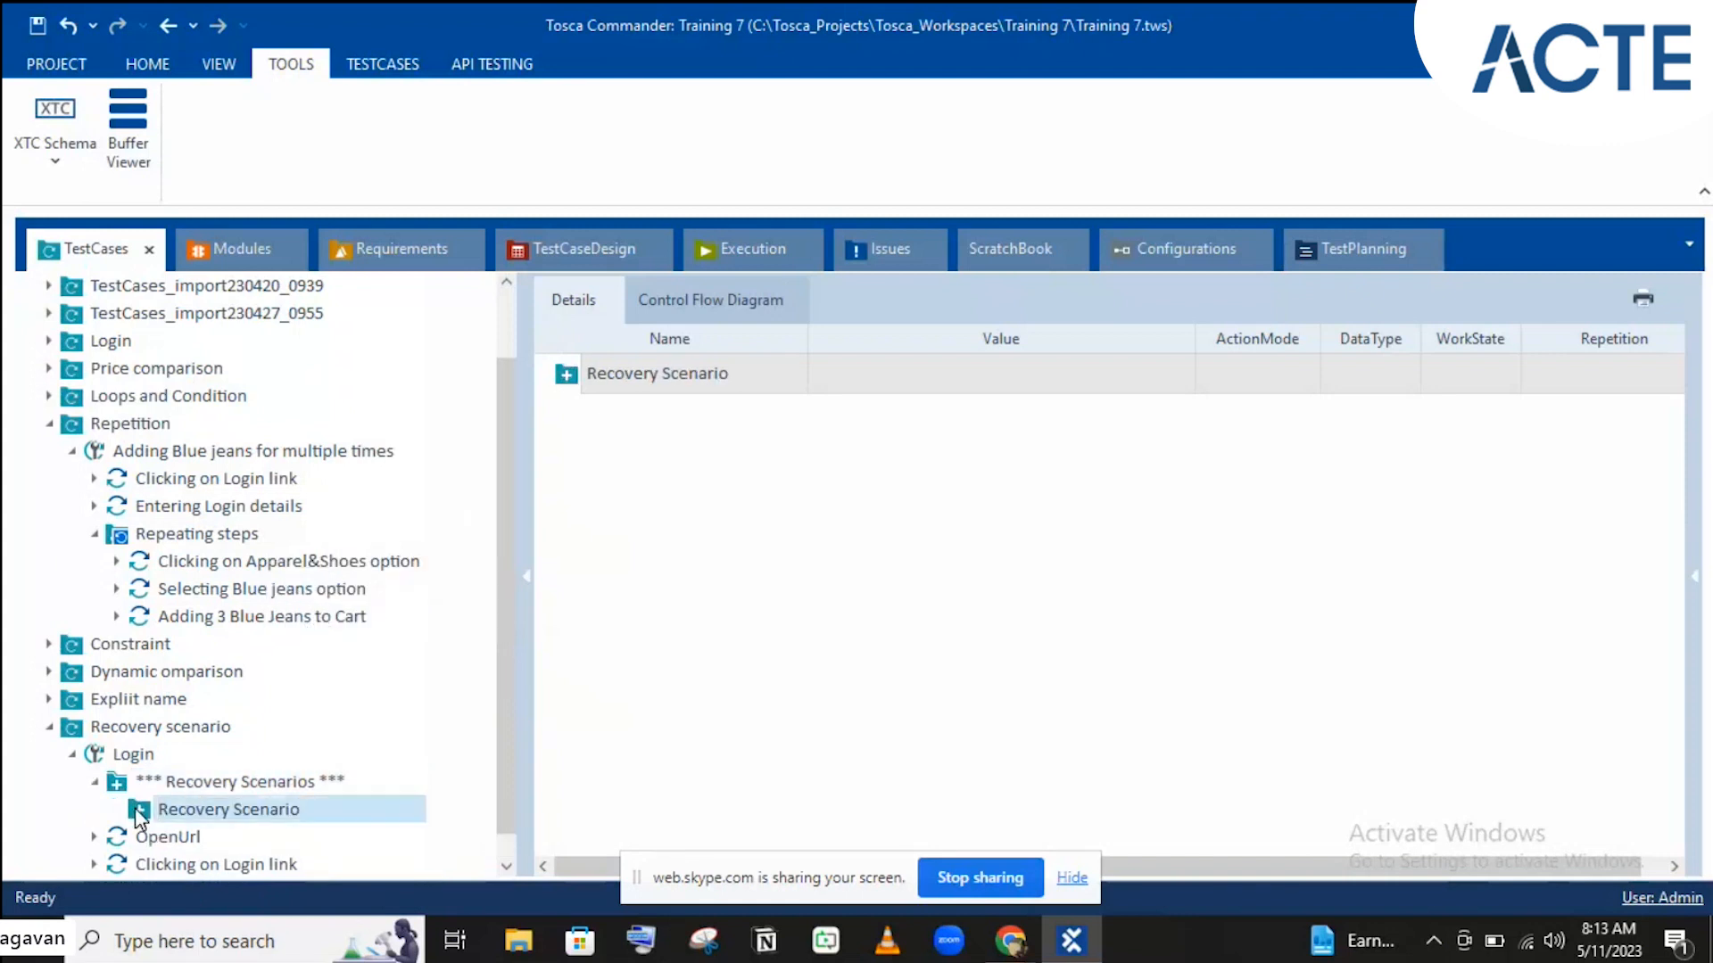
scroll(136, 809, down, 1)
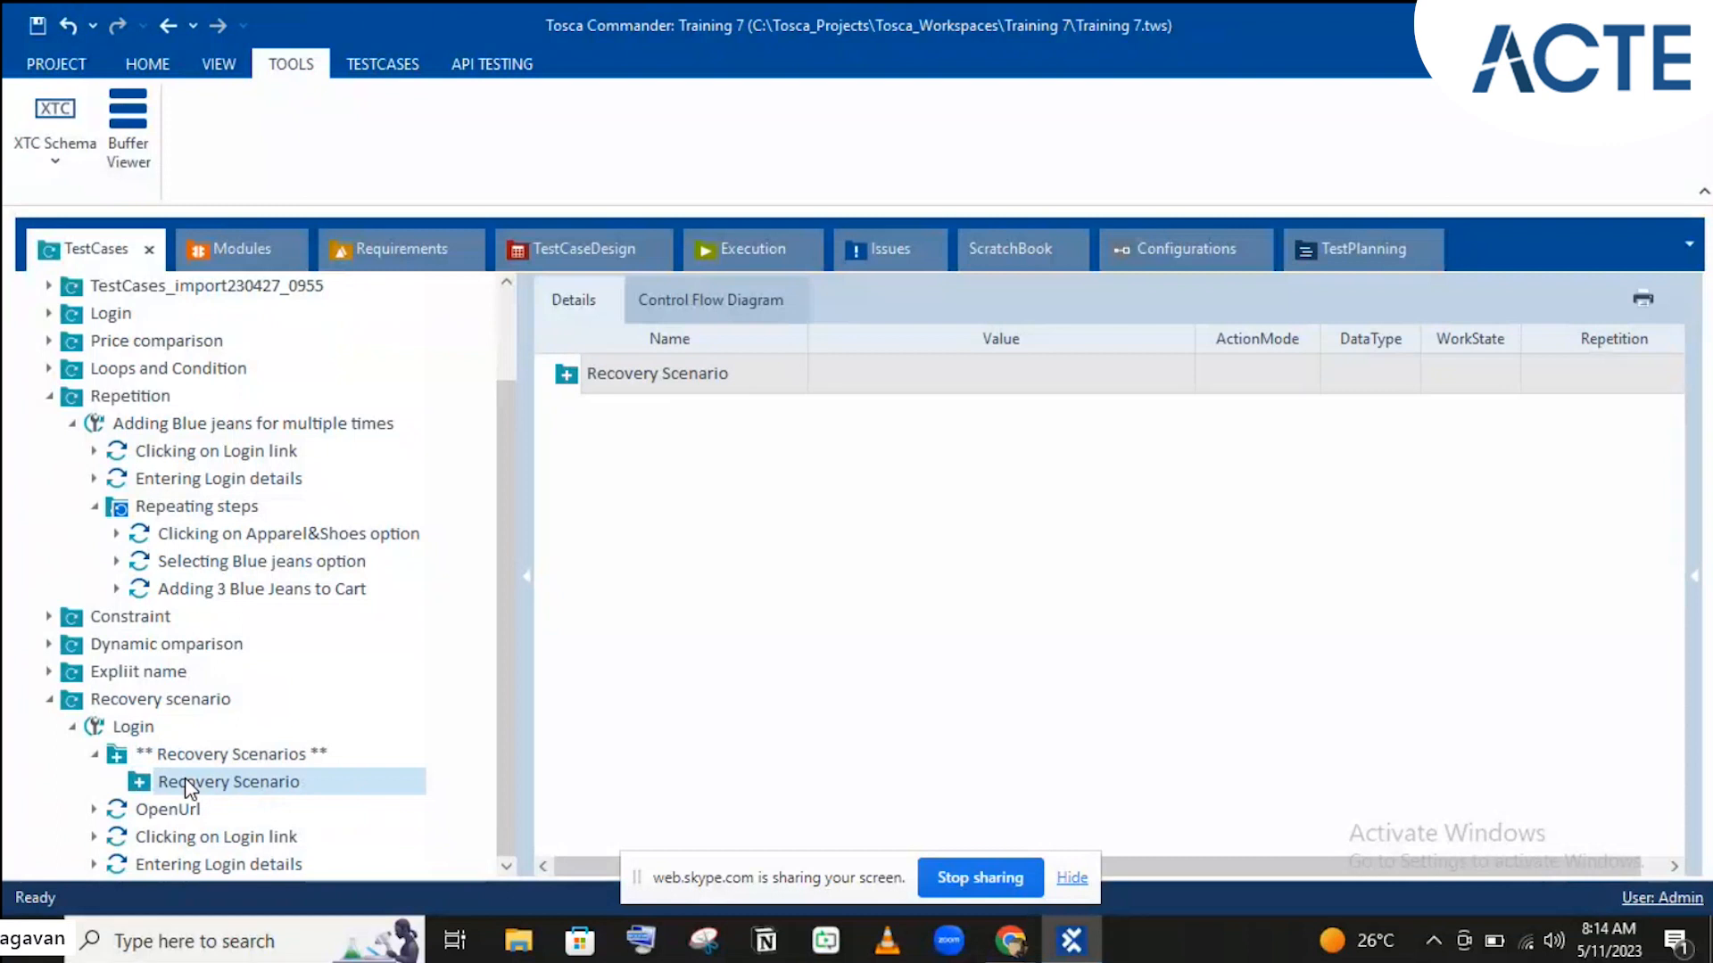
Step: Switch to the Demo Web Shop in Chrome to check the Log out link, and return to Tosca Commander
click(1062, 943)
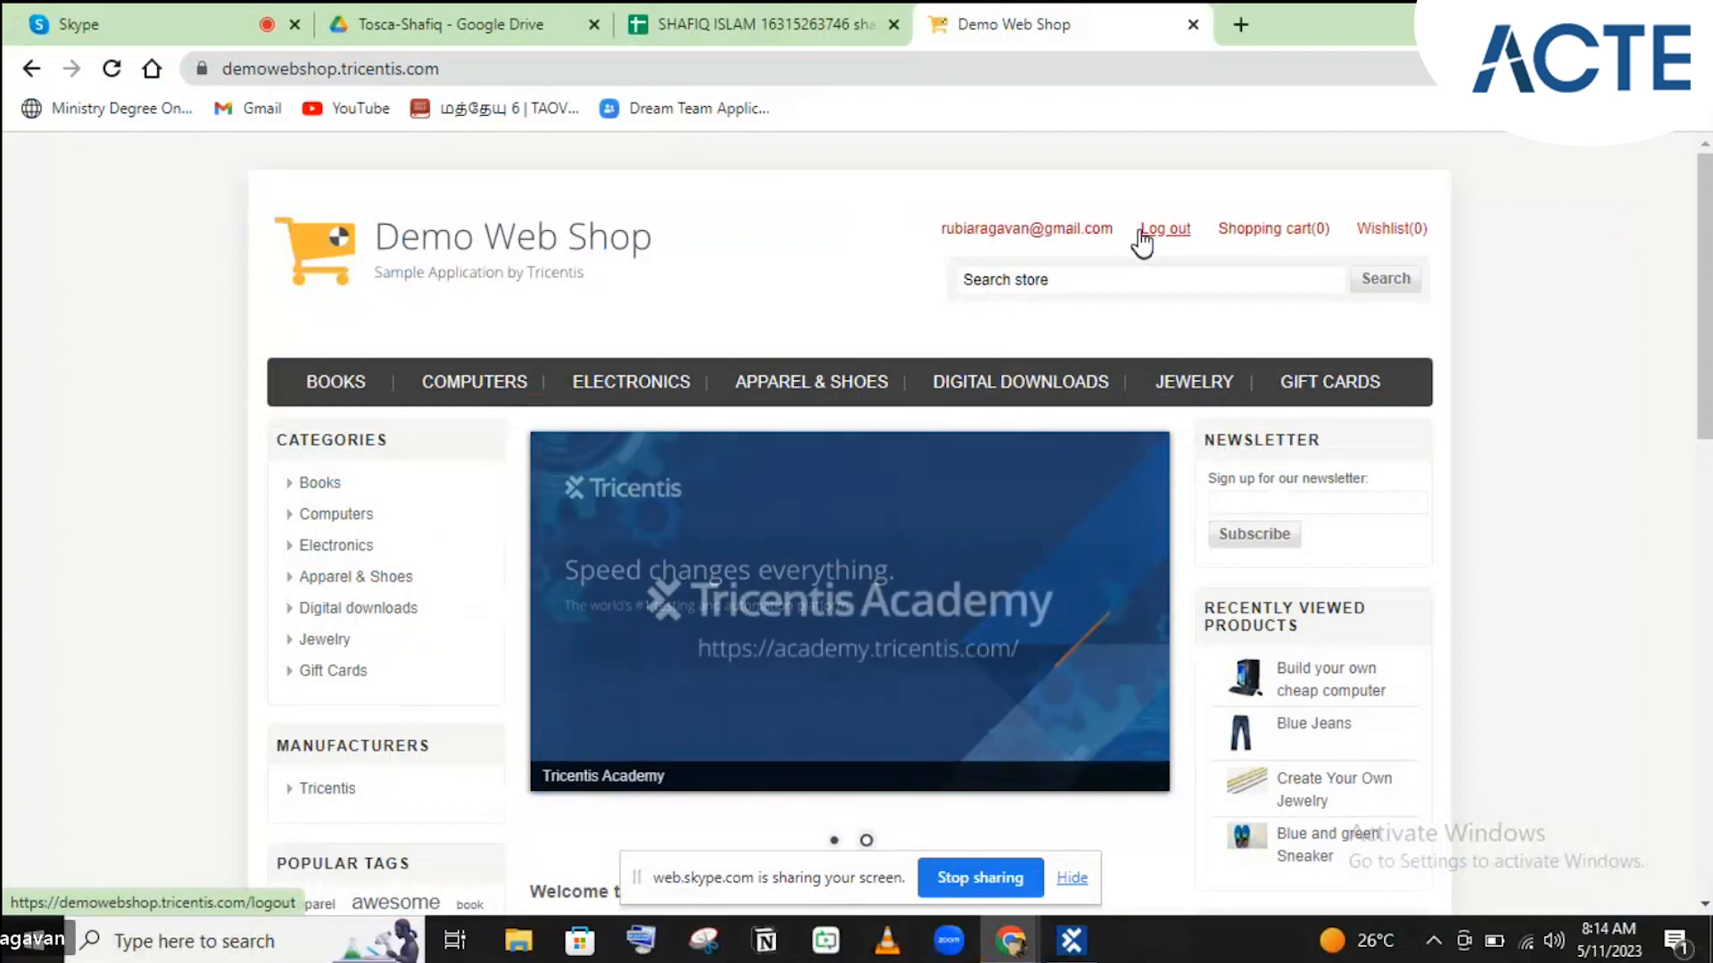
click(1063, 948)
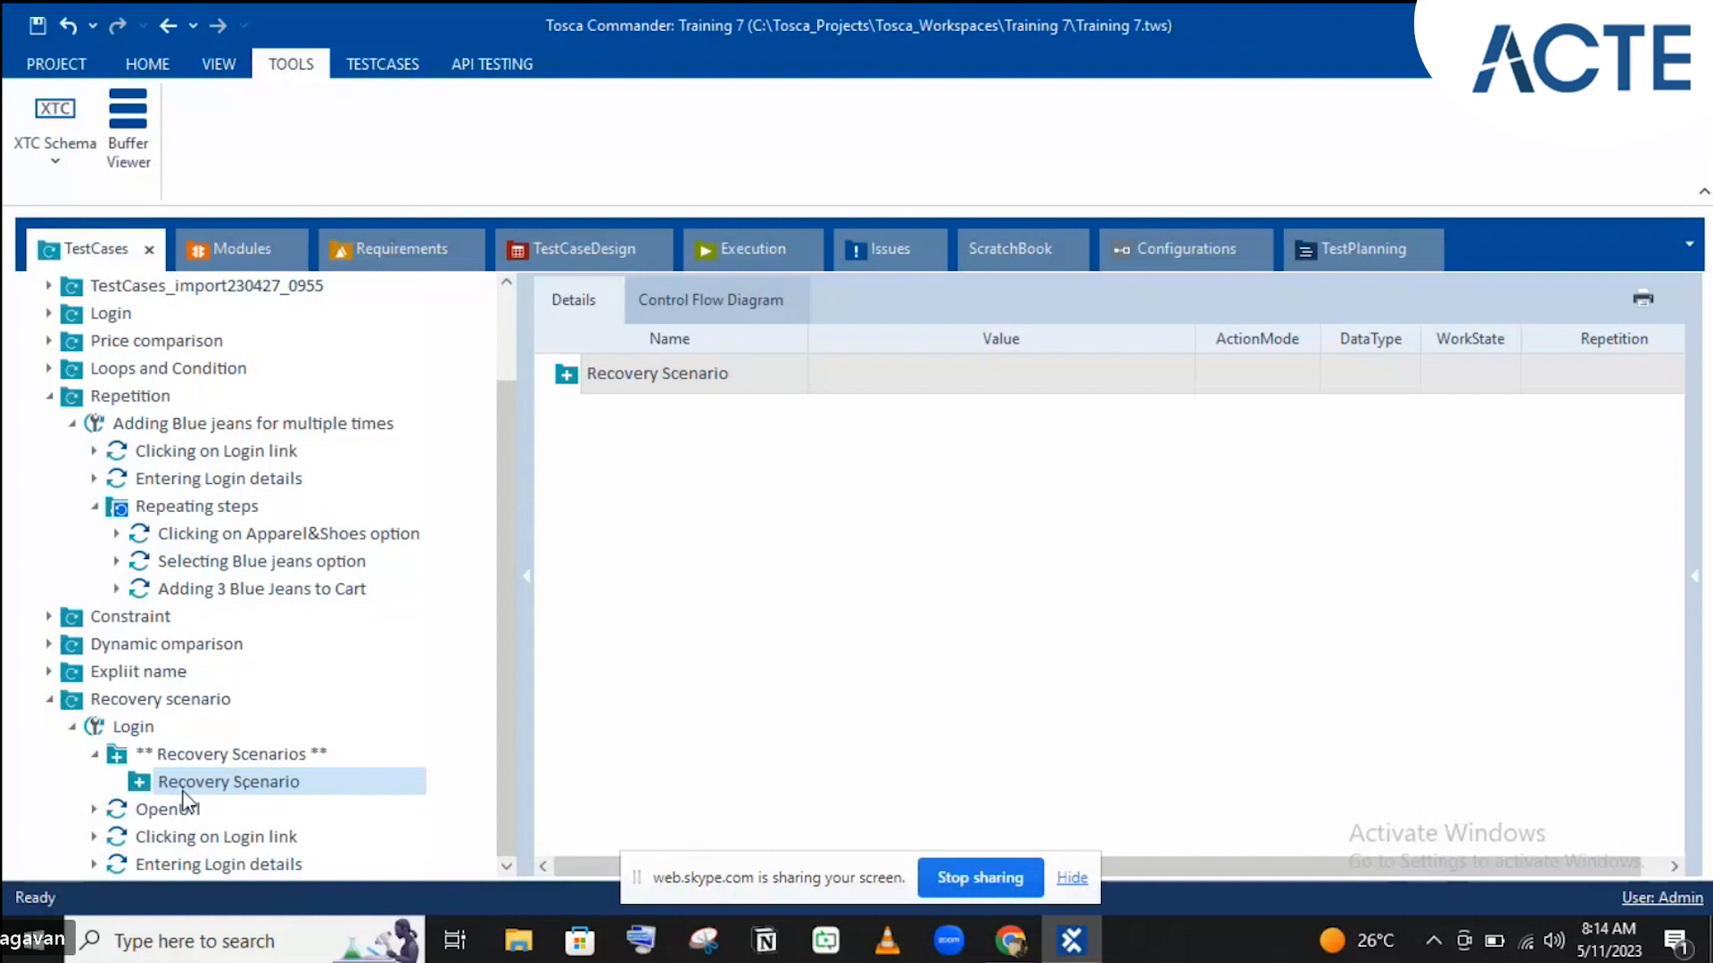
Step: Add the Account and Logout module from Modules_import230420_0939's "Cart Options and Logout" folder as a test step in the recovery scenario
click(50, 397)
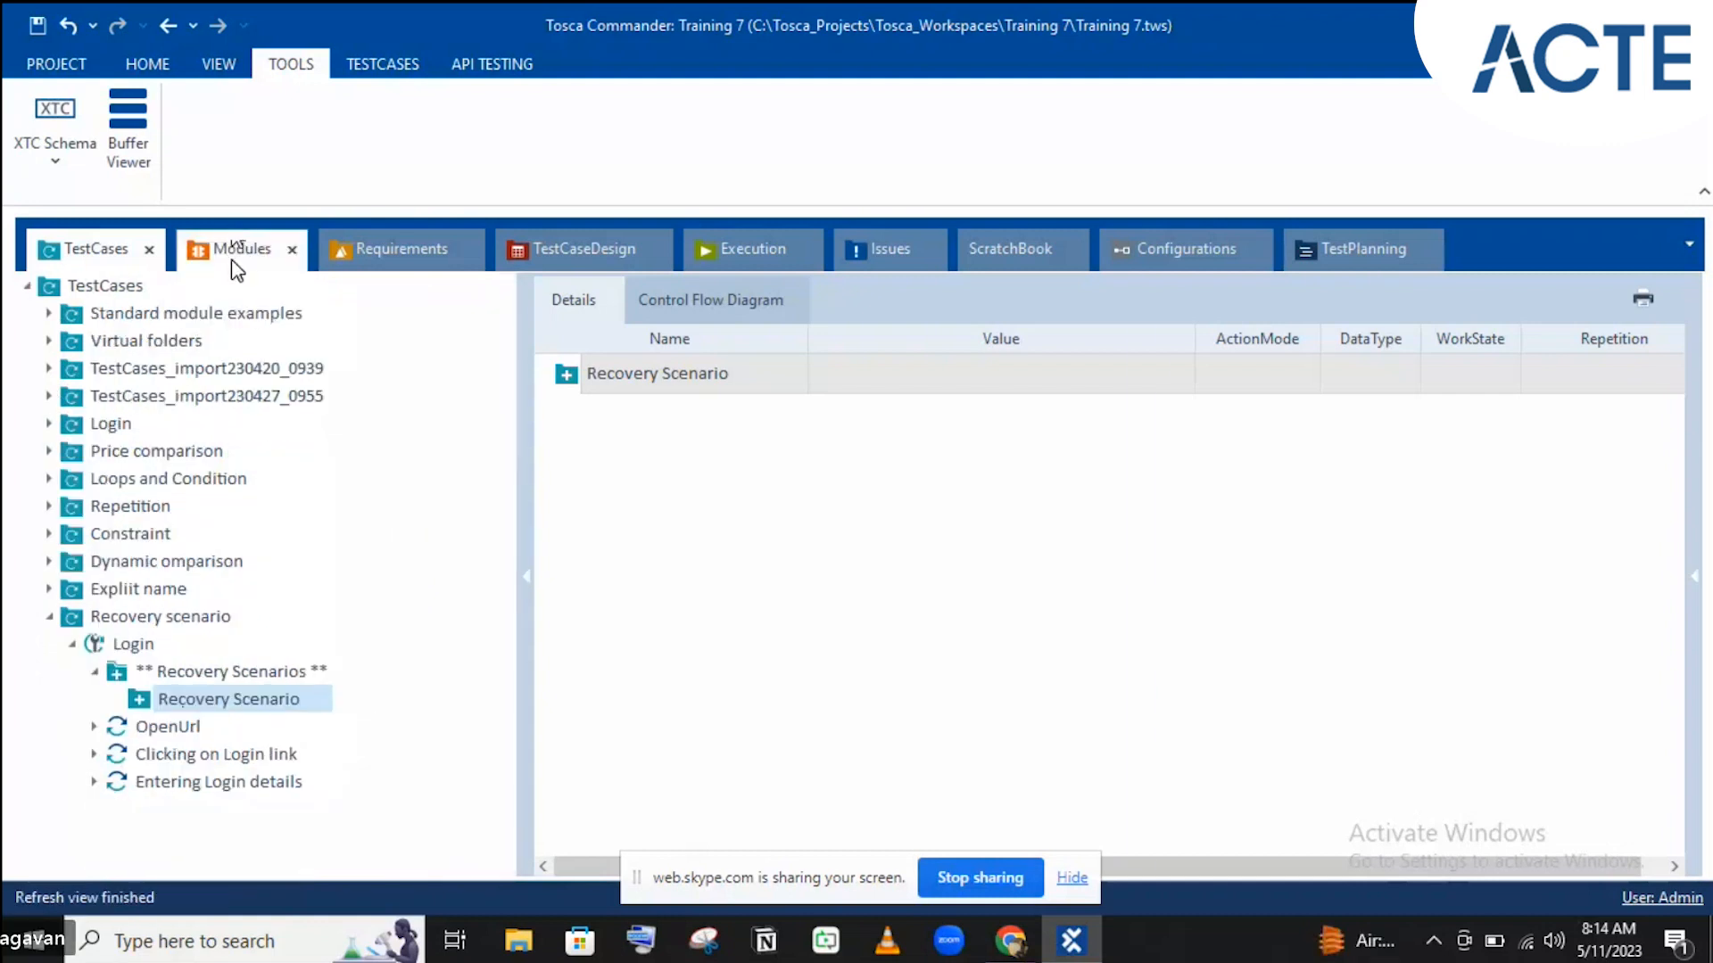
click(233, 261)
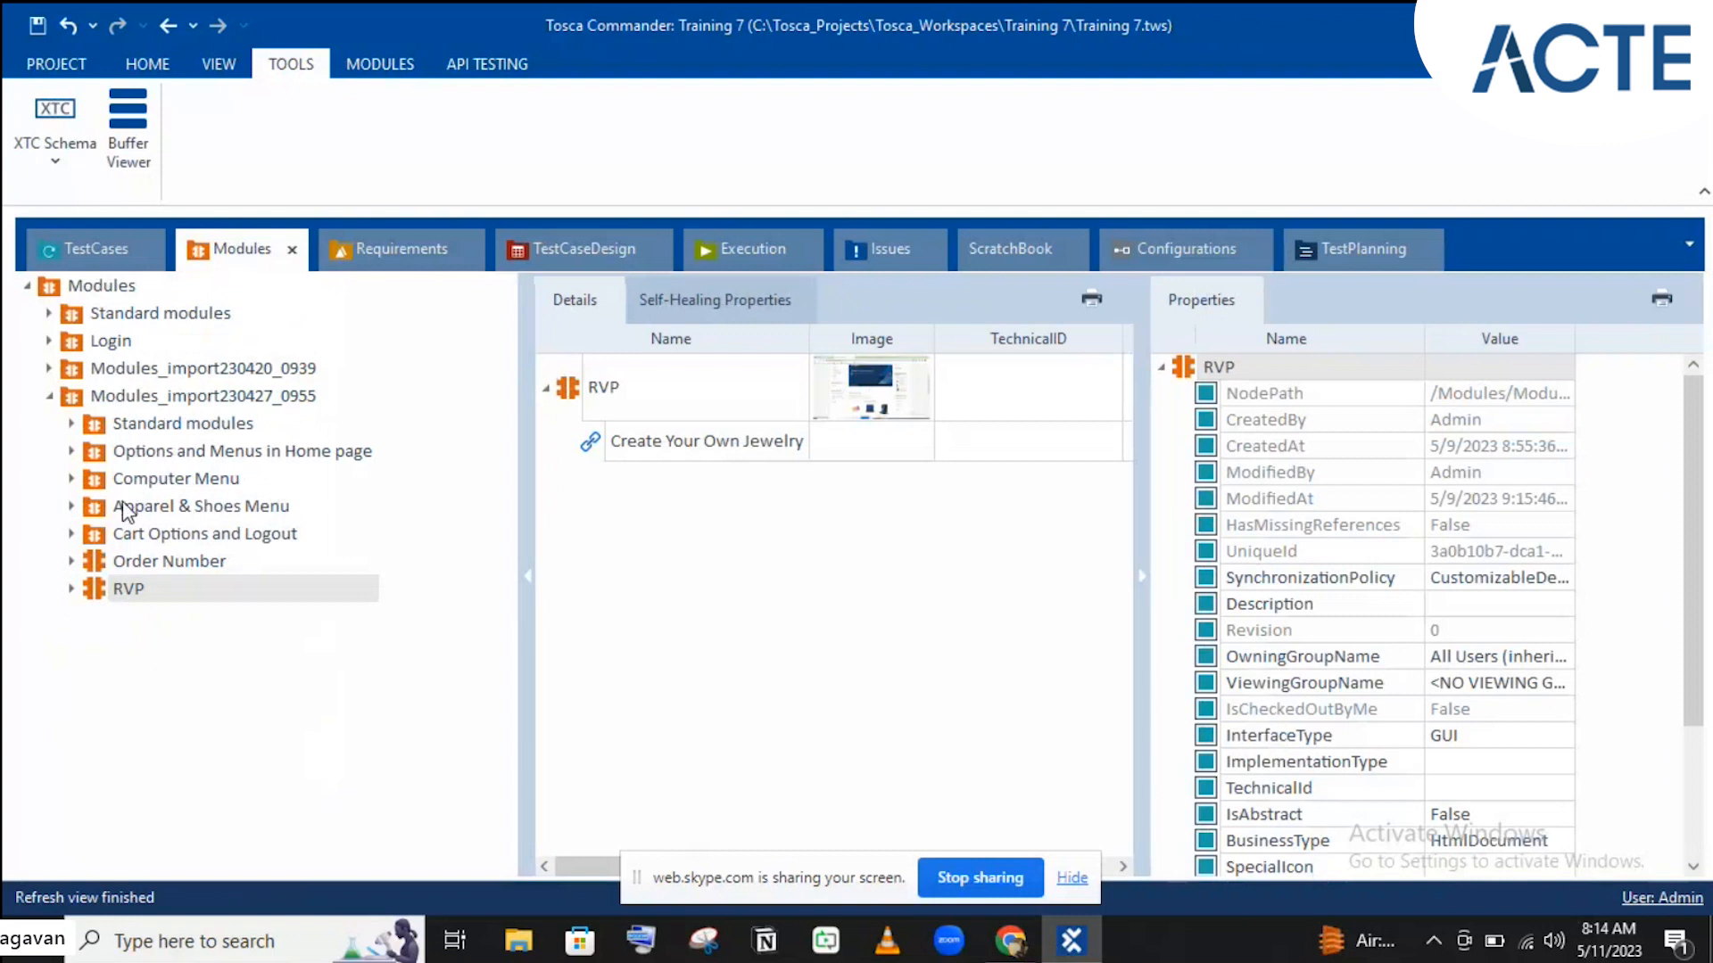
click(71, 534)
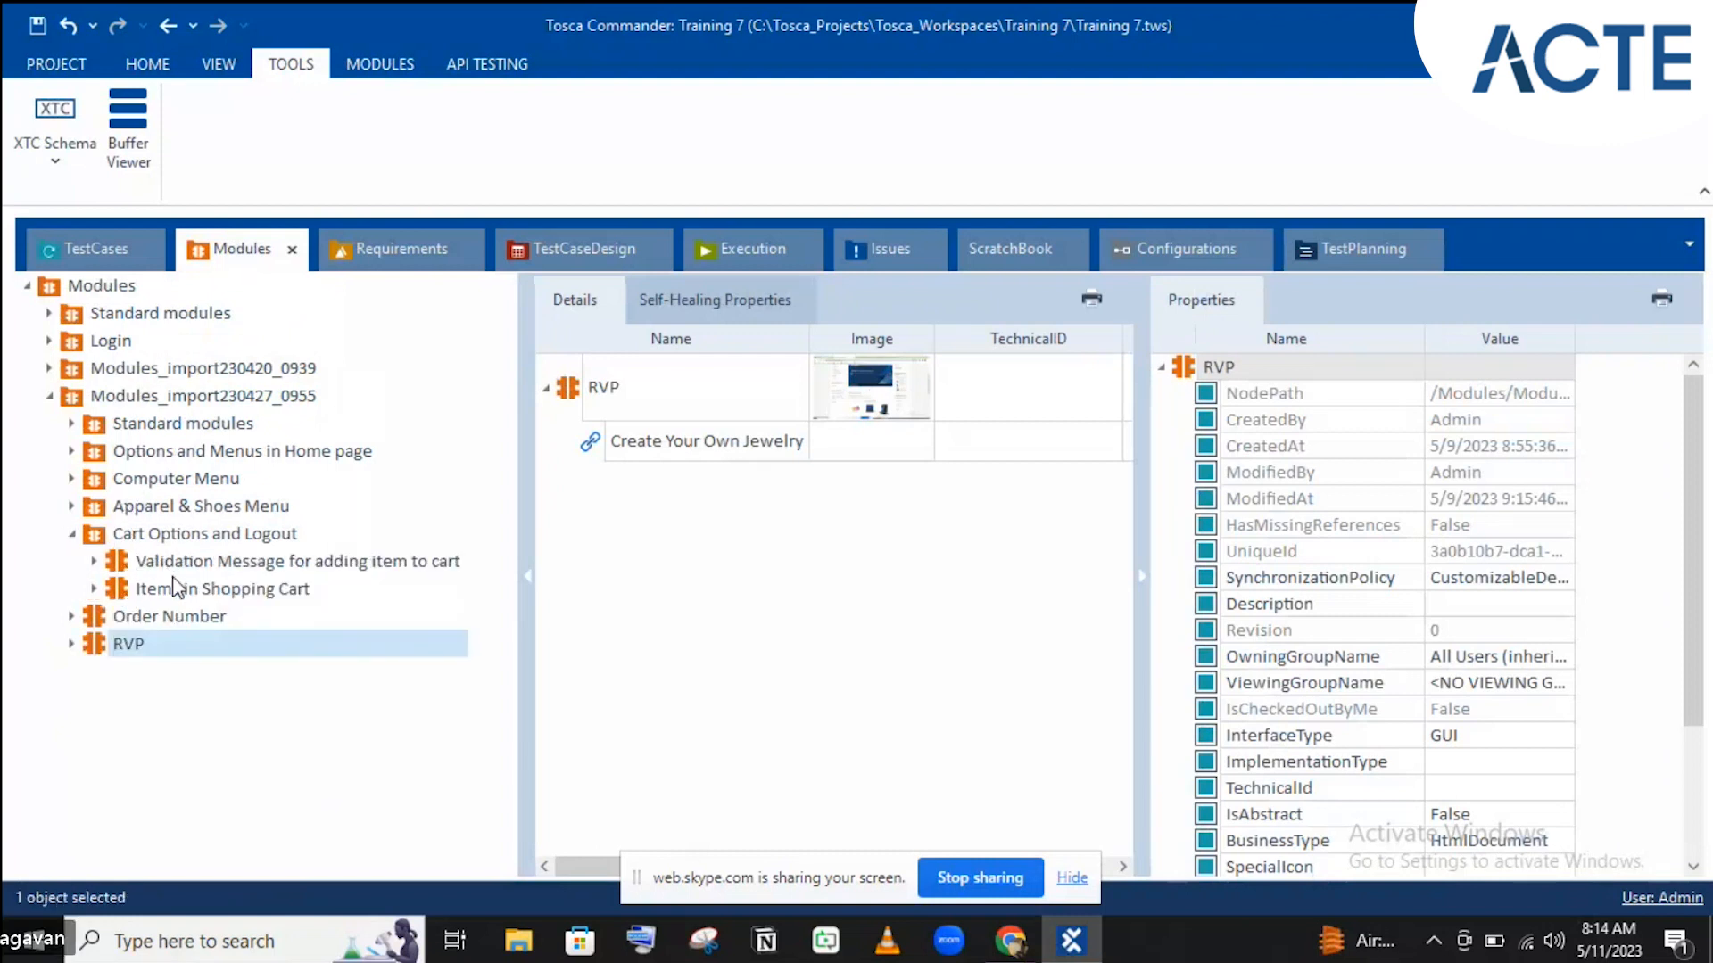
click(50, 368)
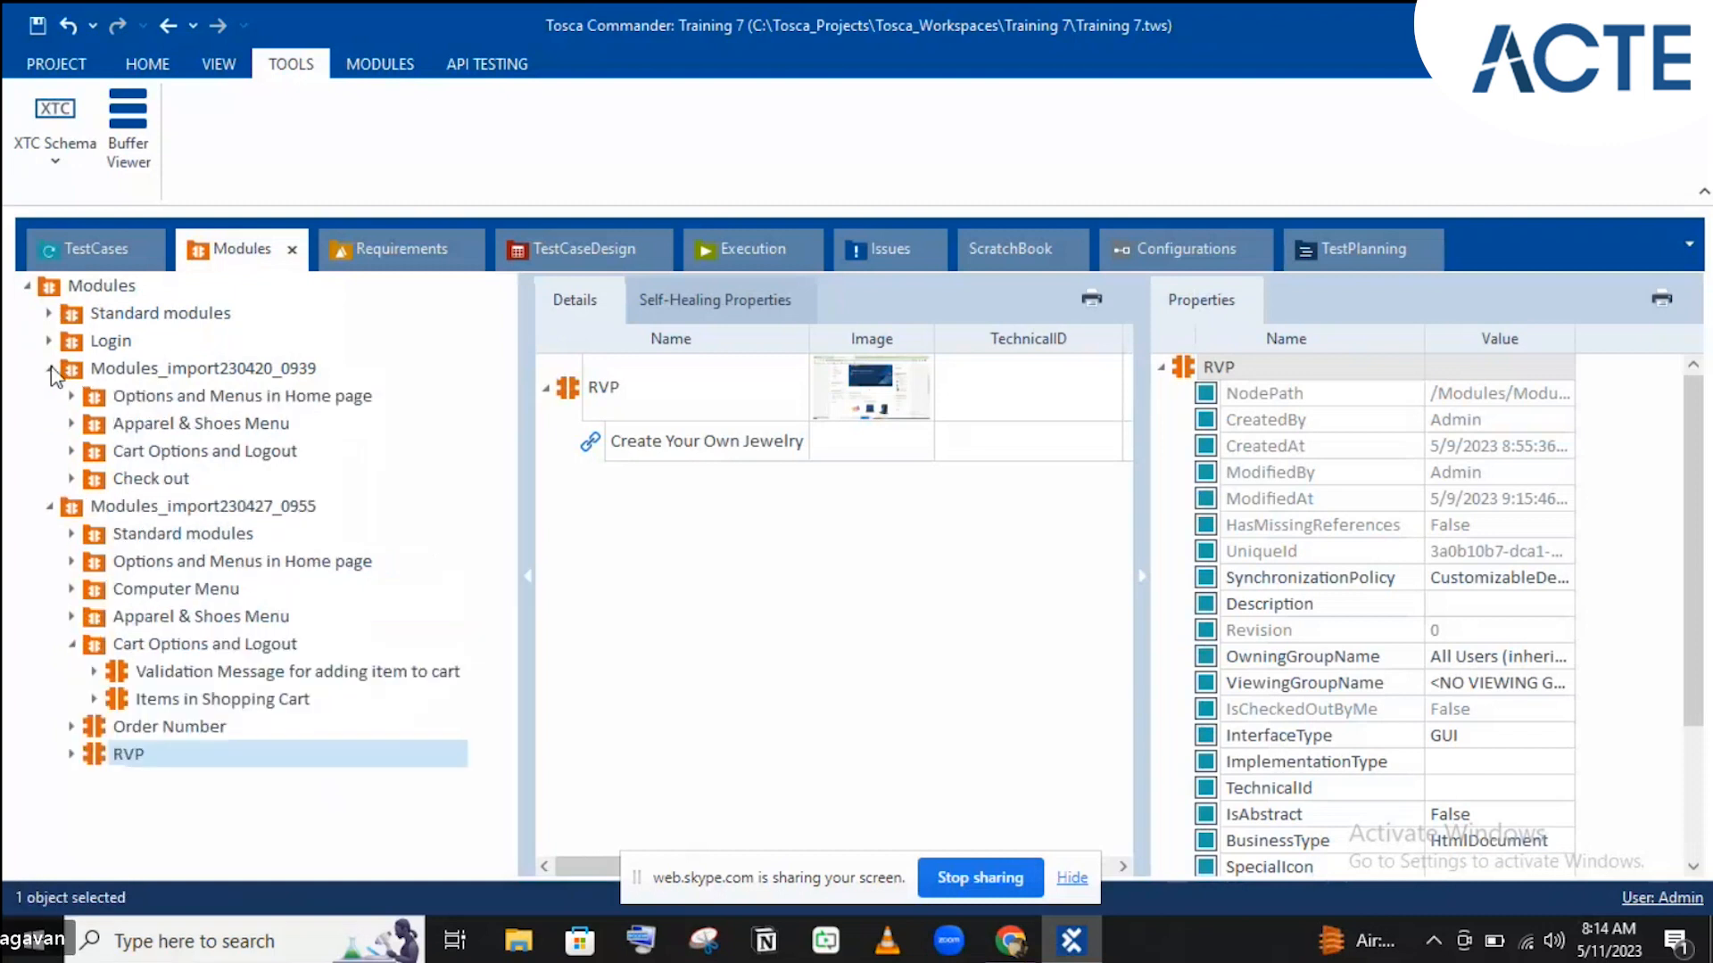
click(72, 452)
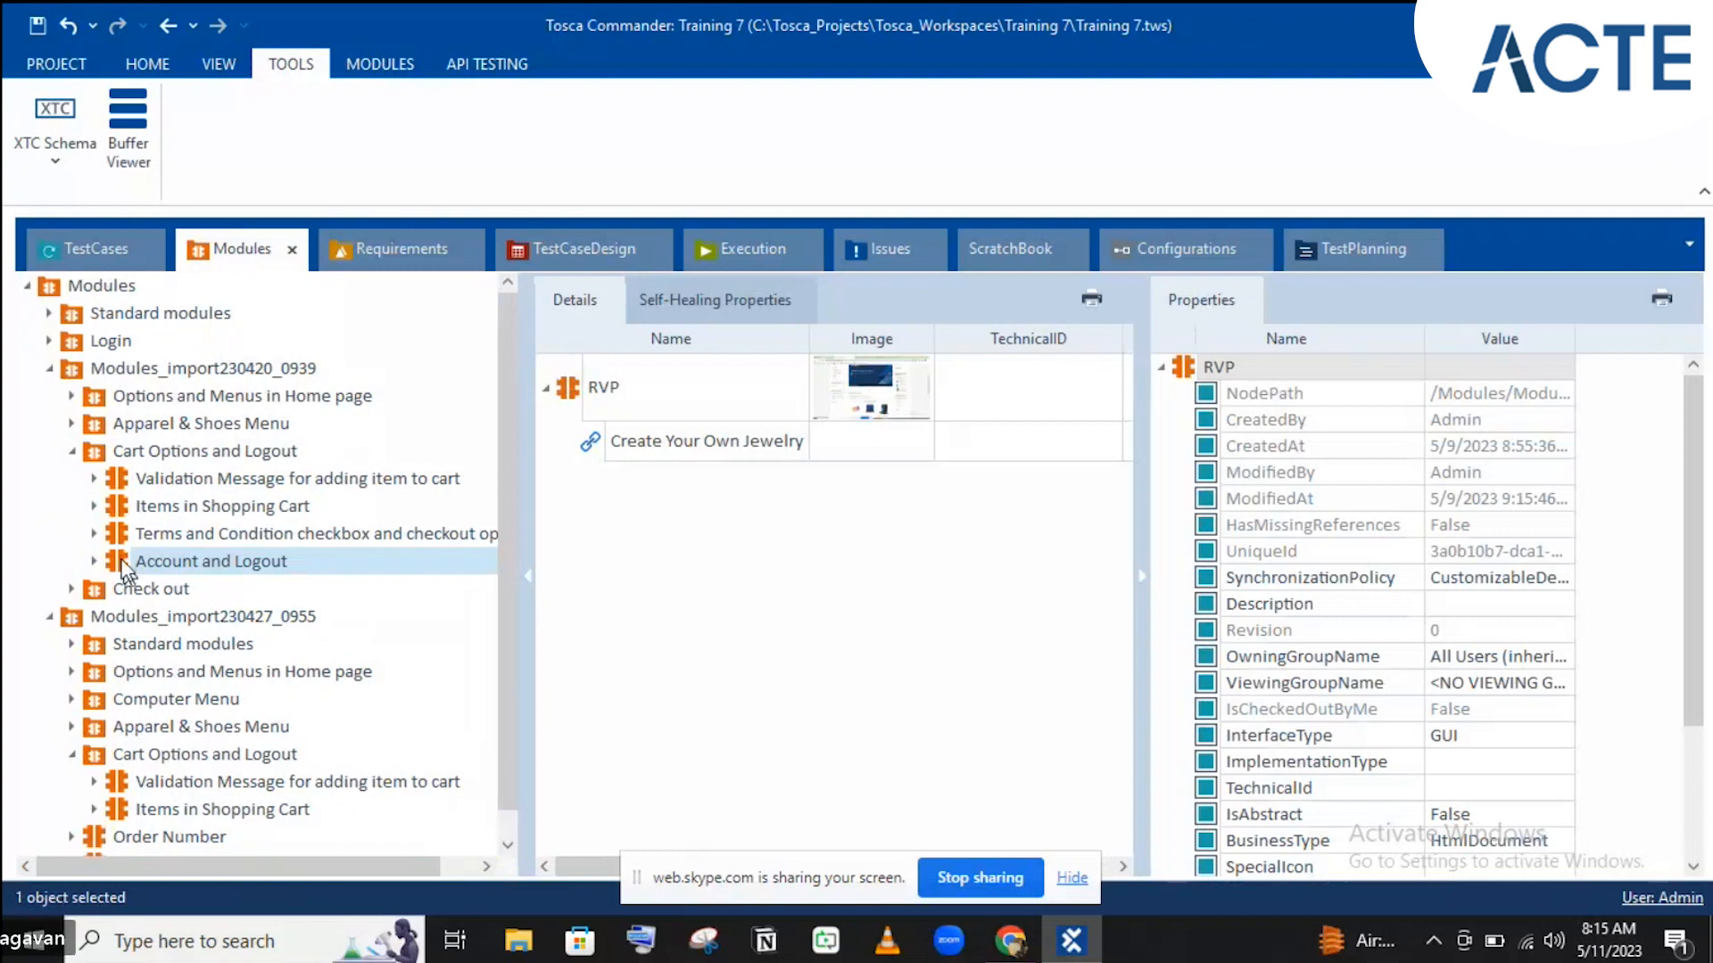
drag(125, 566, 179, 699)
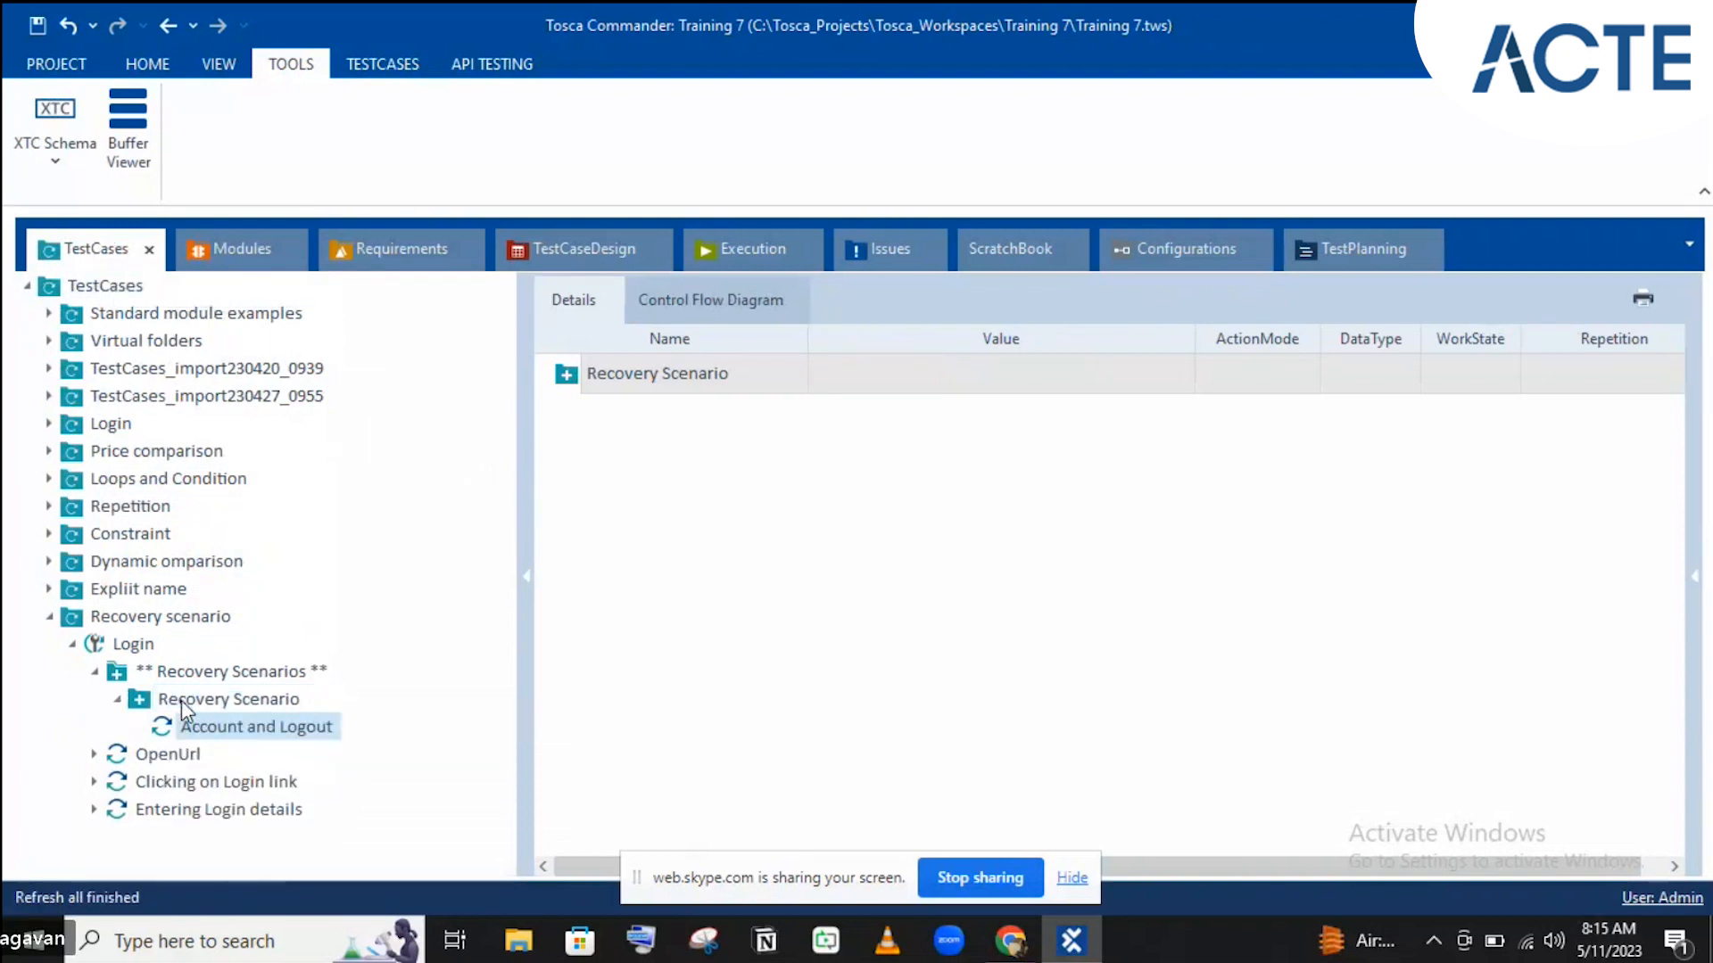
Step: Rename the recovery scenario's Account and Logout step as "Clicking on Logout"
click(273, 726)
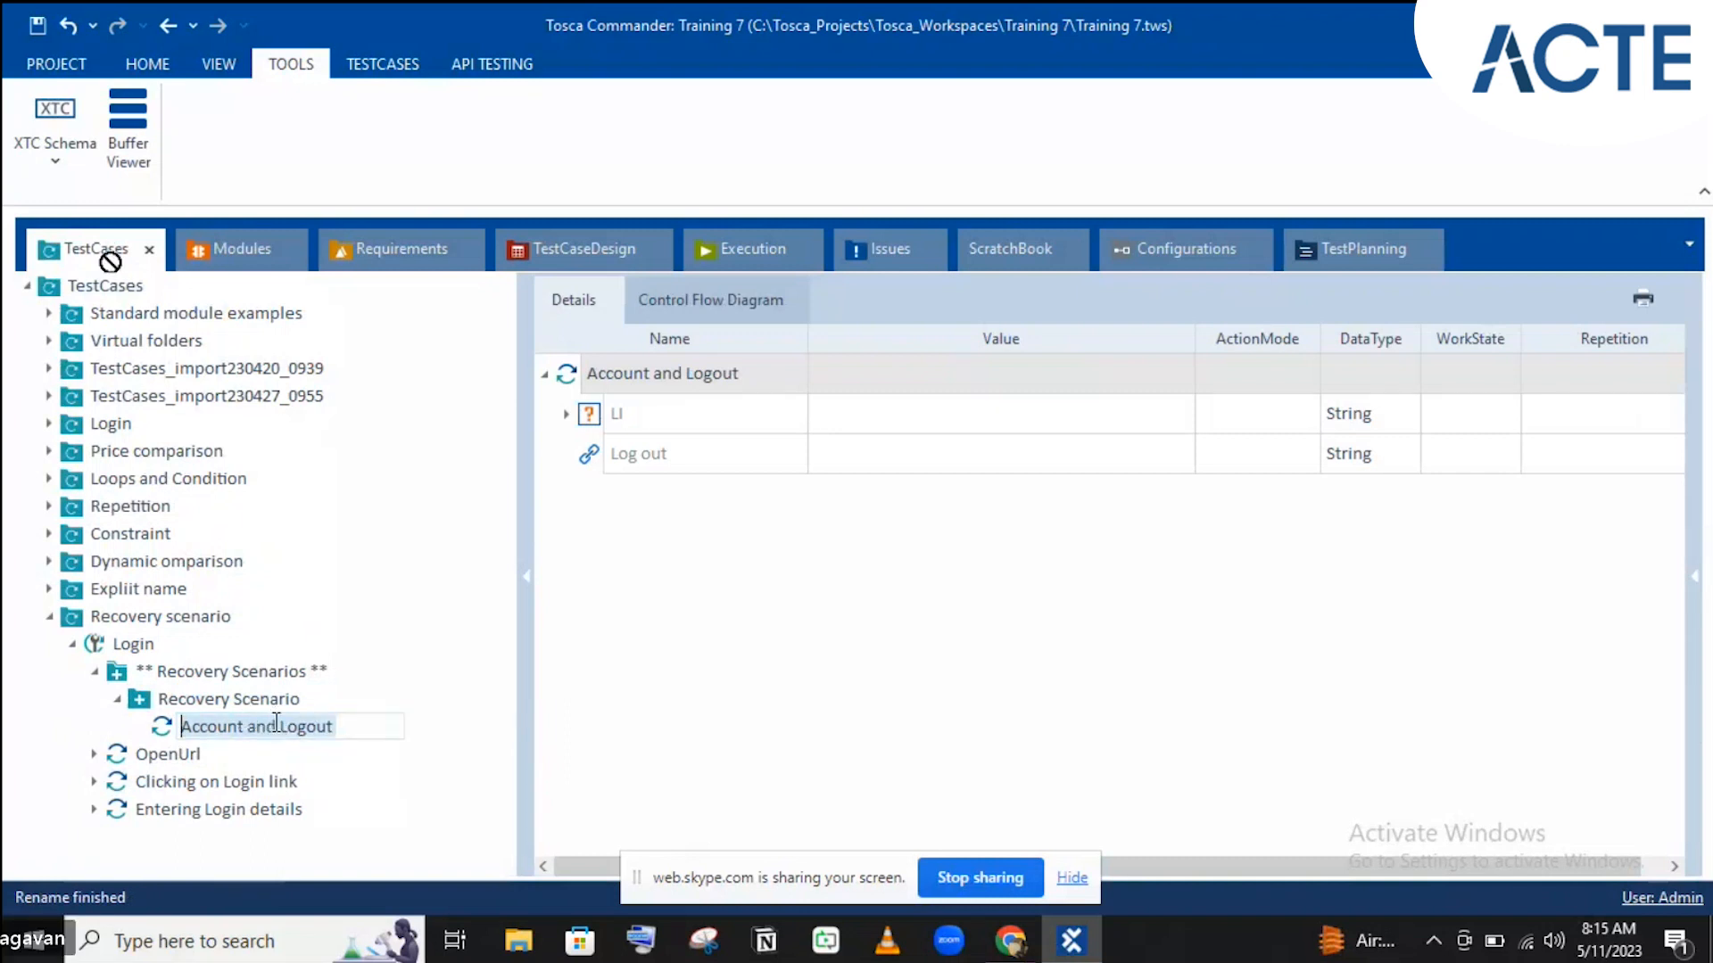
click(275, 726)
key(BackSpace)
key(BackSpace)
key(BackSpace)
key(BackSpace)
key(BackSpace)
key(BackSpace)
key(BackSpace)
key(BackSpace)
key(BackSpace)
key(BackSpace)
key(BackSpace)
key(BackSpace)
text(C)
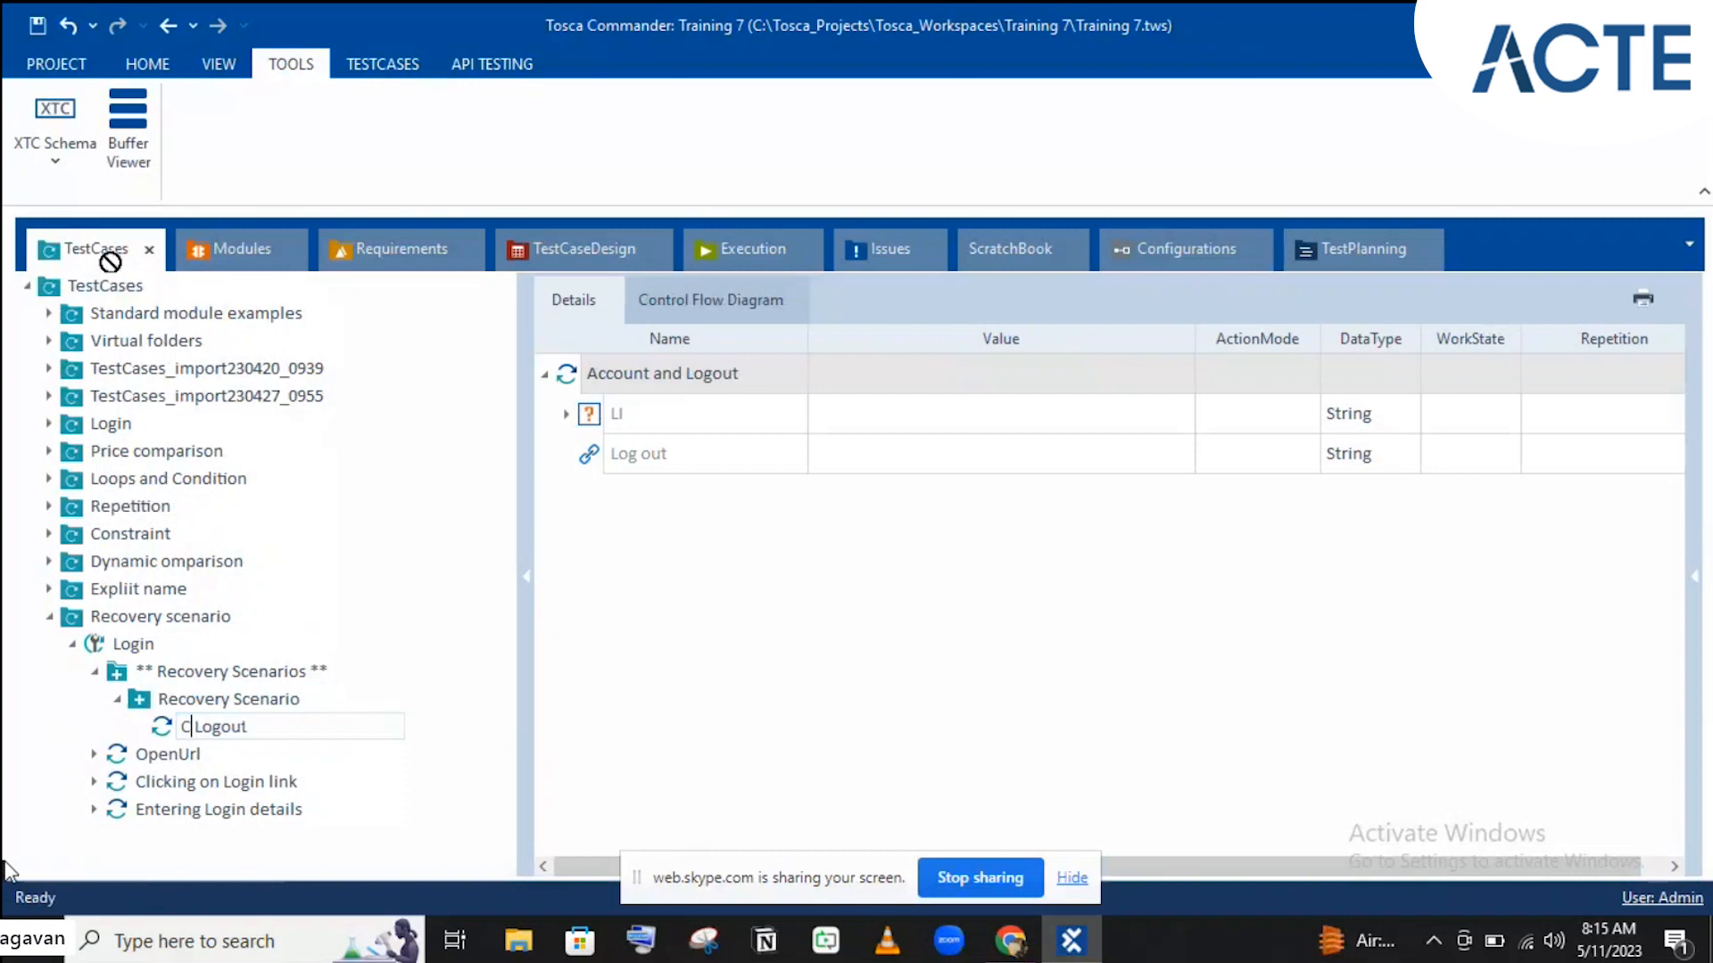
text(licking )
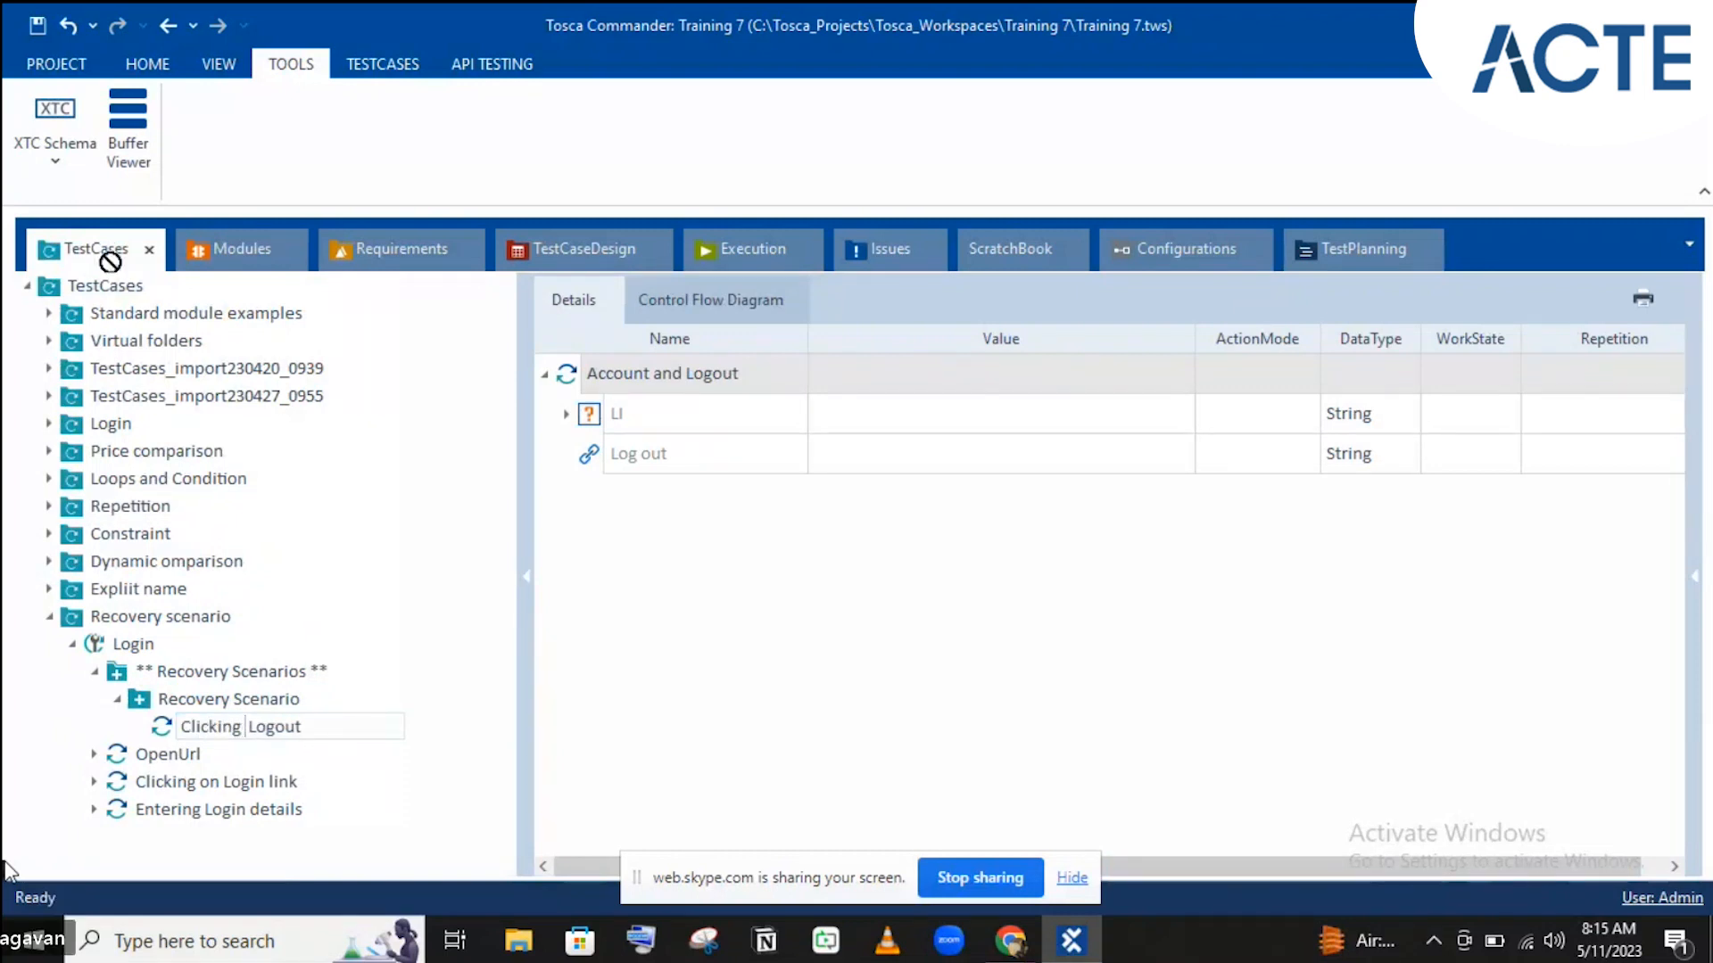
text(on)
key(Return)
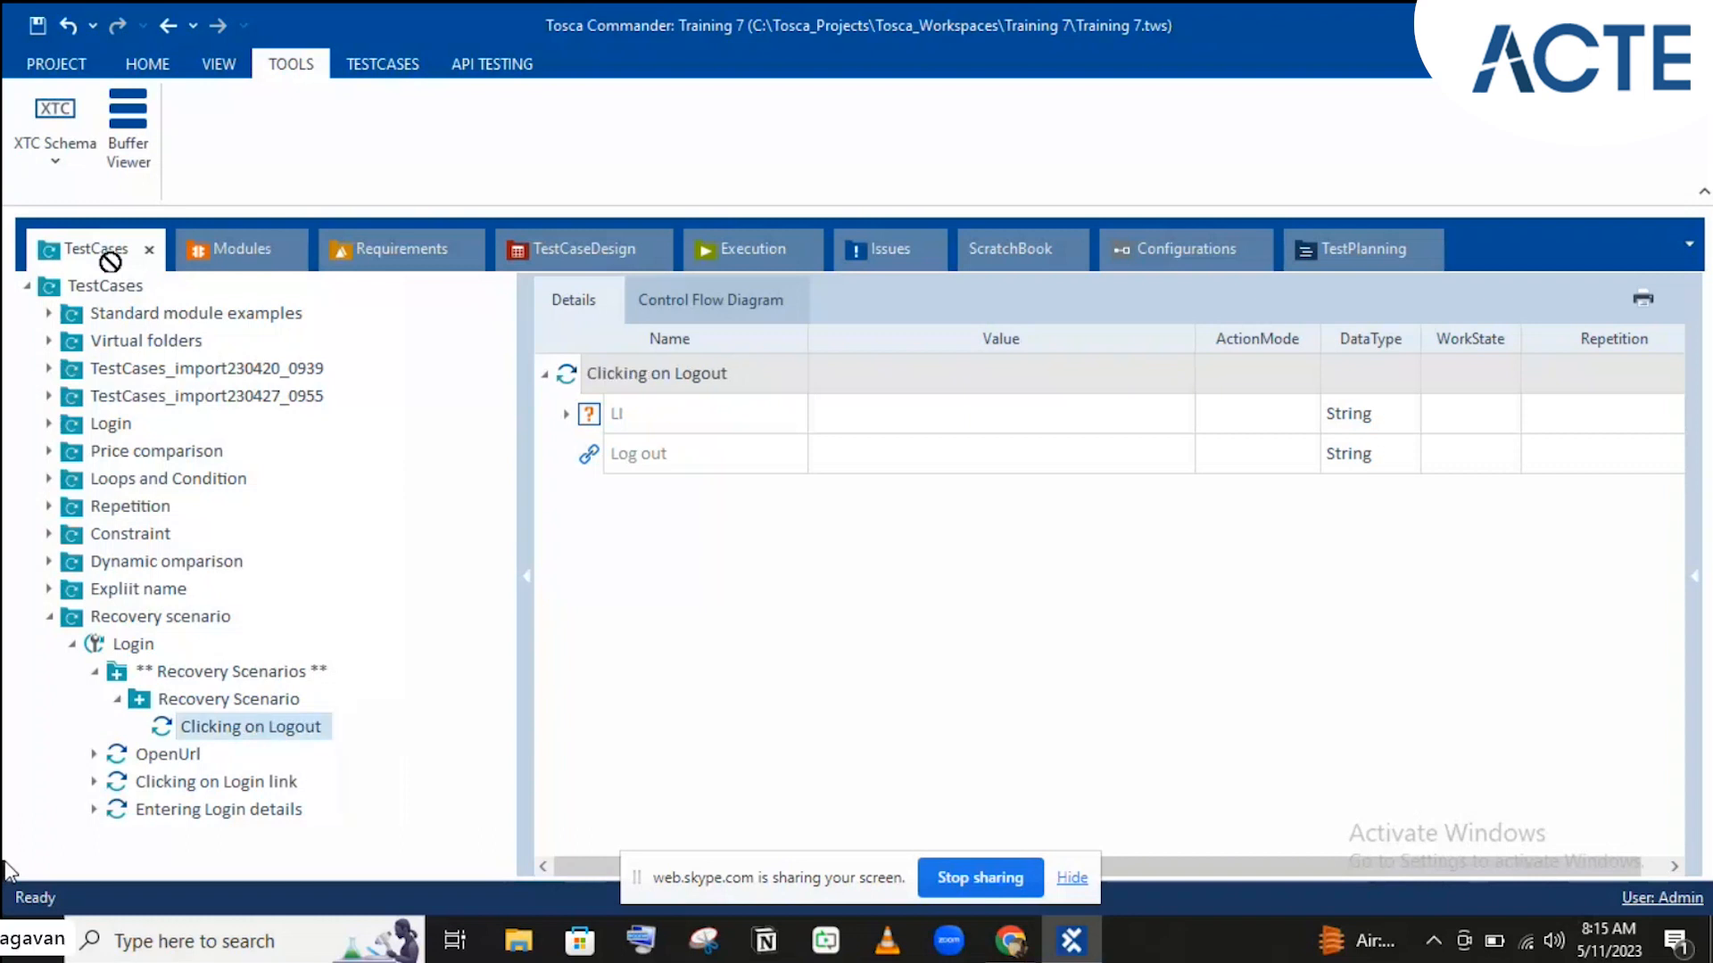
Step: Set the Log out link's value to x in the Clicking on Logout step
click(908, 455)
text(x)
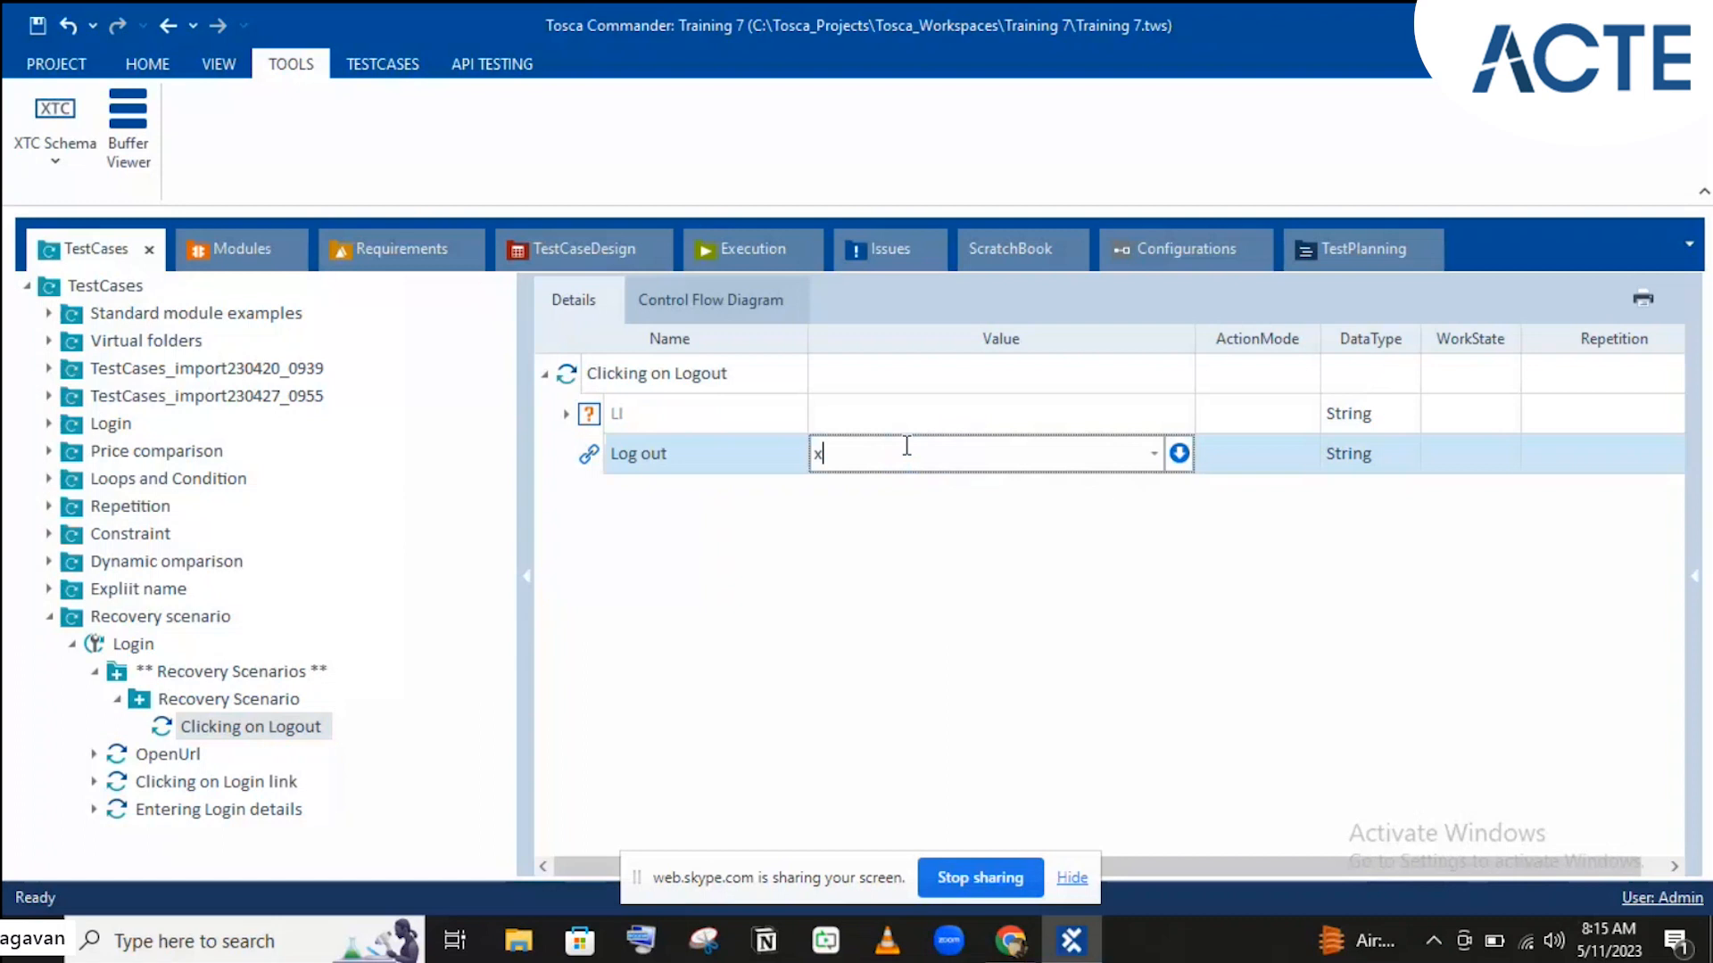
click(748, 529)
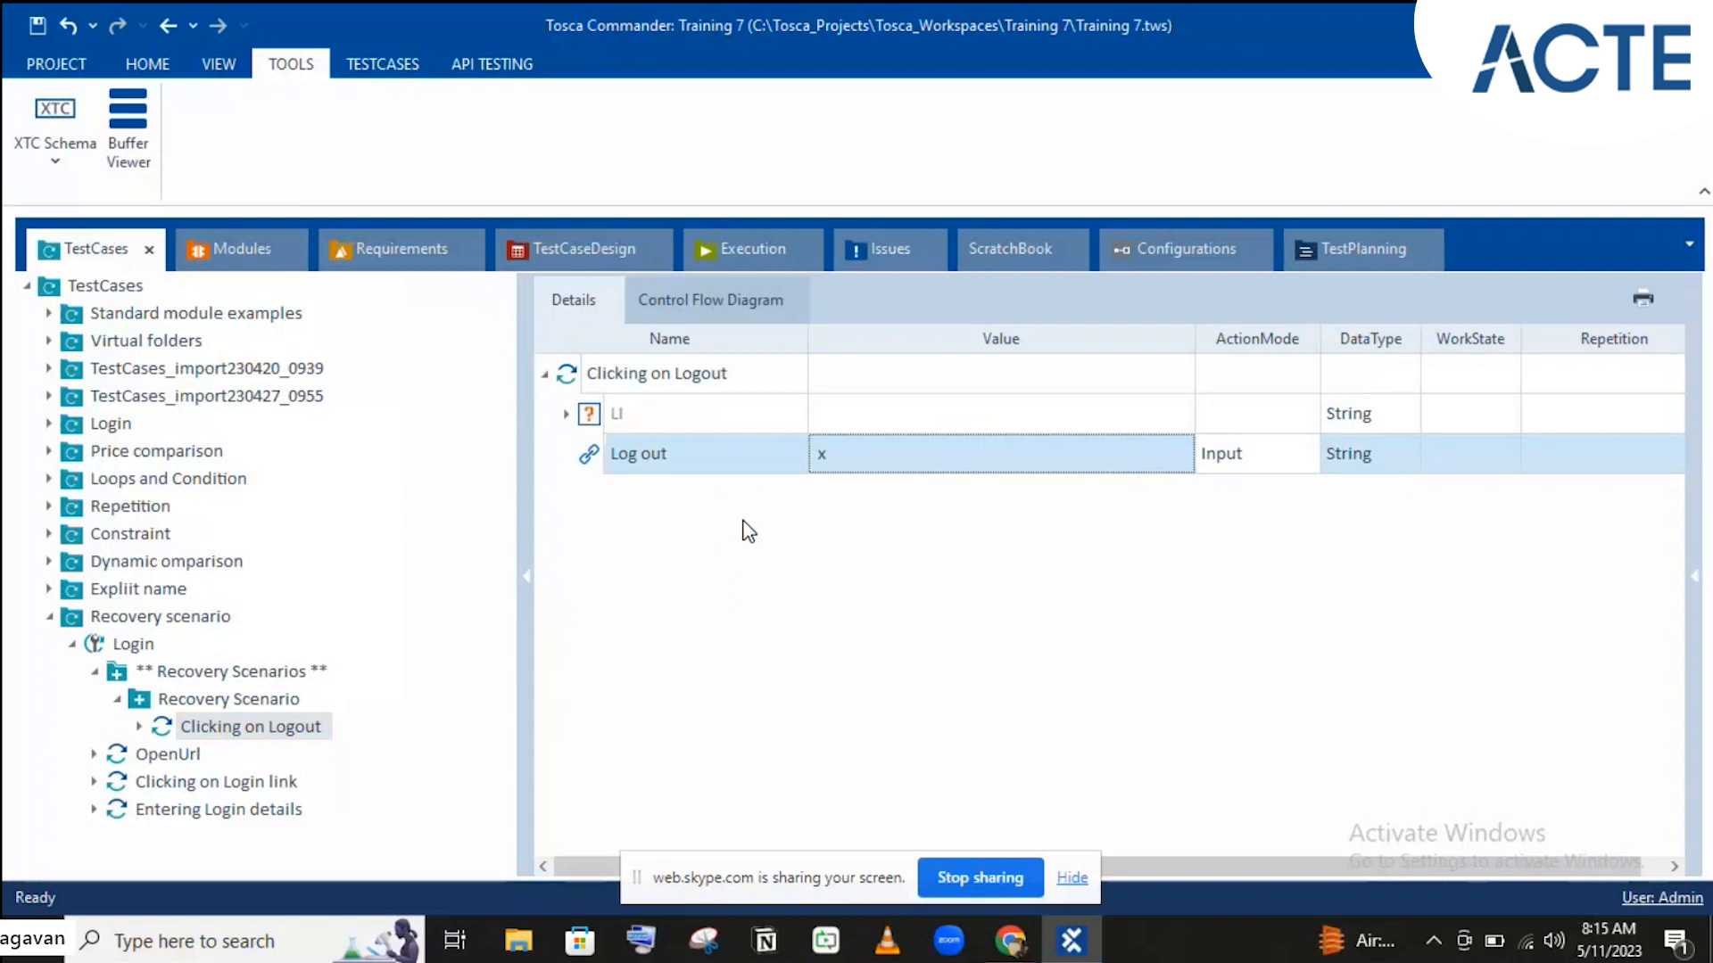
Step: Create a new execution list from the Recovery scenario test case folder and expand it down to the Login entry
click(95, 672)
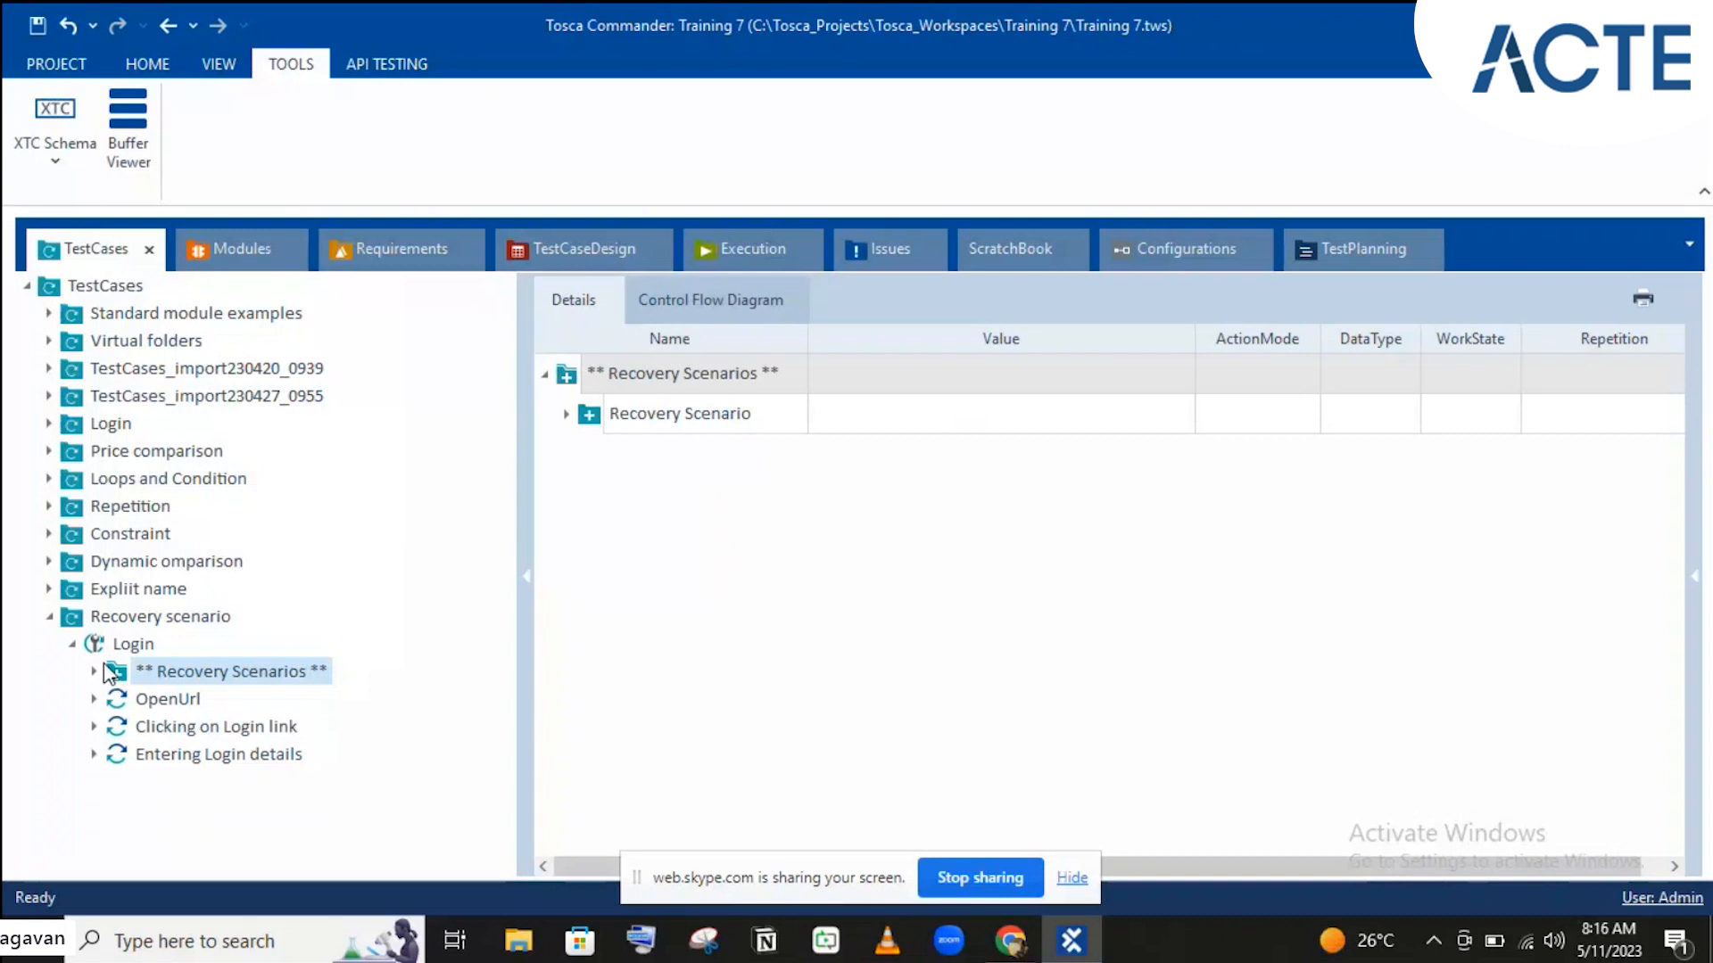
drag(107, 643, 147, 322)
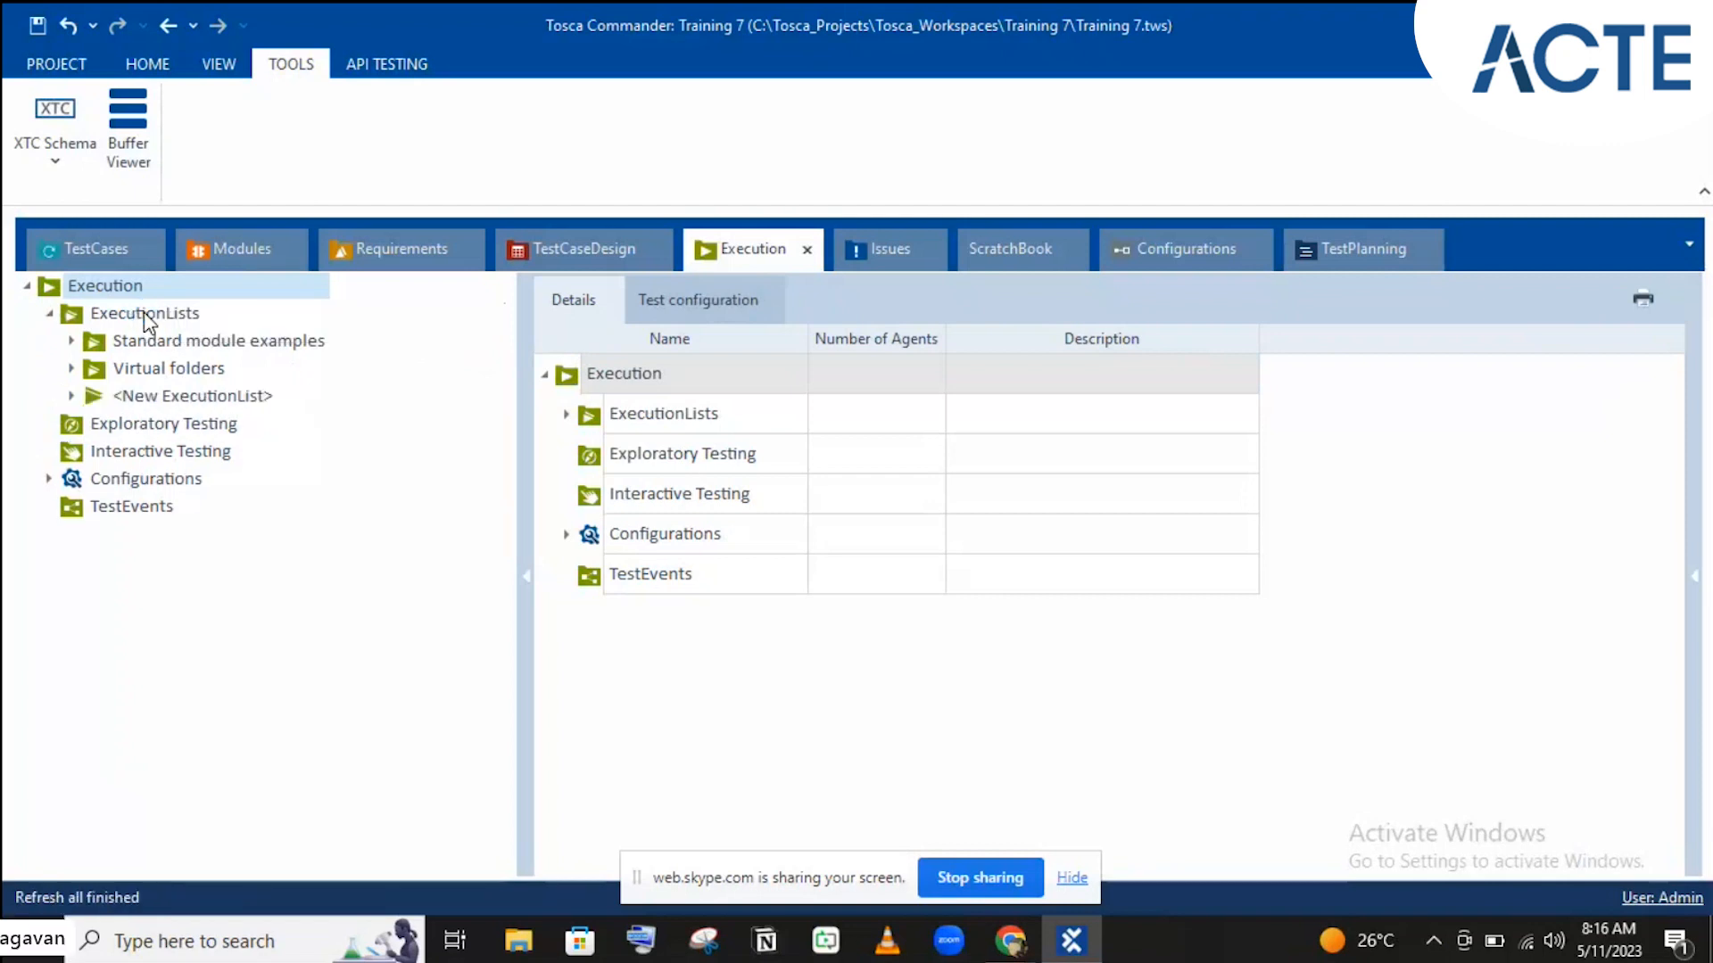
click(71, 395)
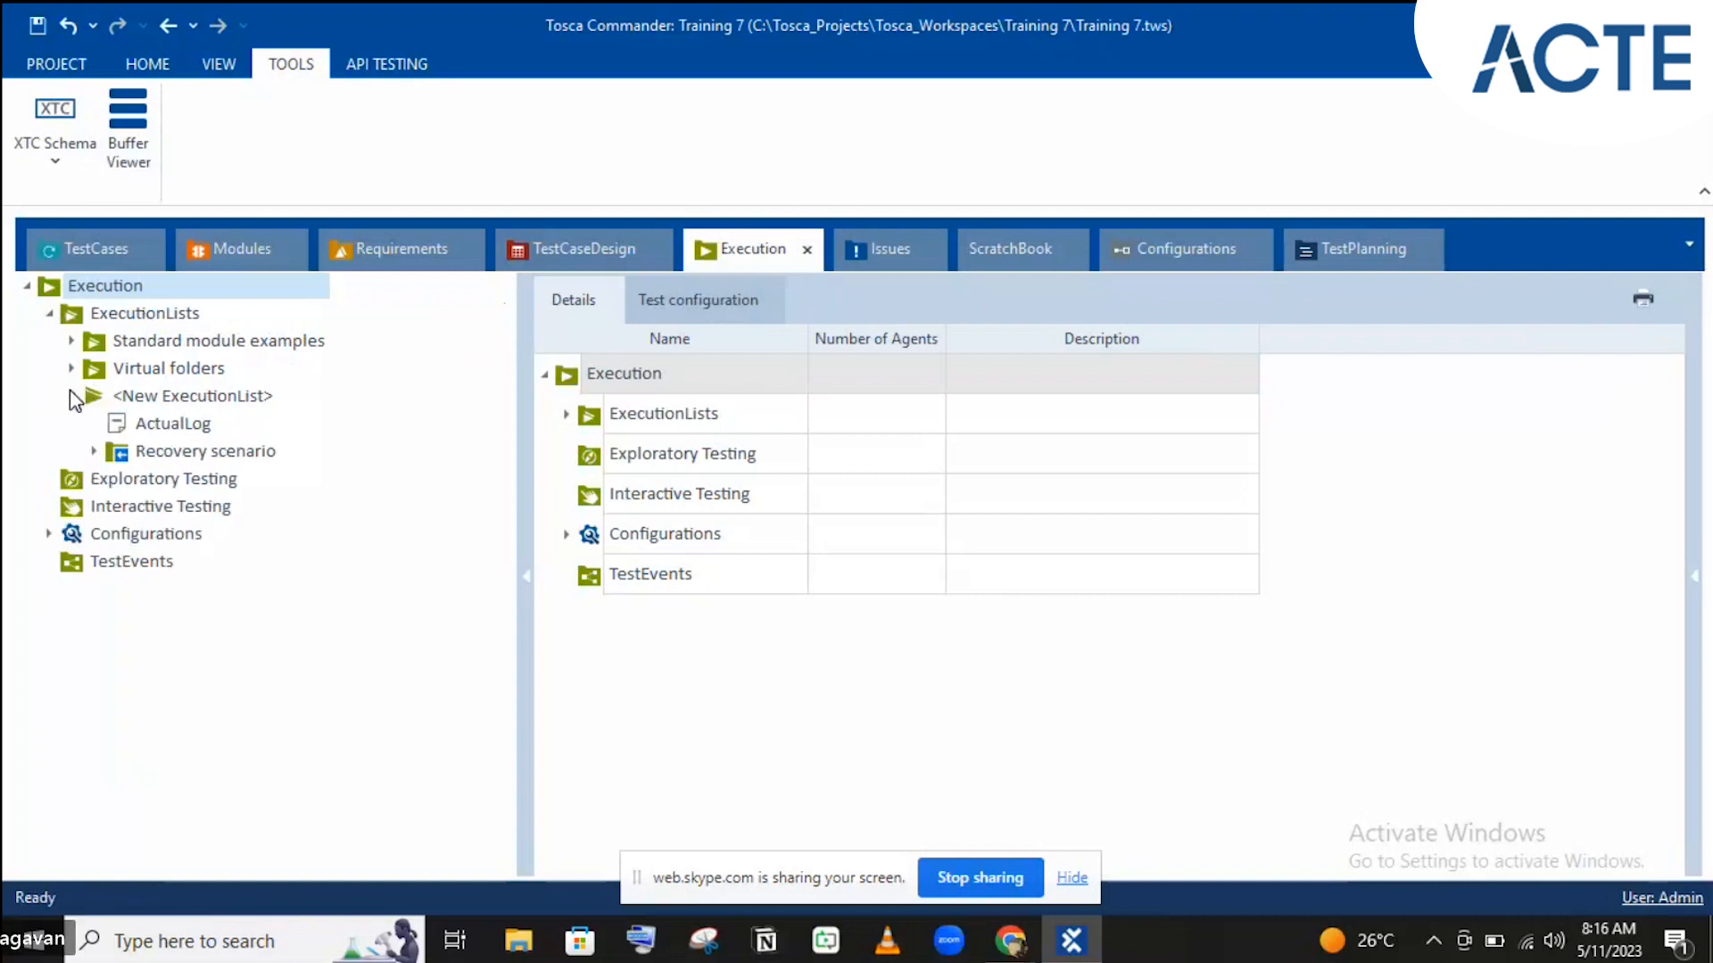
click(205, 451)
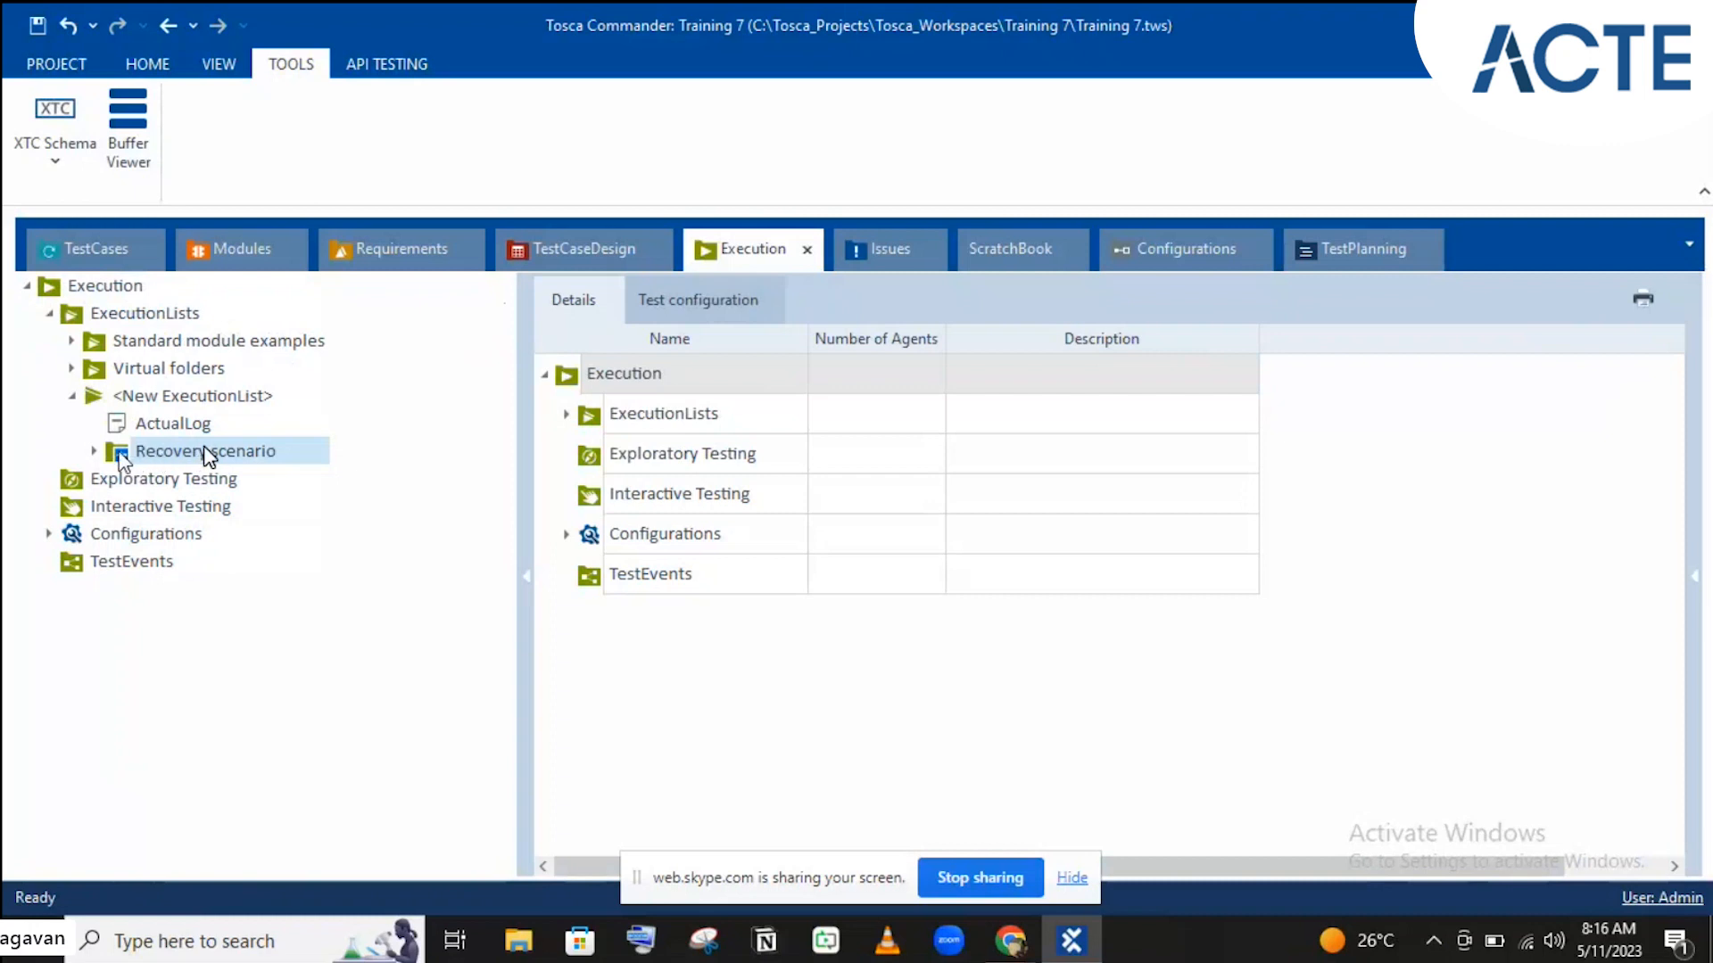
click(93, 452)
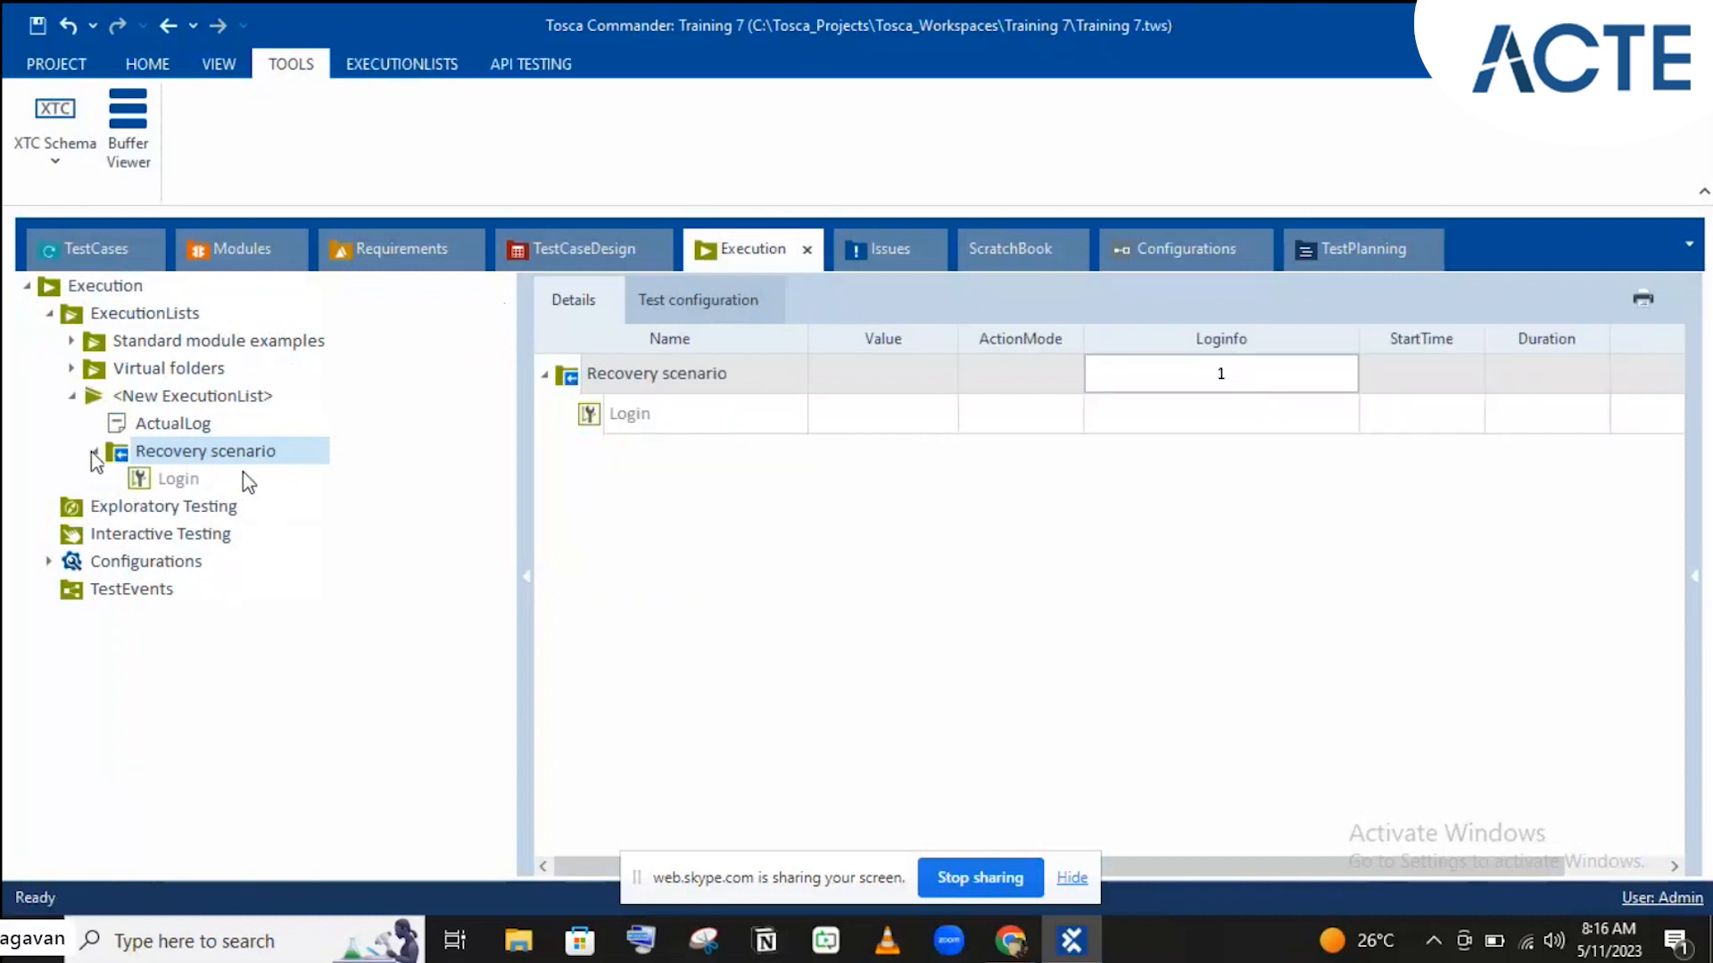
Step: Switch to Chrome, close the Demo Web Shop tab, and return to Tosca Commander's execution list
click(1009, 941)
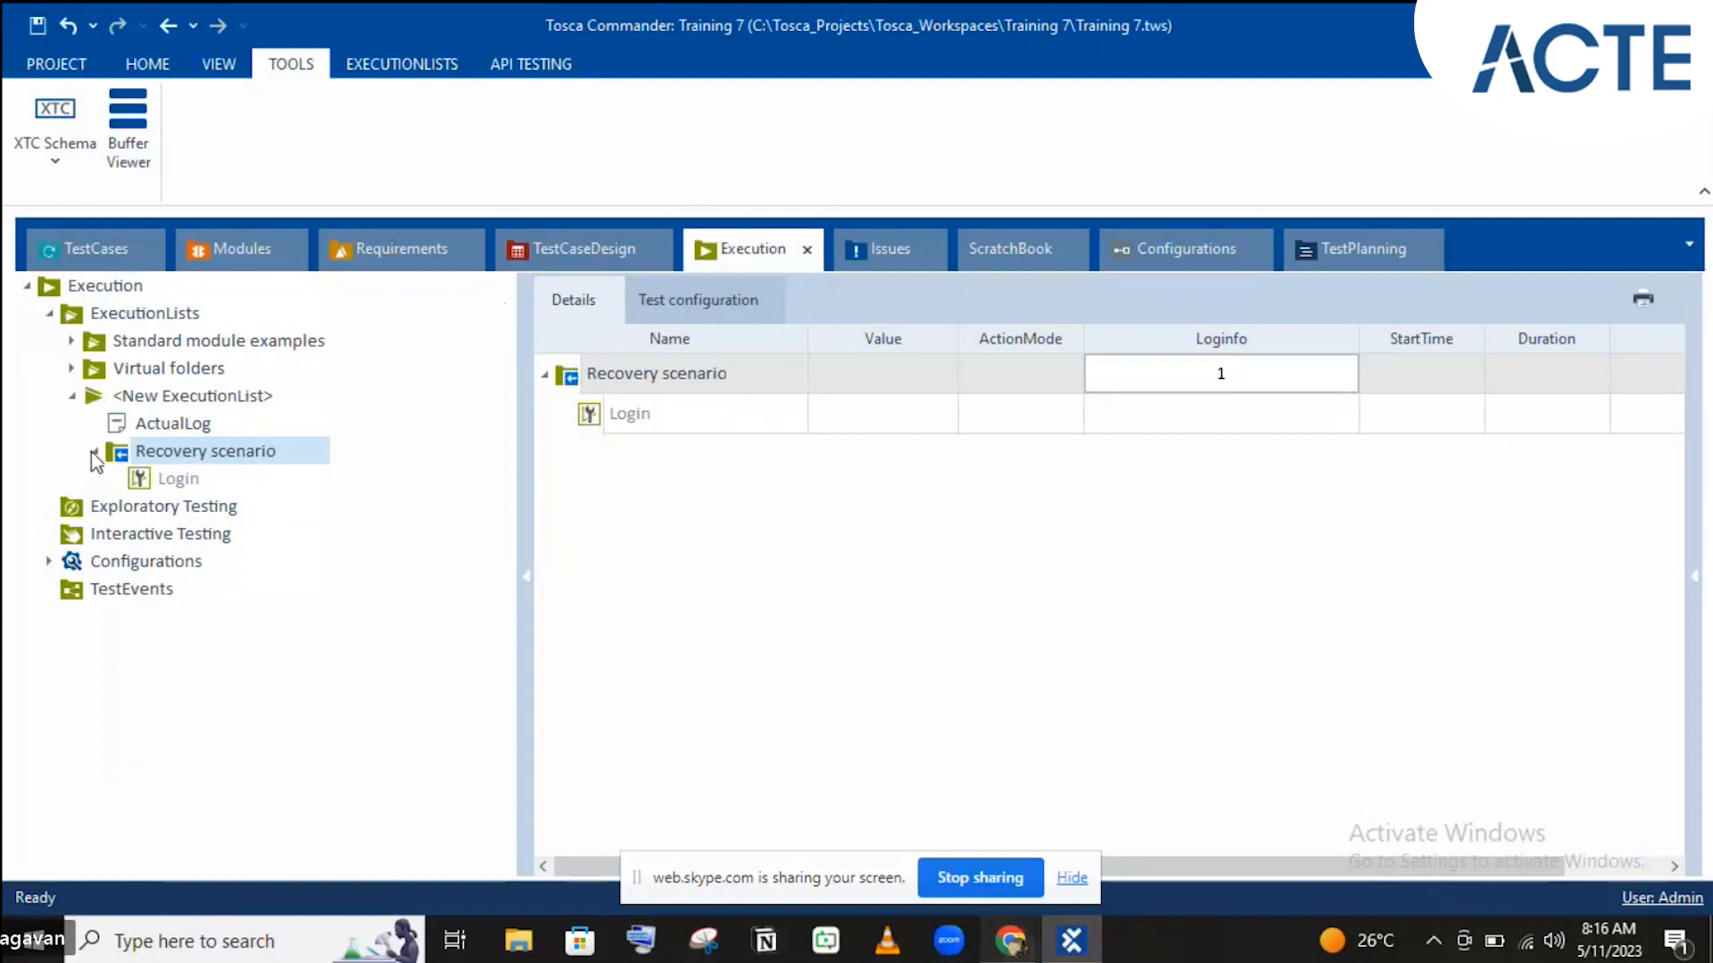
click(879, 826)
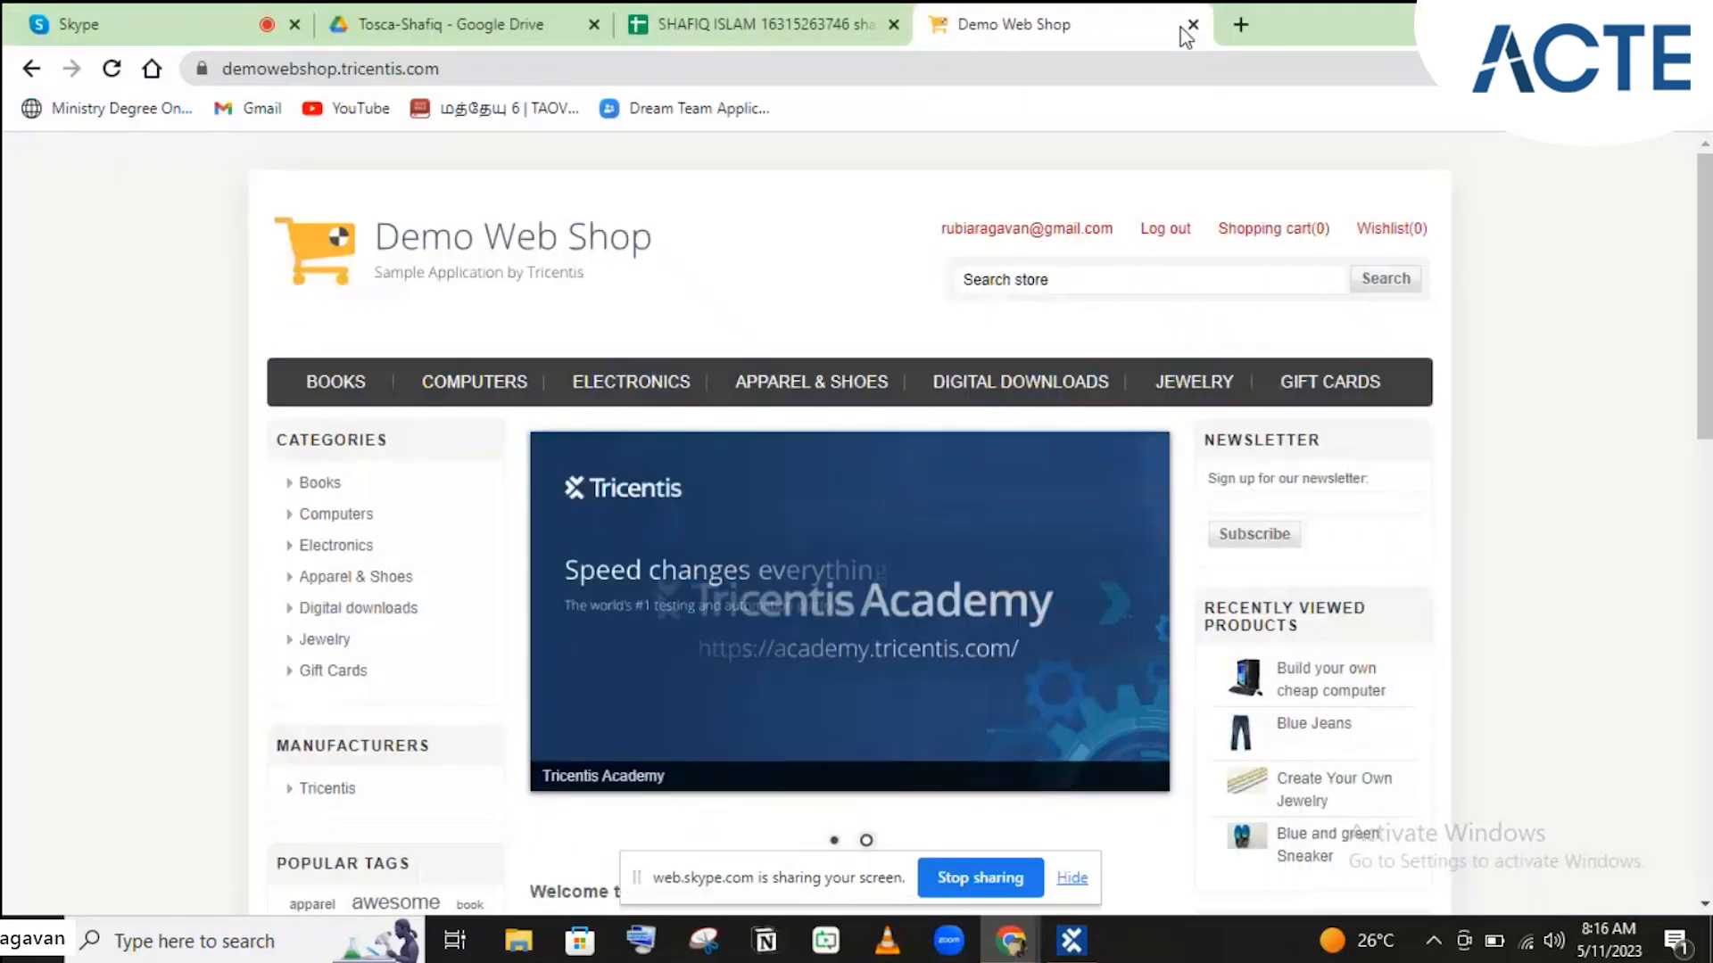
click(1189, 26)
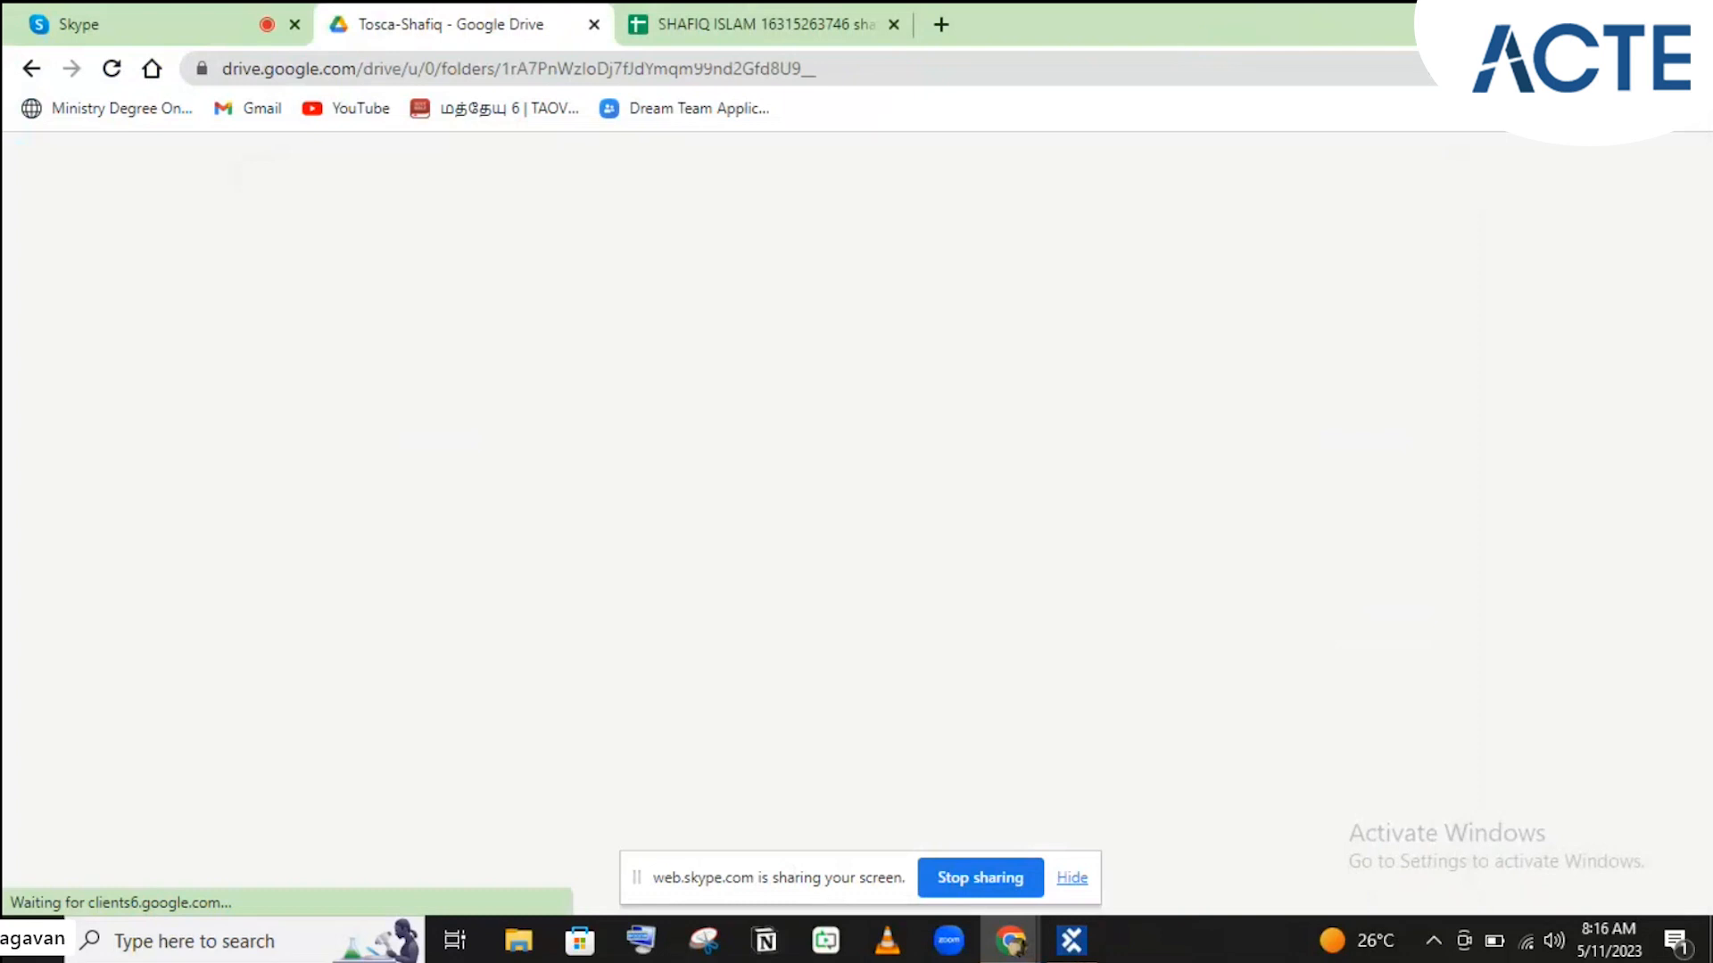
click(105, 7)
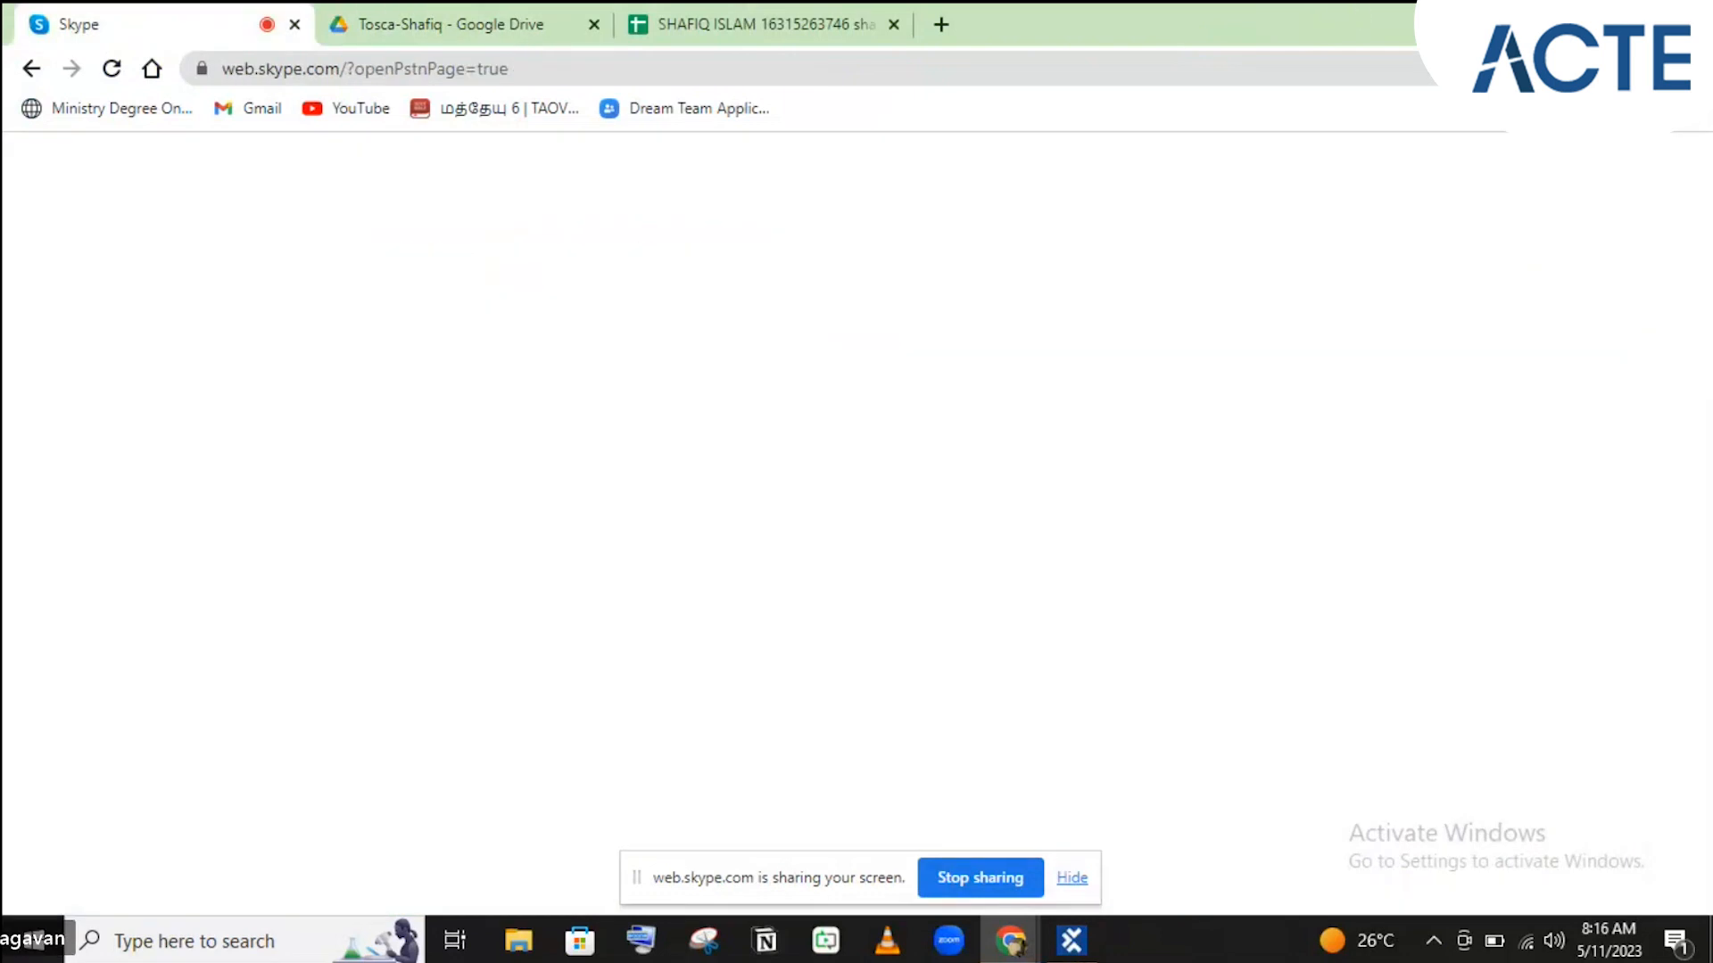
click(1569, 17)
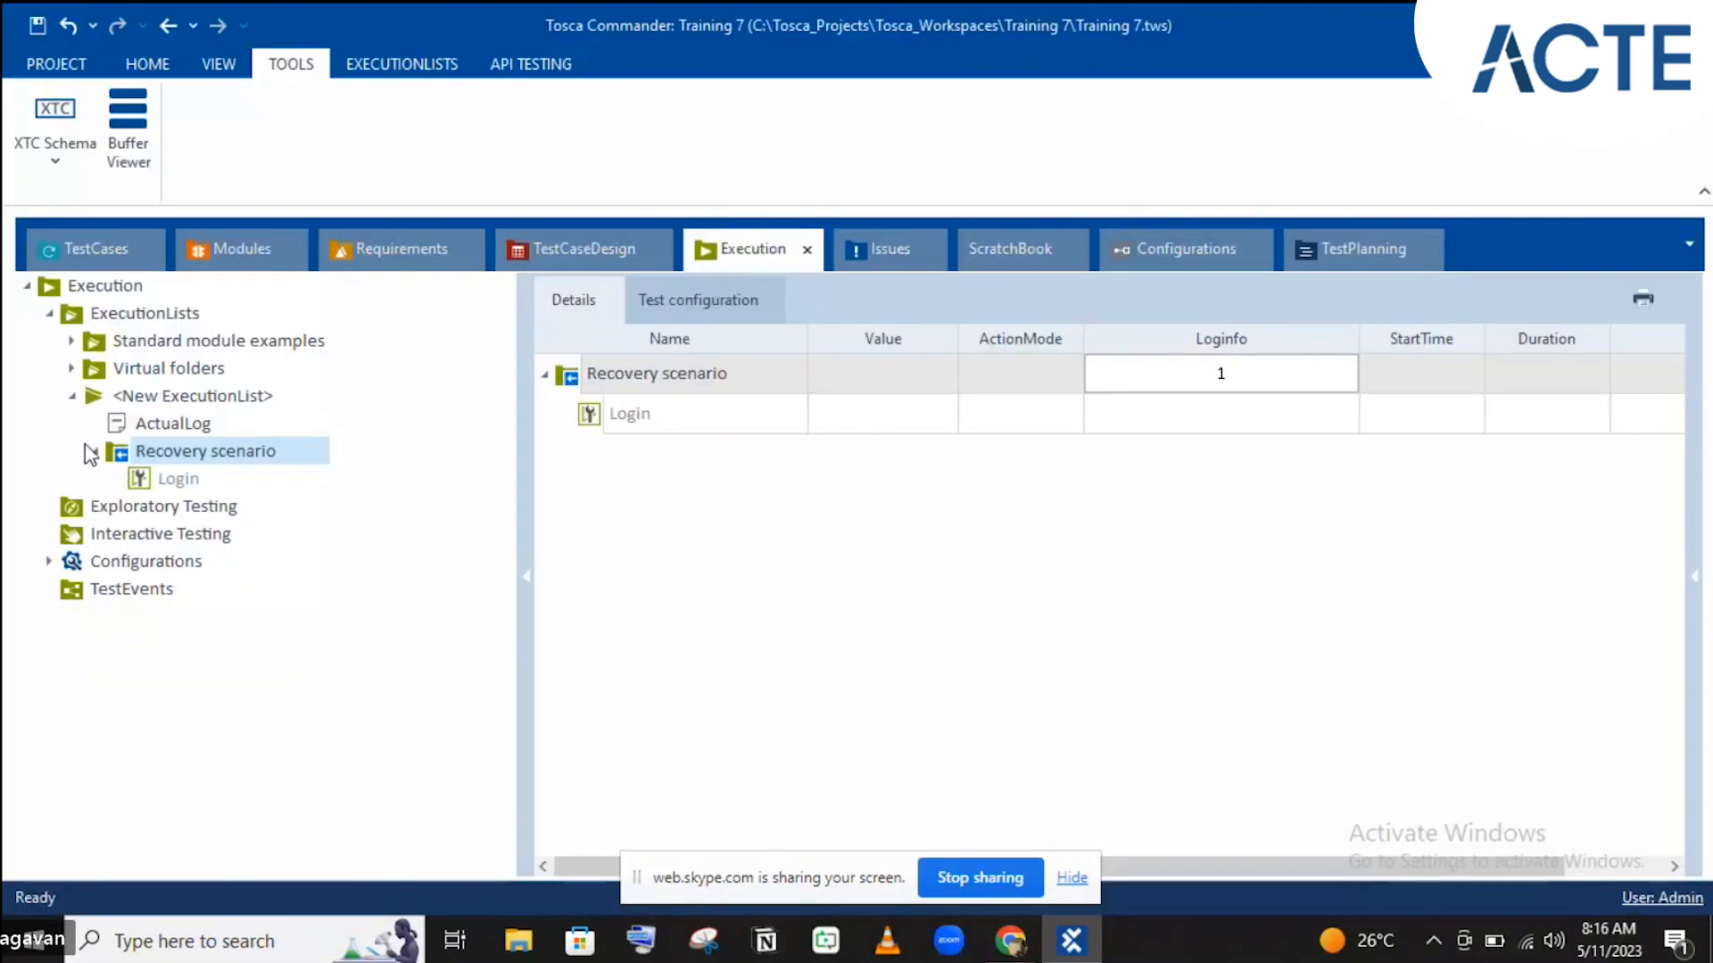
Step: Run the Recovery scenario entry of the new execution list and open the Demo Web Shop's login page
key(F6)
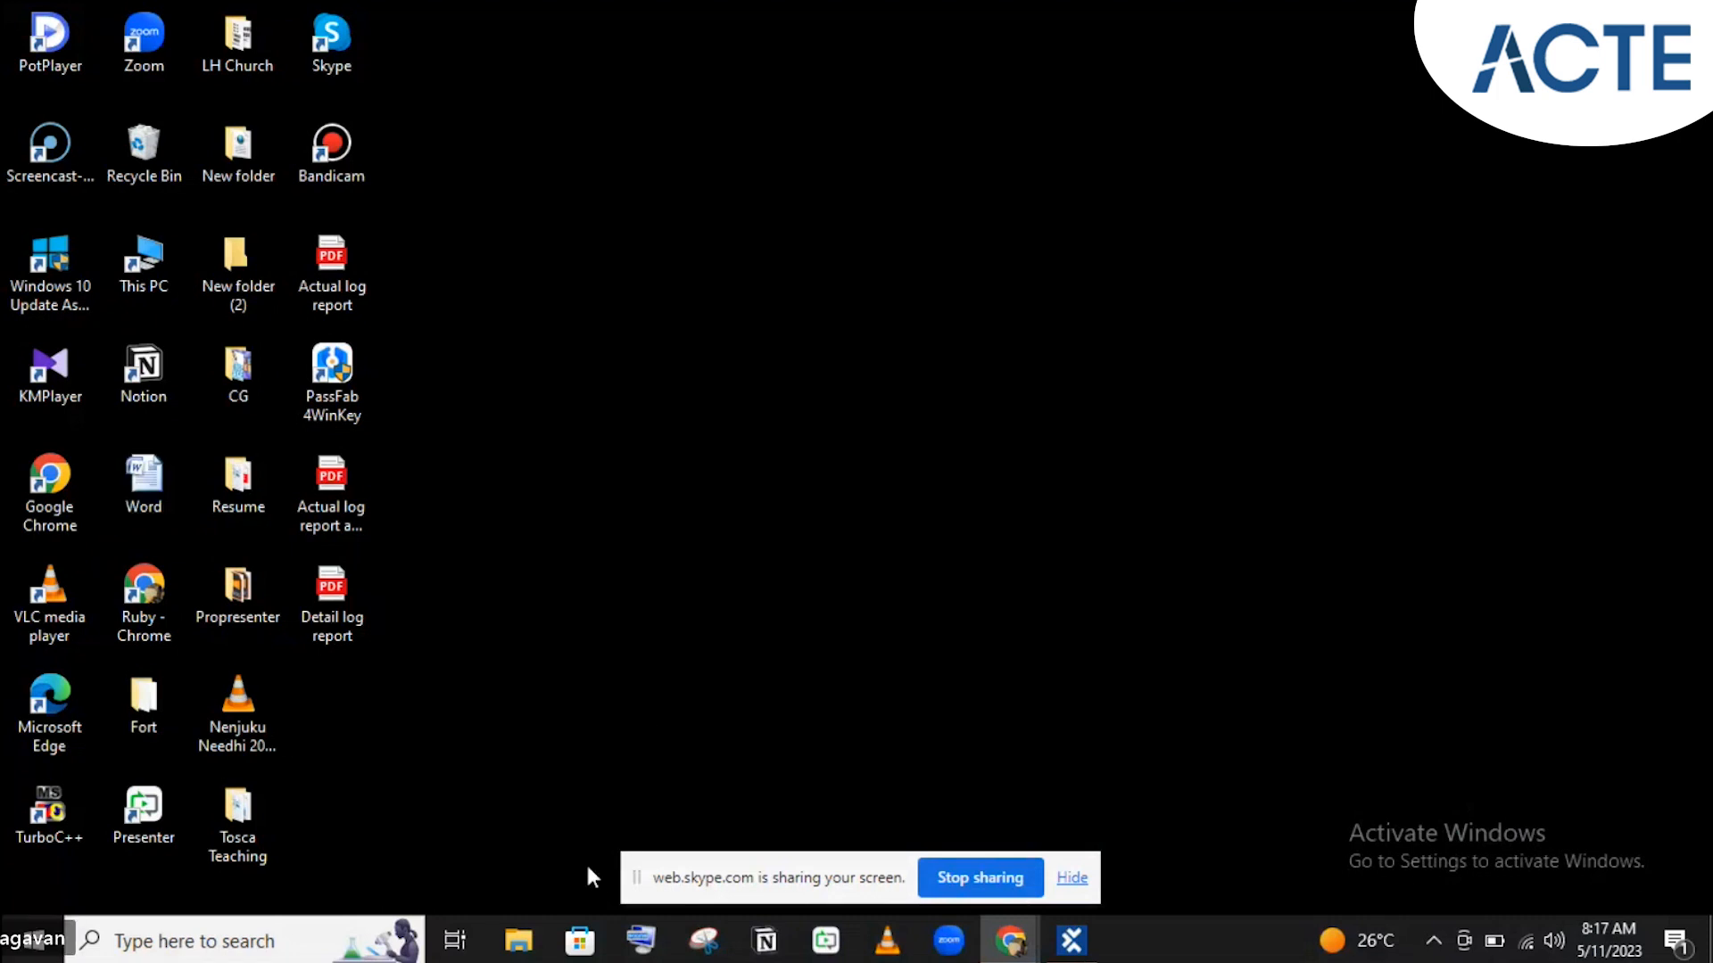
click(1073, 943)
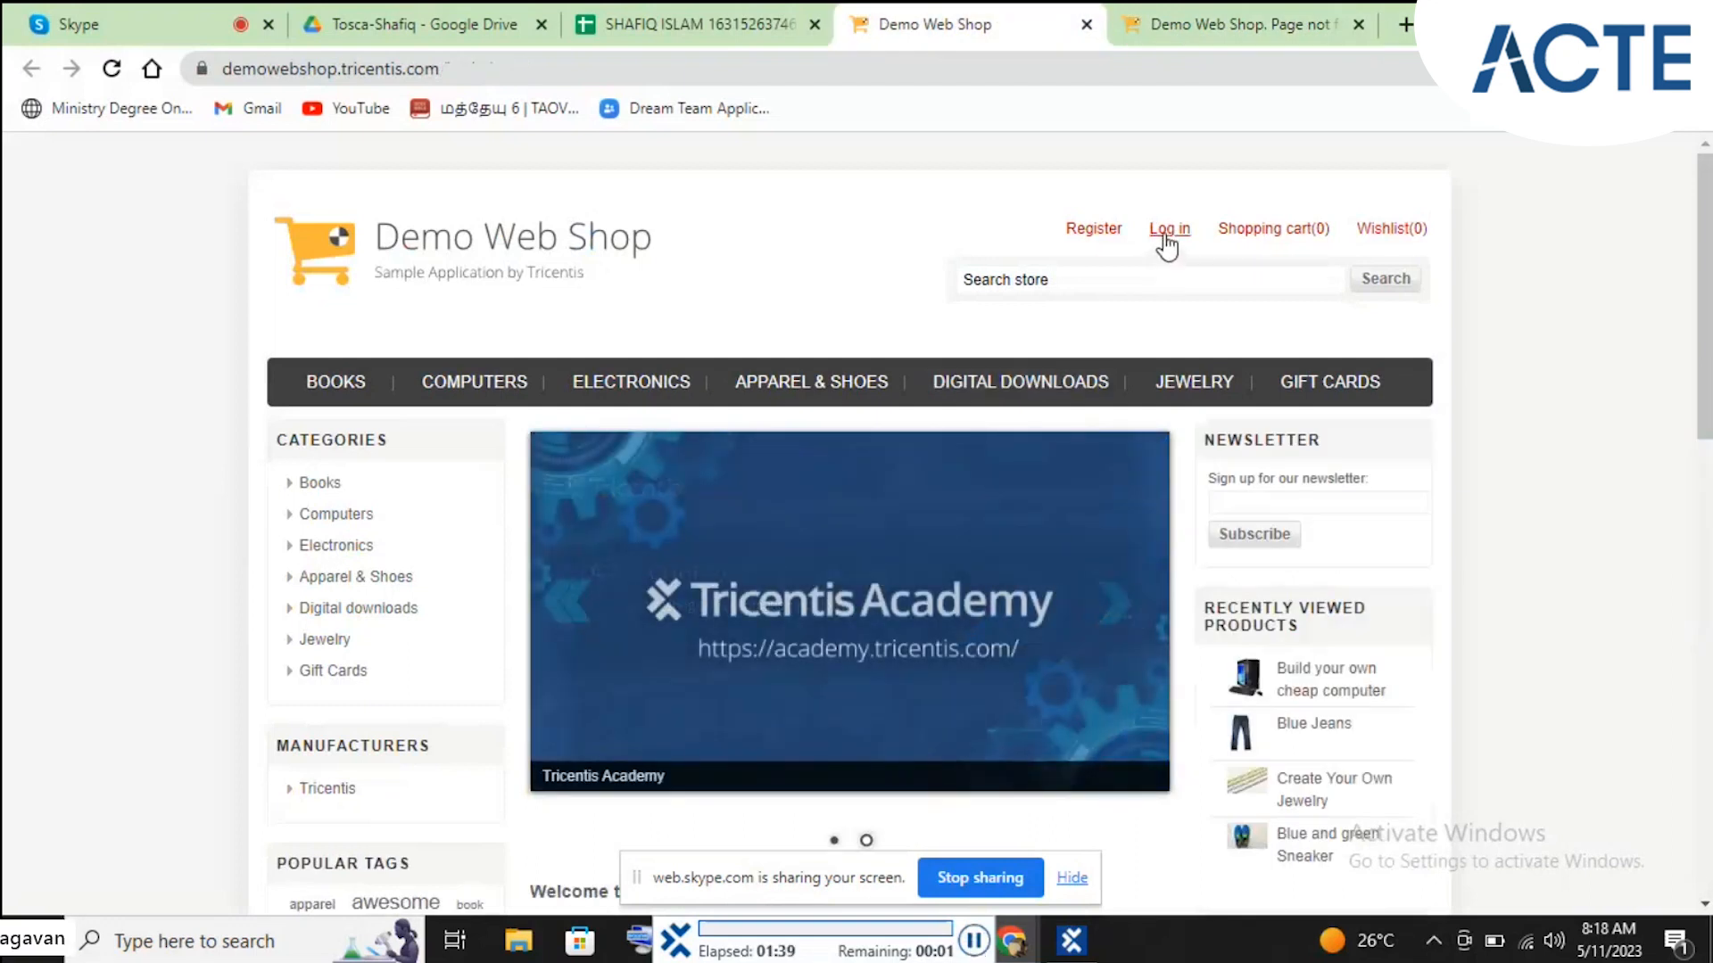
click(1167, 234)
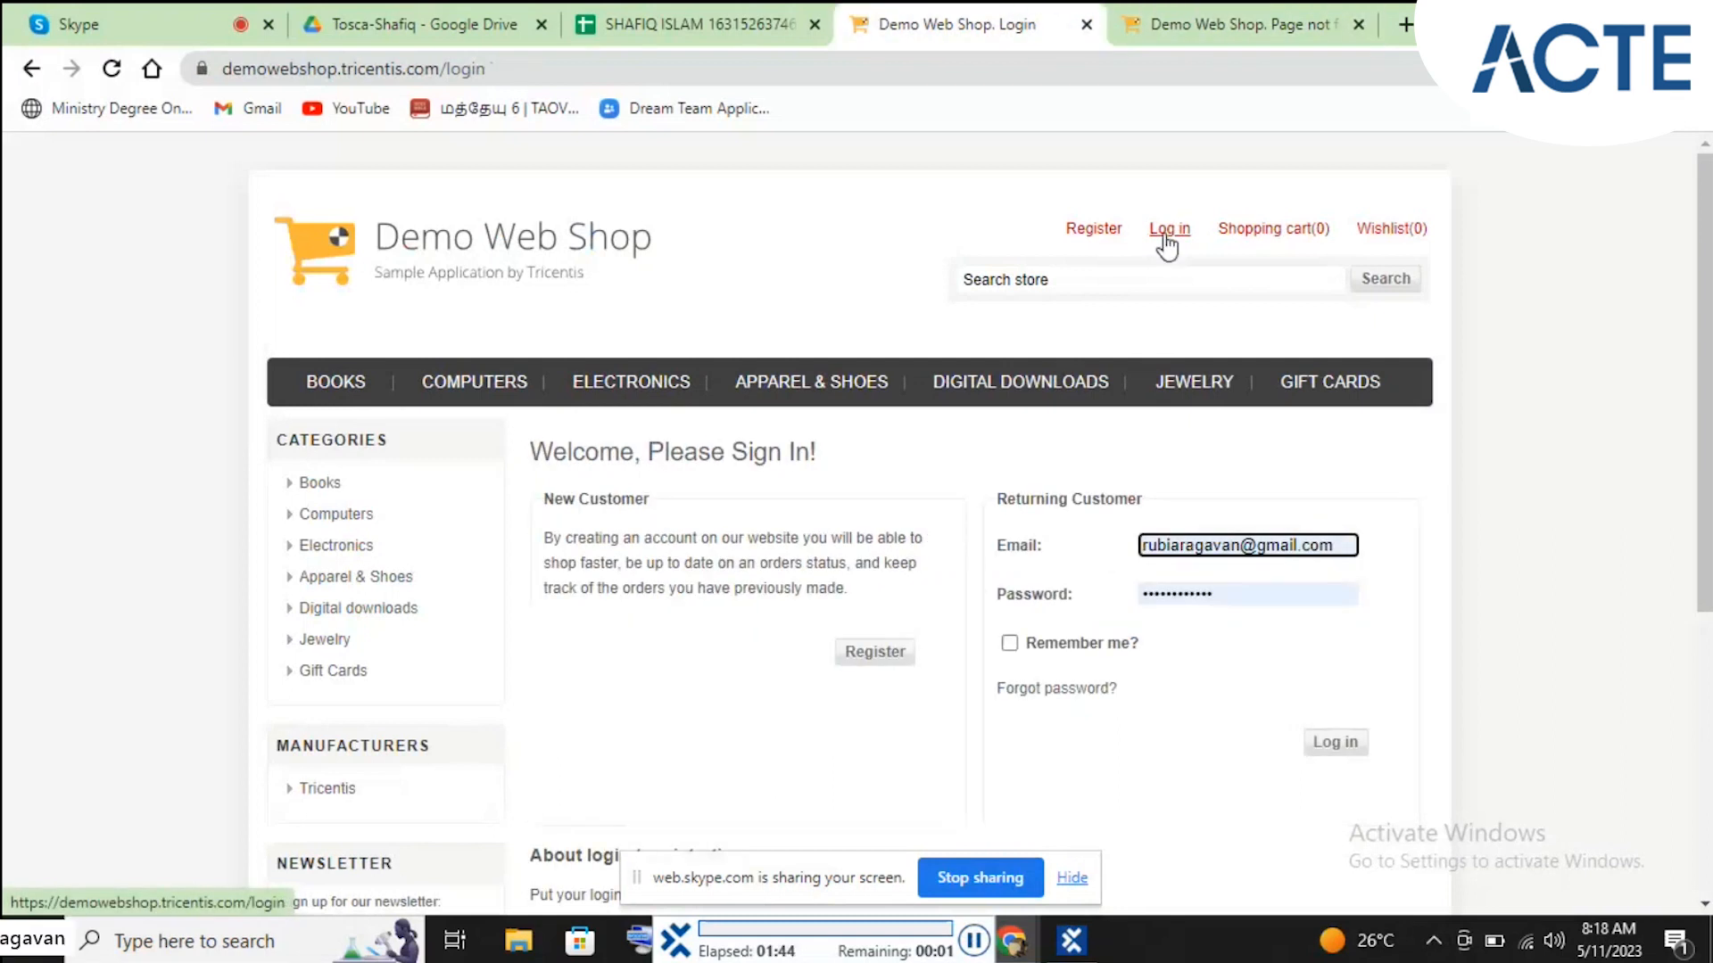
Step: Close the Demo Web Shop's "Page not found" tab in Chrome and return to Tosca Commander
click(1367, 15)
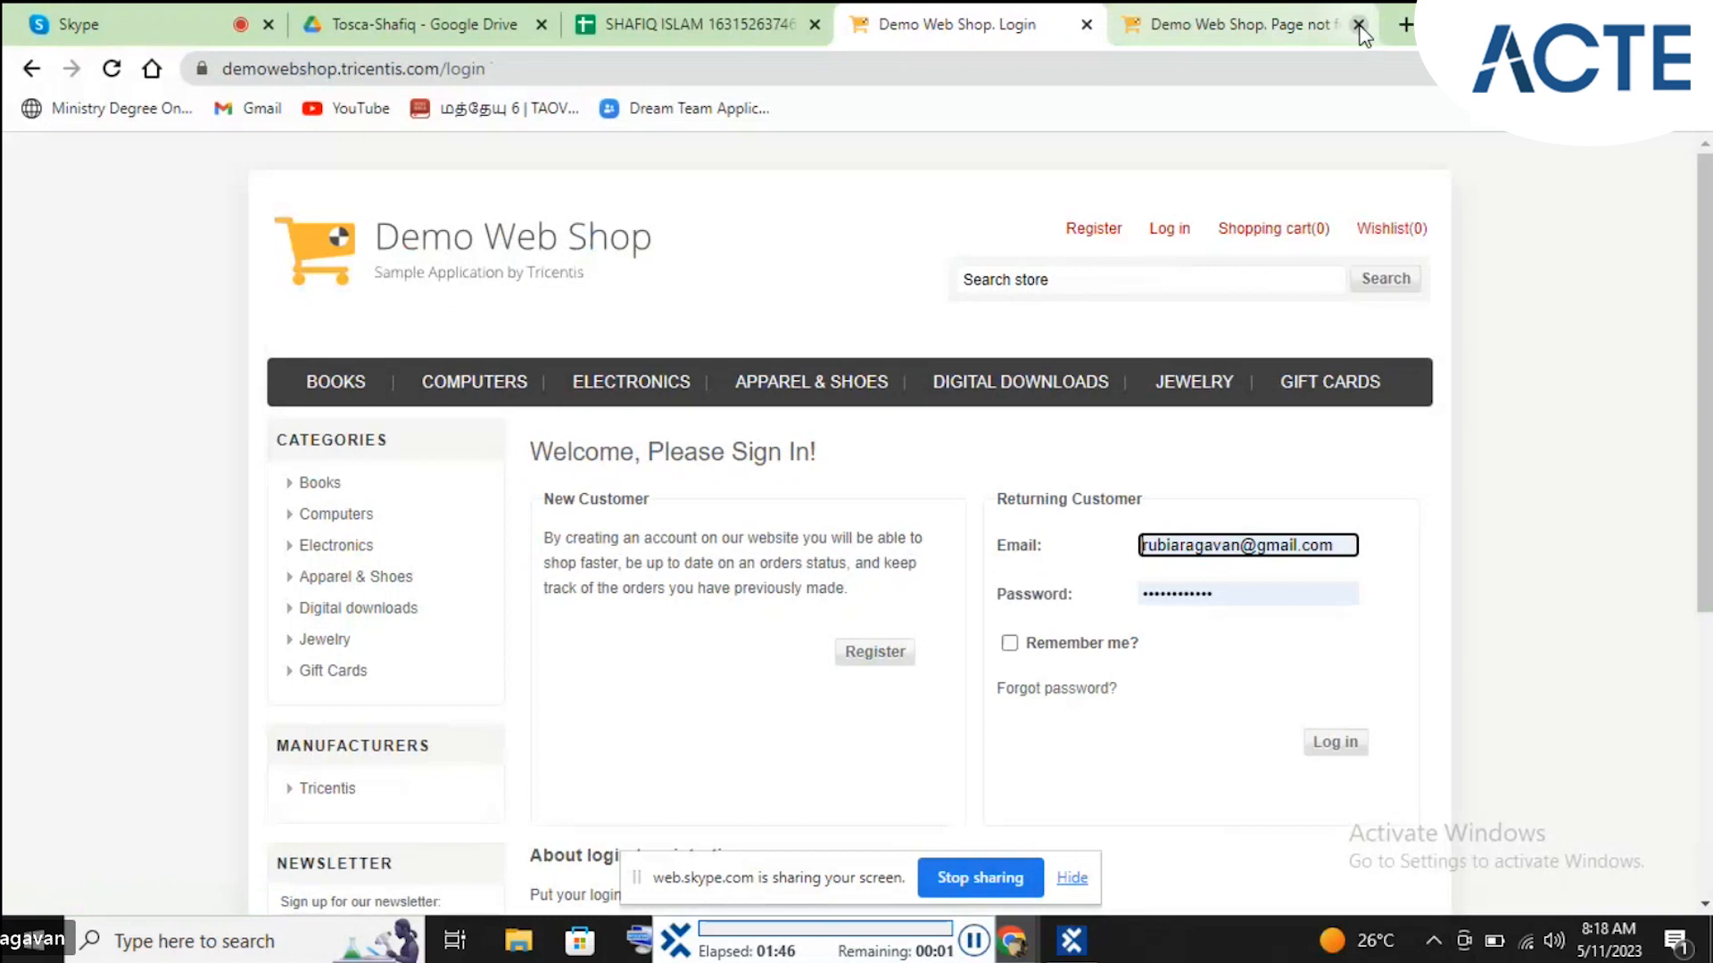
click(1358, 24)
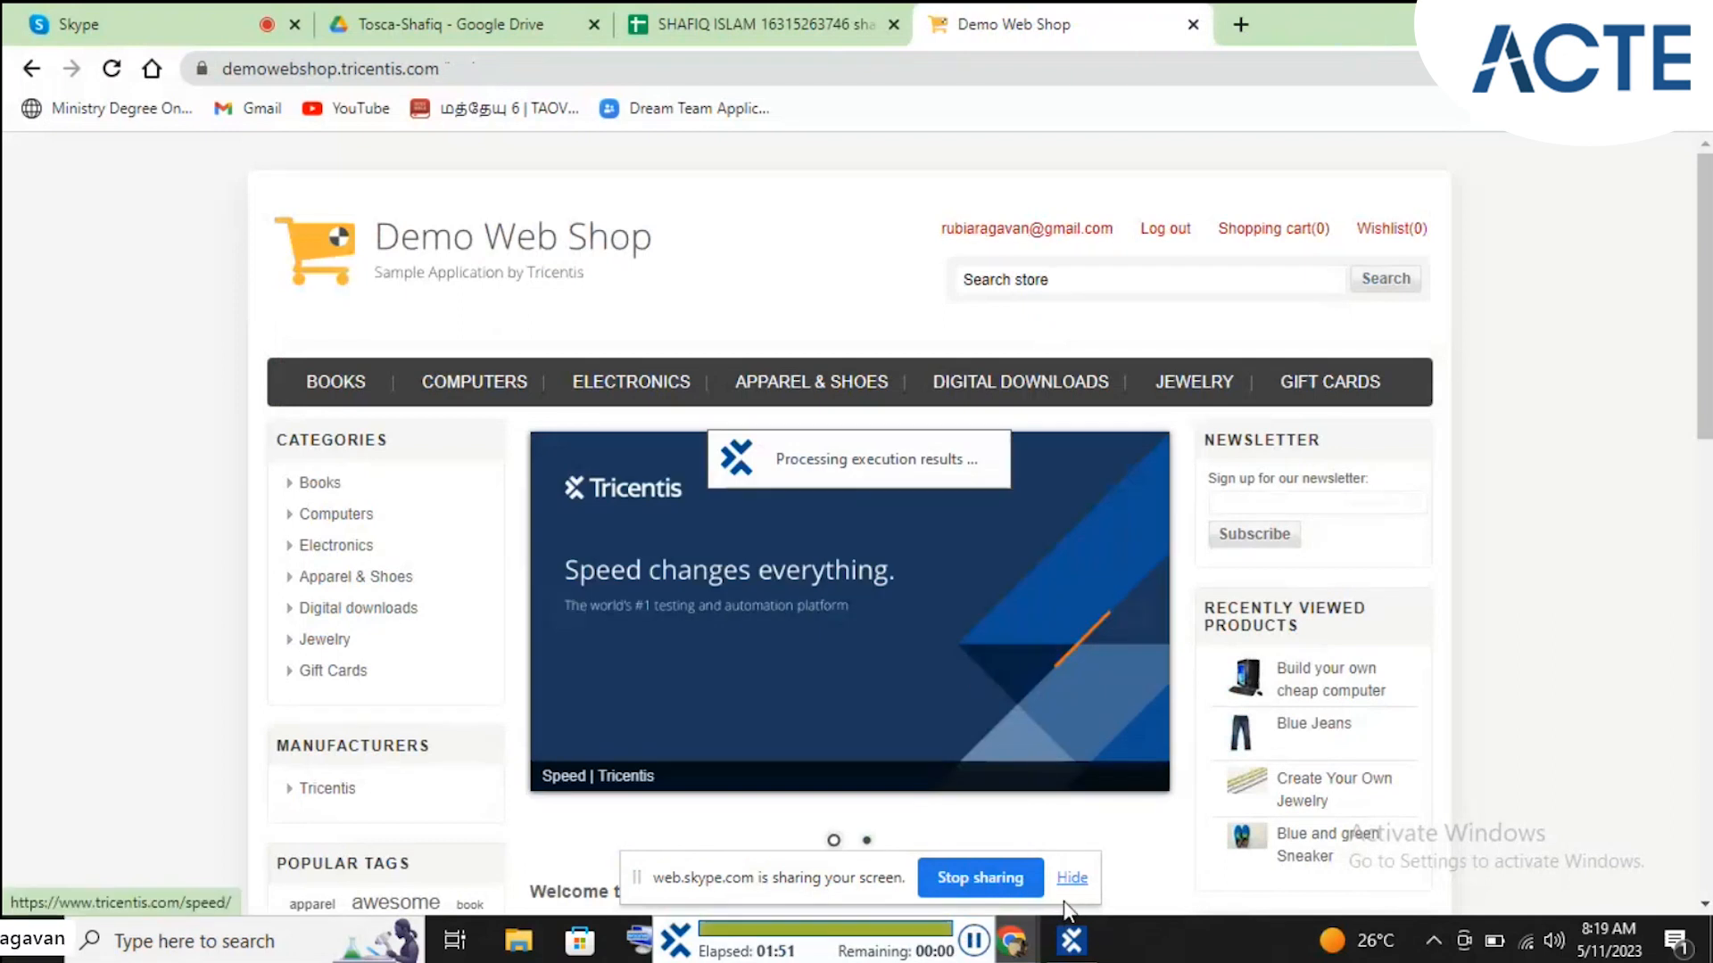
click(1069, 941)
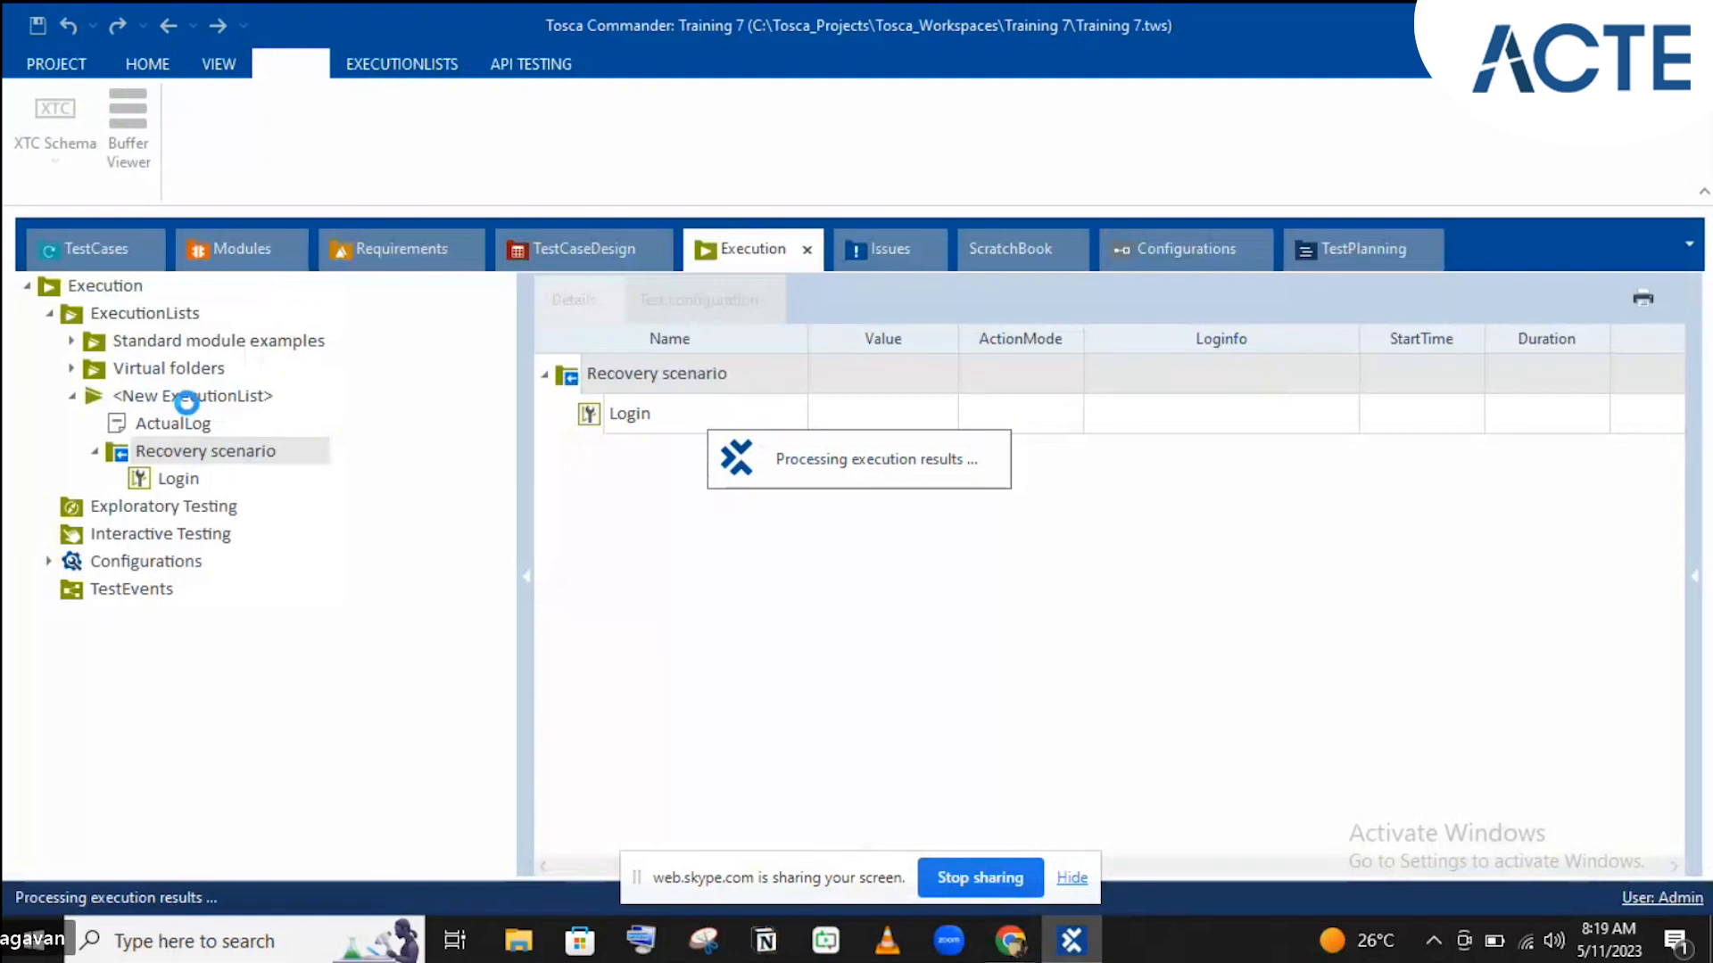
click(98, 250)
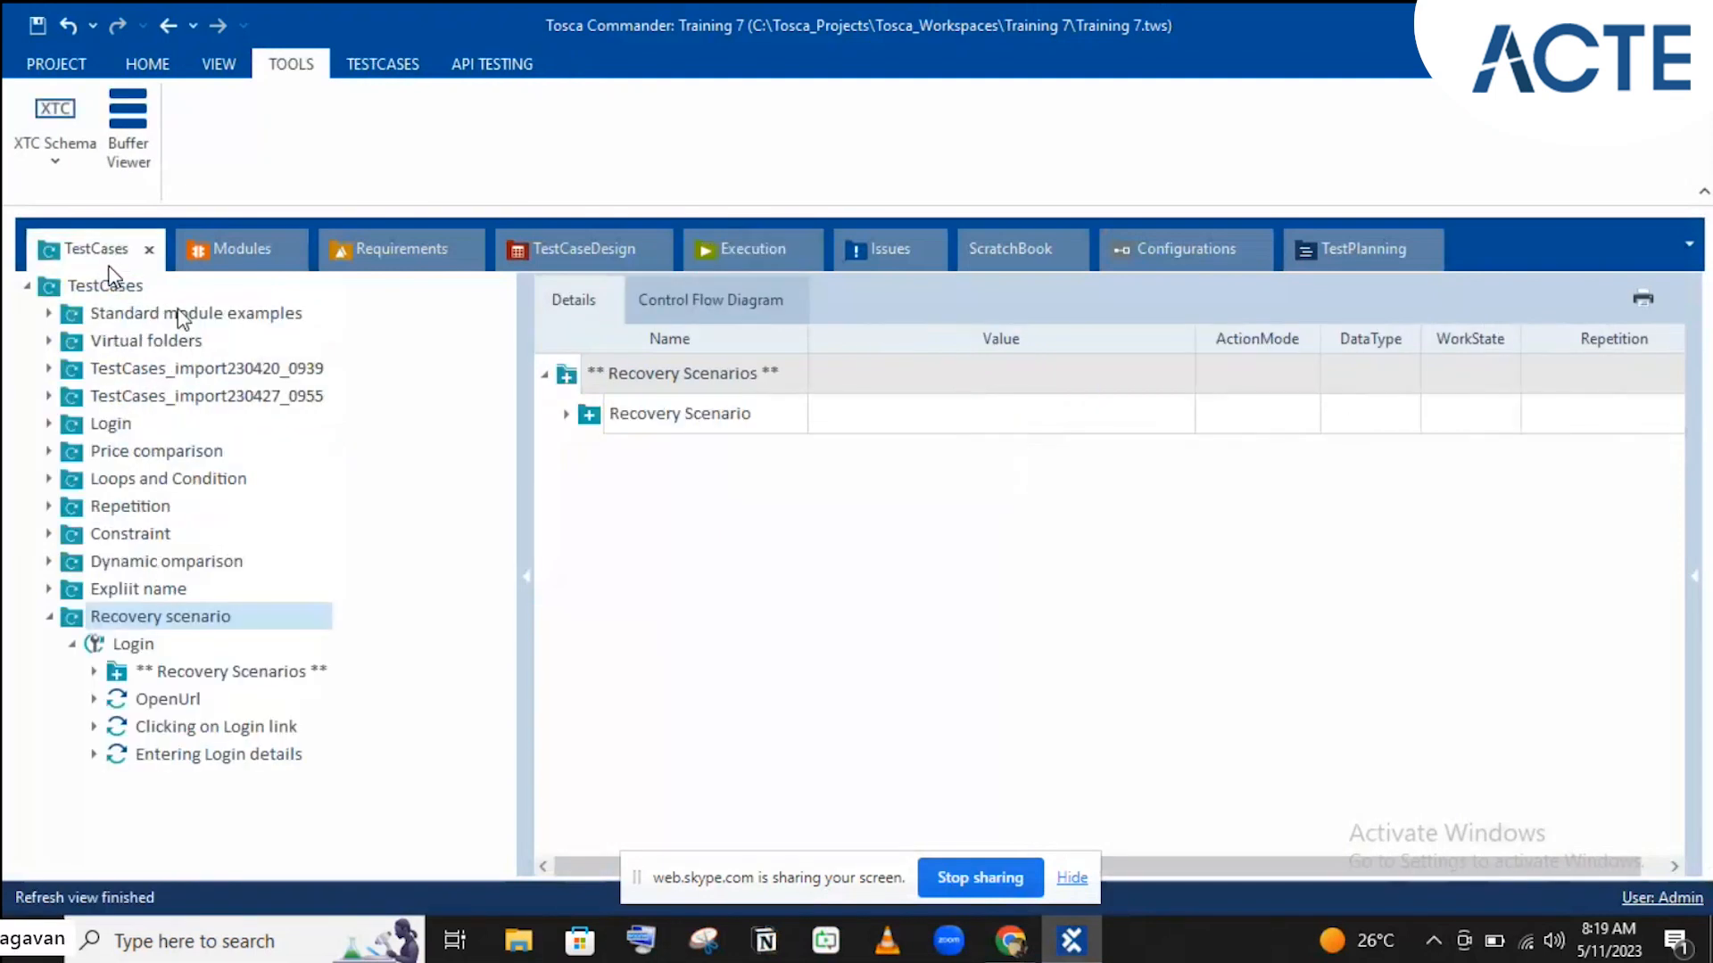
click(168, 700)
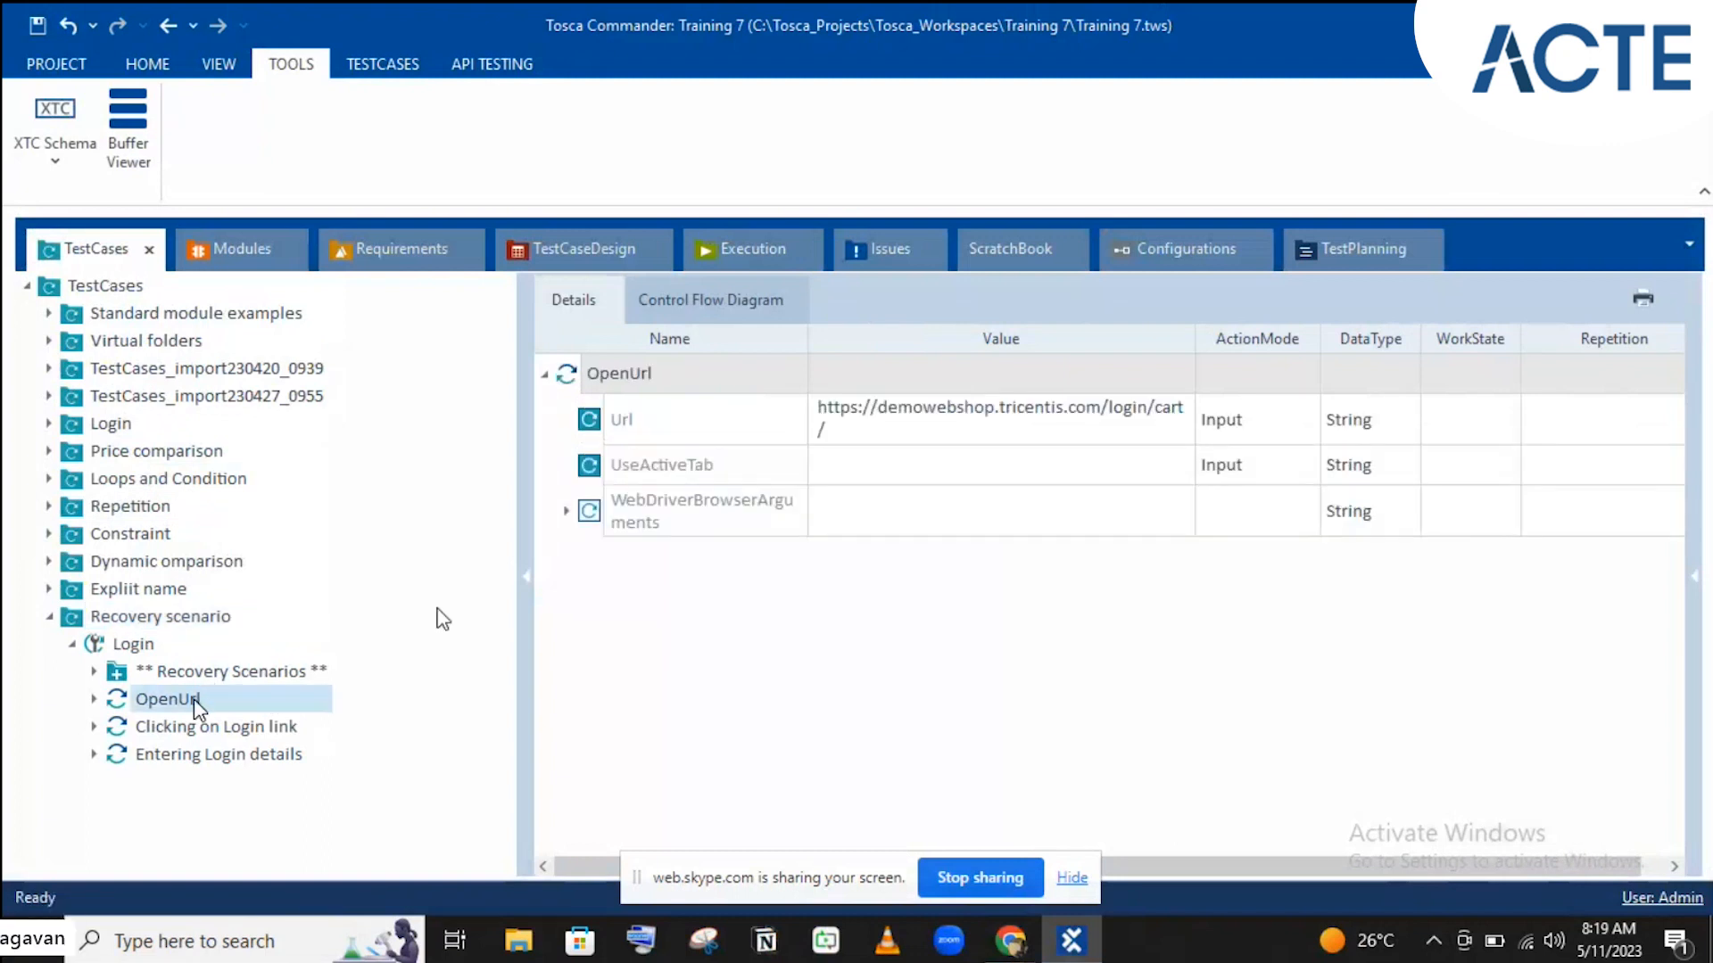
click(1062, 437)
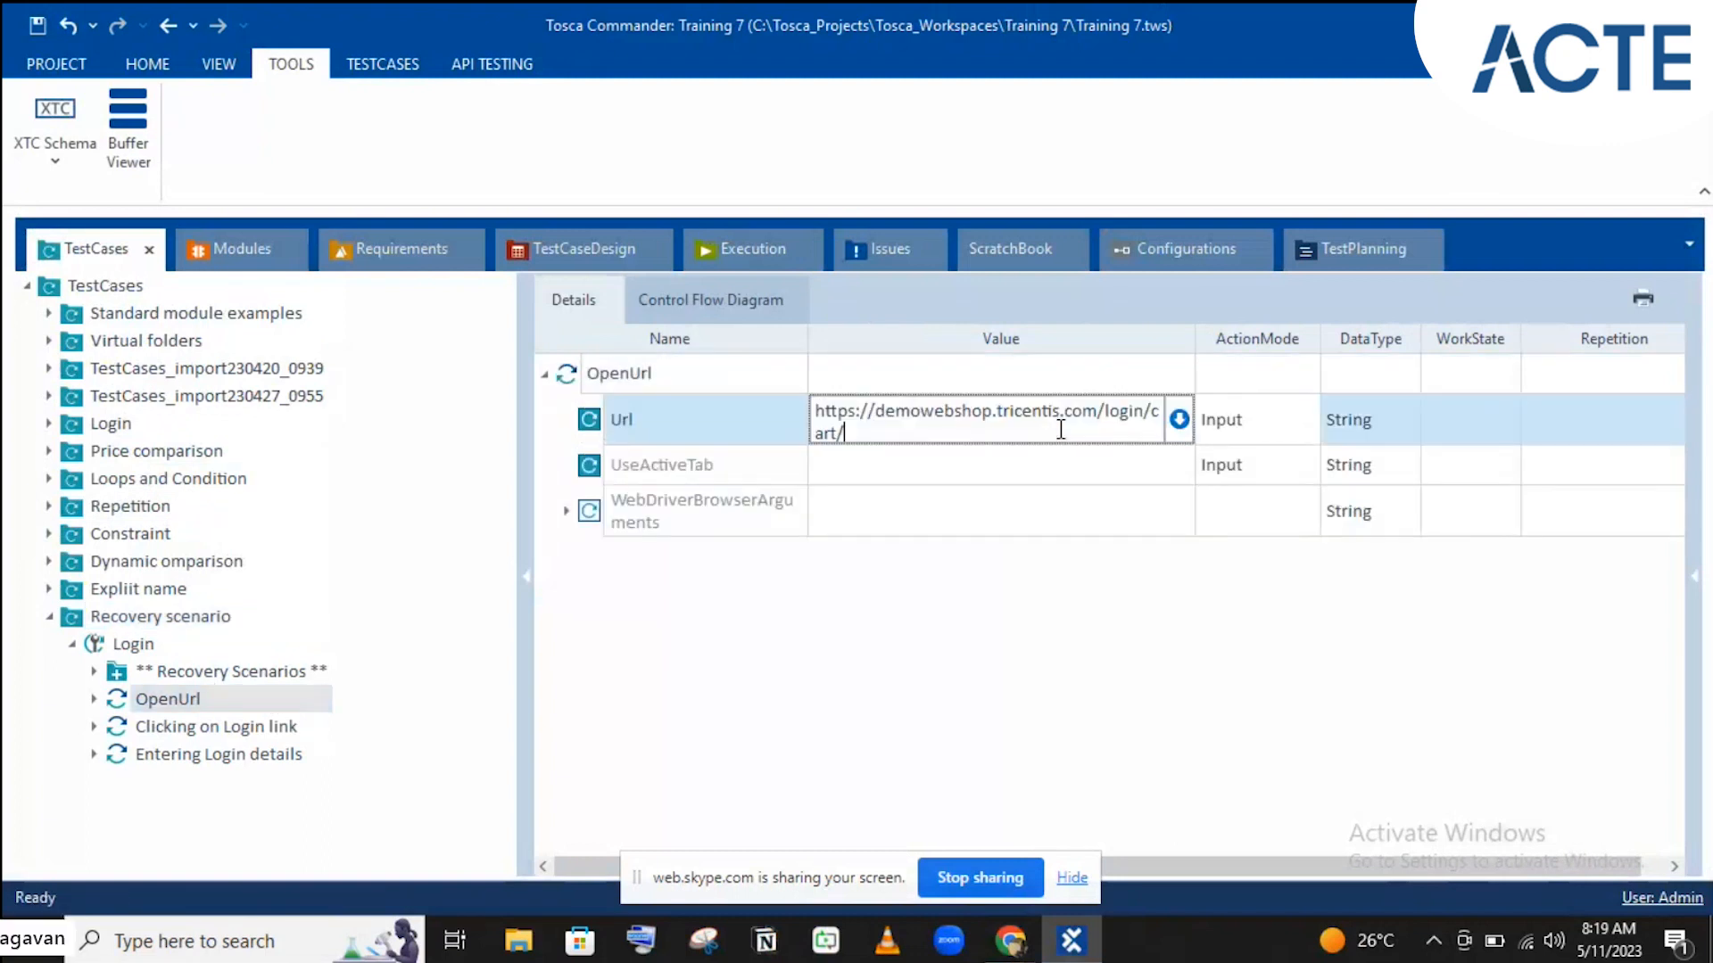
key(BackSpace)
key(BackSpace)
key(BackSpace)
key(BackSpace)
key(BackSpace)
key(BackSpace)
Step: Examine the Login execution log in the Recovery scenario entry, including the Clicking on Login, Recovery Scenario and repeated OpenUrl results
click(740, 245)
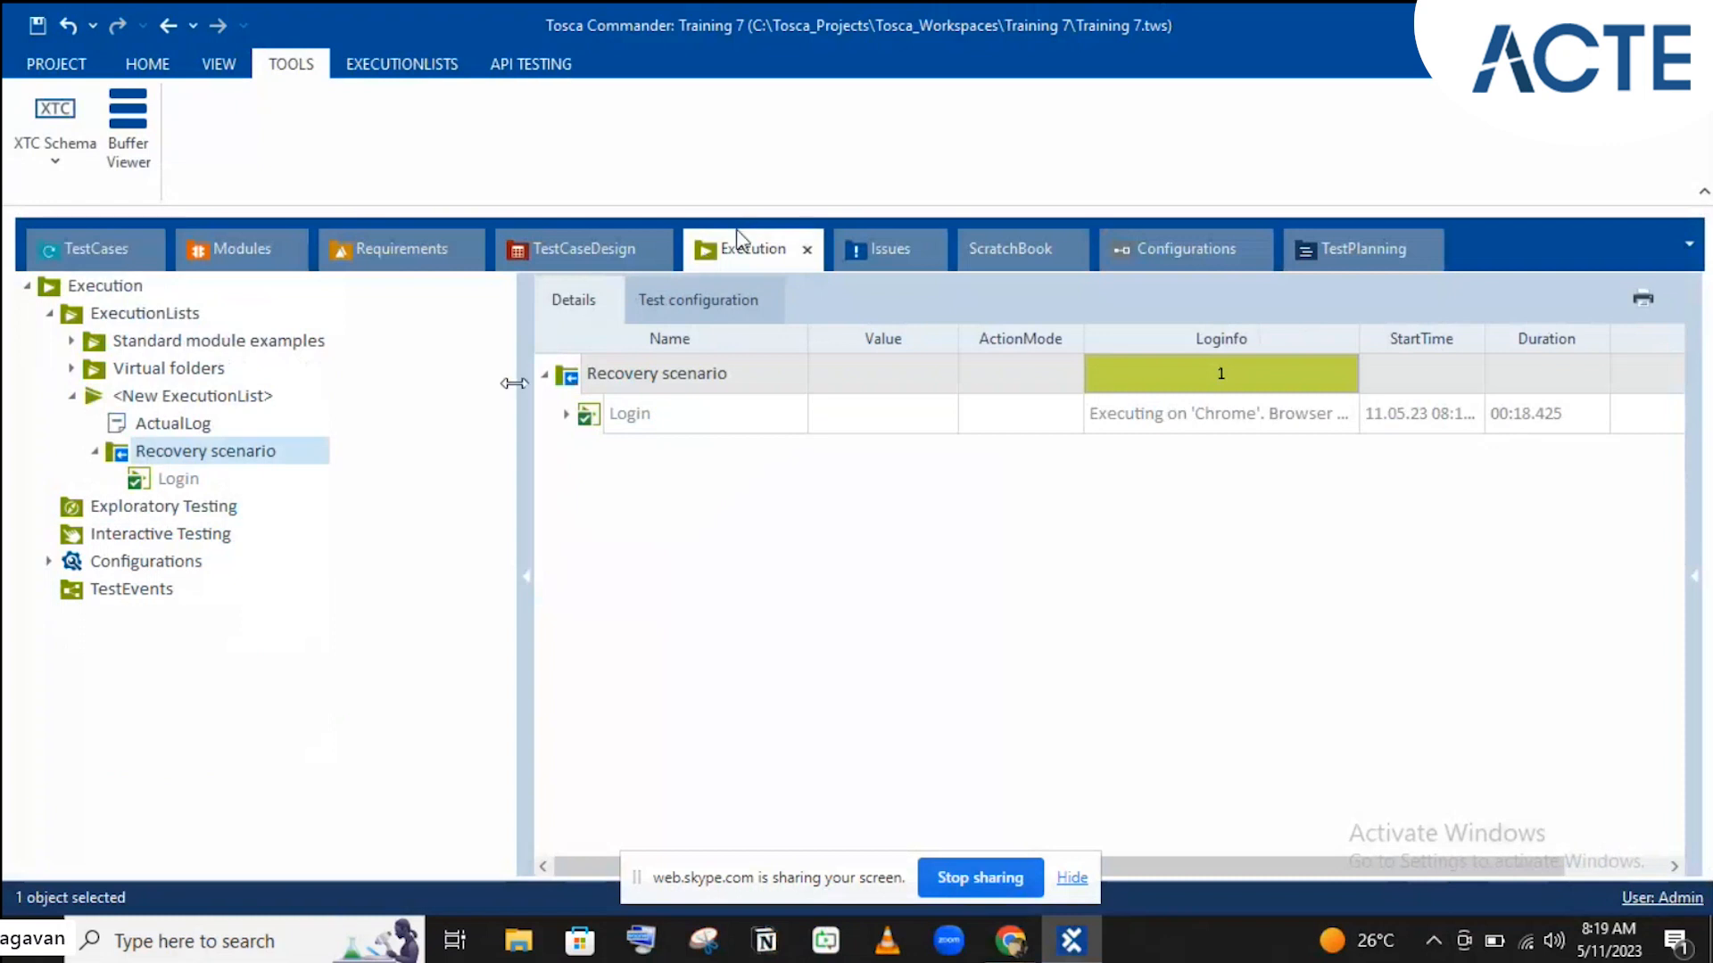
click(566, 414)
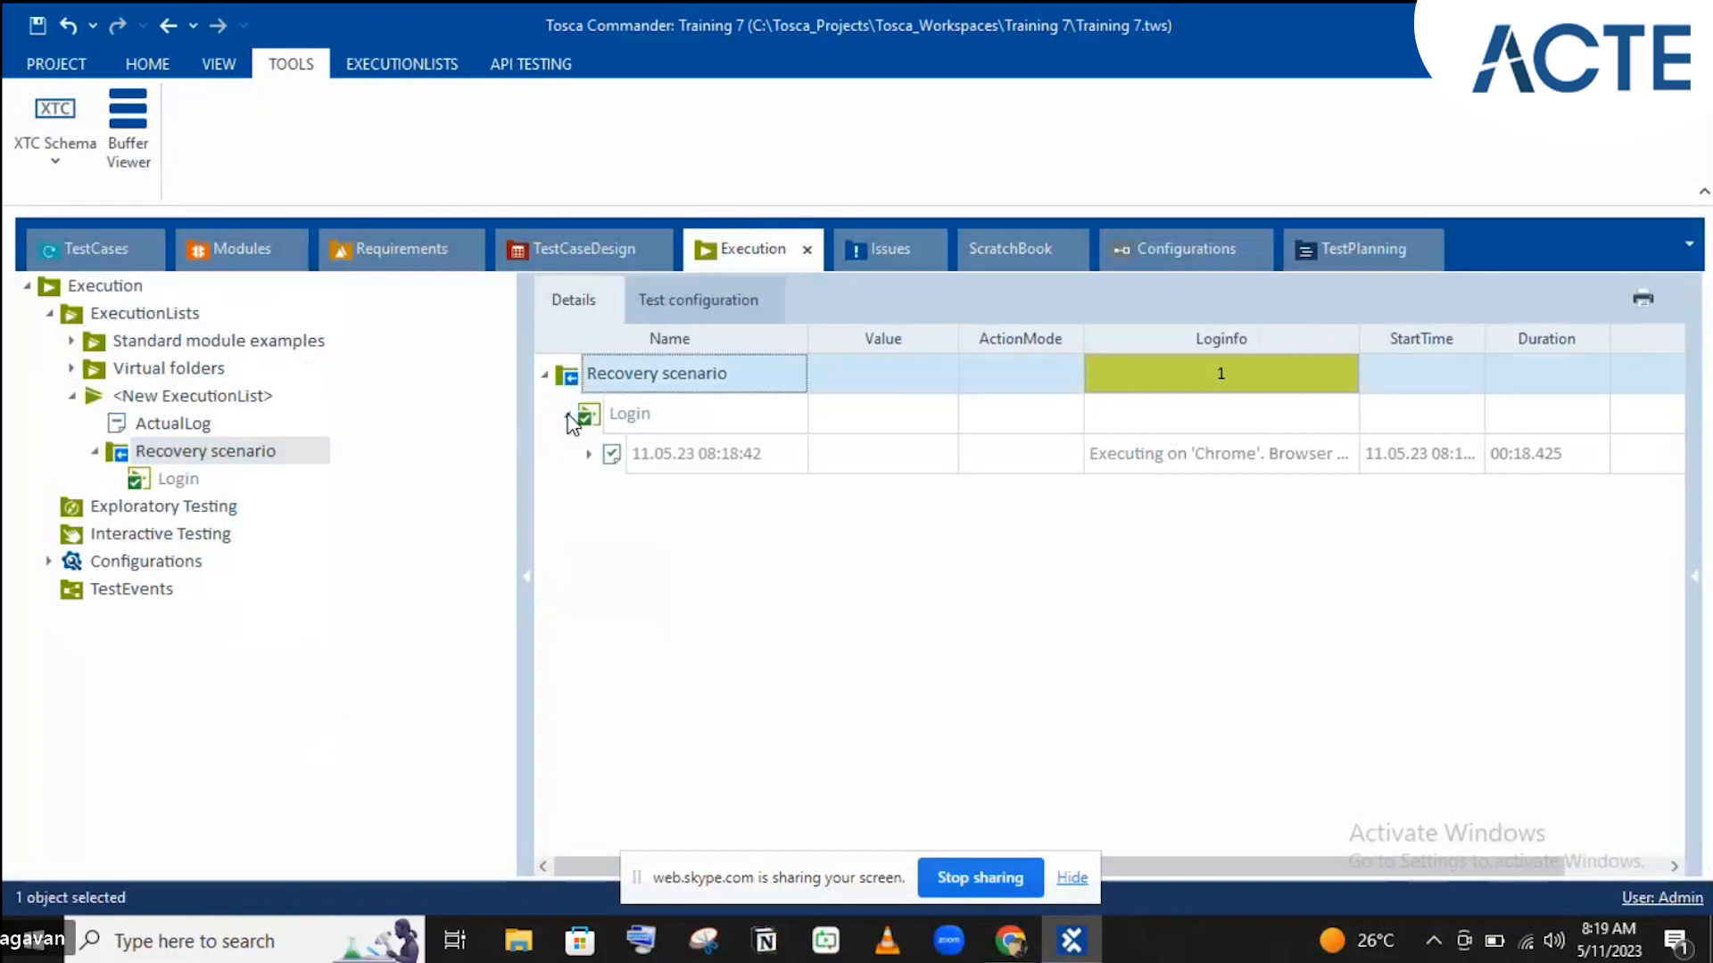
click(590, 454)
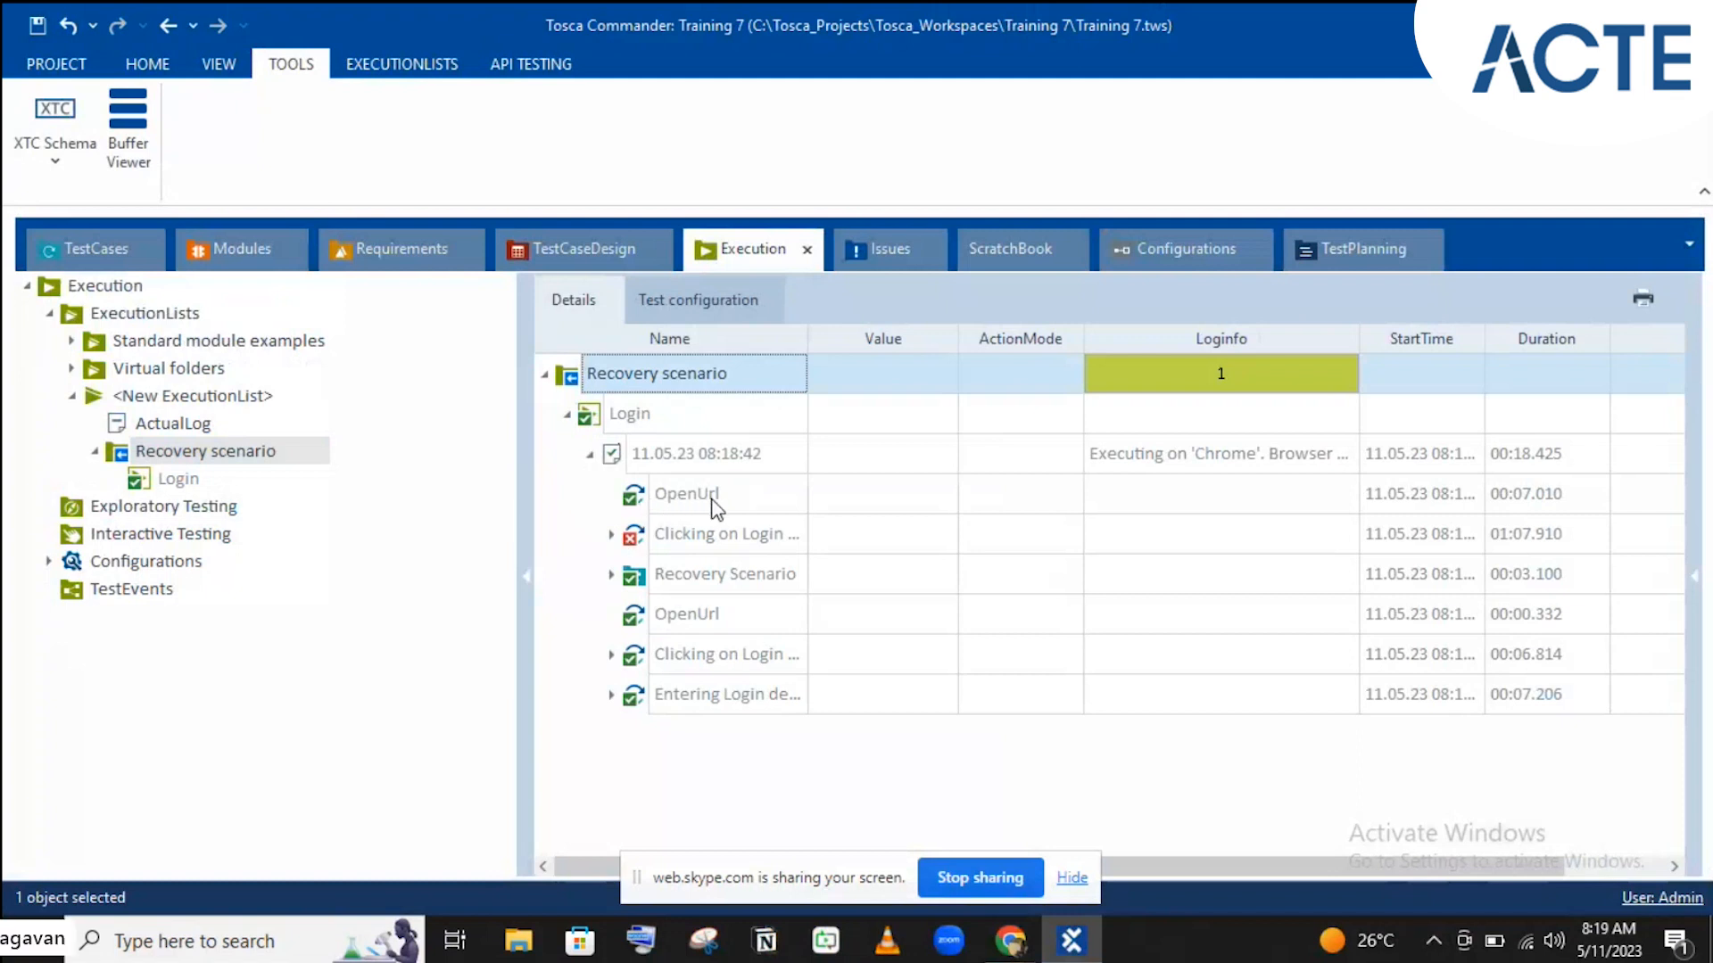
click(664, 536)
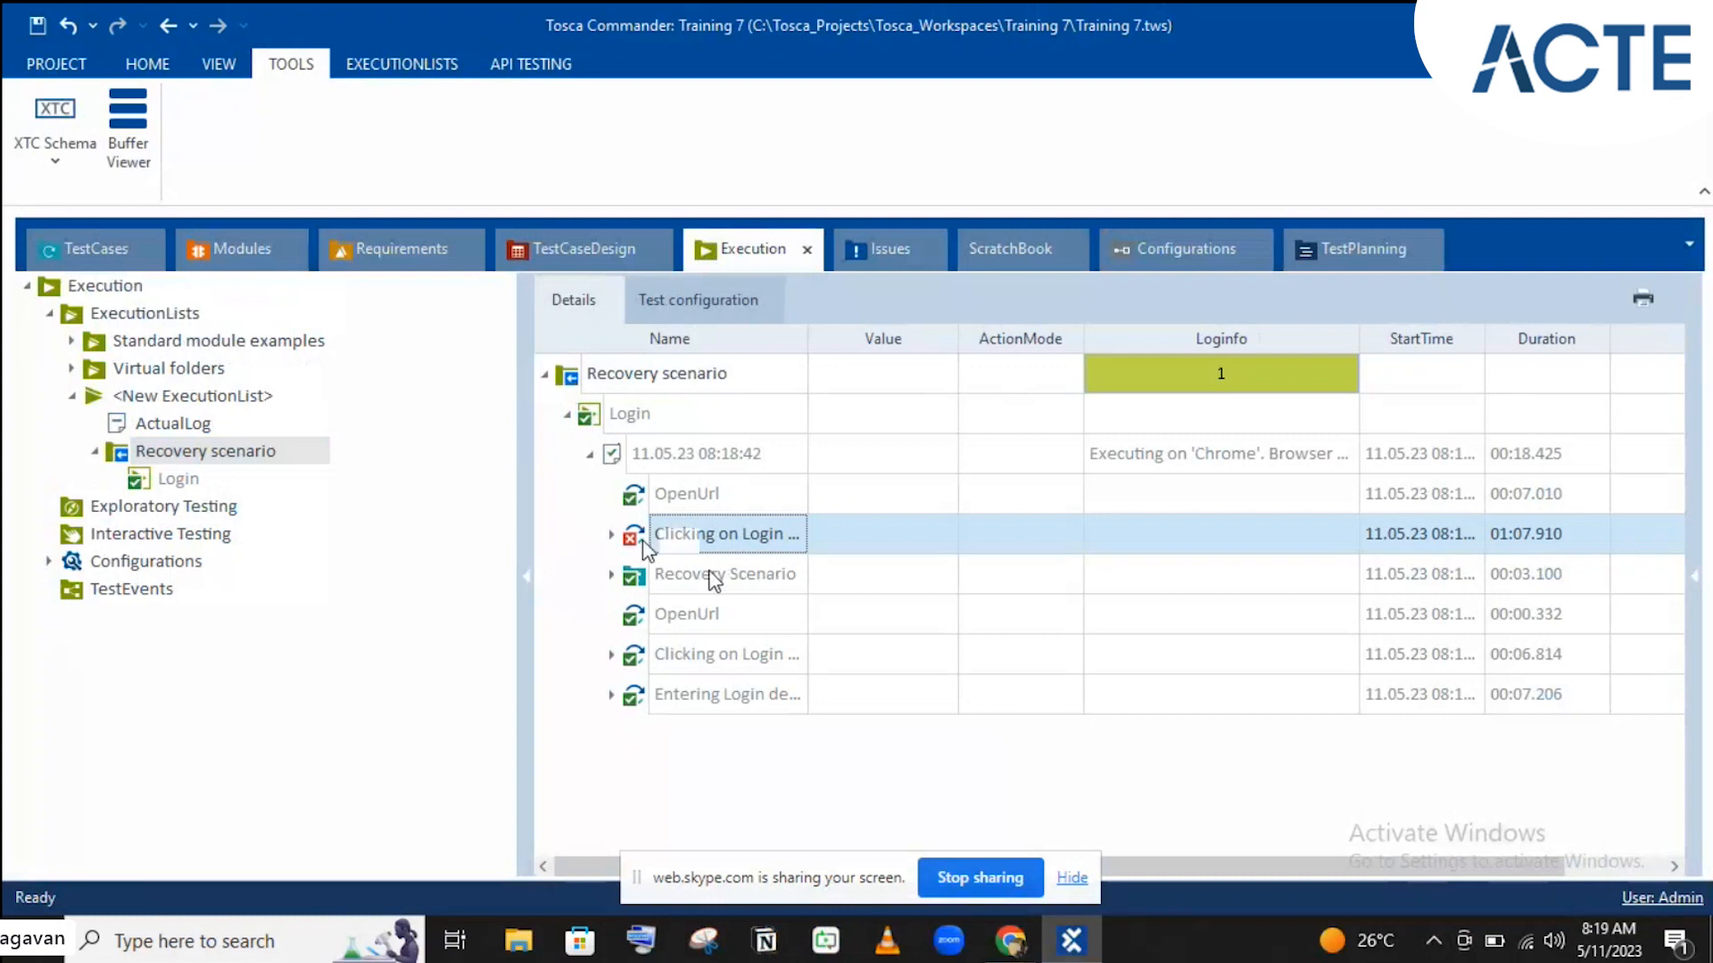
click(713, 578)
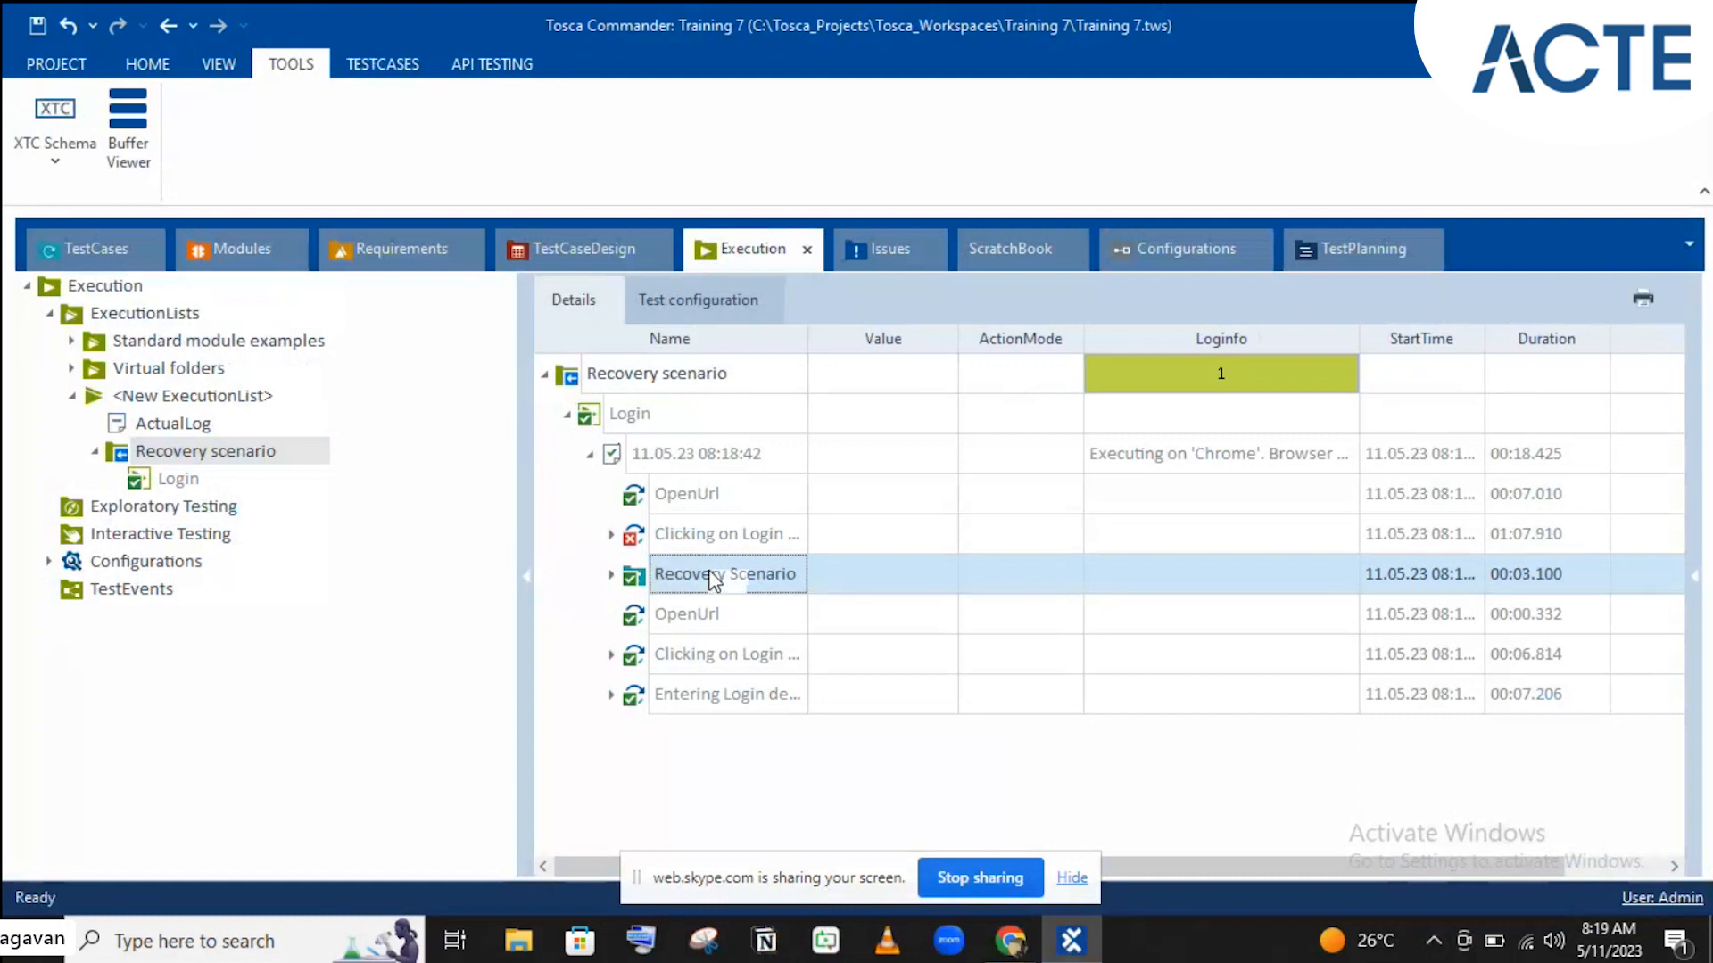
click(646, 628)
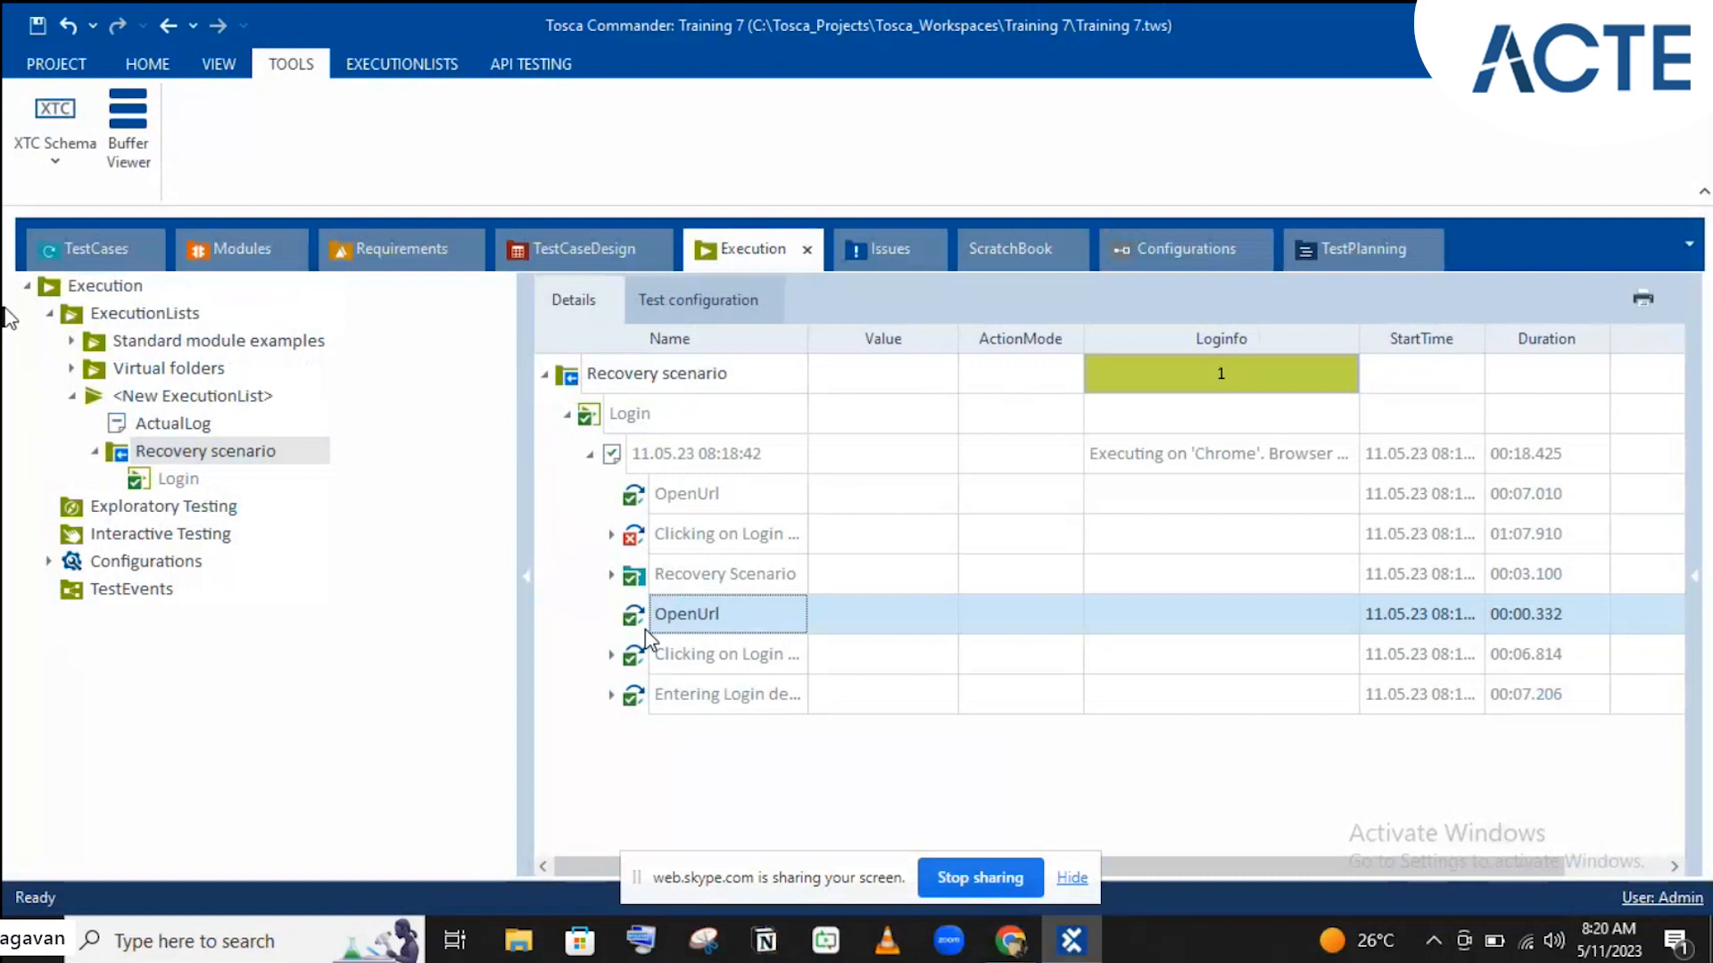
Step: Review the Login test case's Recovery Scenarios collection, its Clicking on Logout step, and the collection's available commands
click(51, 259)
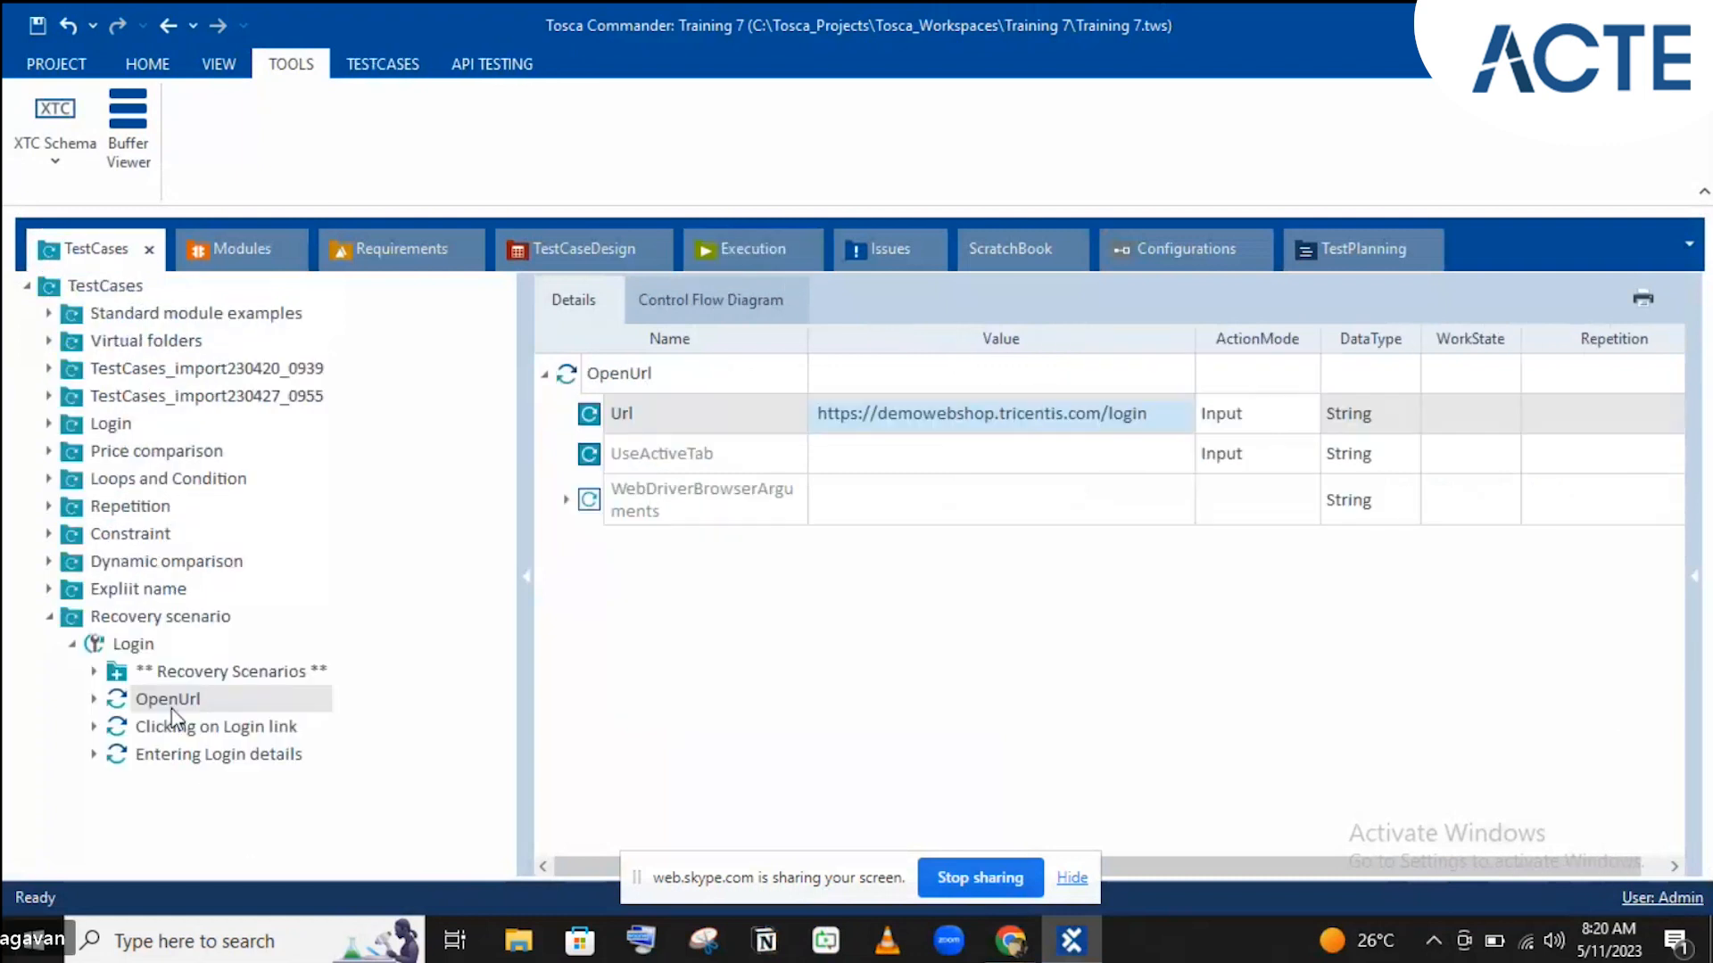
click(159, 676)
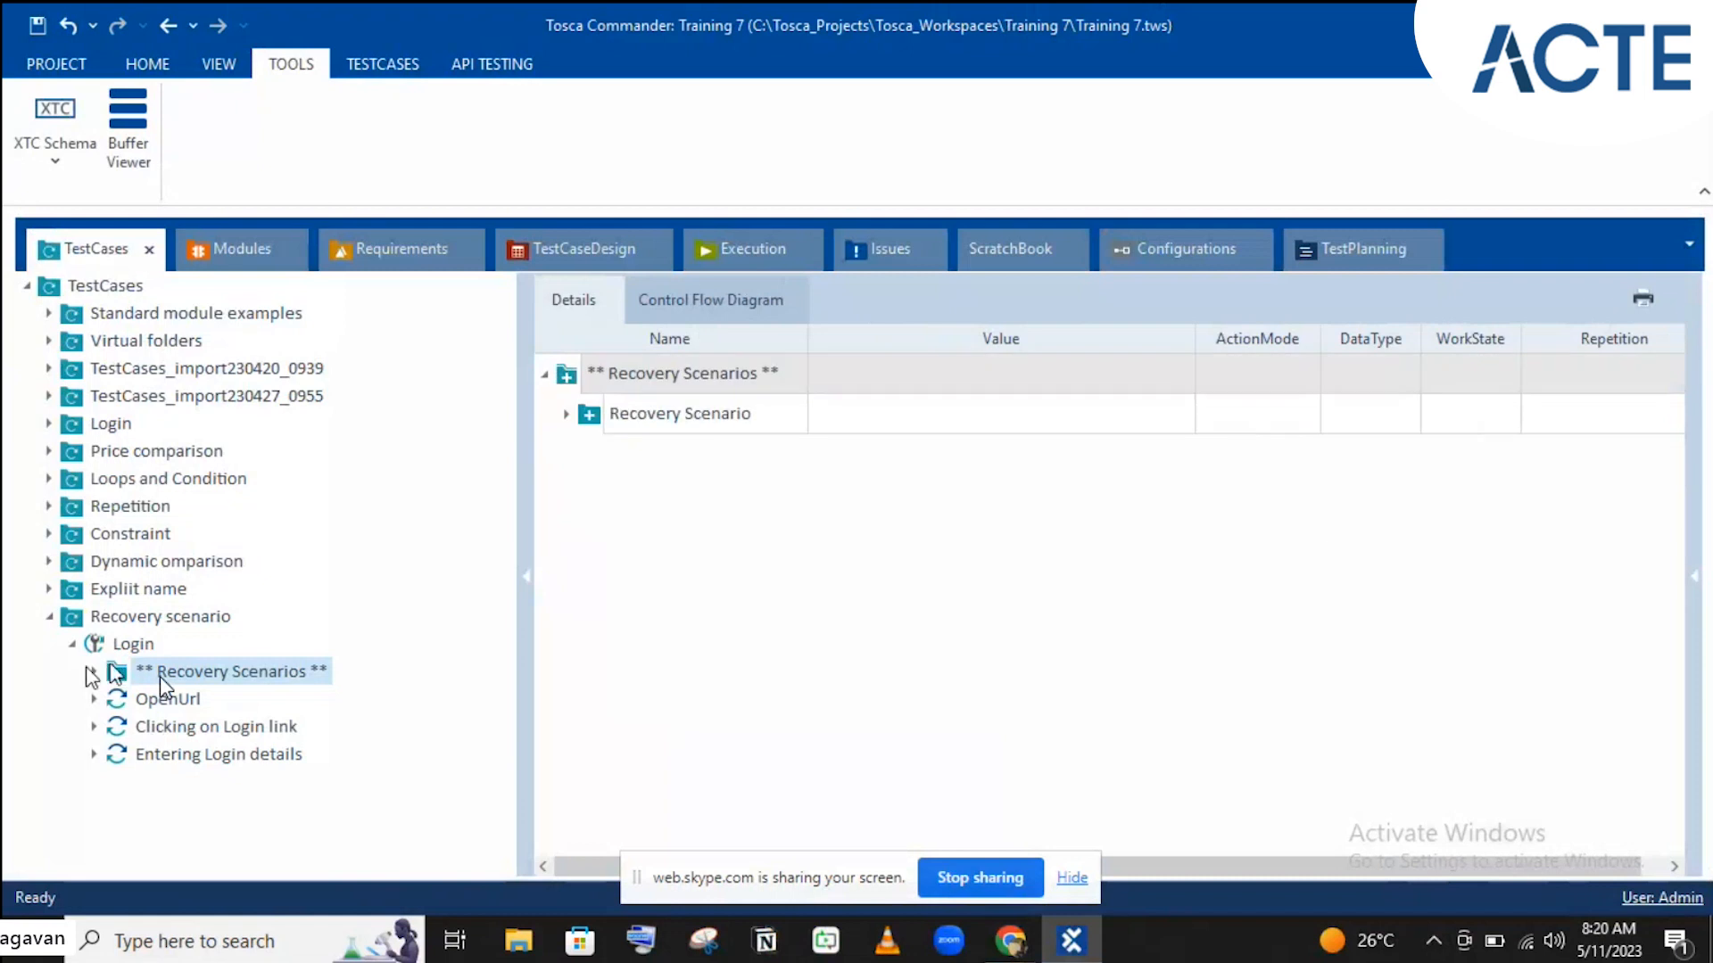
double_click(159, 676)
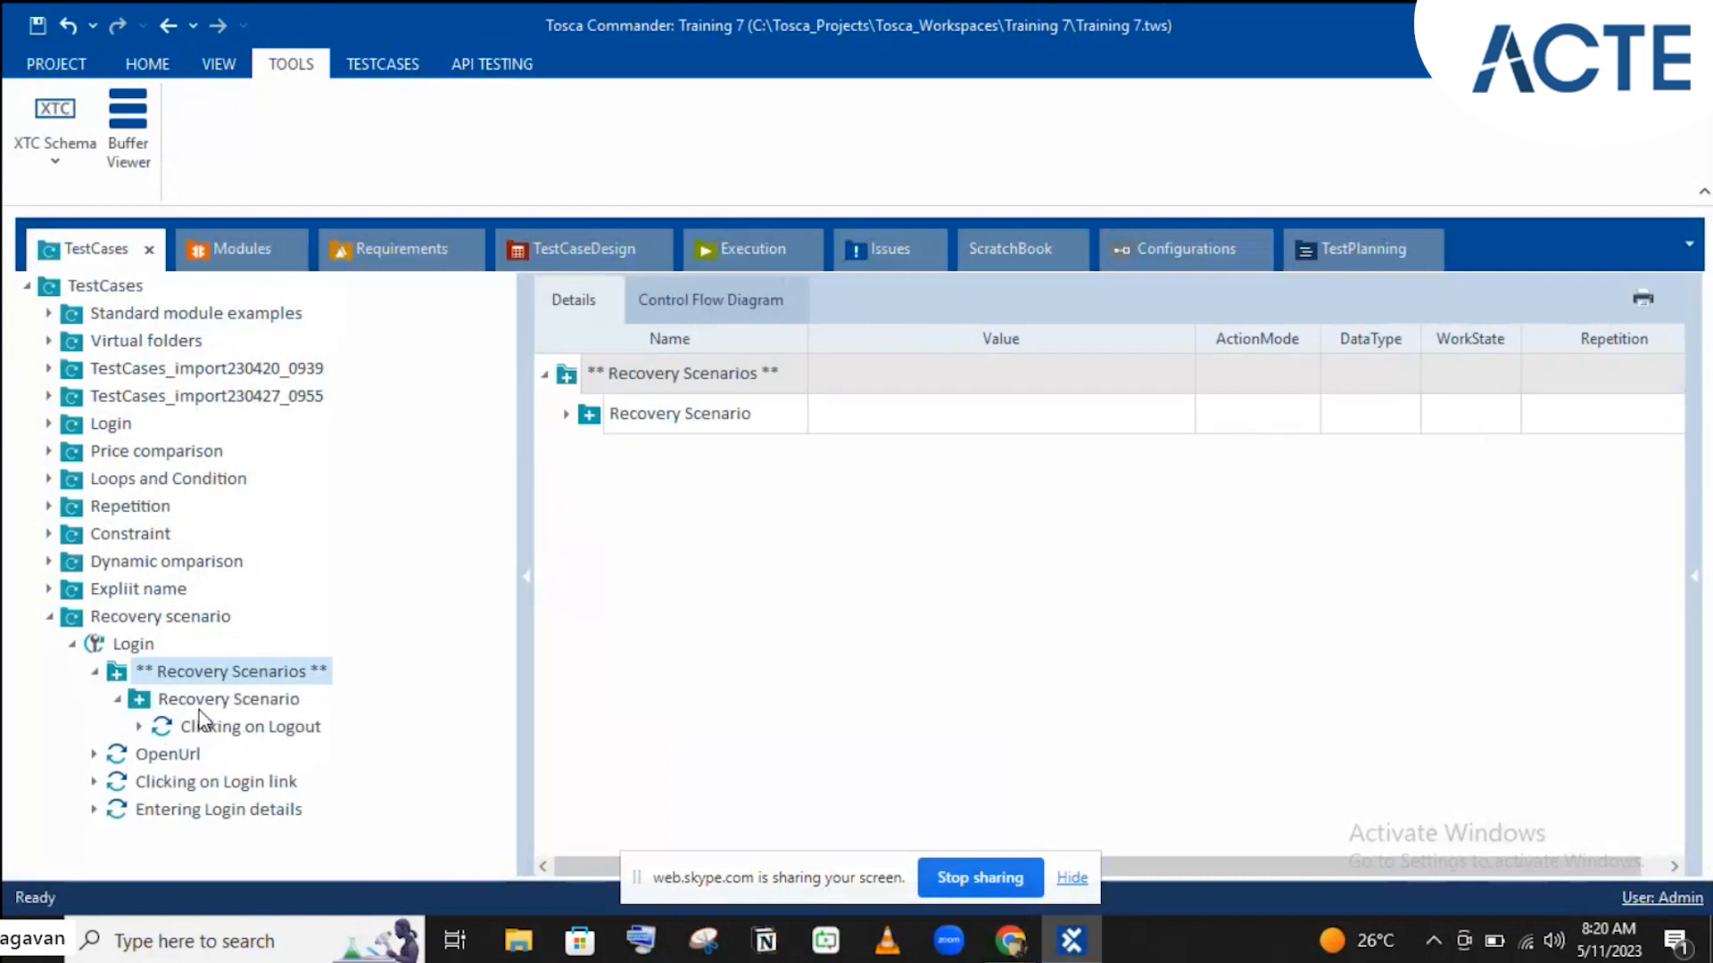
click(207, 703)
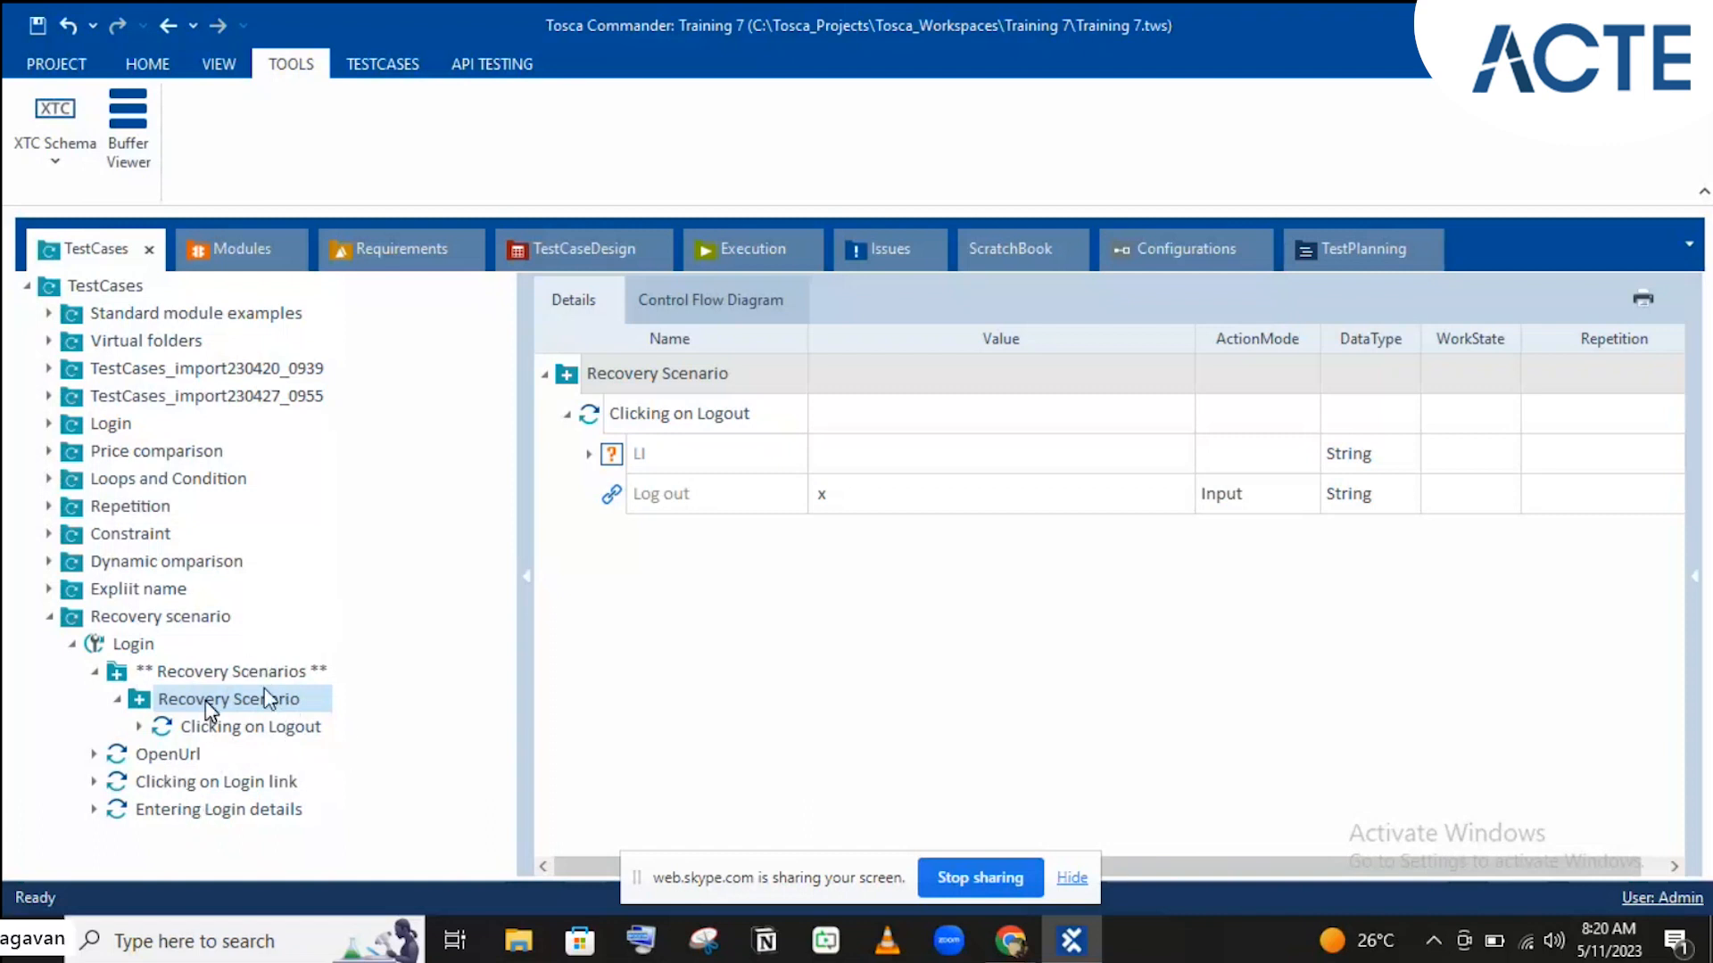
click(233, 671)
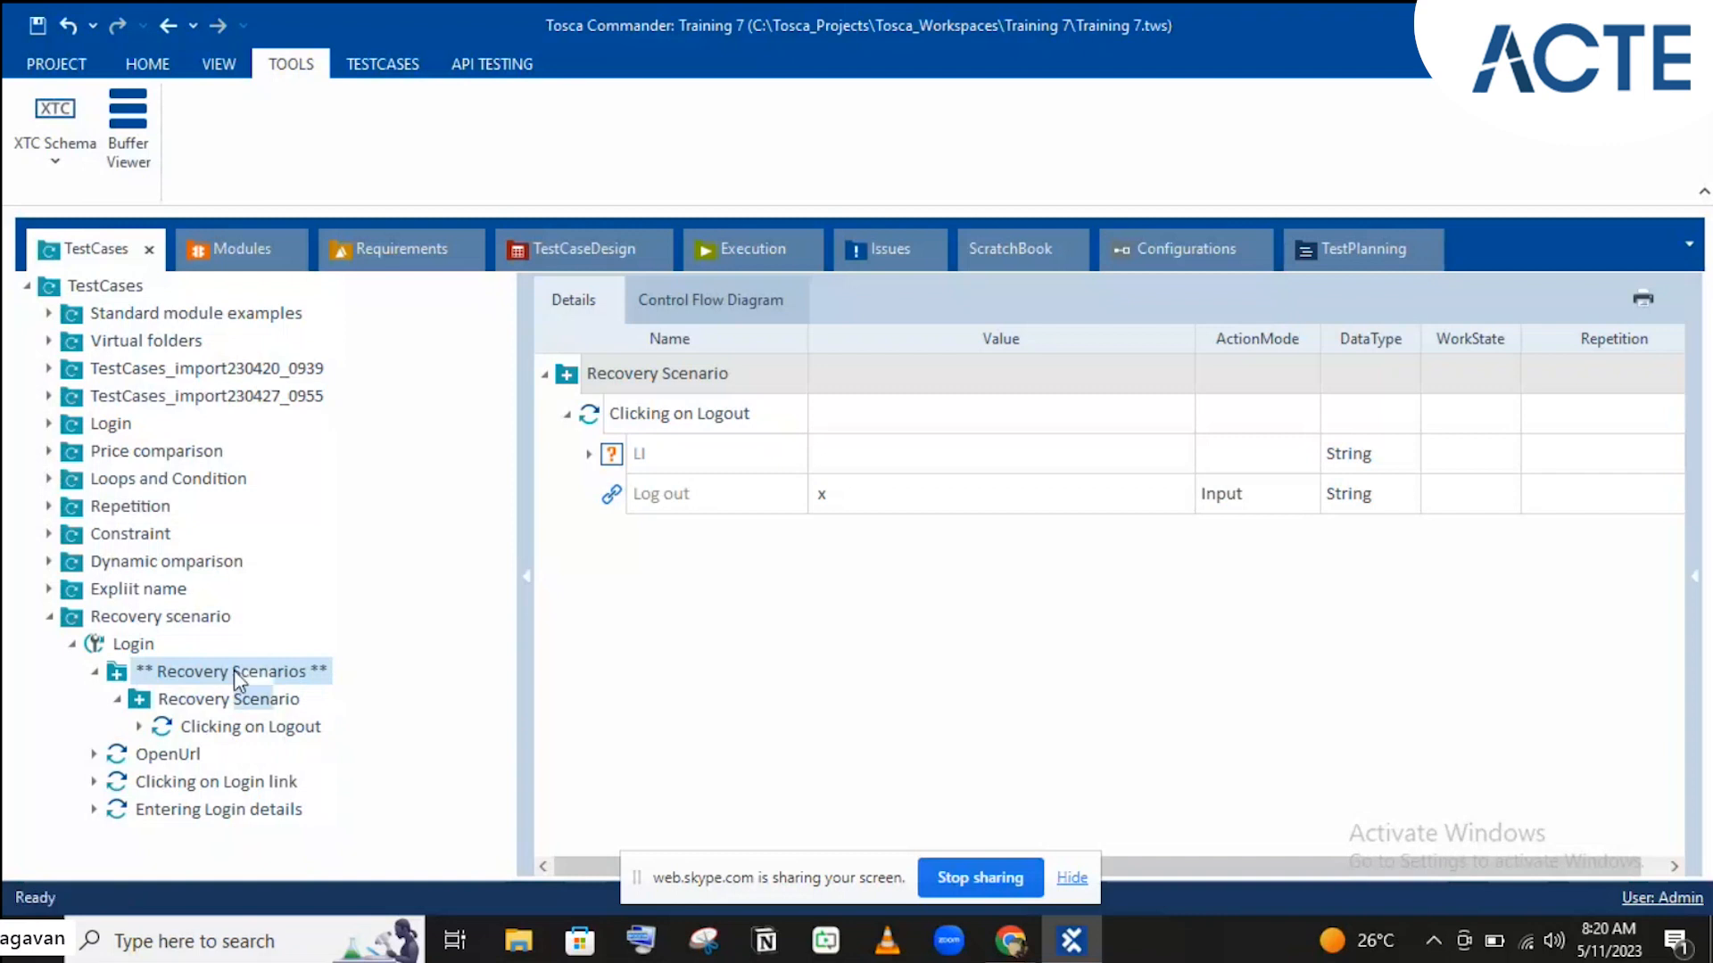
right_click(234, 671)
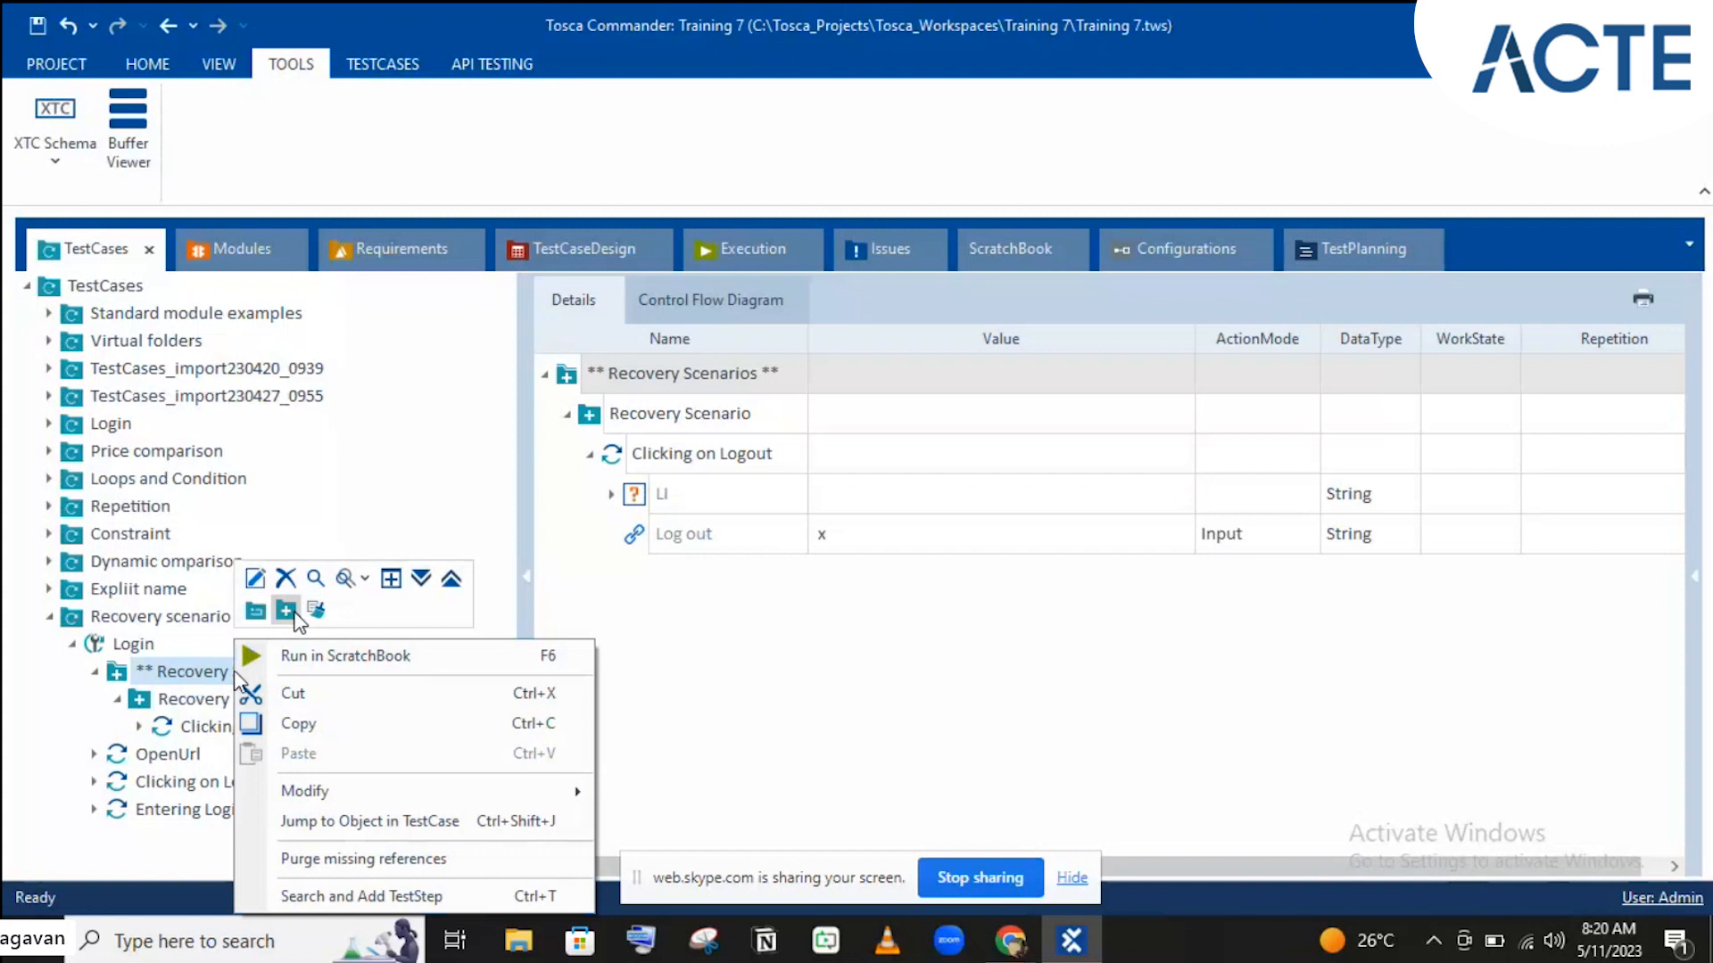
Step: Search for "close" and add the standard Html CloseBrowser module as a test step in the Login test case's Recovery Scenario
click(225, 700)
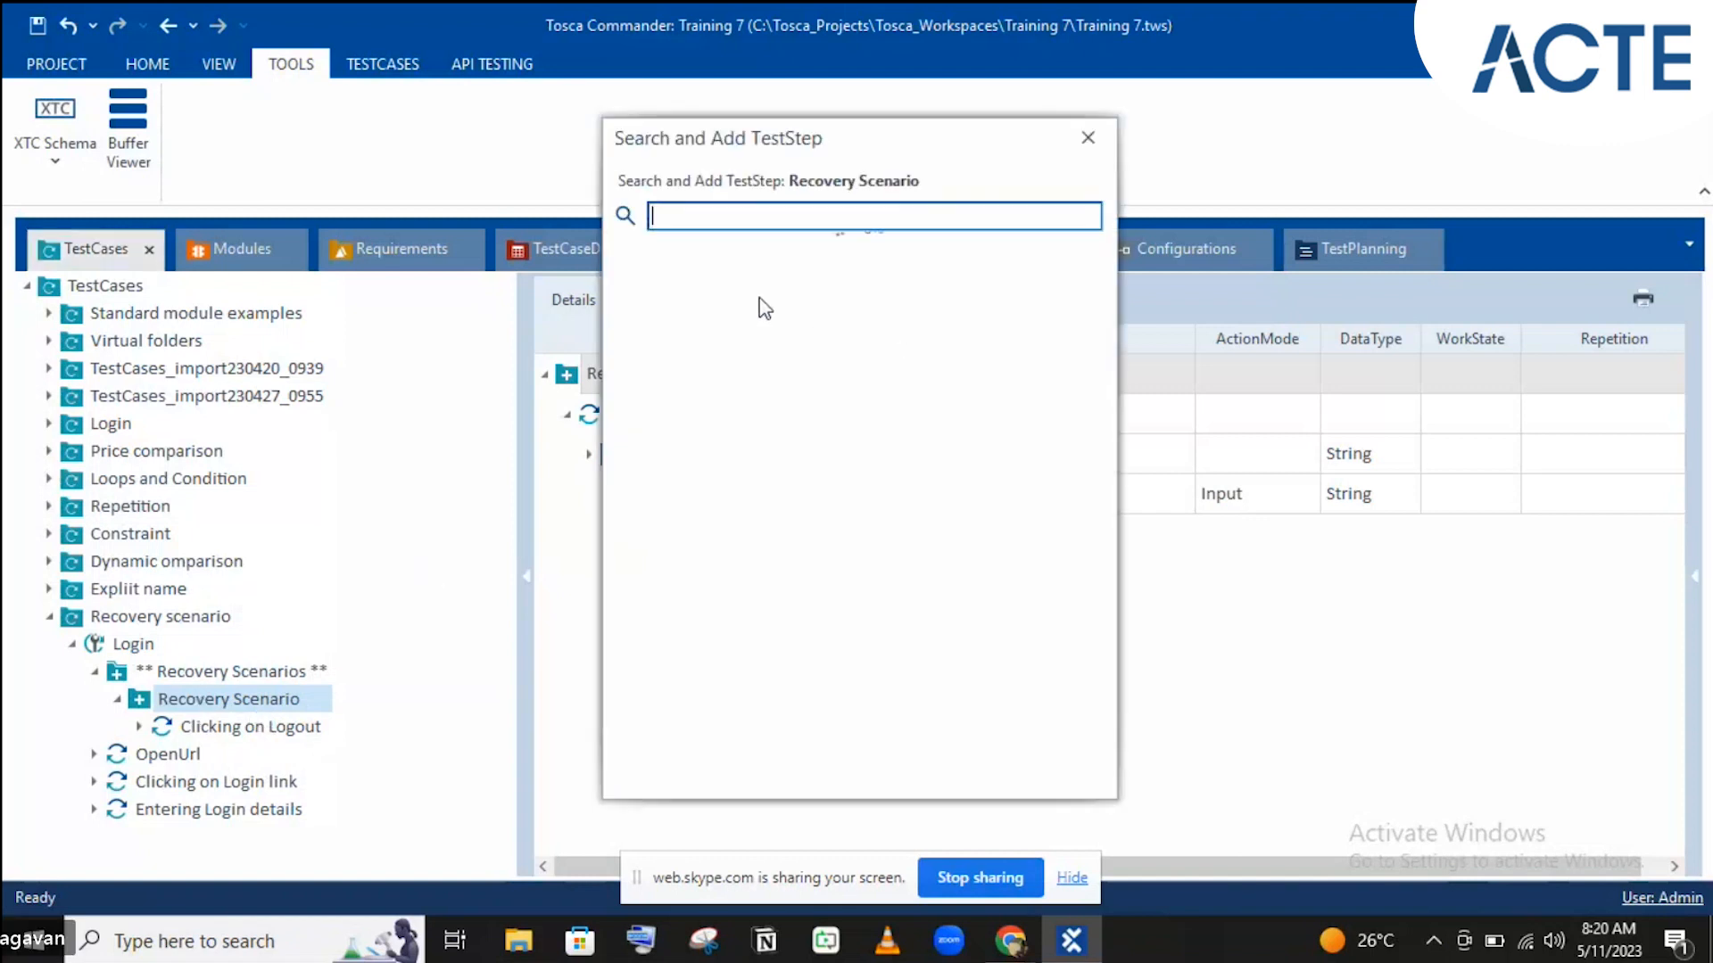
text(close)
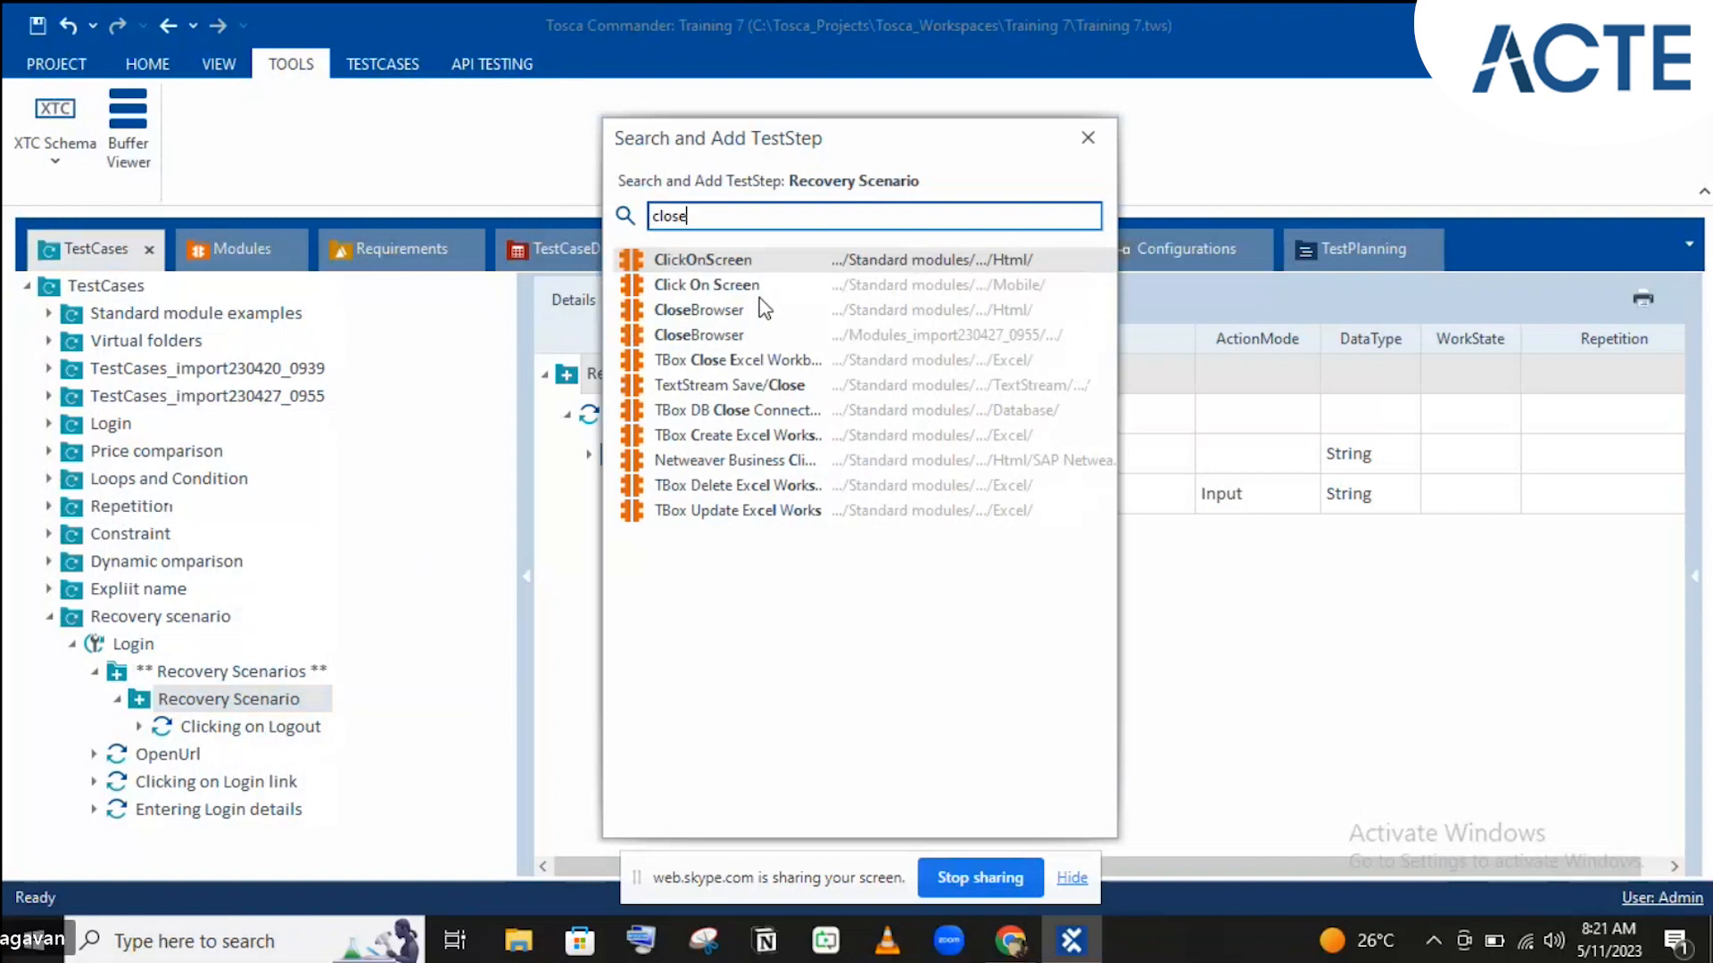
click(758, 309)
double_click(733, 321)
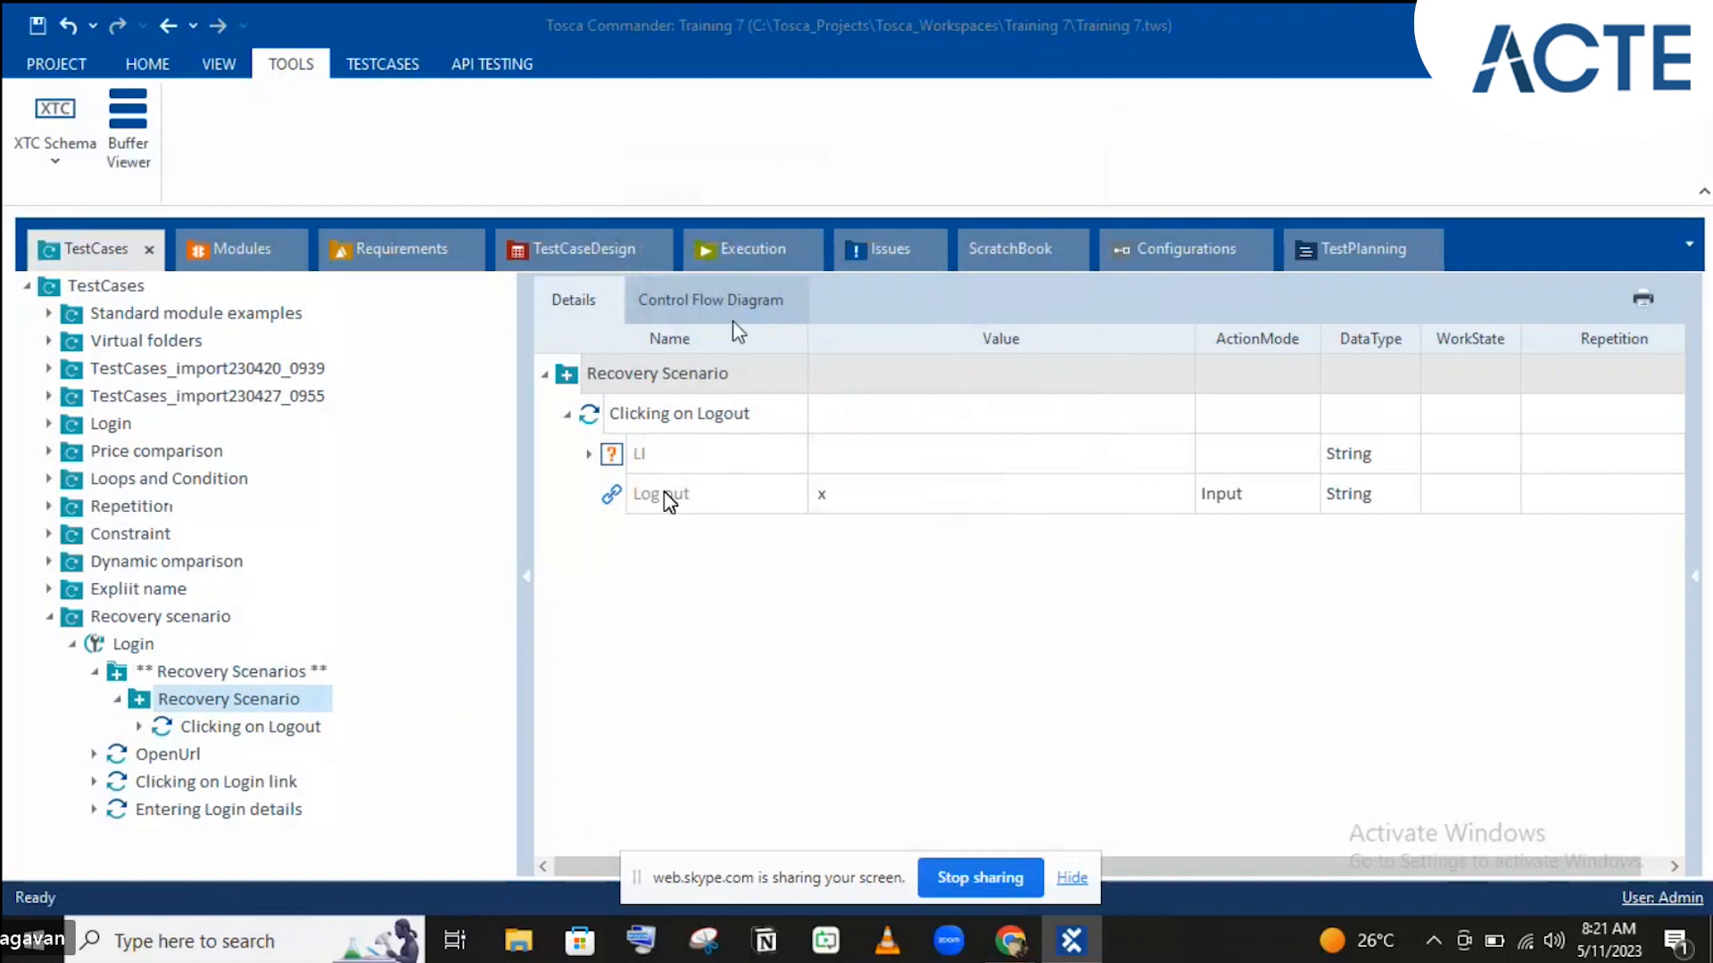
Step: Set the Title value of the CloseBrowser recovery step to Demo*
click(892, 382)
text(Demo)
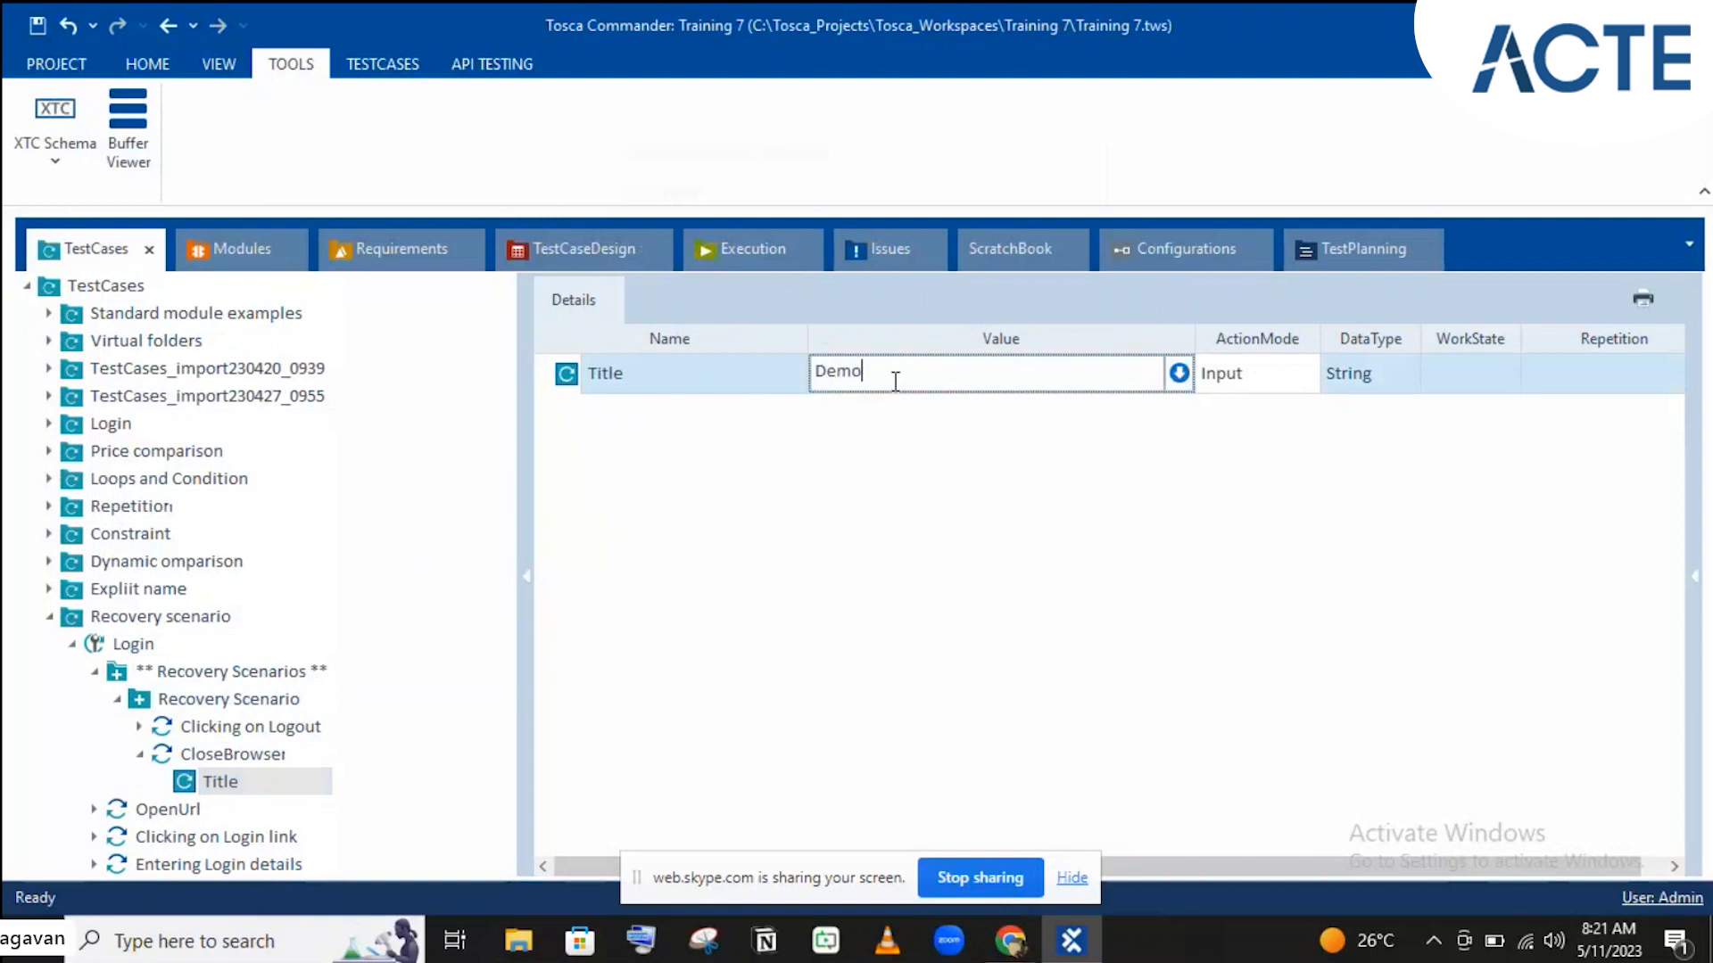
text(*)
key(Return)
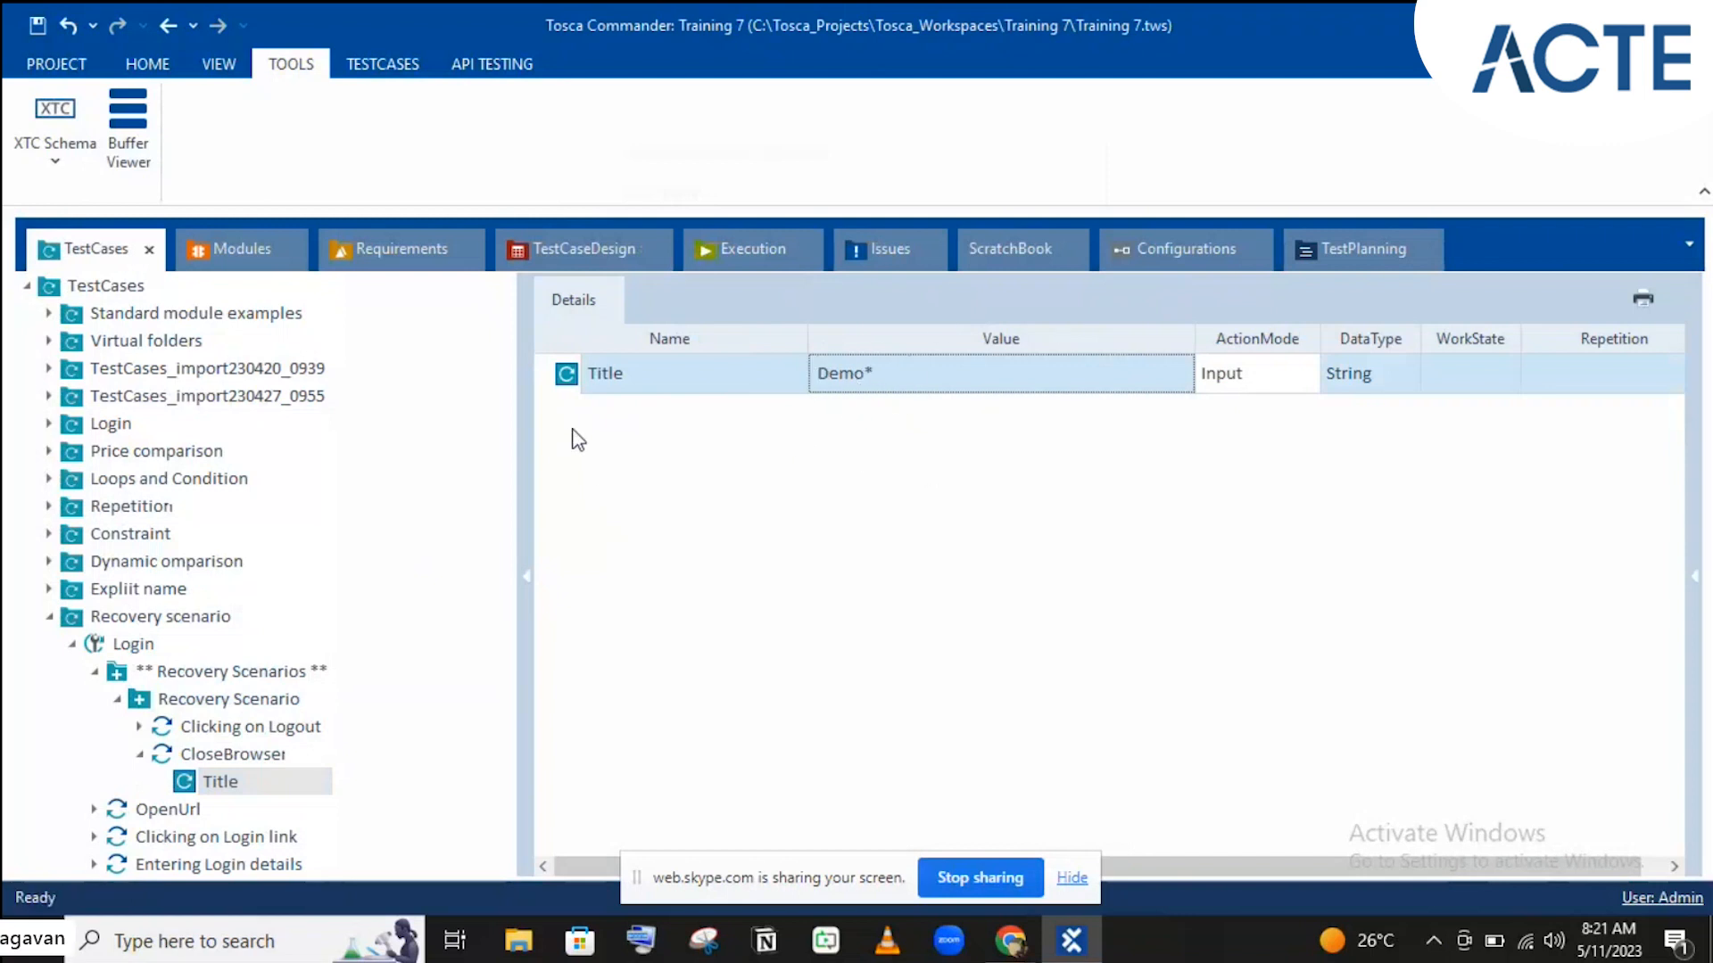
click(140, 755)
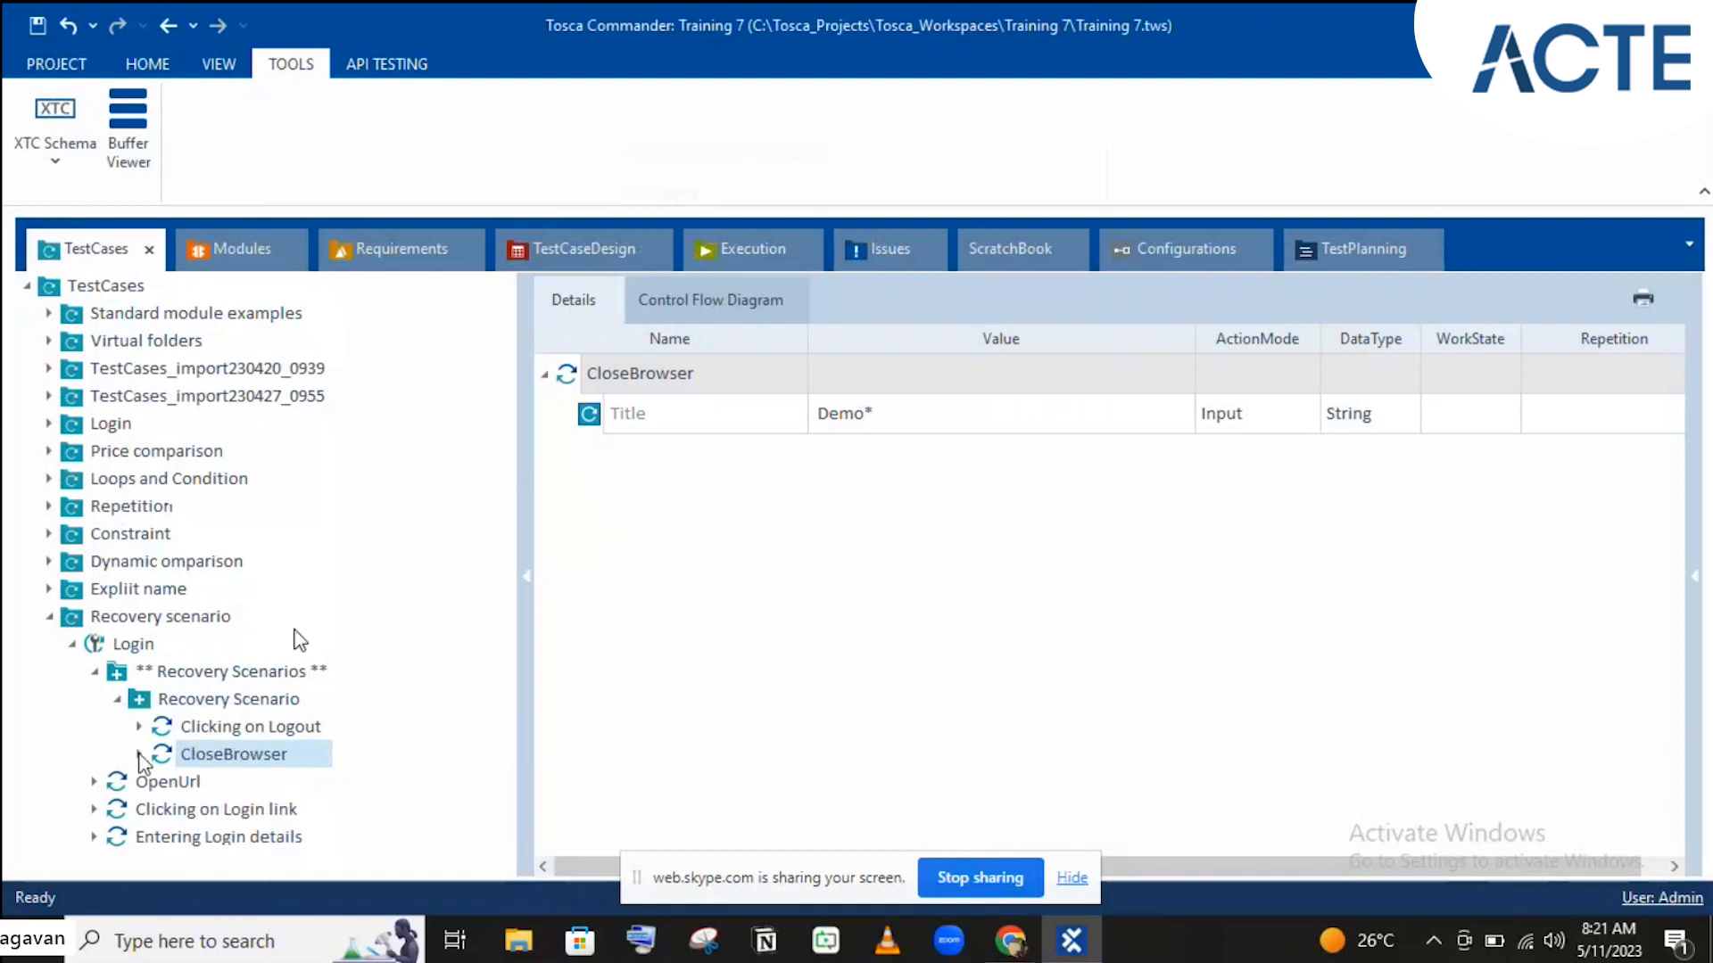
Step: Create a second recovery scenario with its default name in the Login test case's Recovery Scenarios collection, with the object properties displayed
click(1690, 579)
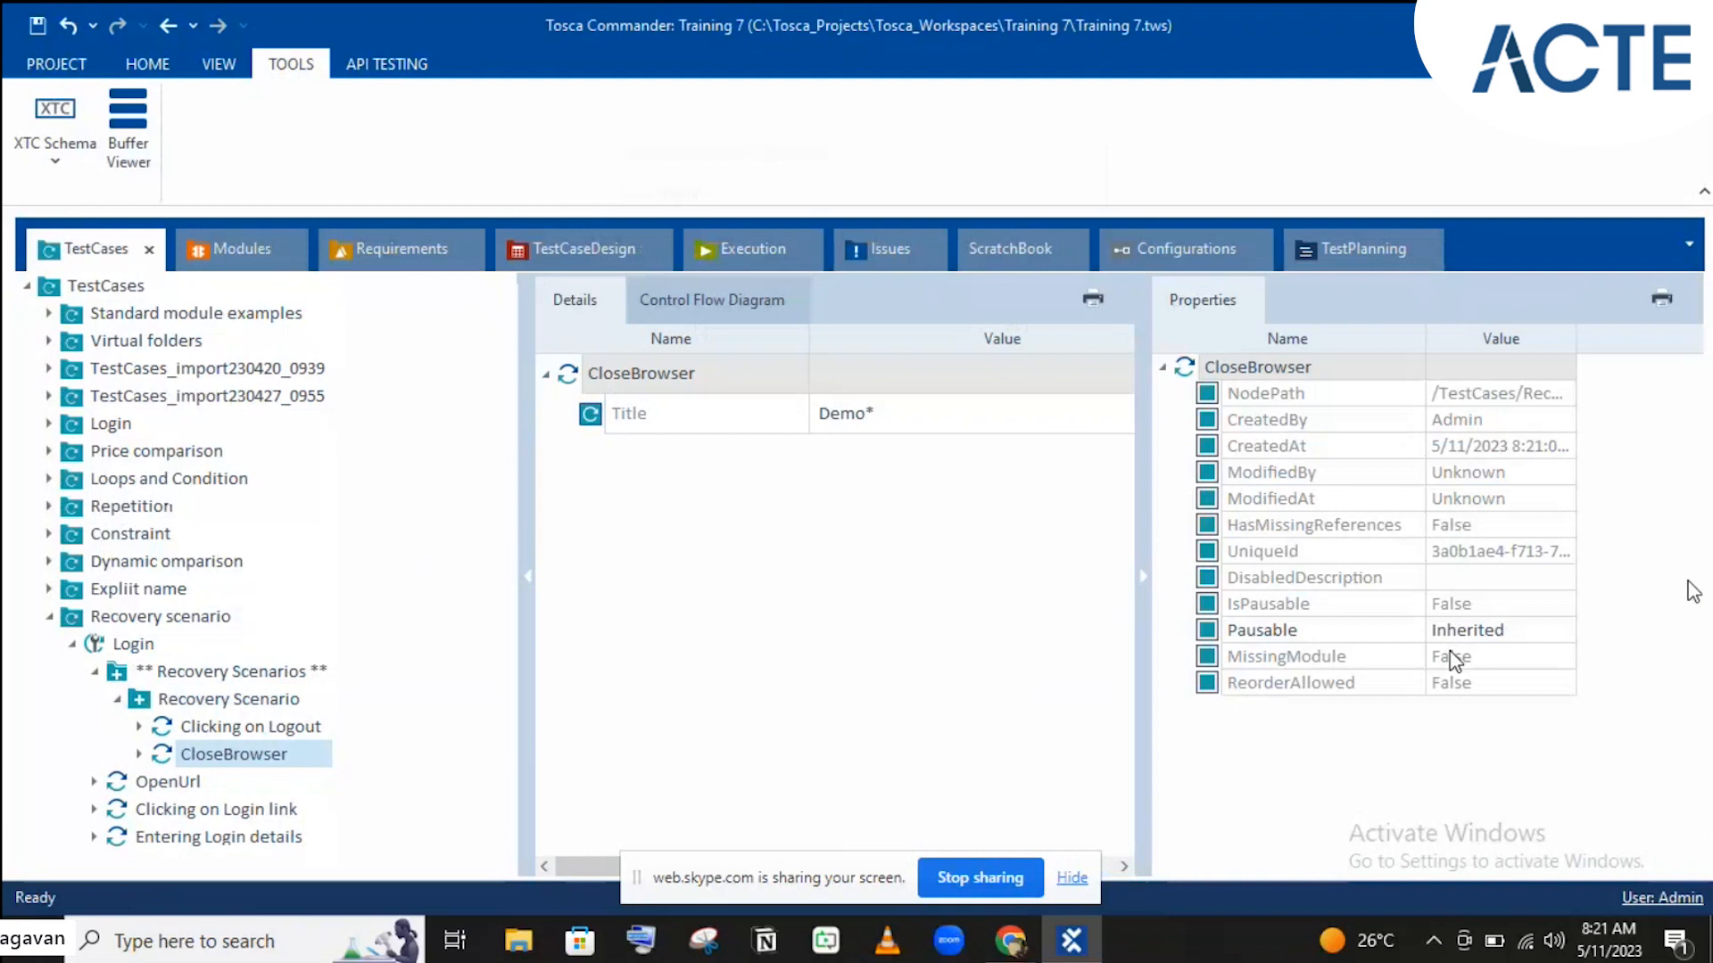
click(268, 701)
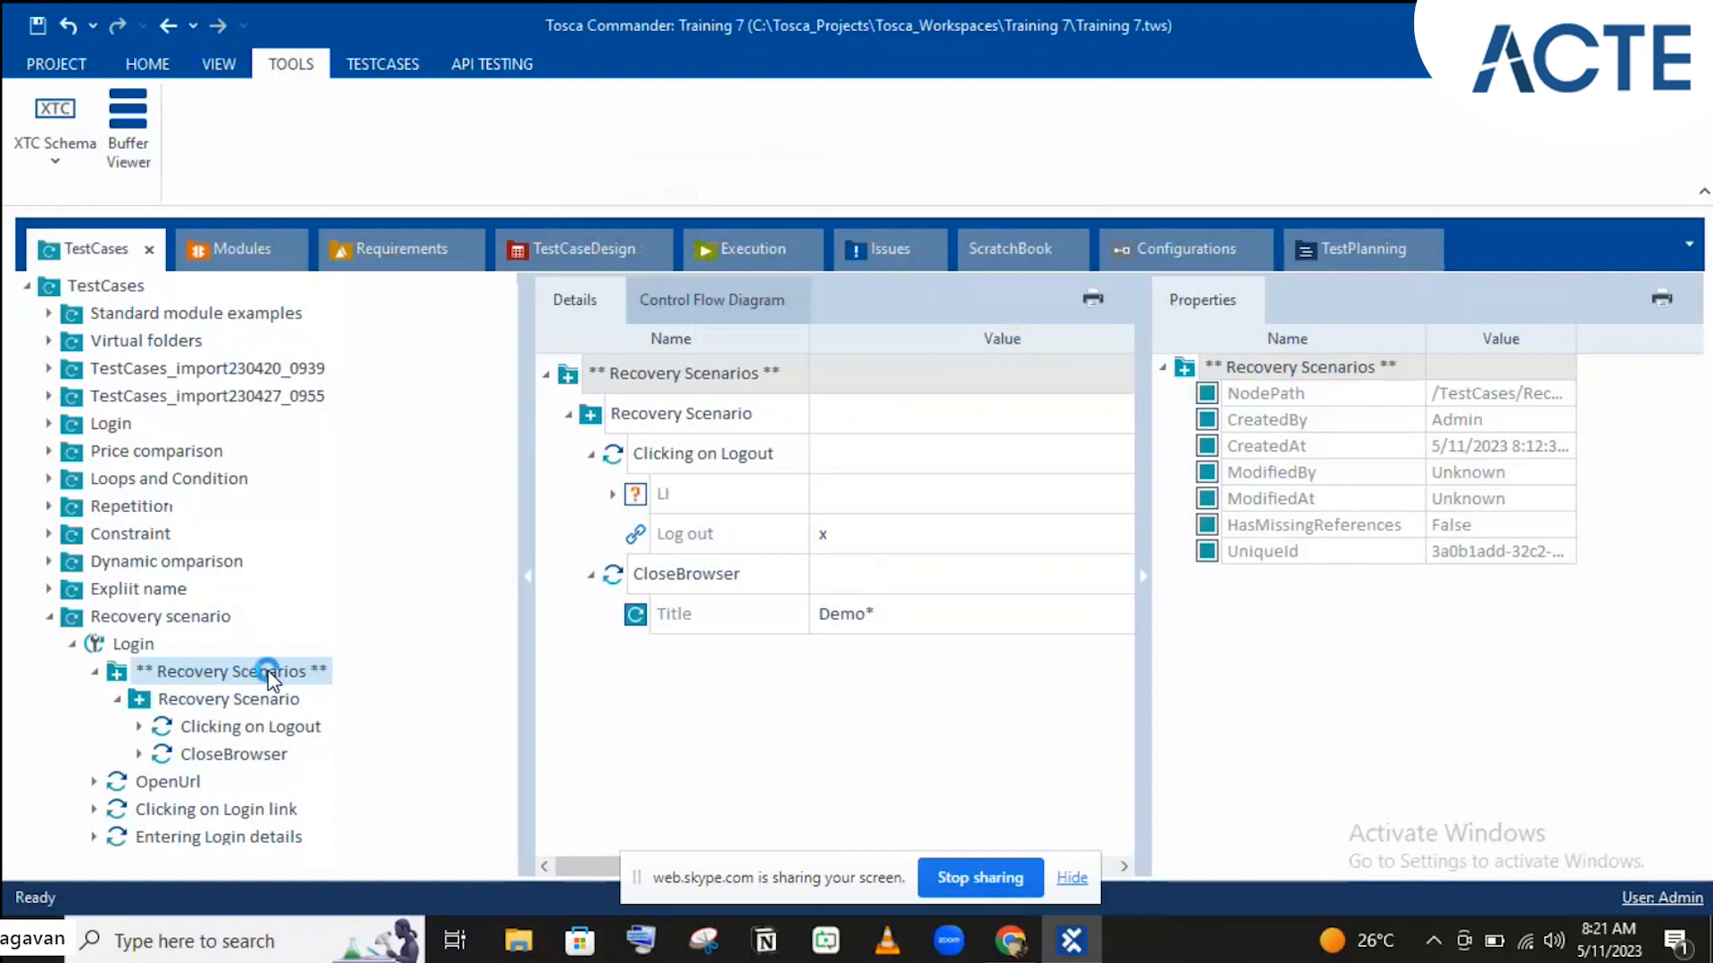
right_click(267, 671)
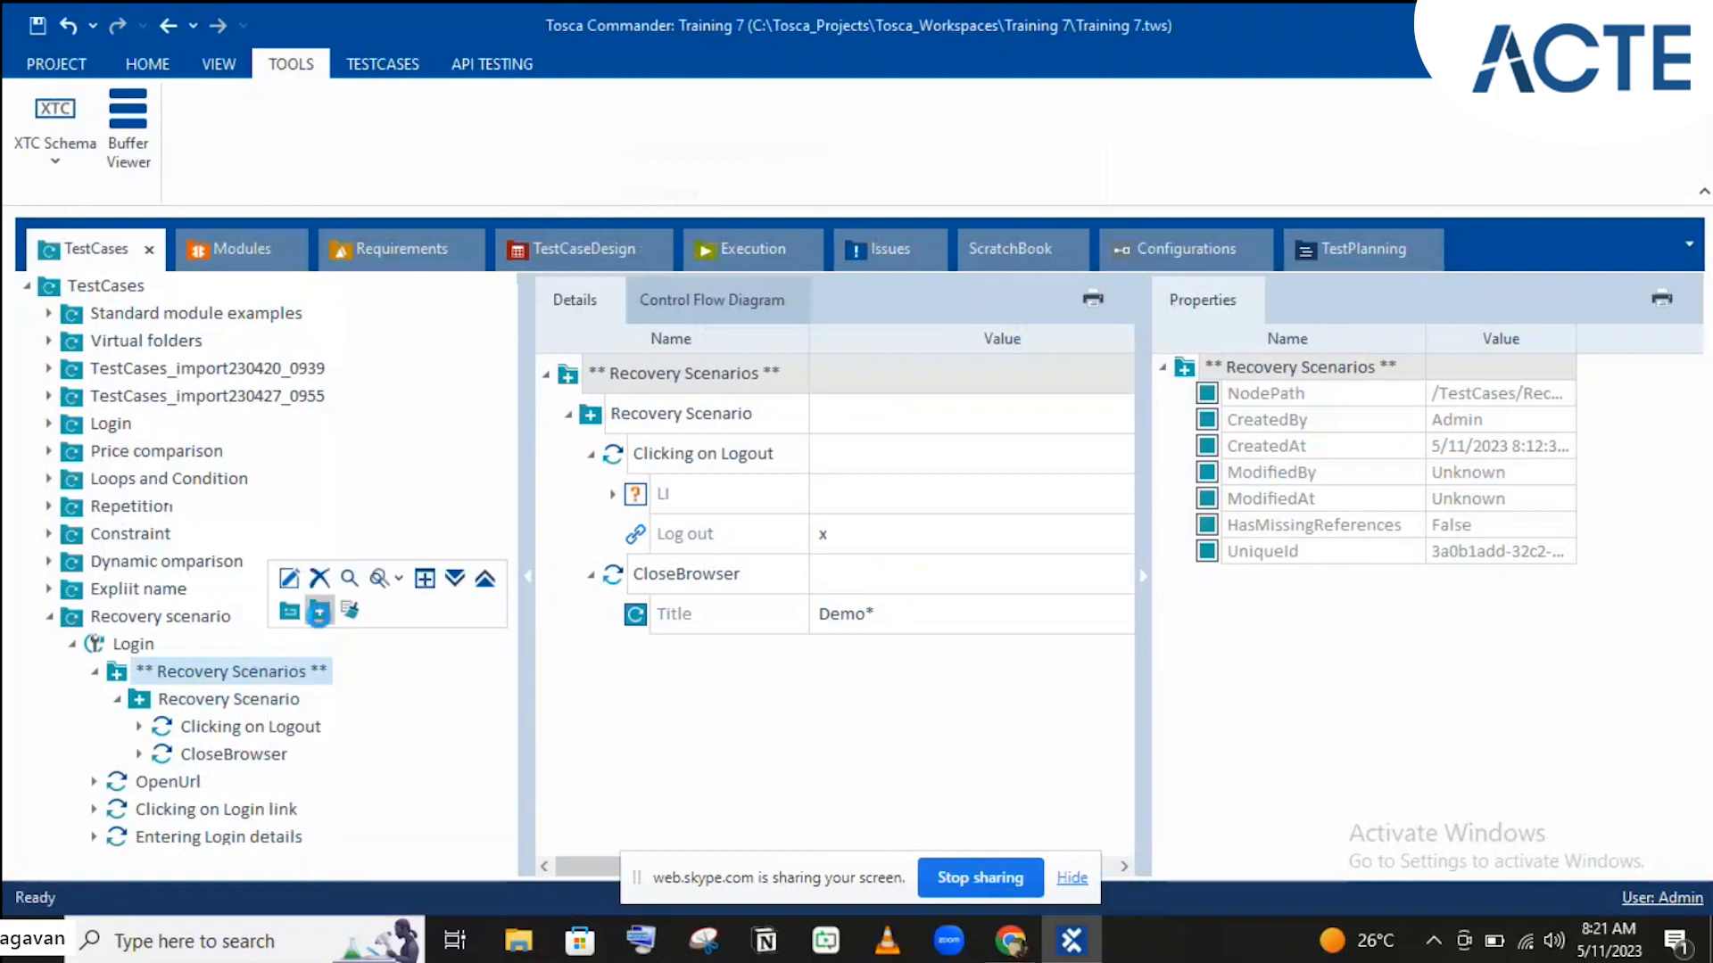
click(319, 615)
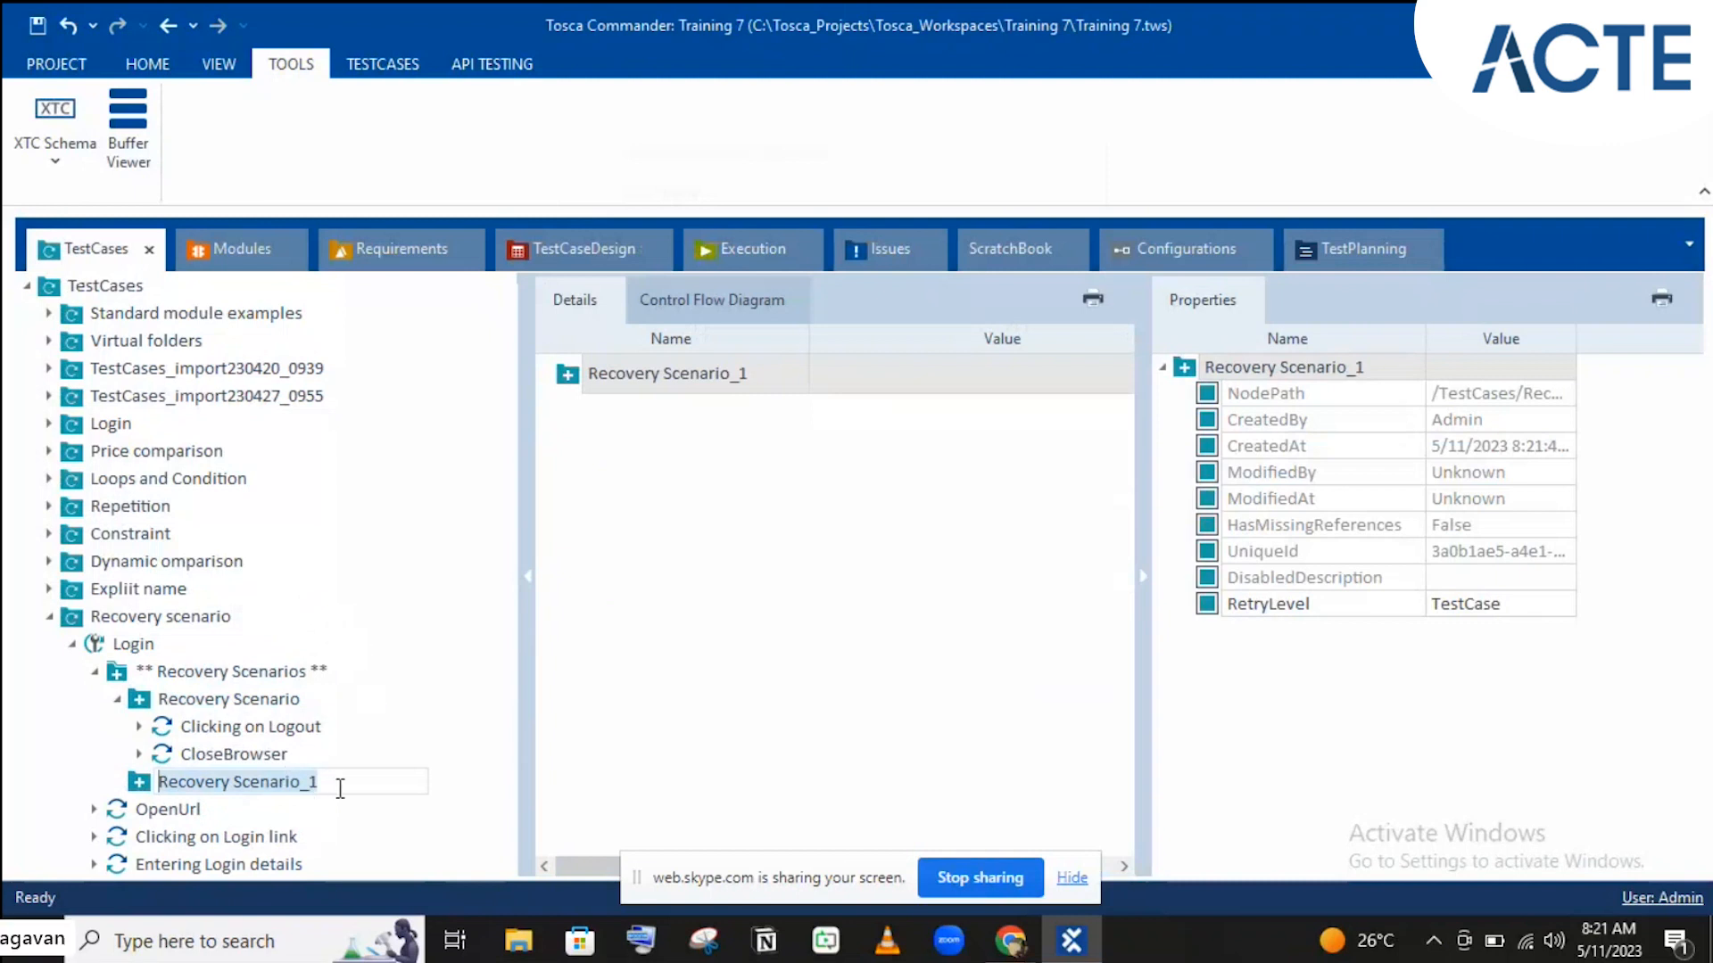
key(Return)
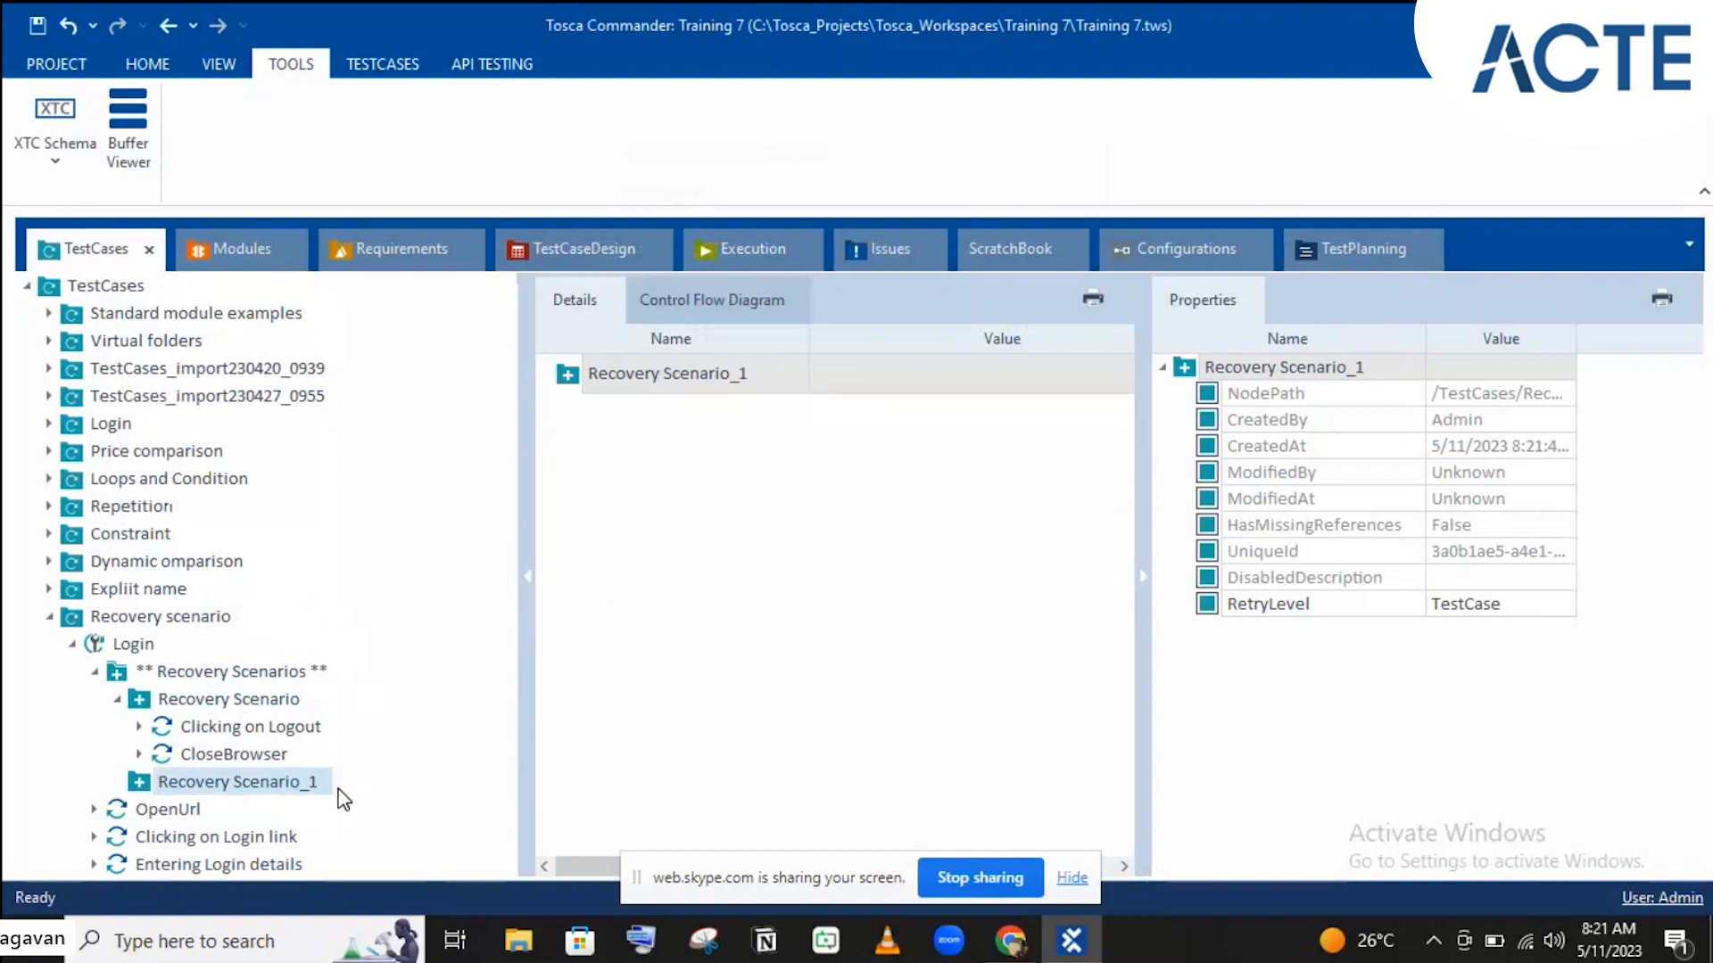
Step: Copy the CloseBrowser step from the first recovery scenario into Recovery Scenario_1 and collapse the first scenario's steps
click(282, 760)
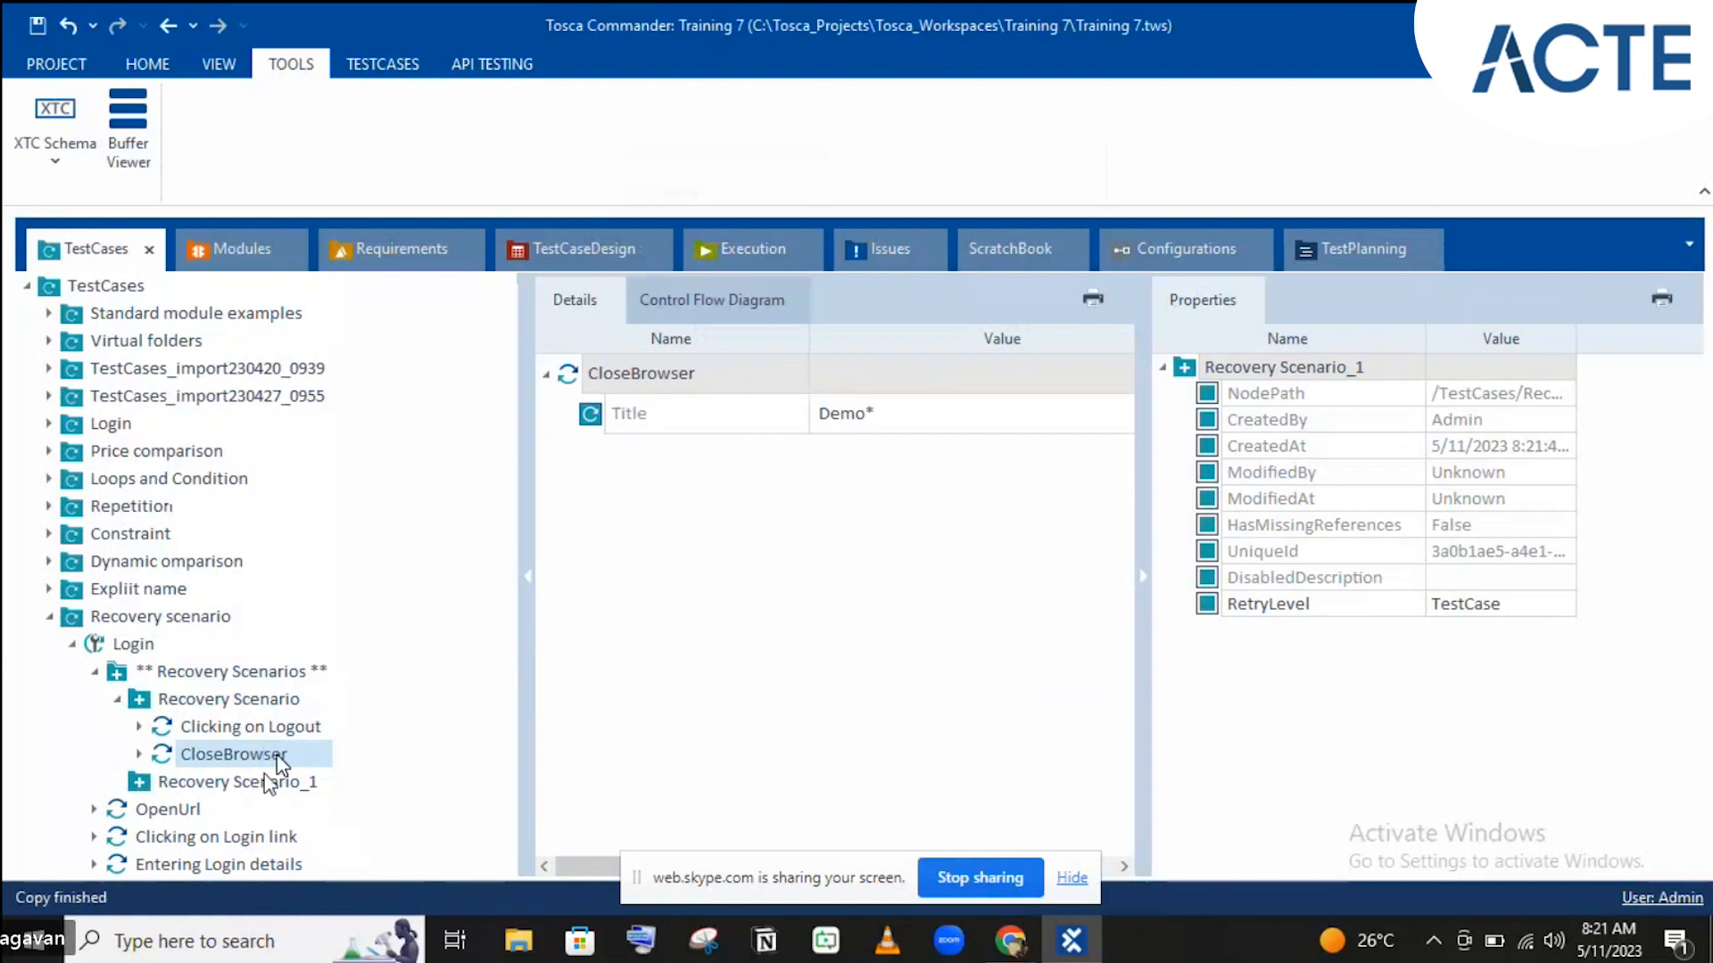
click(259, 785)
key(ctrl+v)
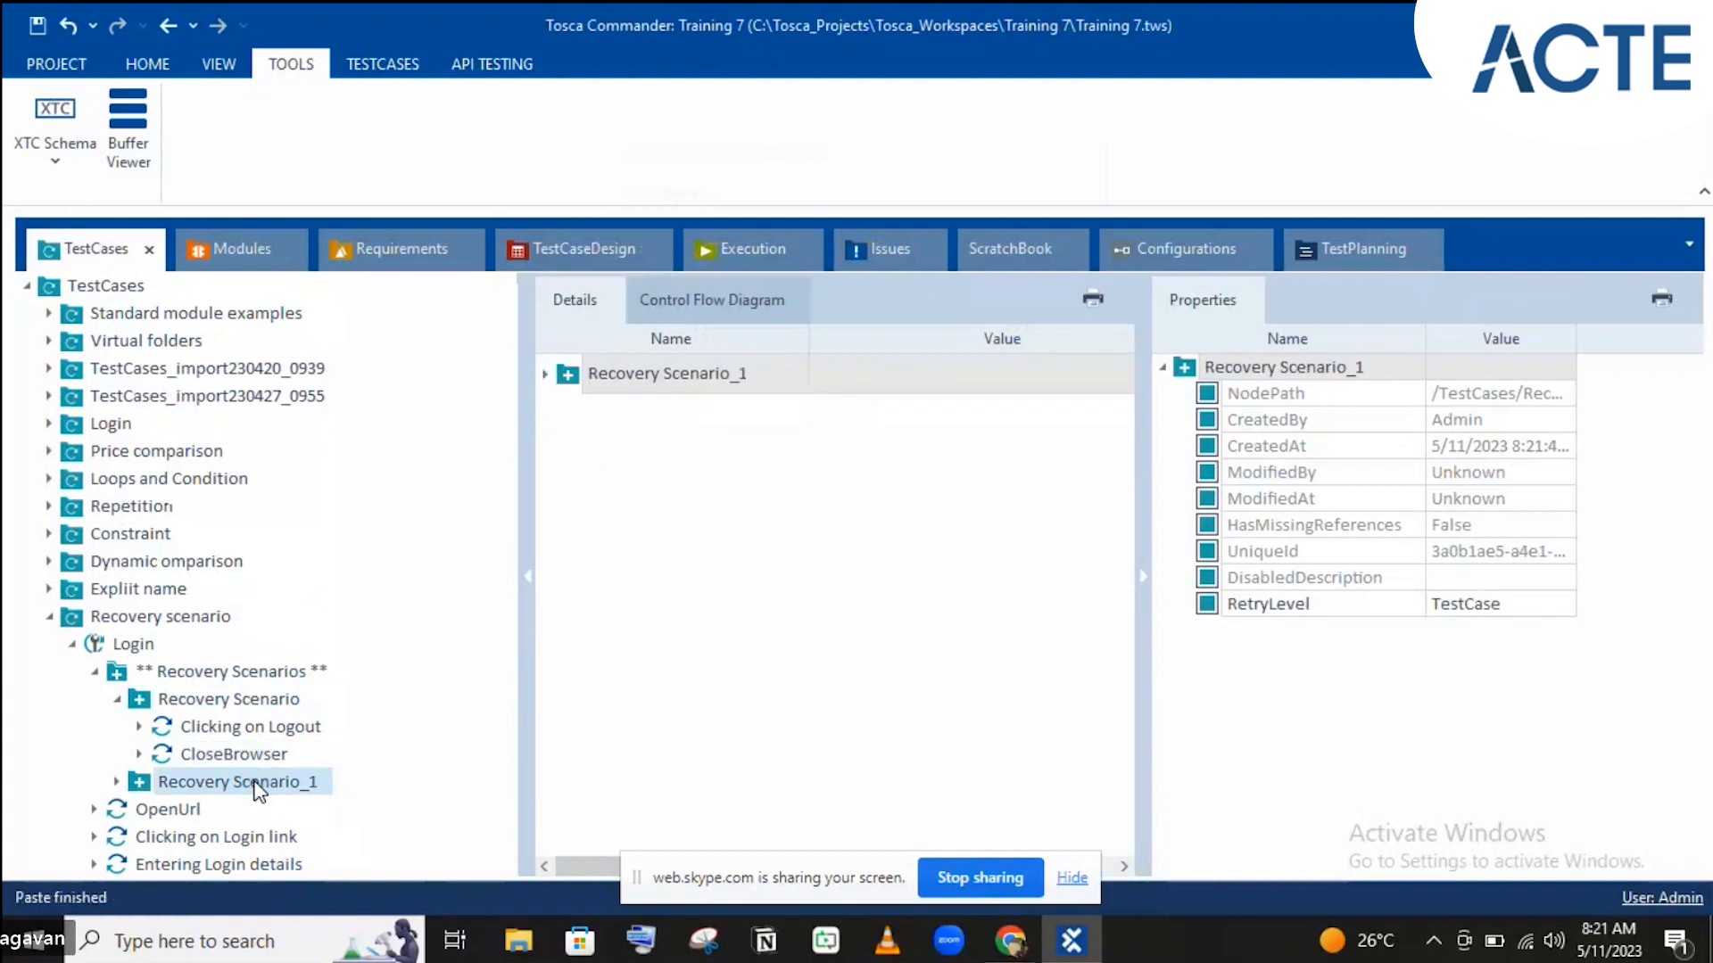
click(117, 783)
click(118, 783)
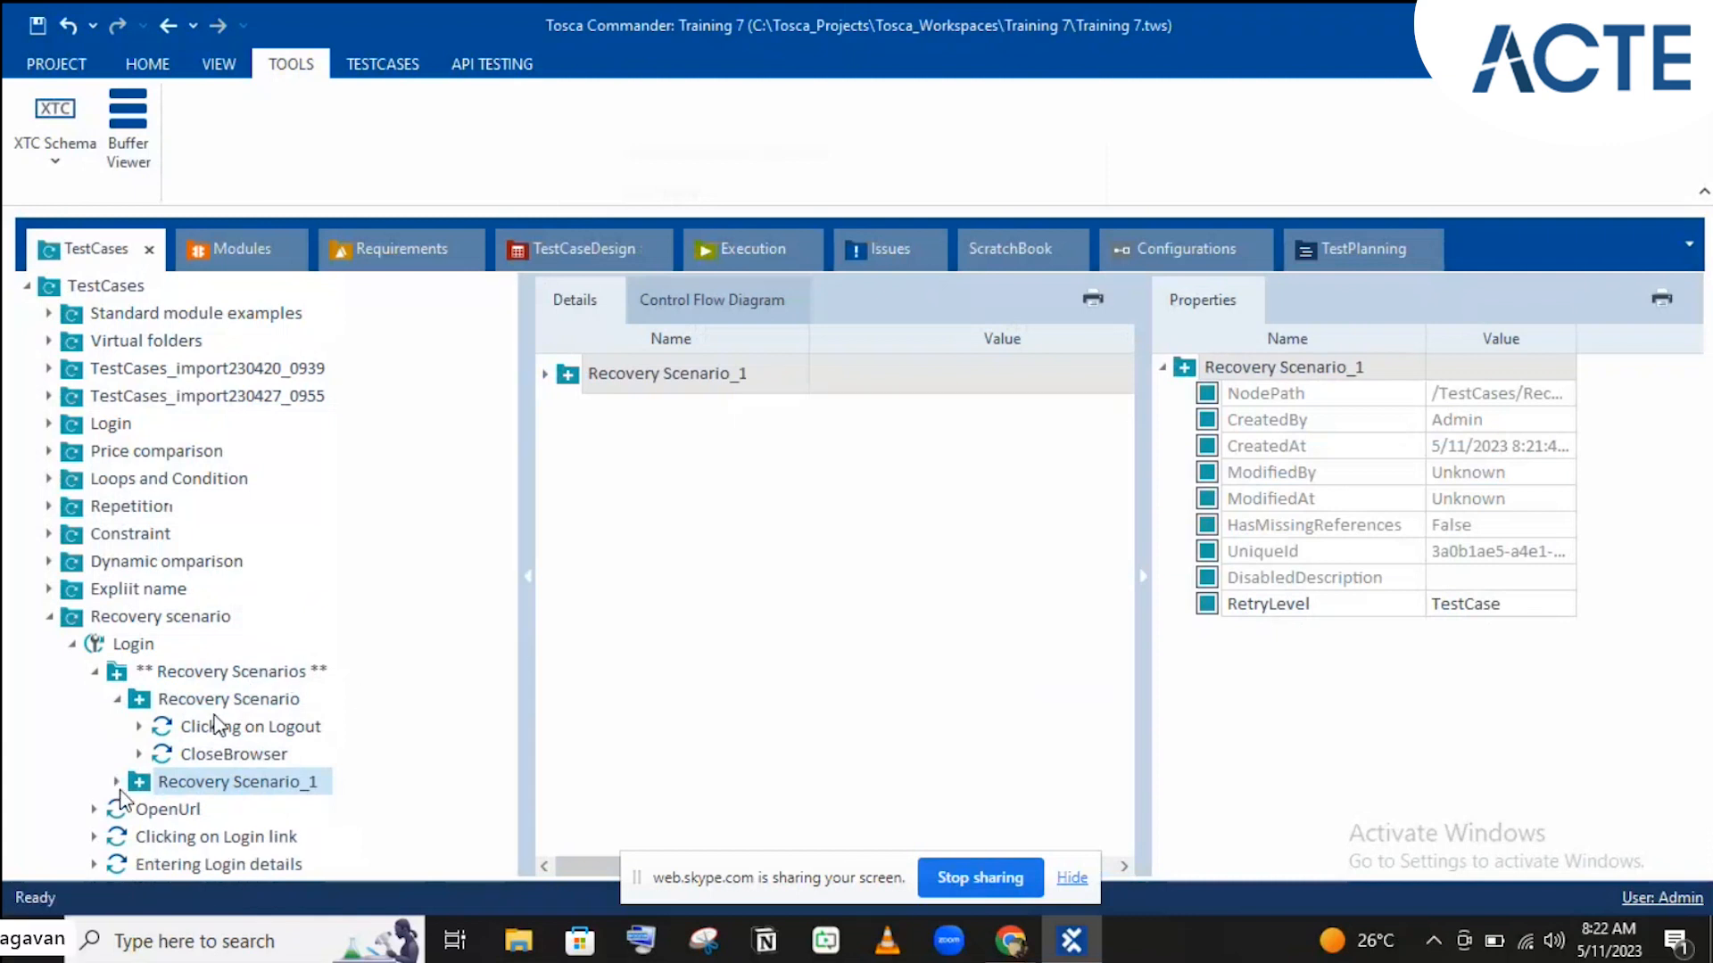
click(117, 699)
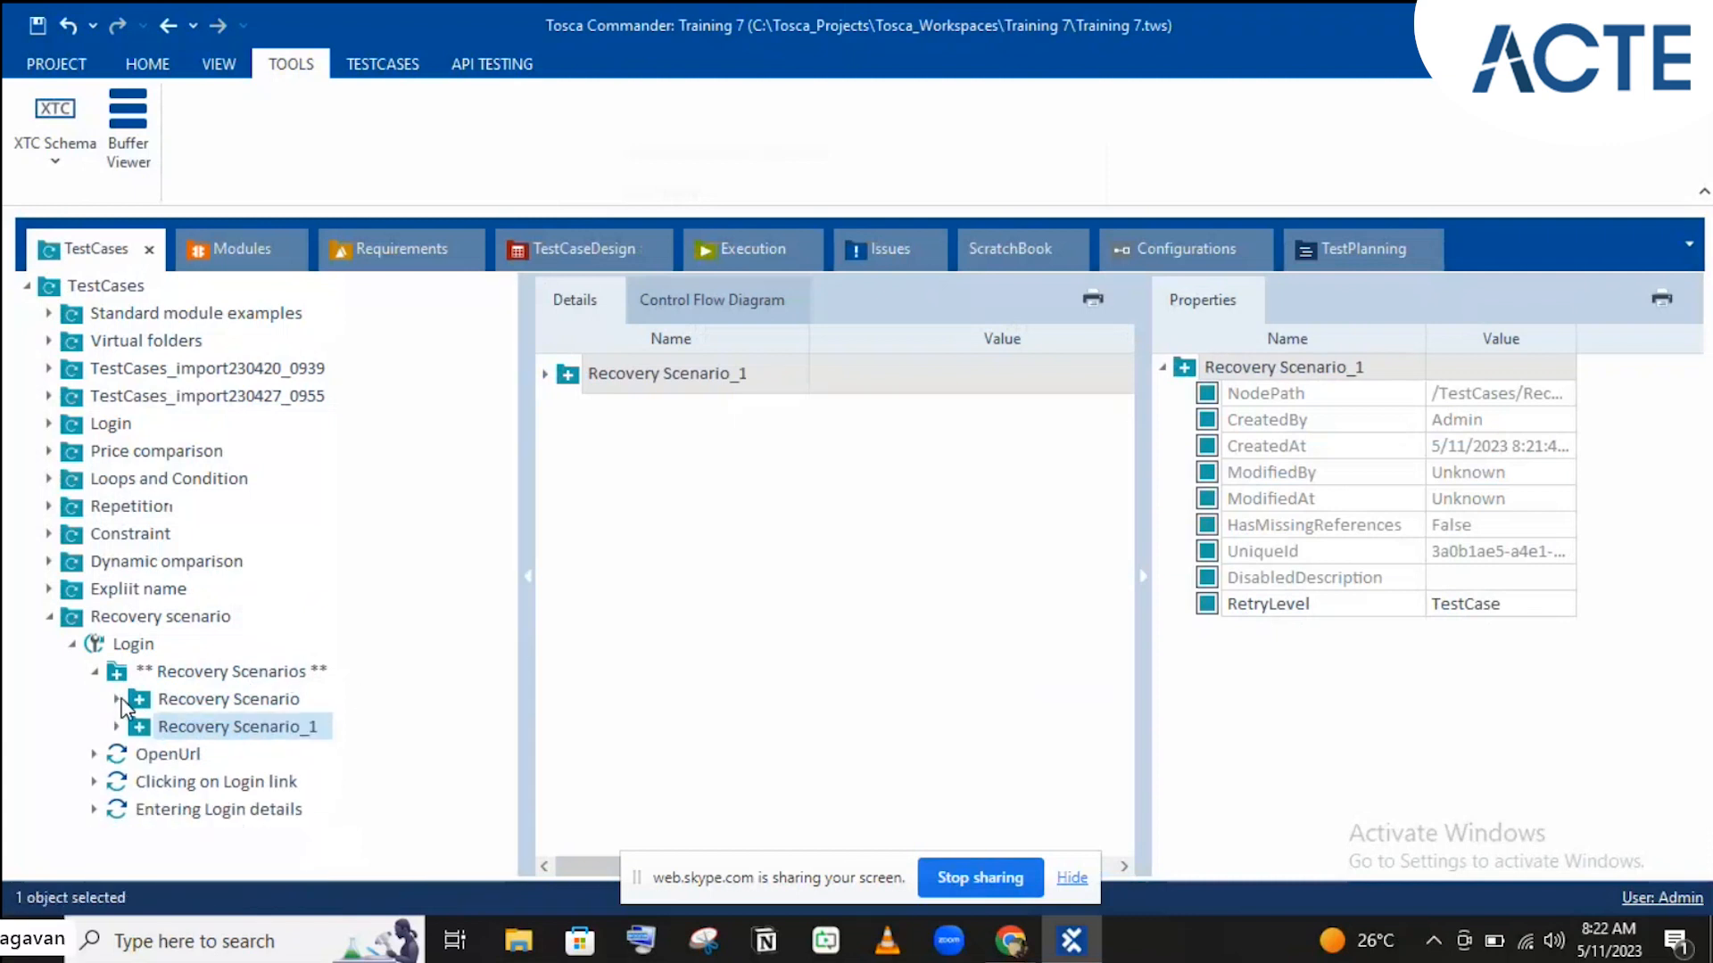
Step: Review the RetryLevel options of the first Recovery Scenario and set its RetryLevel to TestStep
click(222, 687)
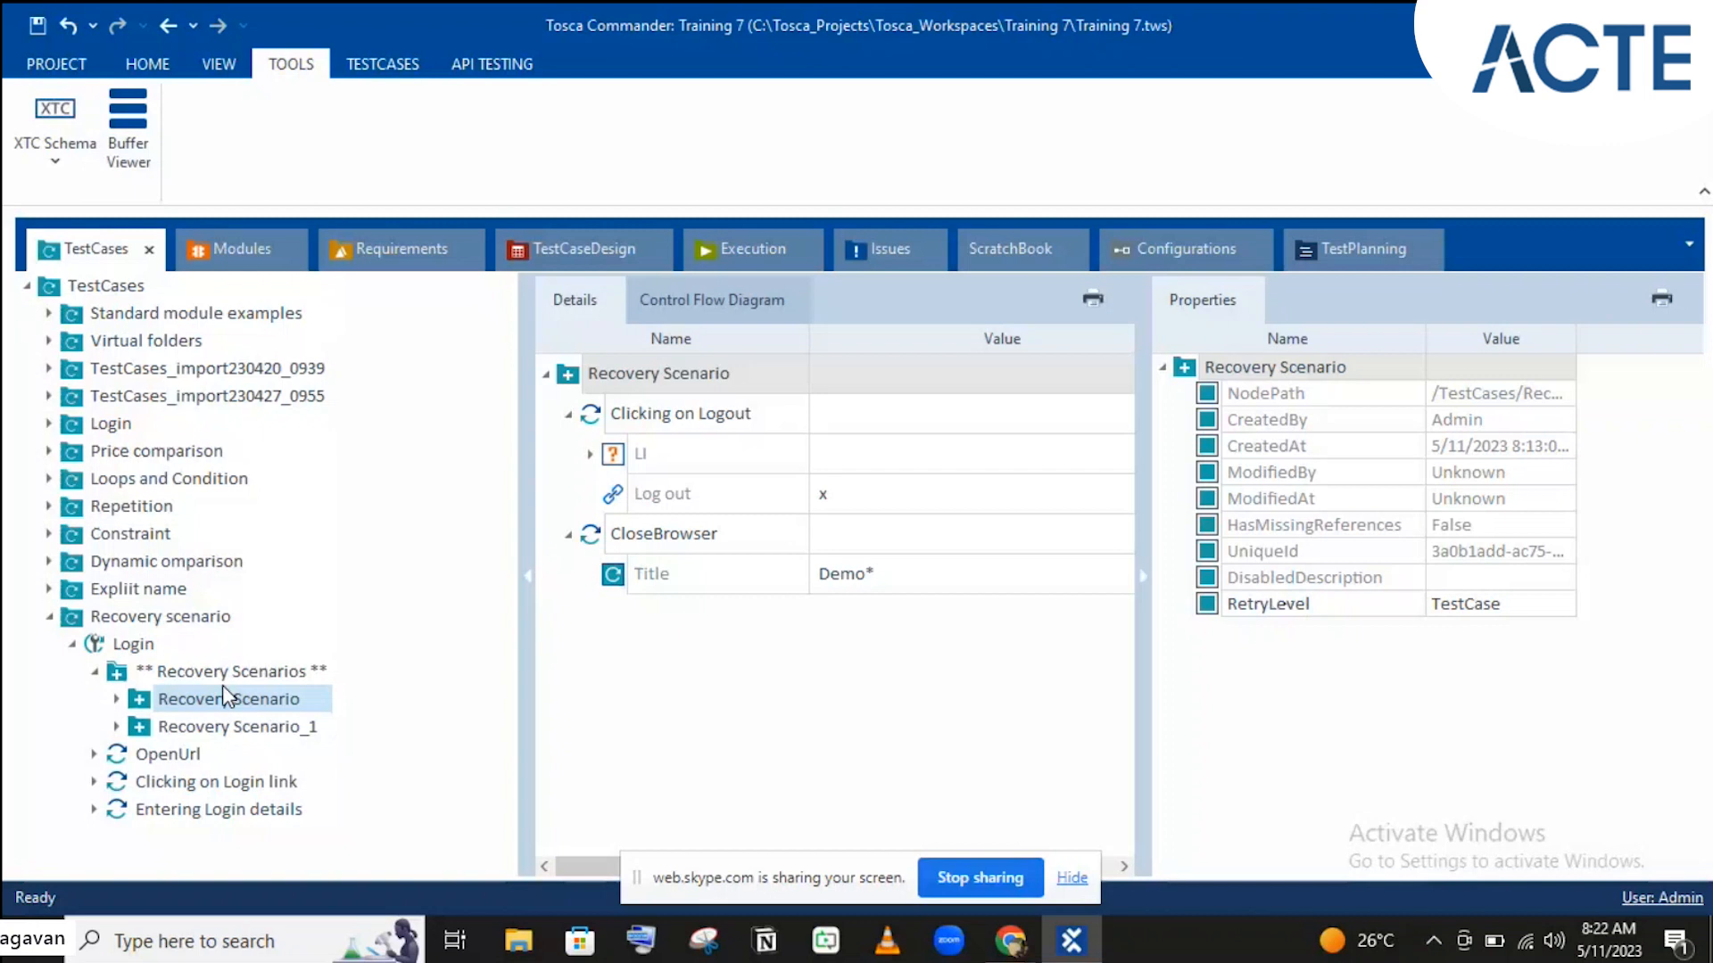
click(1516, 604)
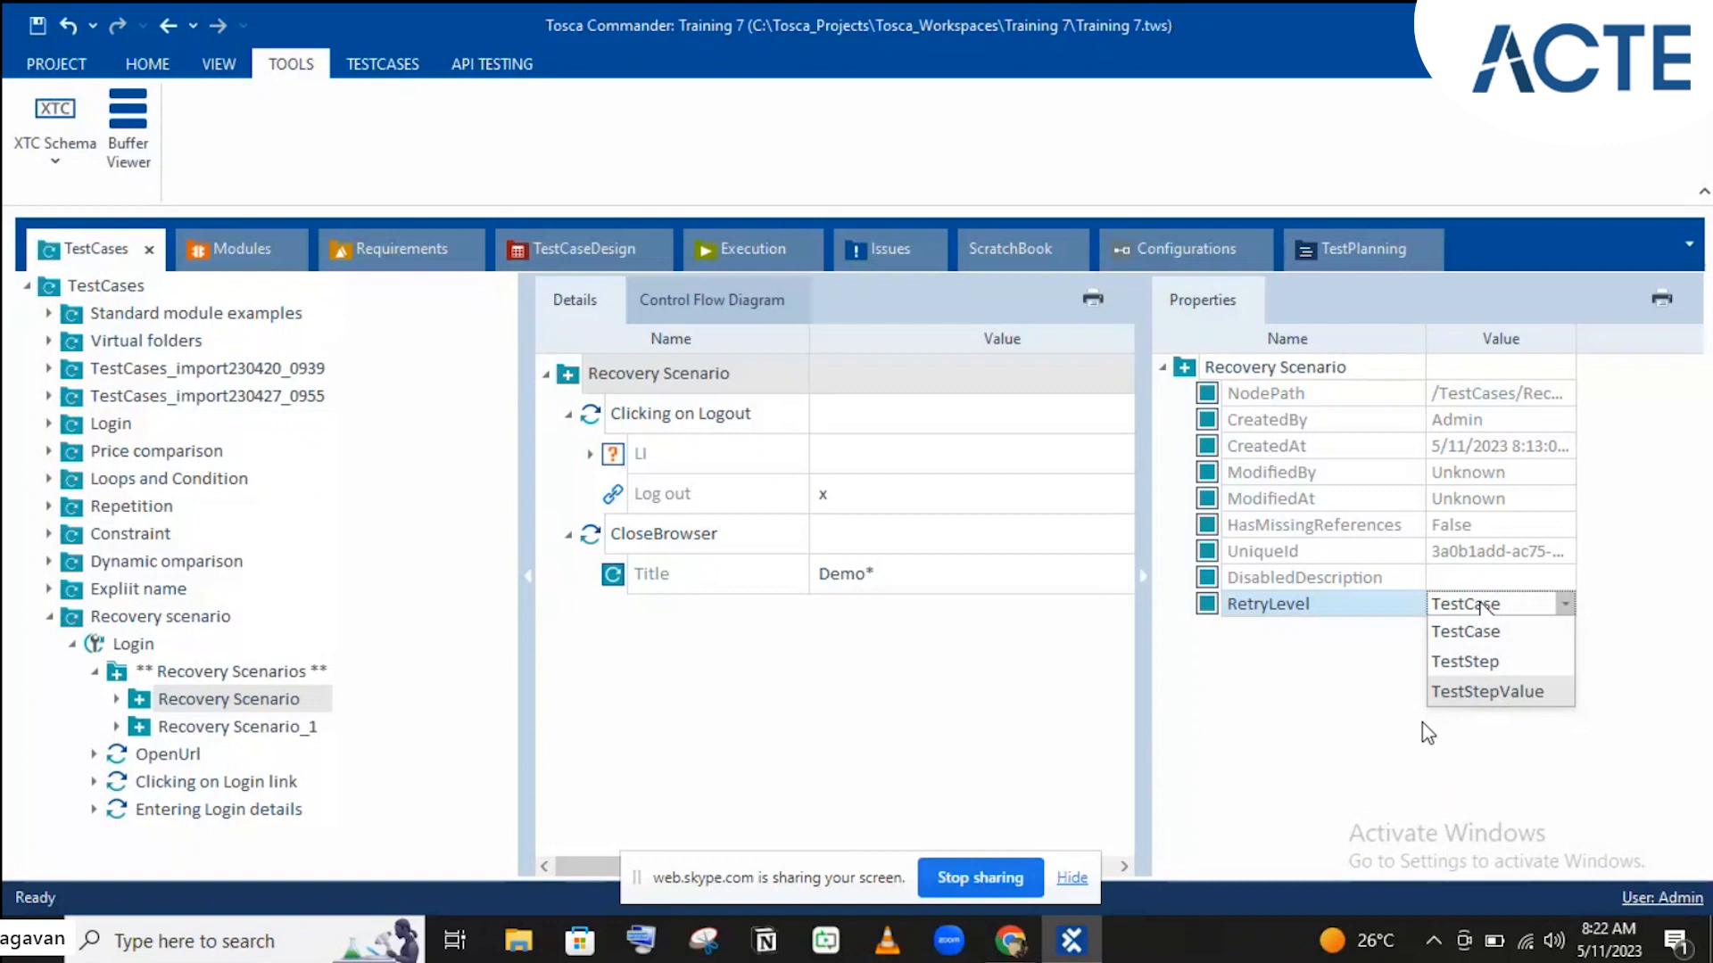
click(1249, 662)
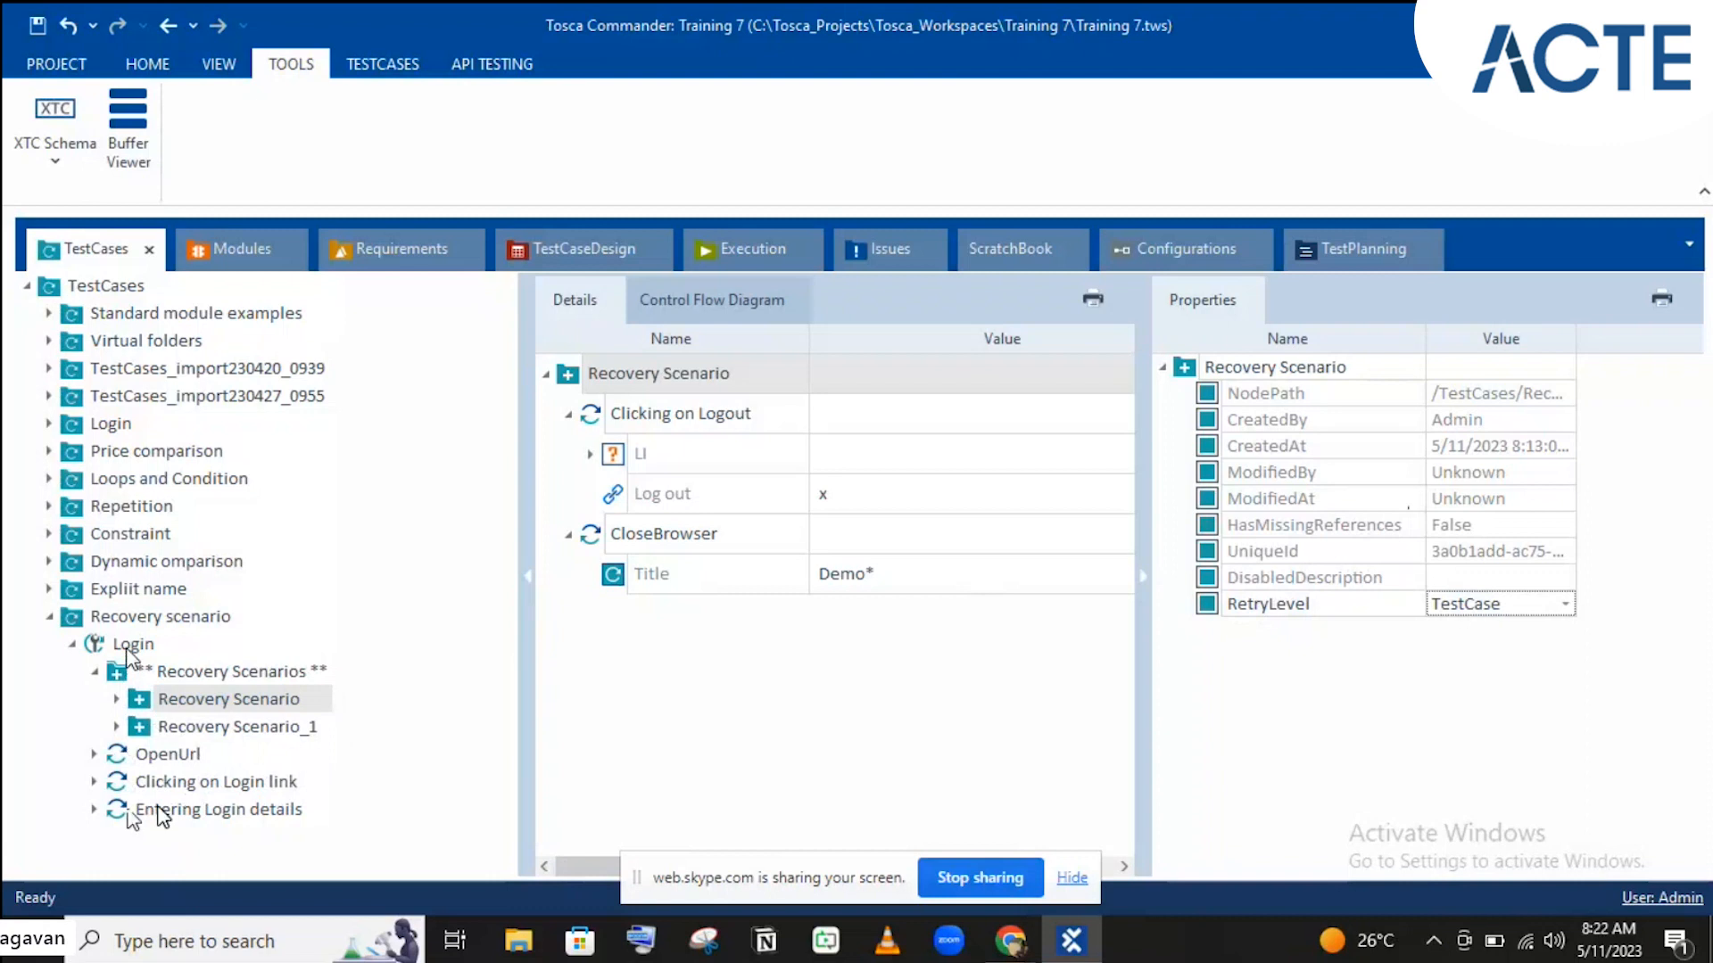
click(1508, 614)
click(1465, 661)
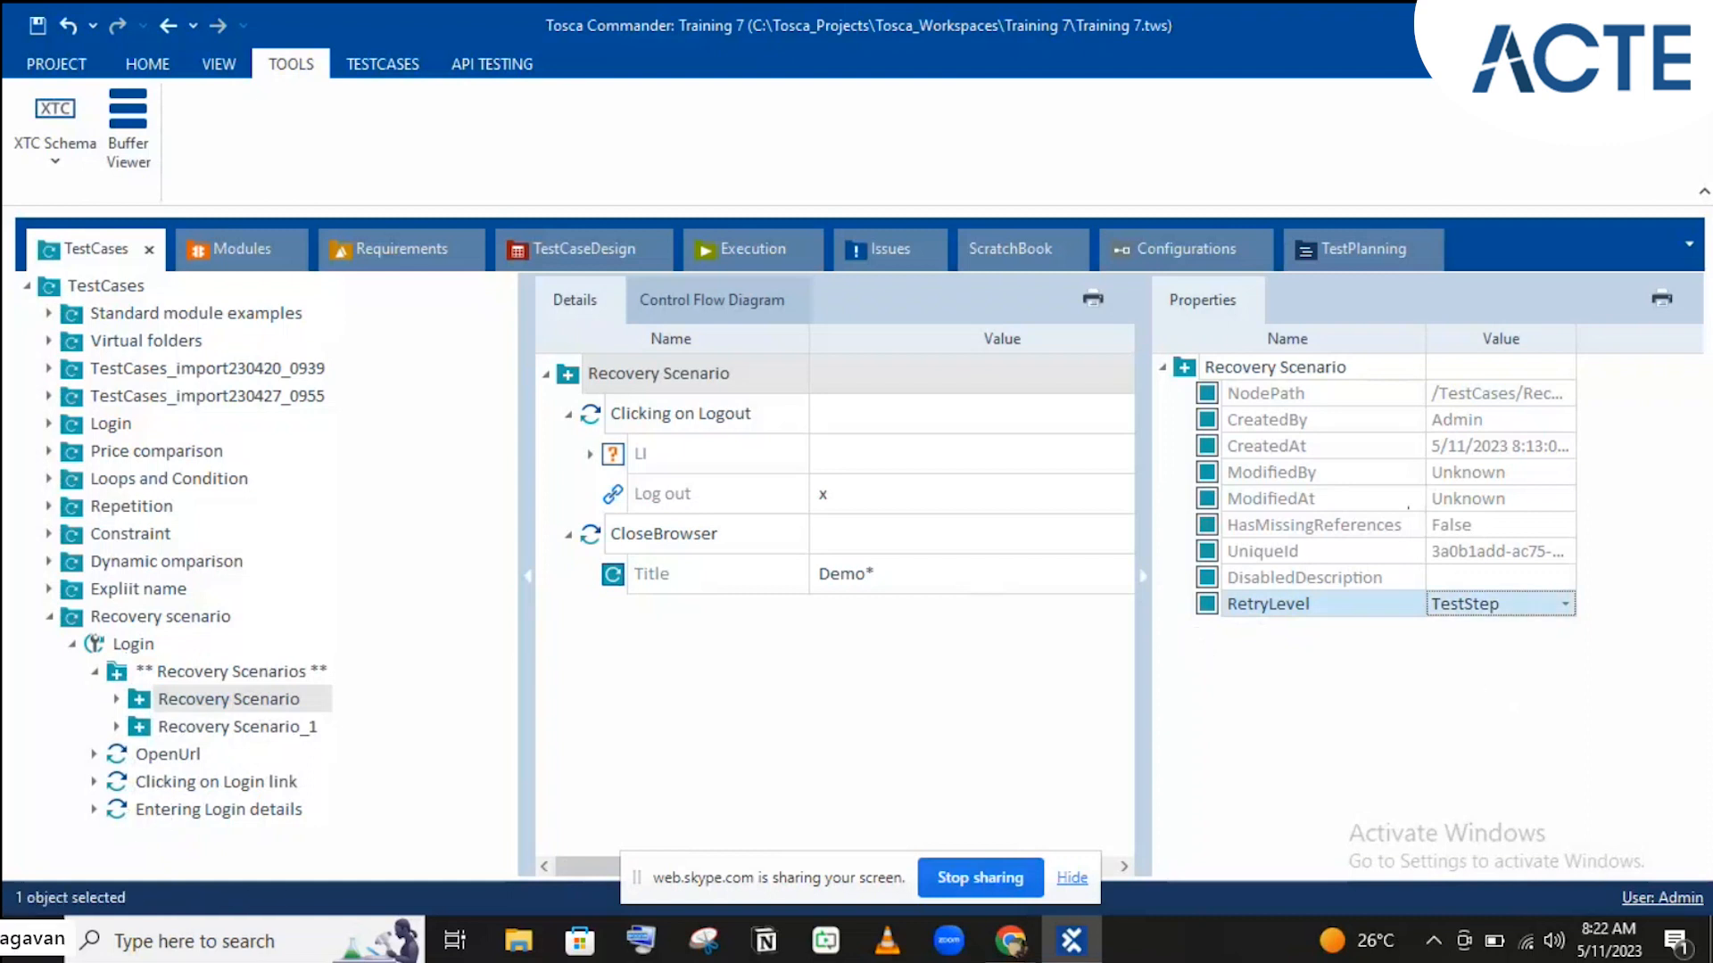
Step: Check the Clicking on Login link step, and set the first Recovery Scenario's RetryLevel to TestStepValue
click(163, 781)
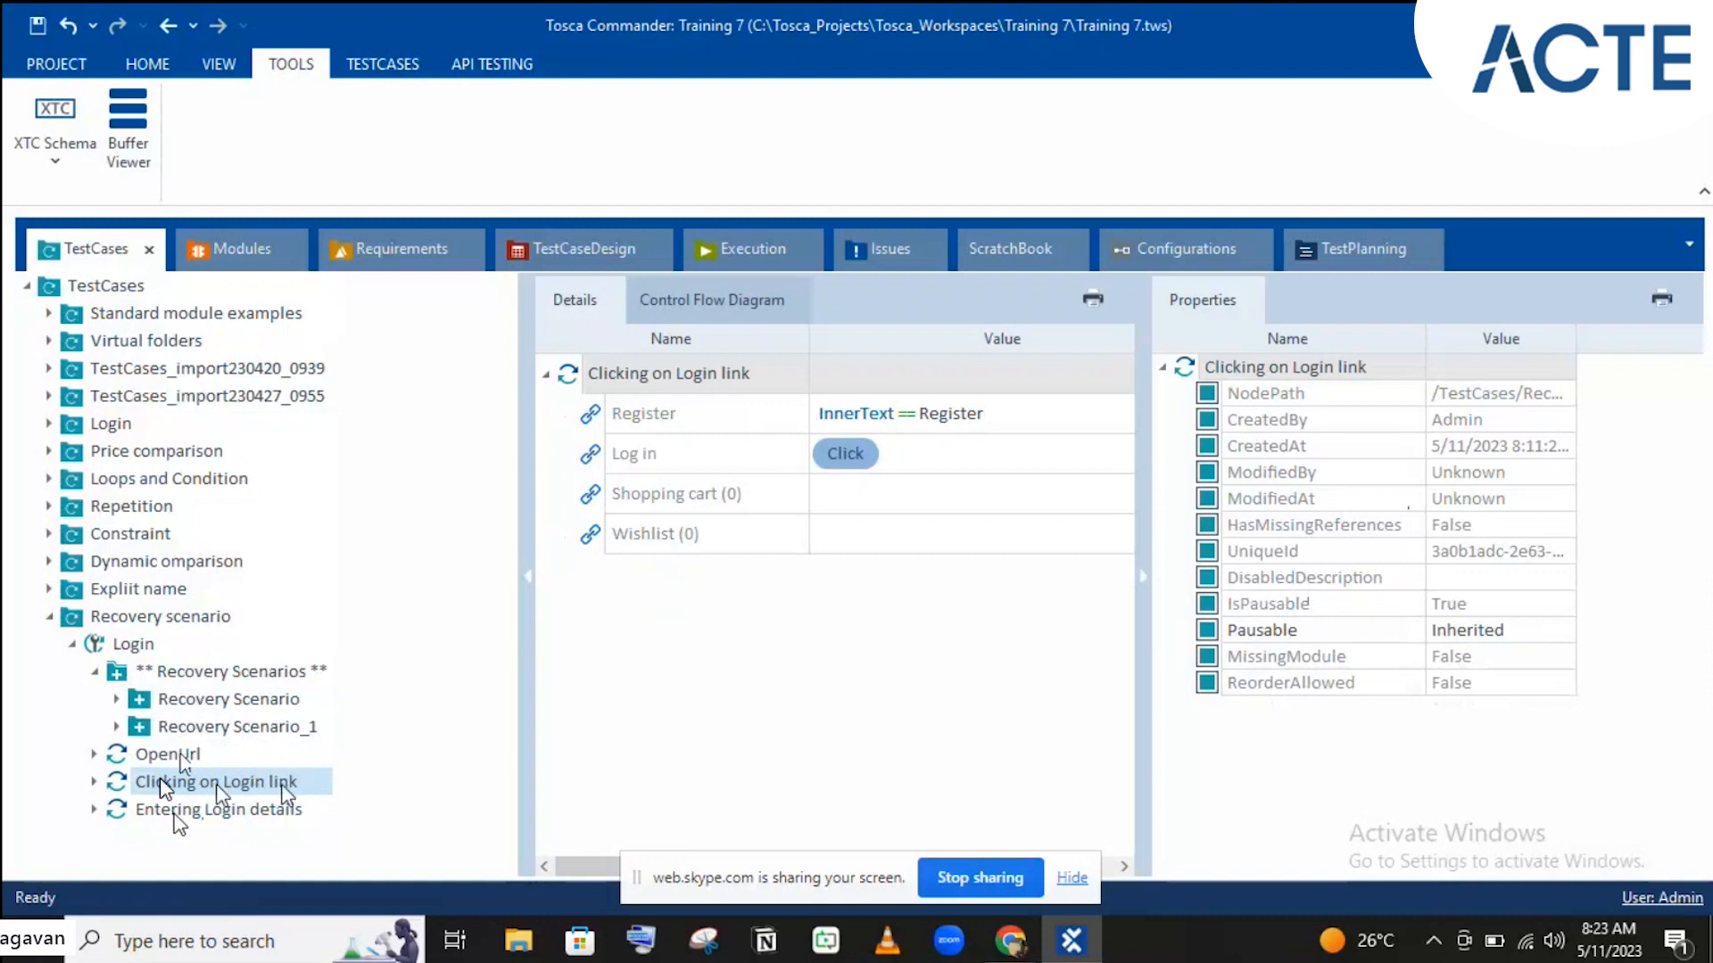
click(214, 705)
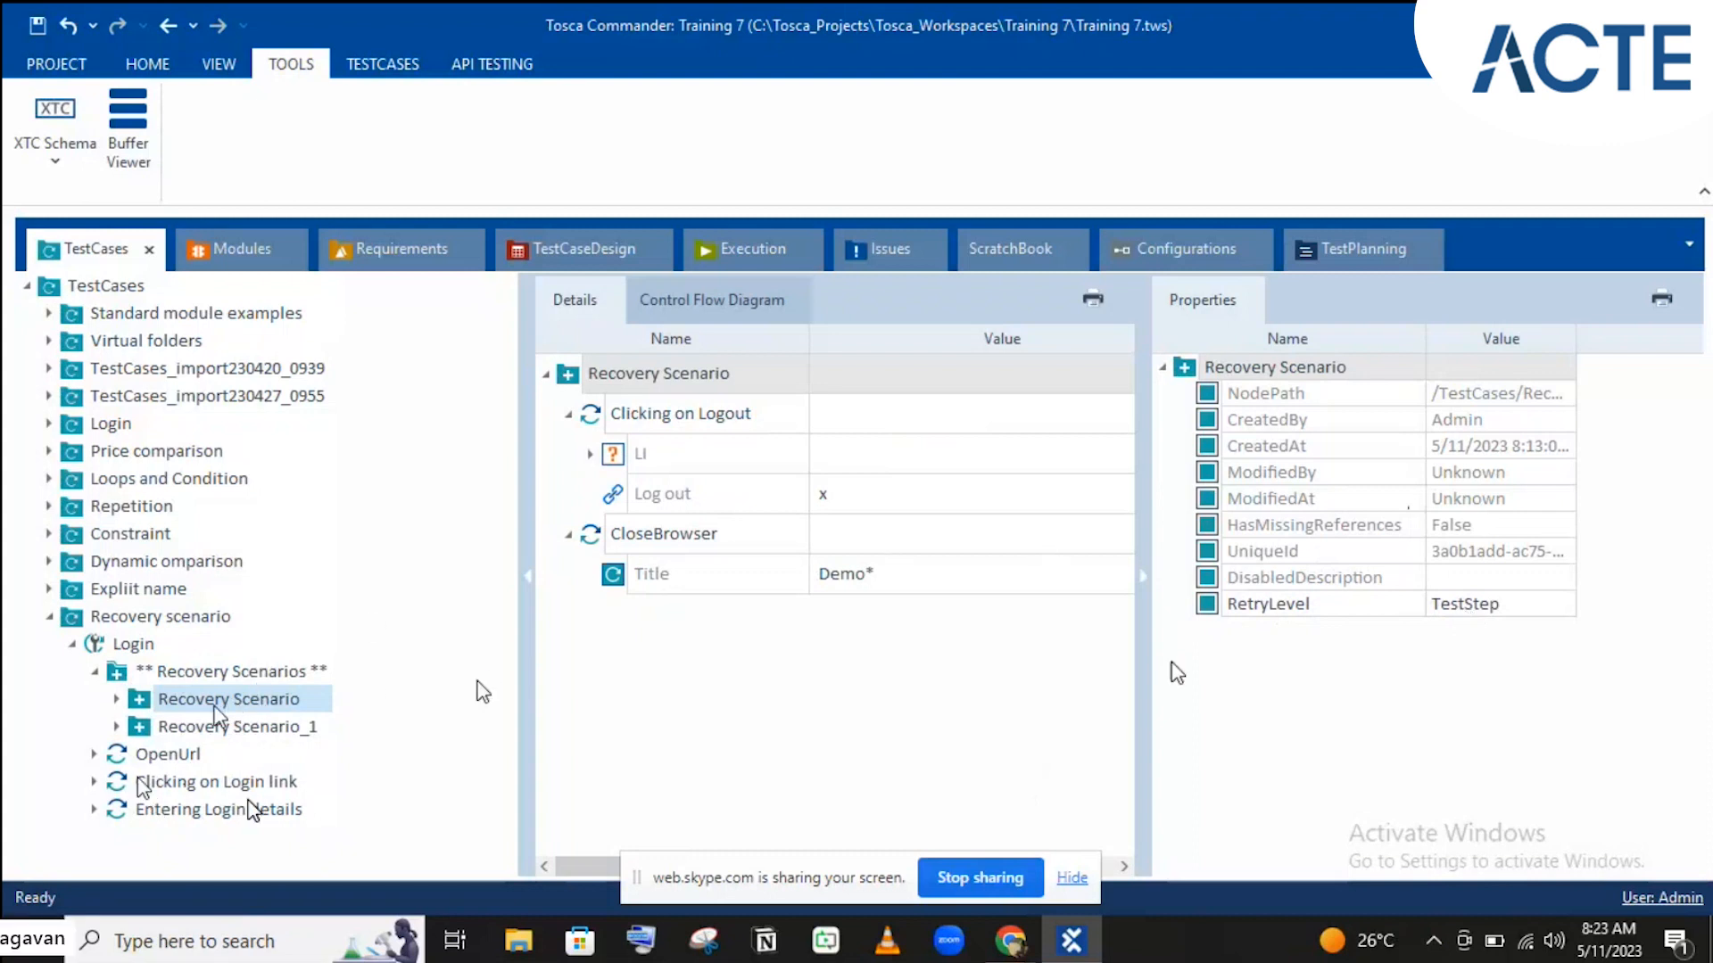
click(1450, 607)
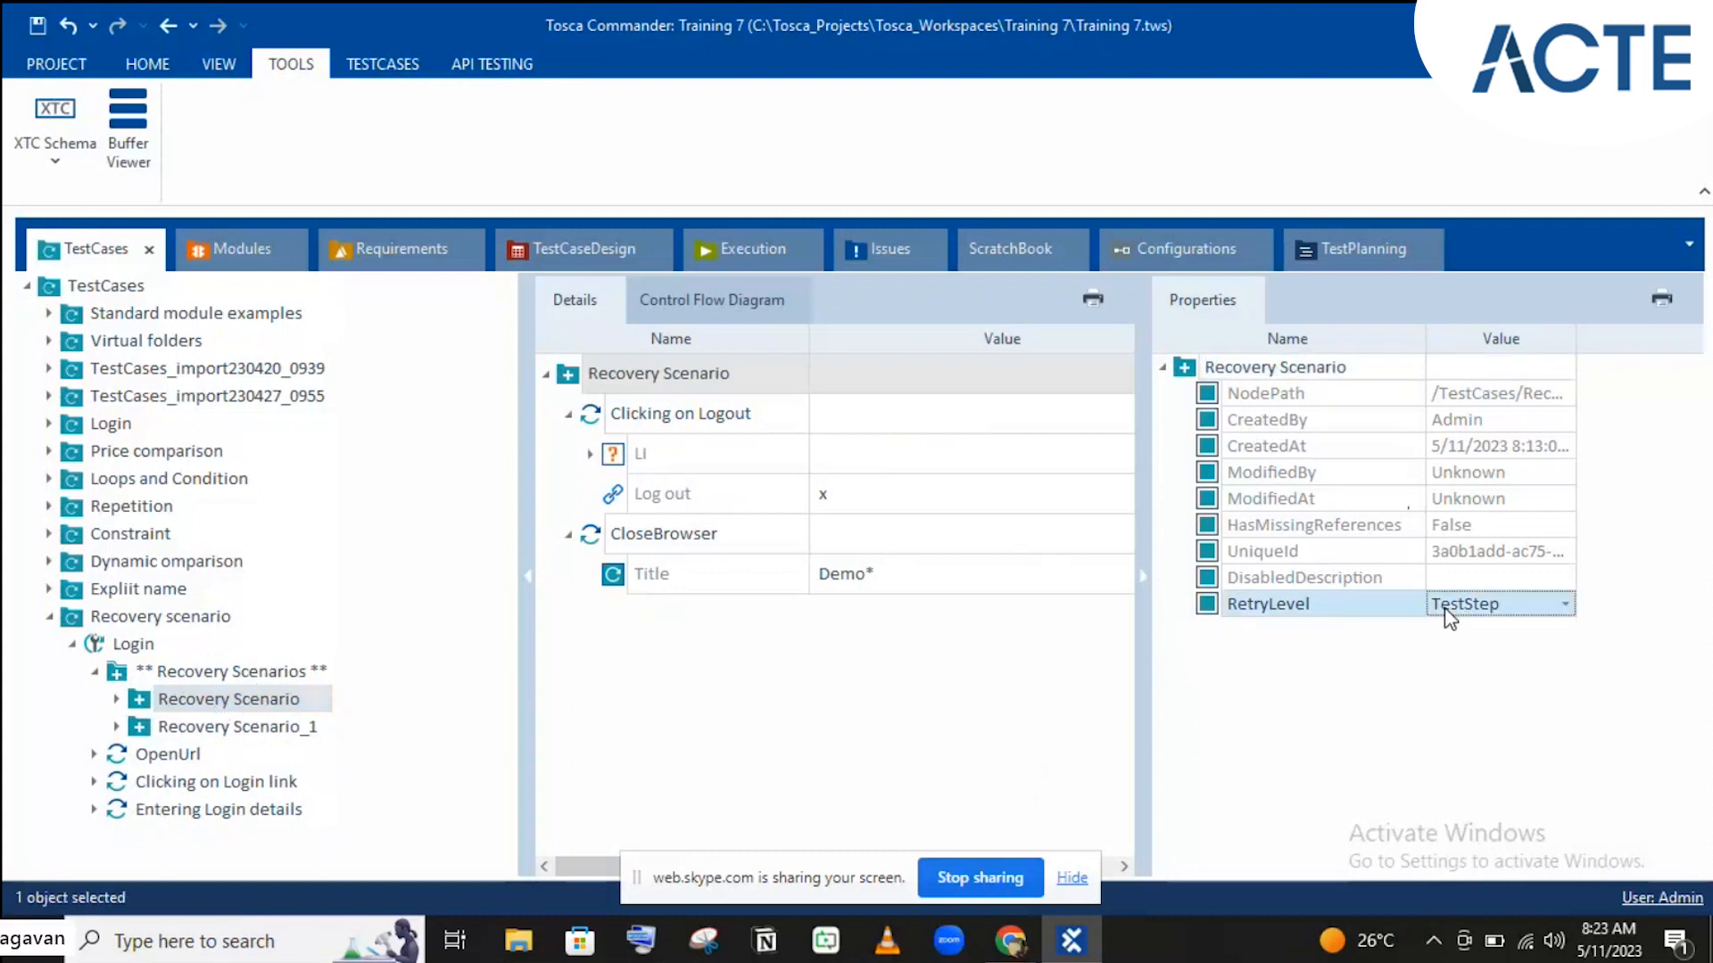
click(1450, 607)
click(1450, 691)
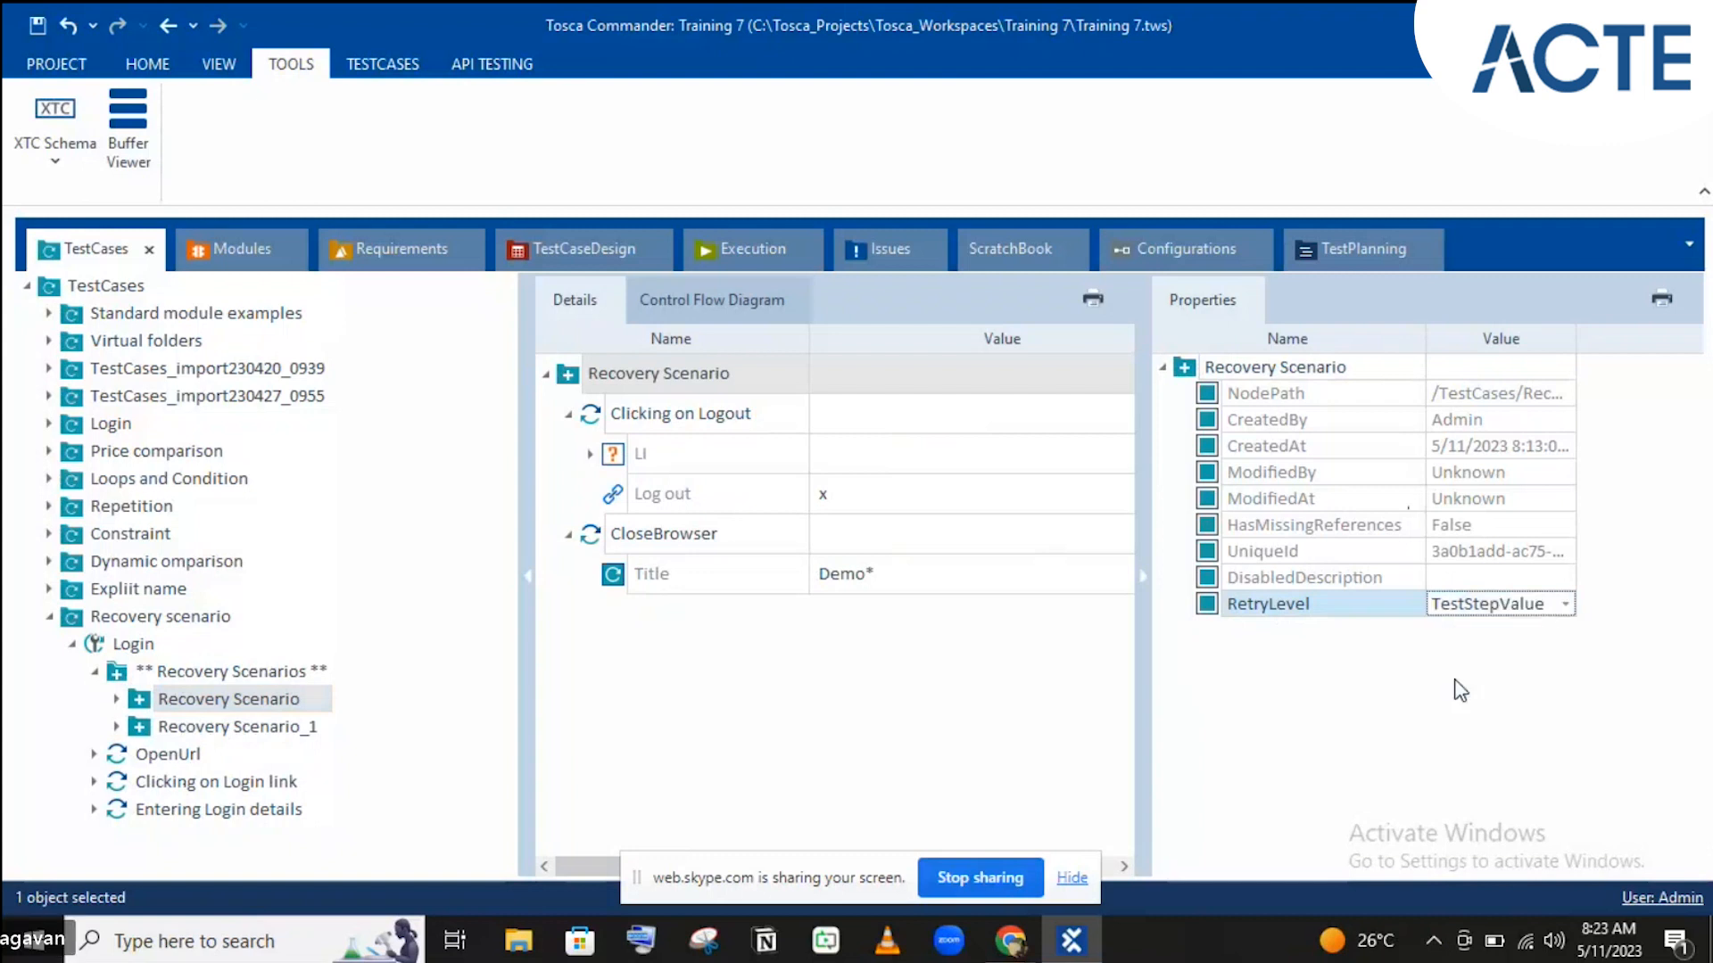
Step: Examine the Clicking on Login link step's Register verification and Log in input, including their action modes
click(190, 790)
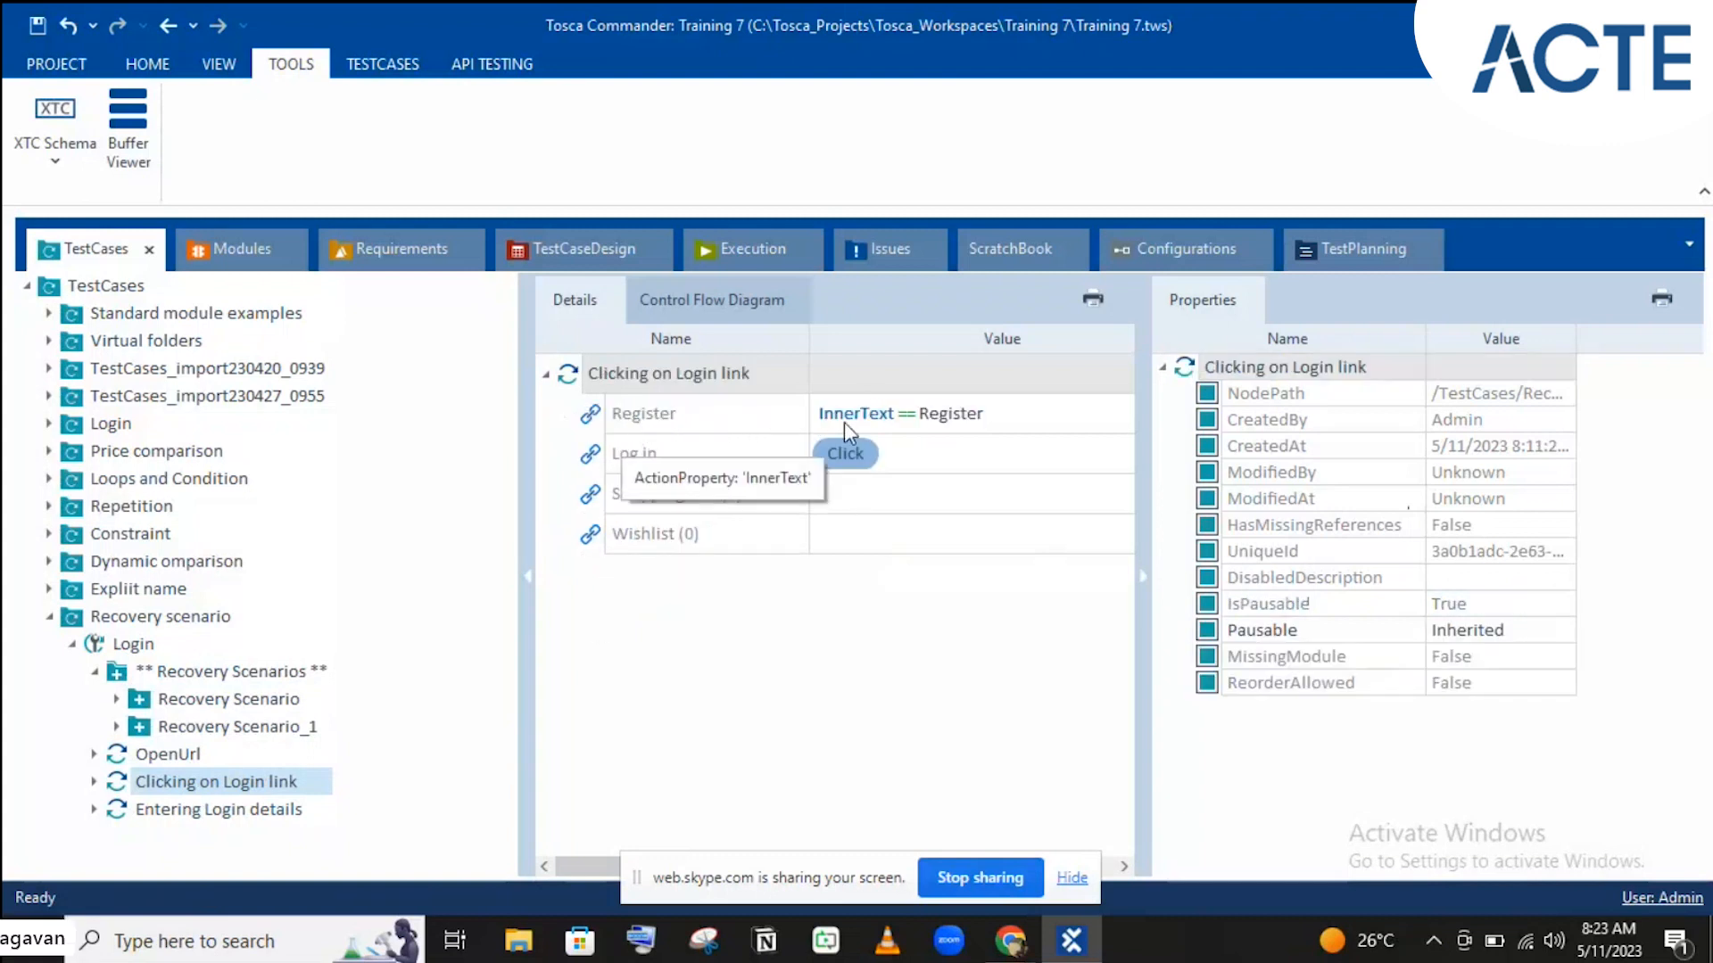
click(1142, 581)
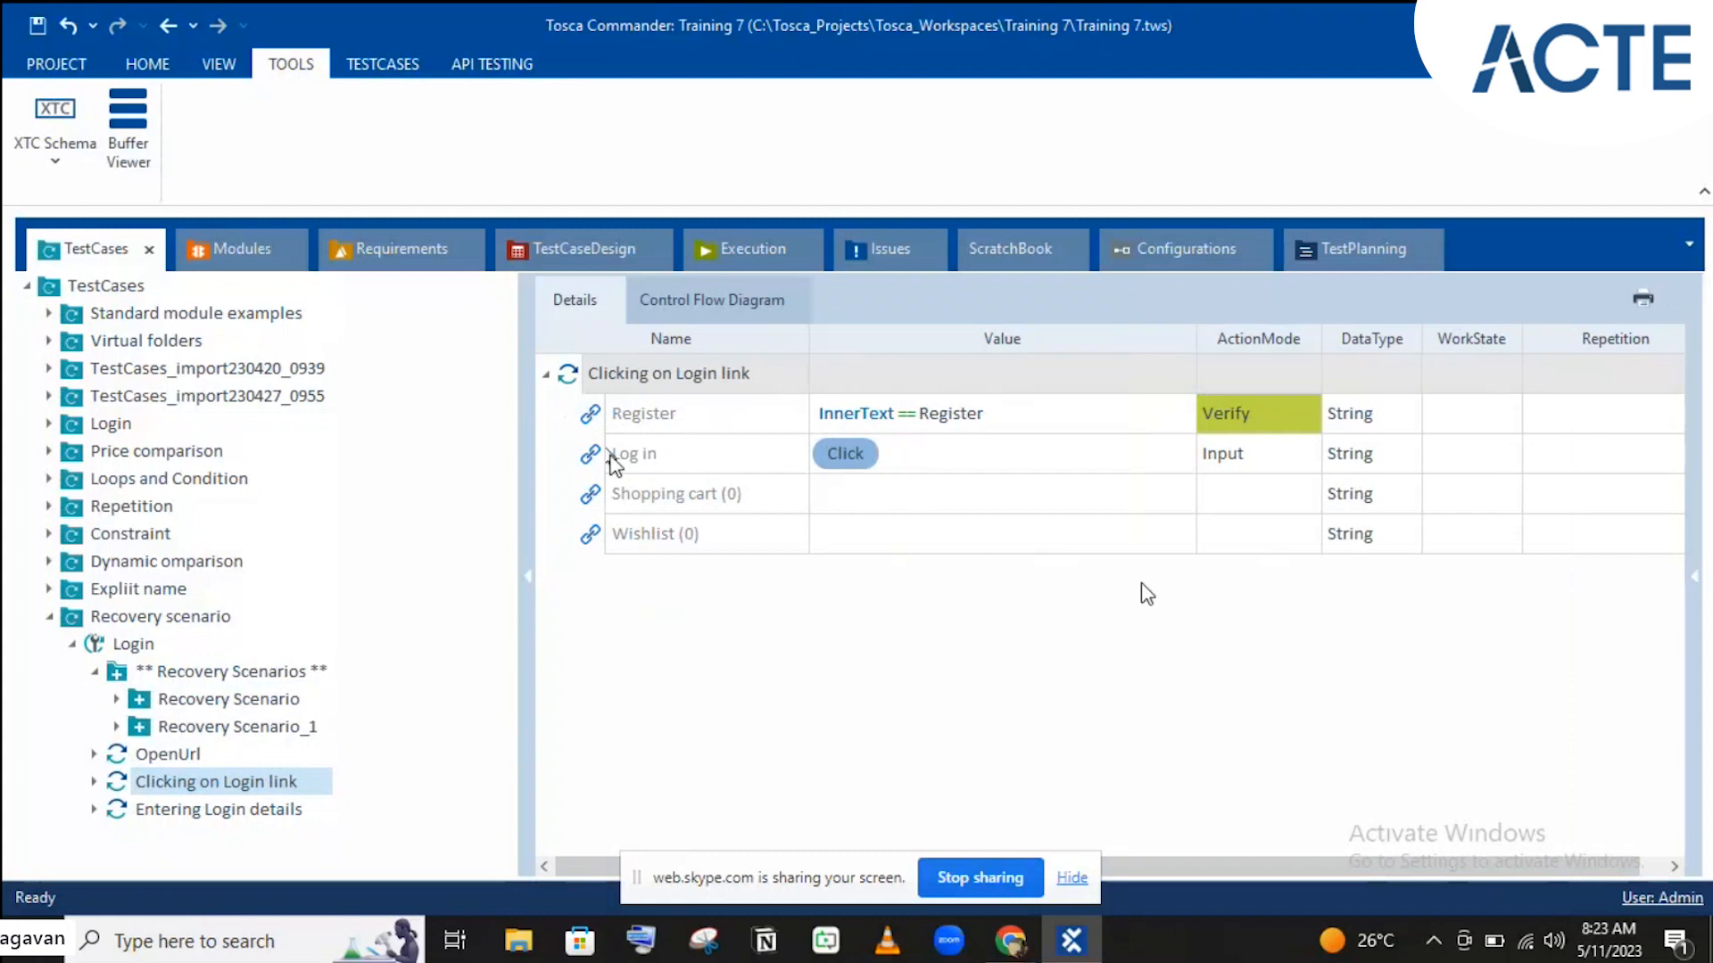
click(609, 454)
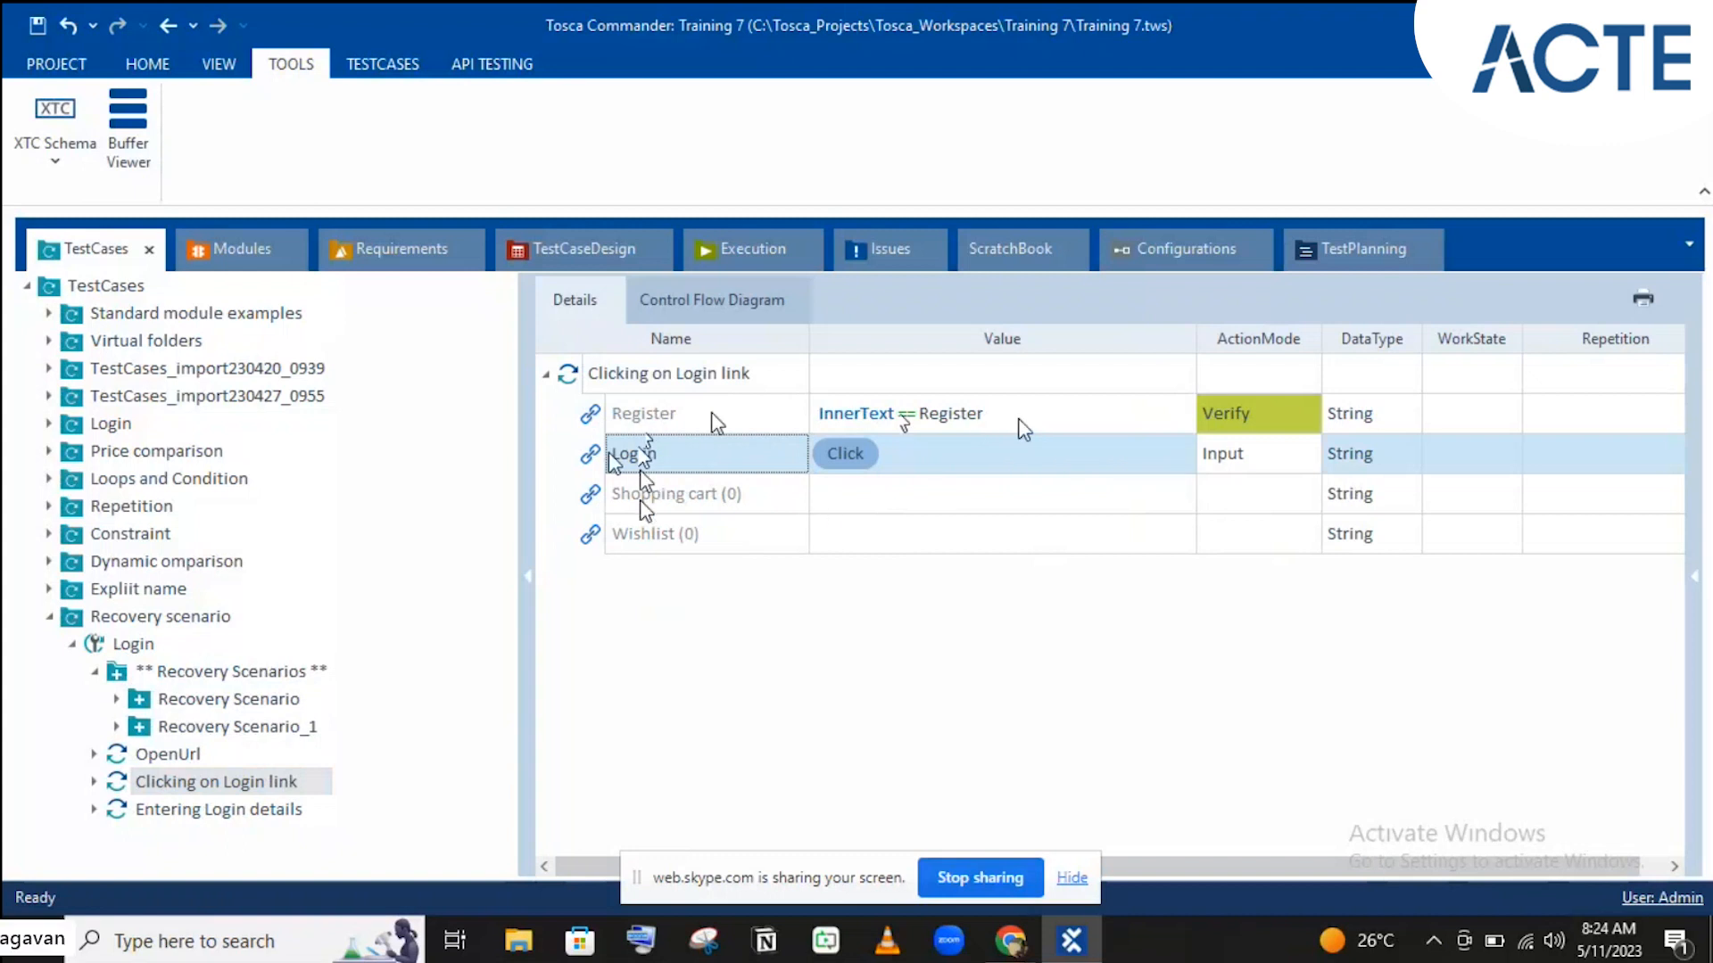
Step: Compare the steps and RetryLevel settings of Recovery Scenario and Recovery Scenario_1, including the available retry options
click(193, 705)
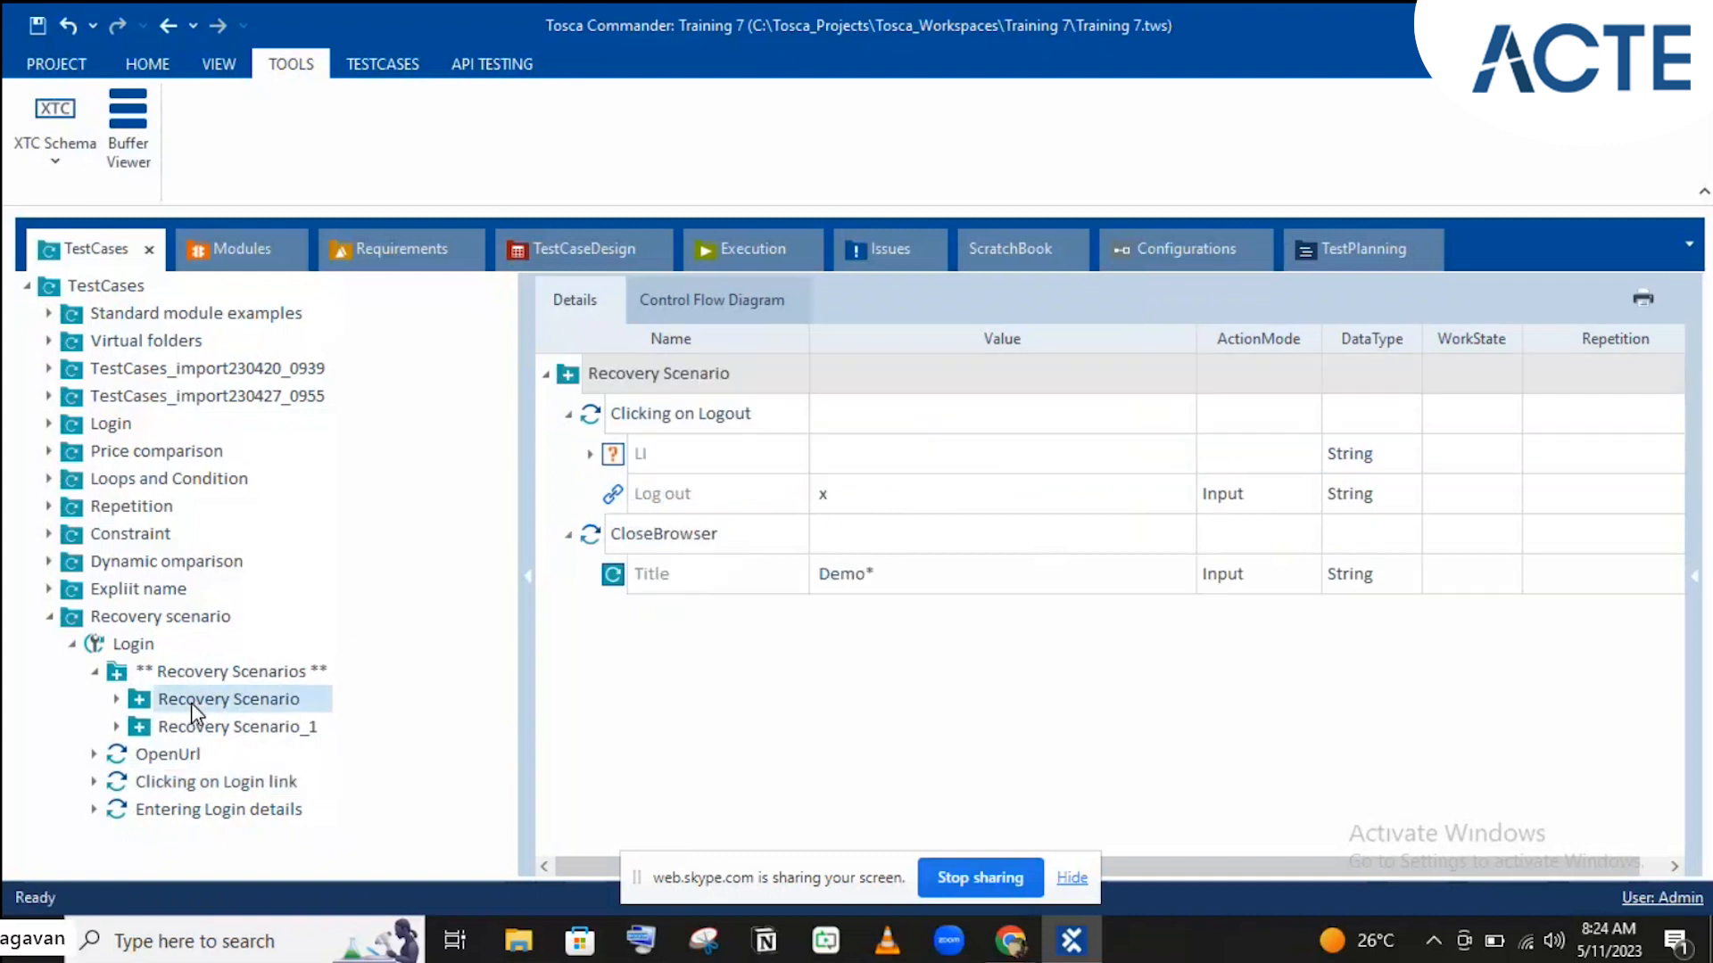
click(1696, 582)
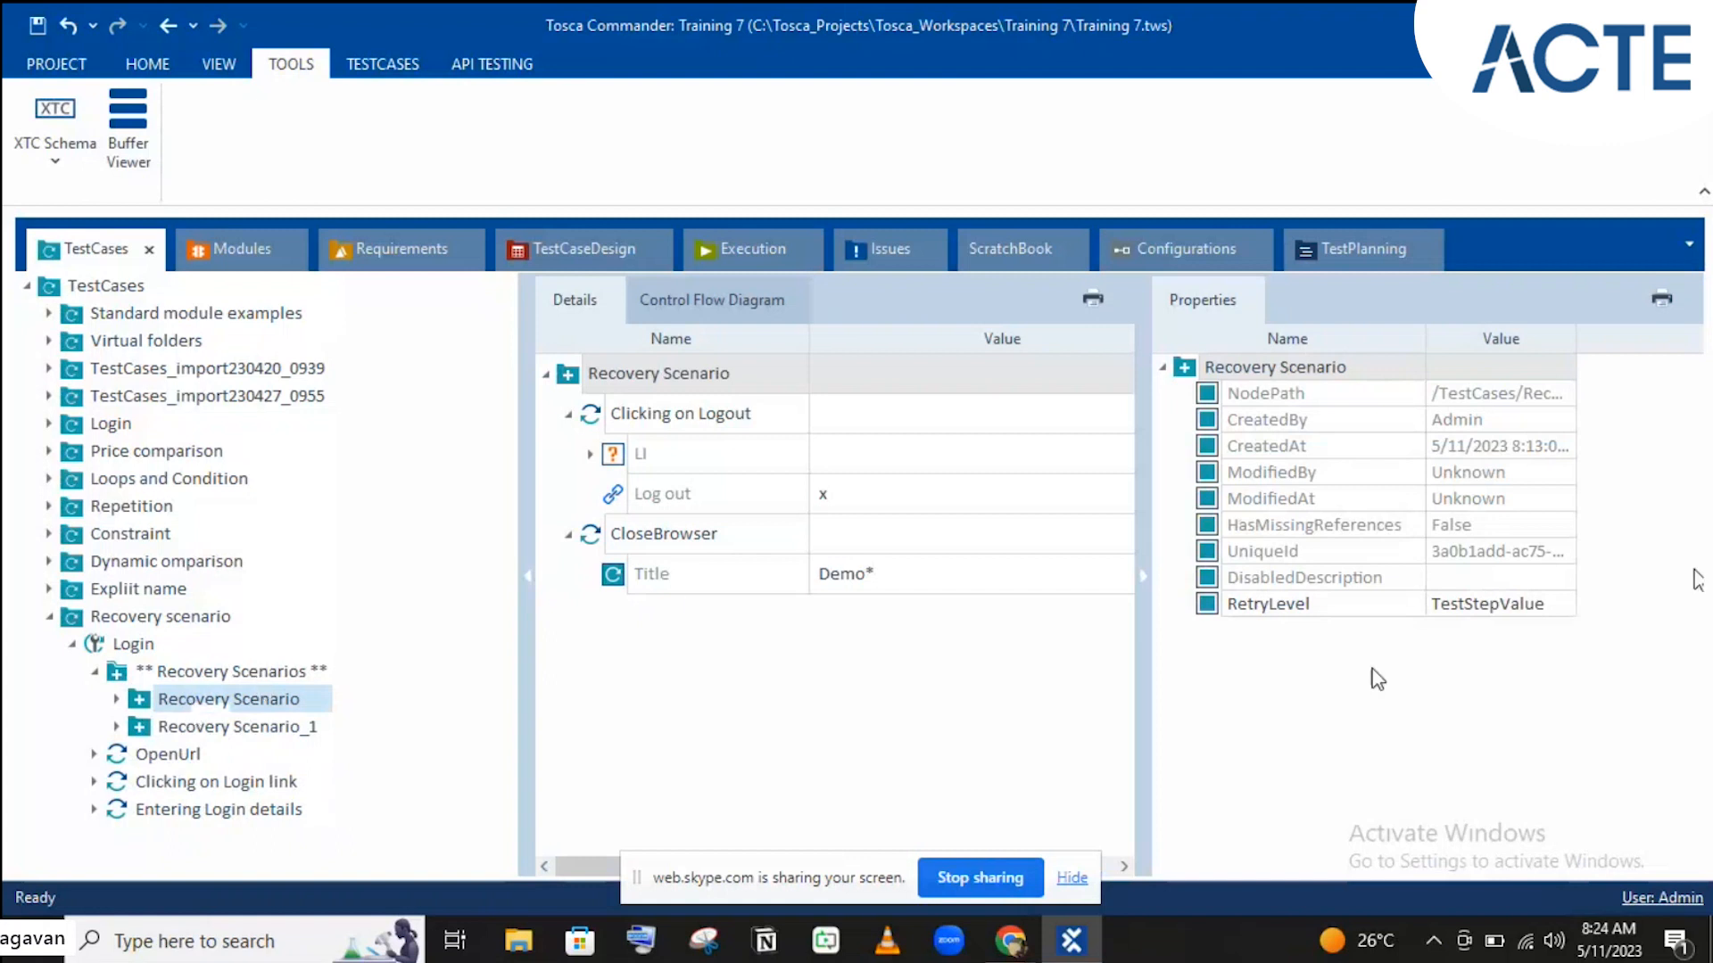
click(1538, 607)
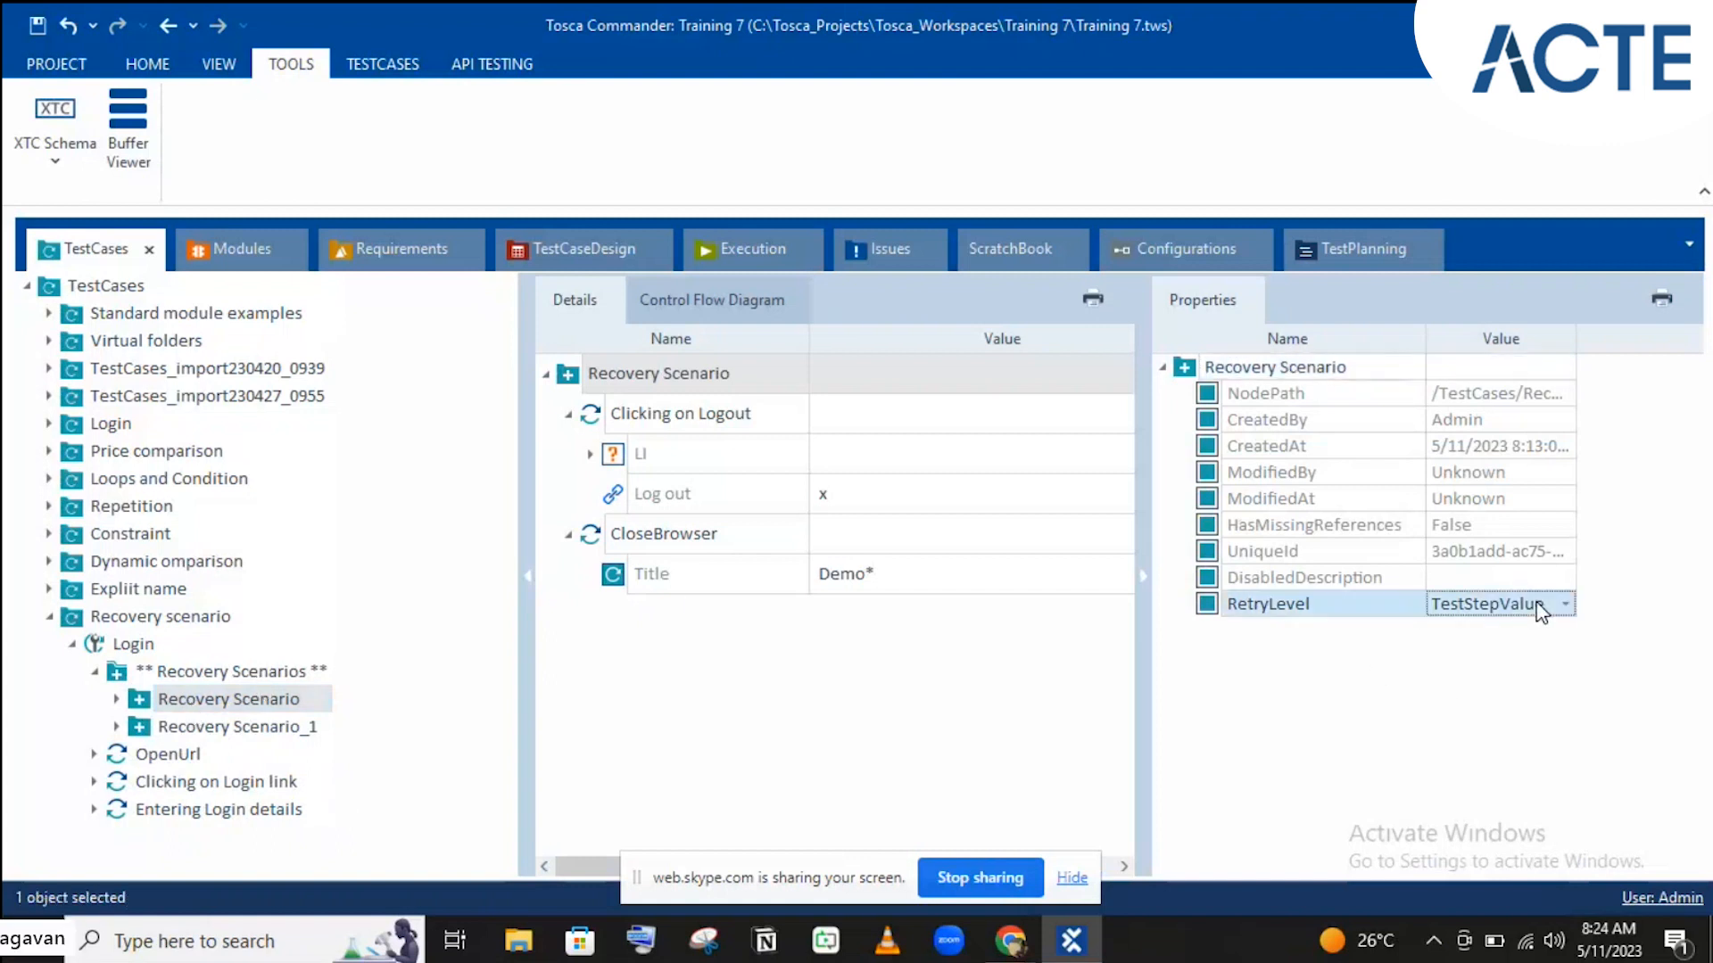
click(1538, 606)
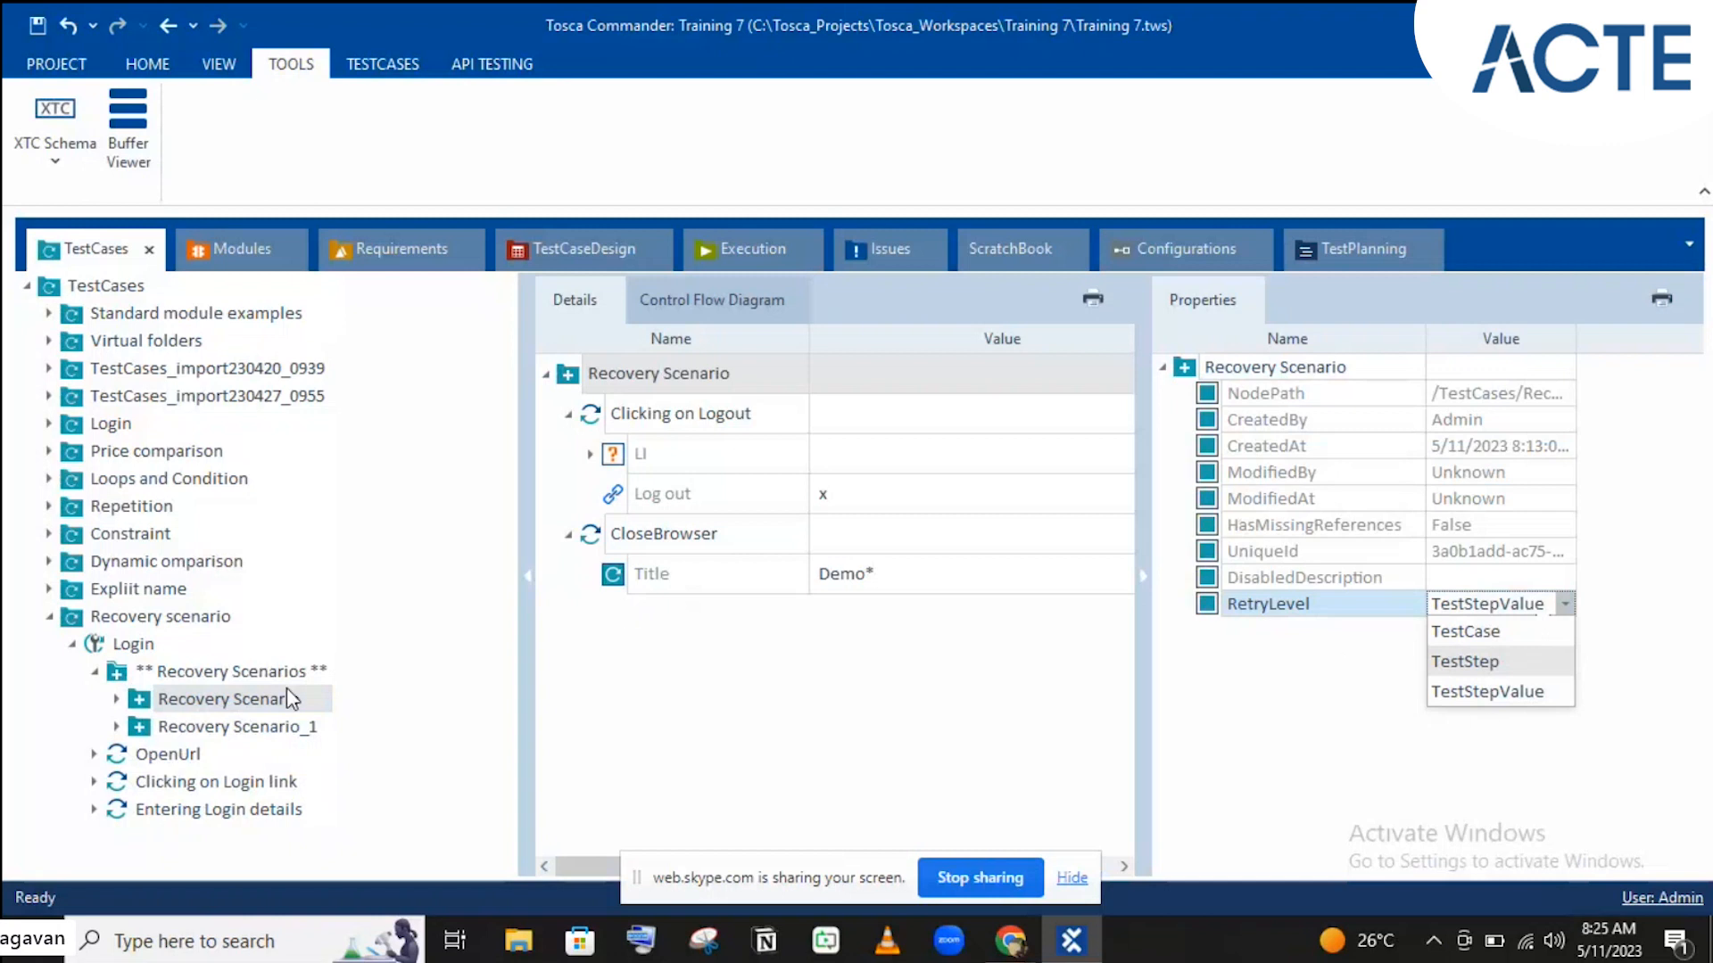
click(230, 710)
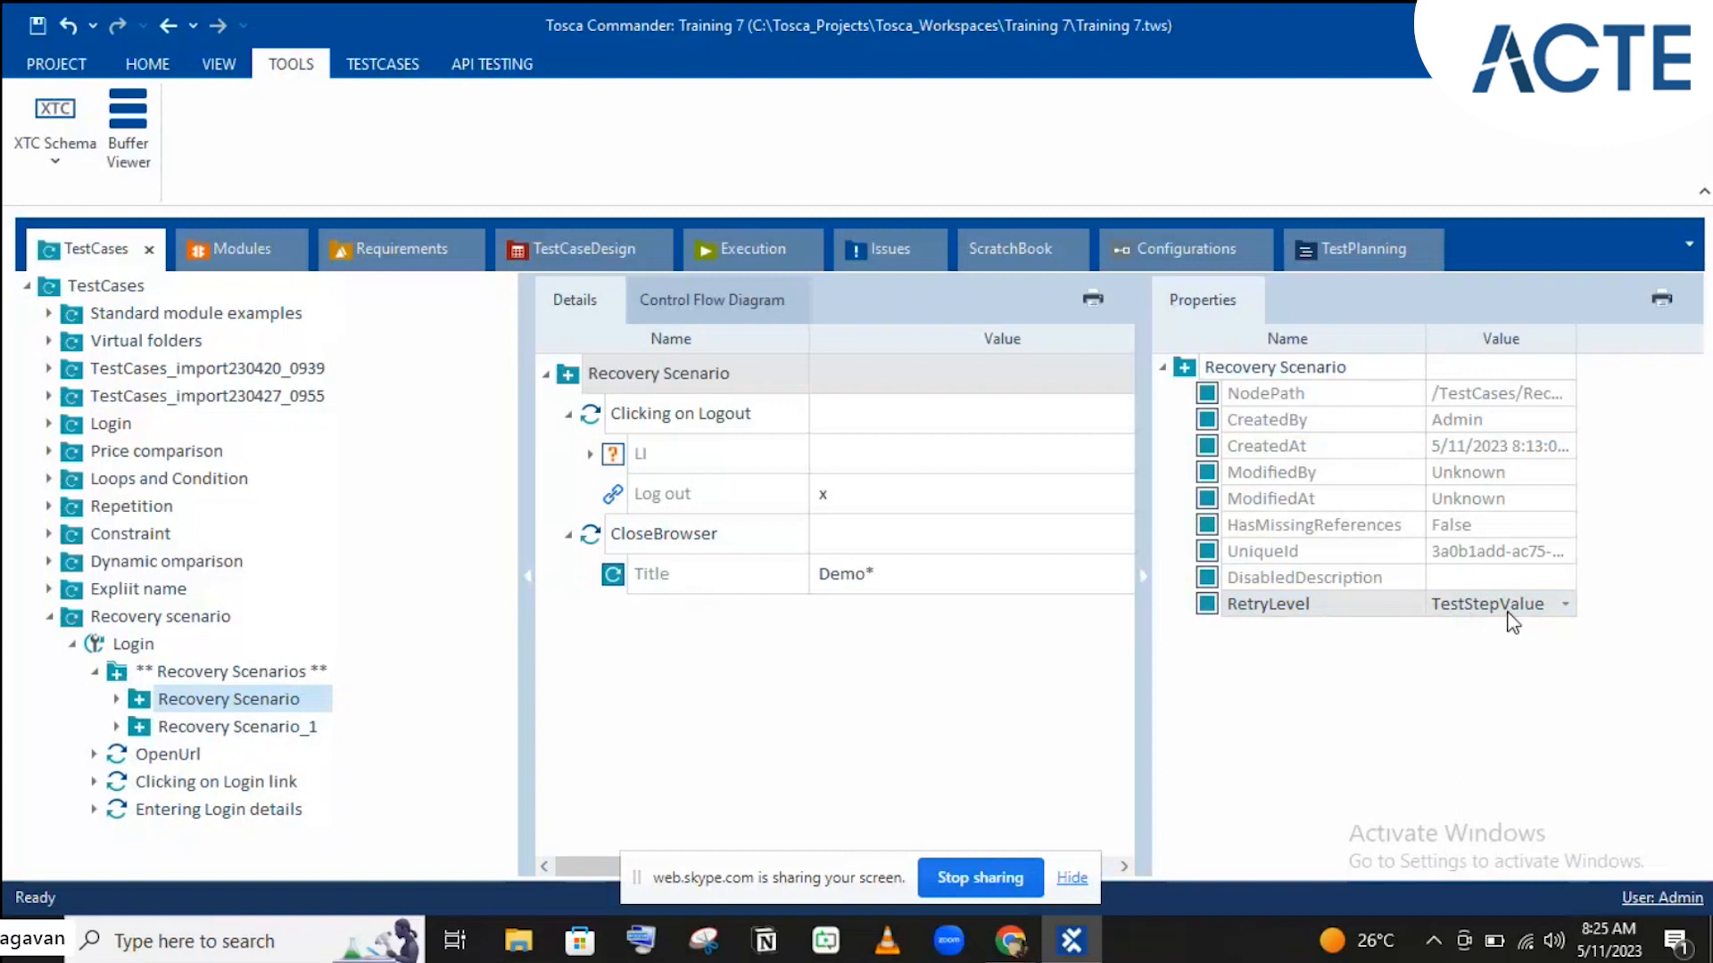
click(200, 728)
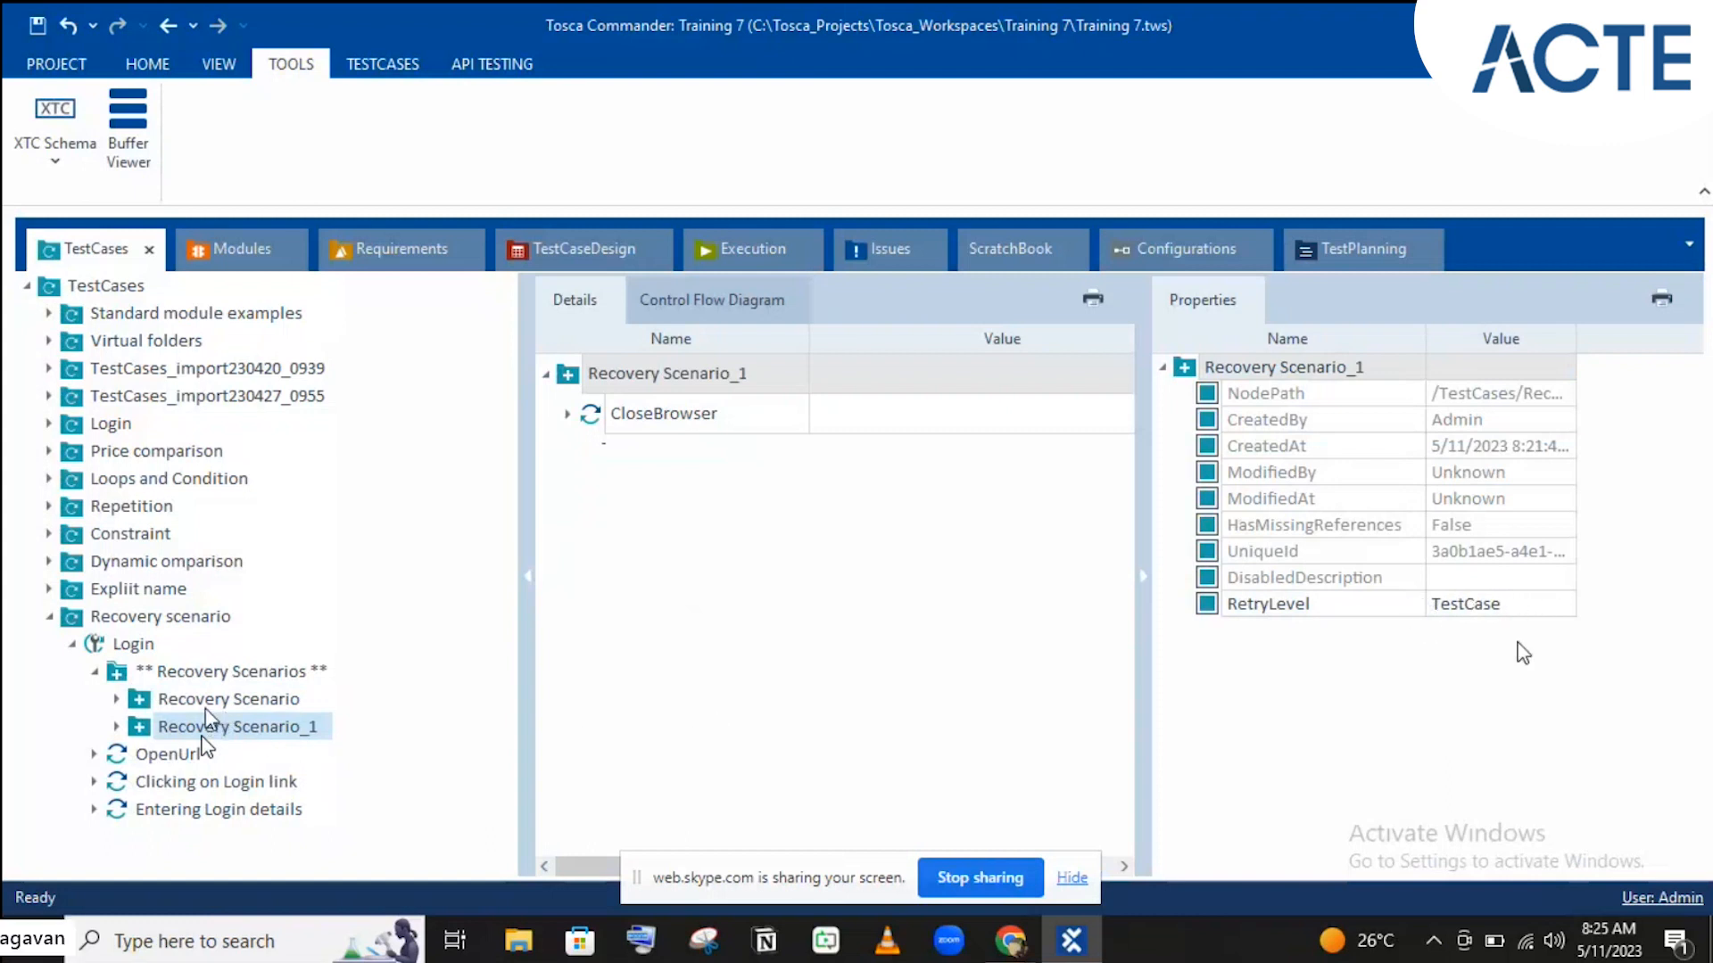
click(206, 708)
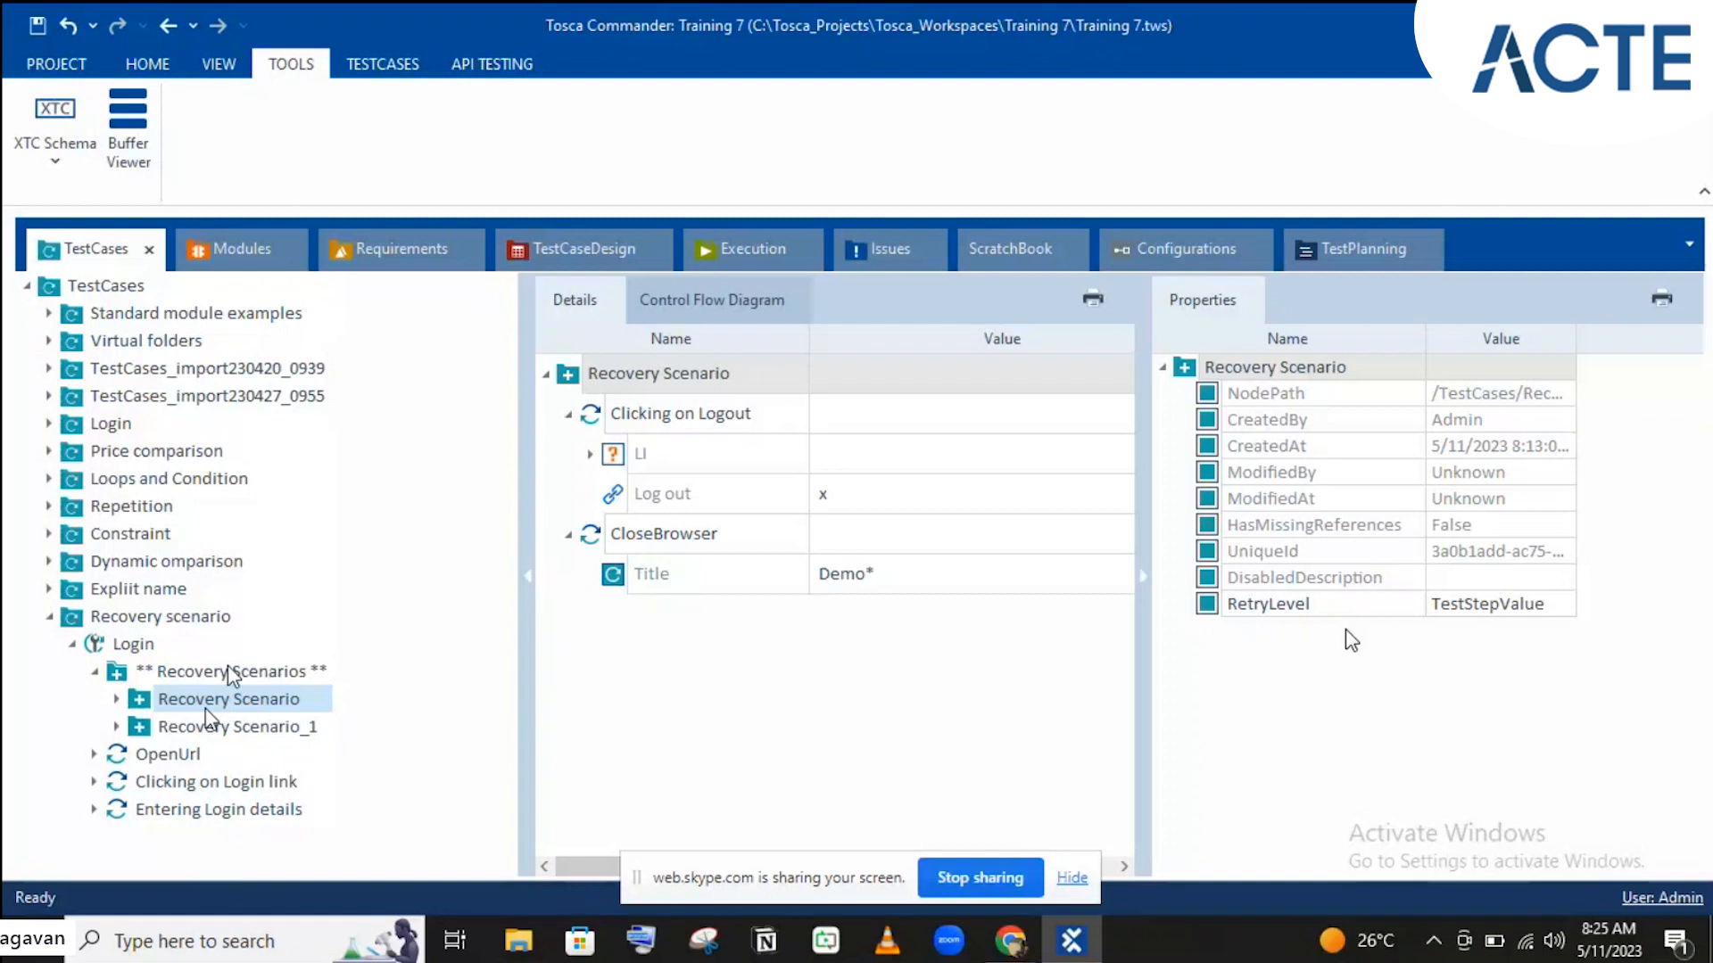
click(214, 730)
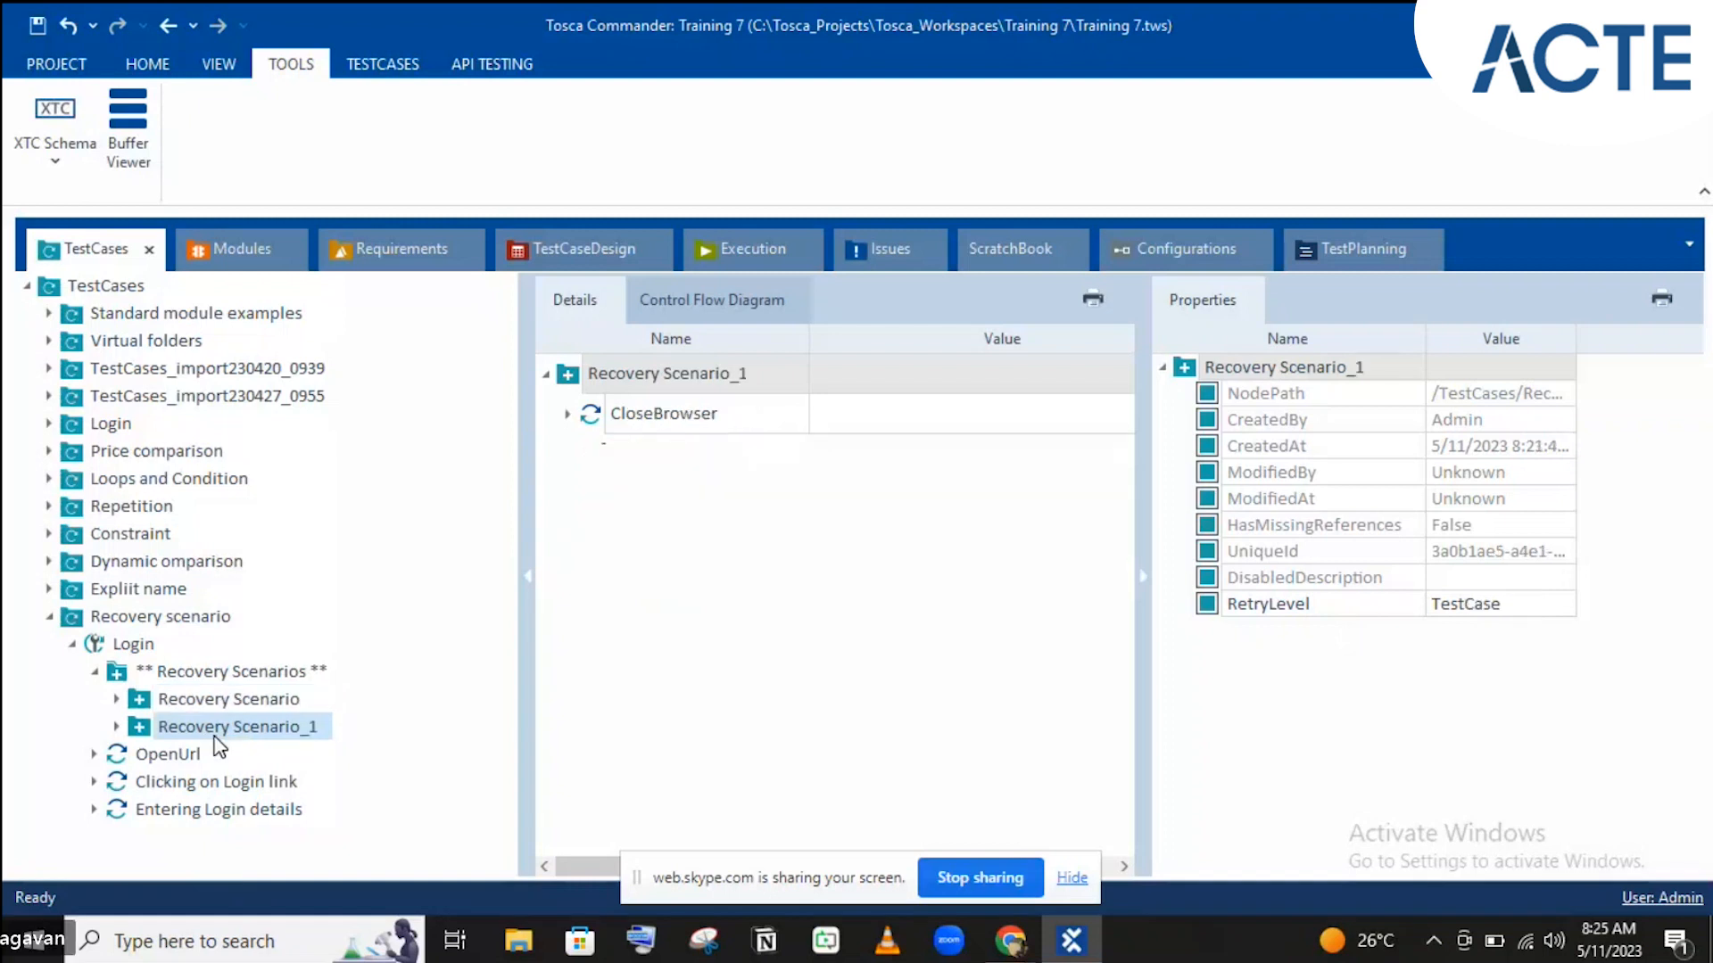
click(232, 699)
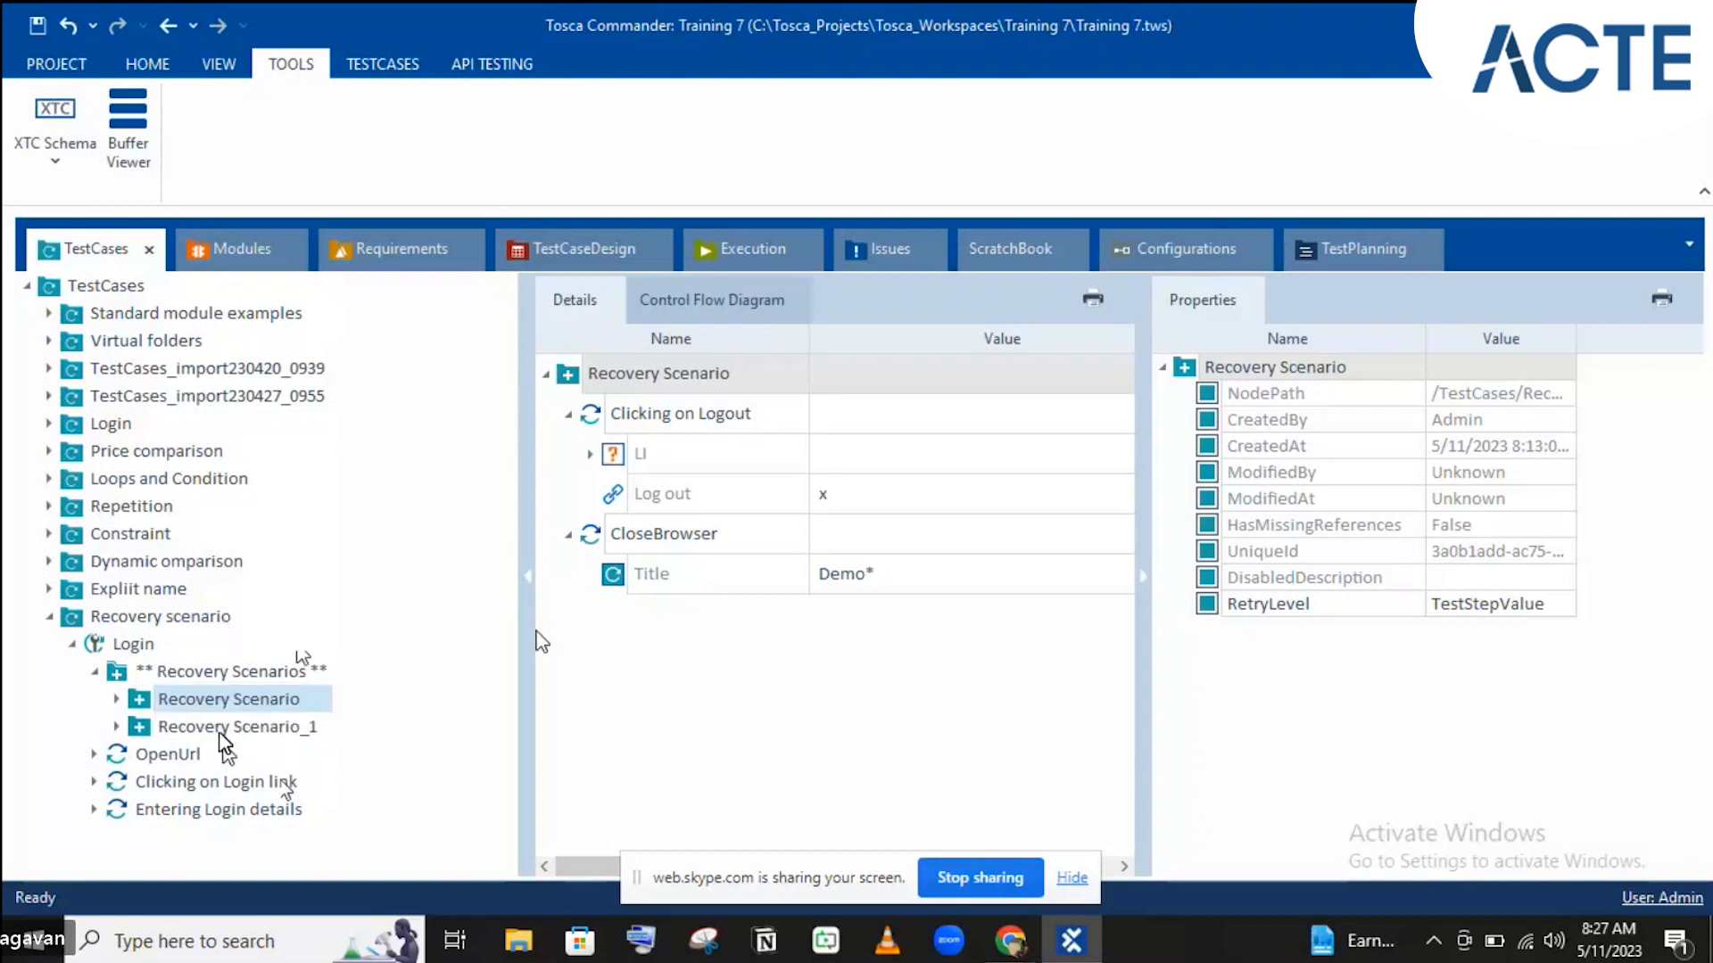
Step: Review the CloseBrowser steps in both recovery scenarios and check the RetryLevel options of Recovery Scenario_1
click(249, 680)
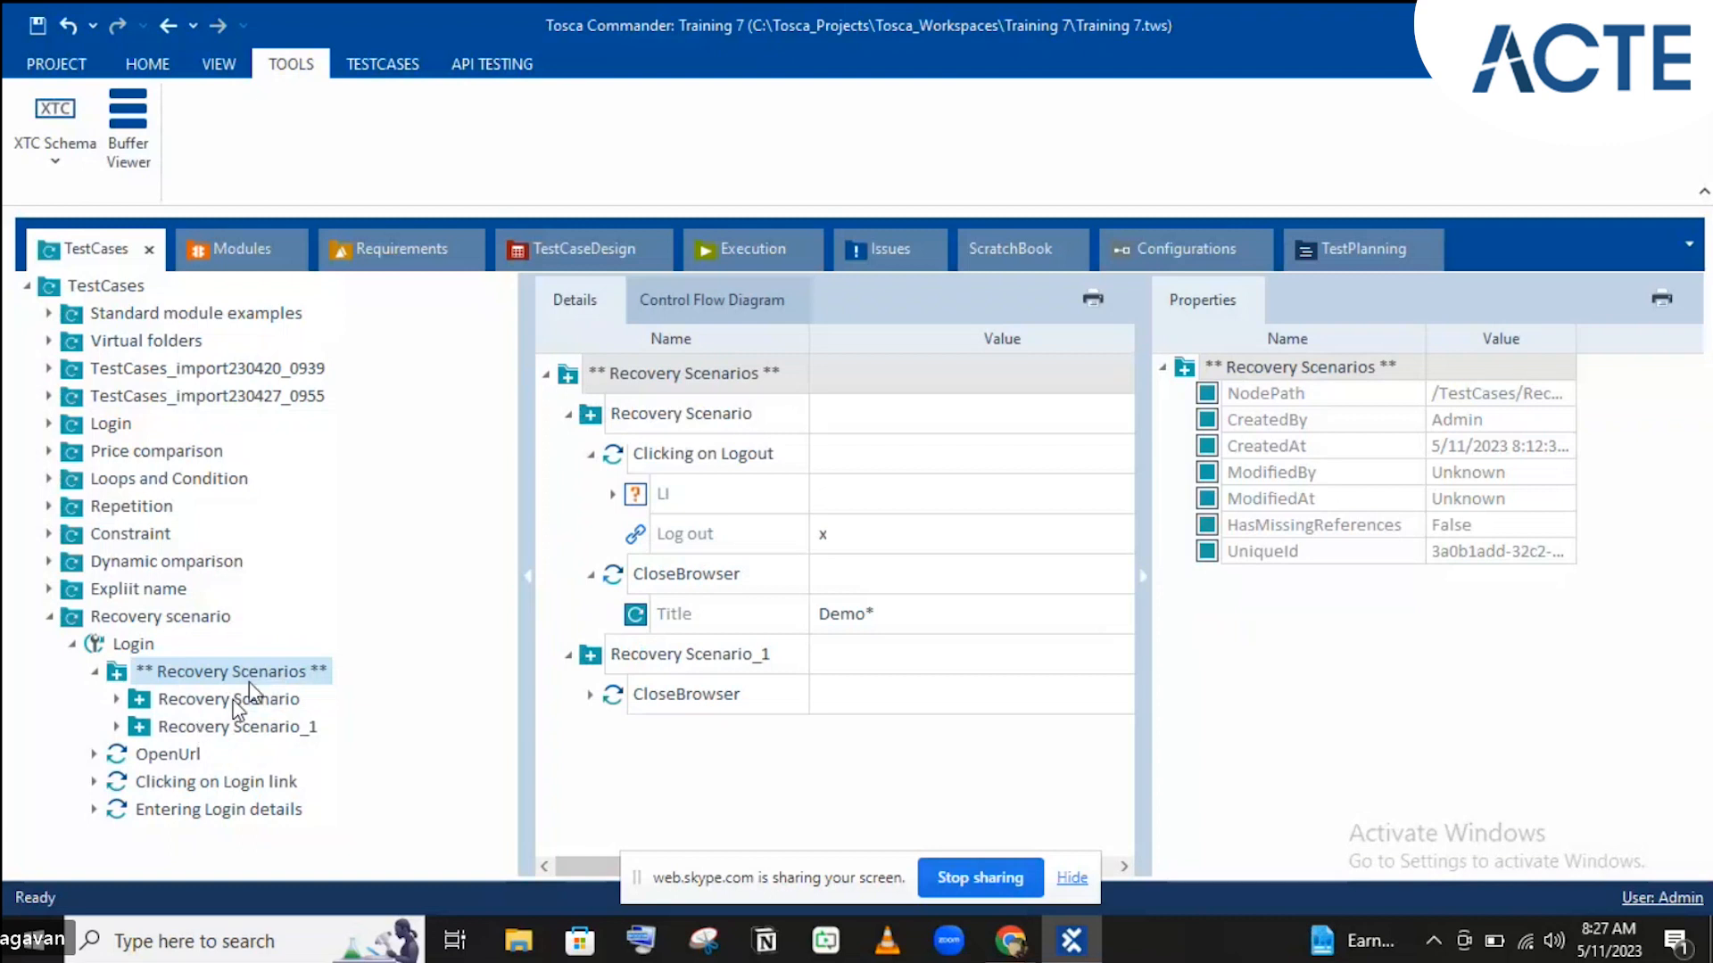
click(235, 703)
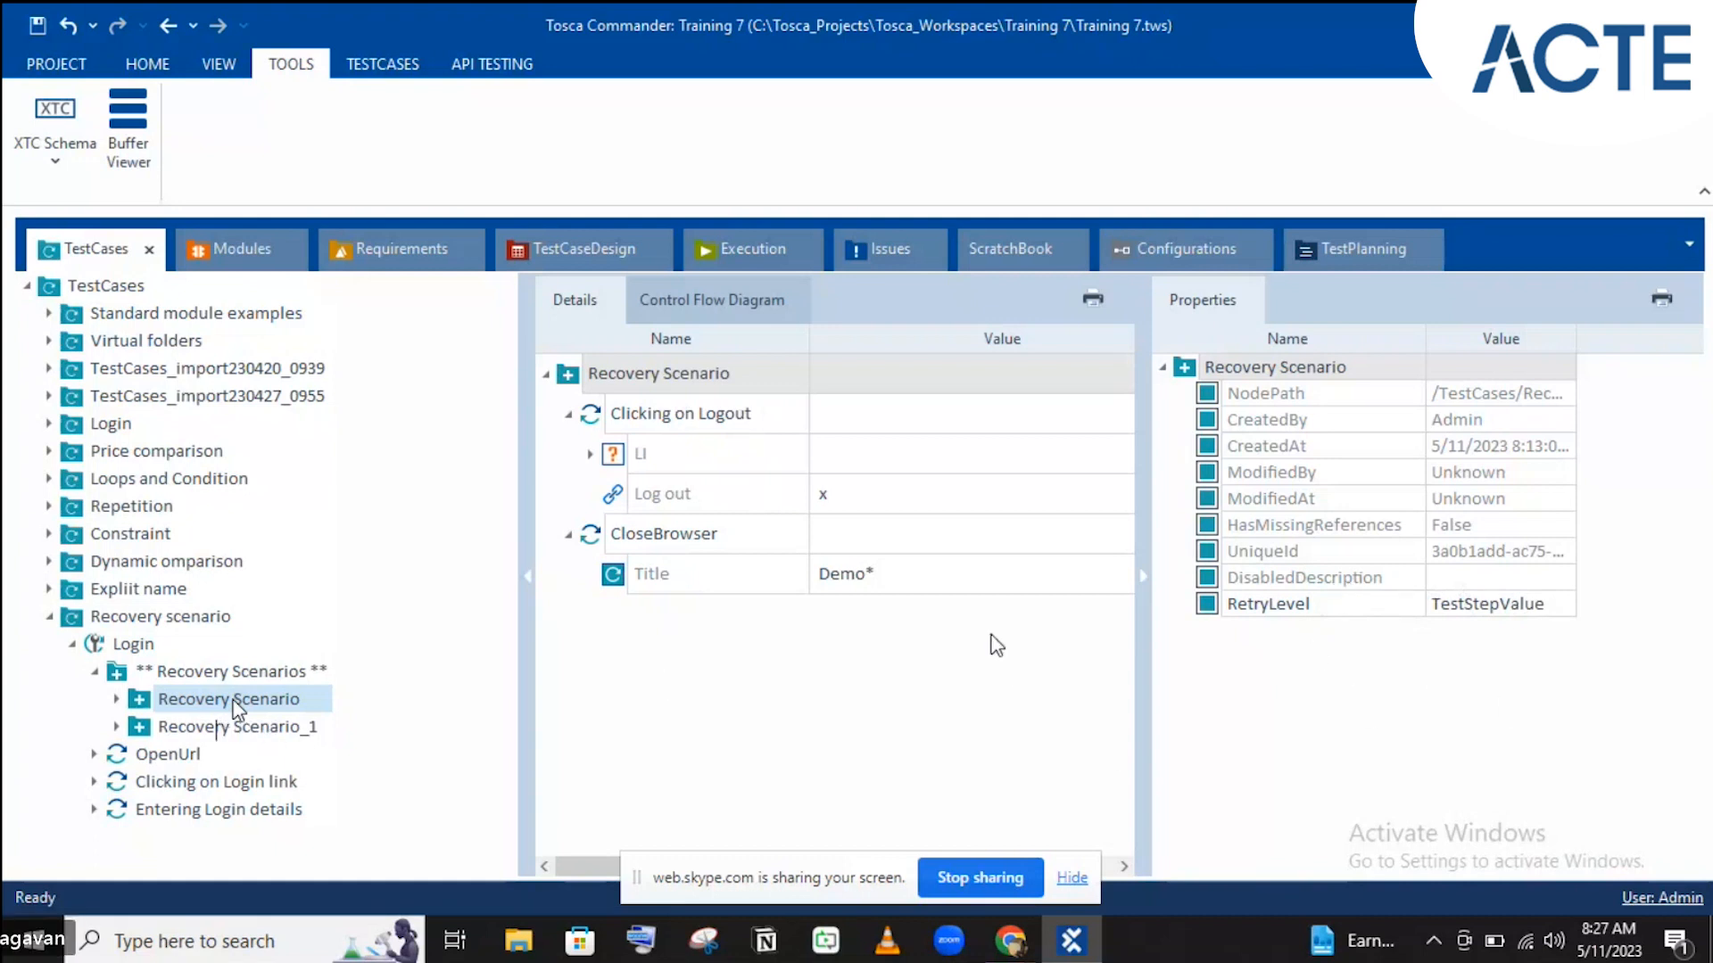
click(682, 535)
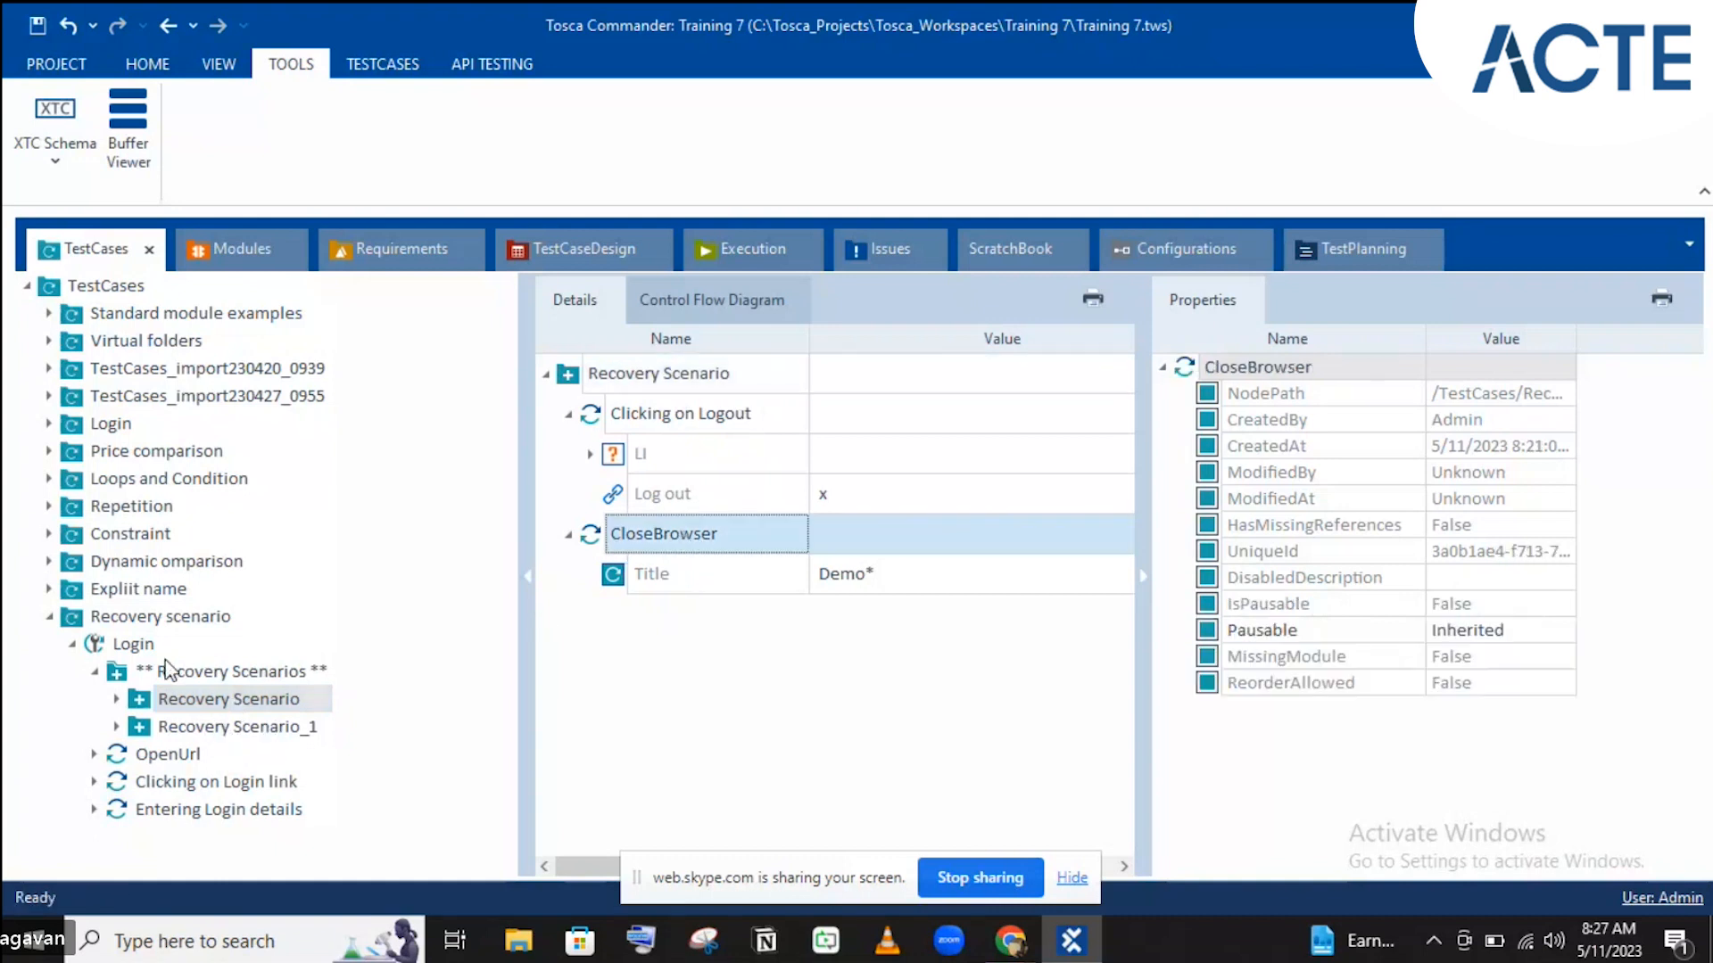
click(116, 727)
click(605, 538)
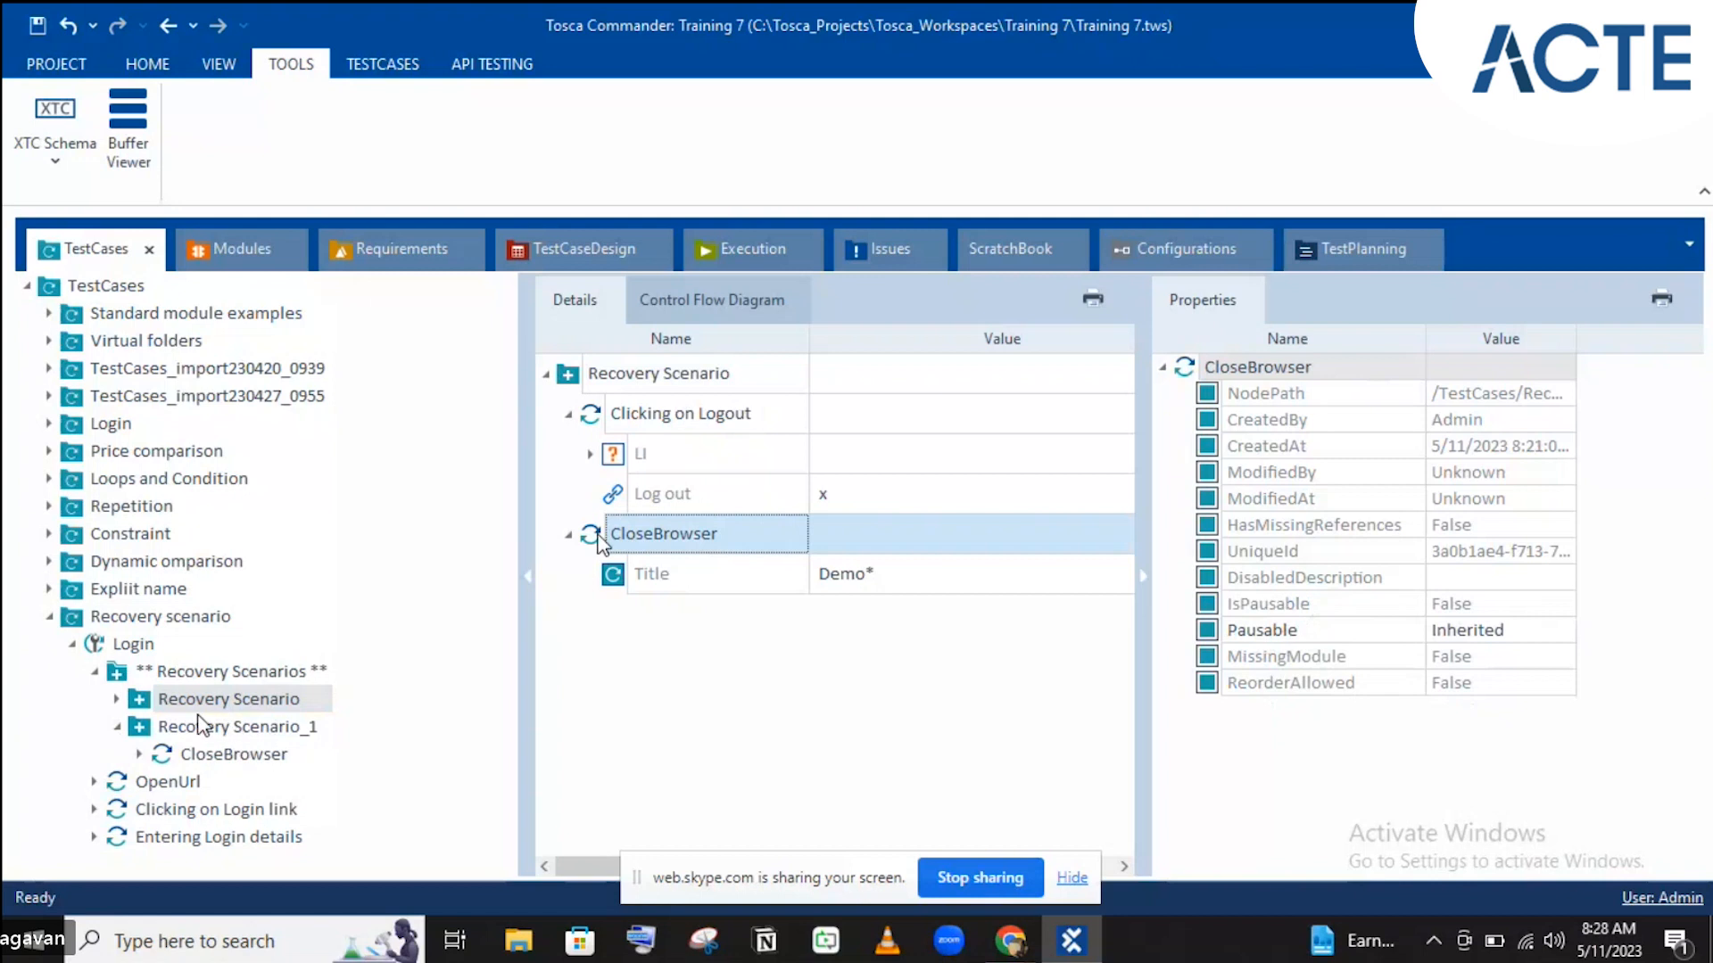
click(114, 700)
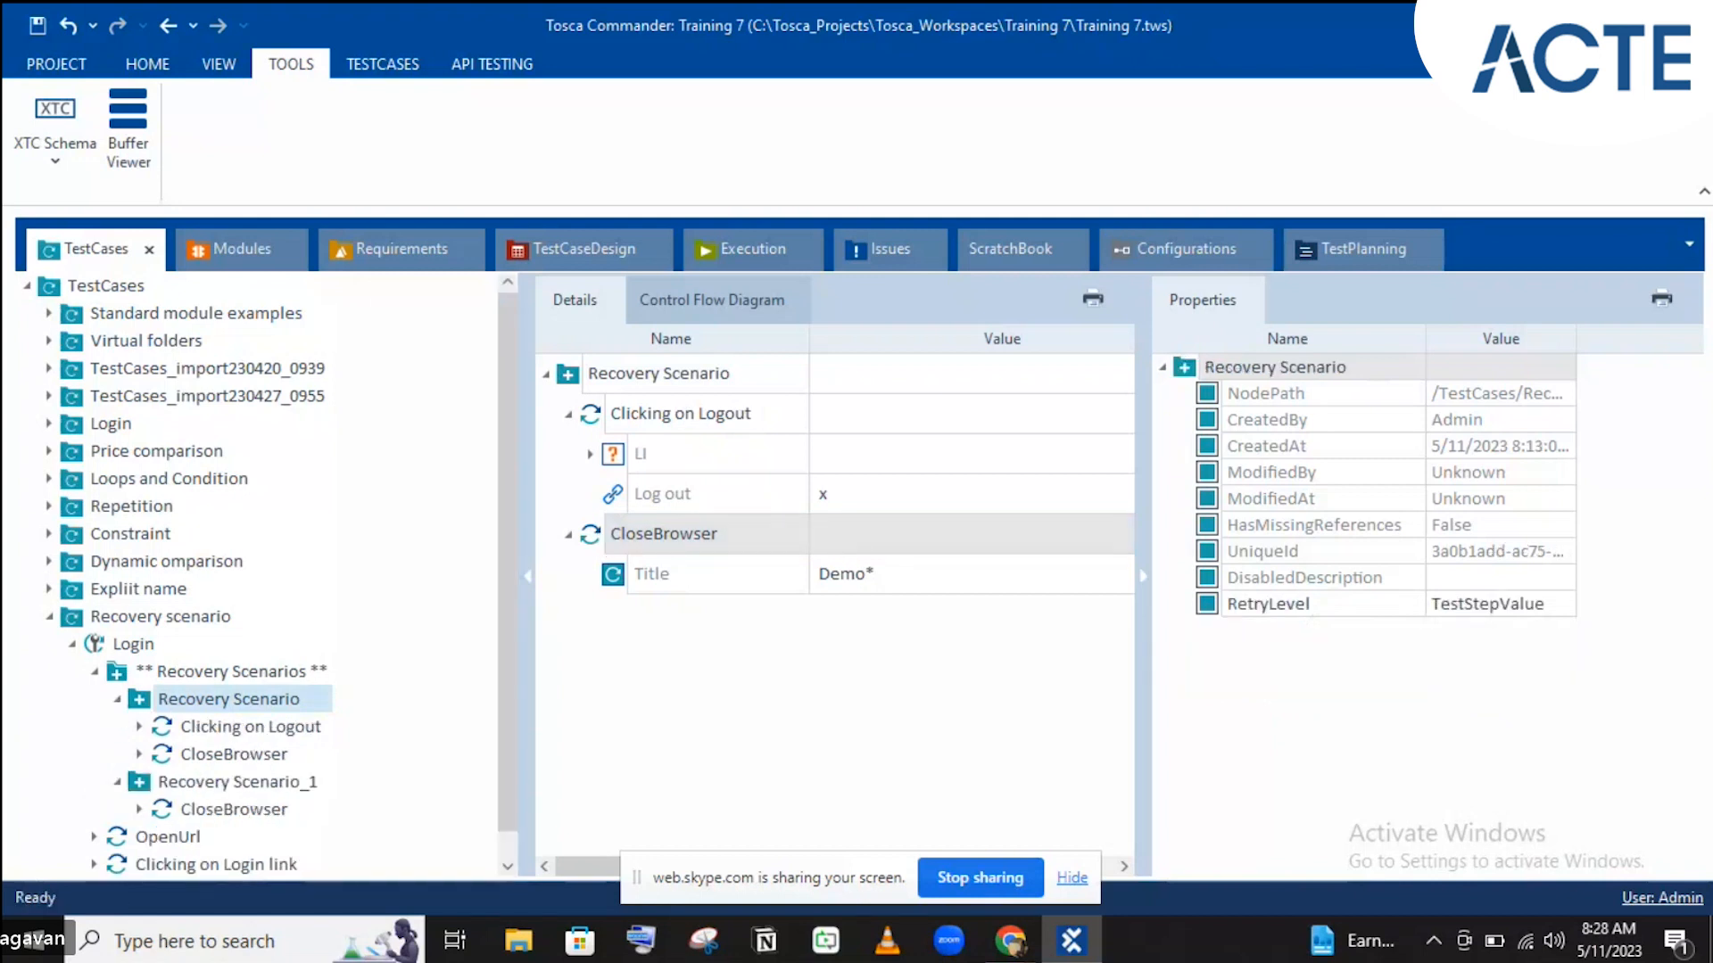
click(114, 701)
click(303, 727)
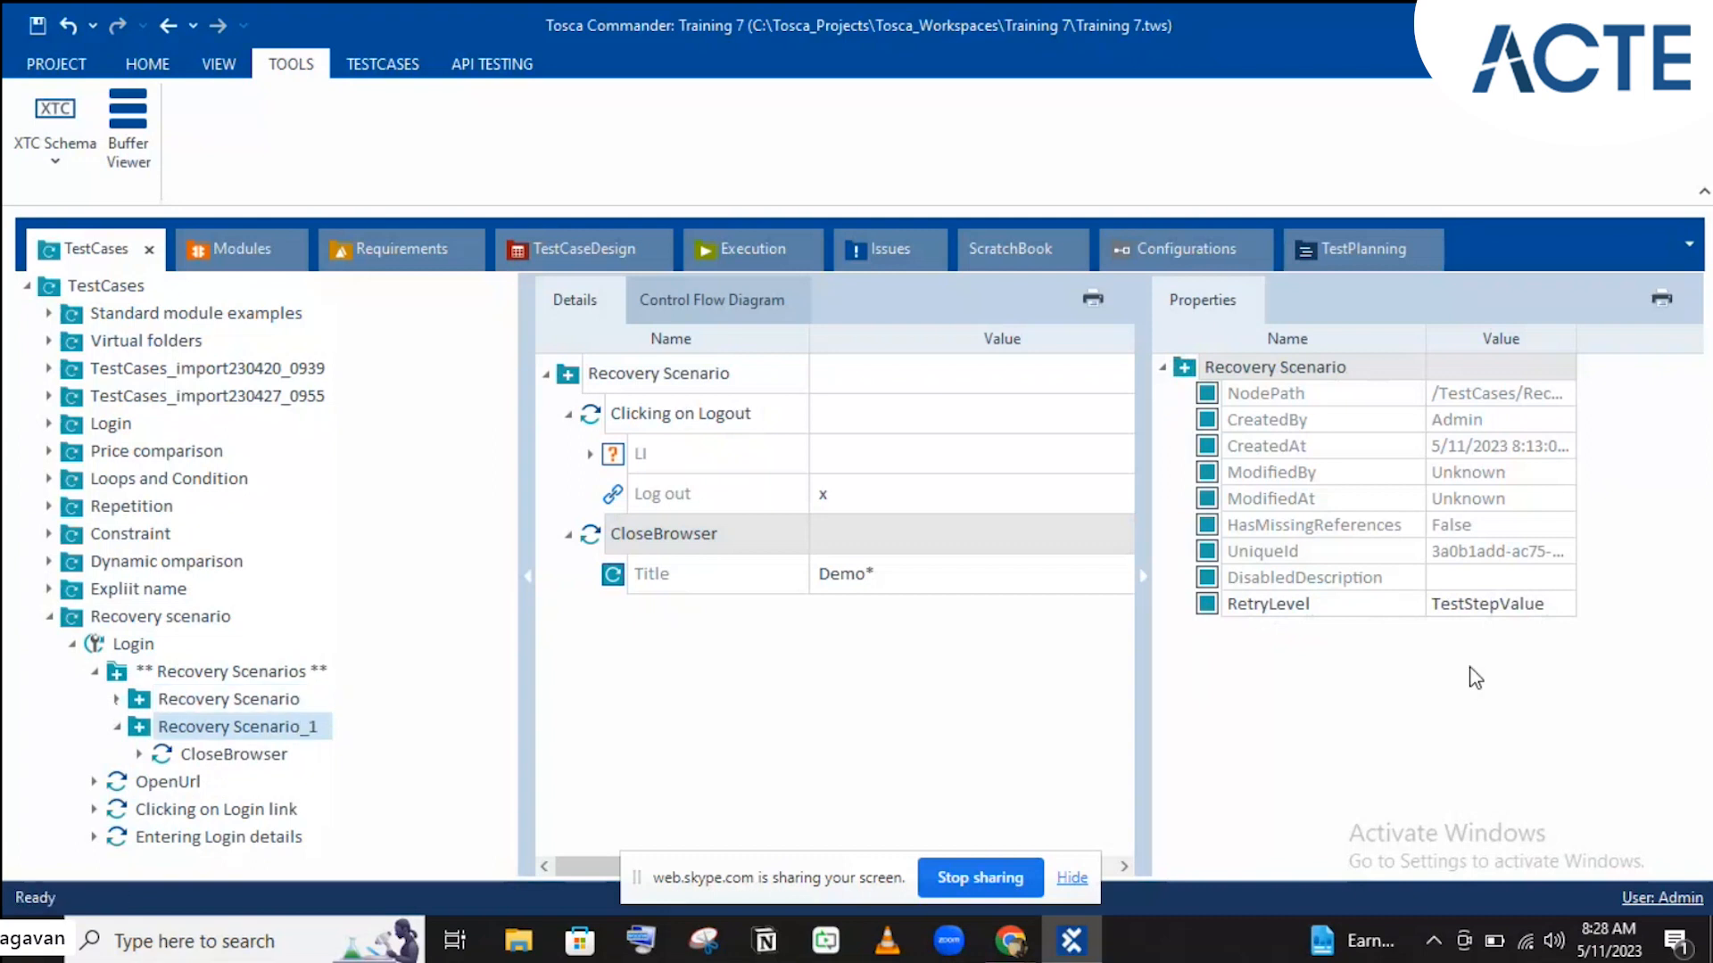
click(1497, 606)
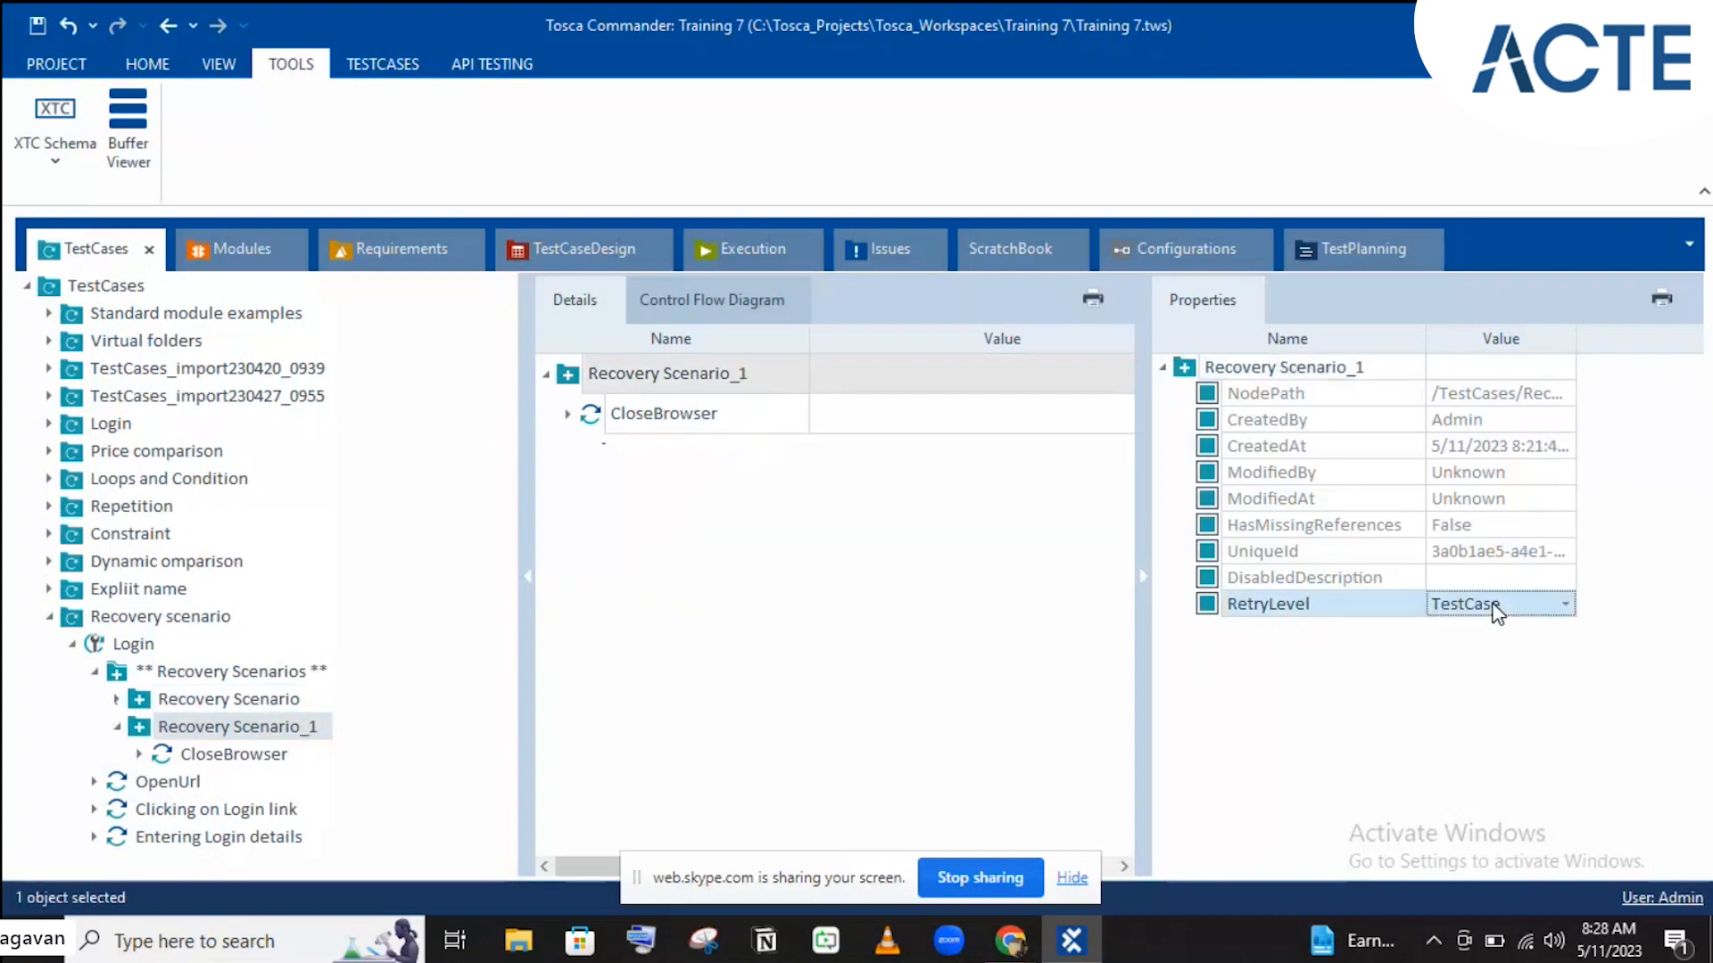
click(1497, 611)
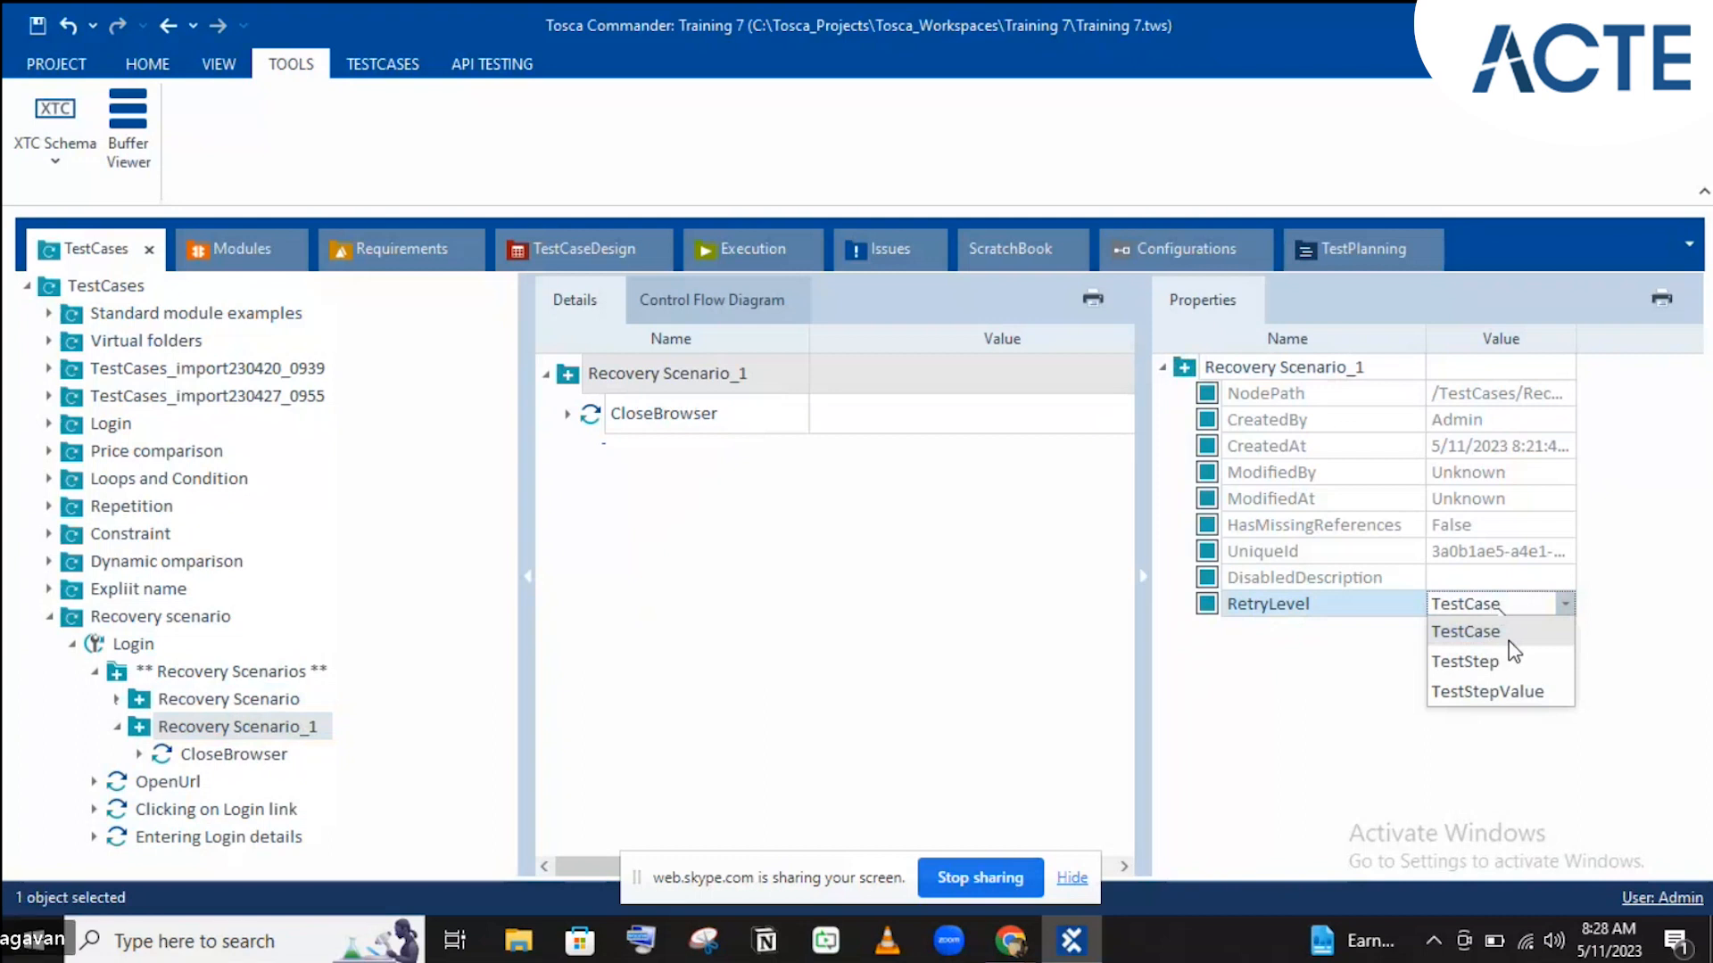
click(1385, 629)
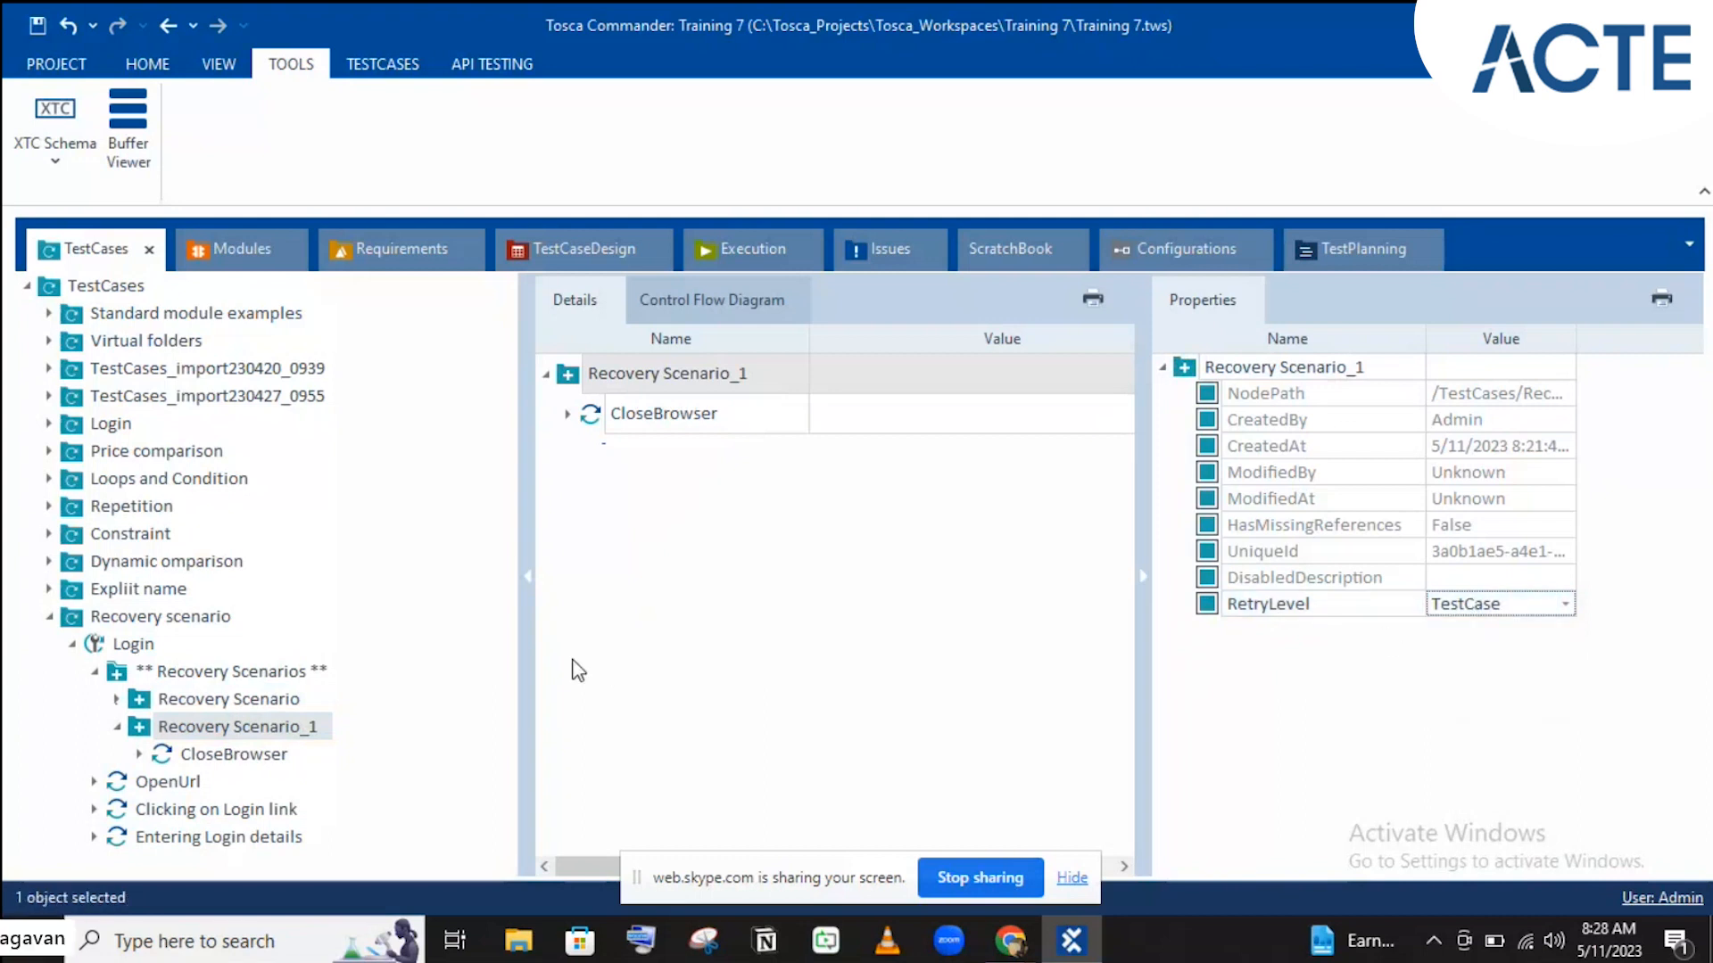
Step: Delete the CloseBrowser step from the first Recovery Scenario, leaving the Clicking on Logout step in place
click(279, 700)
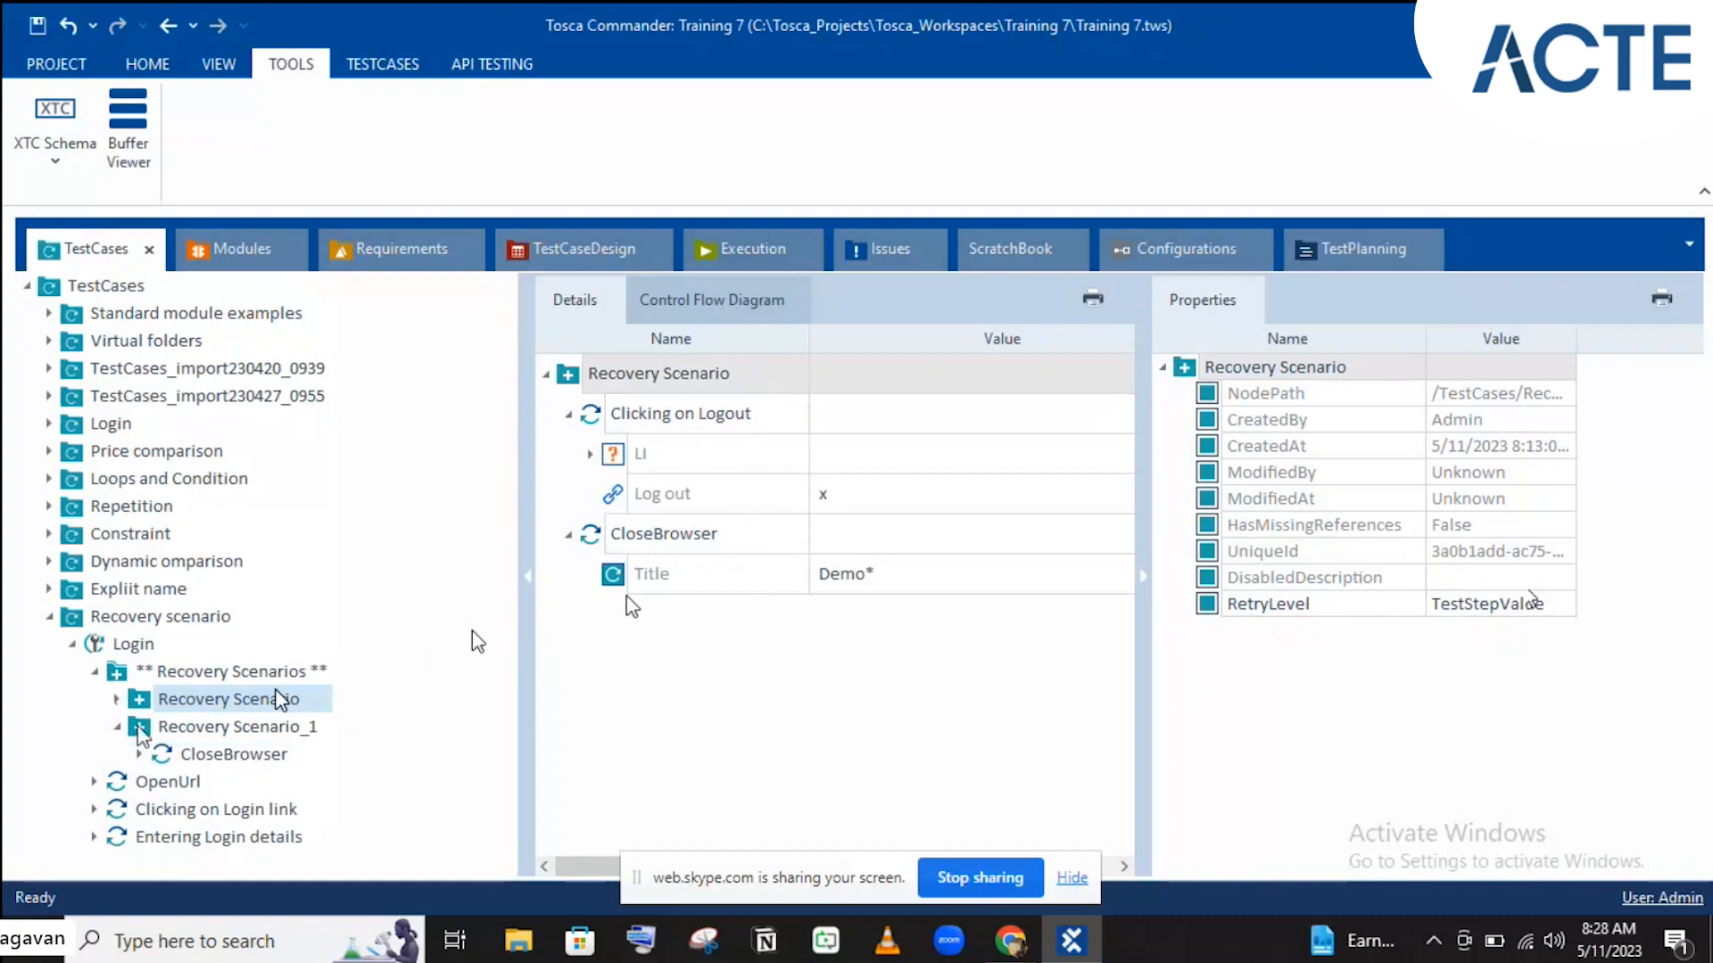
click(705, 533)
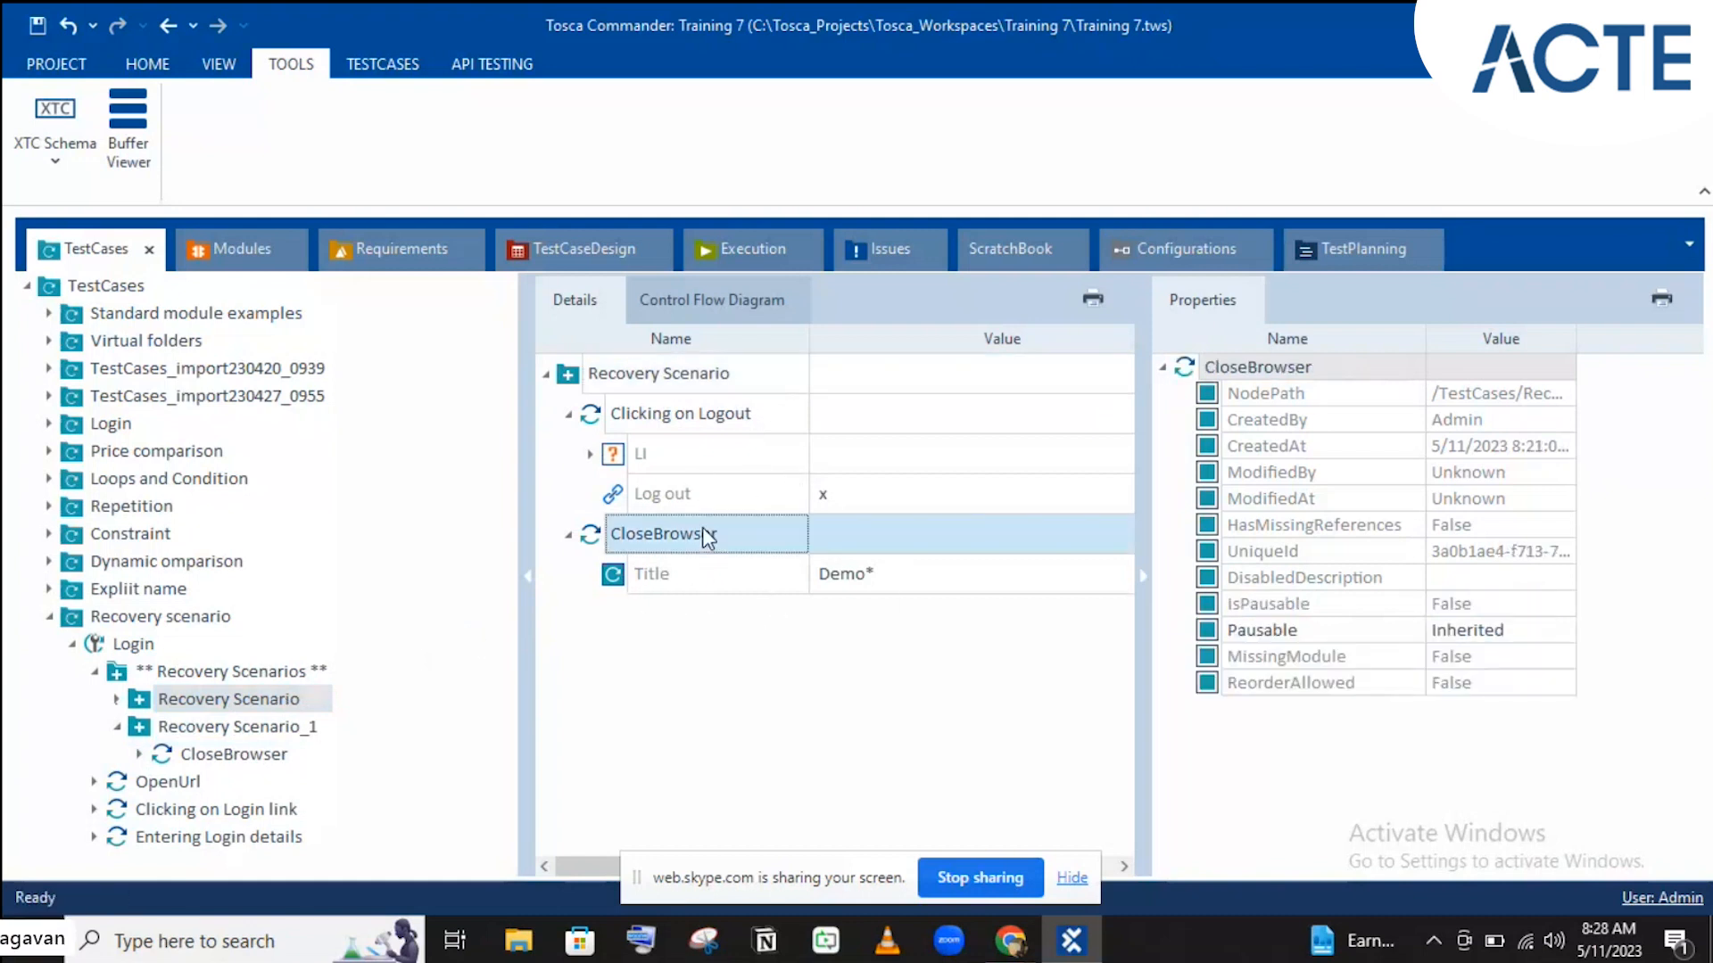
key(Delete)
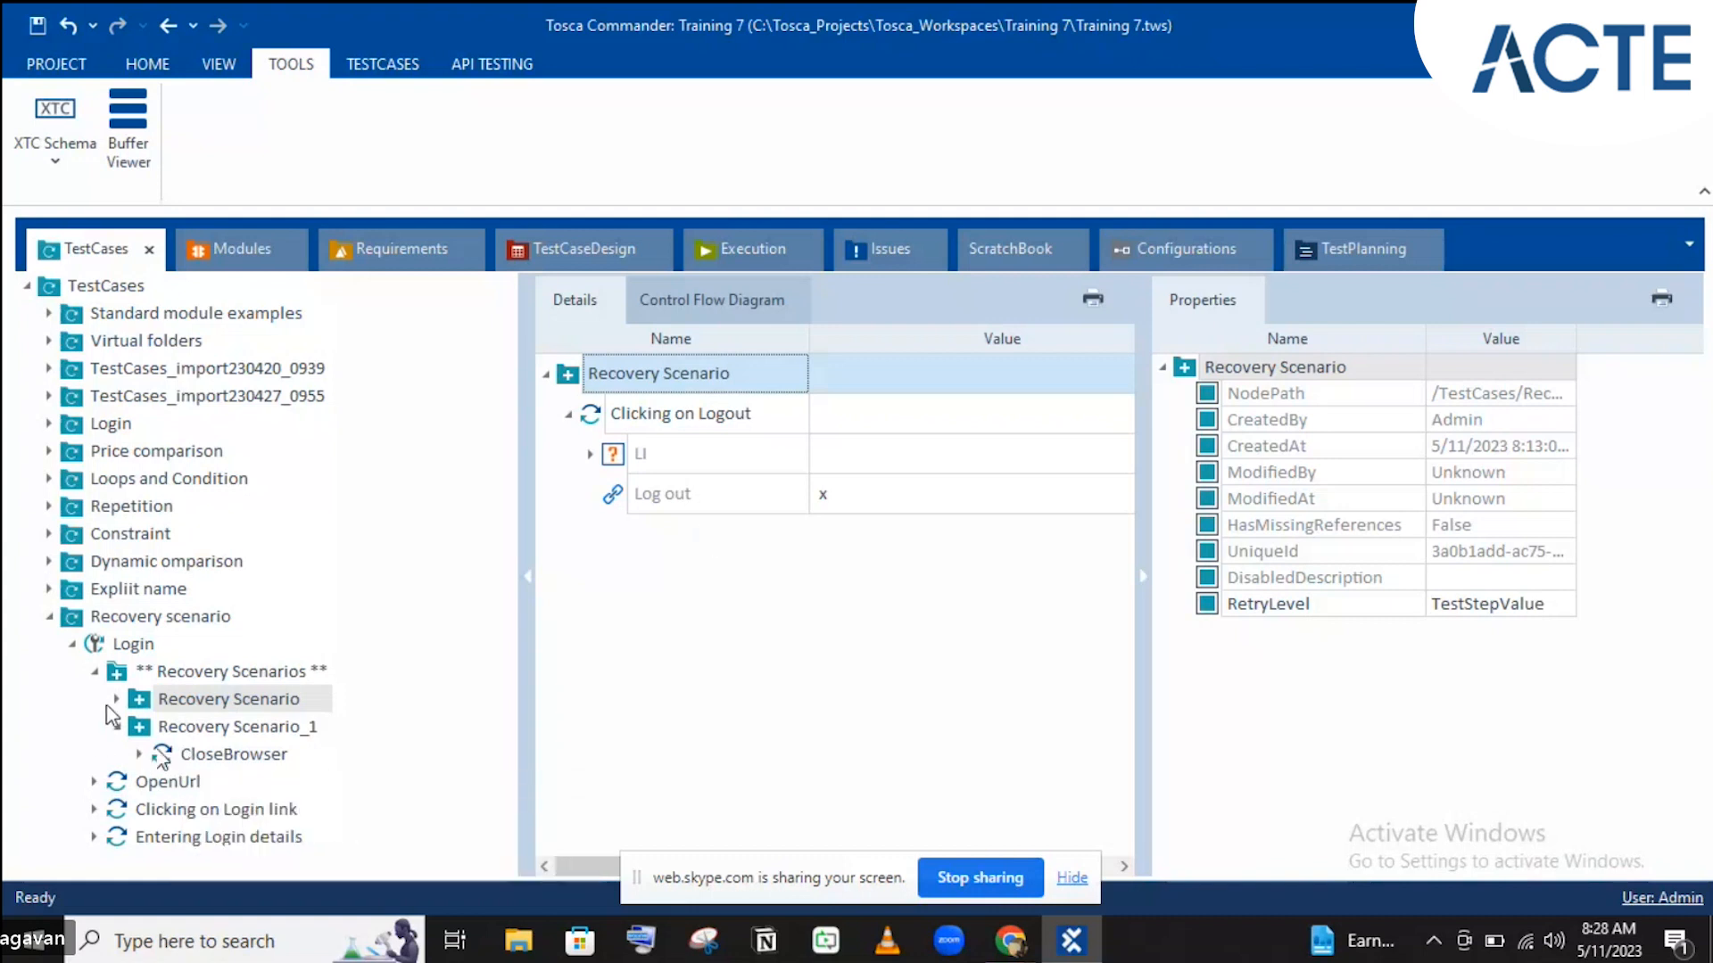
Step: Set the RetryLevel of the first Recovery Scenario to TestStep
click(275, 699)
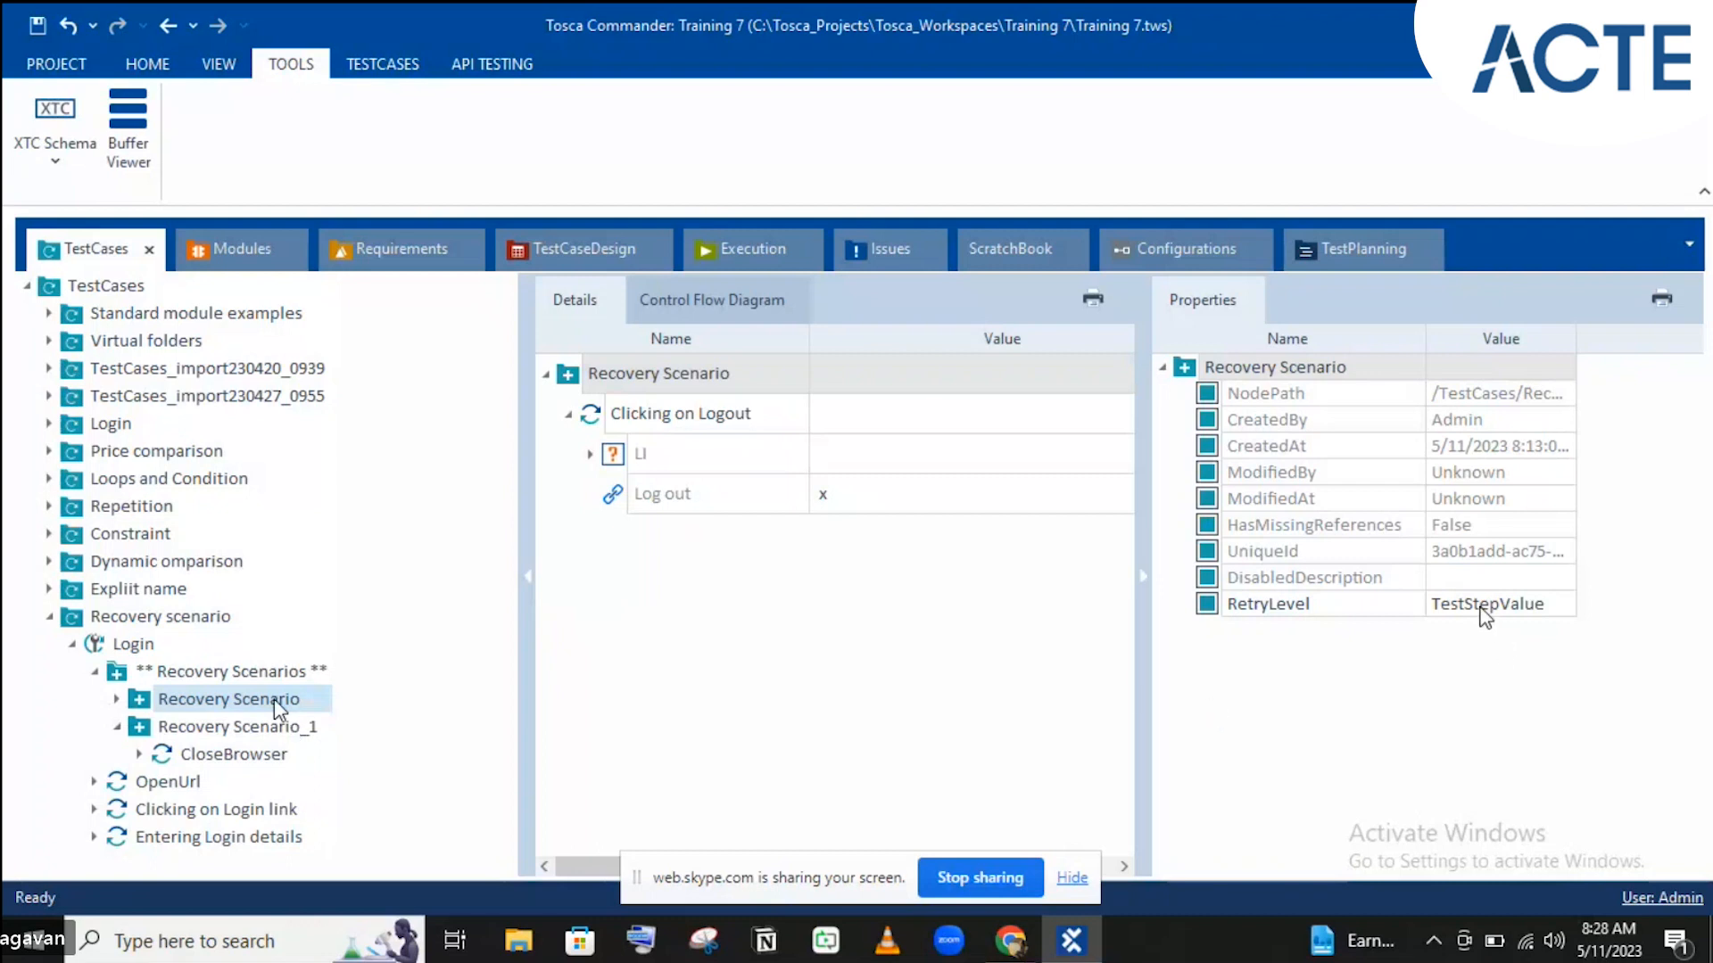
click(1481, 606)
click(1482, 606)
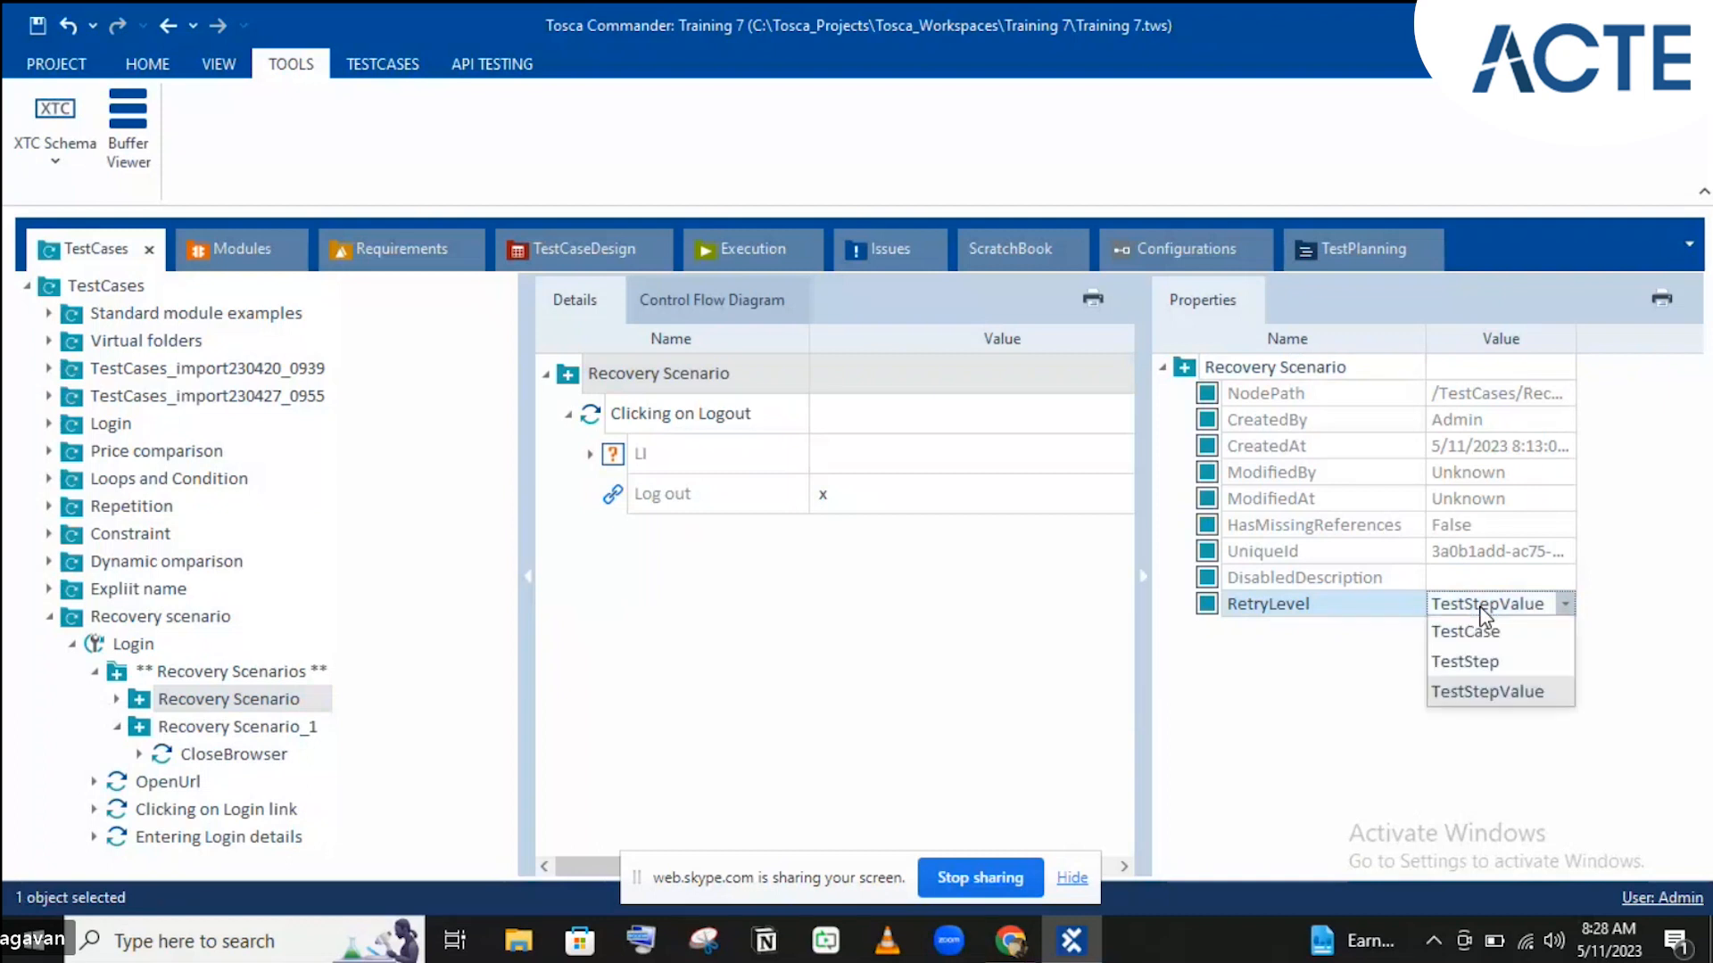
click(1494, 662)
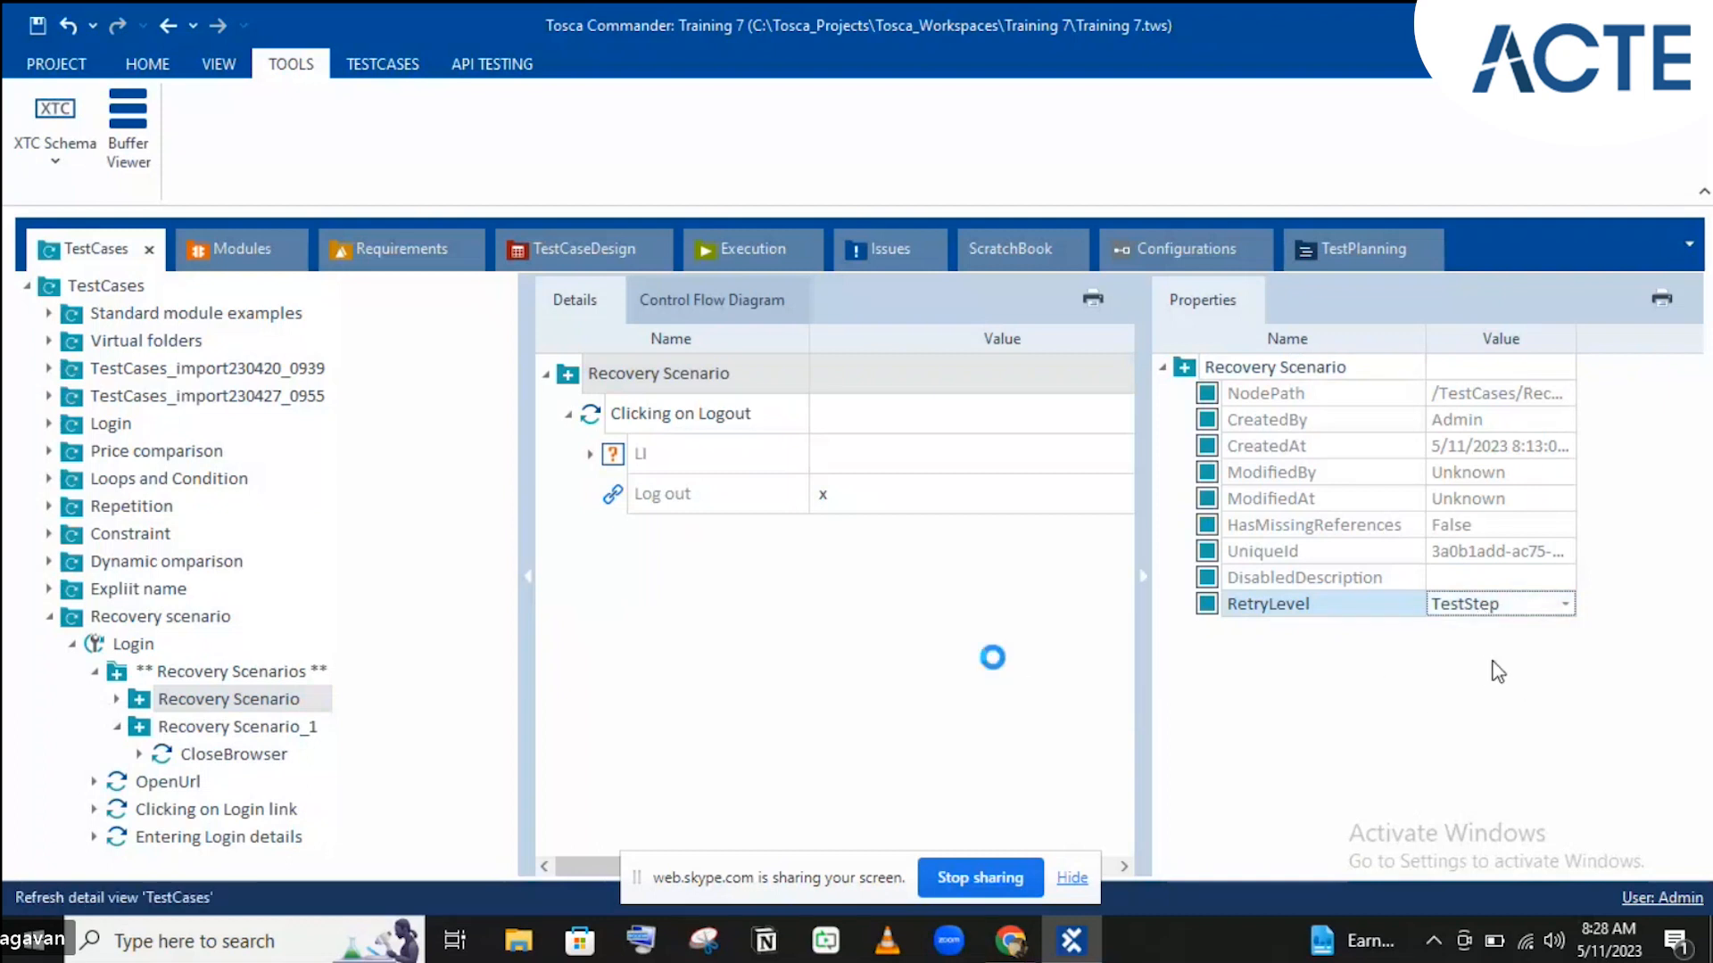
click(965, 652)
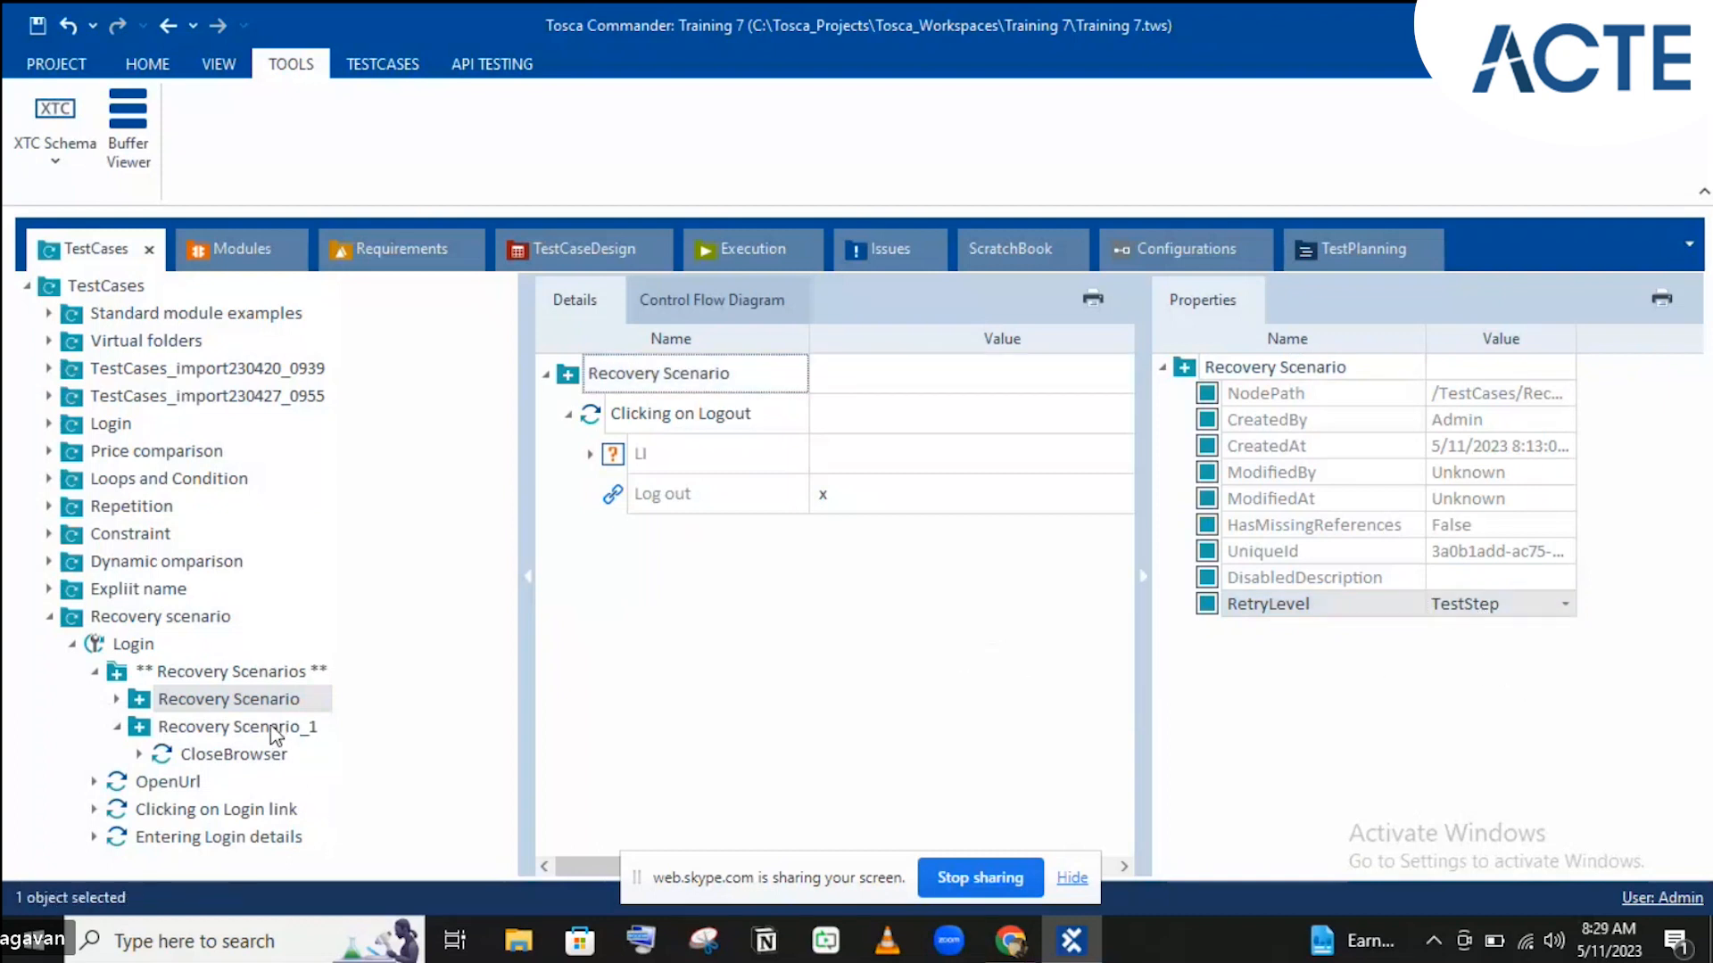
Step: Recheck both recovery scenarios and set the RetryLevel of Recovery Scenario_1 to TestStepValue
click(274, 729)
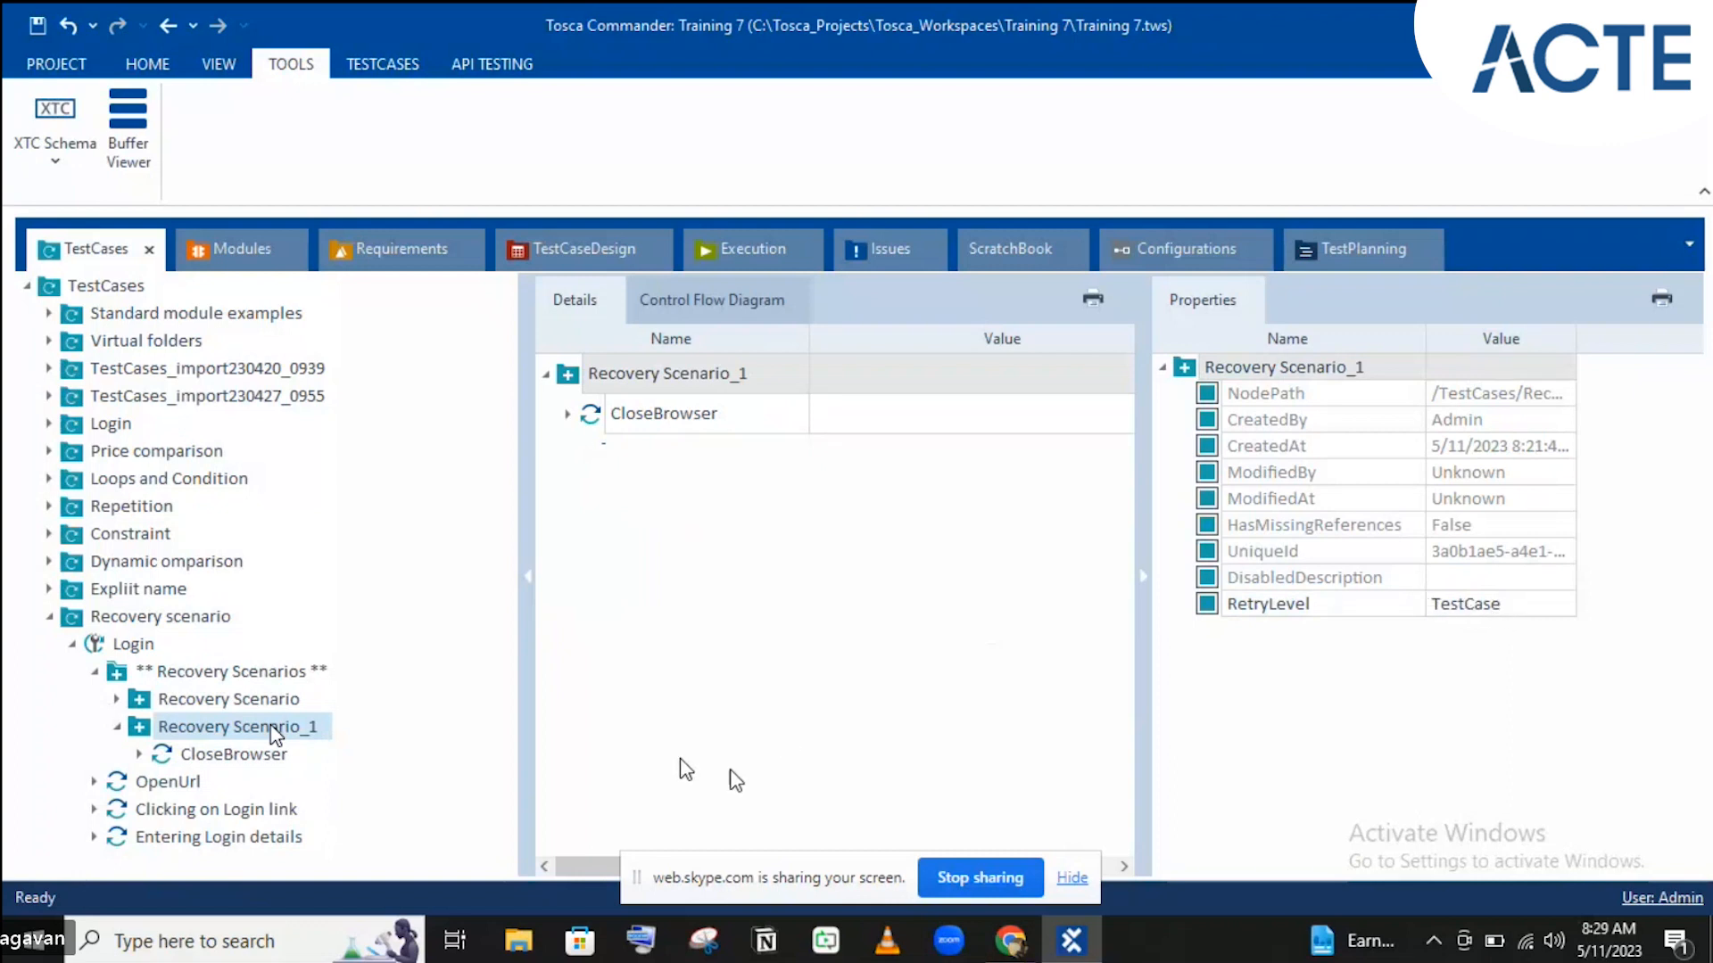
click(191, 701)
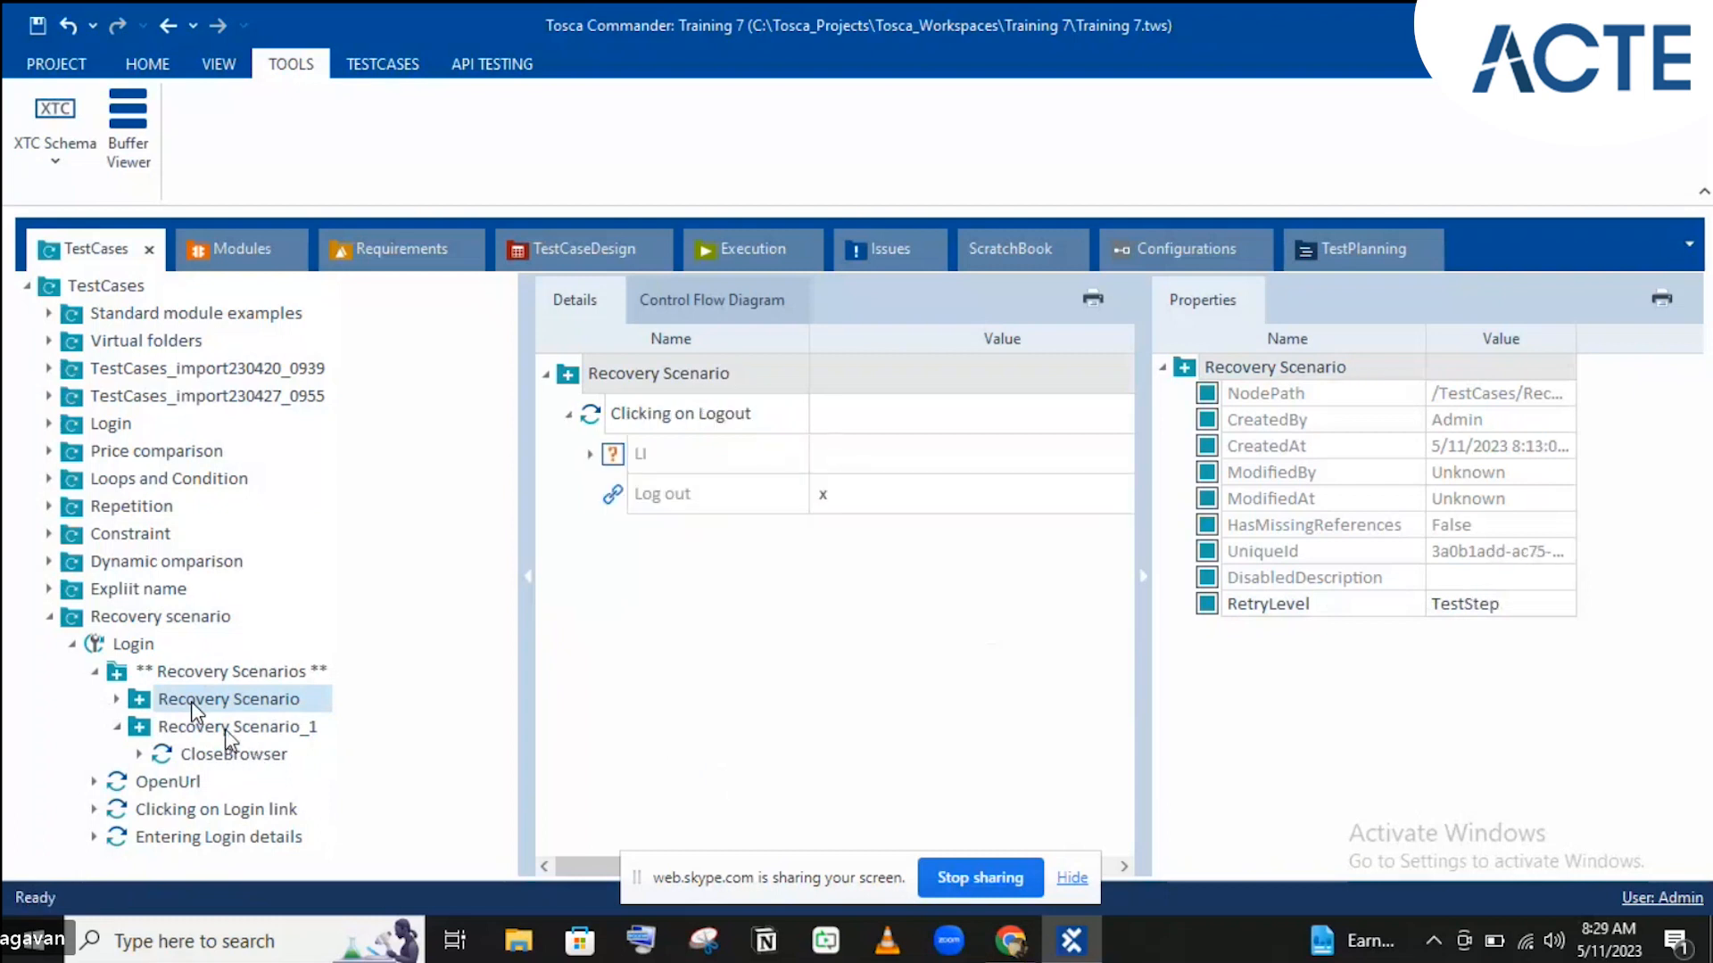
click(225, 728)
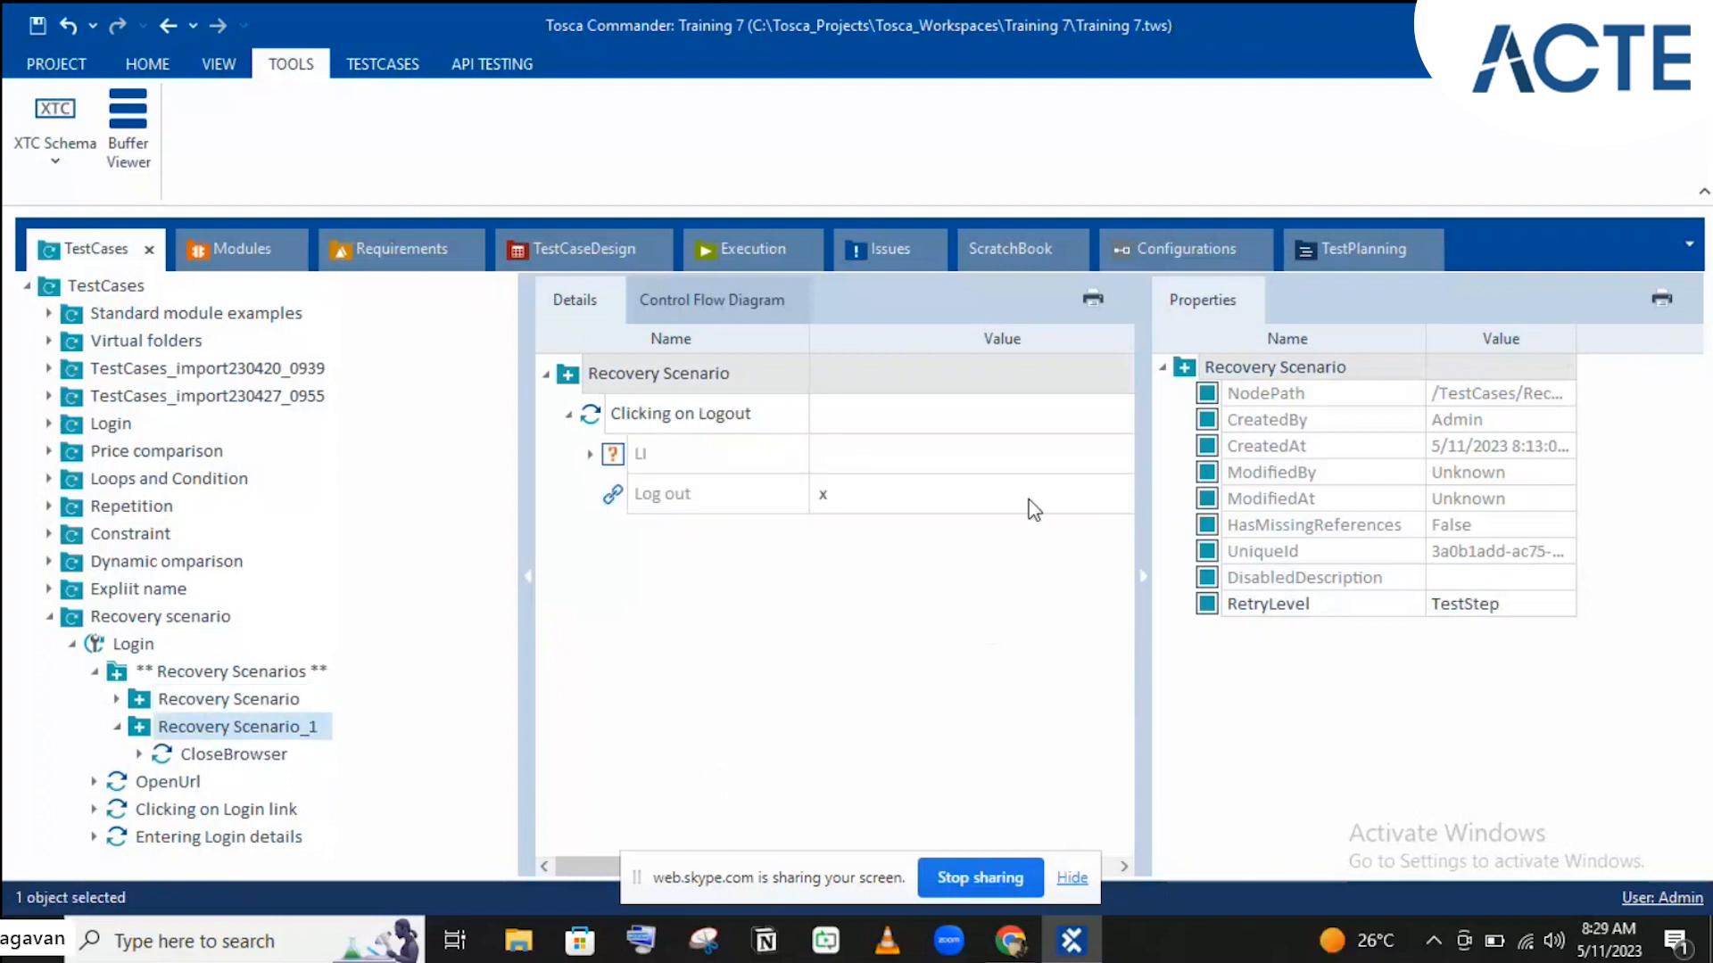
click(1473, 613)
click(1476, 614)
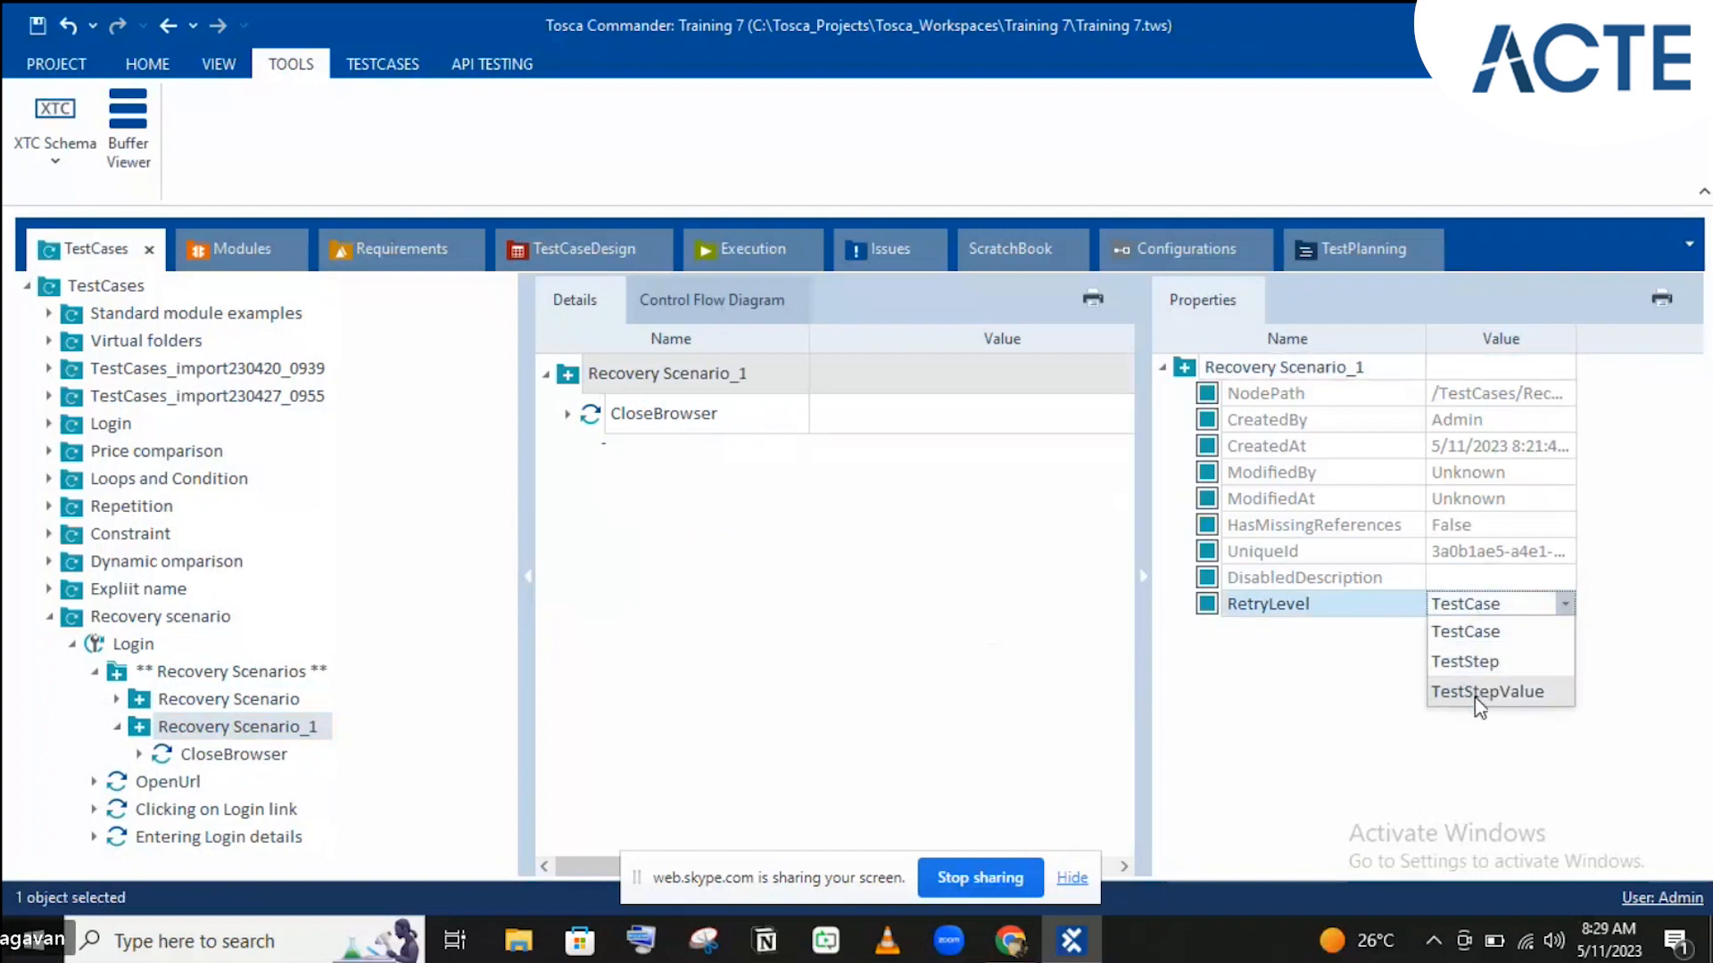
click(1476, 688)
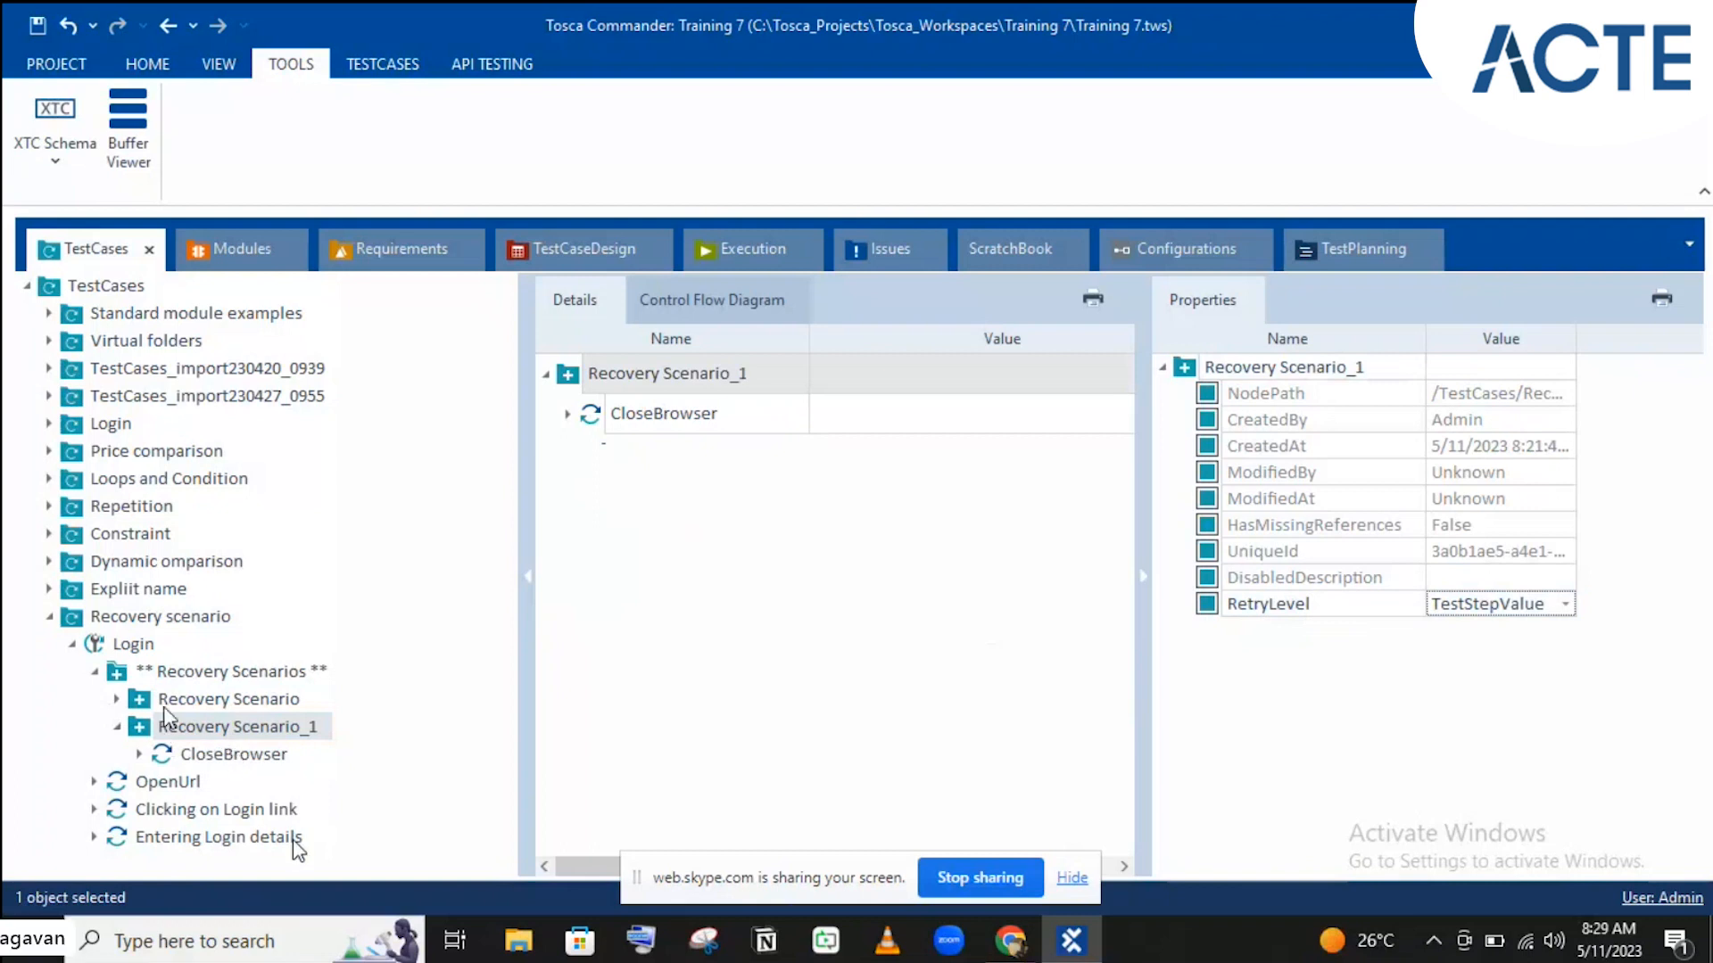
Step: Copy the Login test case's OpenUrl step into Recovery Scenario_1 after CloseBrowser, and recheck both recovery scenarios
click(174, 781)
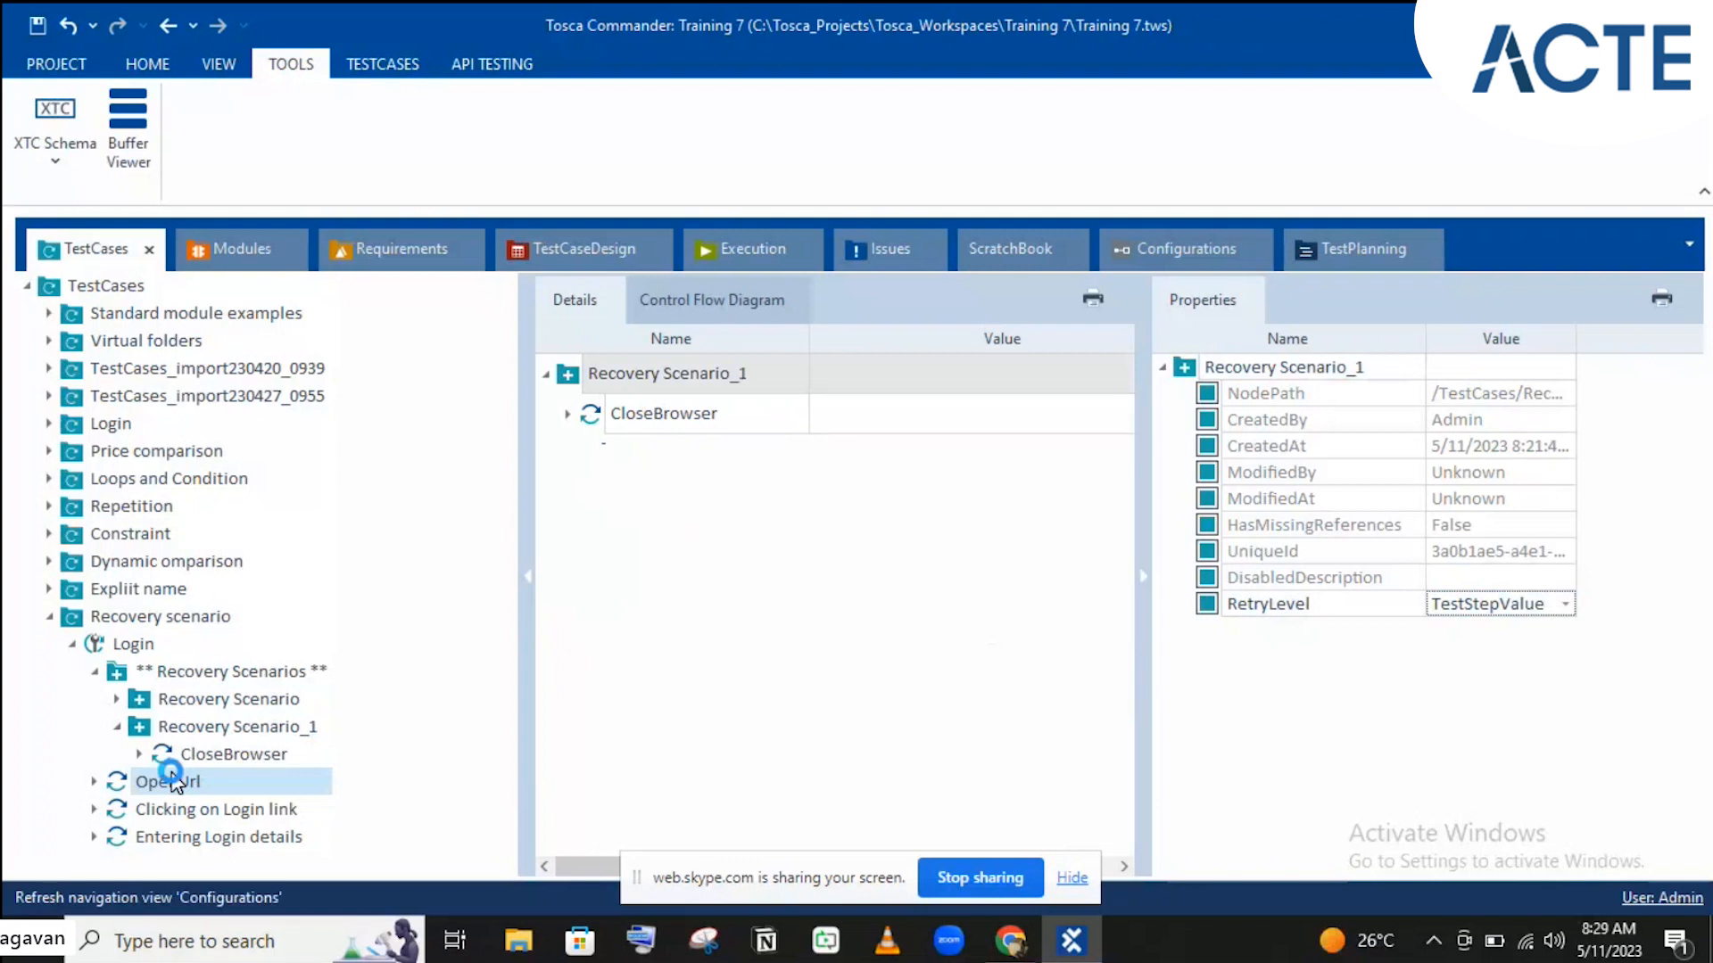
click(176, 729)
key(ctrl+v)
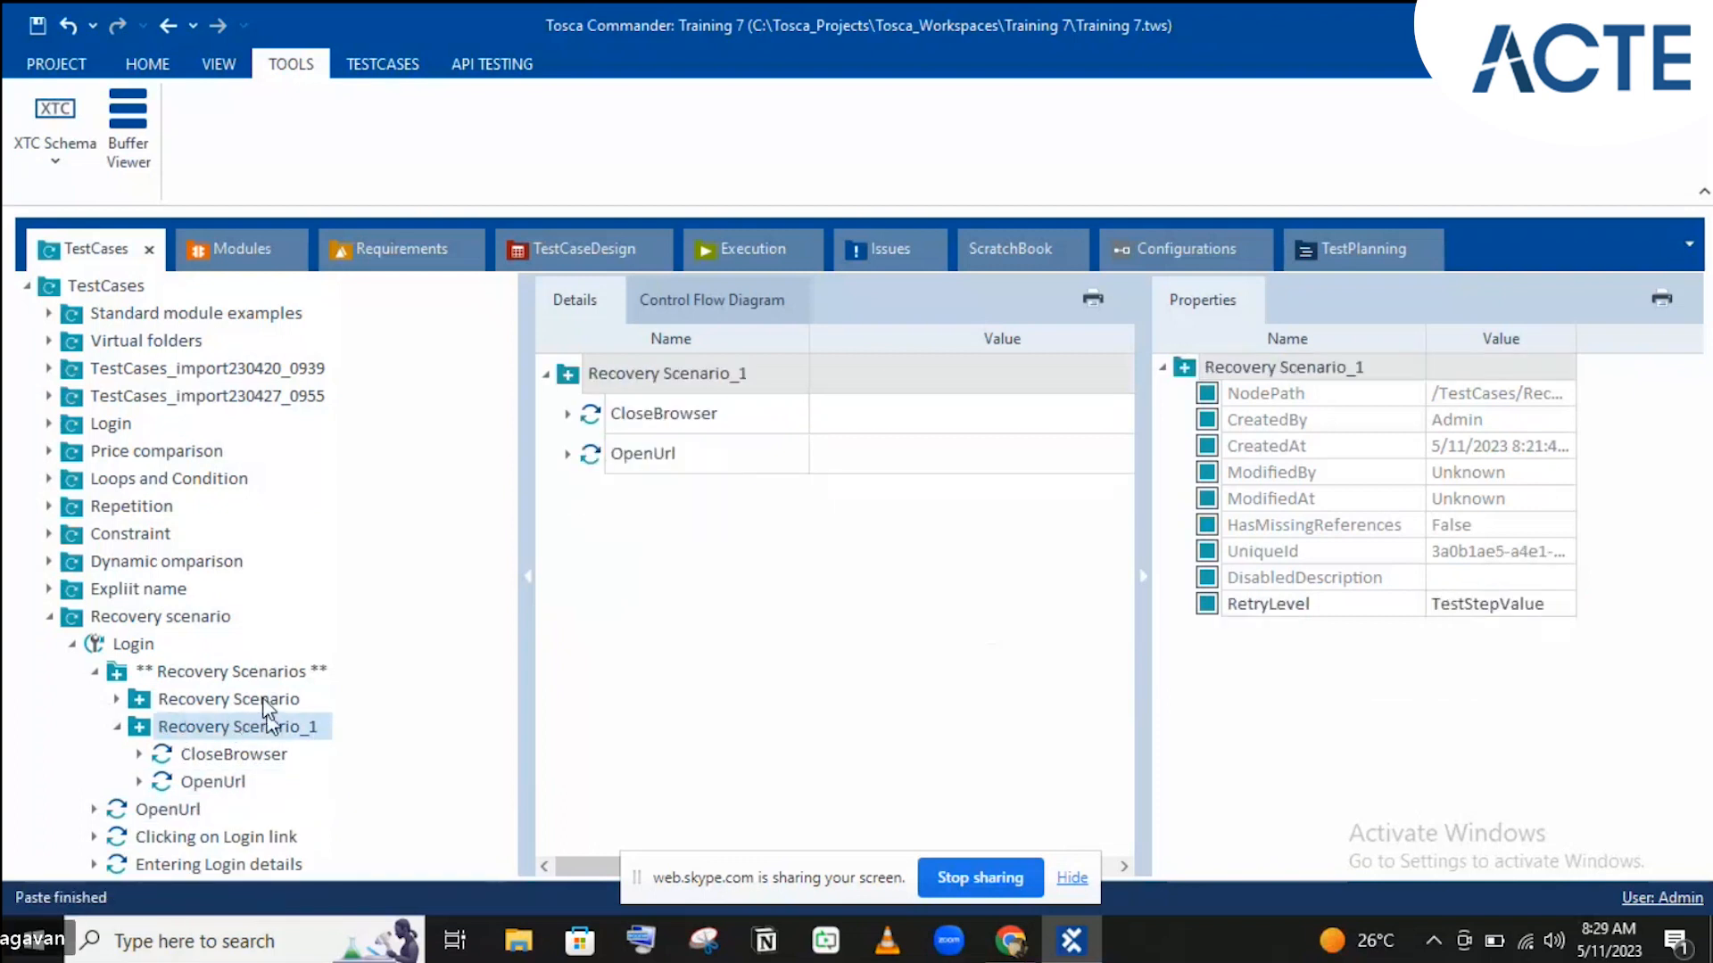
click(189, 705)
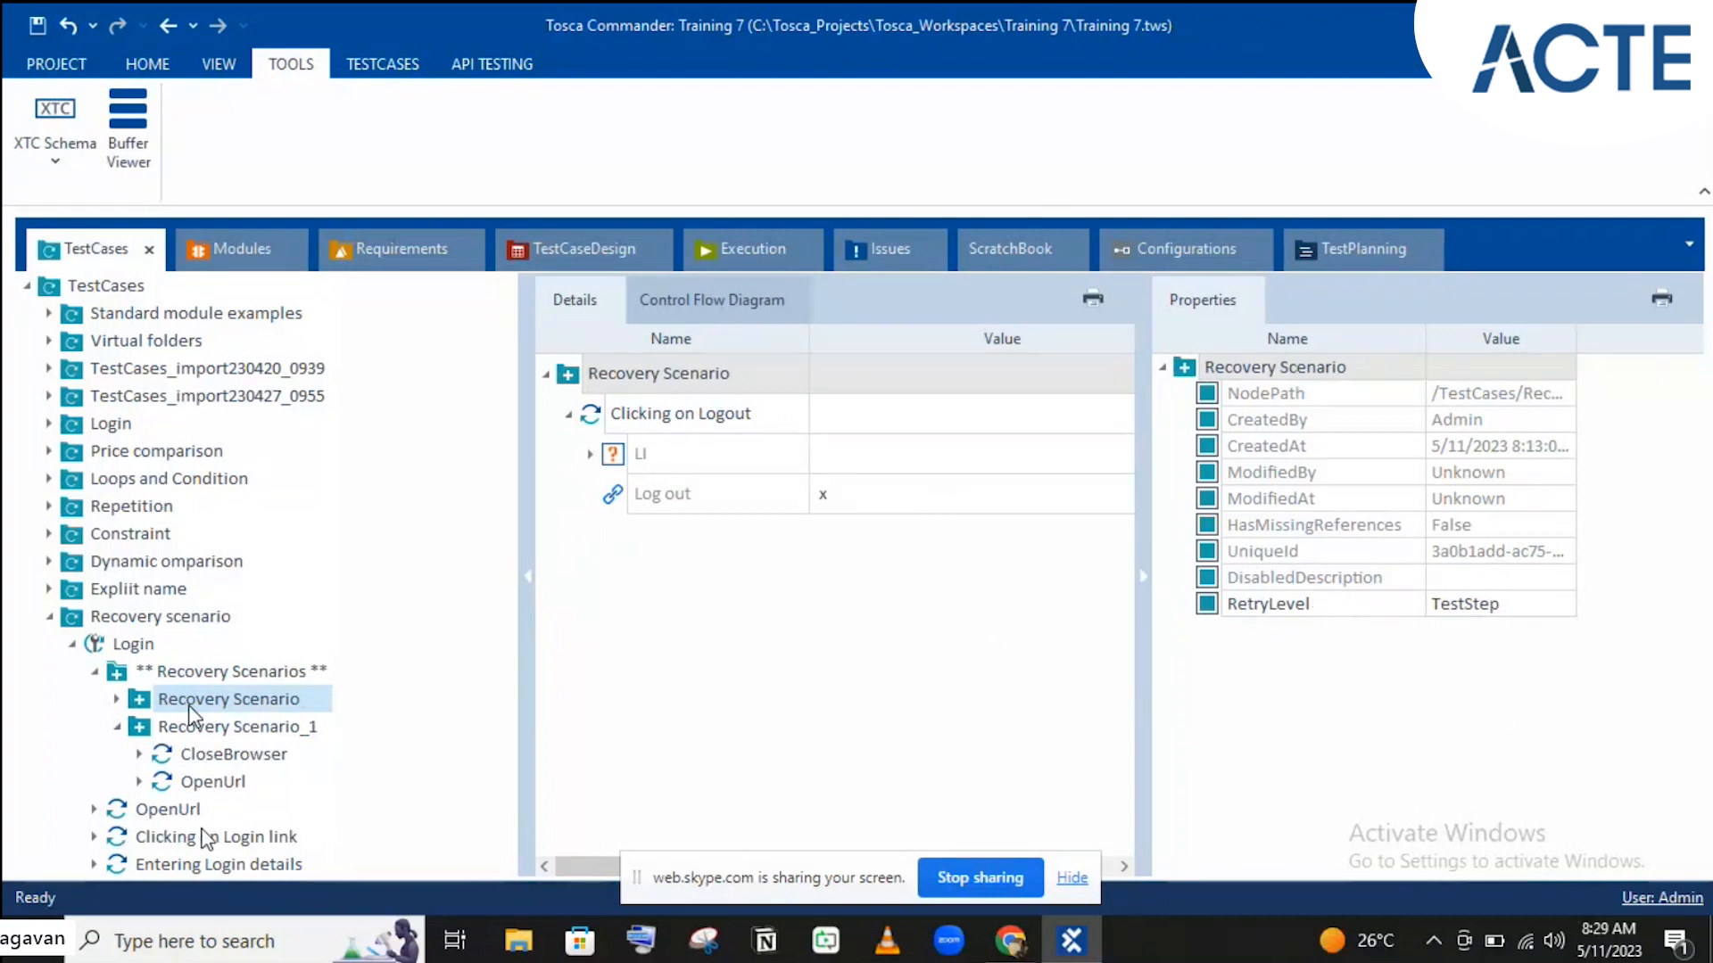
click(193, 727)
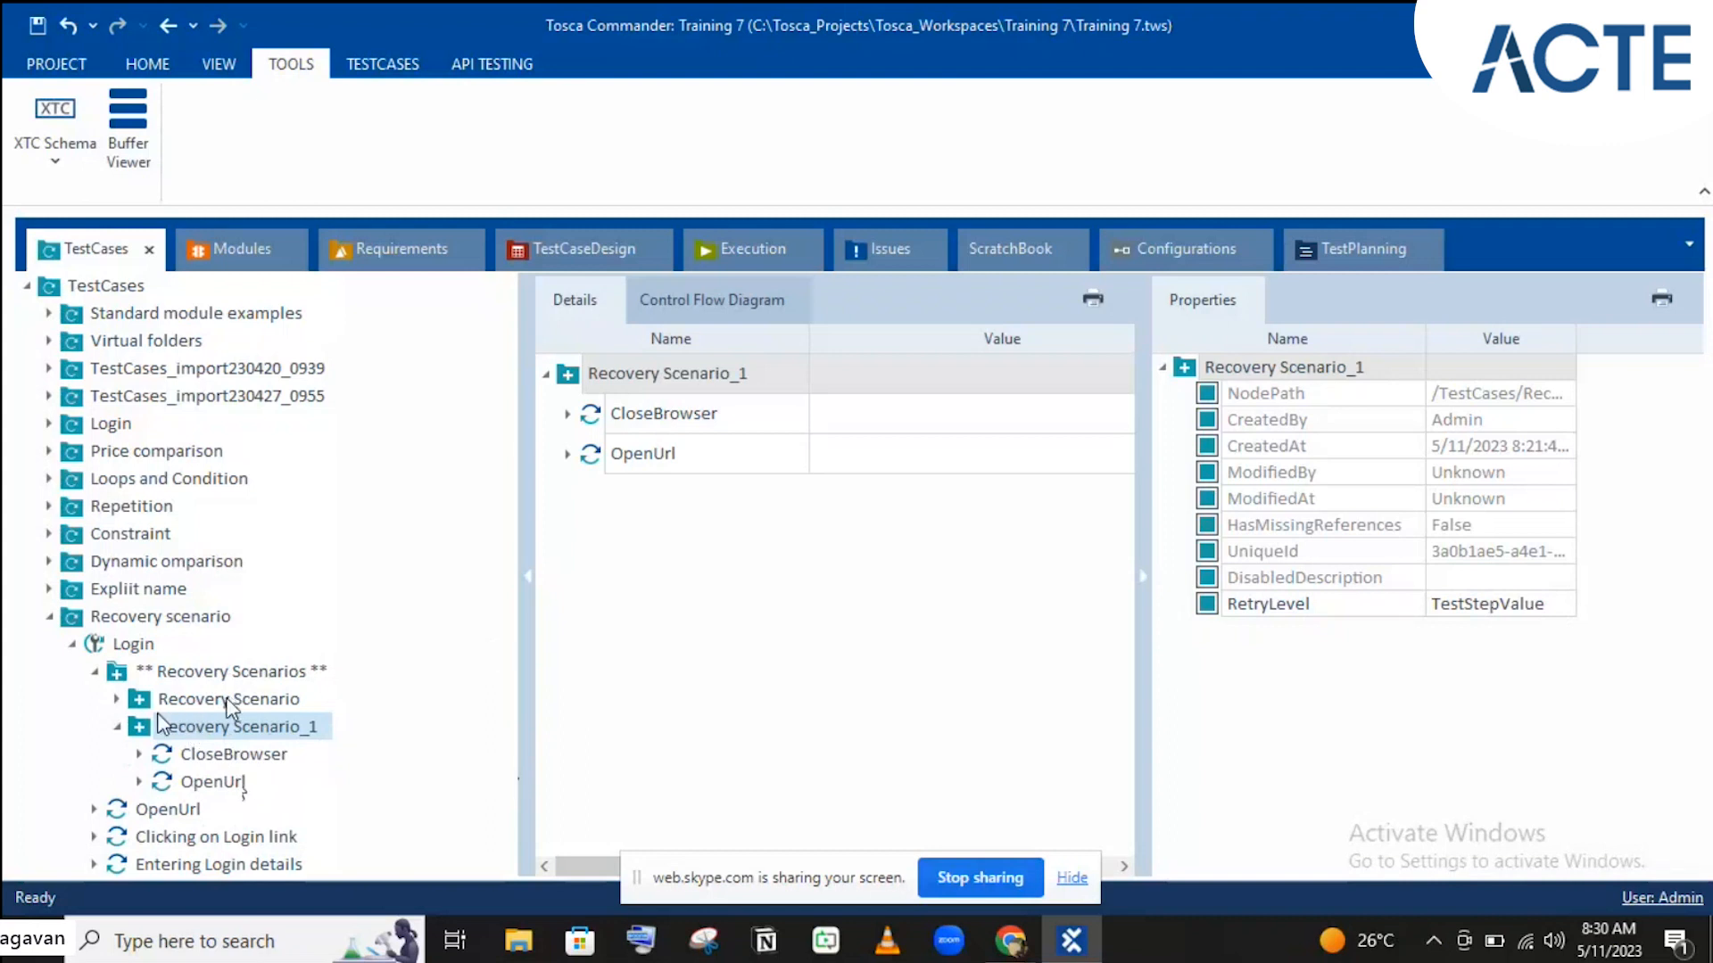
click(118, 727)
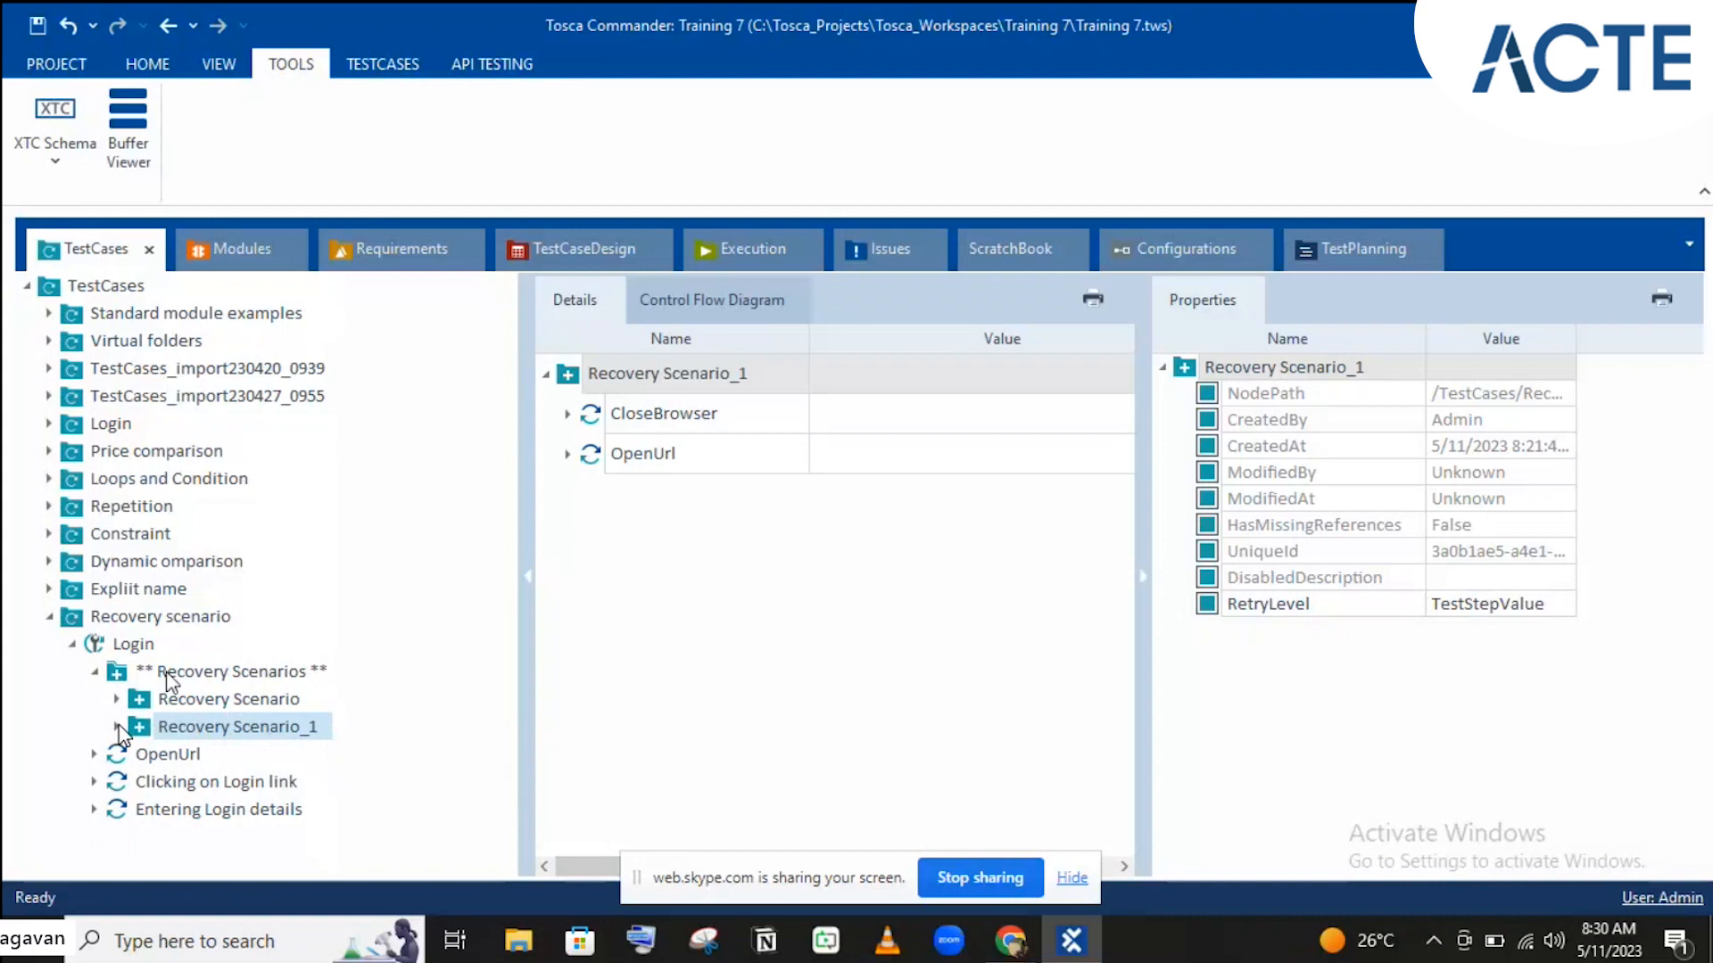
Step: Delete the 11.05.23 08:18:42 execution log from the Login entry in the Recovery scenario execution list
click(745, 250)
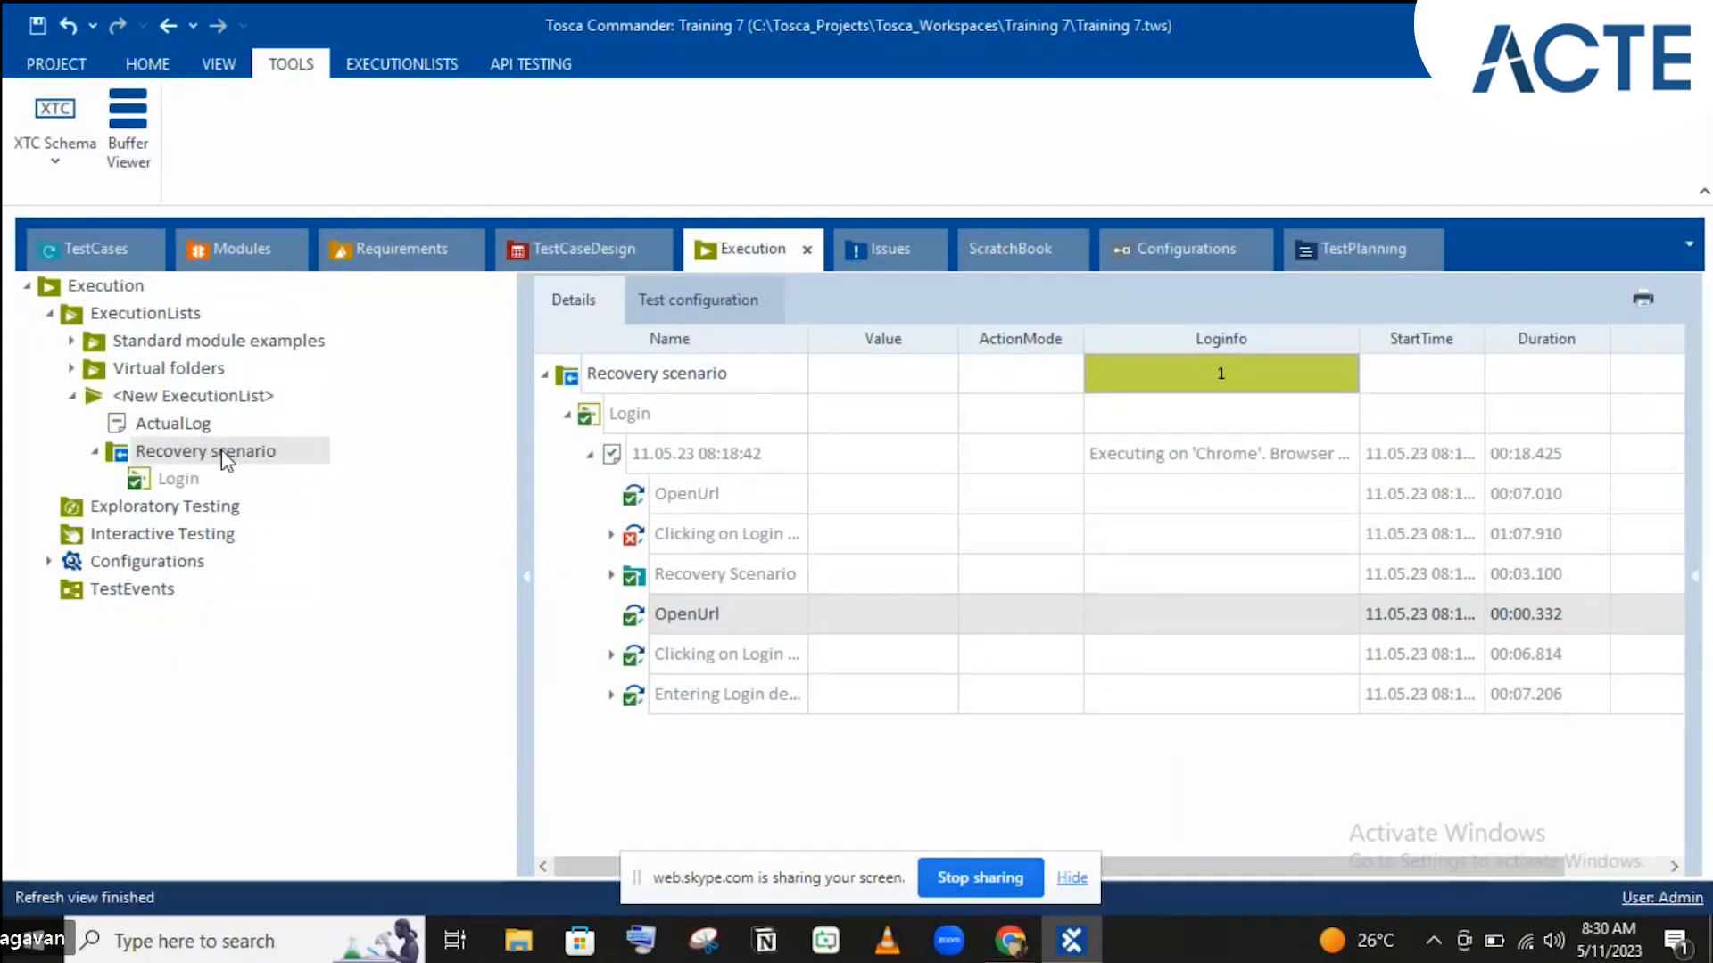
click(158, 483)
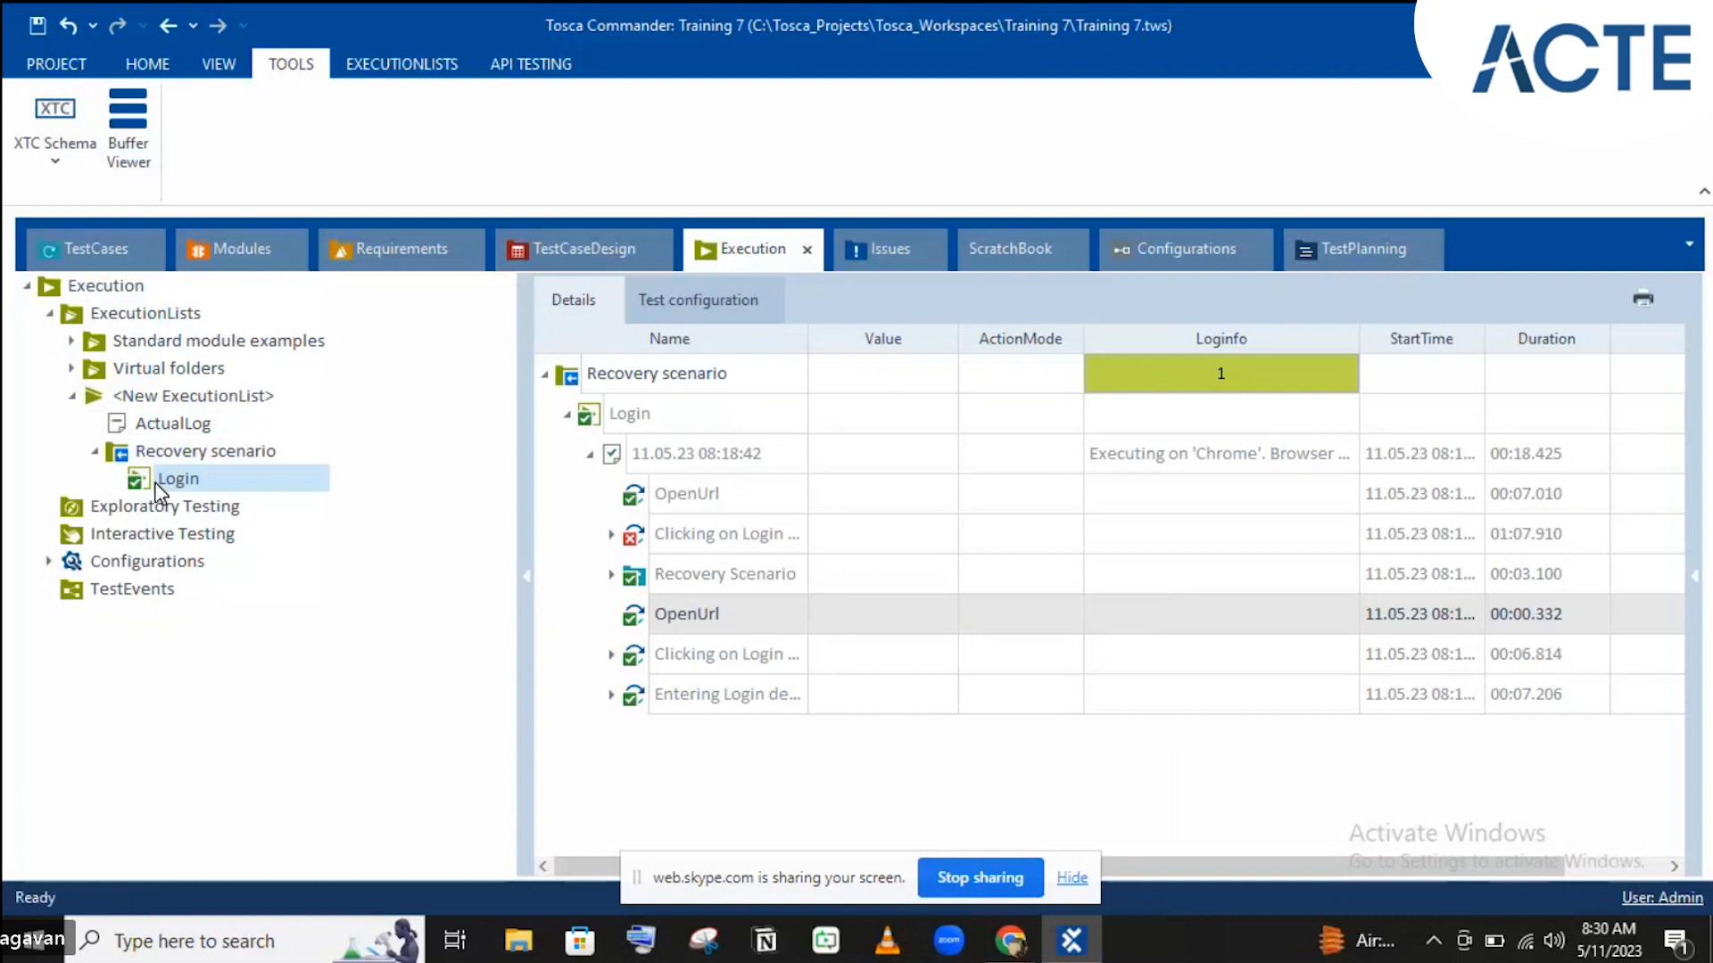
click(562, 385)
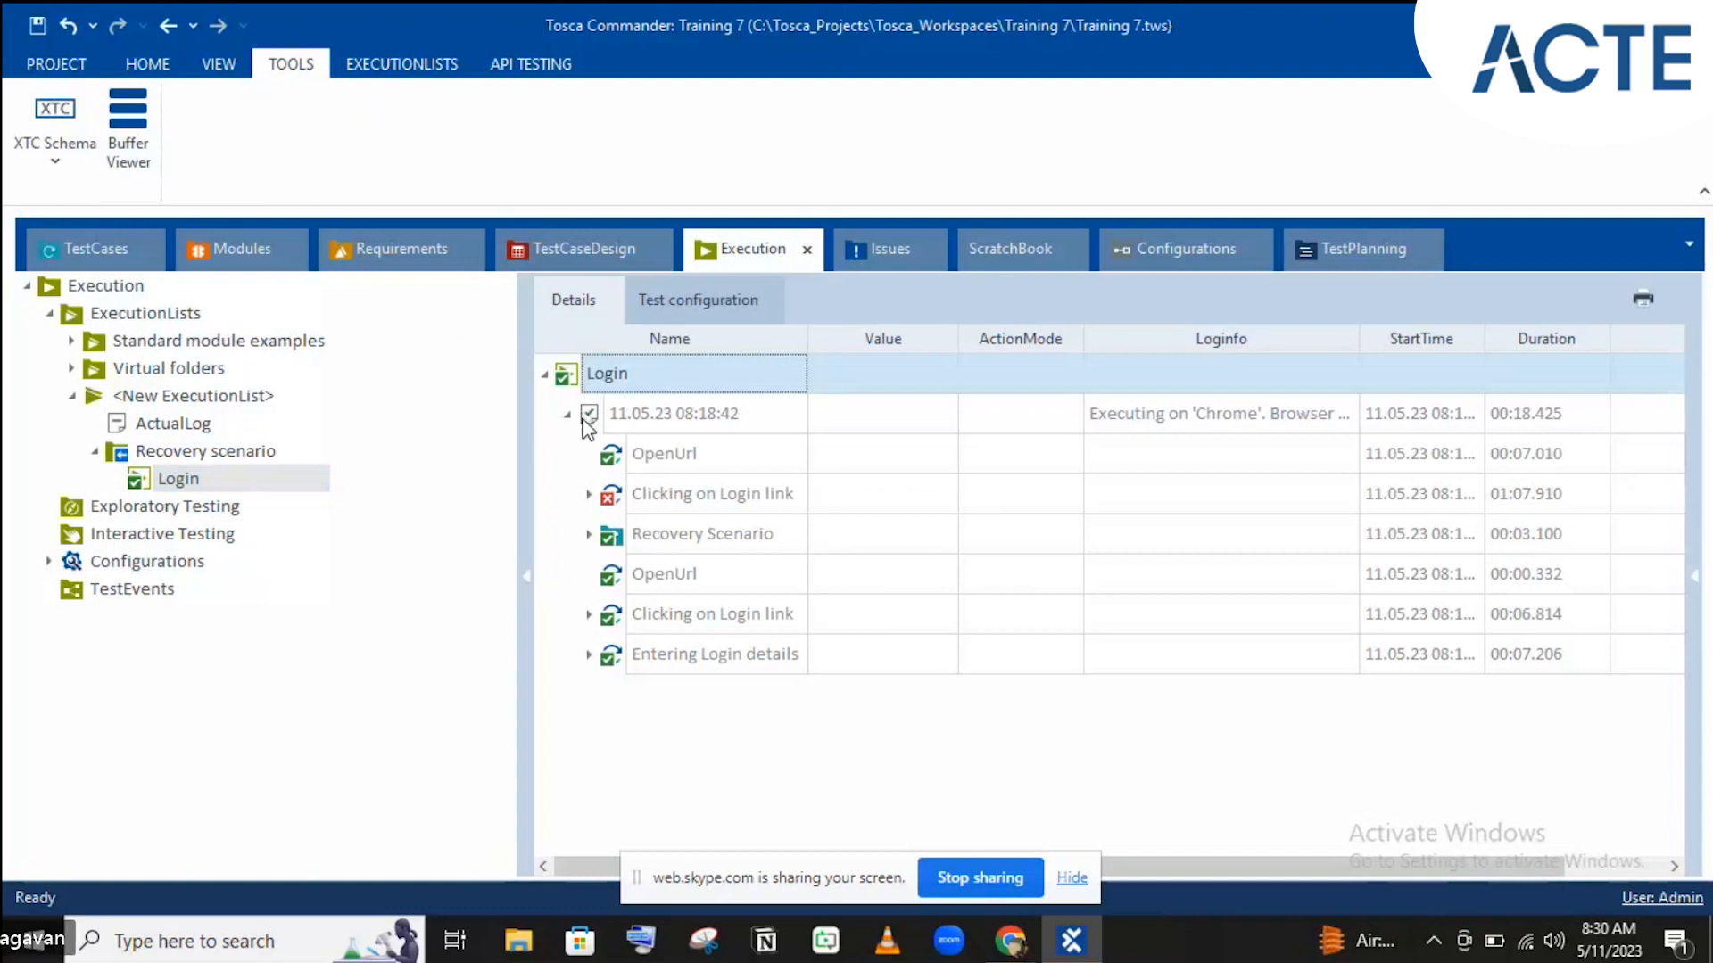
click(608, 424)
key(Delete)
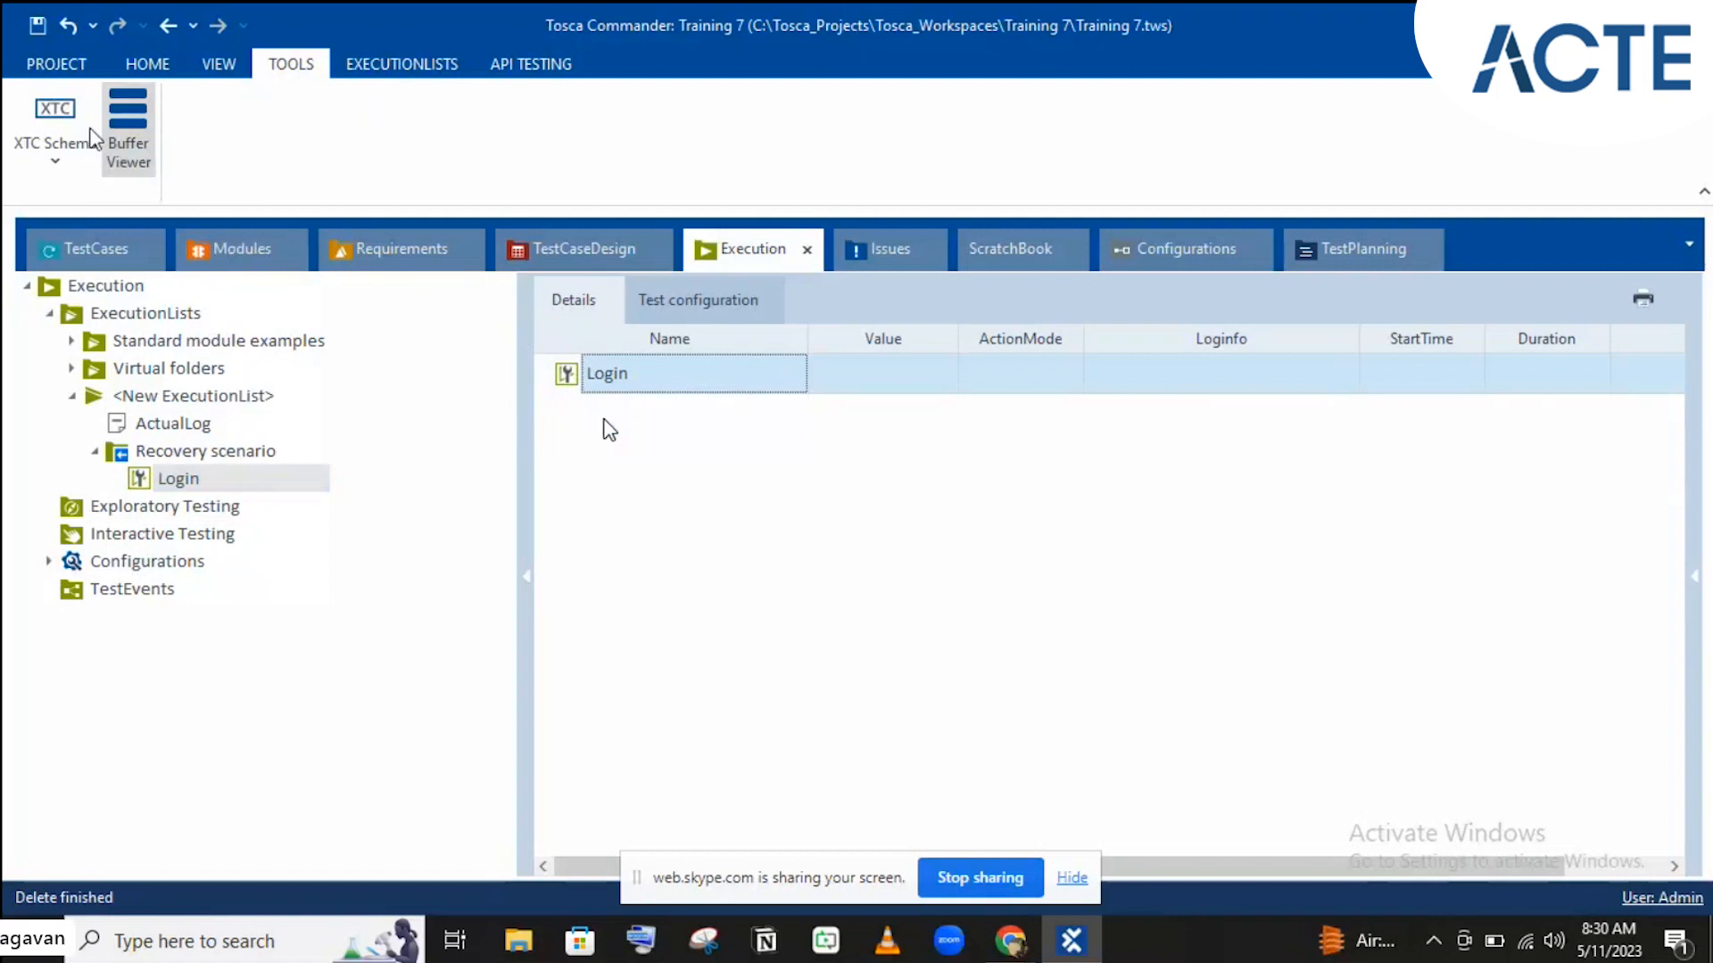
Step: Purge missing references from the Login entry in the execution list
click(83, 262)
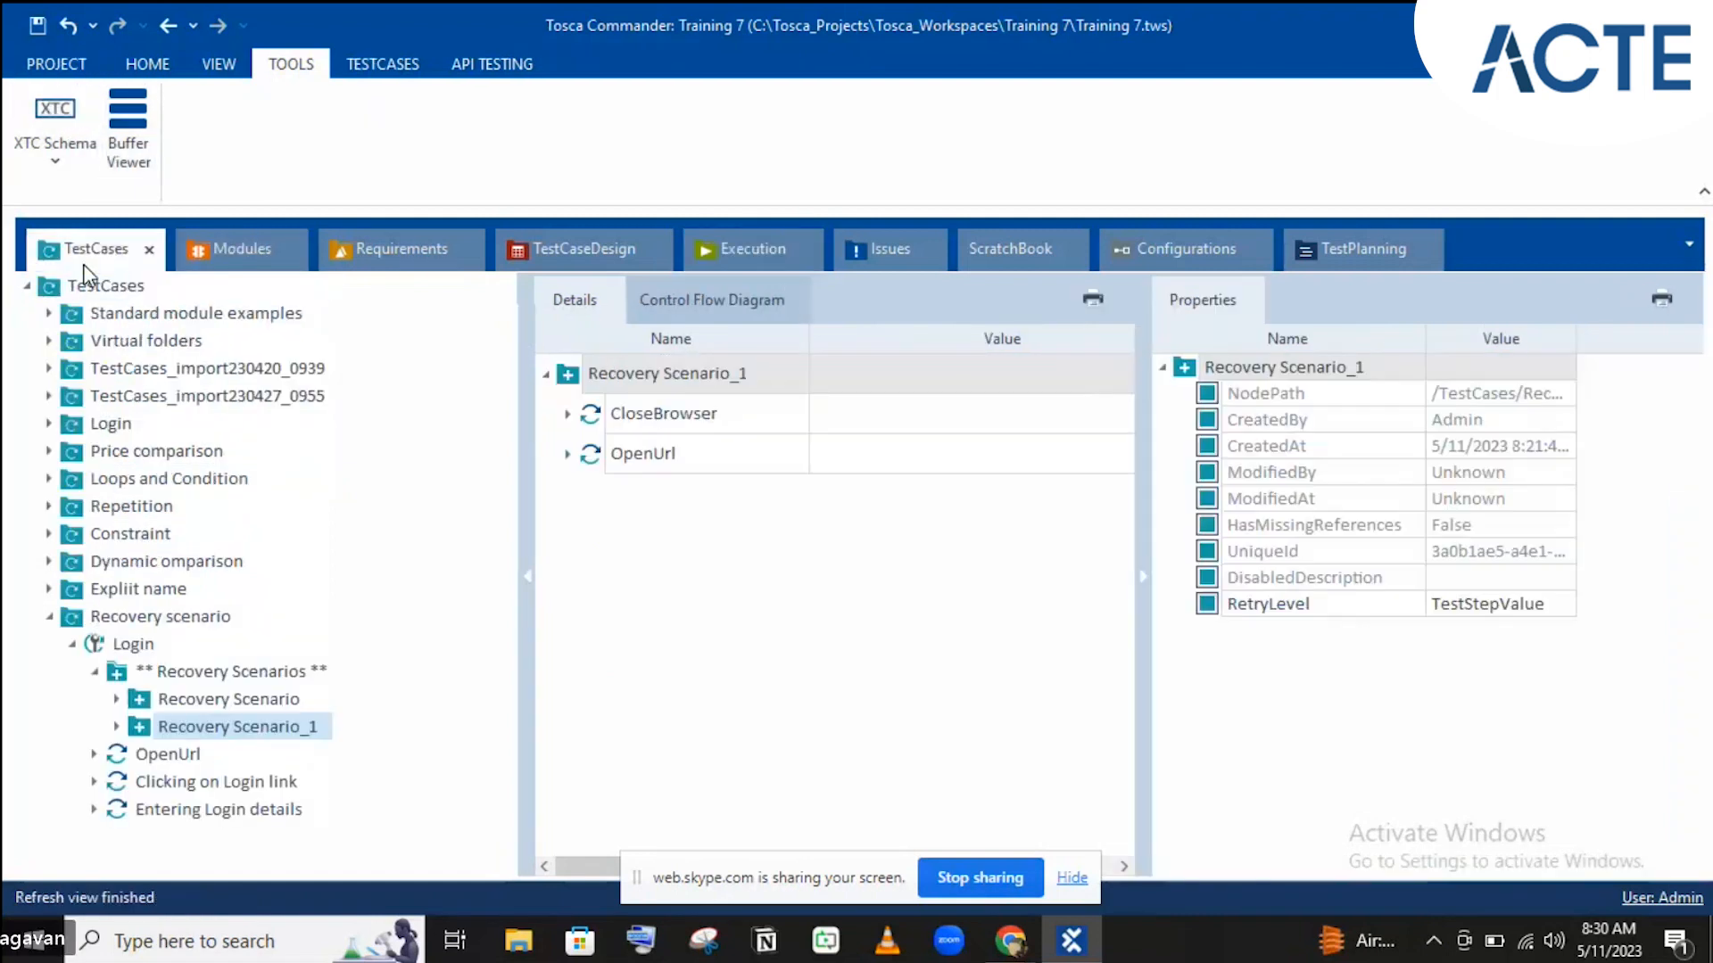
click(734, 239)
click(569, 374)
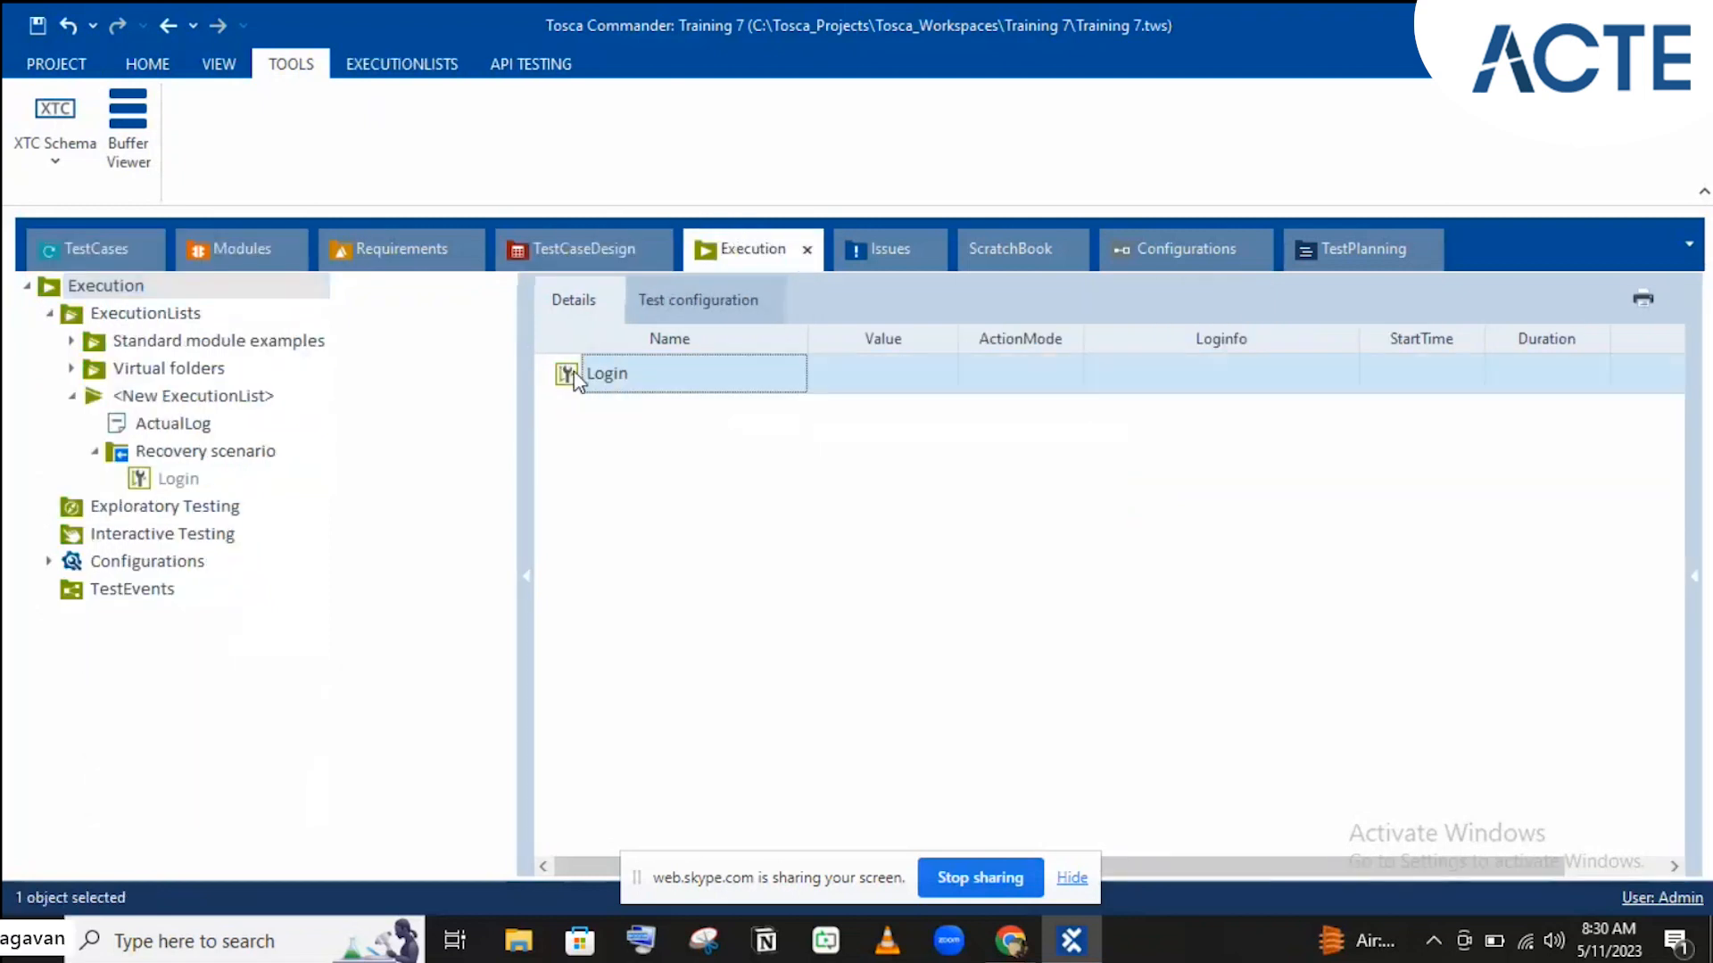
right_click(573, 379)
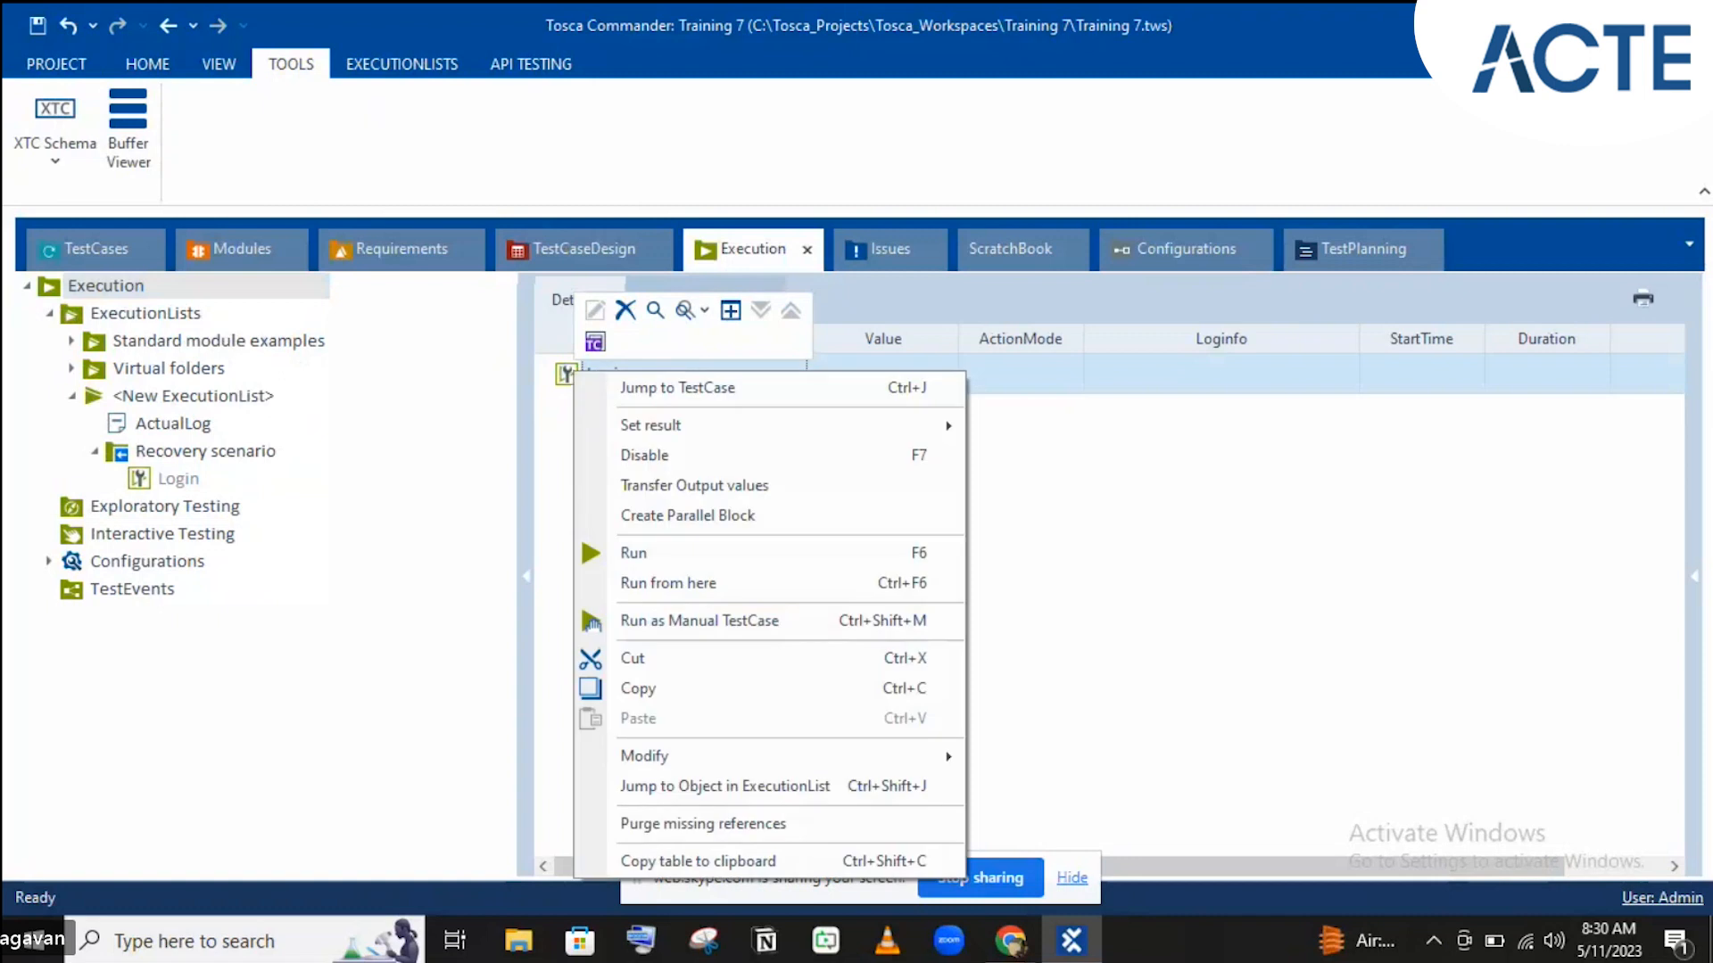
mouse_move(636, 426)
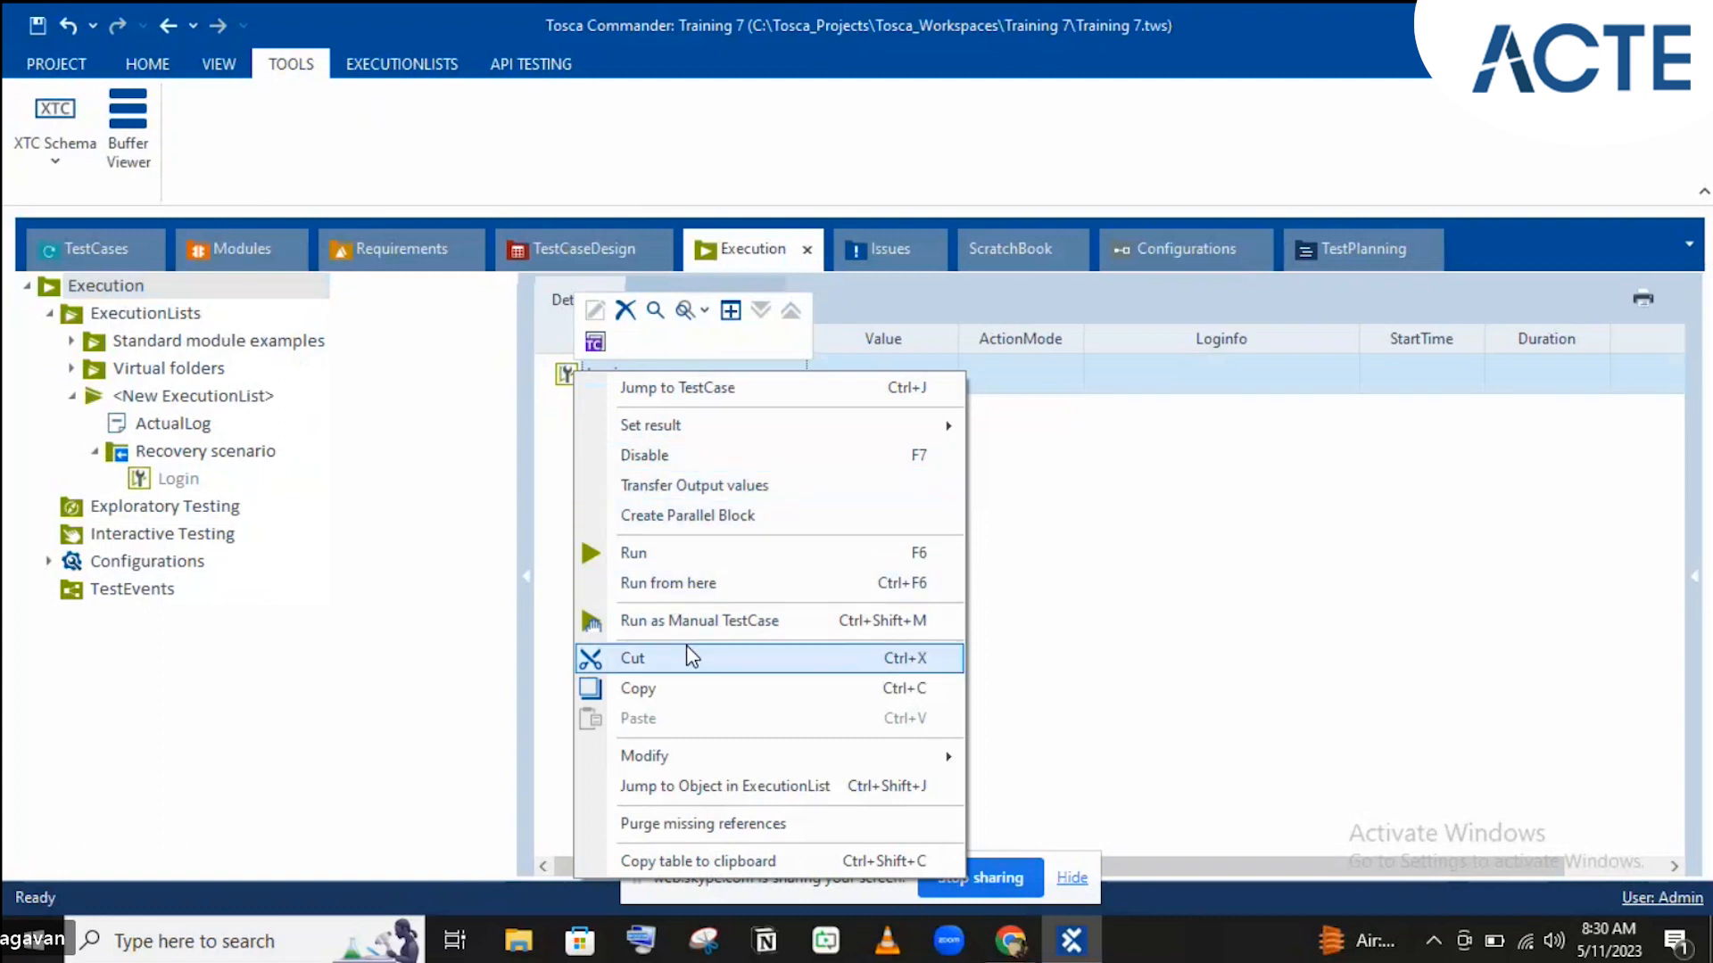
click(724, 825)
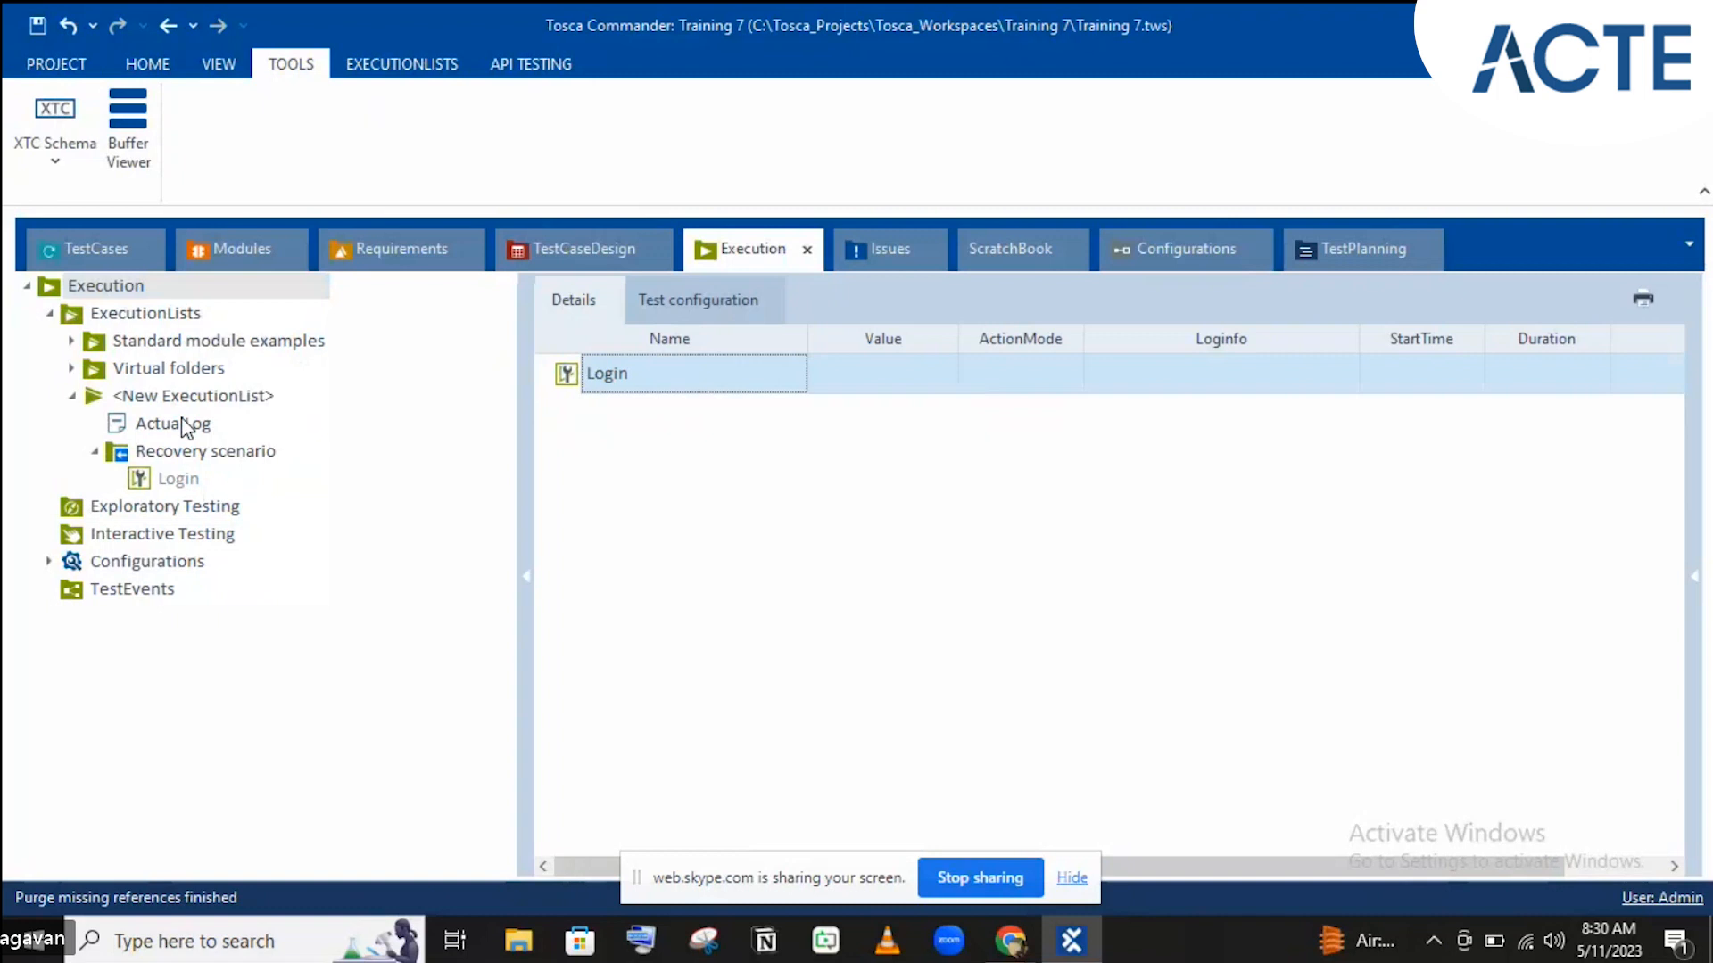
Step: Synchronize the Recovery scenario entry in the new execution list with its test cases
click(188, 453)
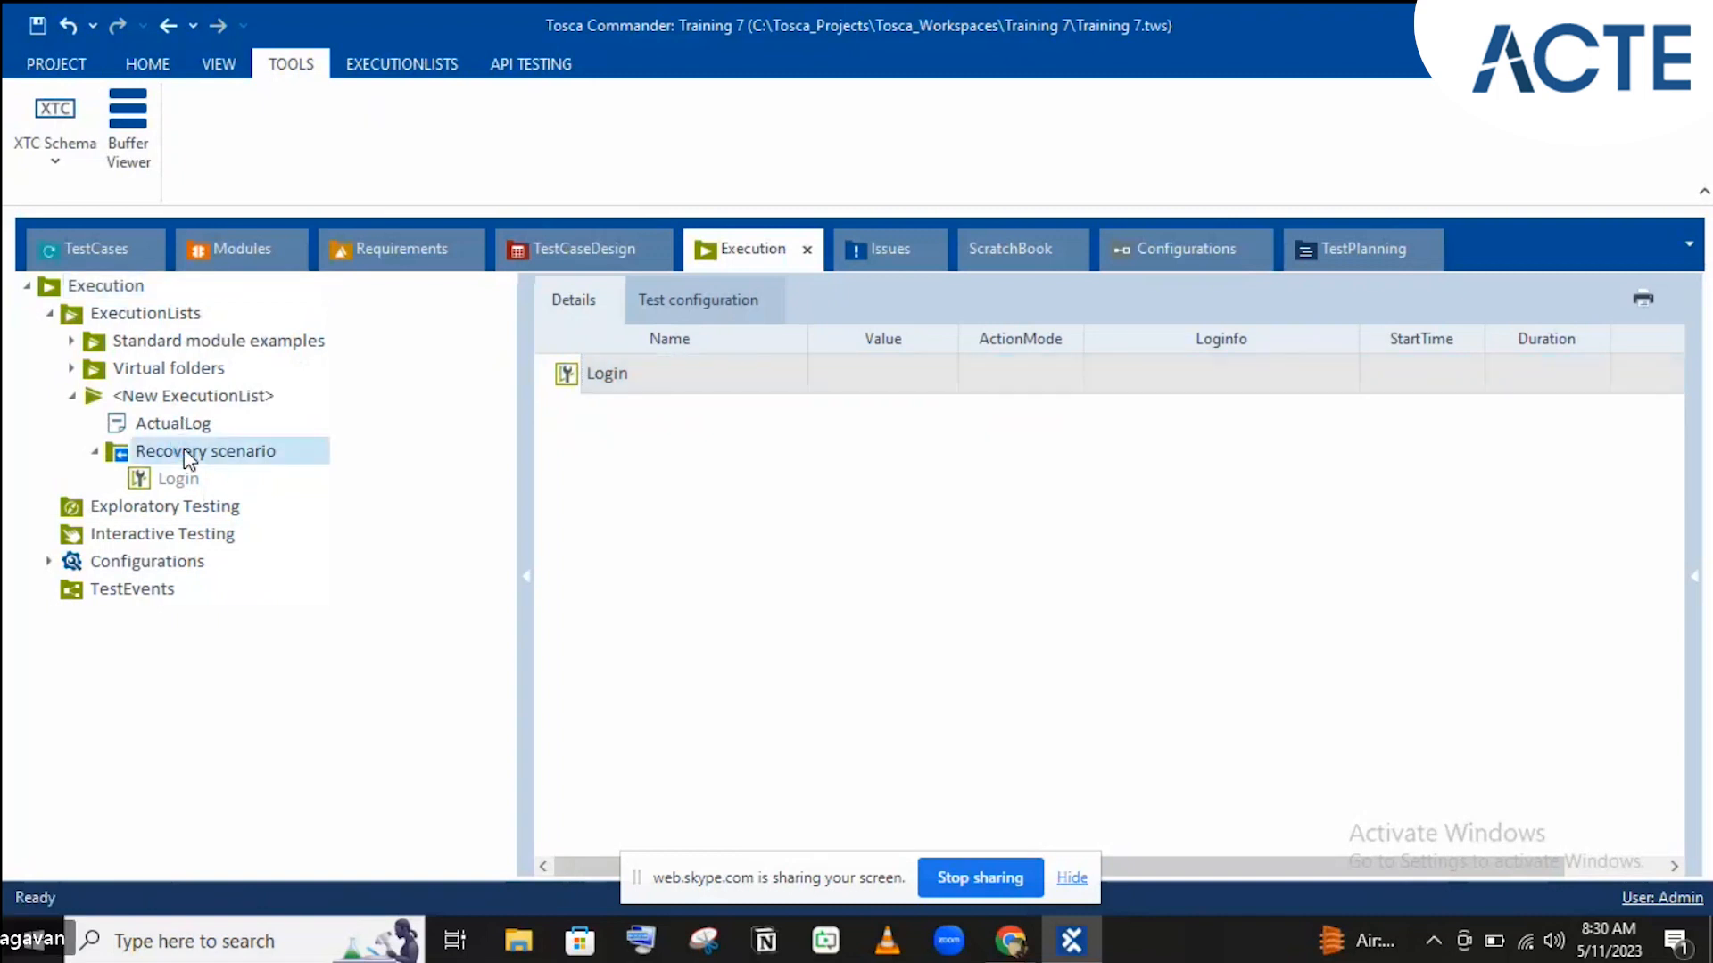
right_click(188, 455)
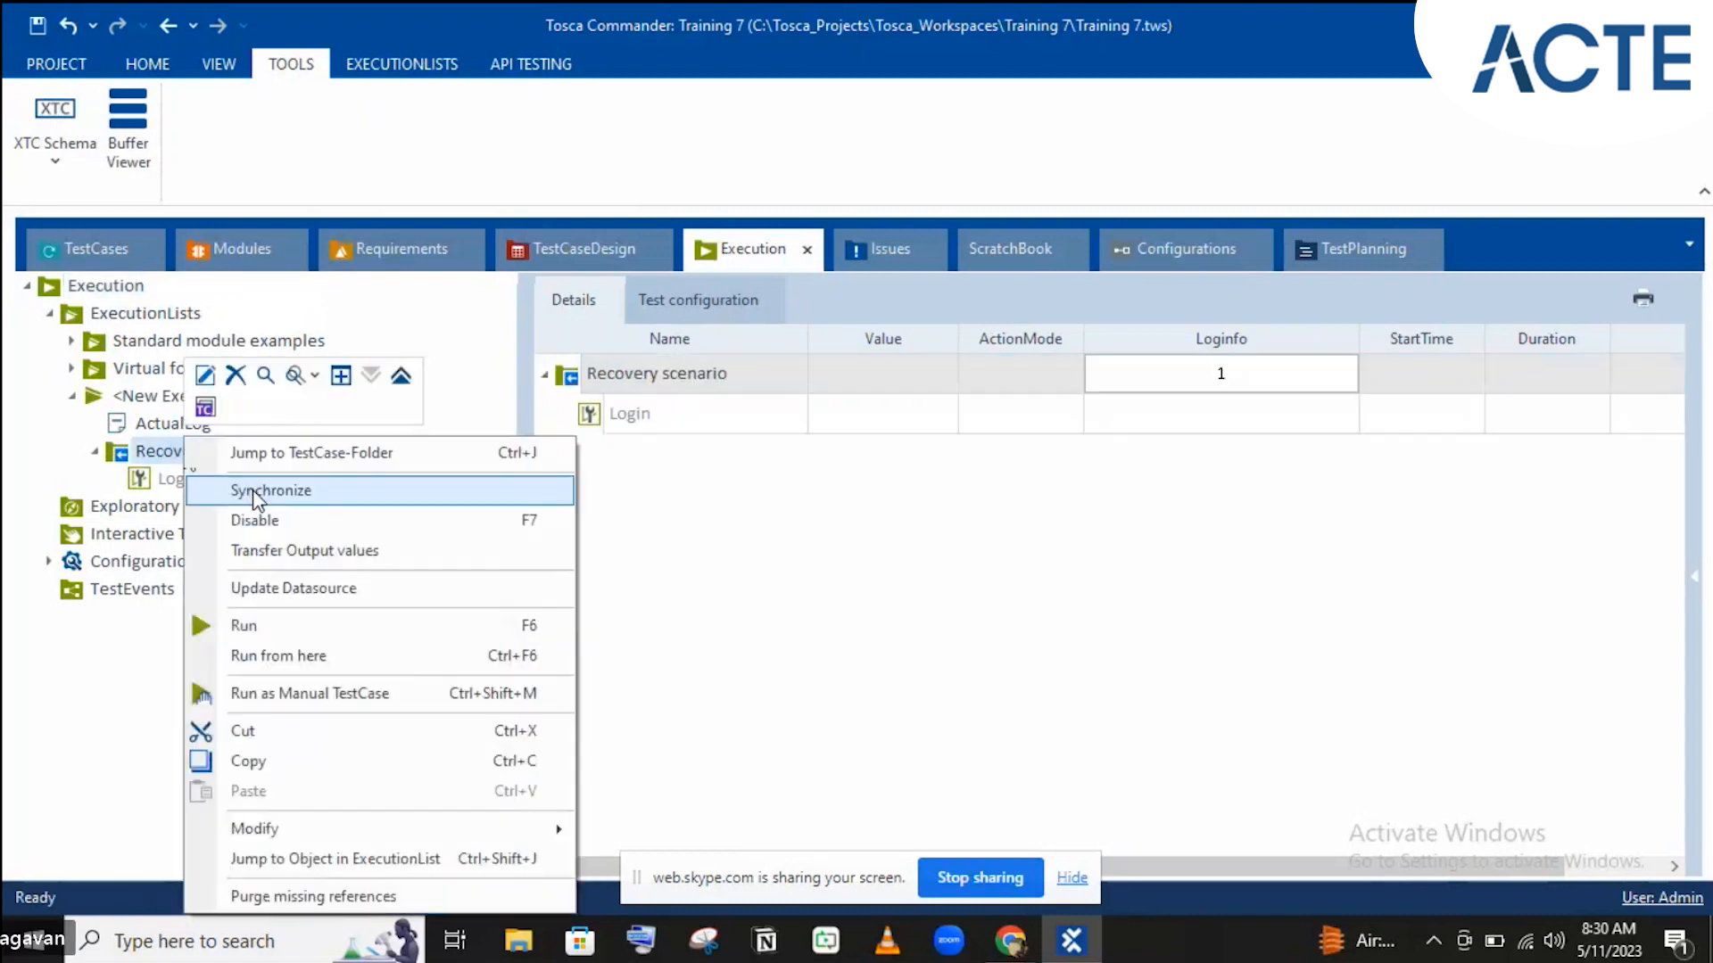
click(256, 491)
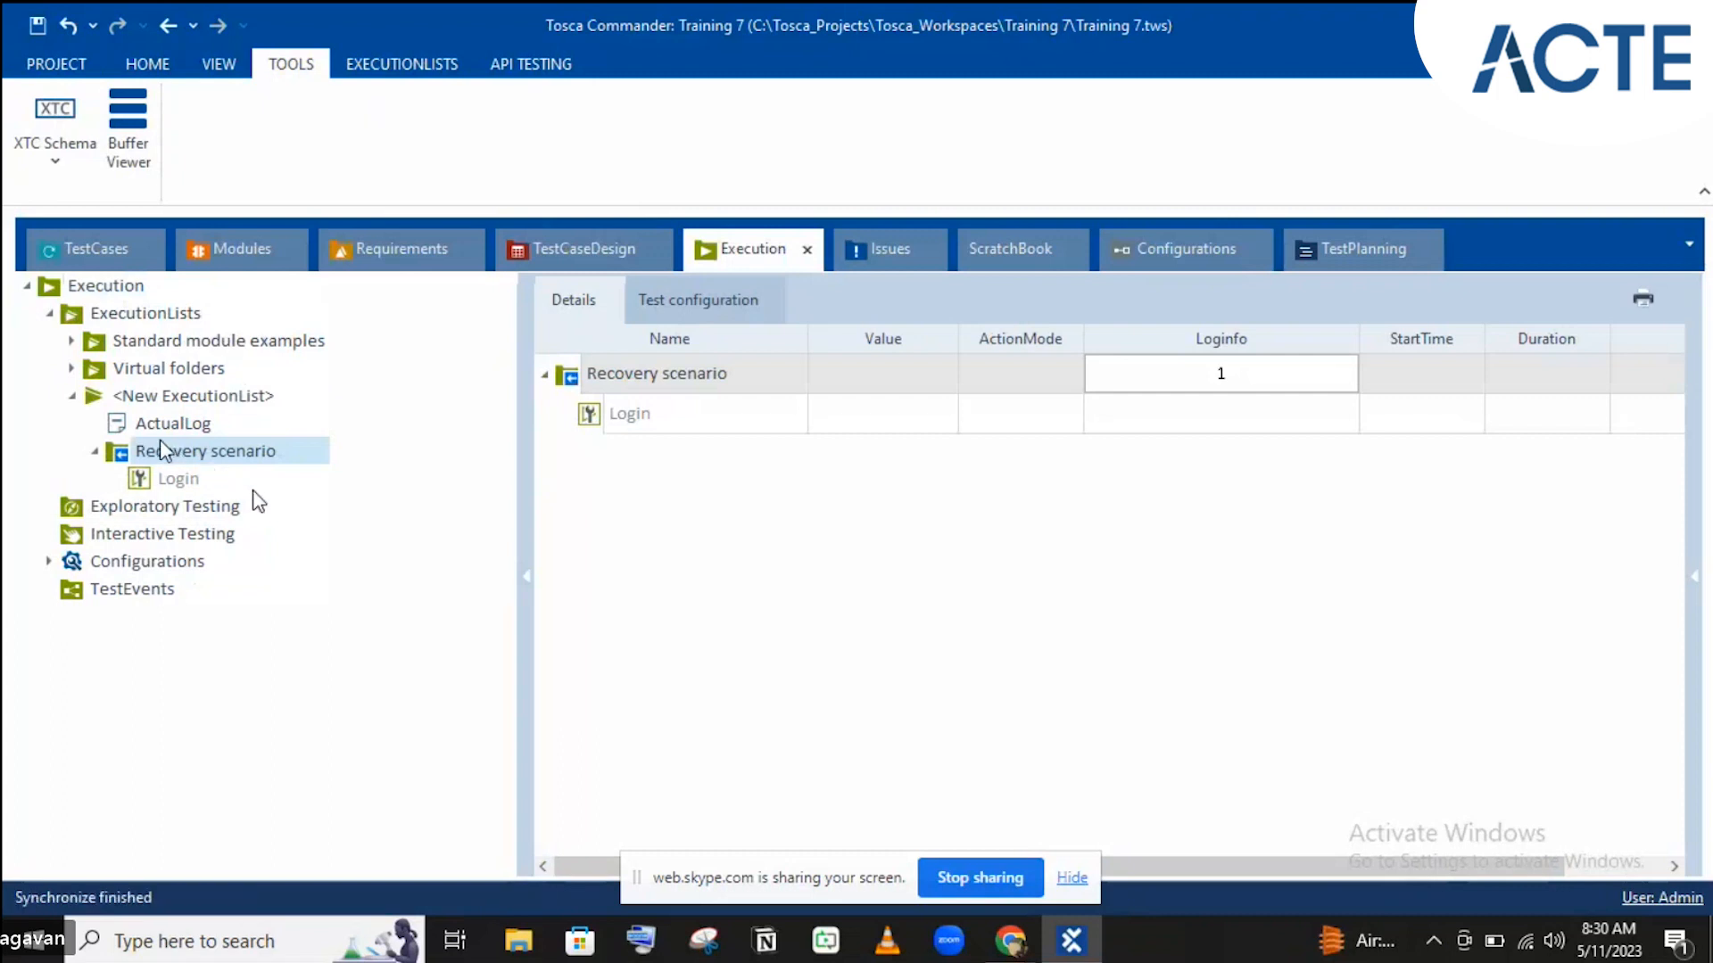
Step: Run the Recovery scenario entry, close the already open Demo Web Shop tab in Chrome, and return to Tosca Commander
click(125, 447)
key(F6)
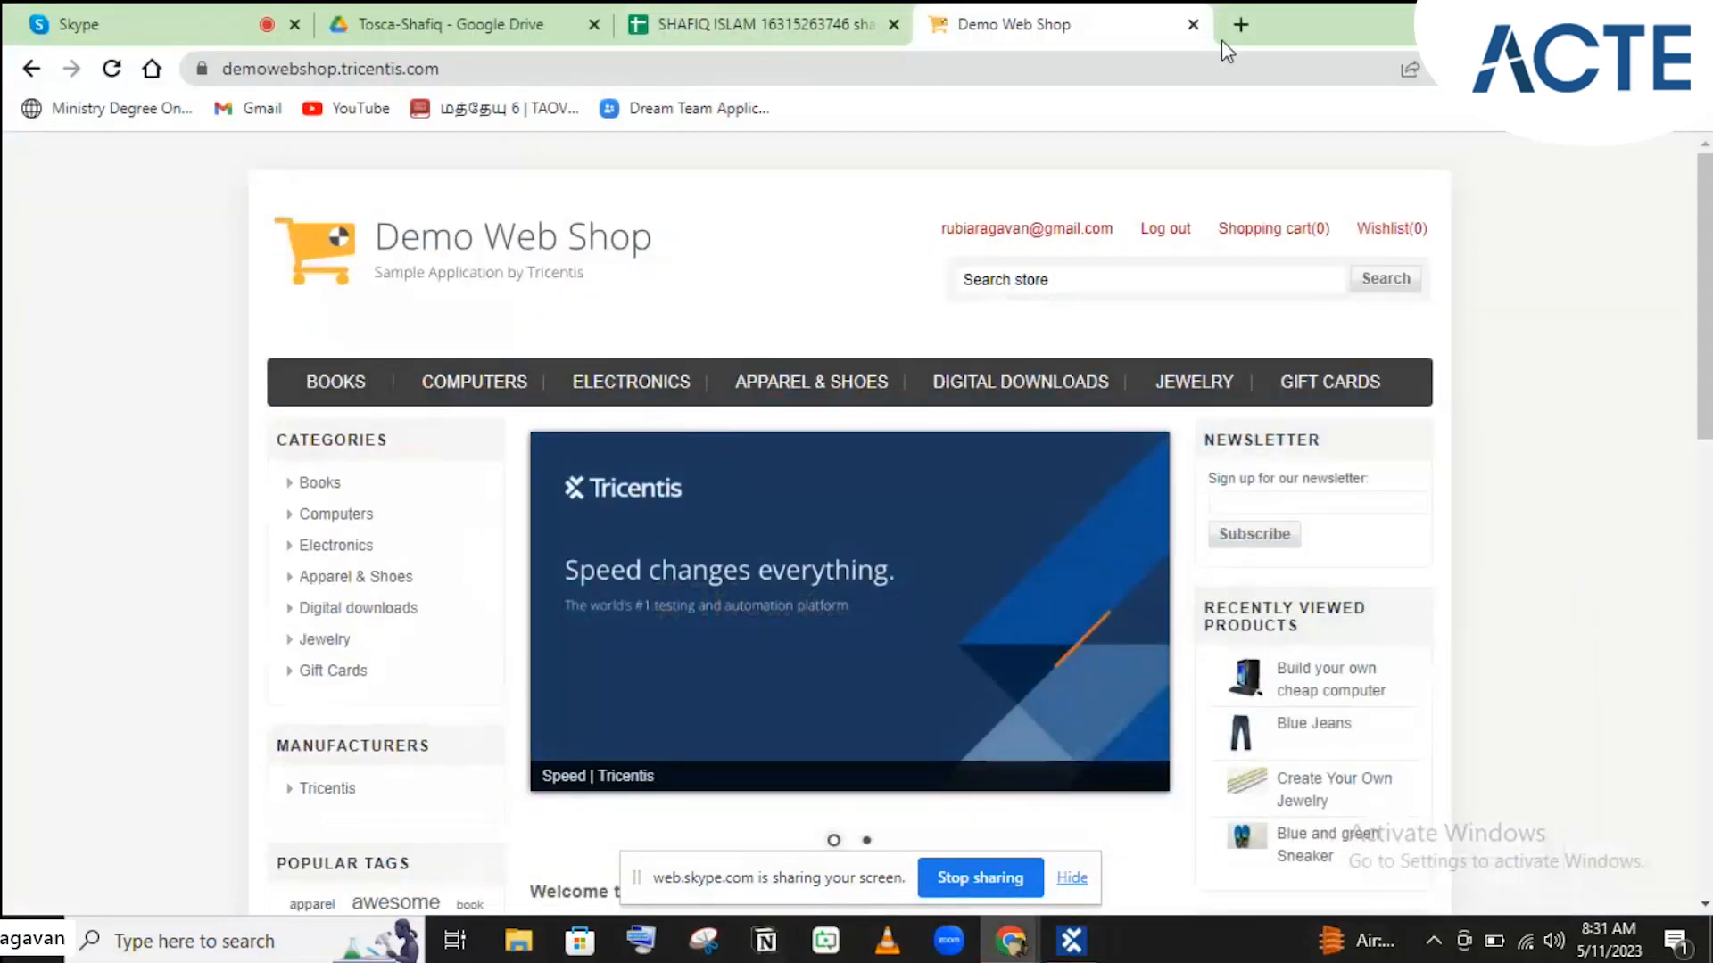
click(1192, 25)
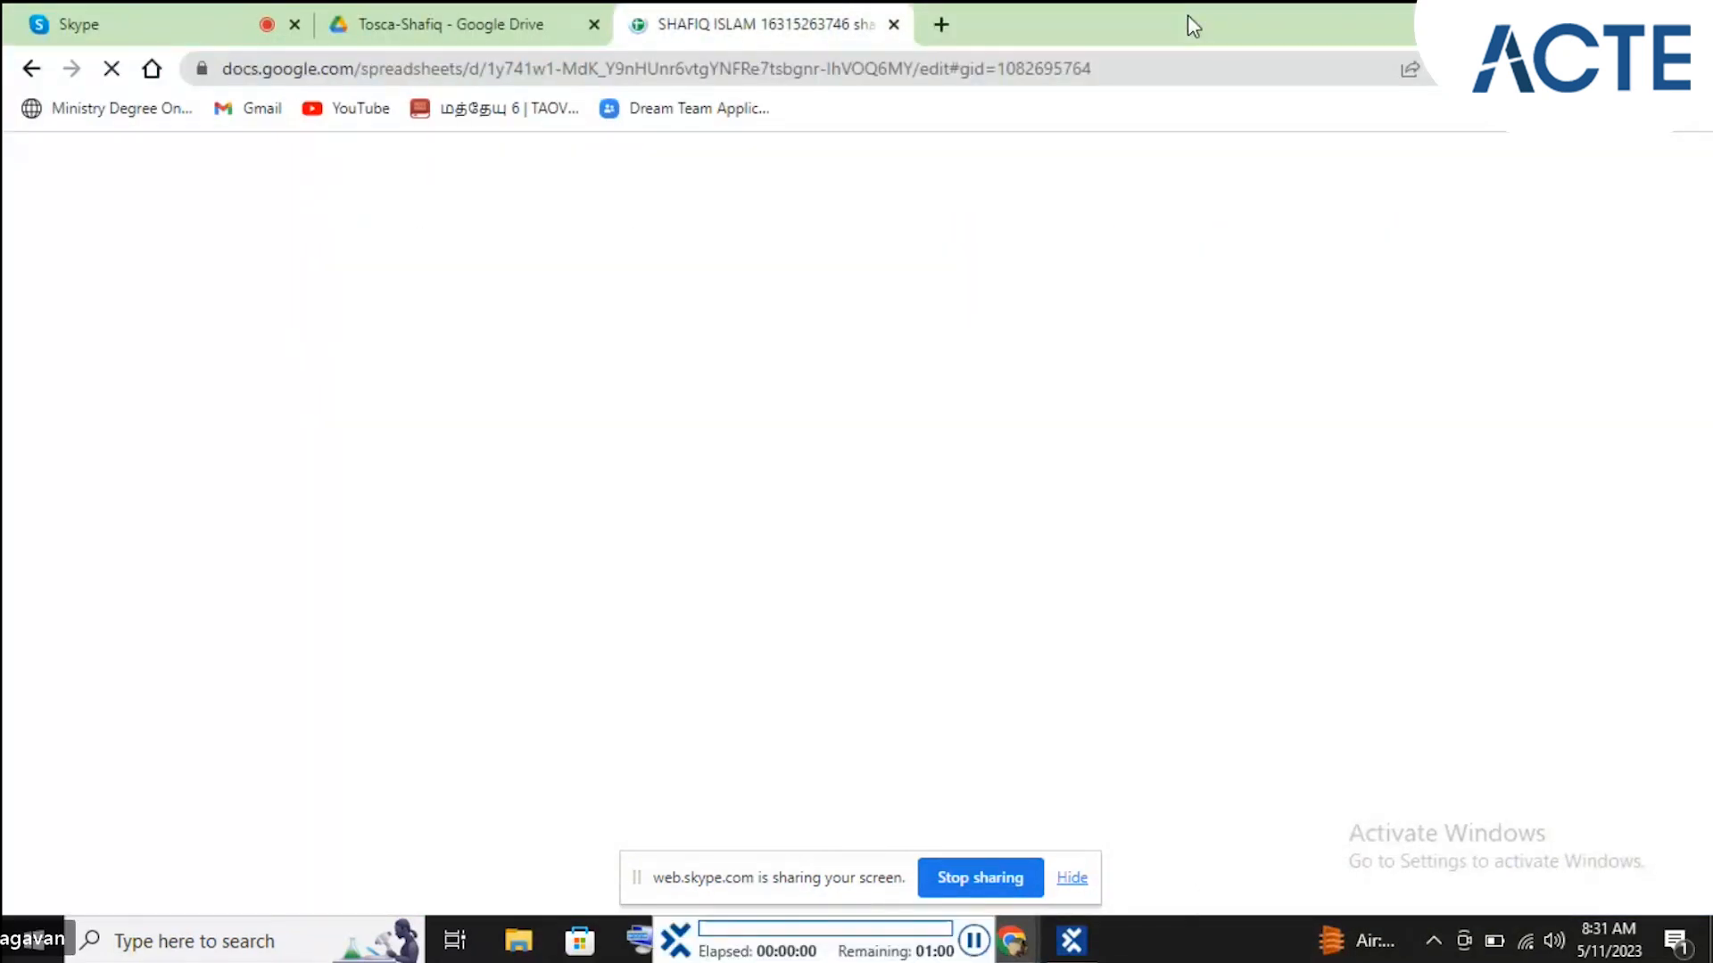
click(99, 30)
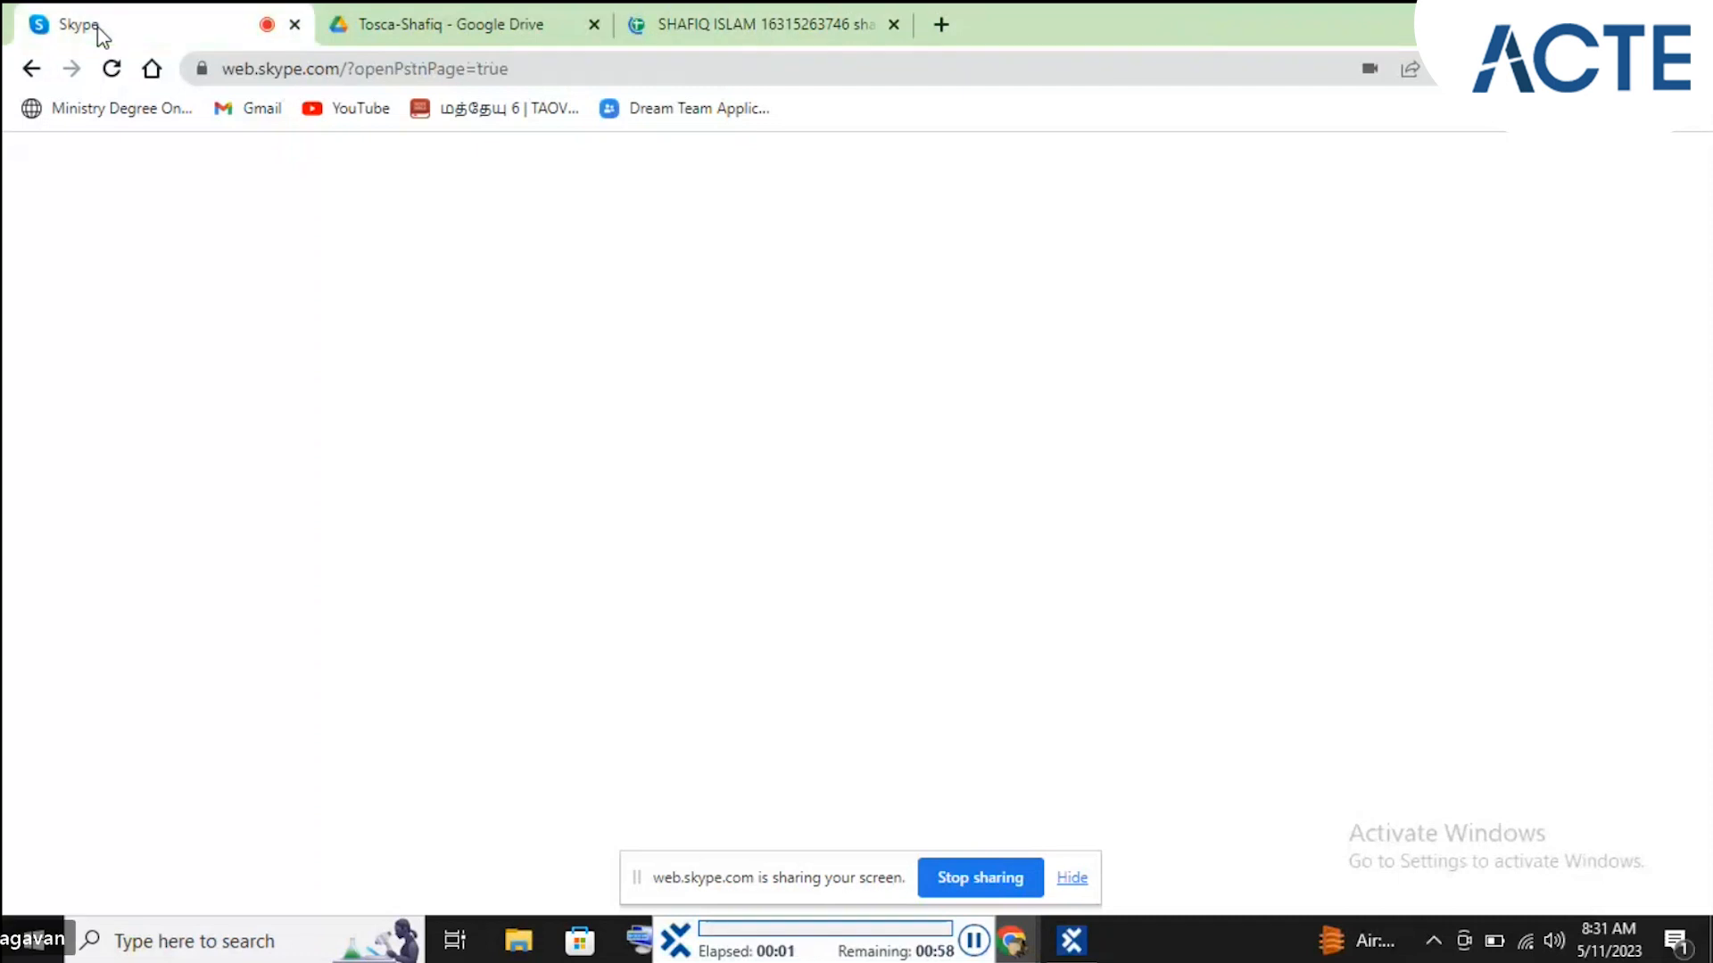
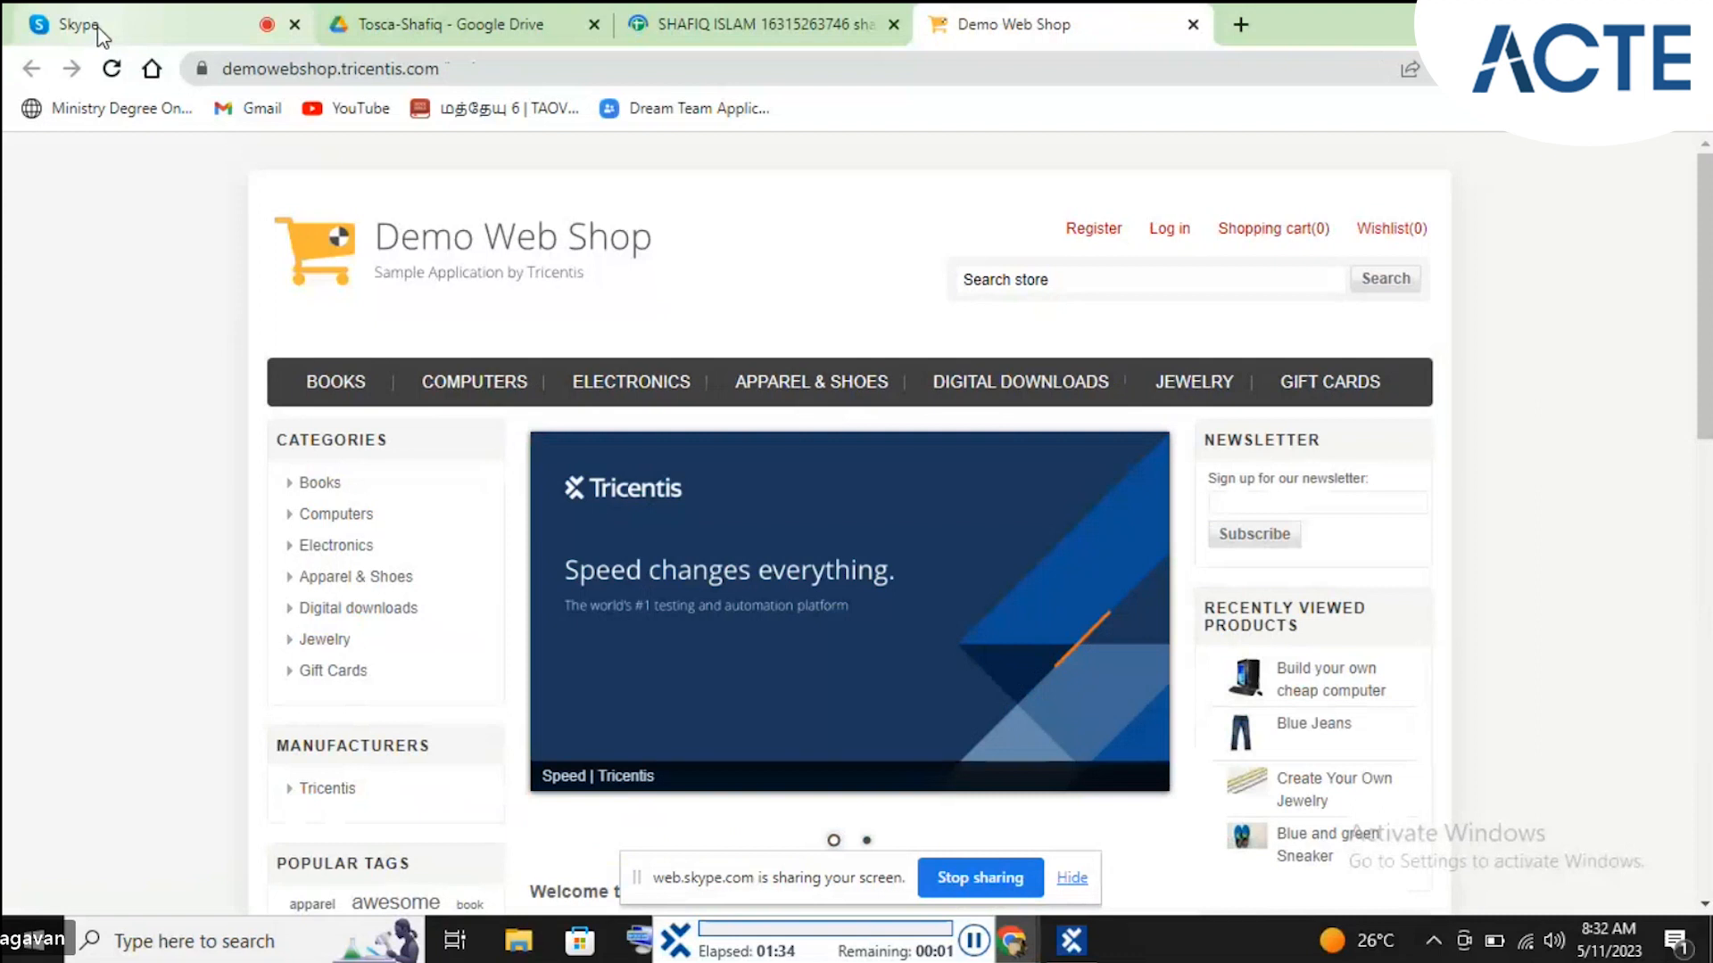
click(1165, 237)
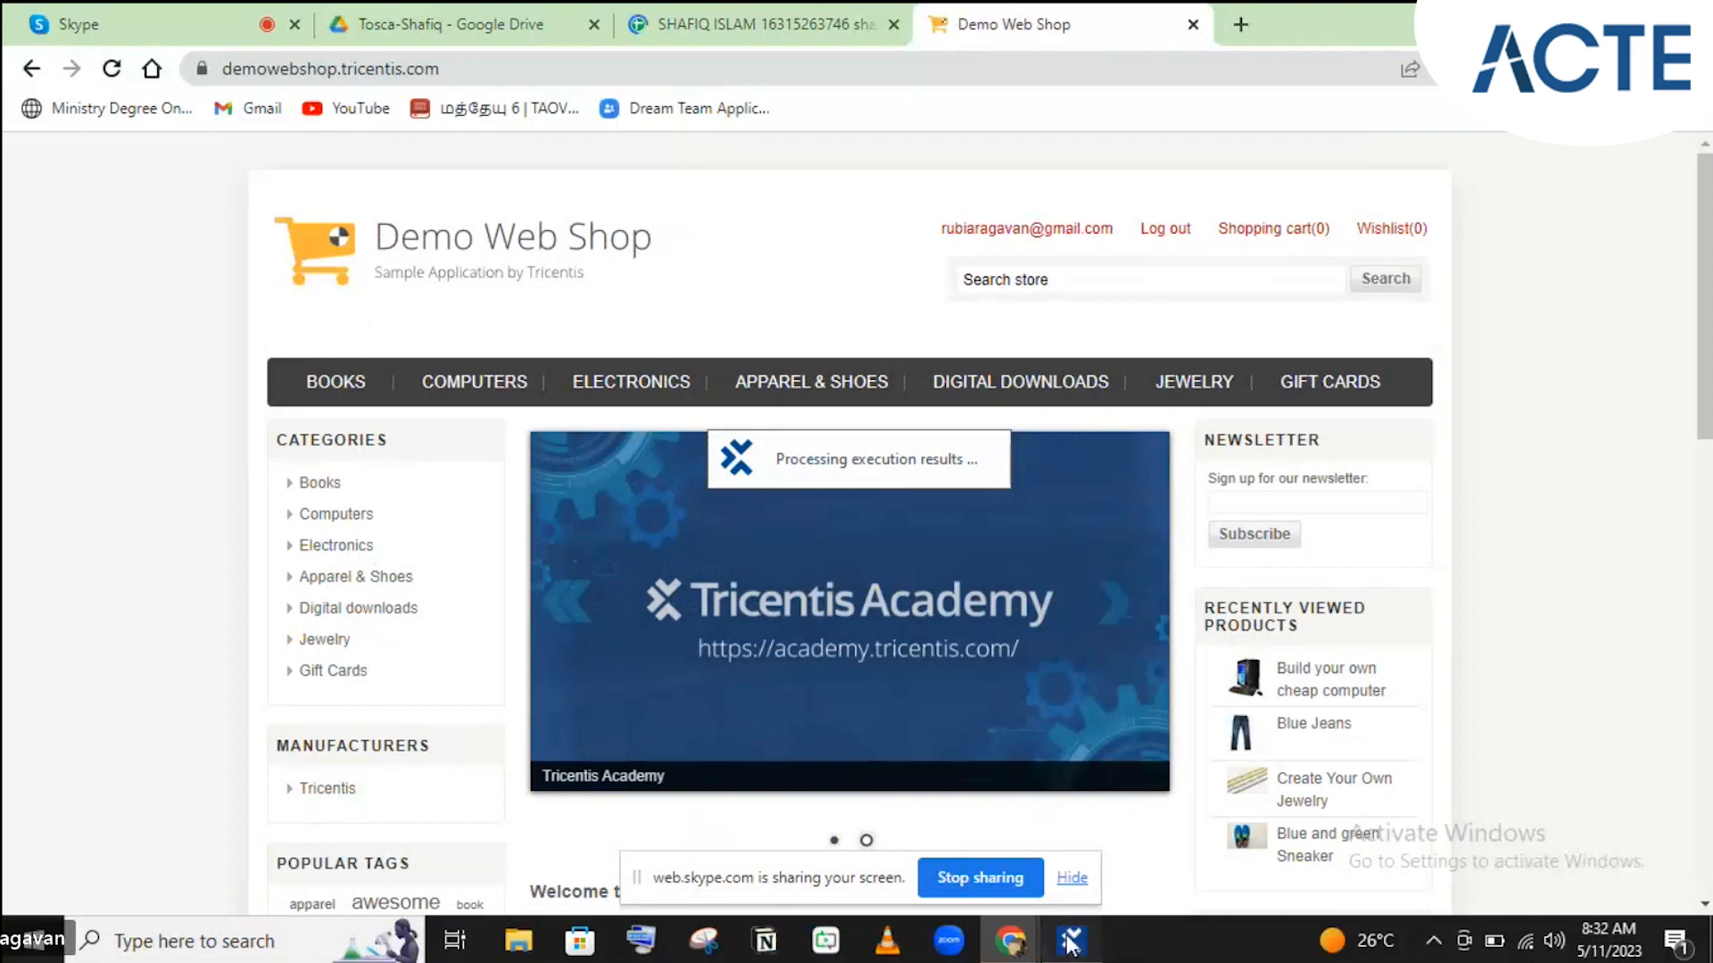
click(1093, 944)
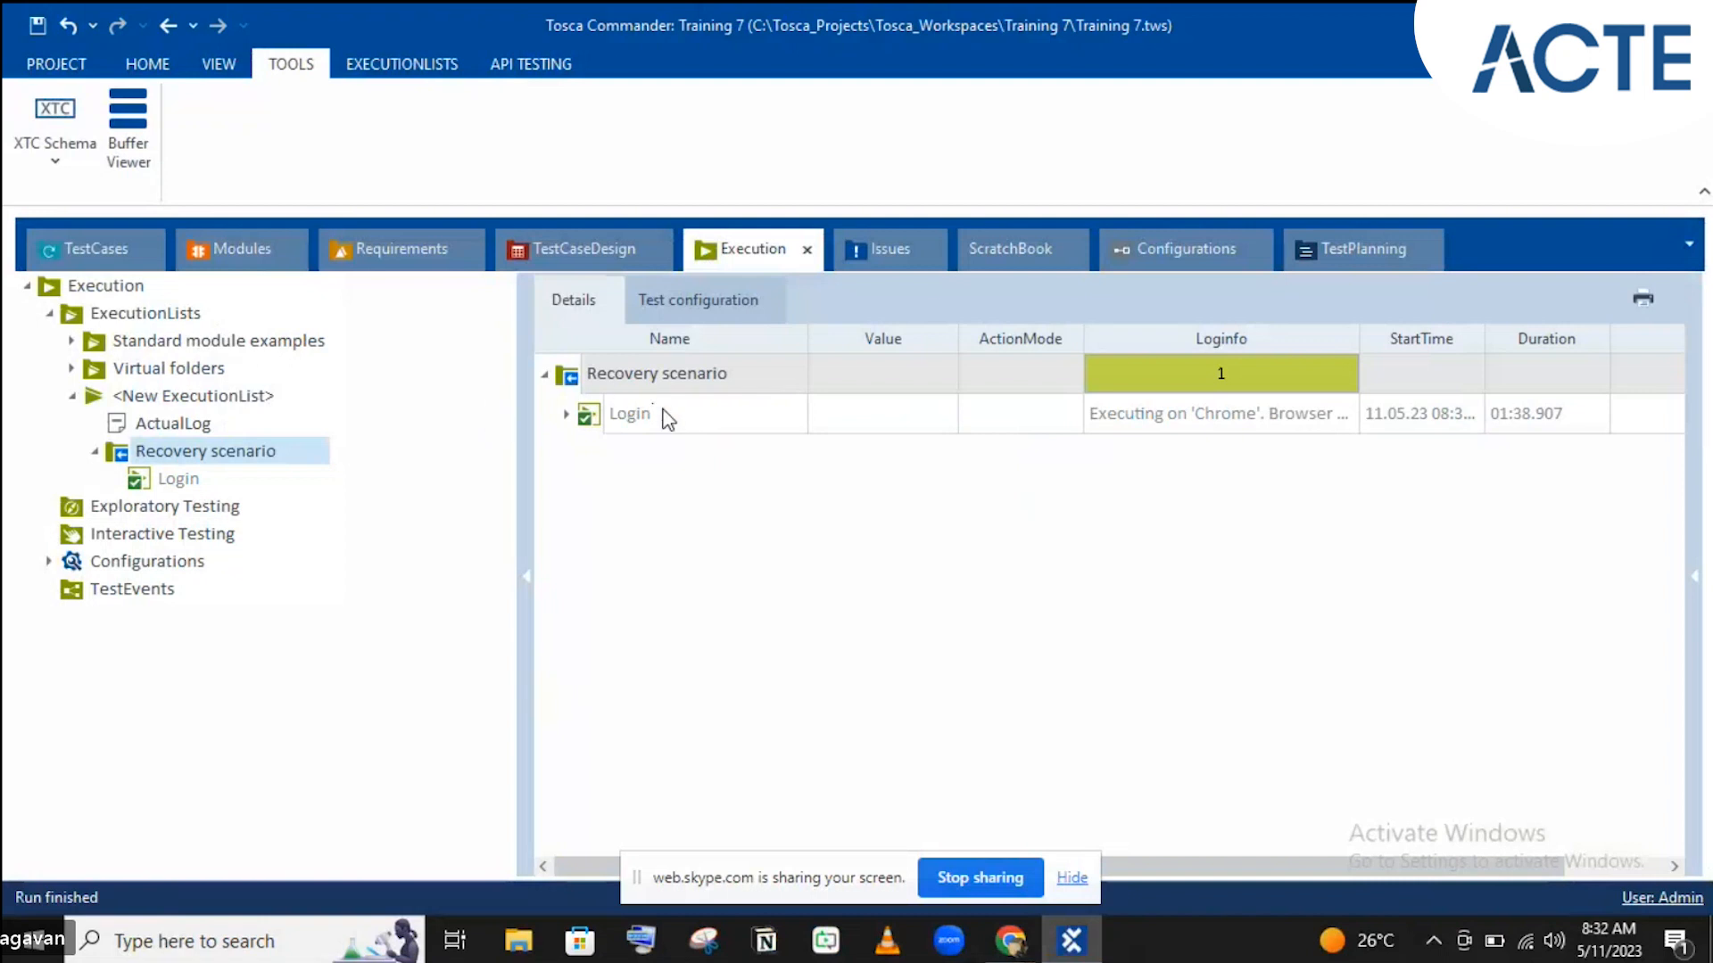
Step: Expand the Login entry's 11.05.23 08:31:07 log, examine OpenUrl and the first Clicking on Login link step, and compare with the Demo Web Shop page
click(568, 420)
click(567, 418)
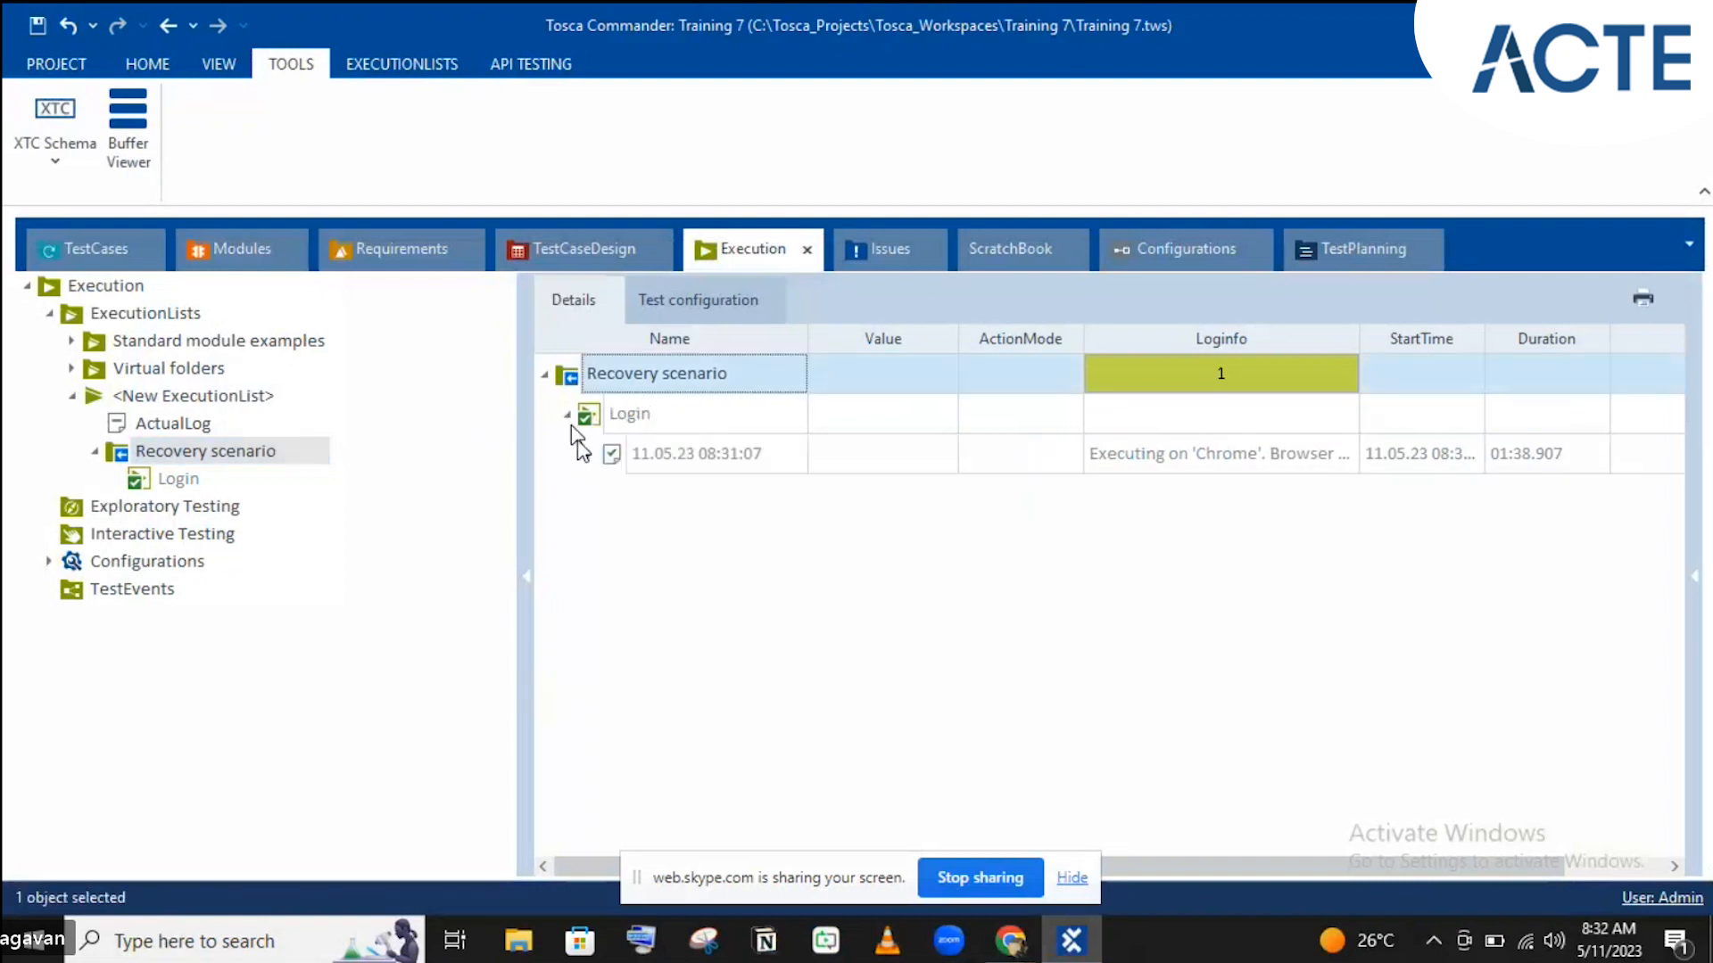
click(586, 454)
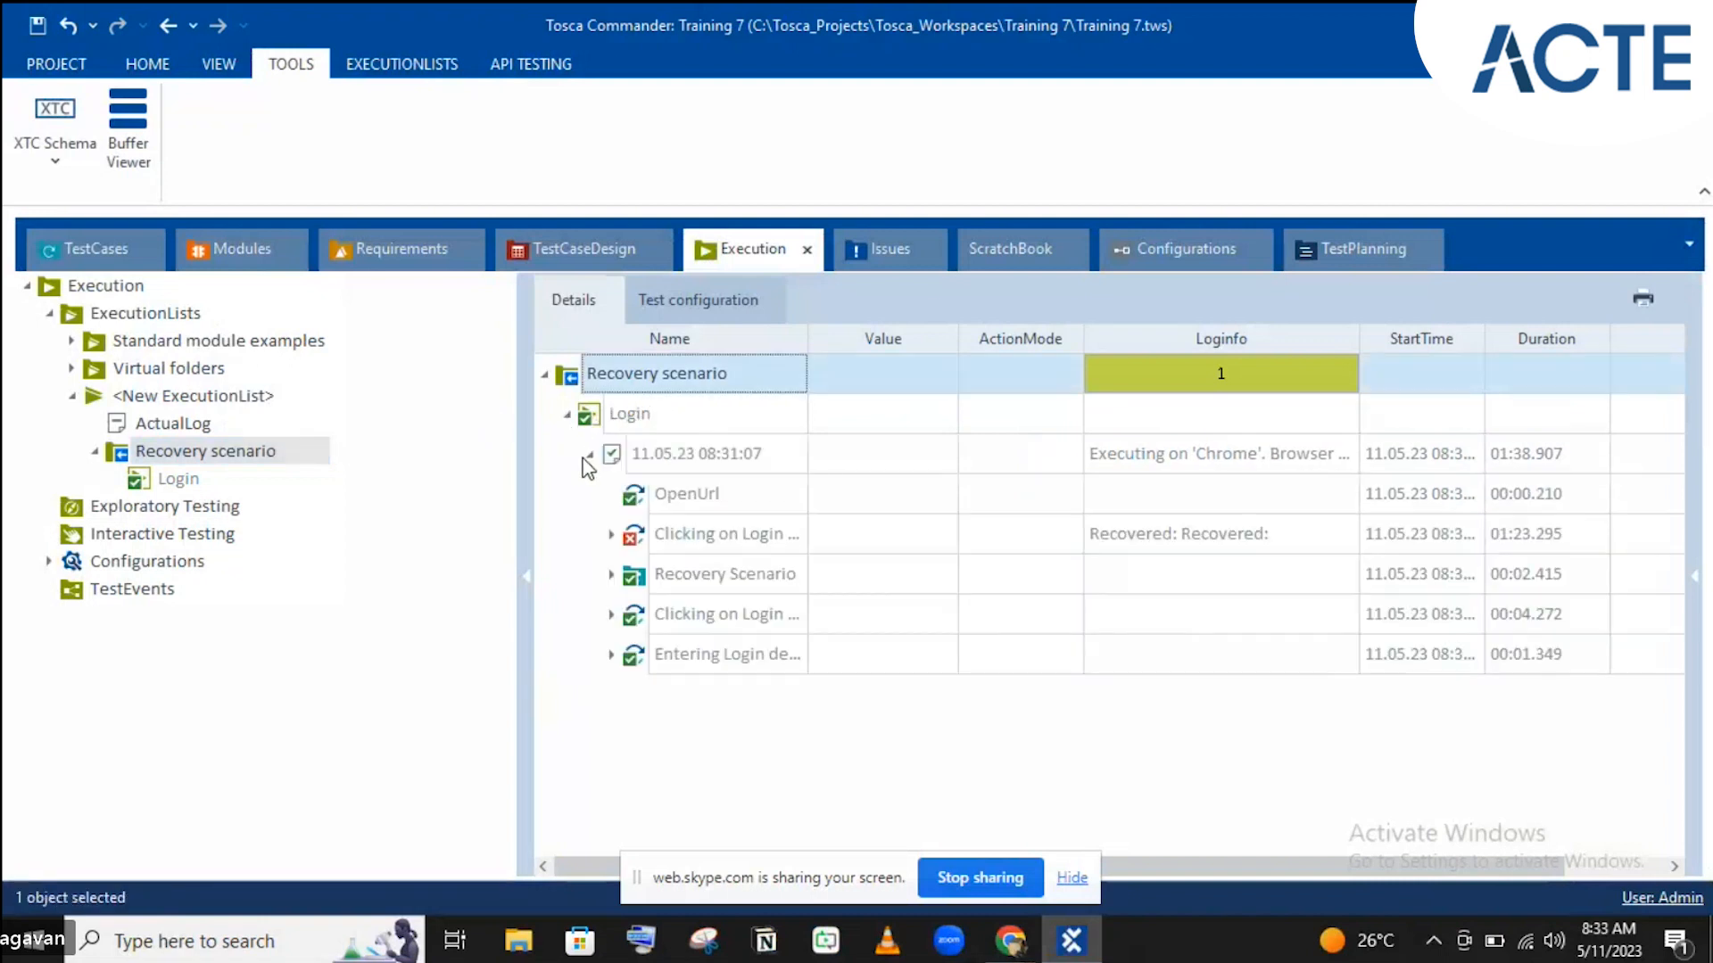
click(667, 506)
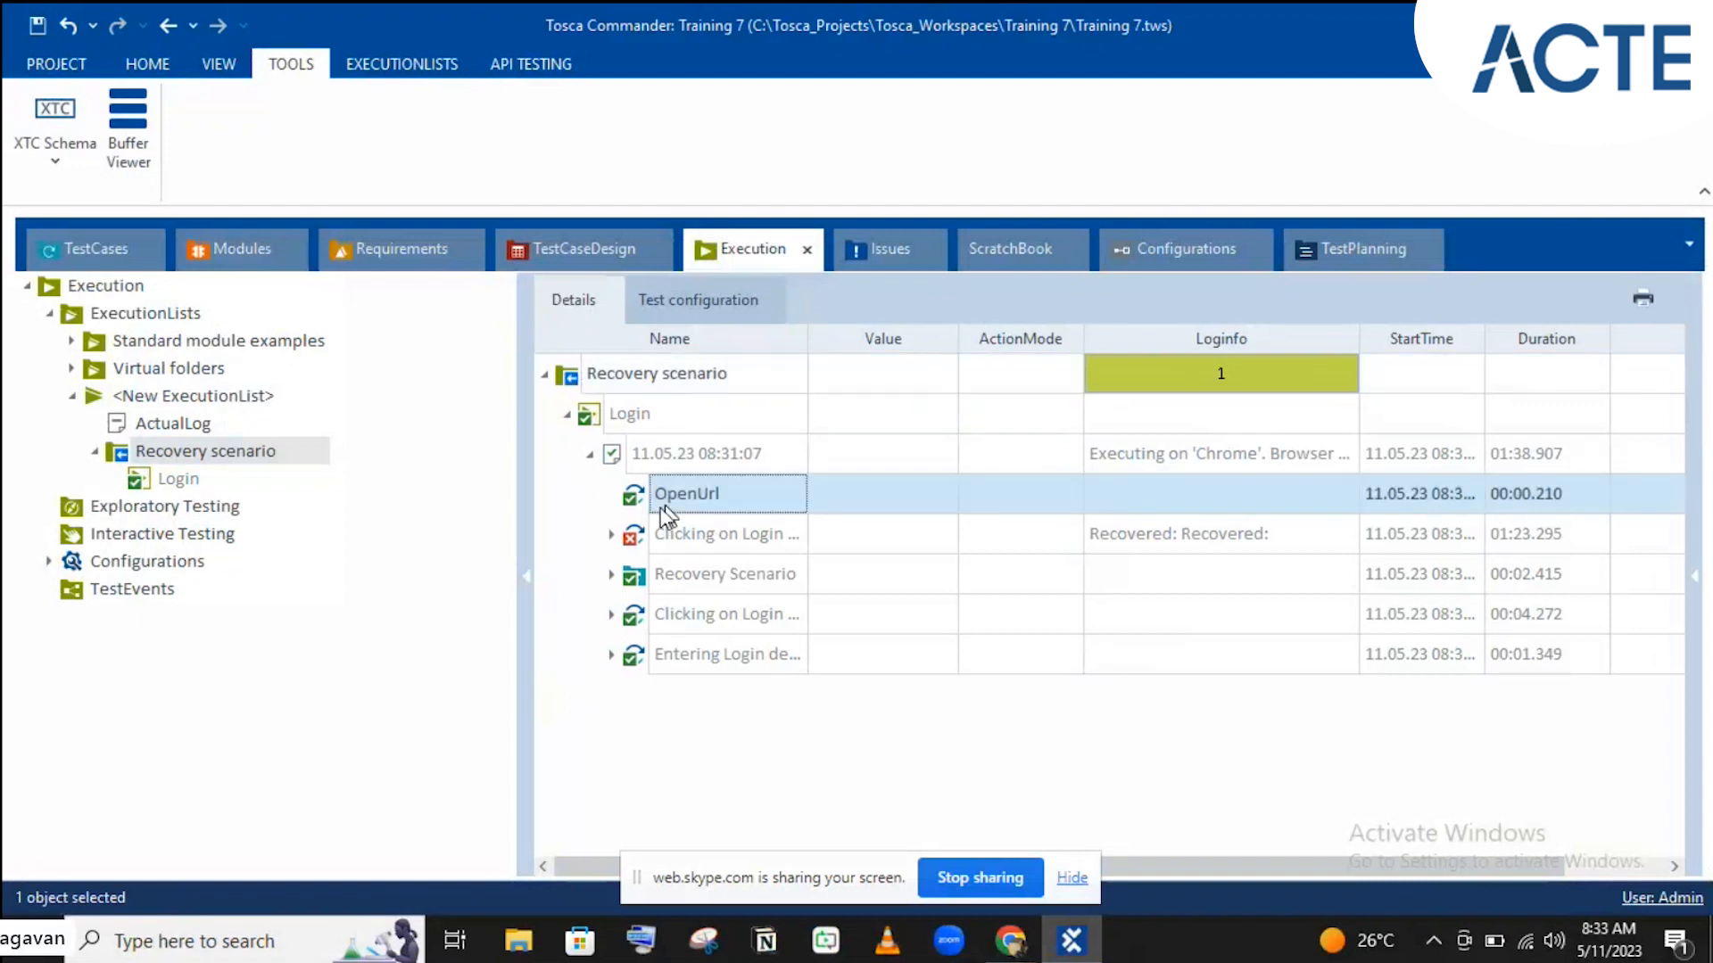
click(612, 536)
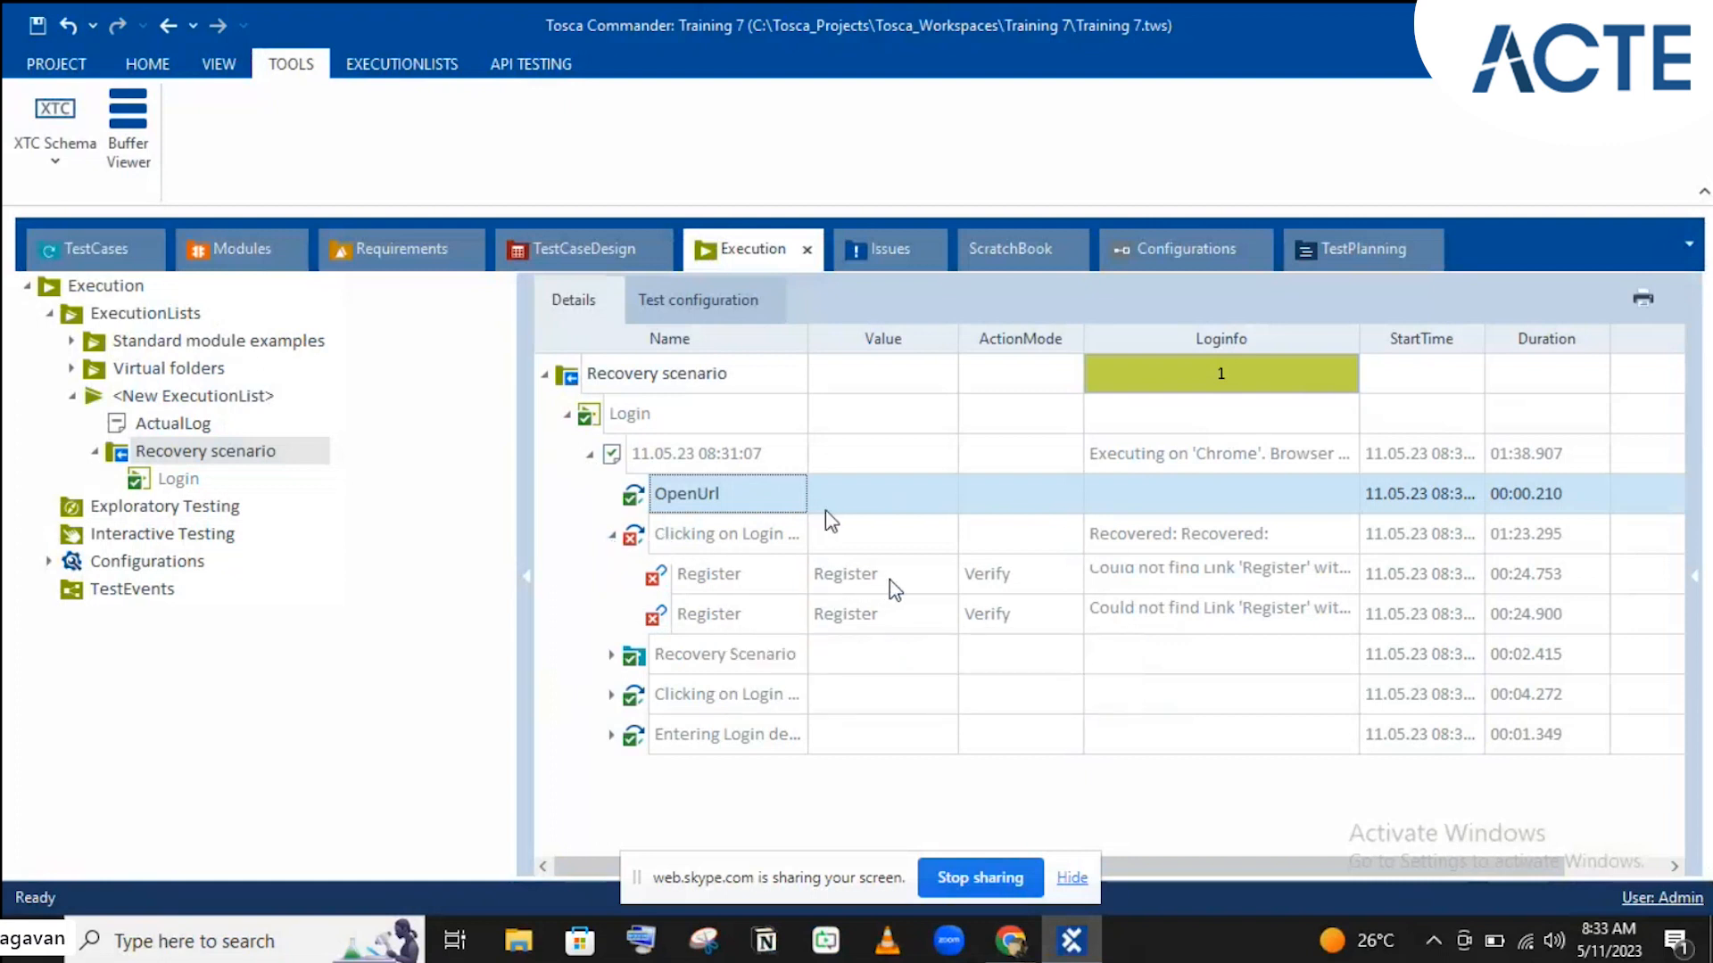
click(1073, 945)
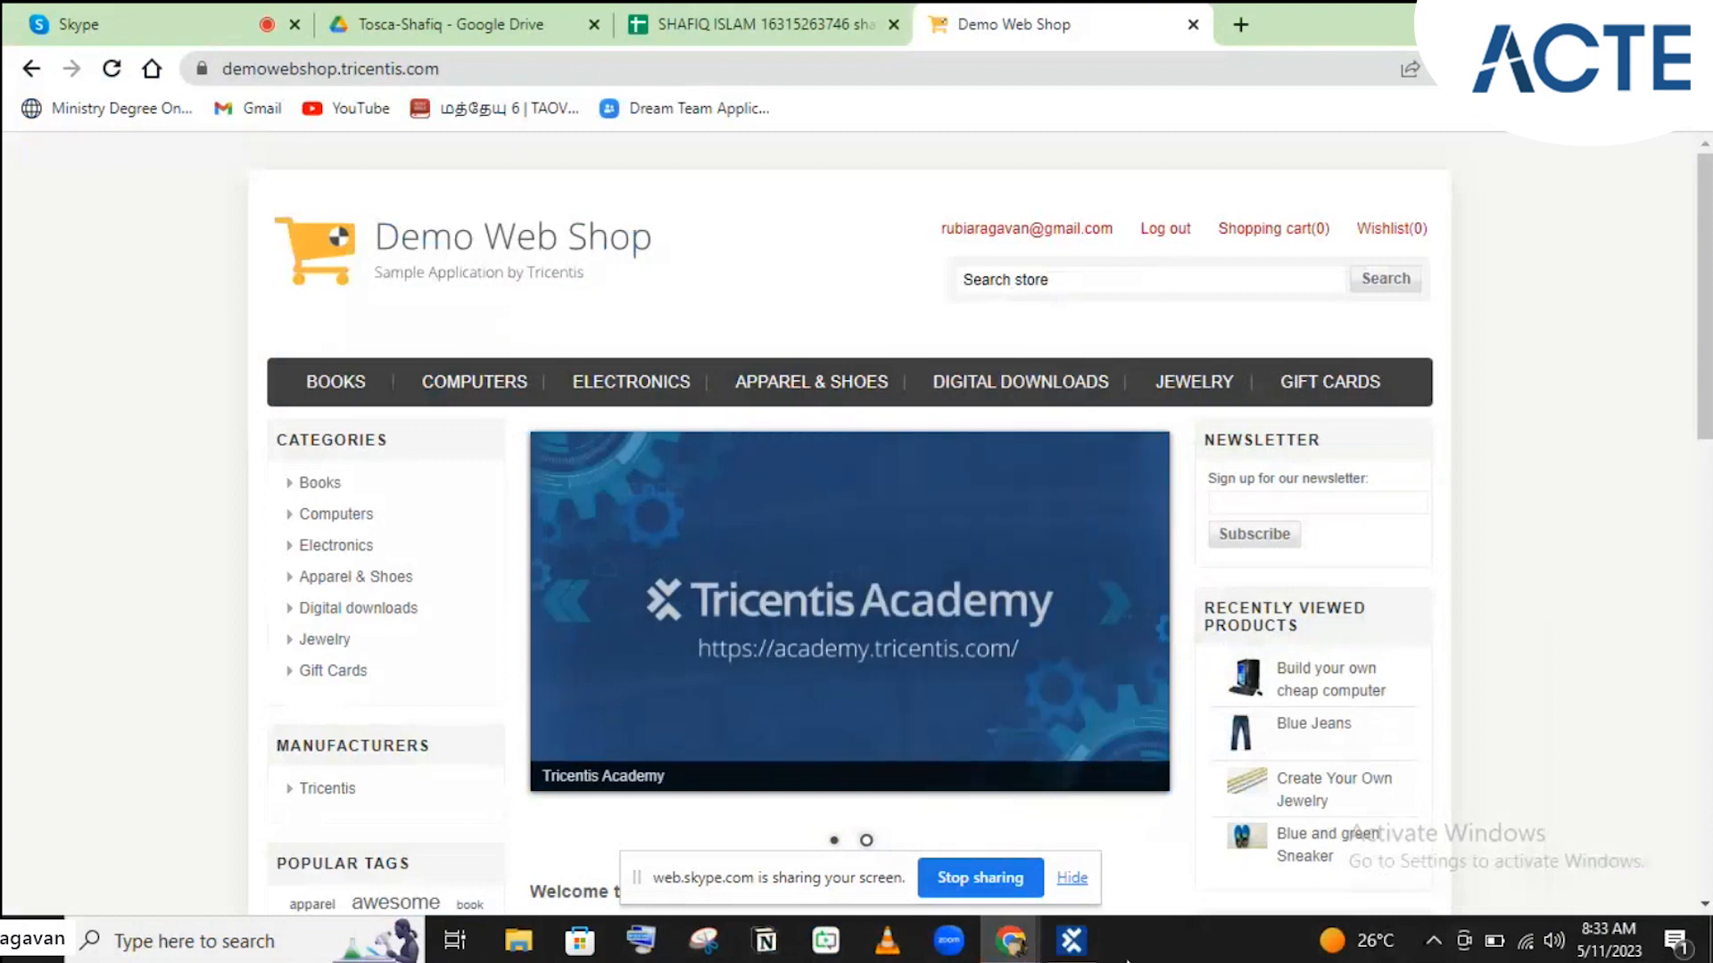
click(1073, 944)
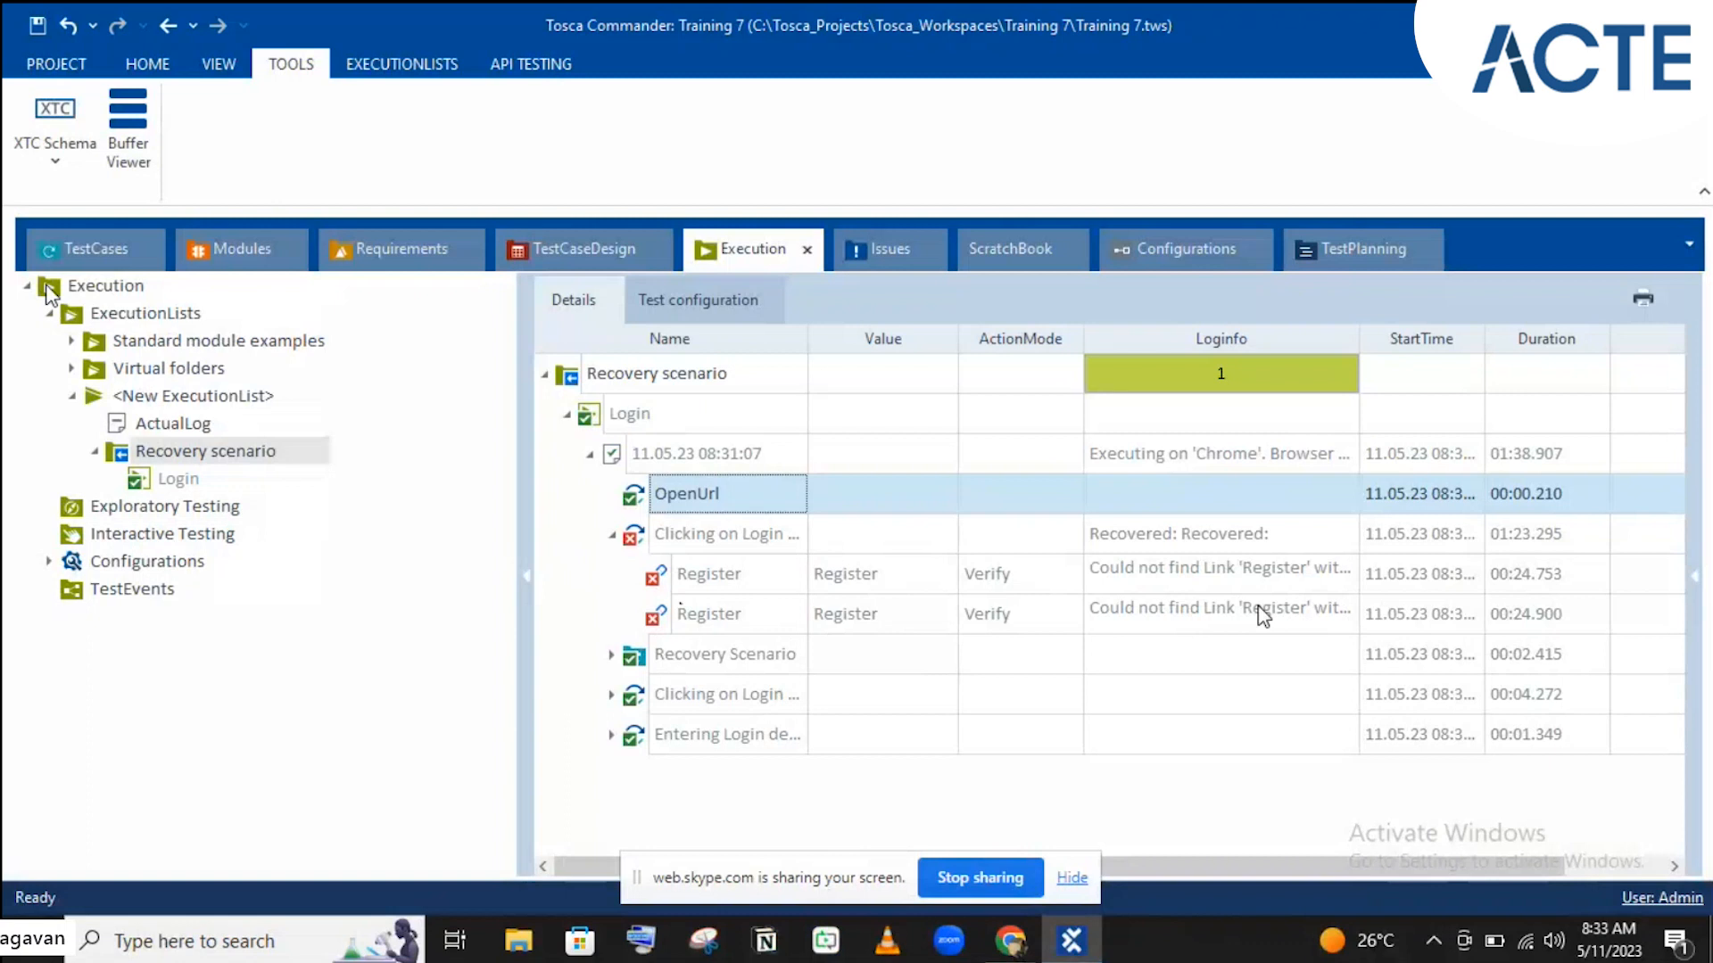
Step: Examine the log's Recovery Scenario, the repeated Clicking on Login link step and the Entering Login details step
click(611, 654)
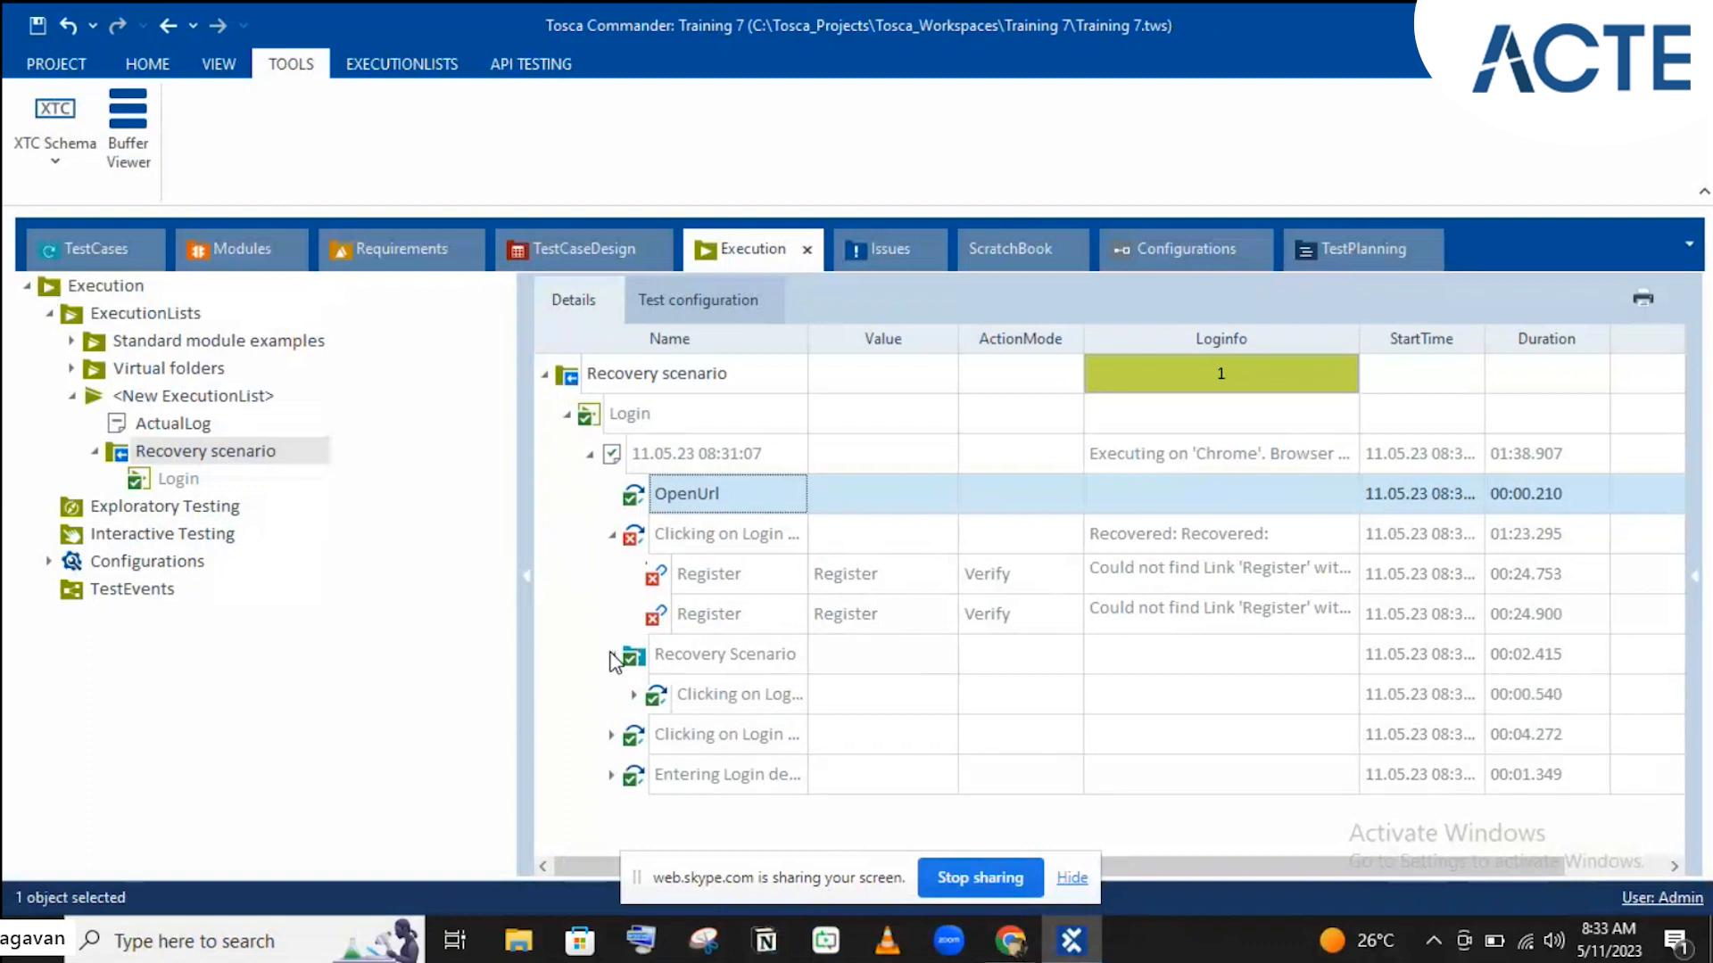
click(680, 667)
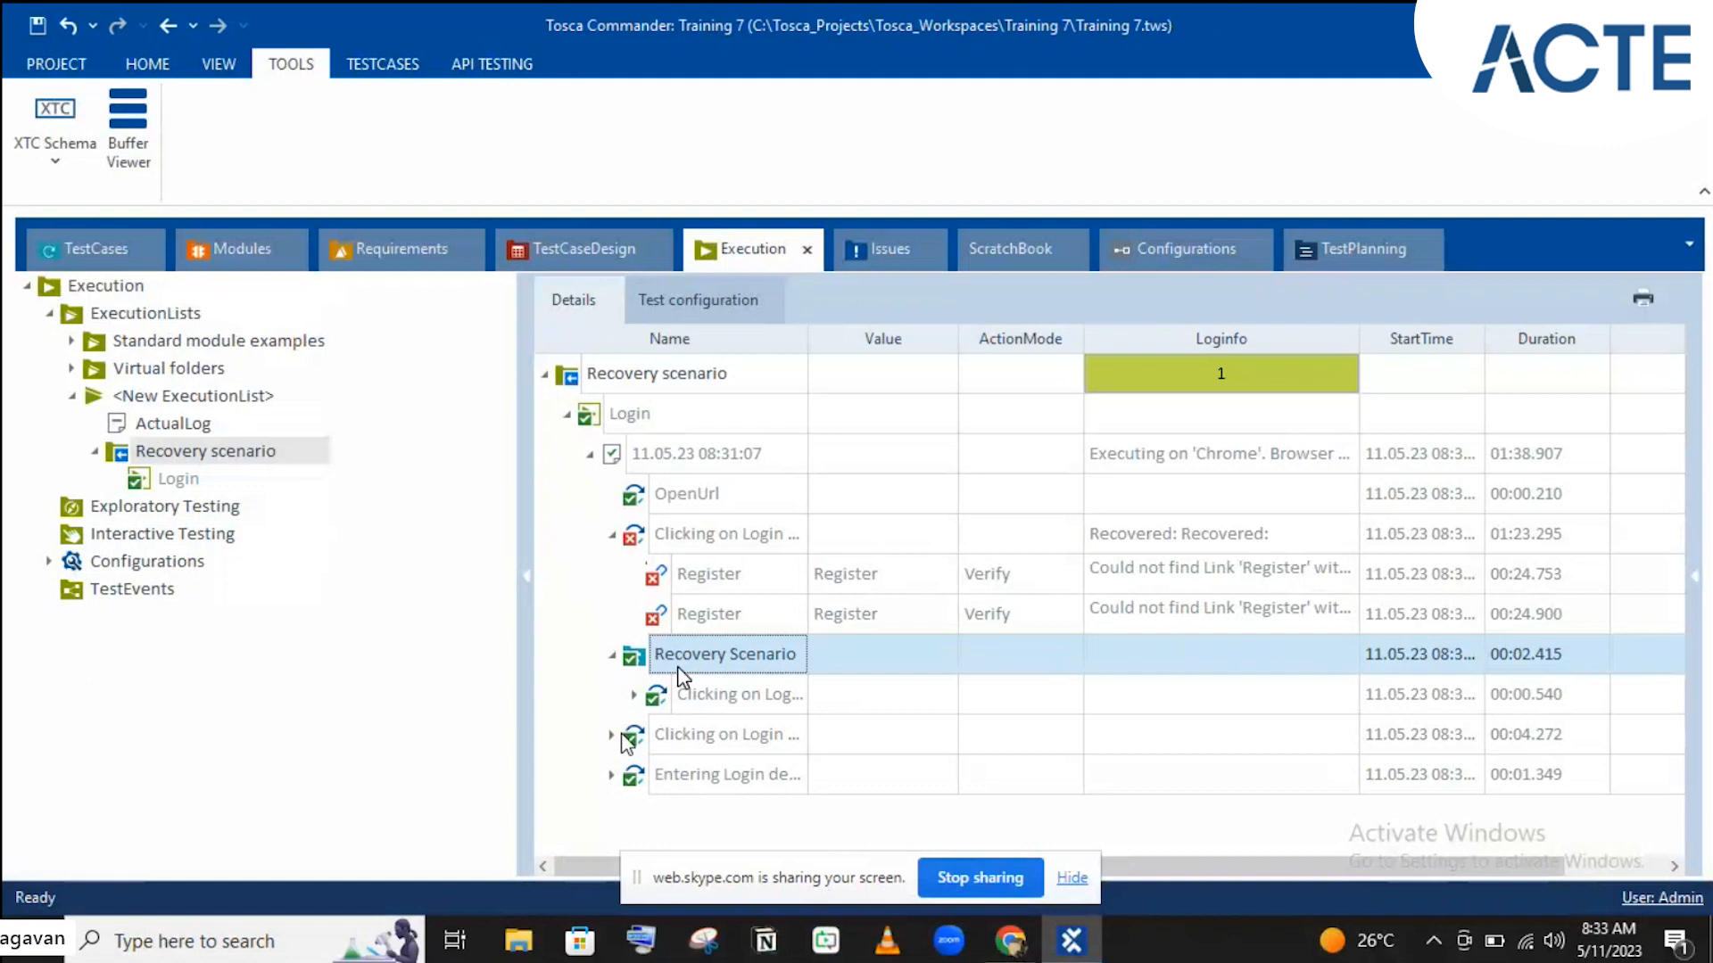
click(691, 740)
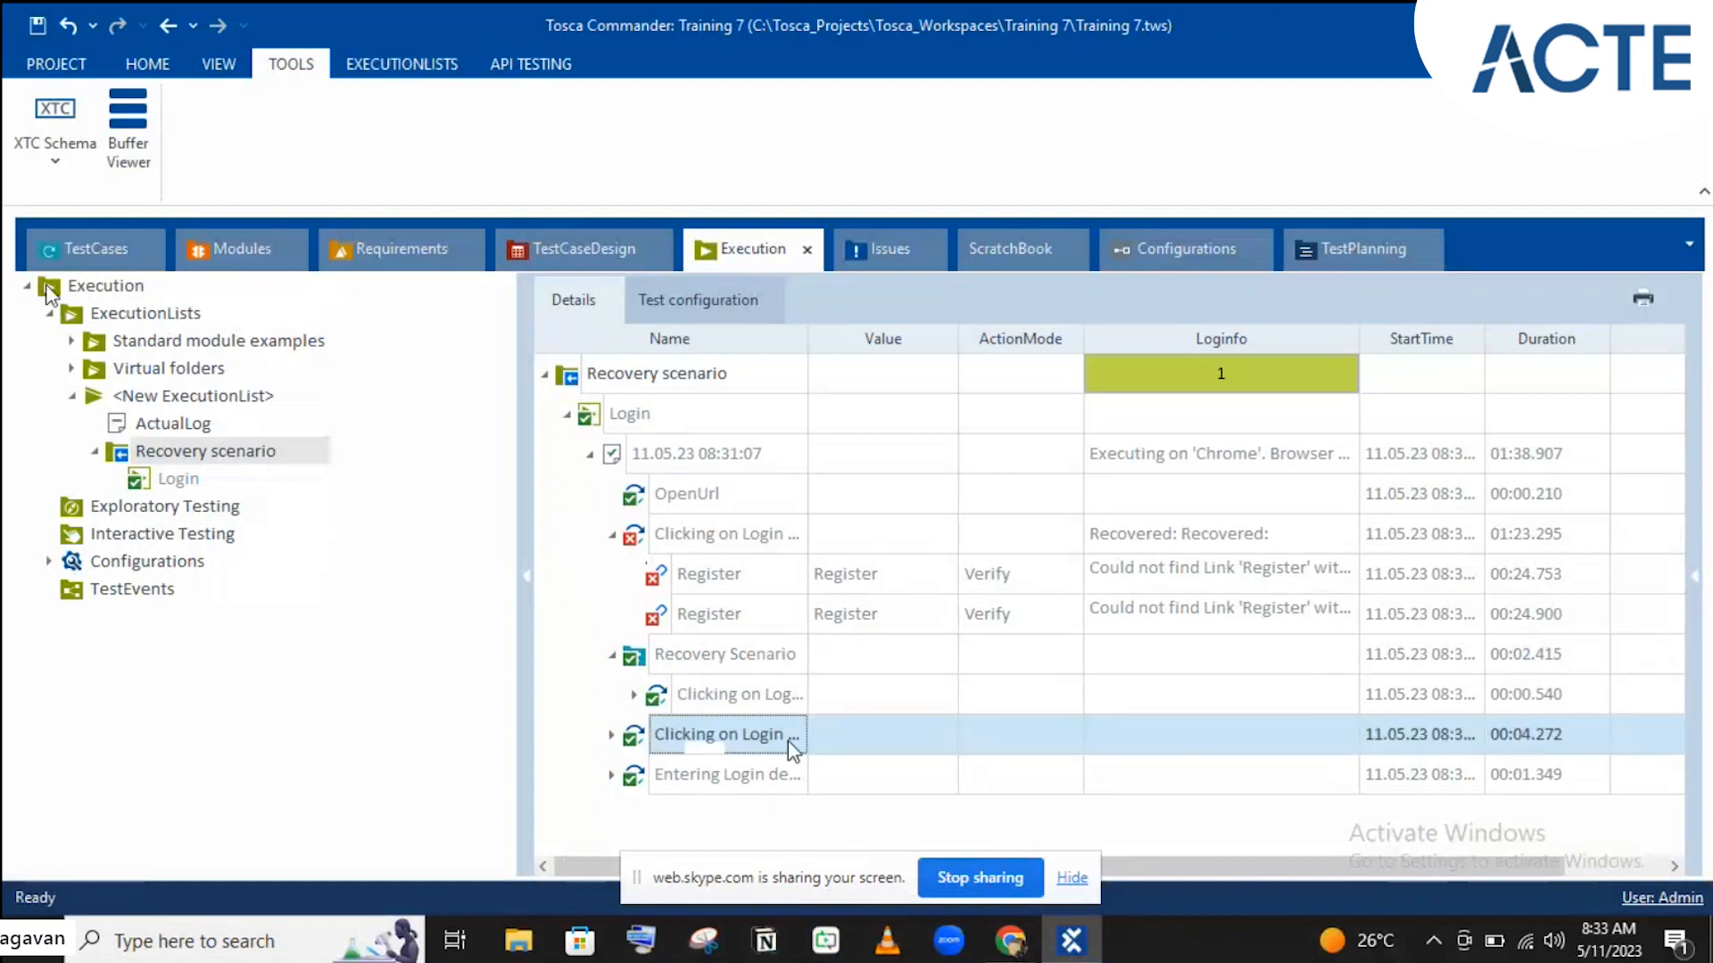
click(612, 735)
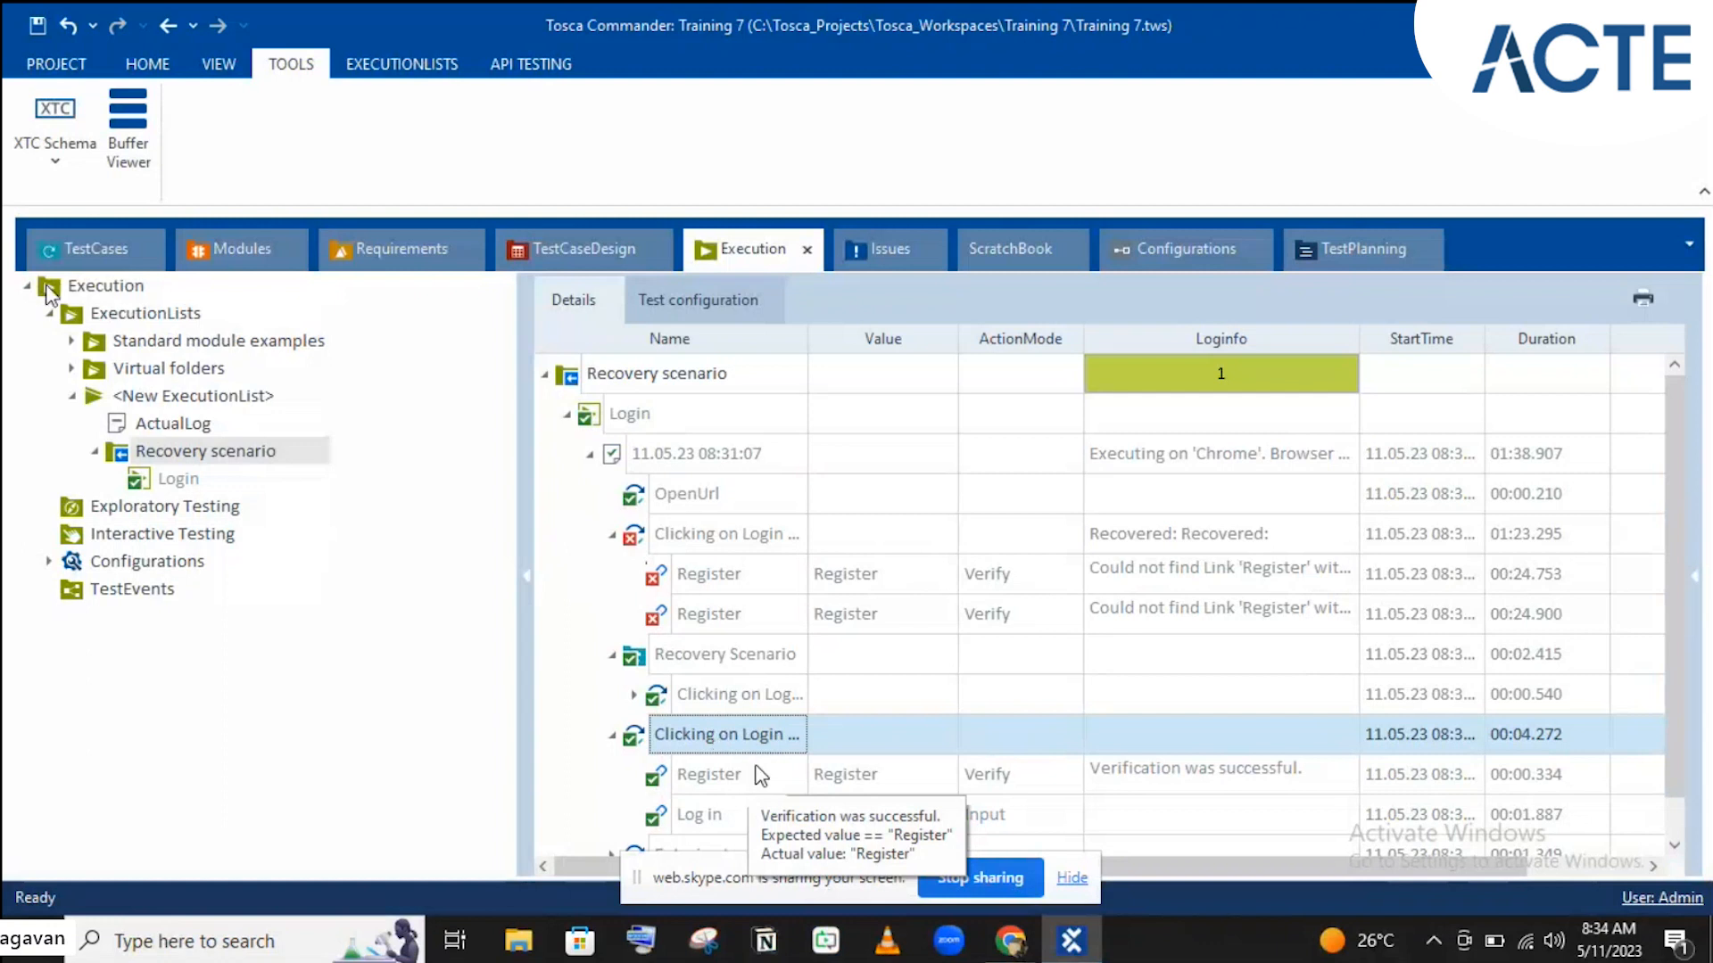
scroll(1012, 719, down, 1)
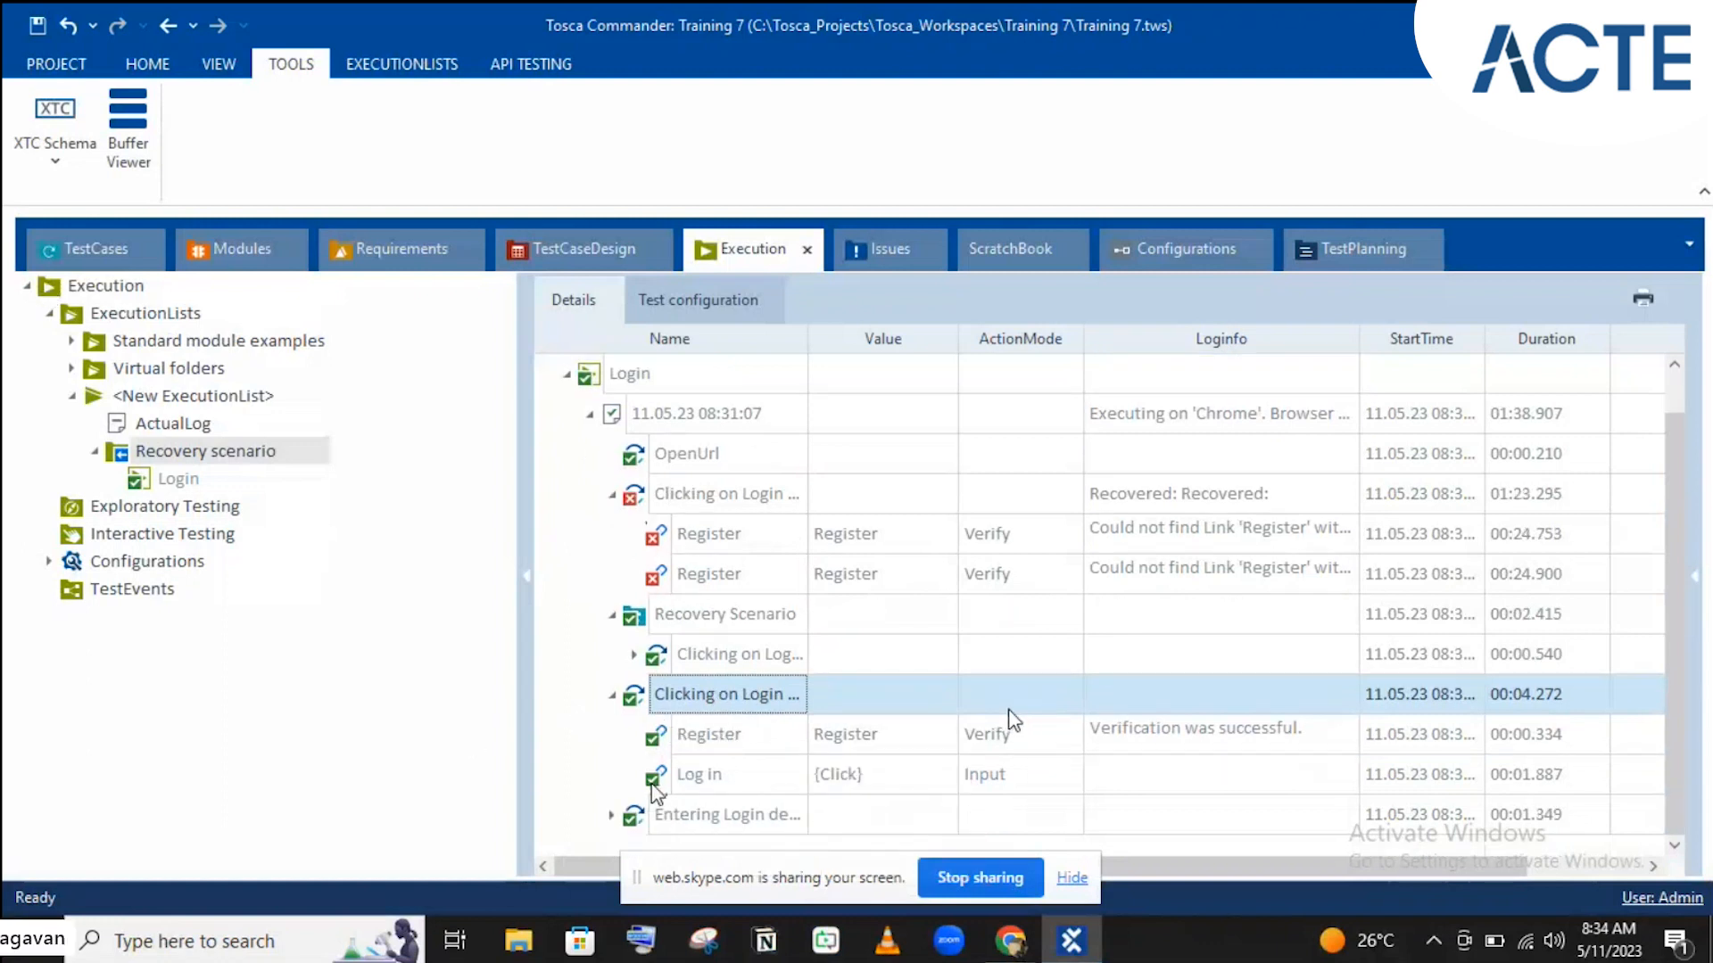
click(711, 816)
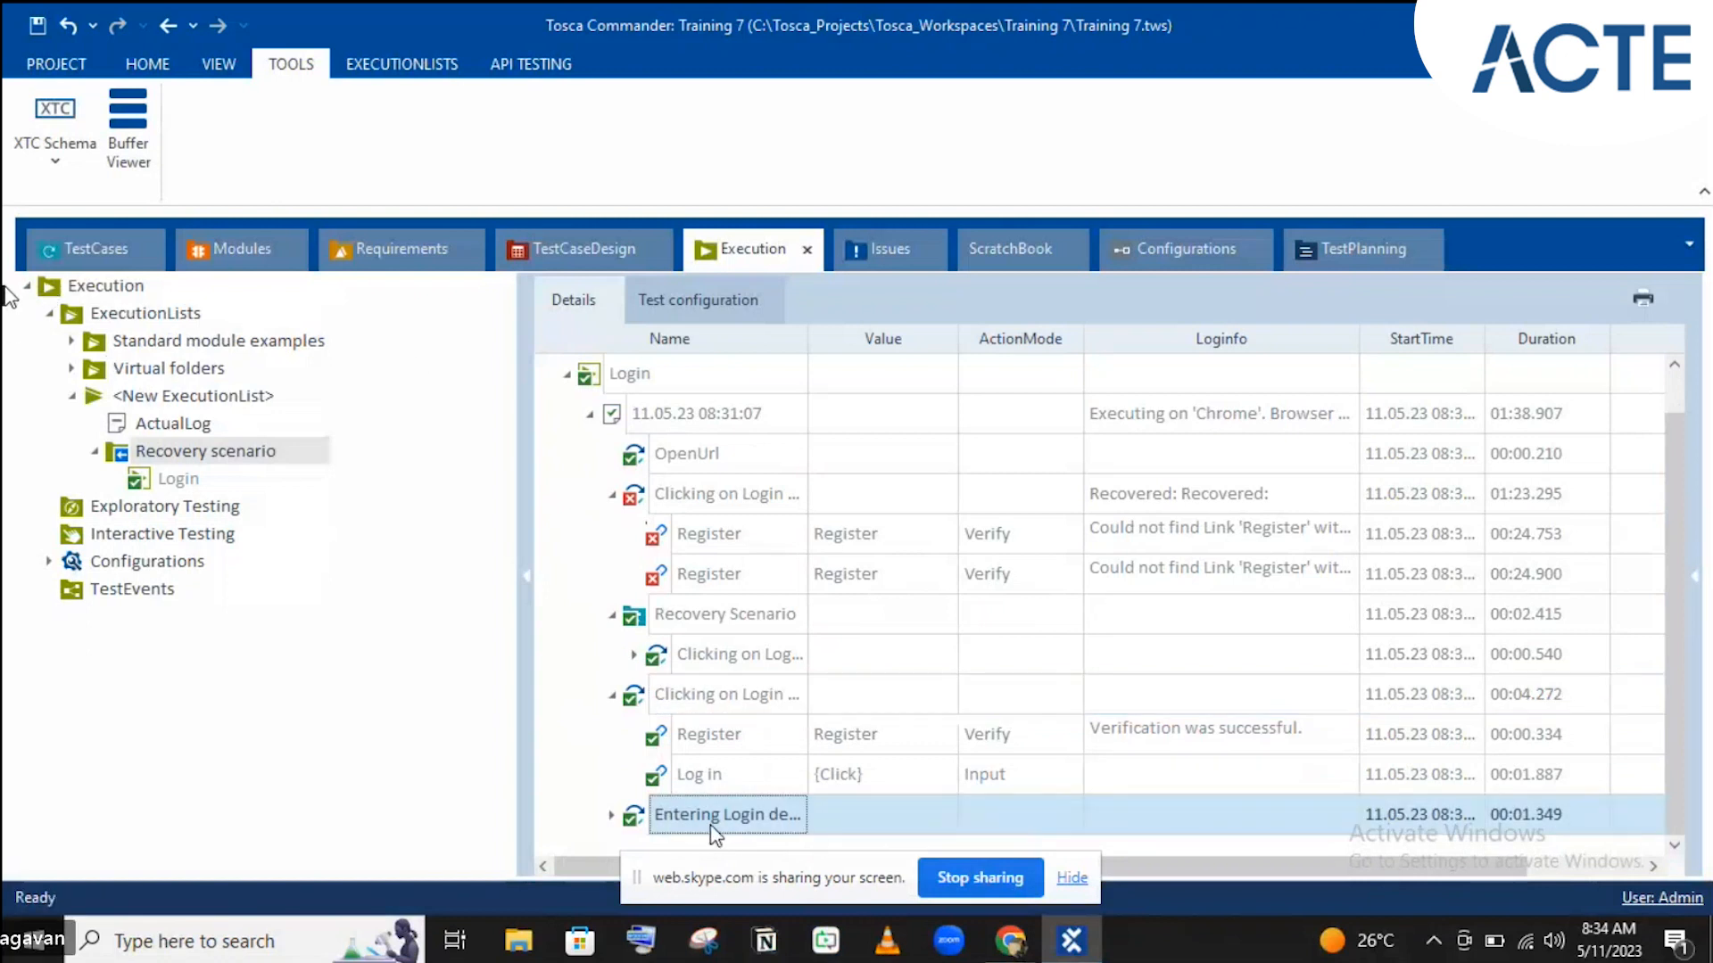
Step: Review the Login test case's first Recovery Scenario and its Clicking on Login link step among the test cases
click(74, 250)
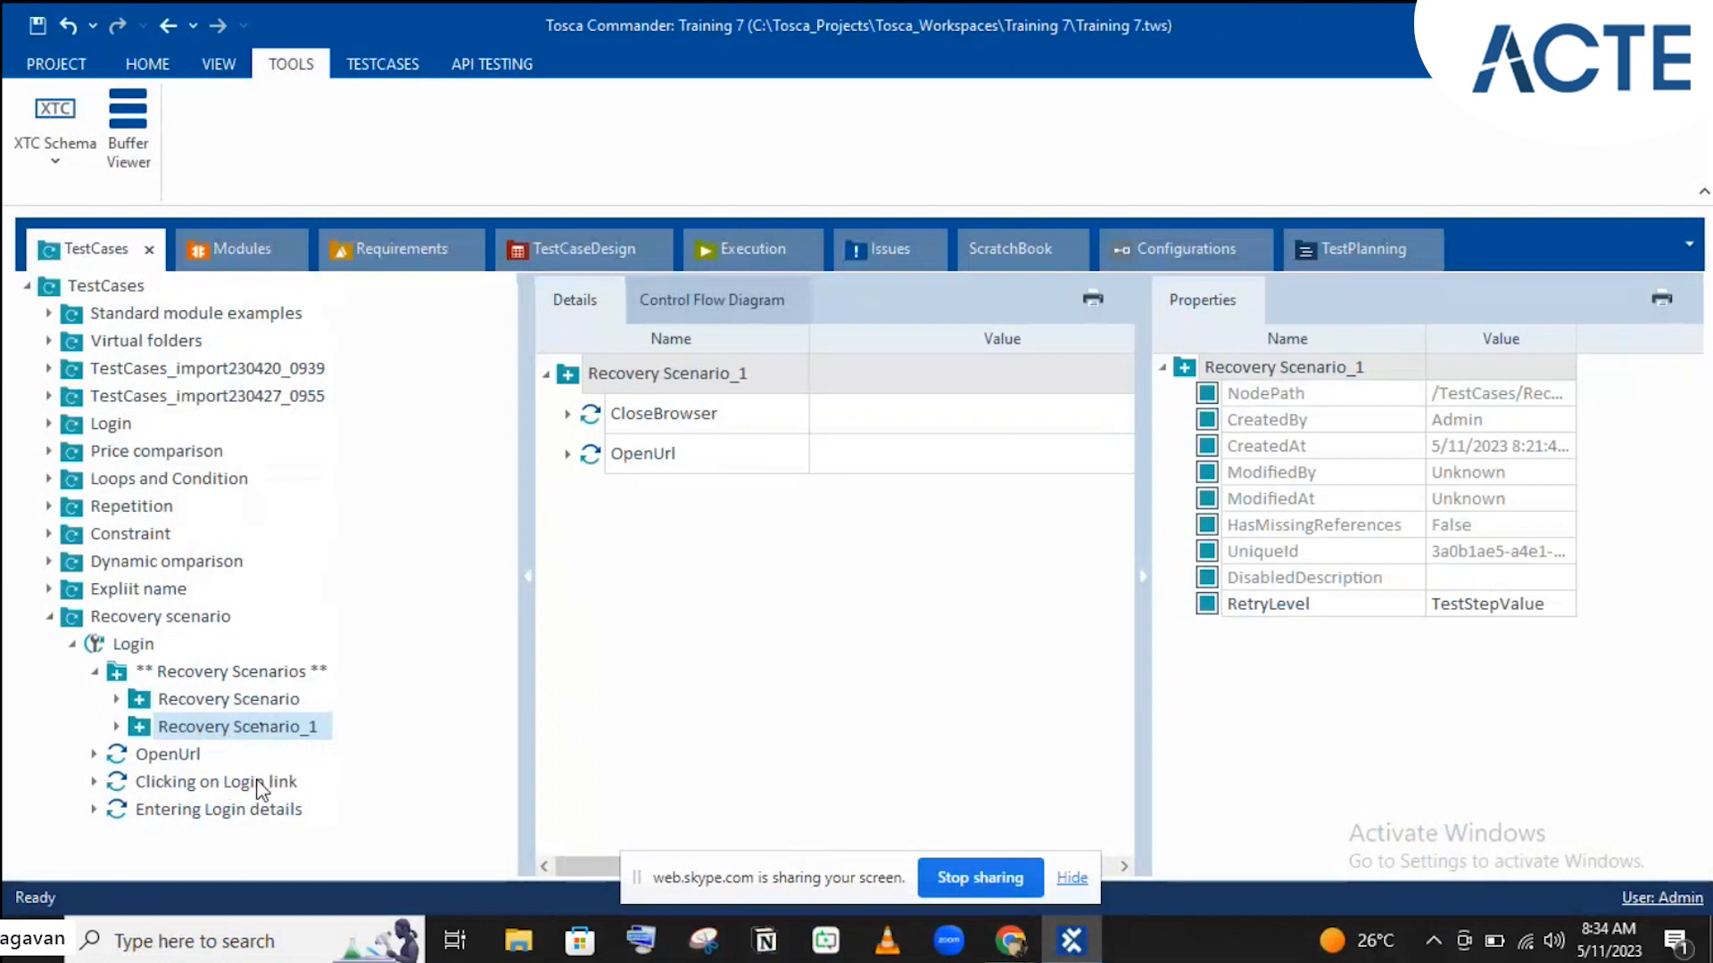
click(269, 699)
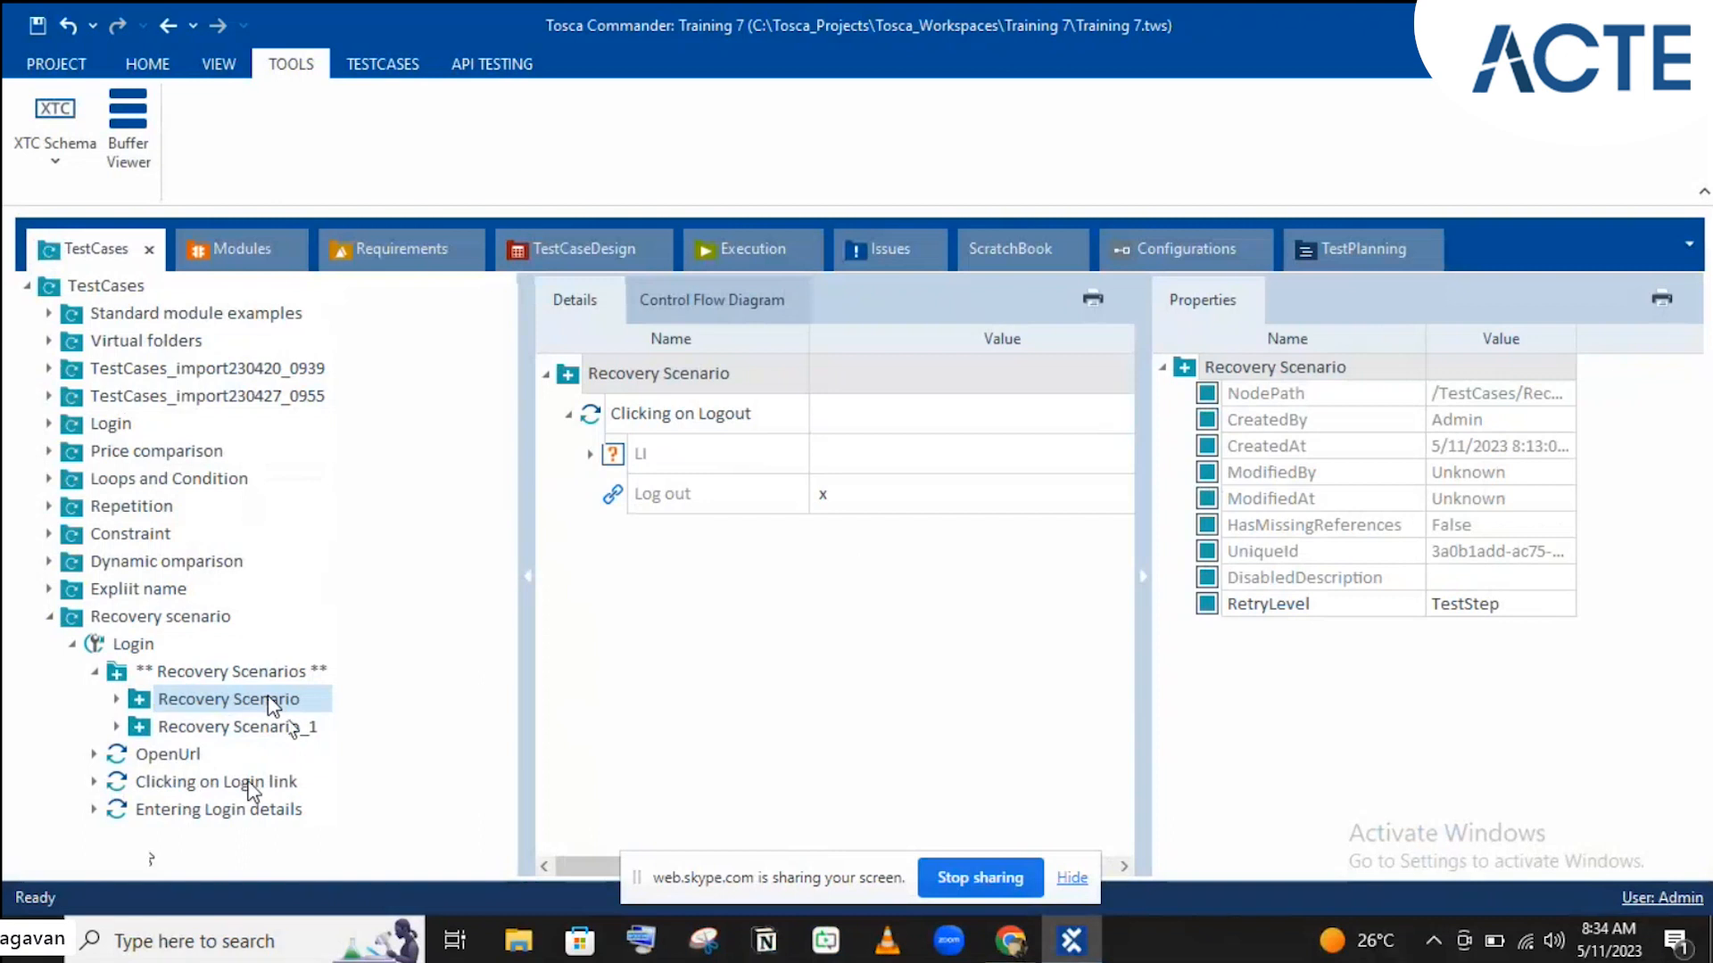
click(253, 785)
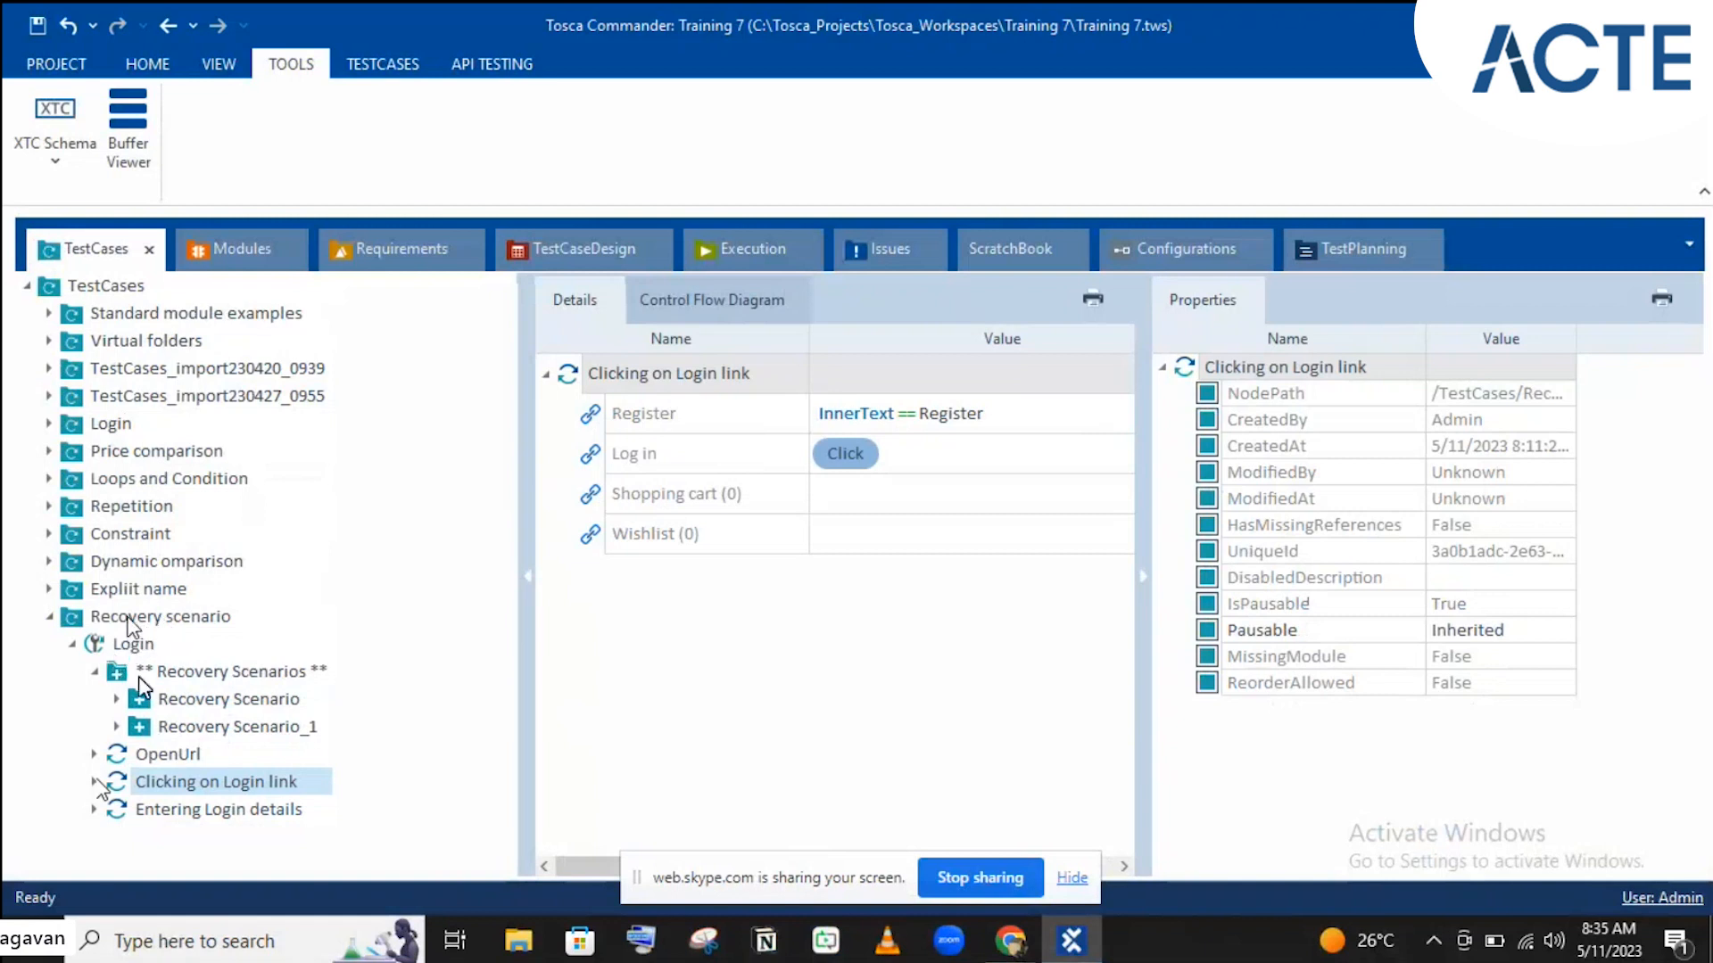
Step: Create a new test case in the Recovery scenario folder
click(161, 617)
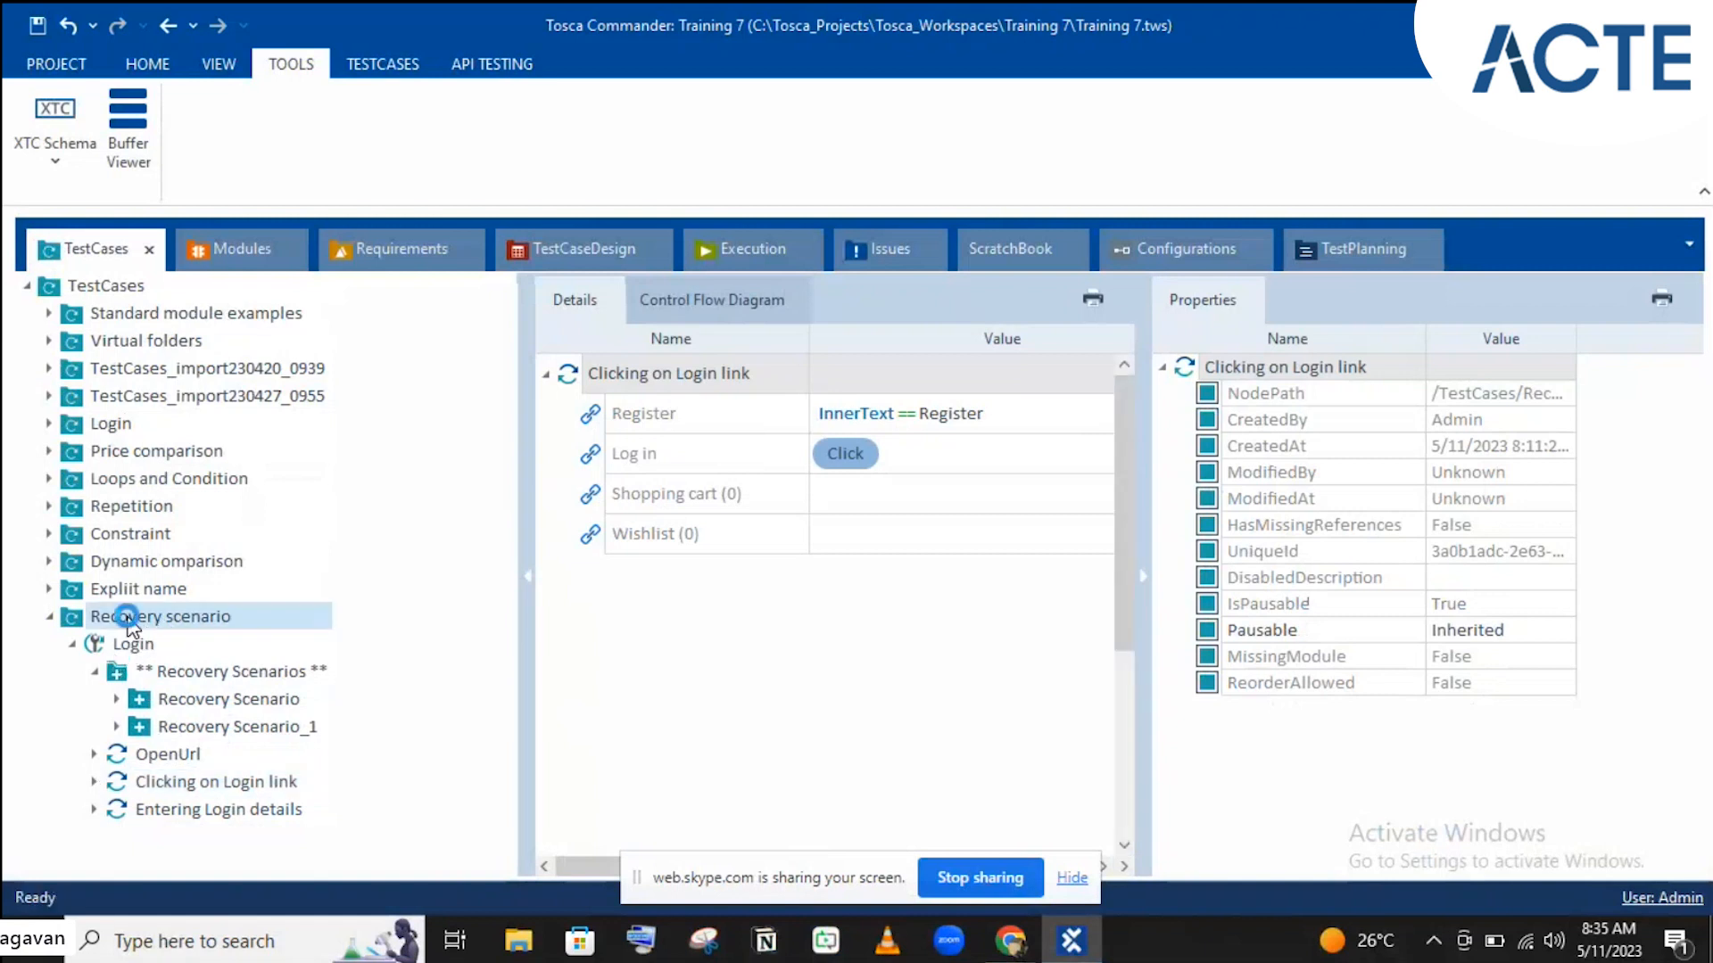
right_click(129, 624)
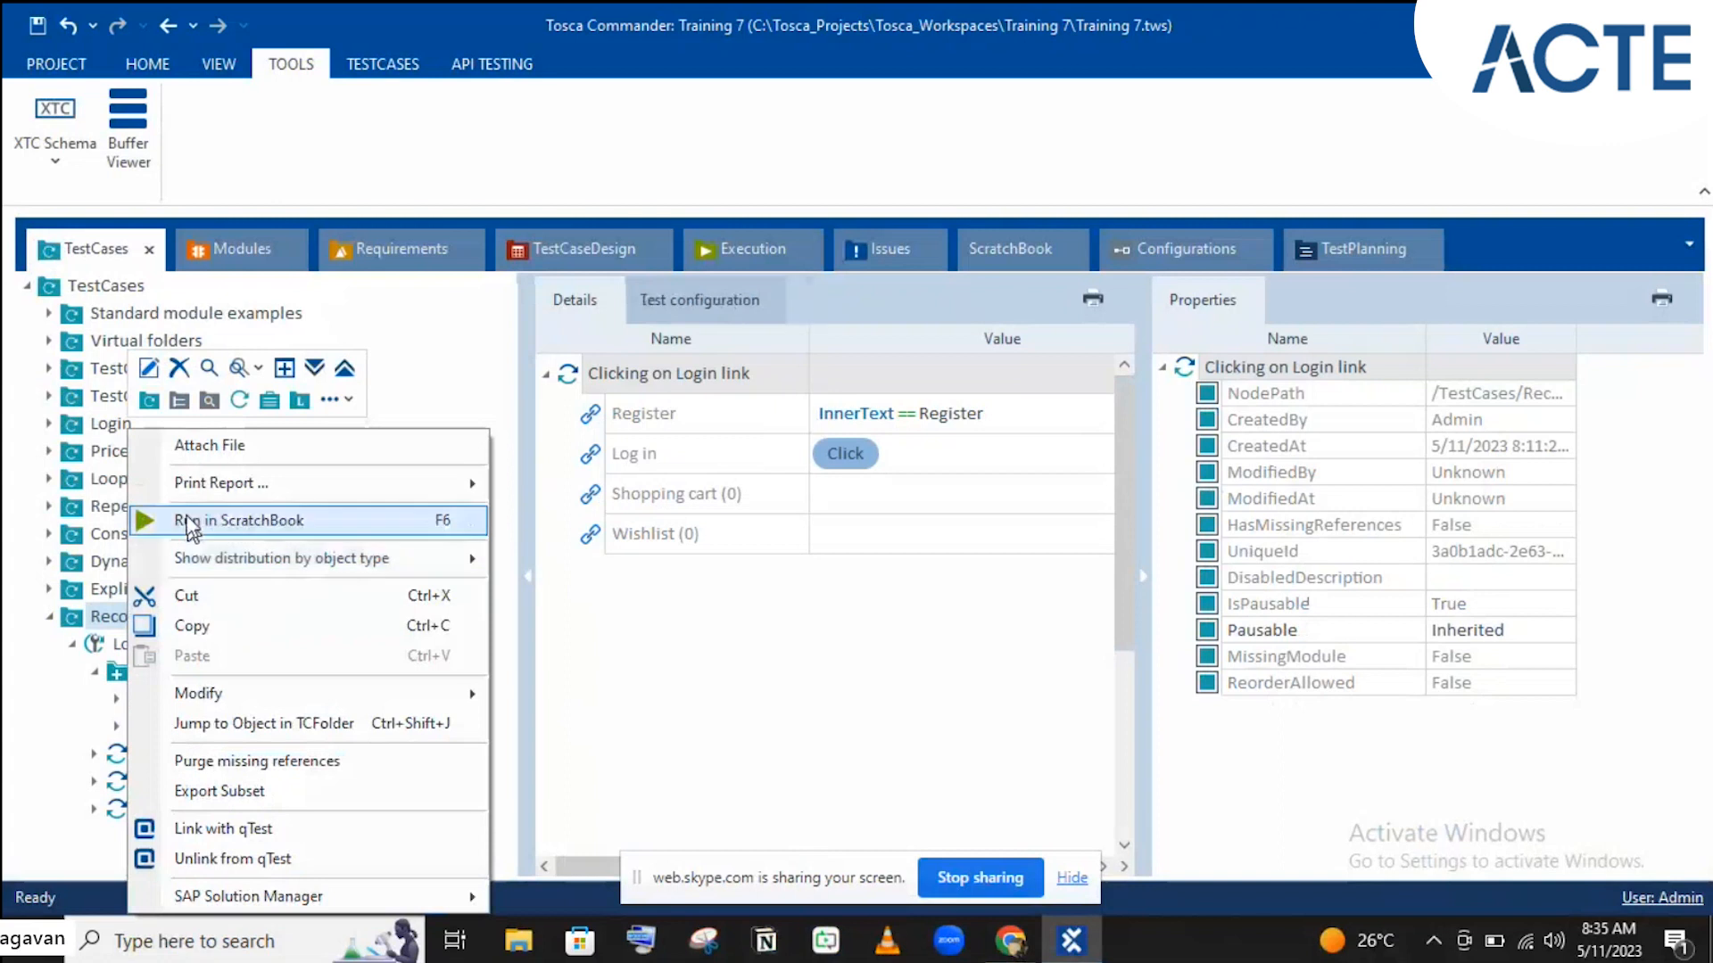
click(228, 404)
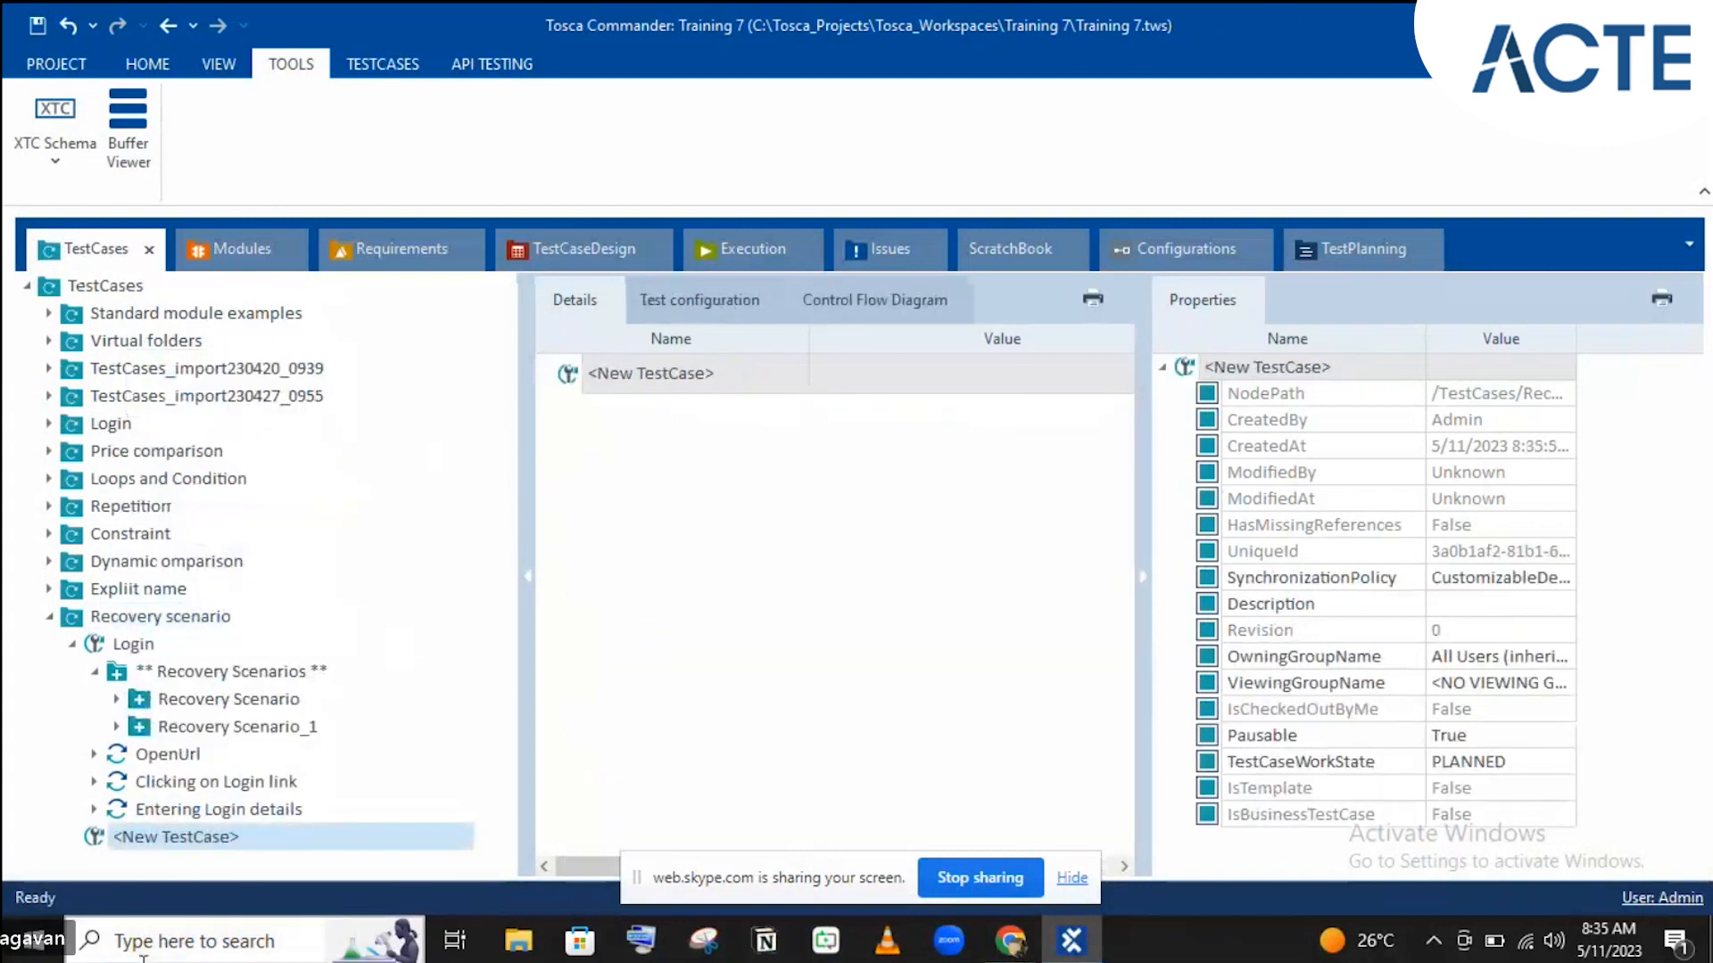
Step: Switch to the Demo Web Shop in Chrome, open the account's customer info page, and return to Tosca Commander
click(1011, 939)
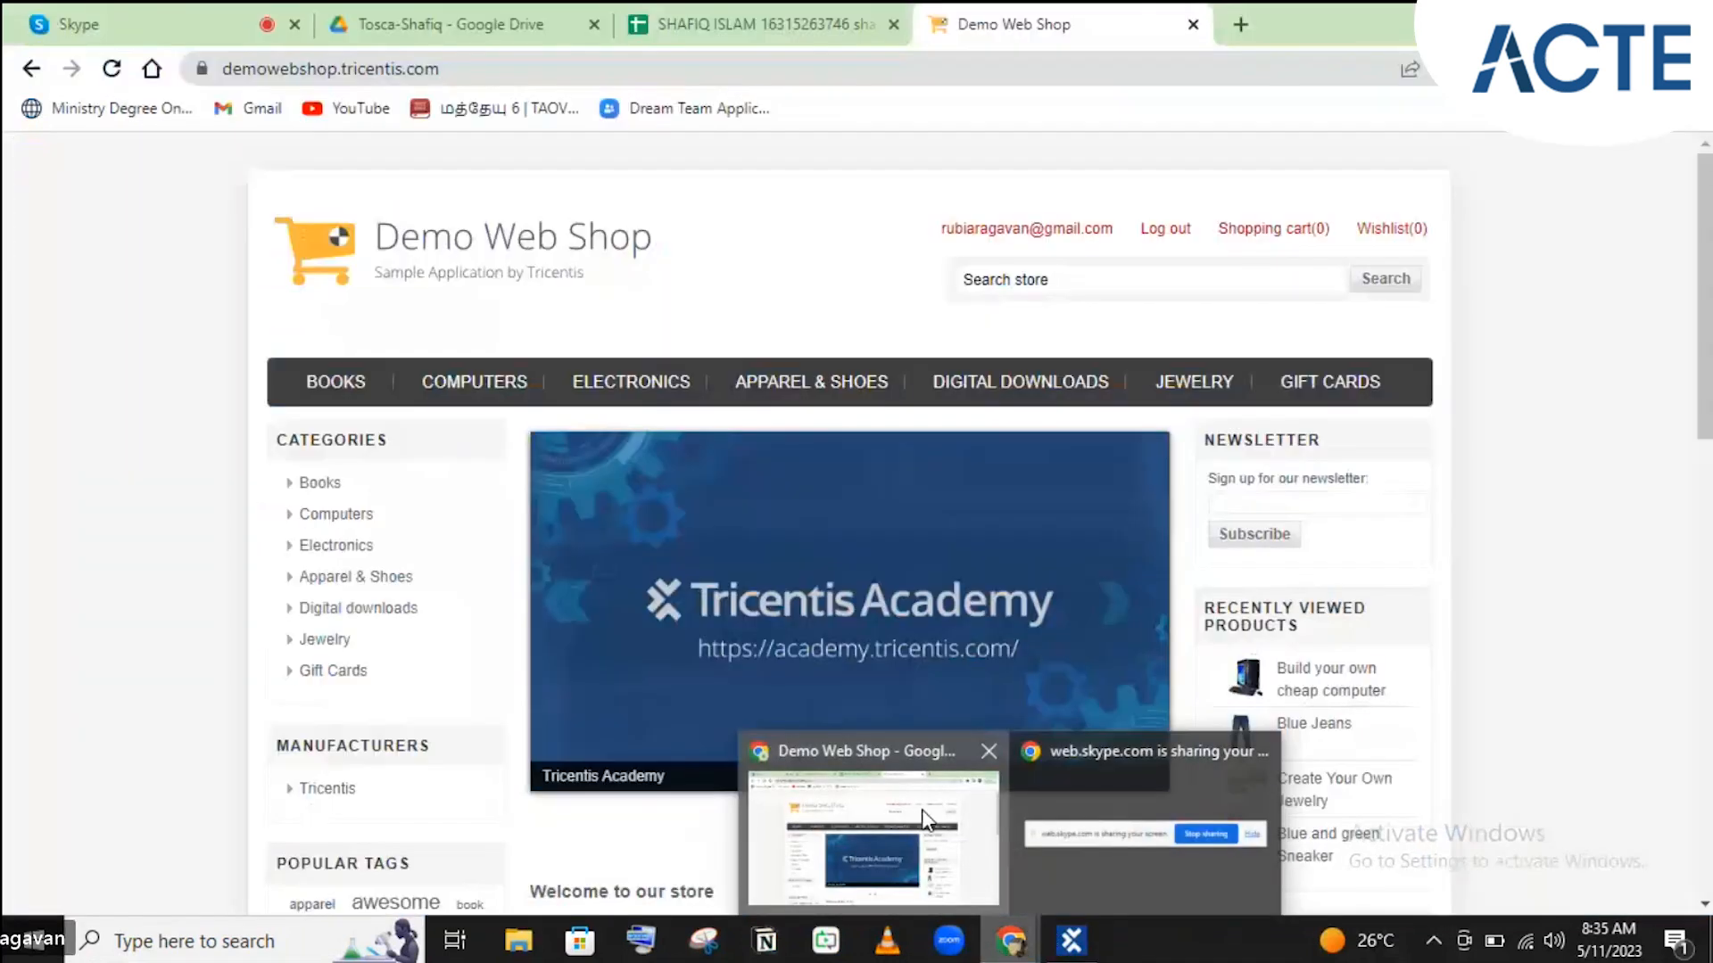
click(922, 810)
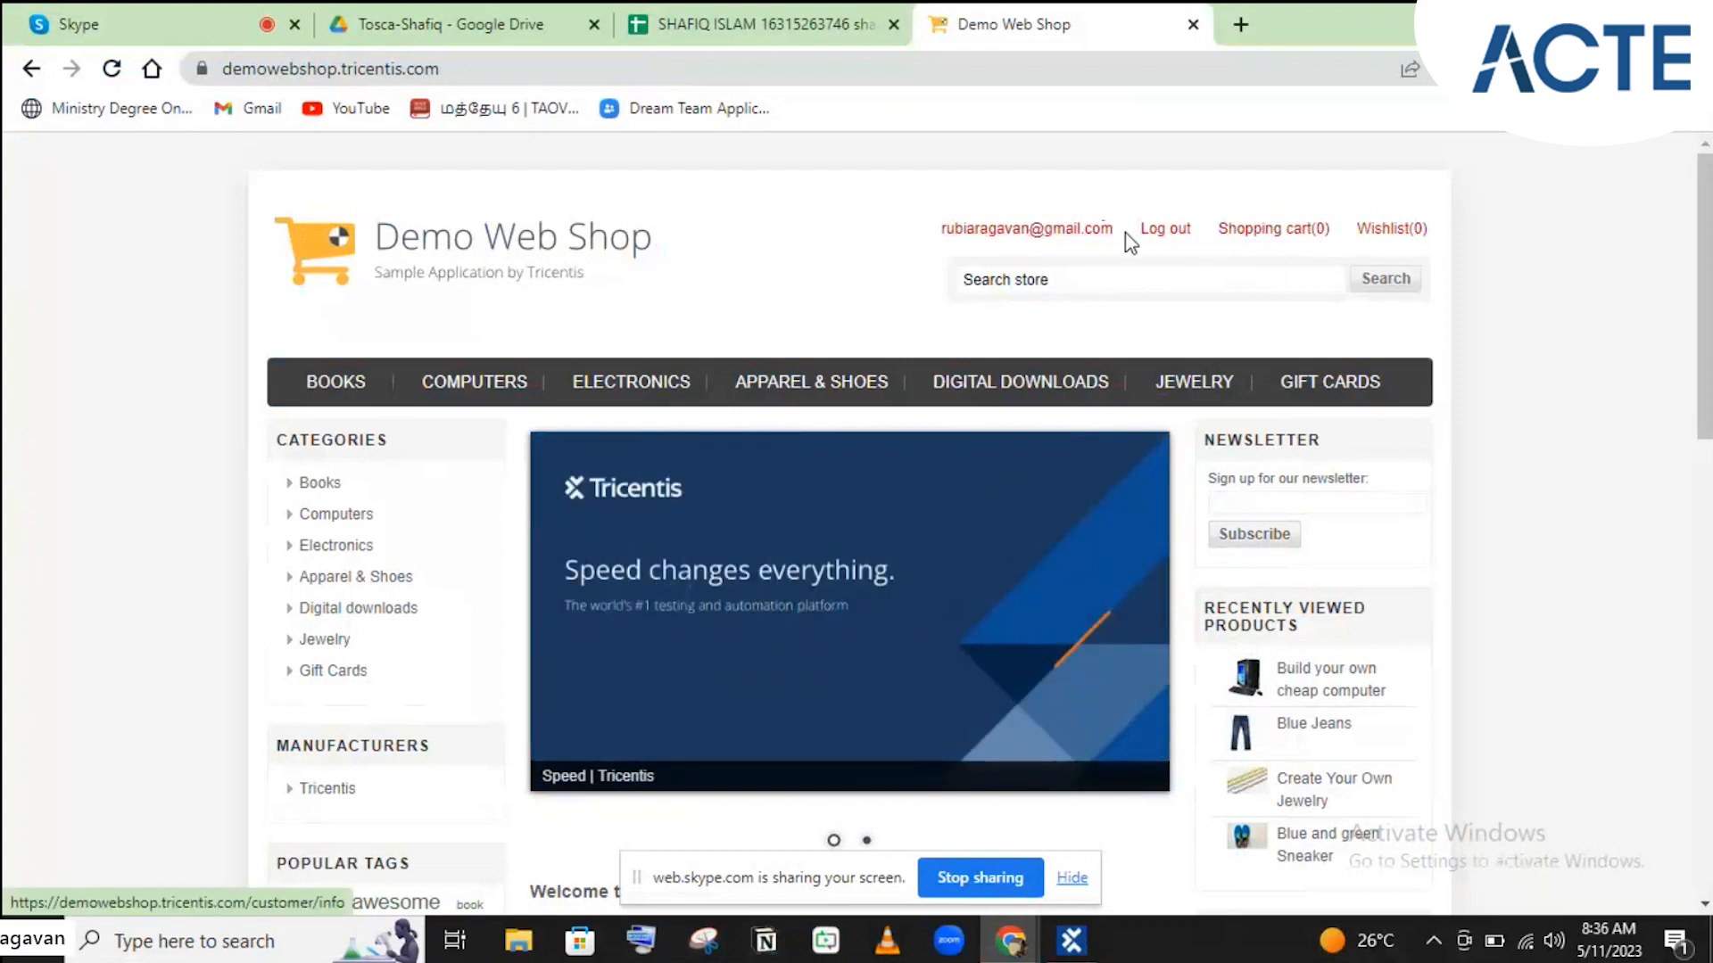
mouse_move(1261, 236)
click(1058, 237)
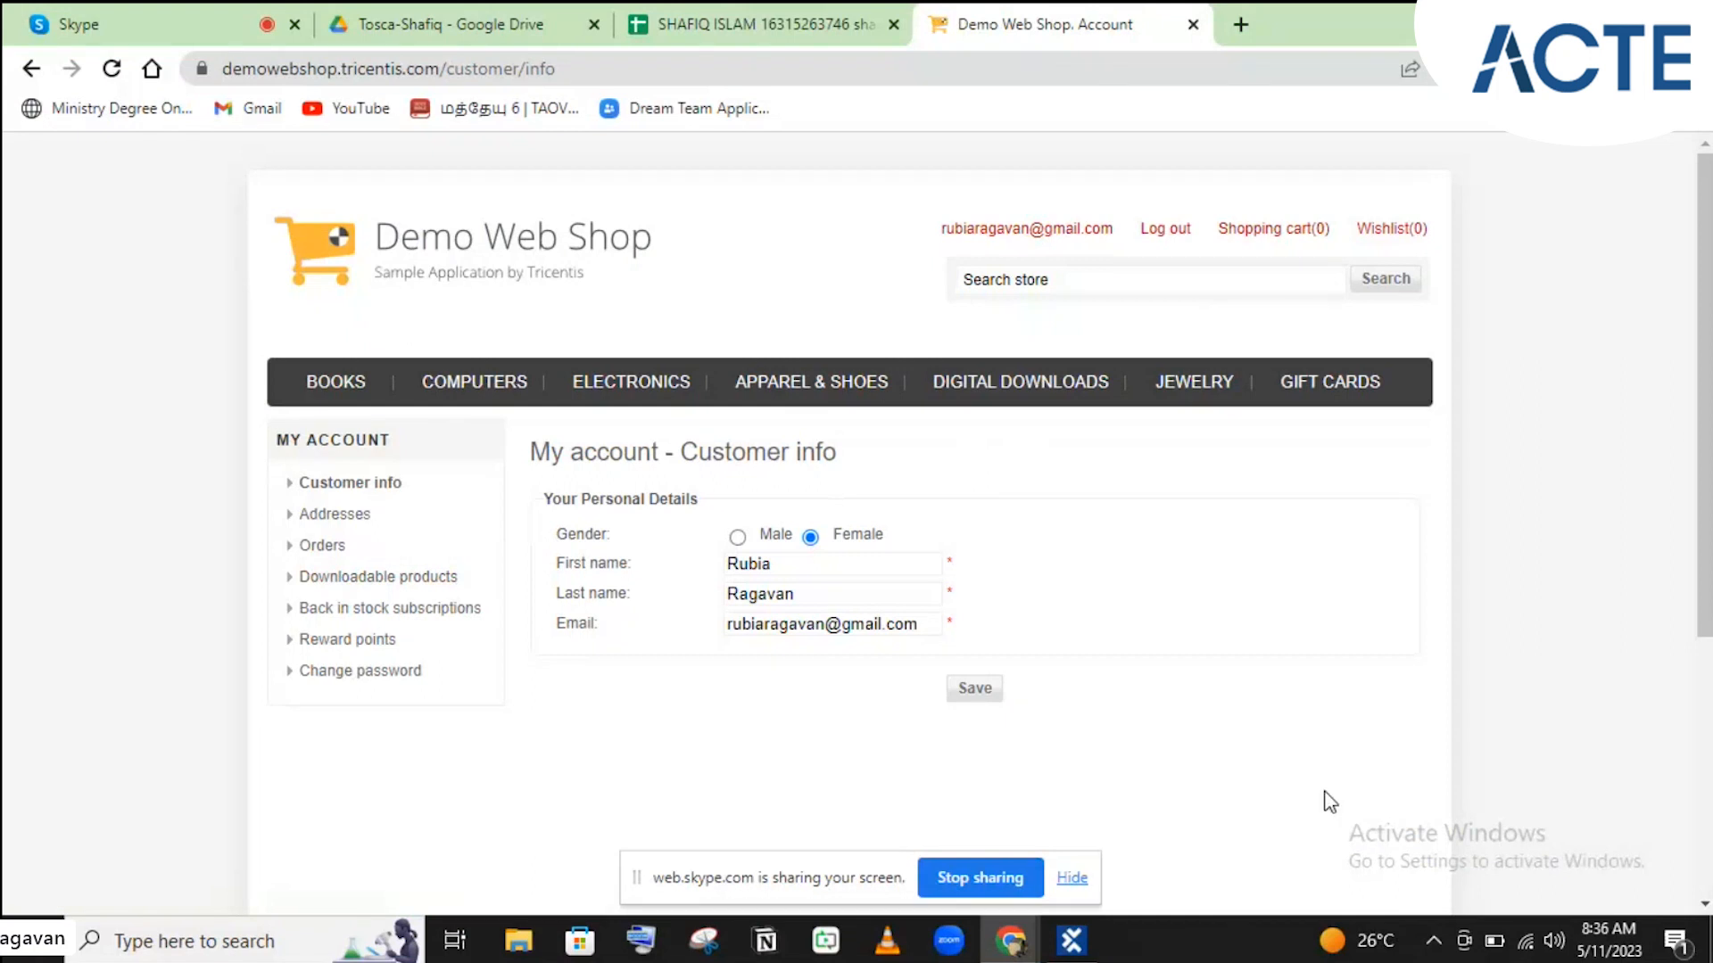
key(alt+Tab)
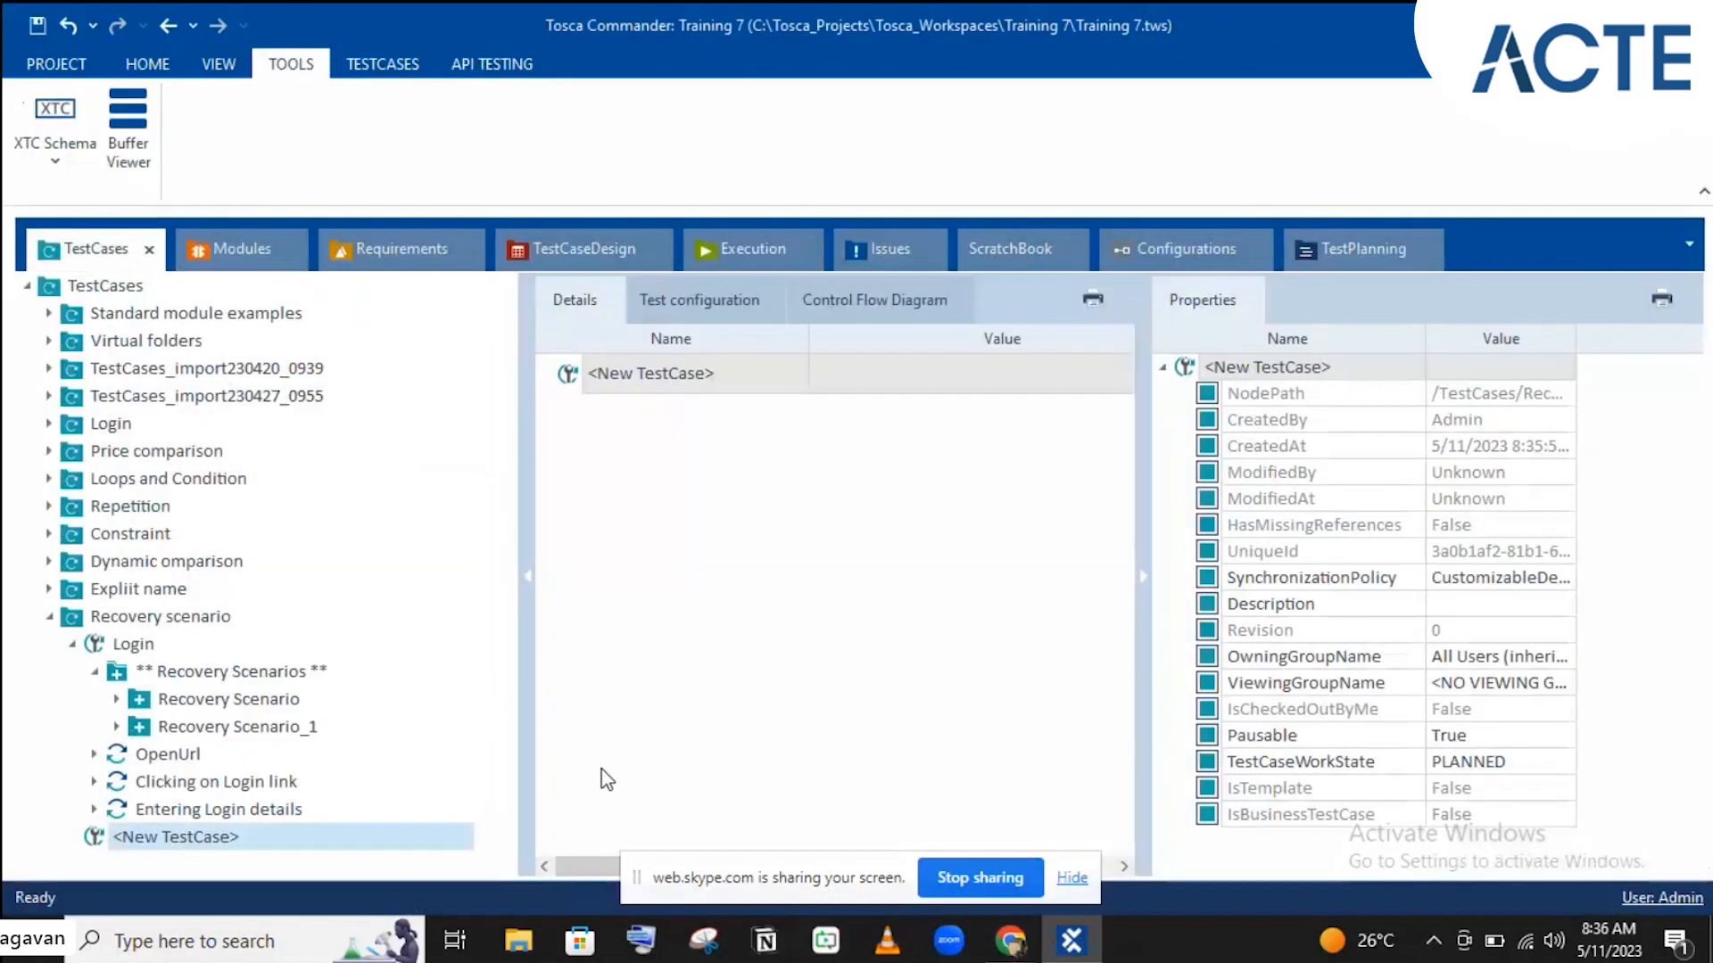
Step: Rename the new test case in the Recovery scenario folder as Account details
click(239, 838)
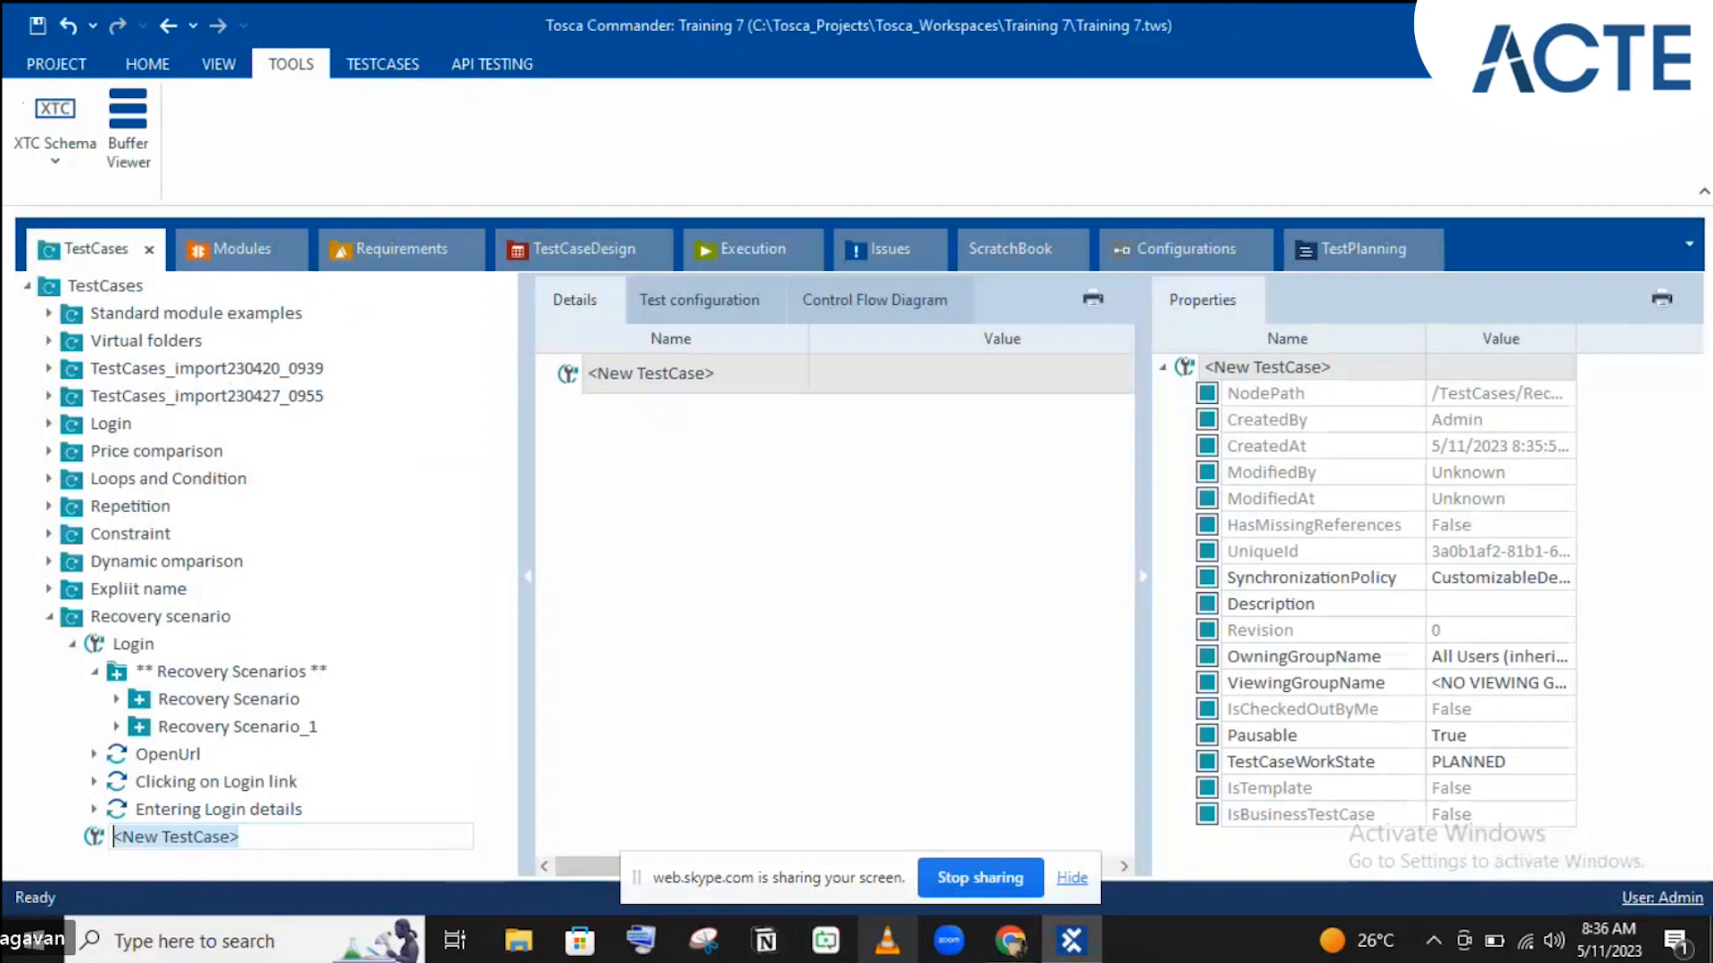
click(1011, 941)
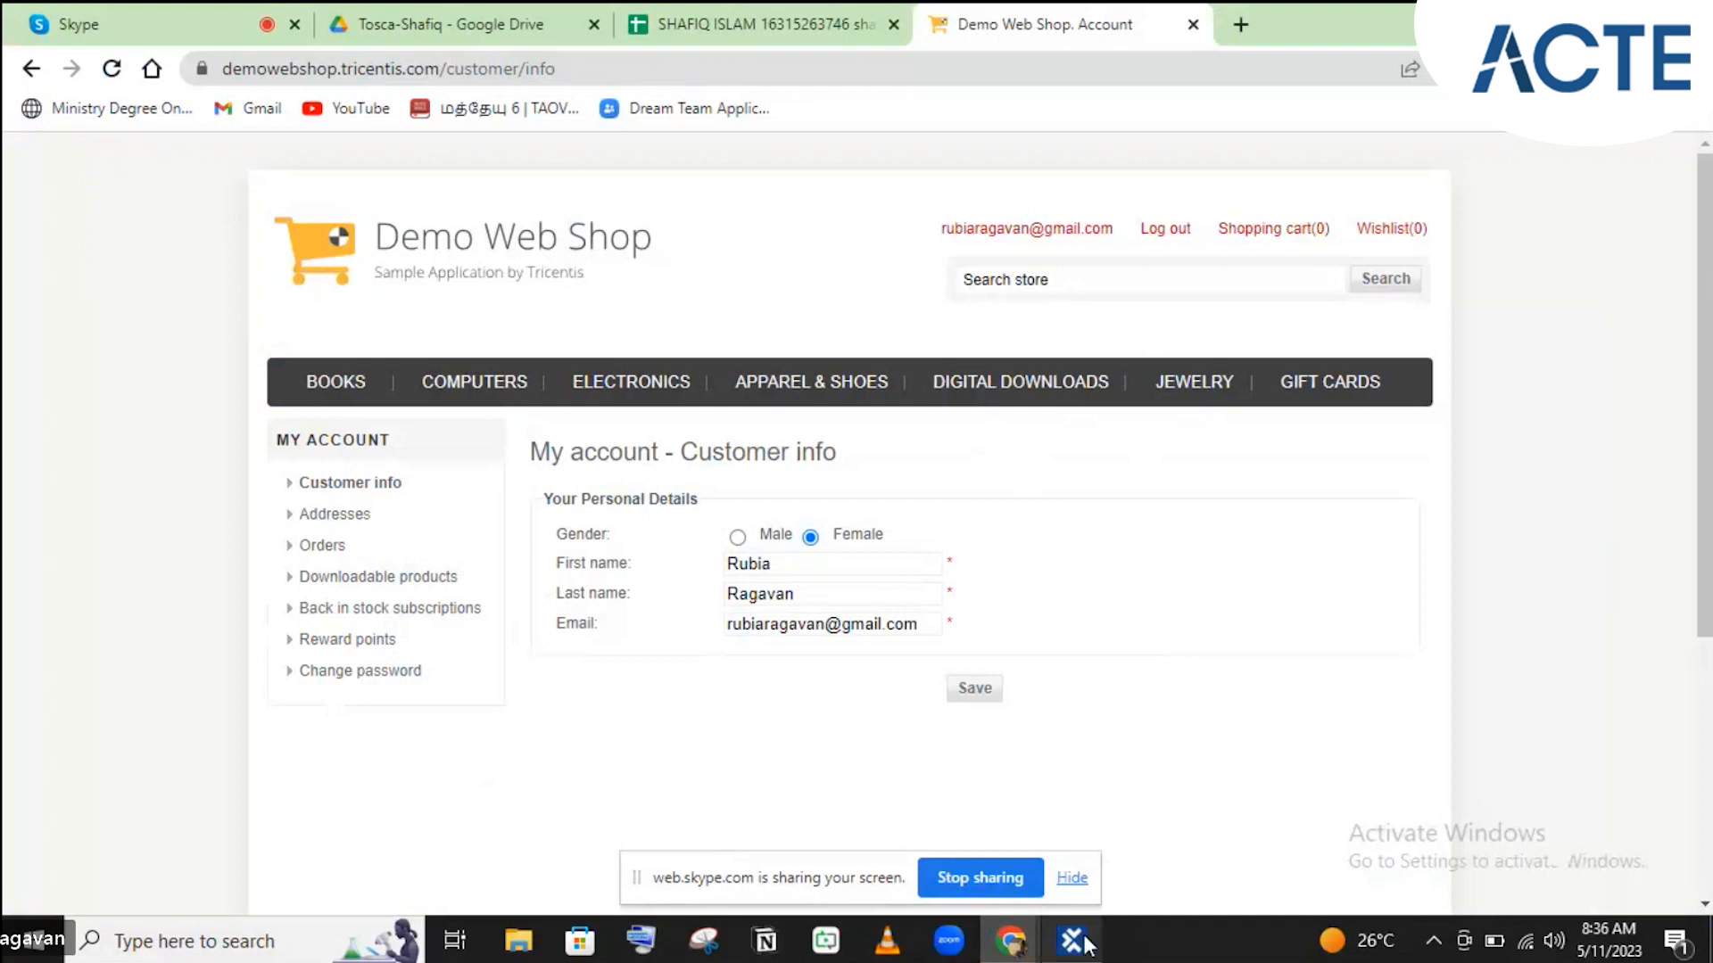
mouse_move(1088, 945)
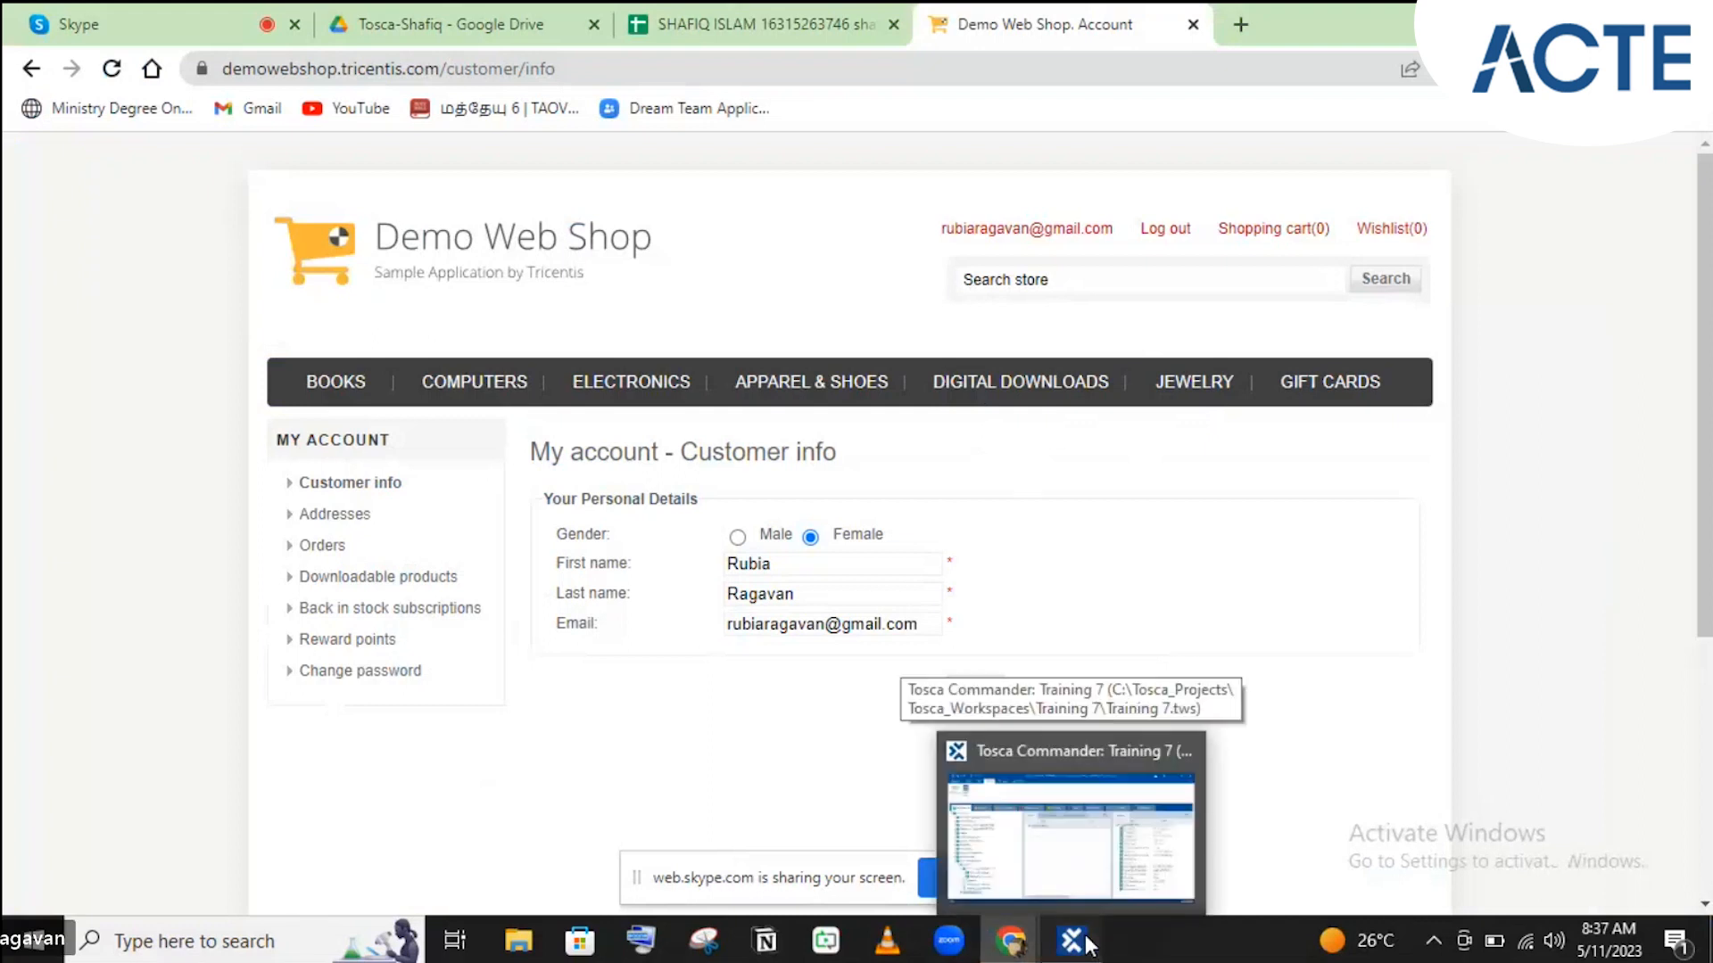
click(1071, 803)
click(178, 848)
click(178, 843)
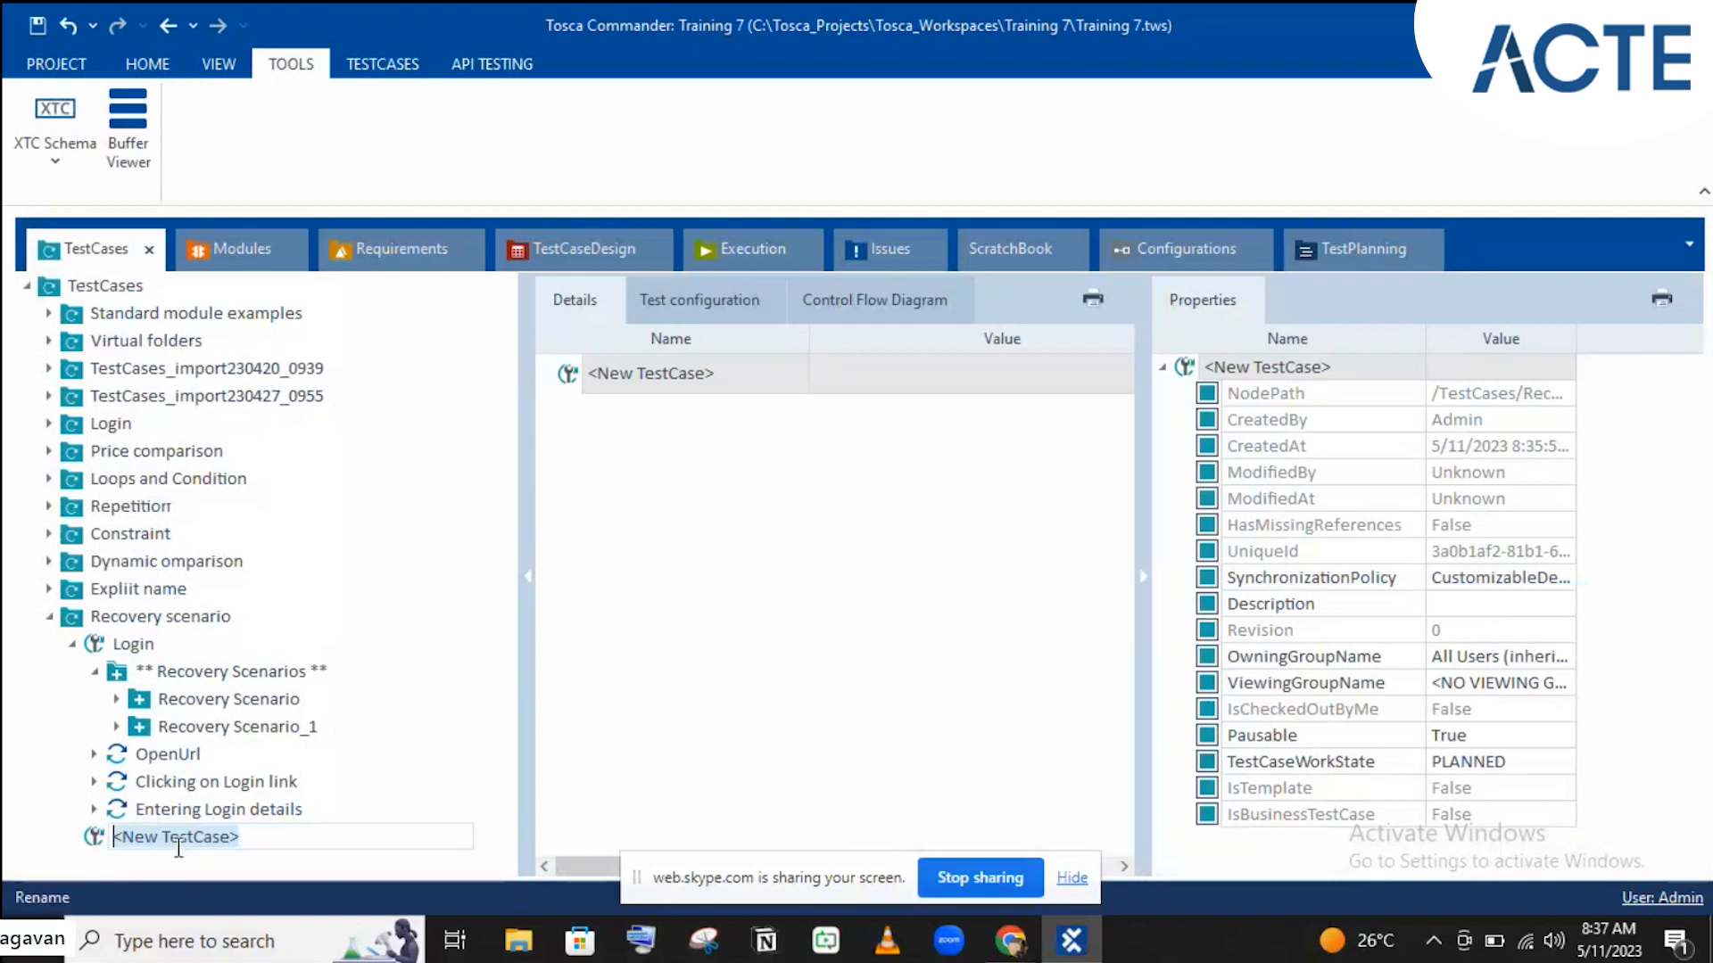
key(BackSpace)
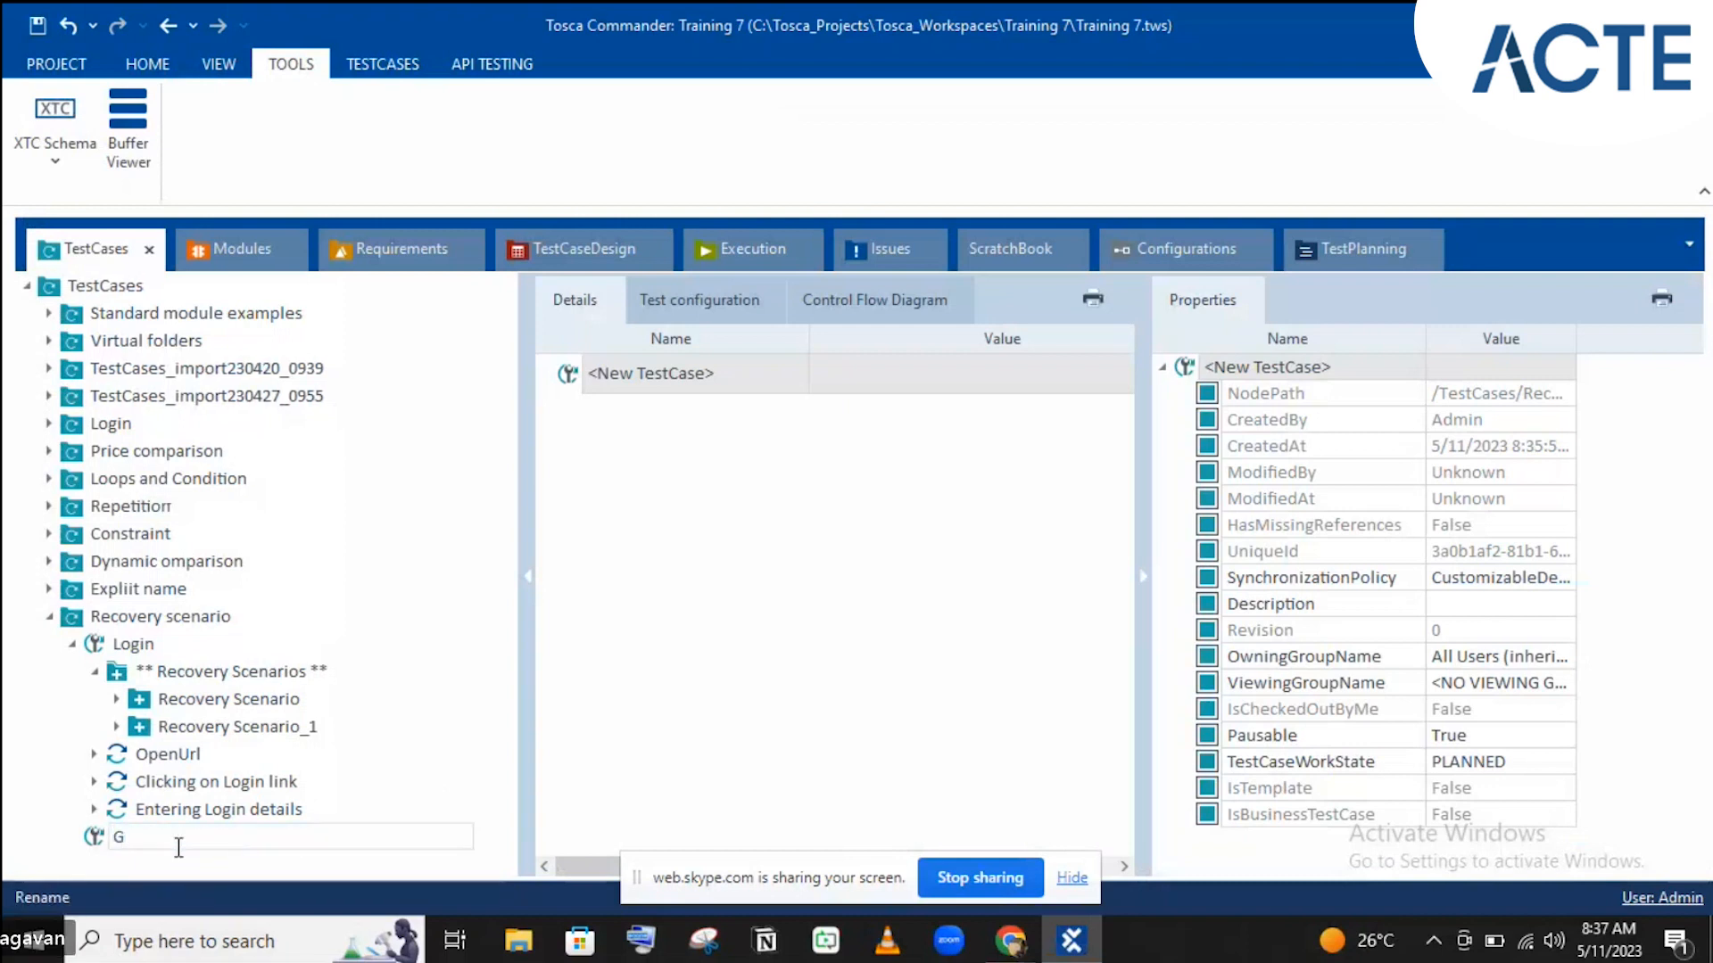
text(Acc)
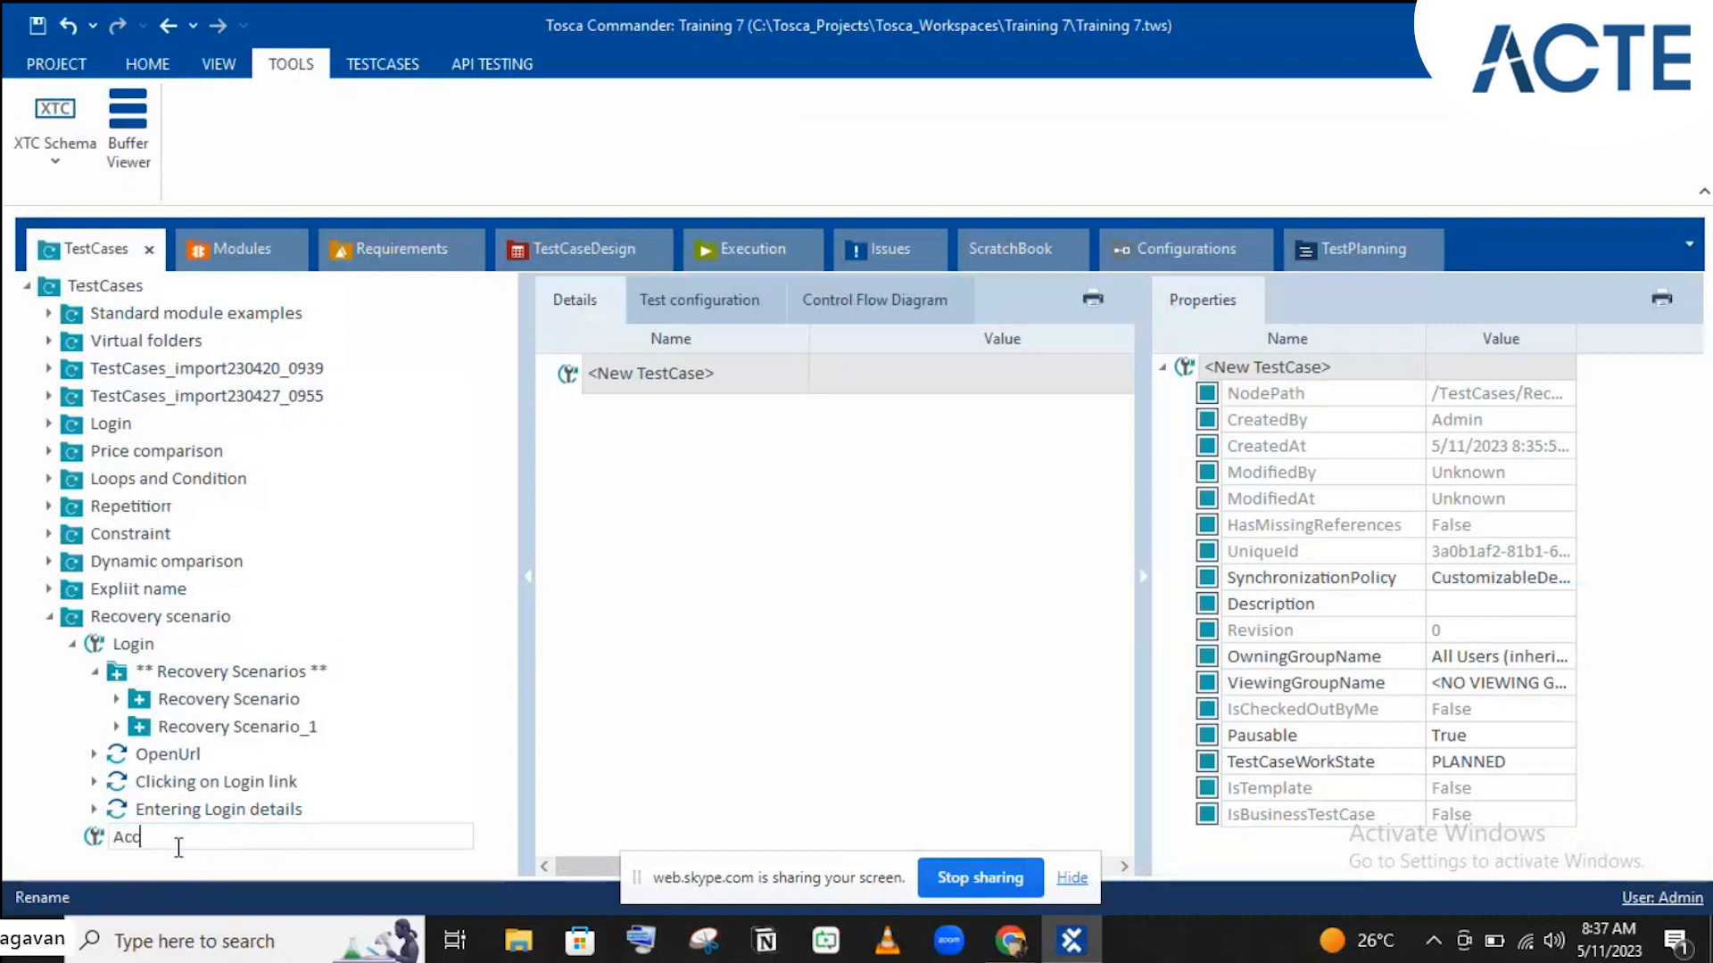
text(ount details)
key(Return)
Step: Add the Account and Logout module to the Account details test case and set its Account link value to x
click(202, 257)
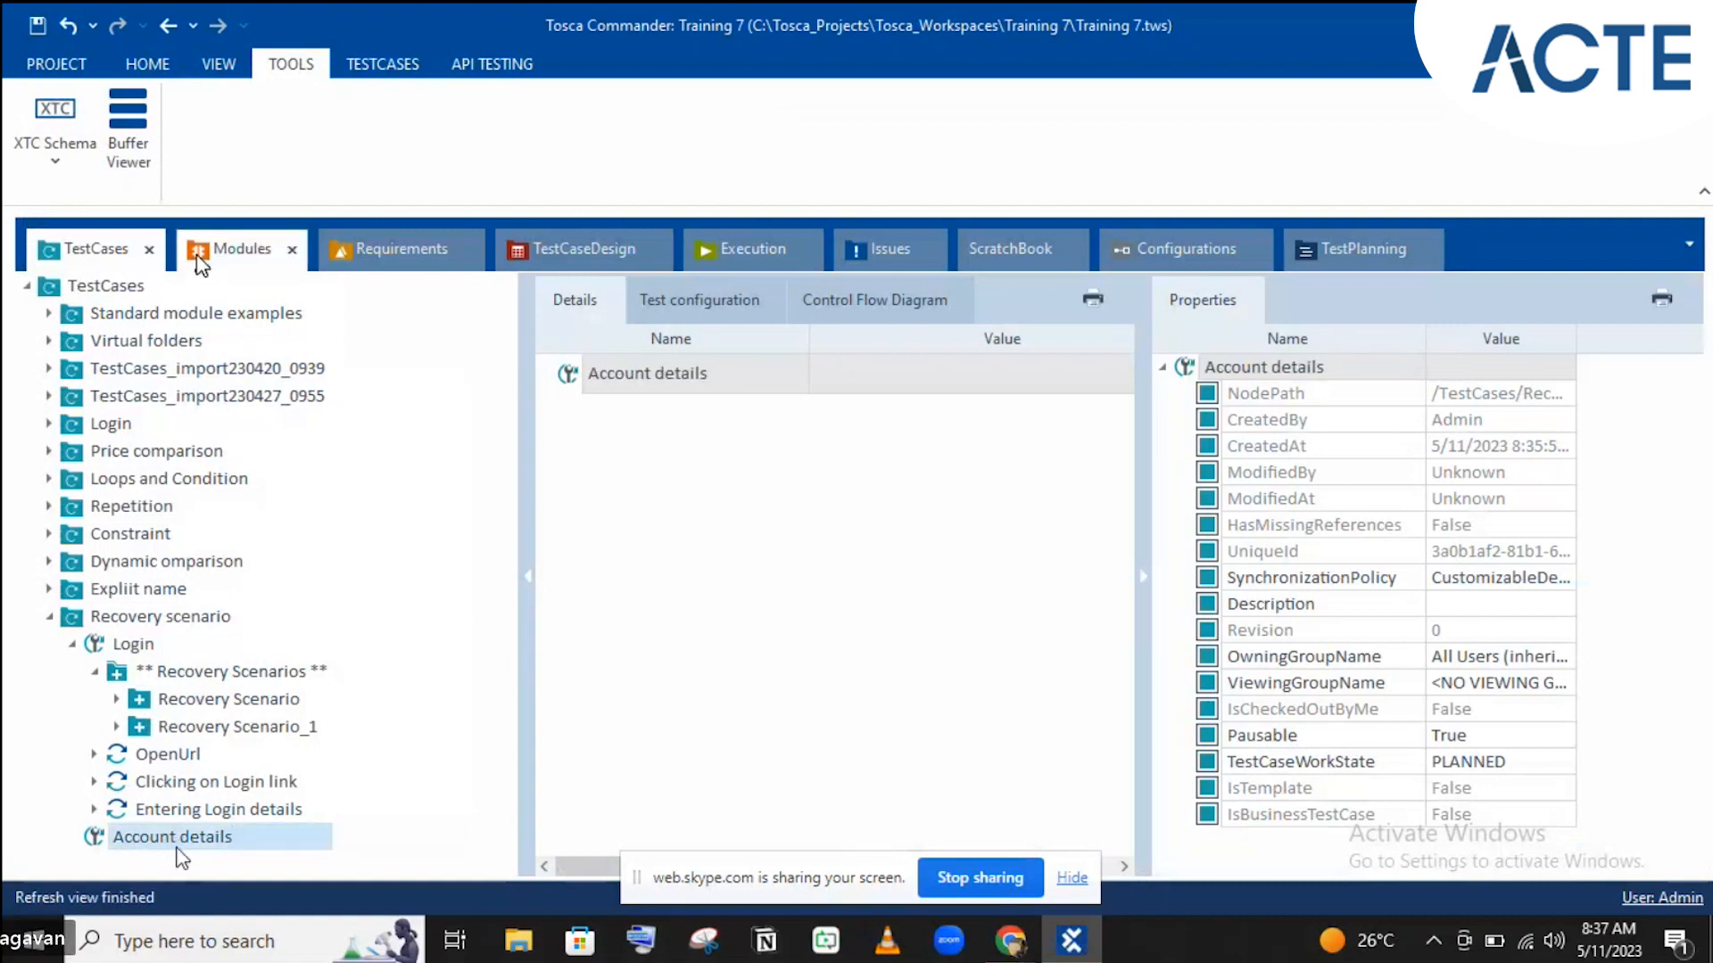
drag(134, 562, 195, 833)
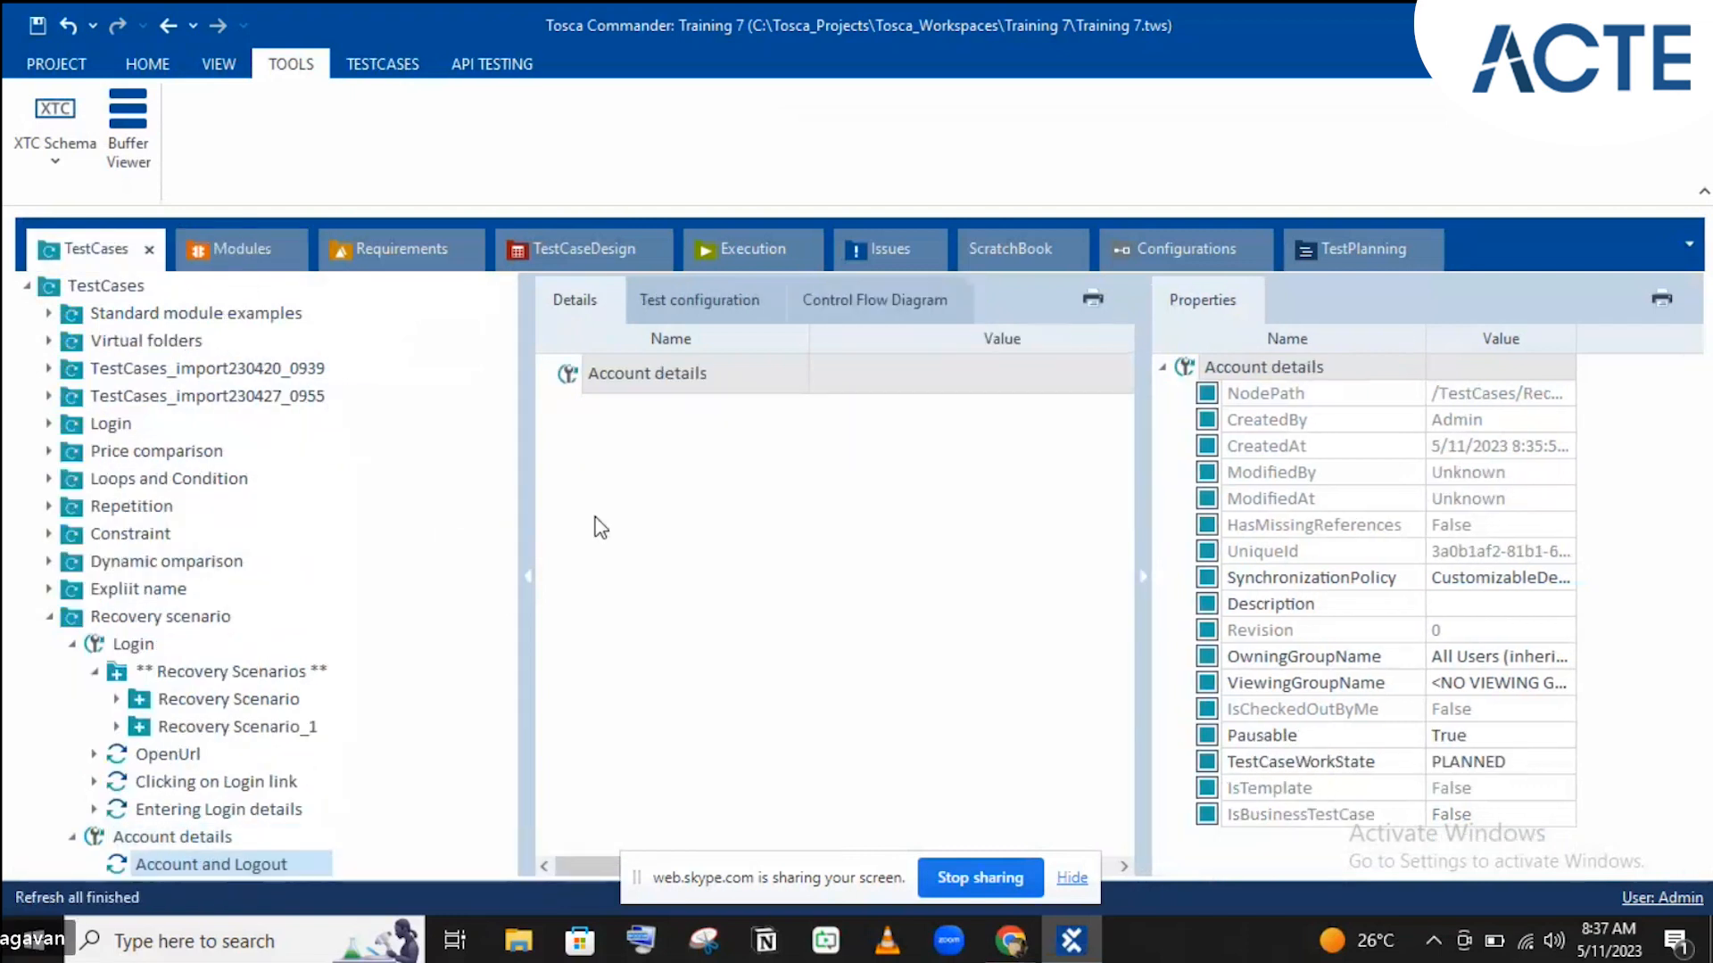
click(569, 414)
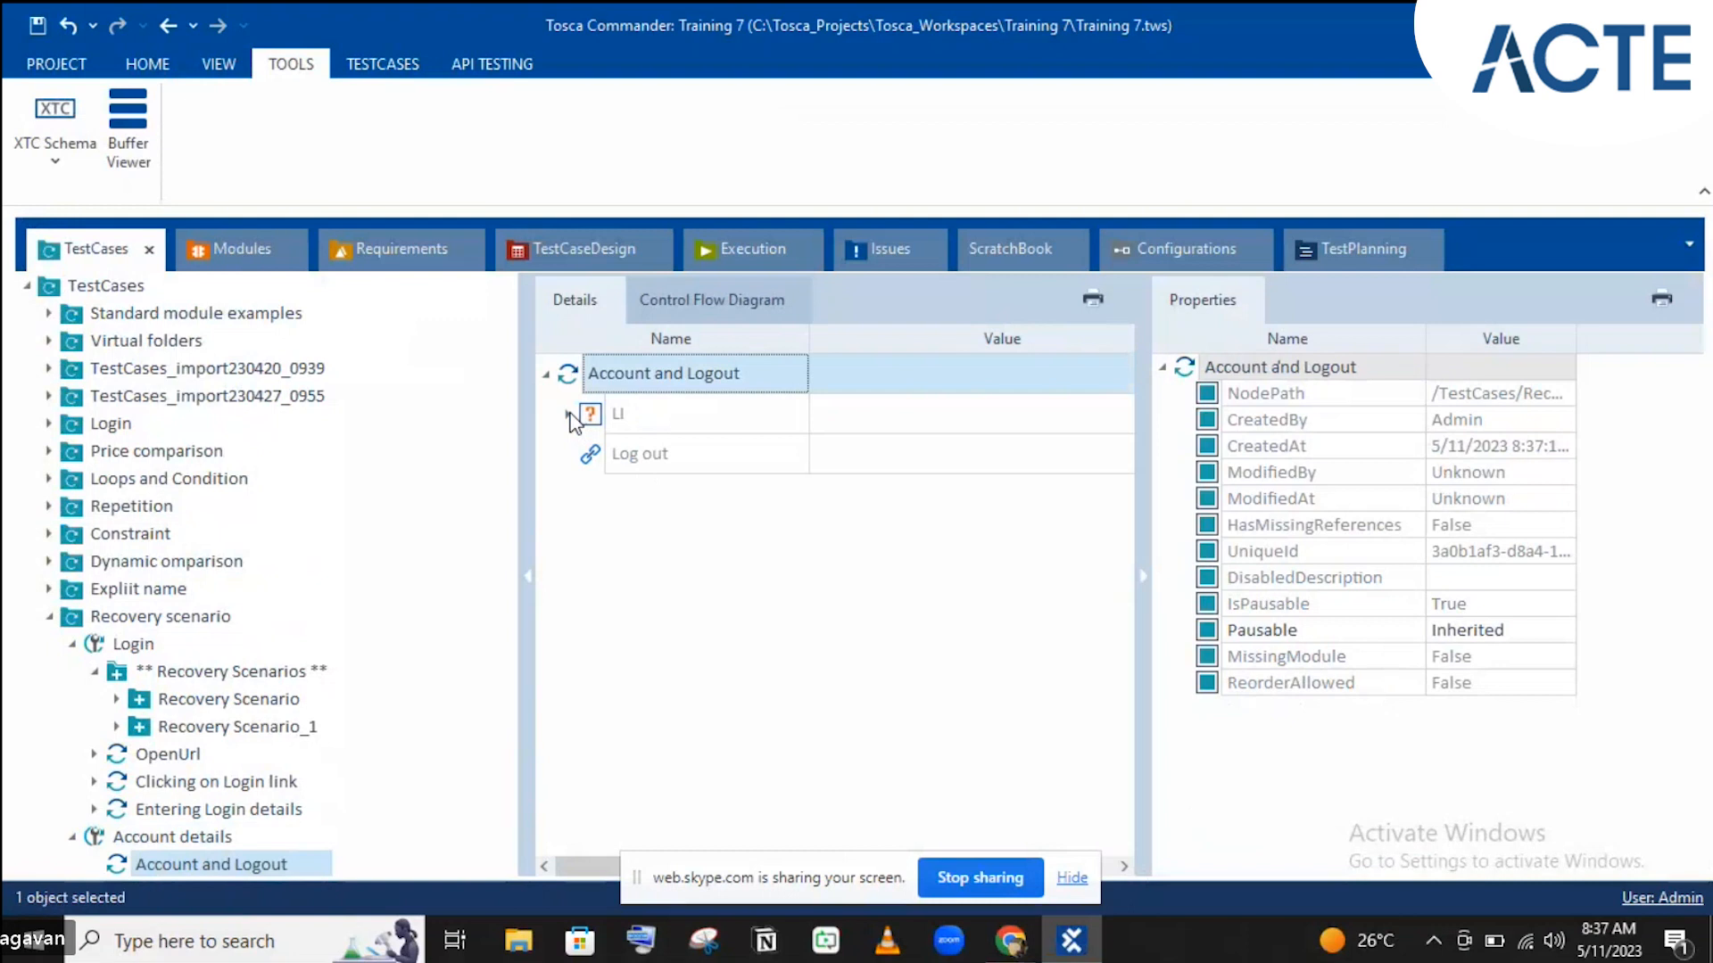
click(853, 453)
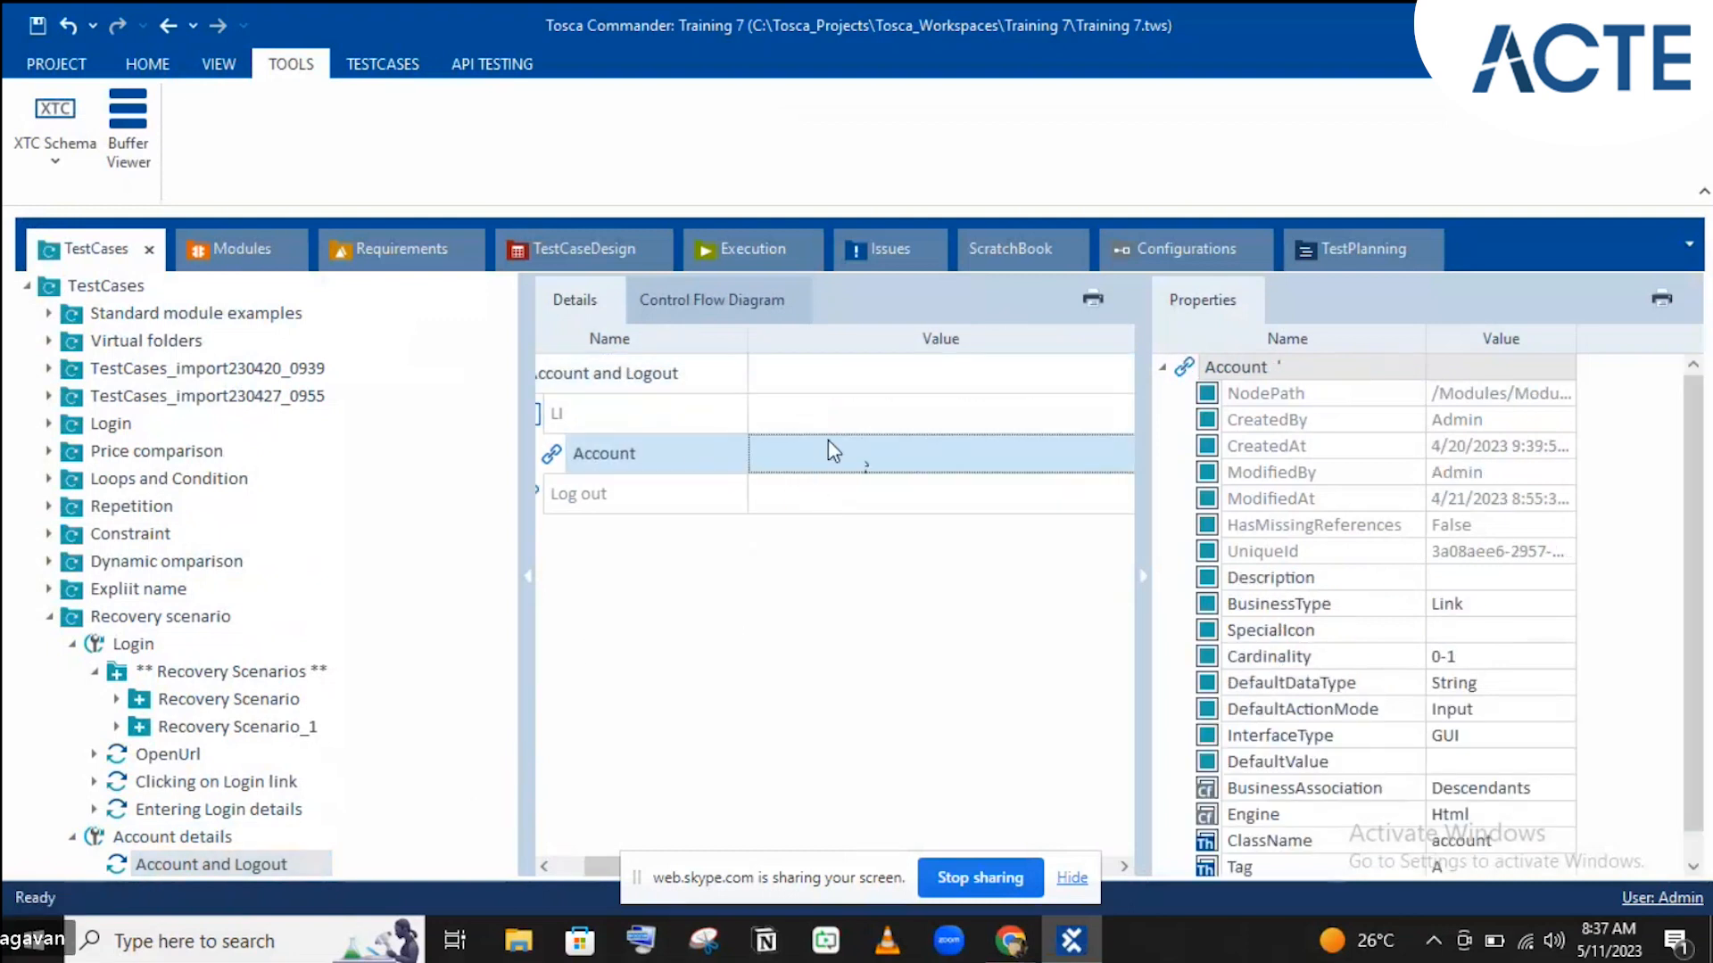
click(830, 449)
text(x)
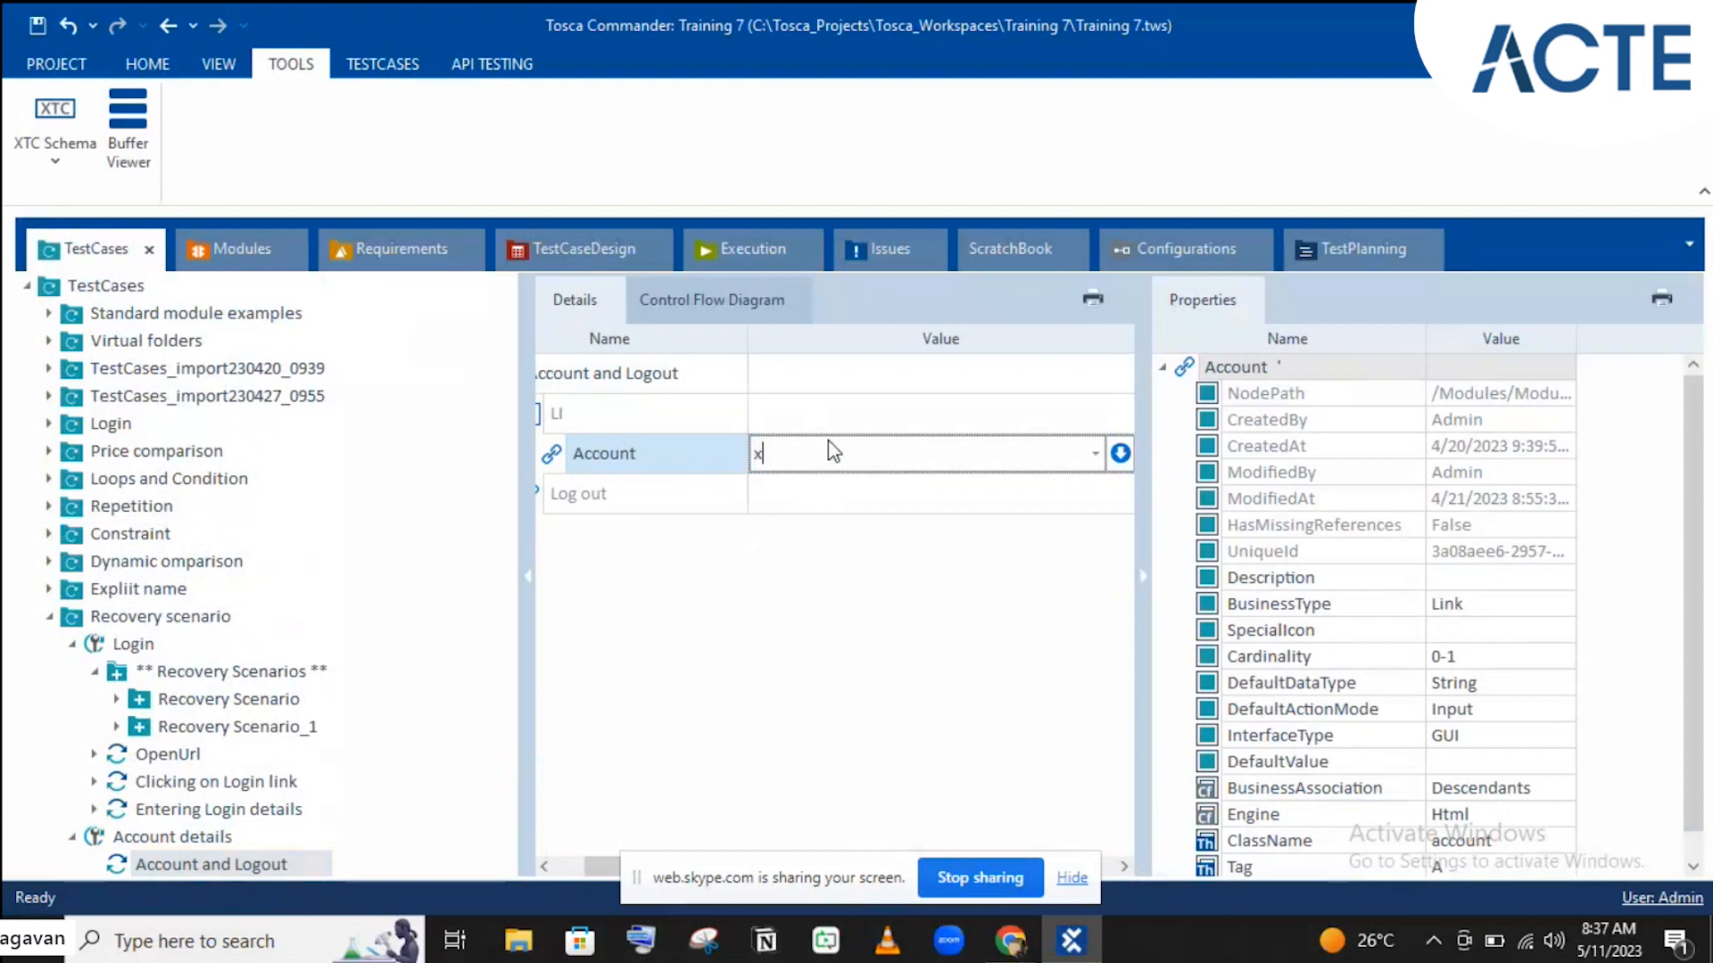
key(Return)
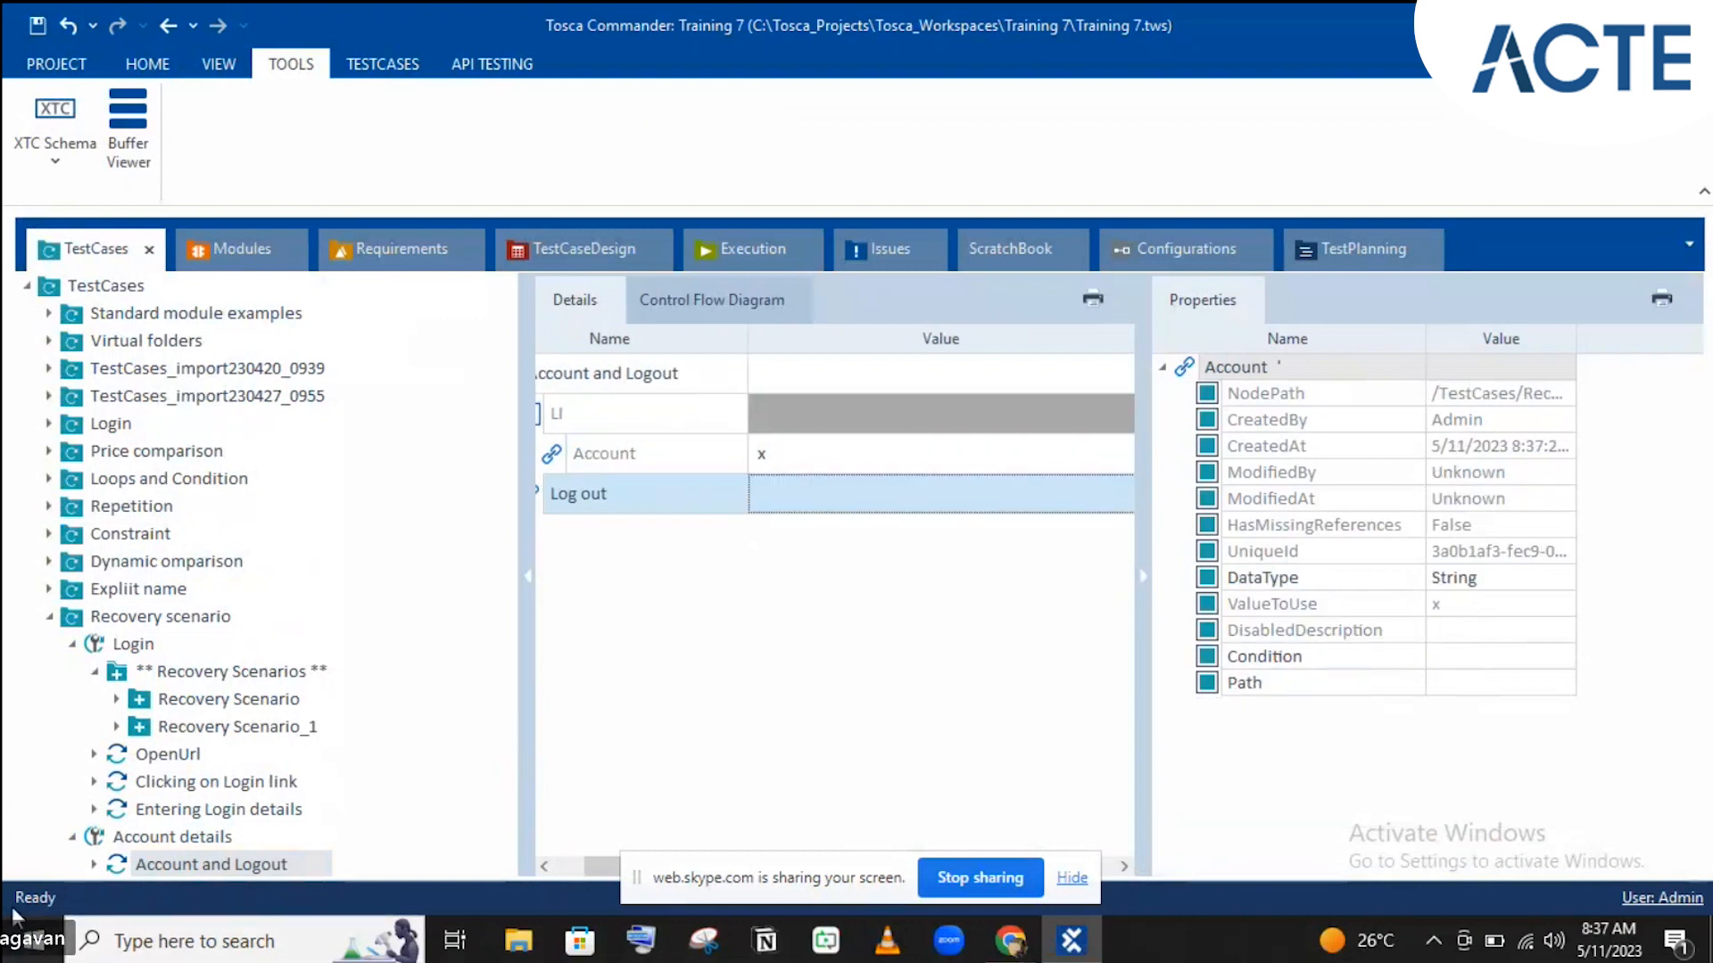
Step: Rename the Account and Logout test step as Clicking on Account
click(155, 869)
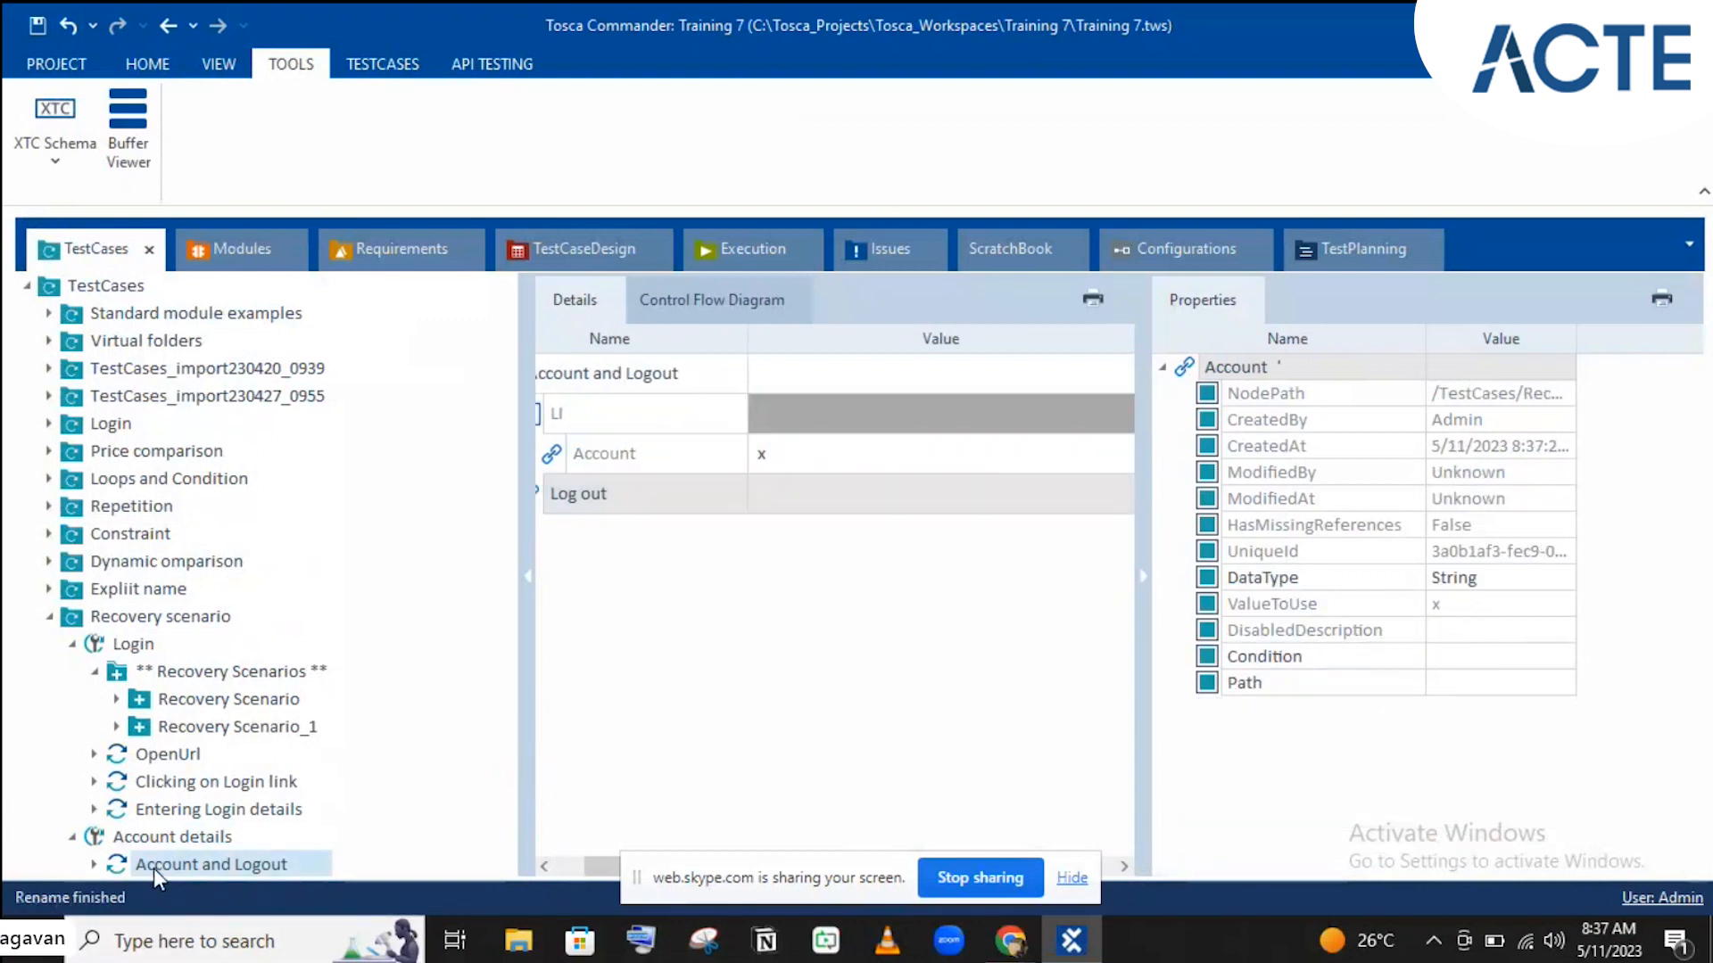
click(153, 869)
text(Clicking on Account)
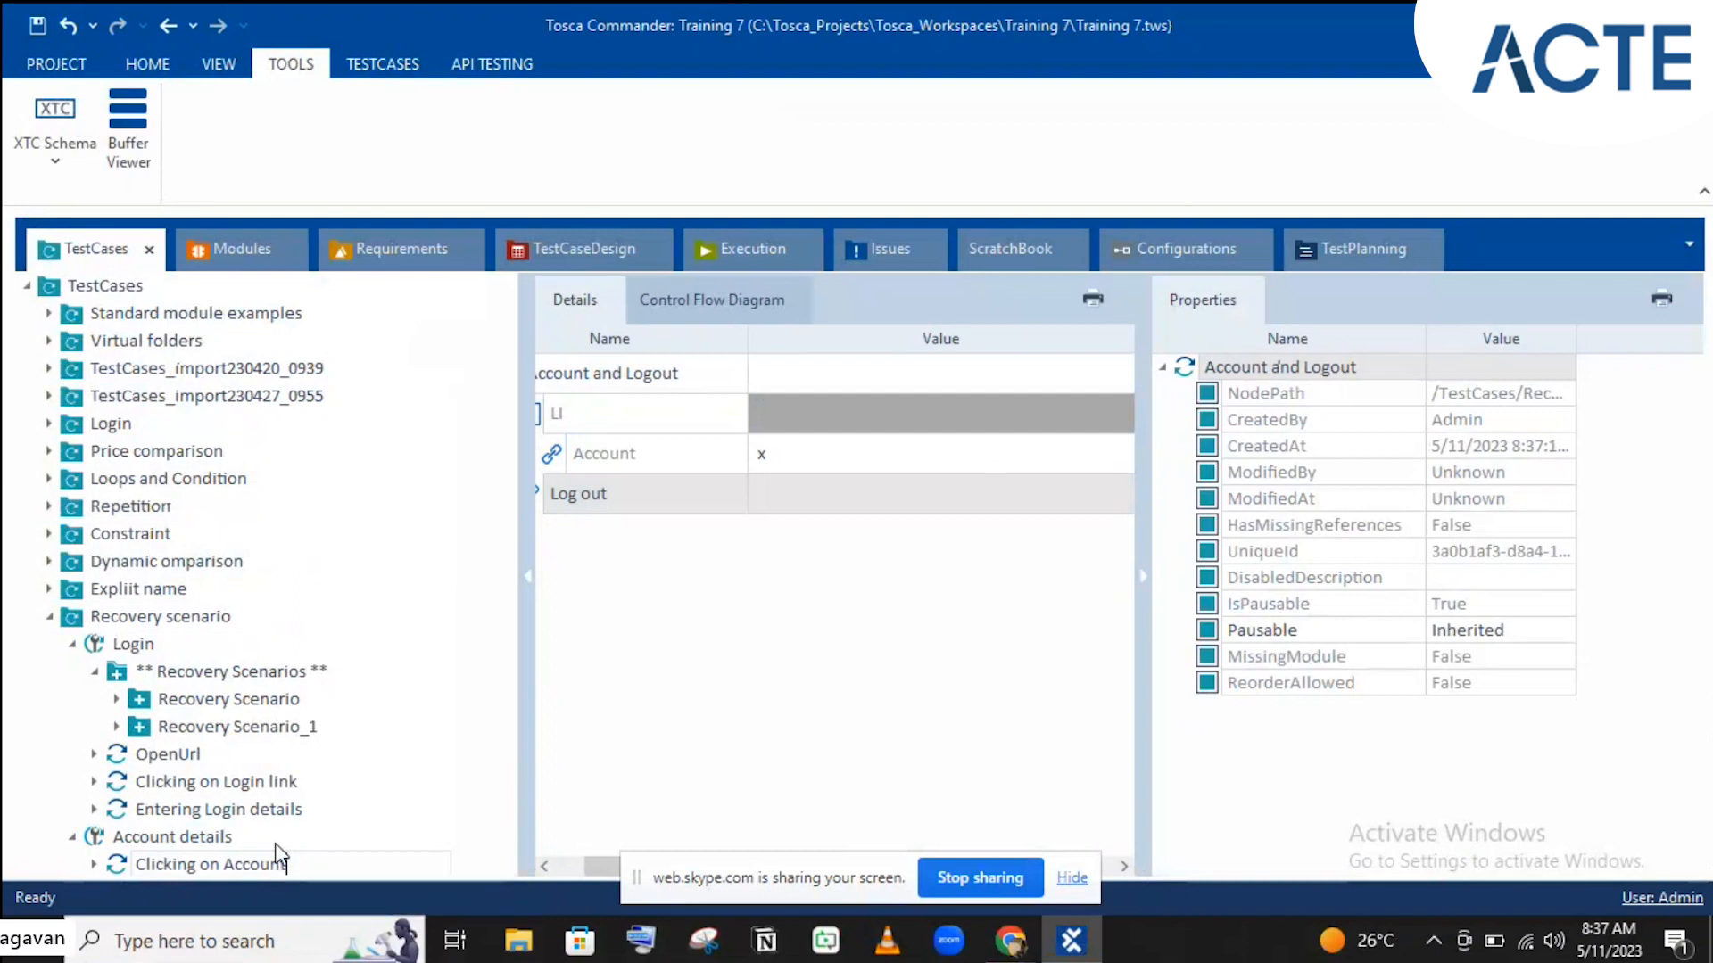
key(Return)
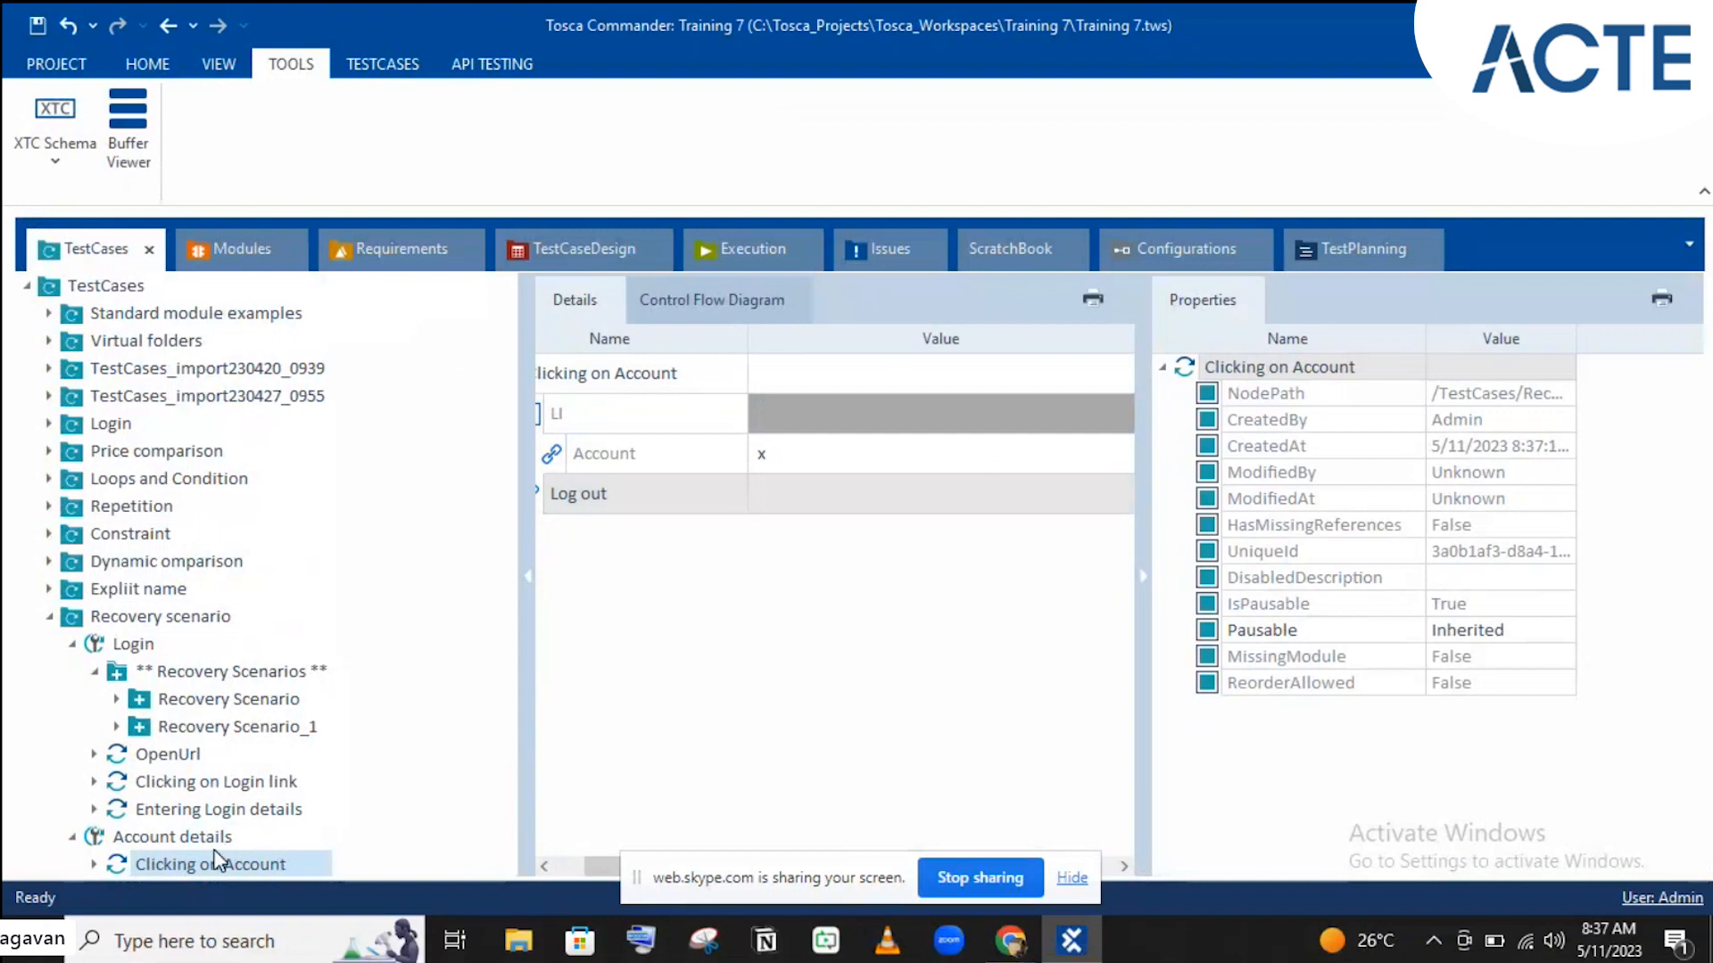
Step: Add a CleanUp Scenario to the Login test case's Recovery Scenarios collection
click(246, 682)
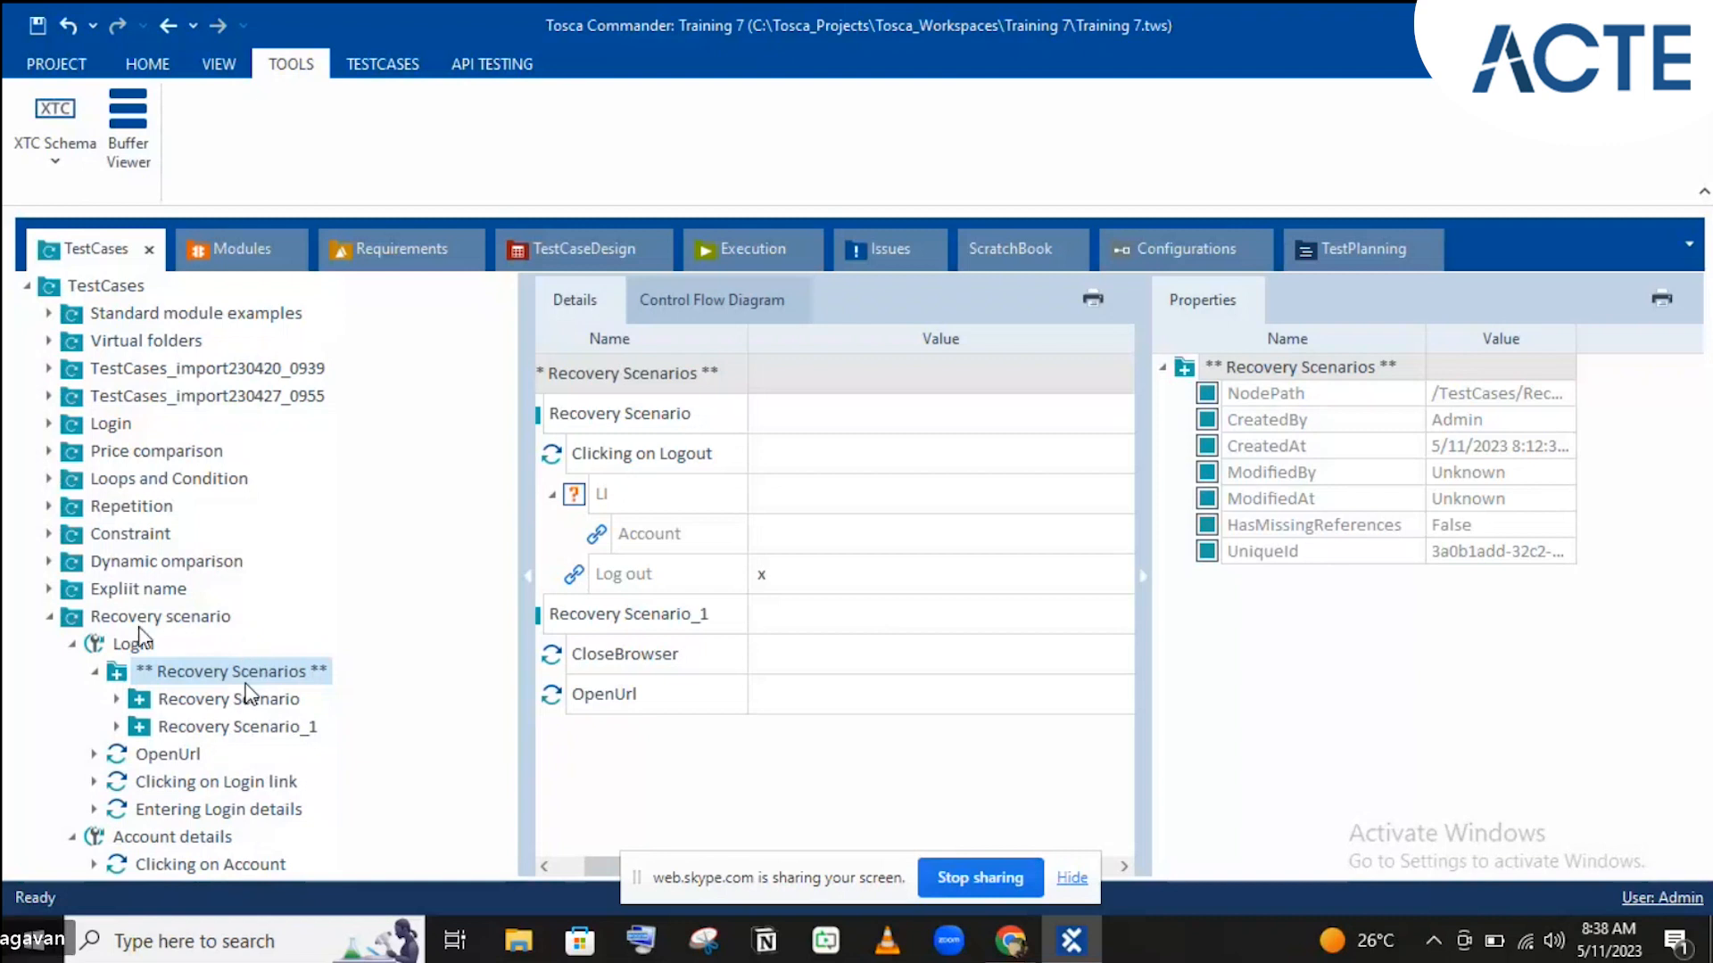
right_click(247, 685)
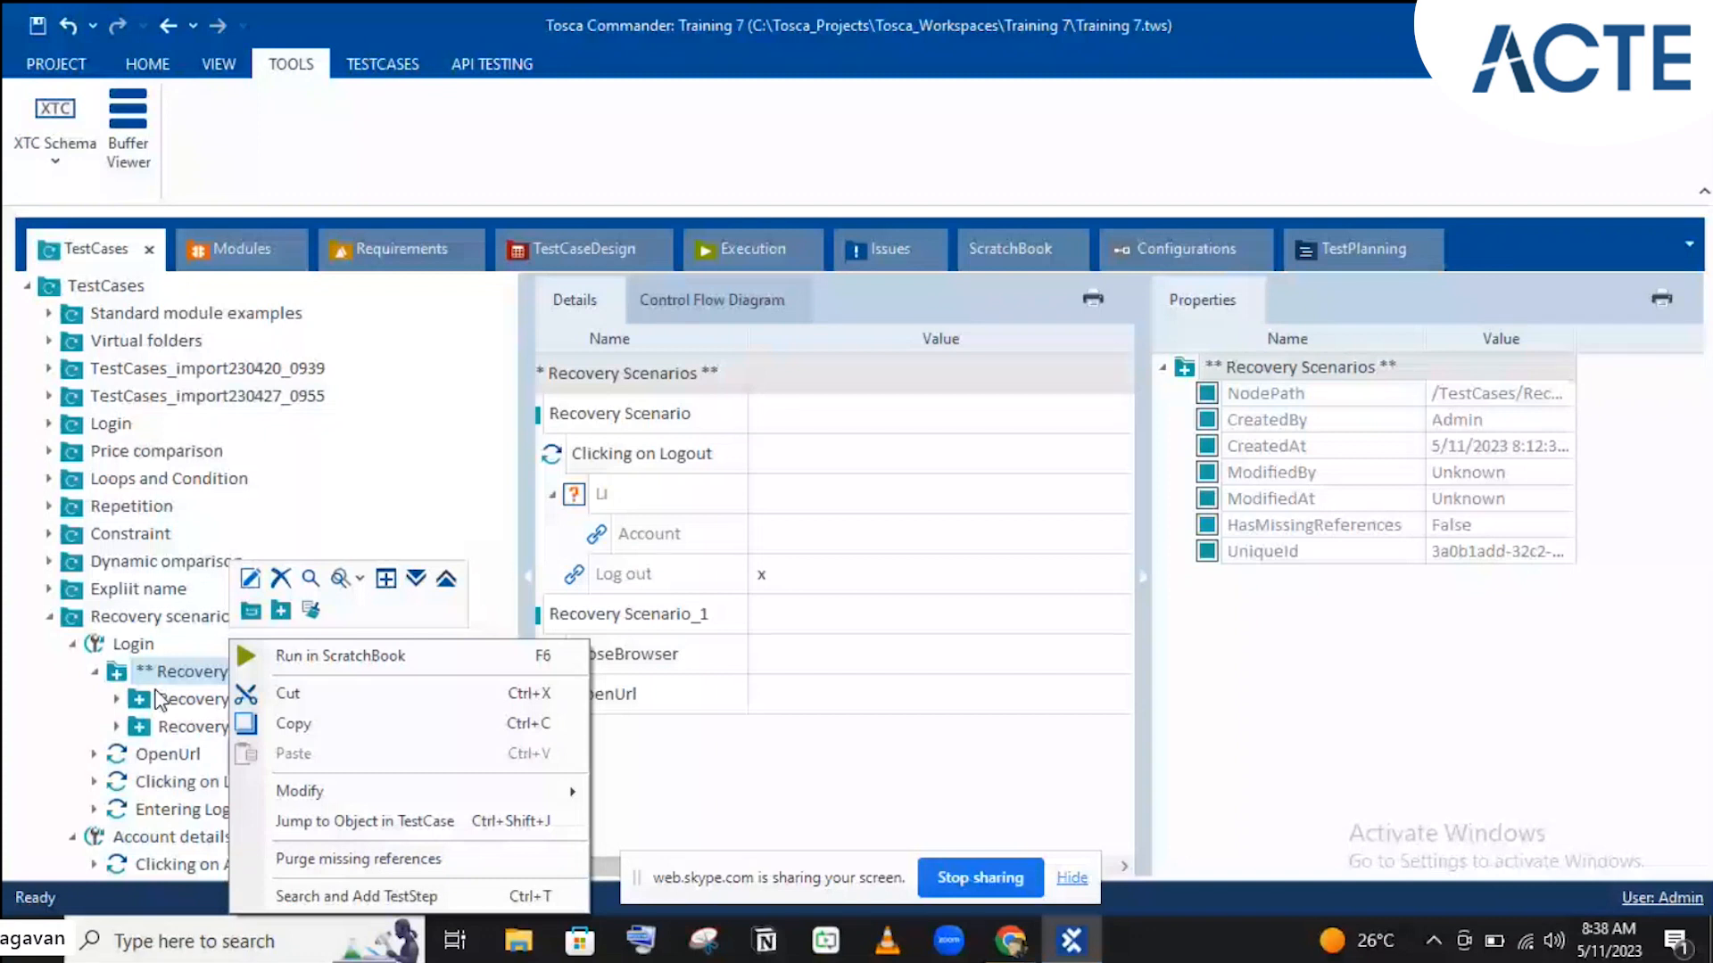
click(310, 610)
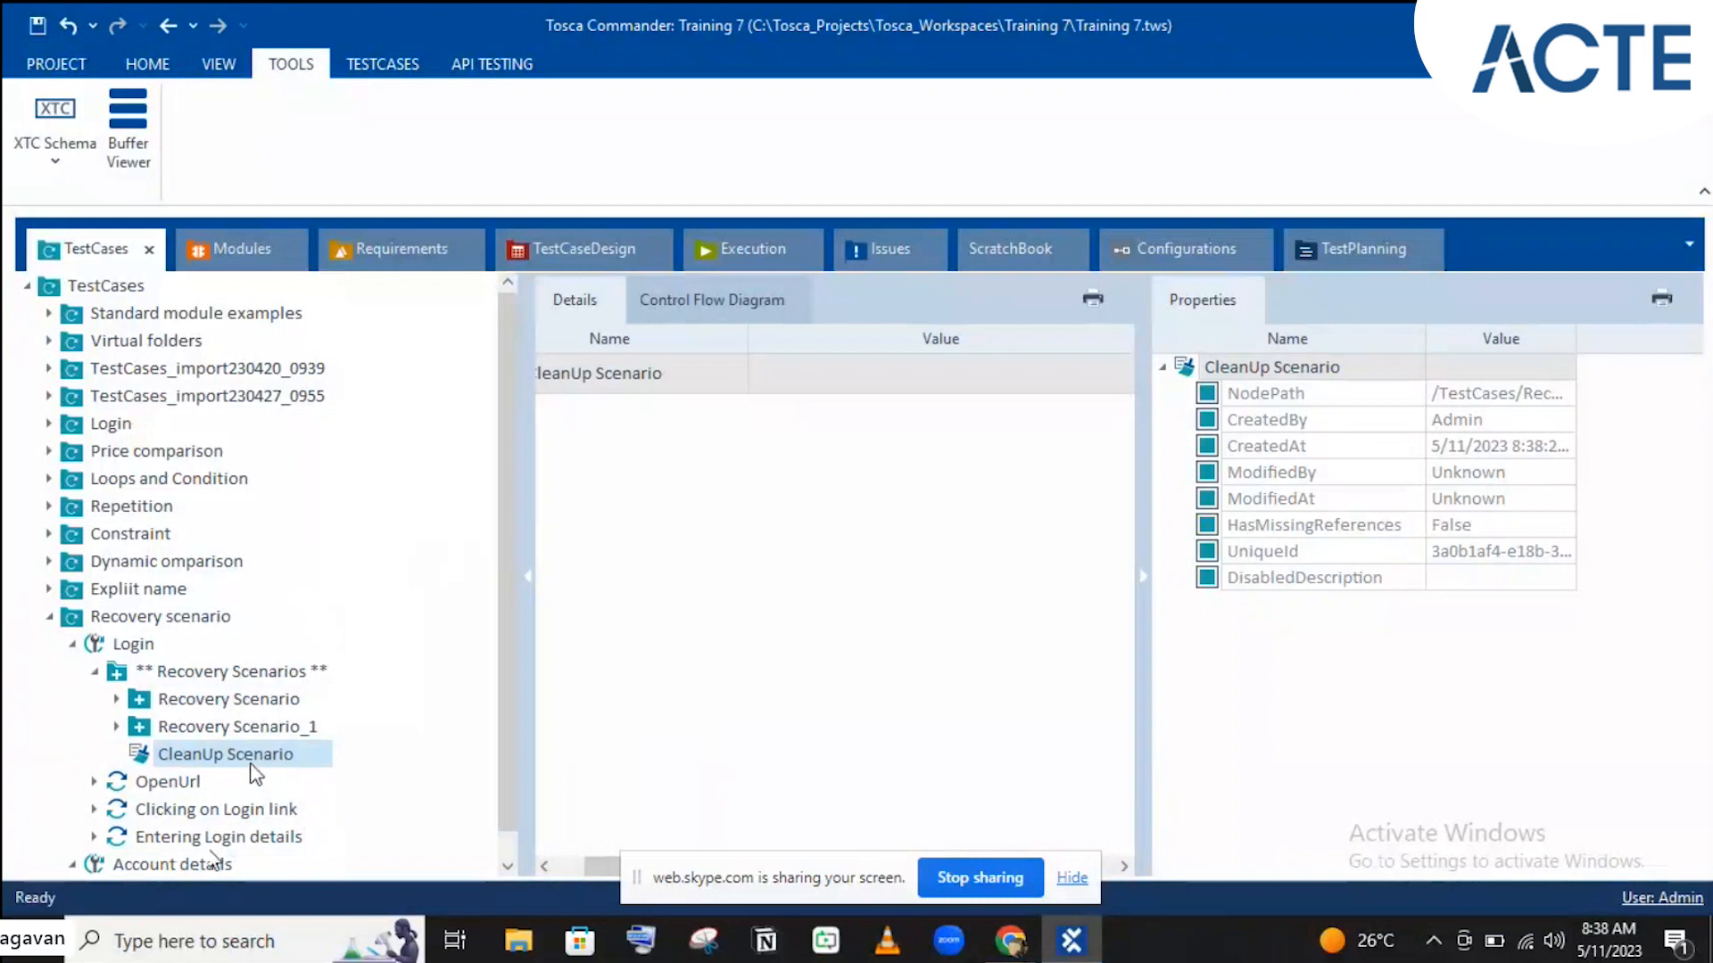
Step: Set the RetryLevel of the Login test case's first Recovery Scenario to TestCase
click(279, 700)
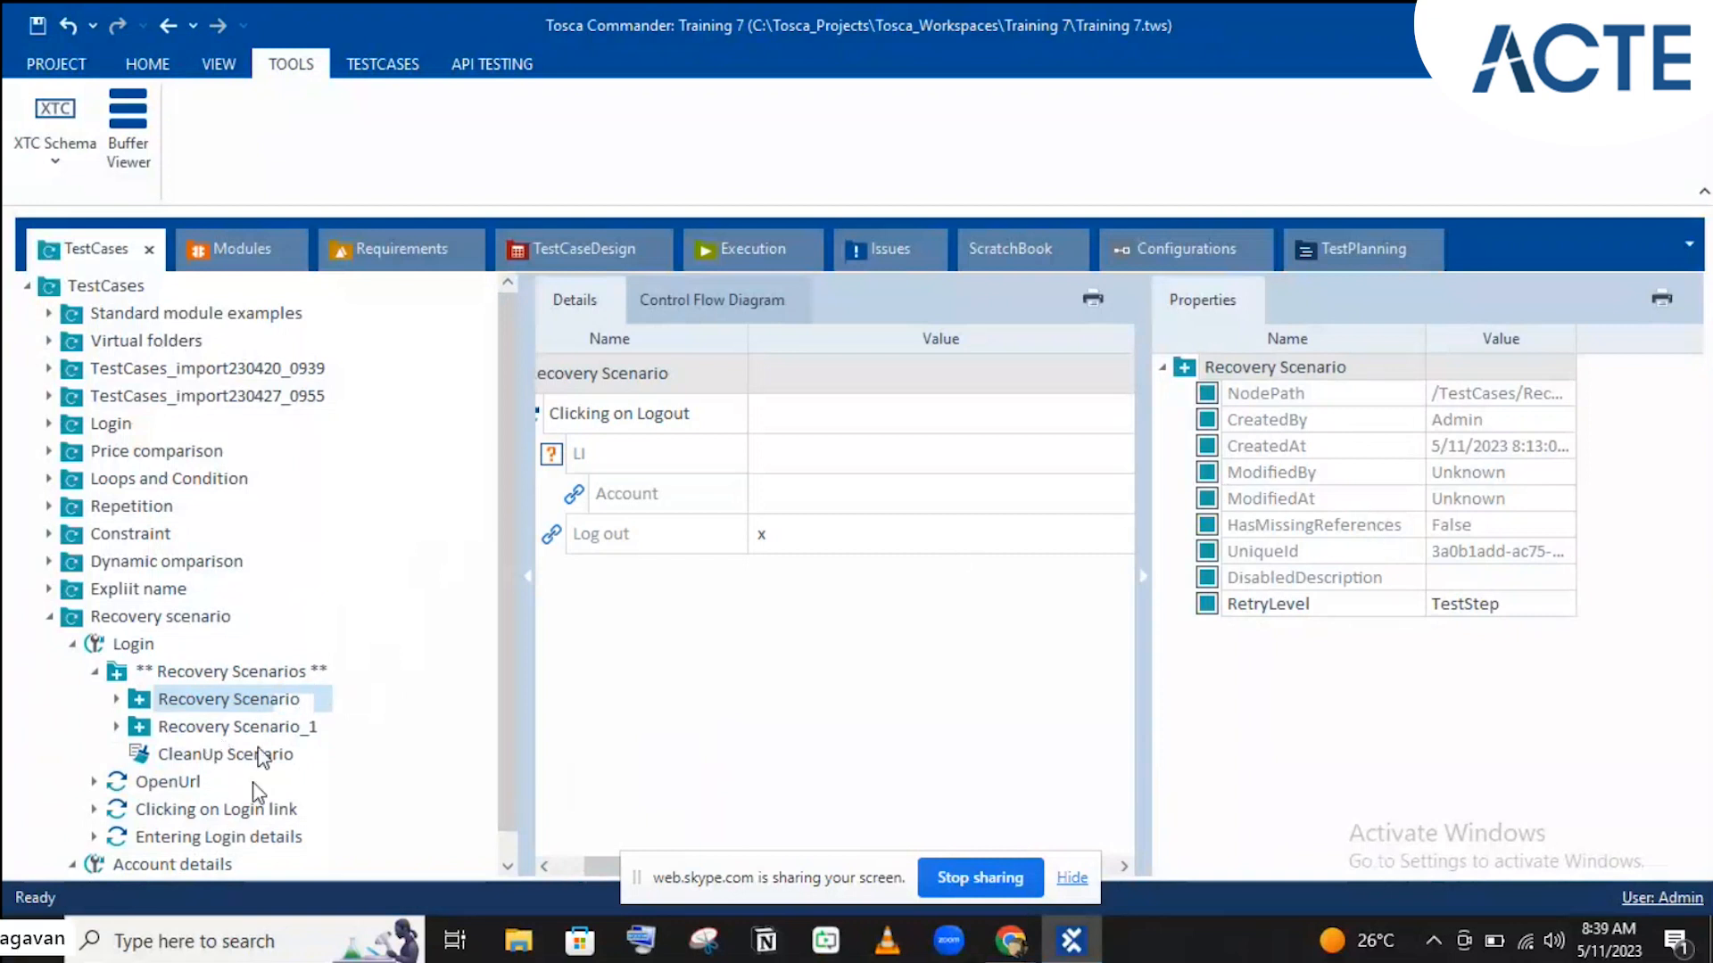
click(1457, 604)
click(1457, 604)
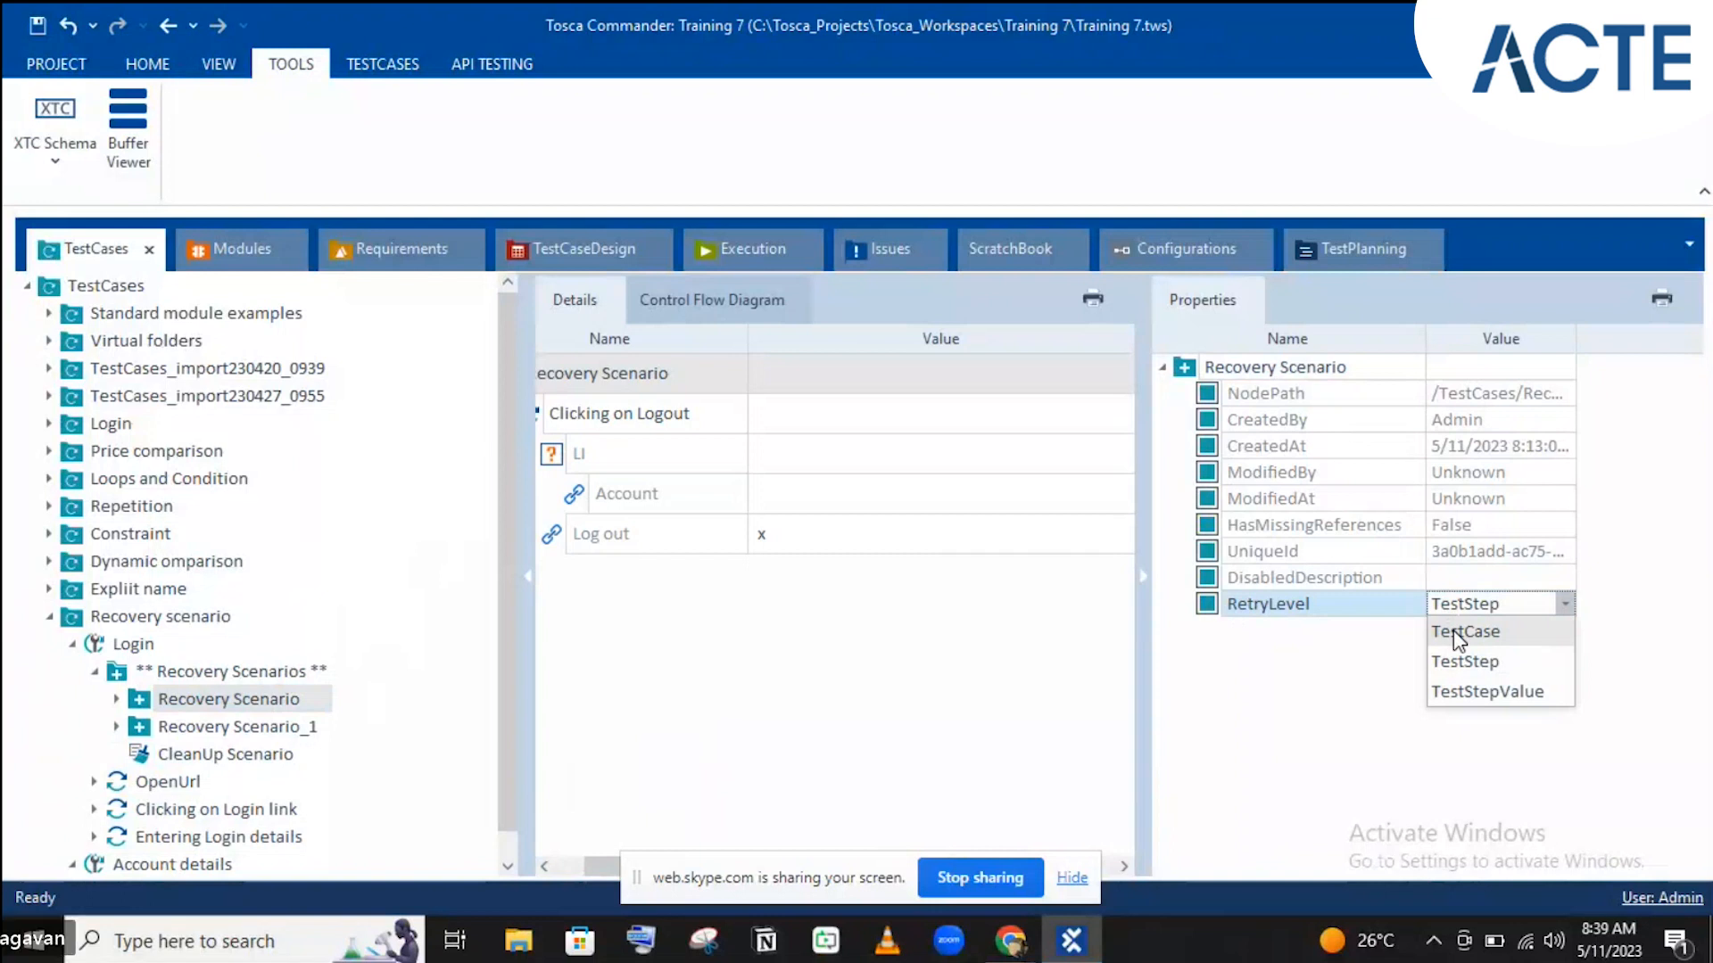
click(1458, 635)
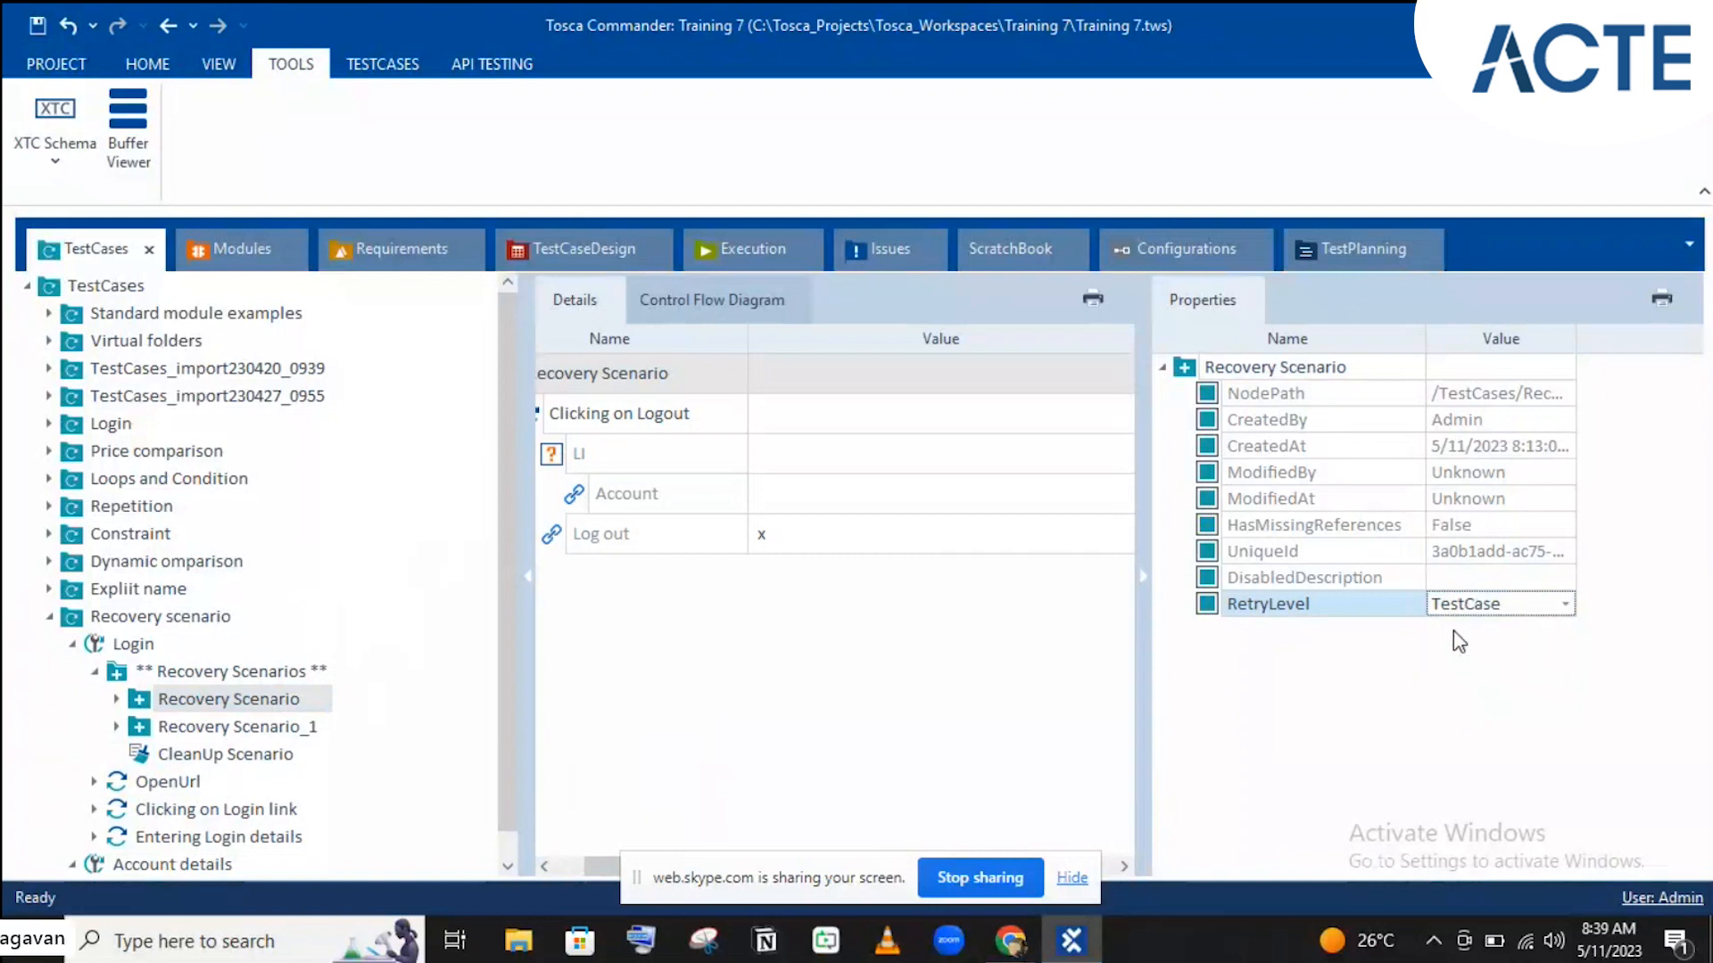
click(1372, 562)
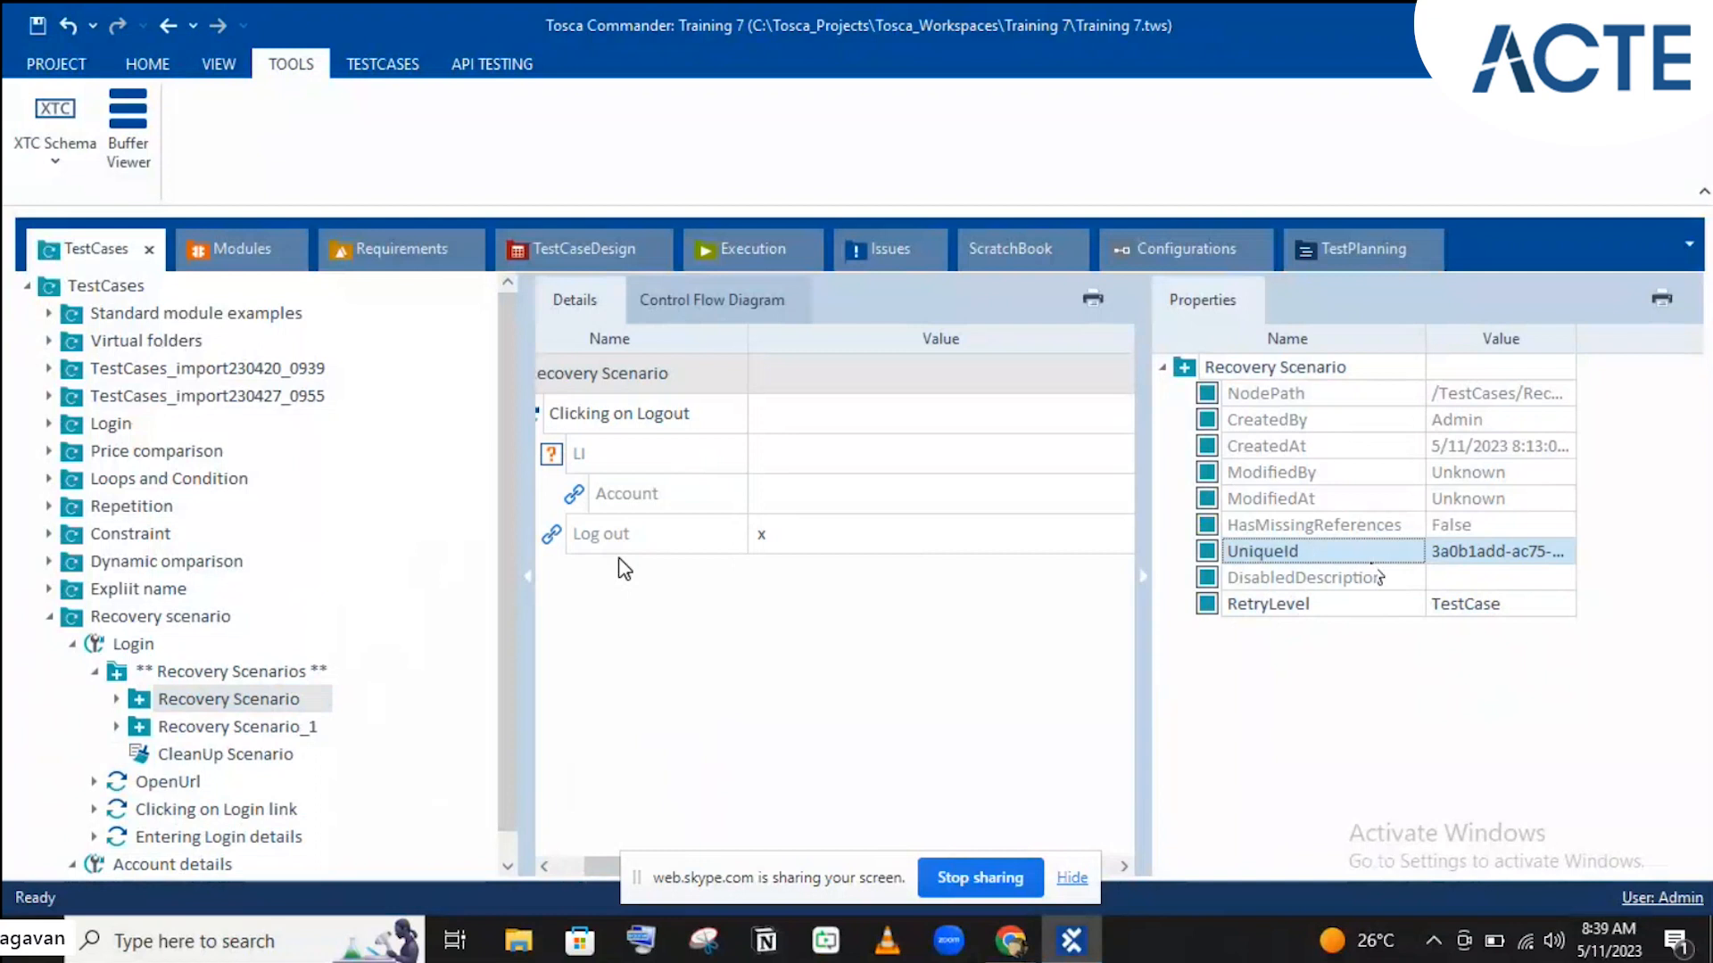
Step: Copy the CloseBrowser step from Recovery Scenario_1 into the CleanUp Scenario
click(236, 758)
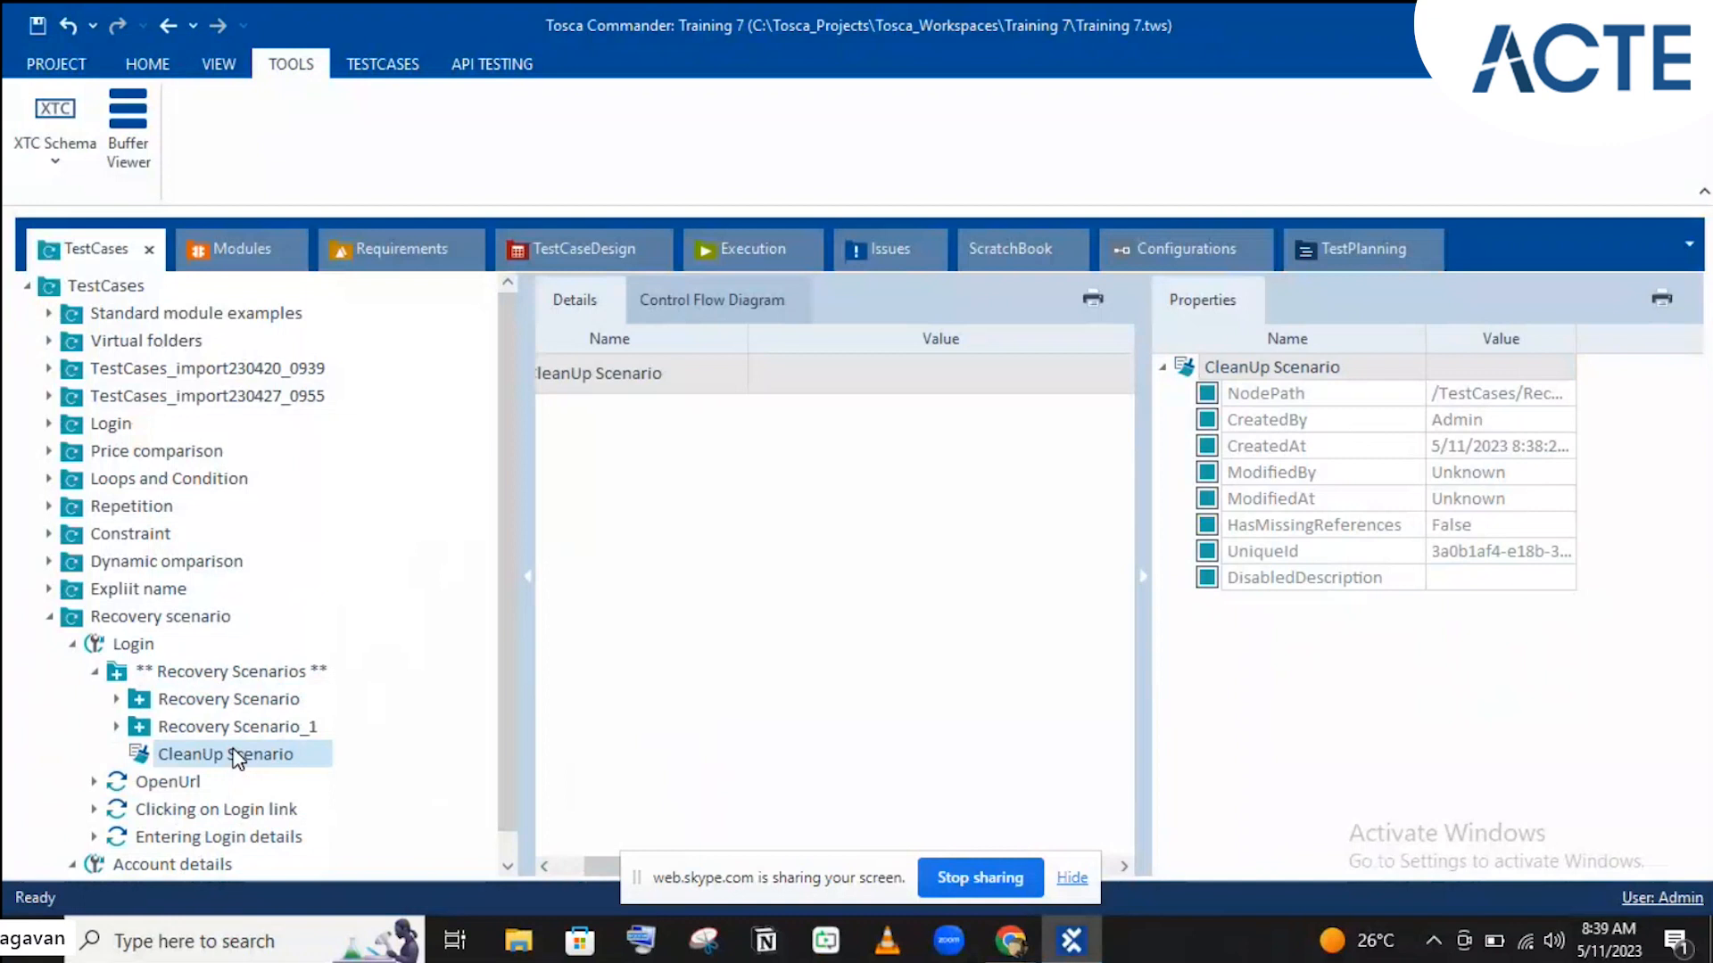
click(236, 701)
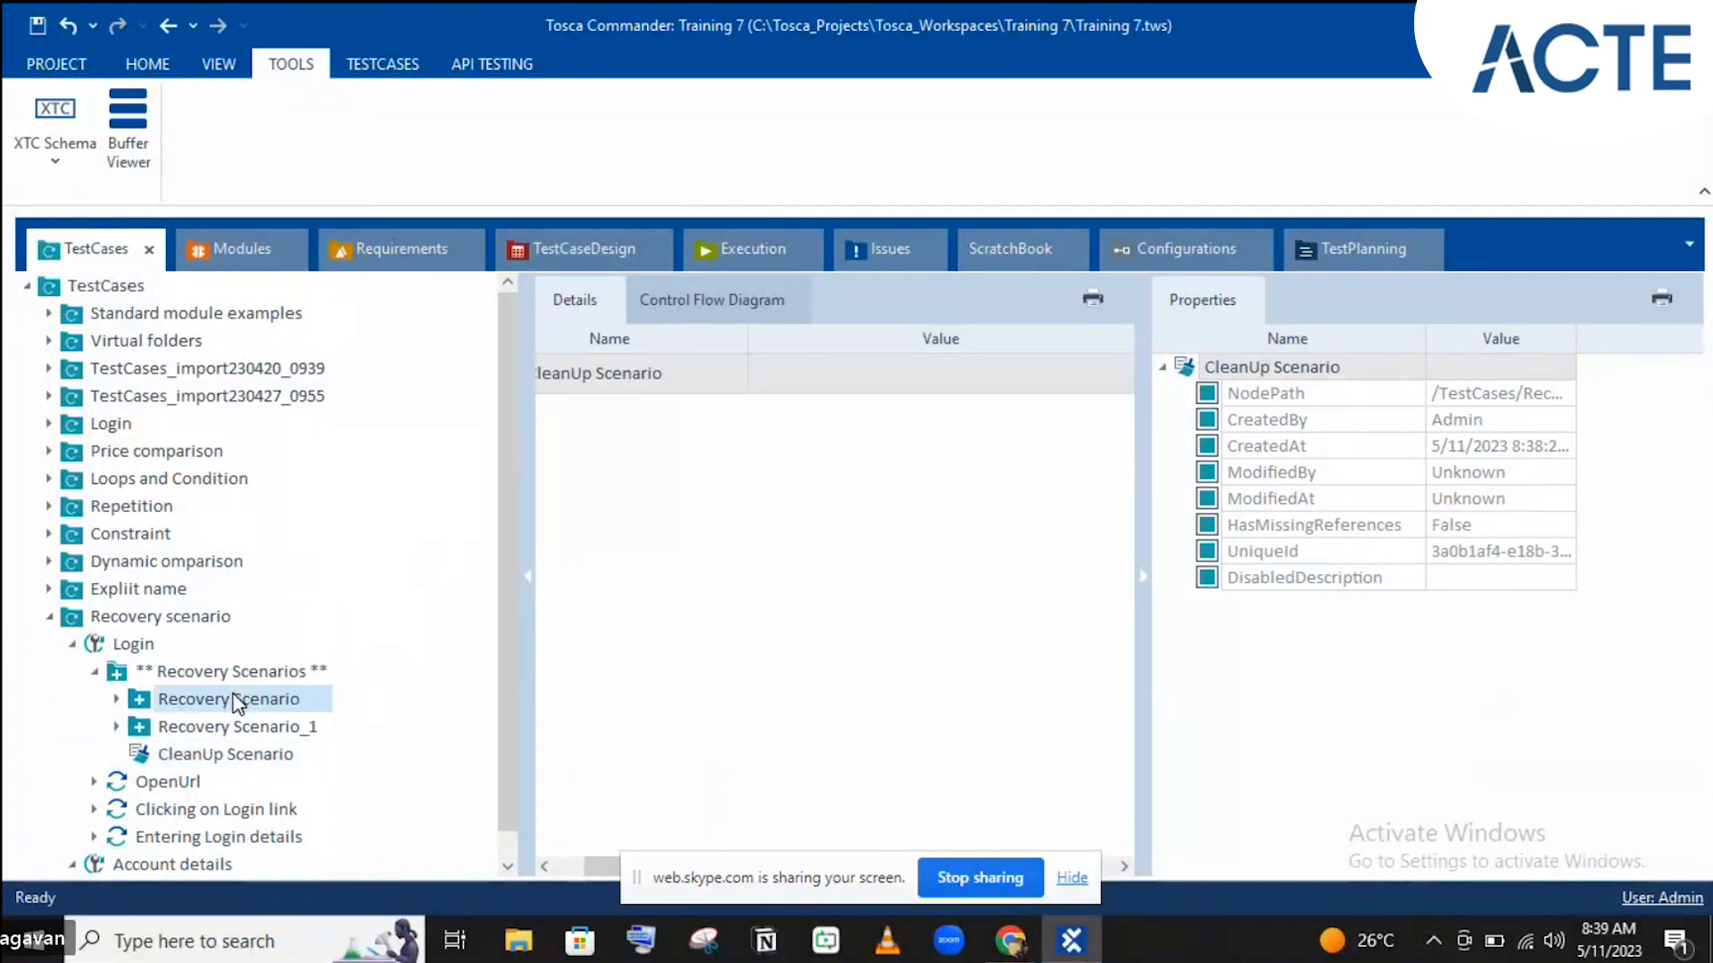
click(227, 756)
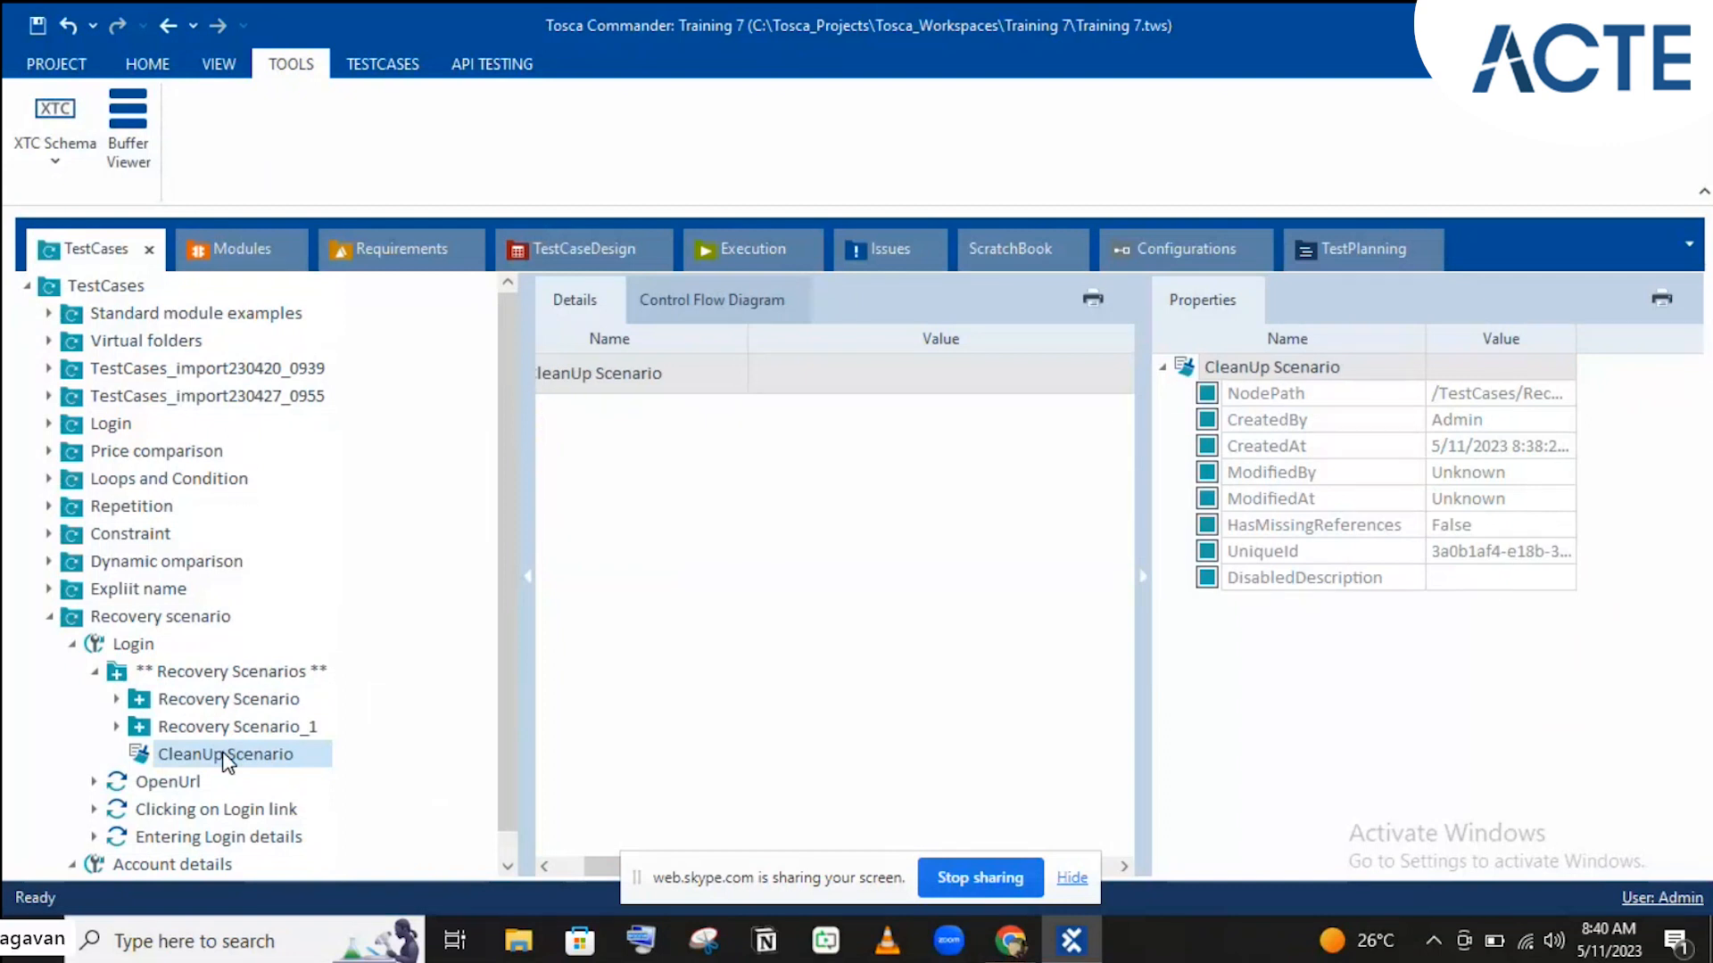
click(169, 730)
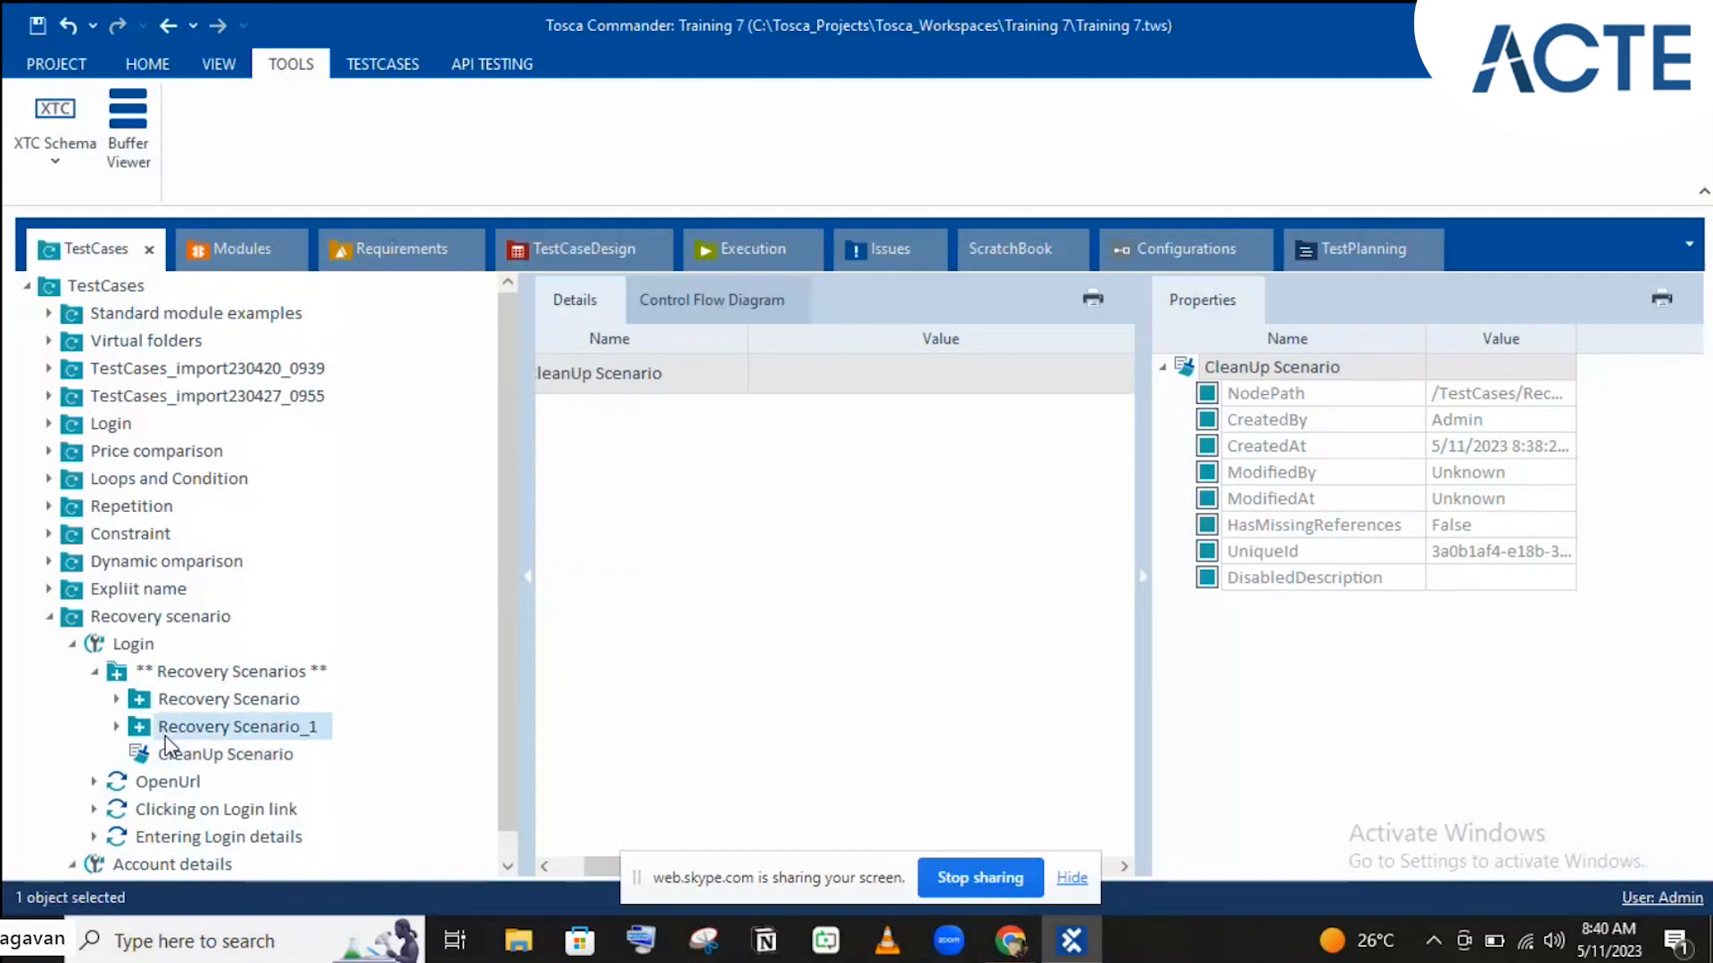
click(681, 425)
key(ctrl+c)
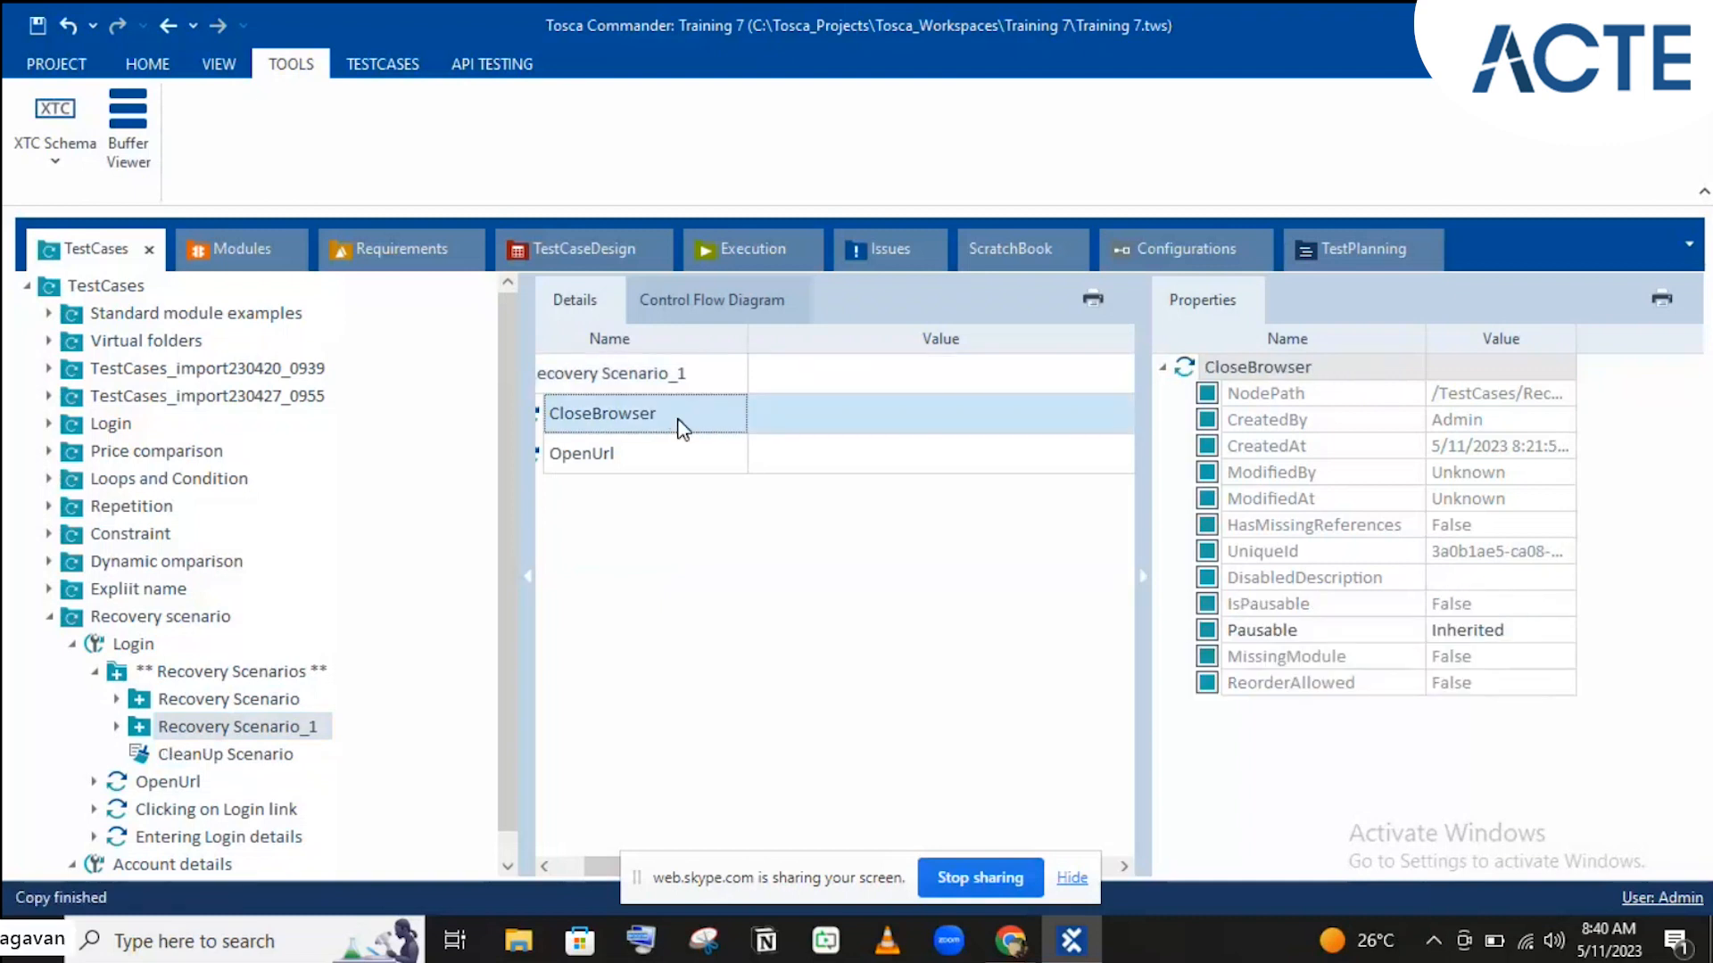
click(240, 758)
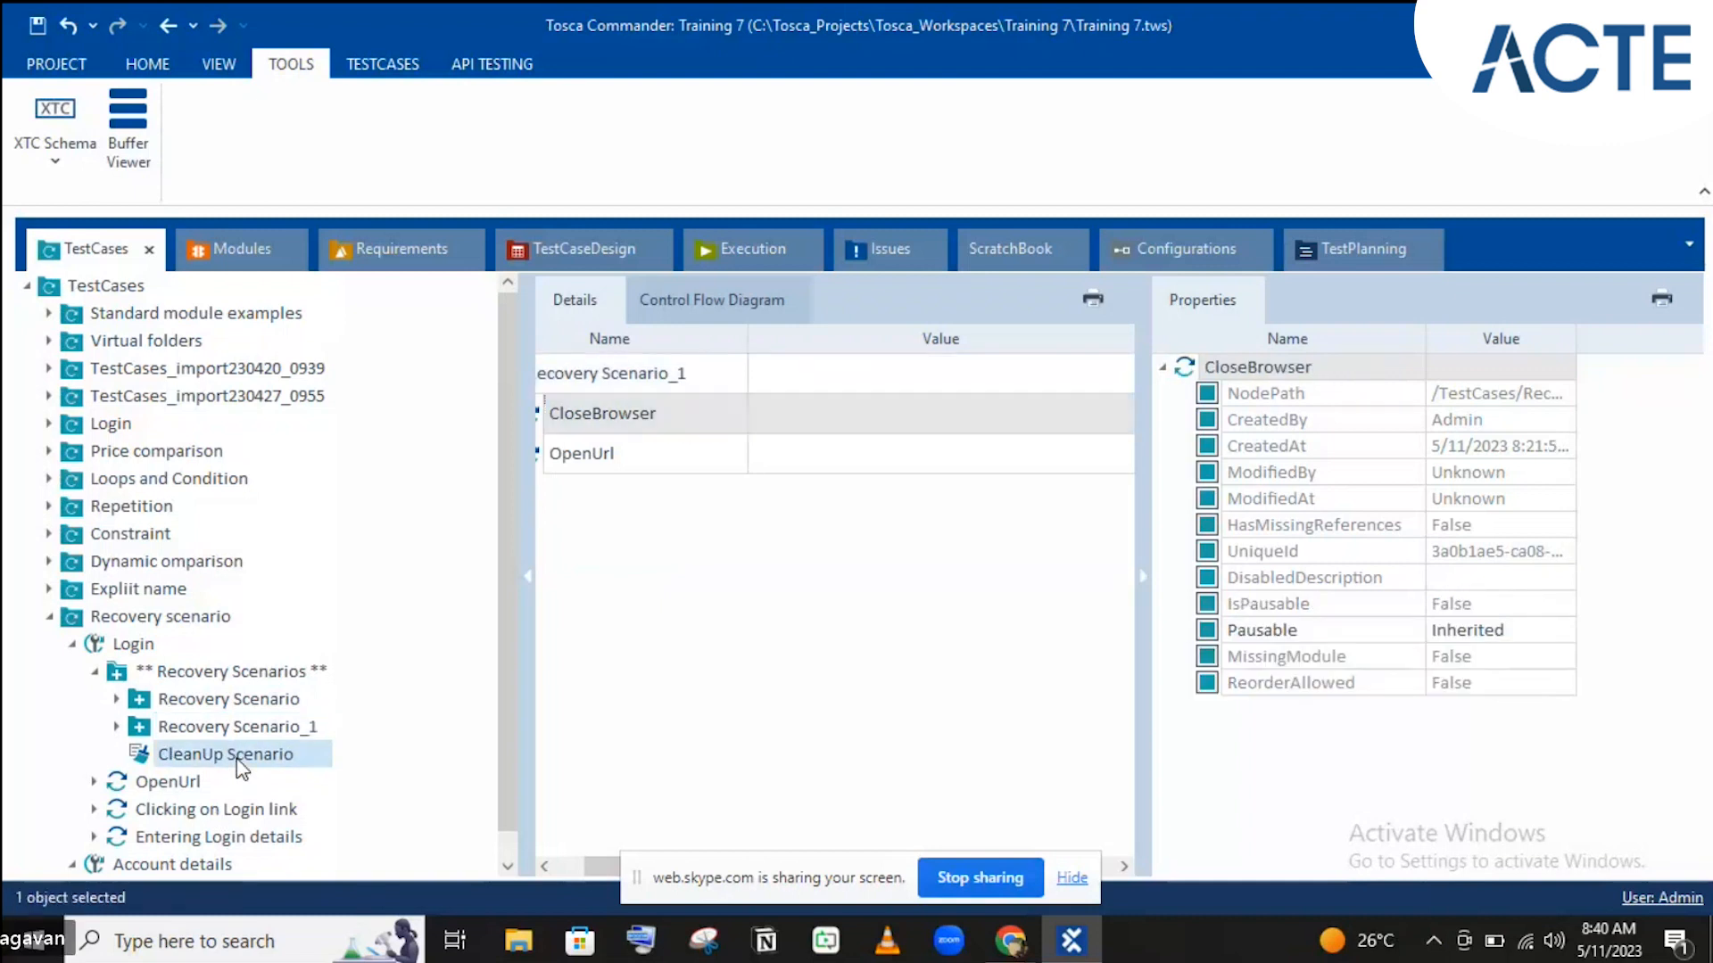
key(ctrl+v)
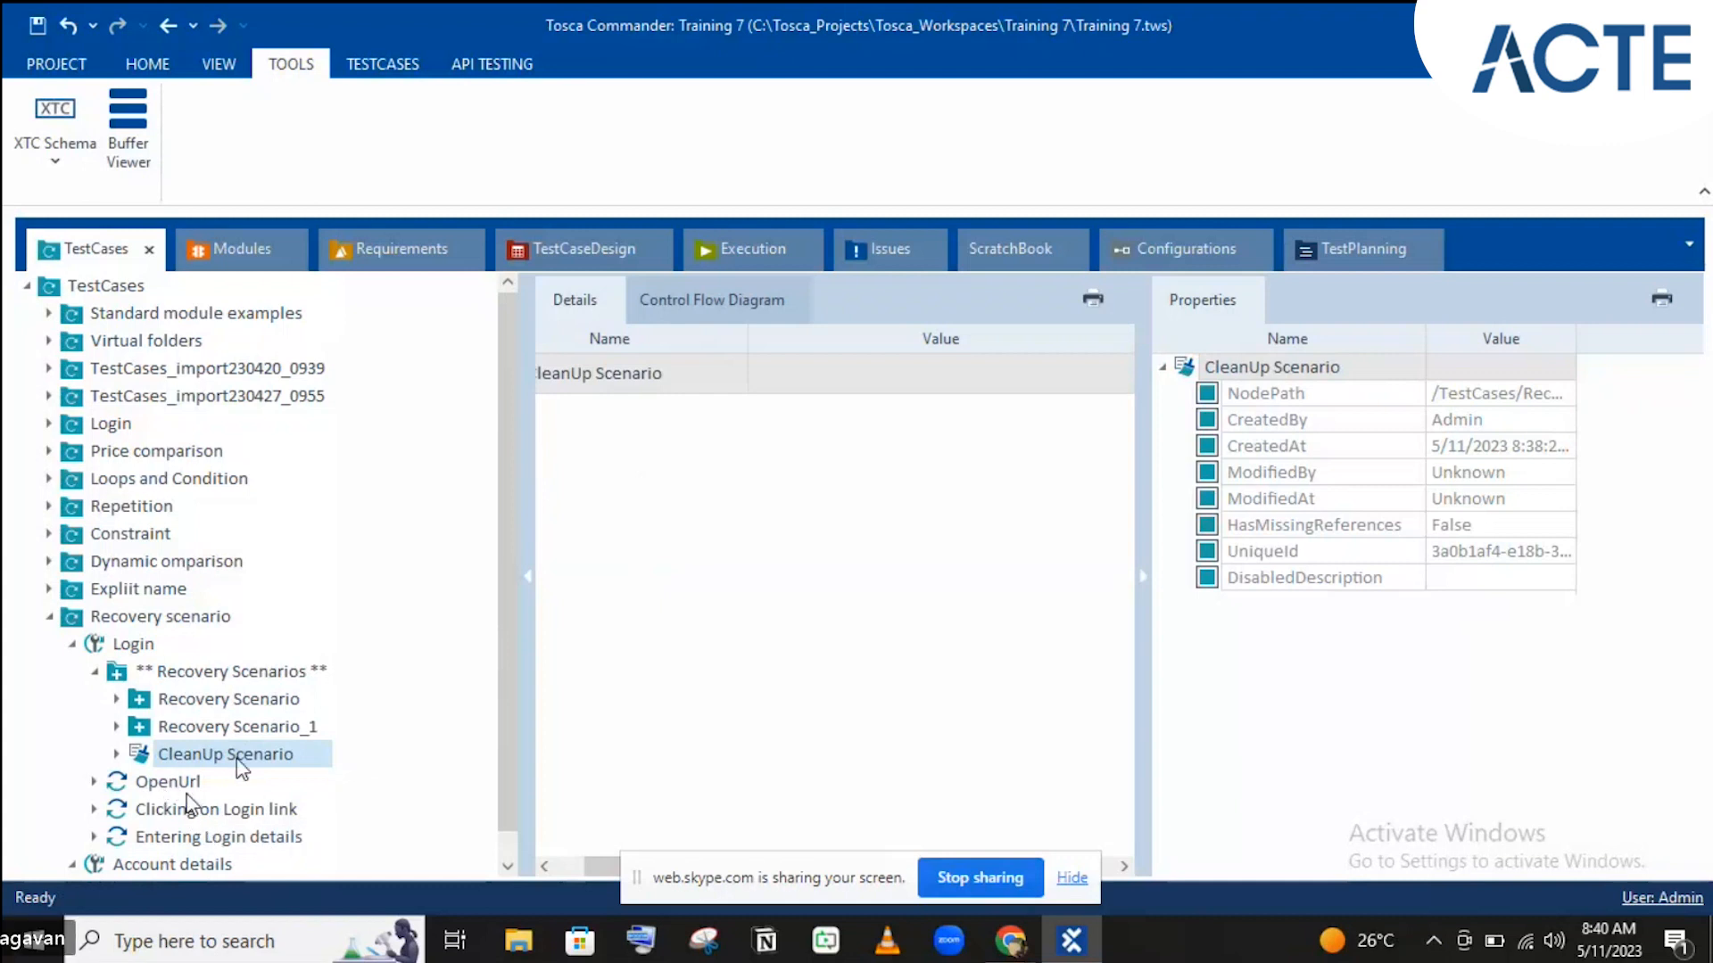
Step: Copy the Login test case's OpenUrl, Clicking on Login link and Entering Login details steps into the CleanUp Scenario
click(185, 790)
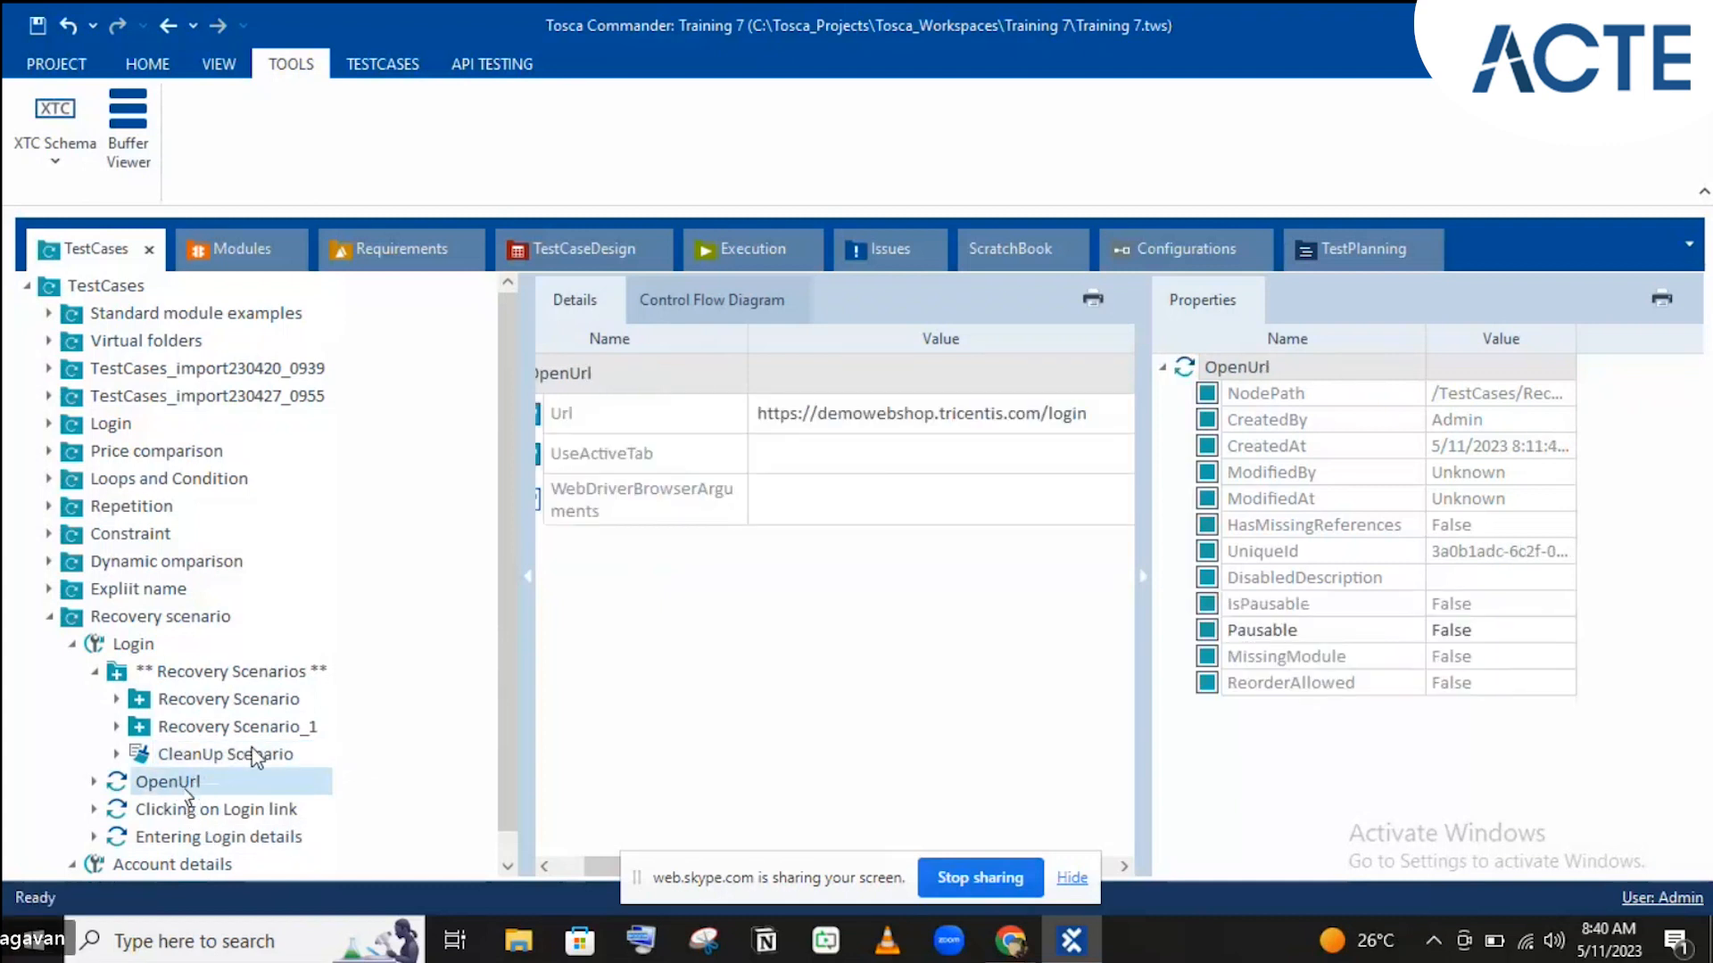
shift+click(216, 839)
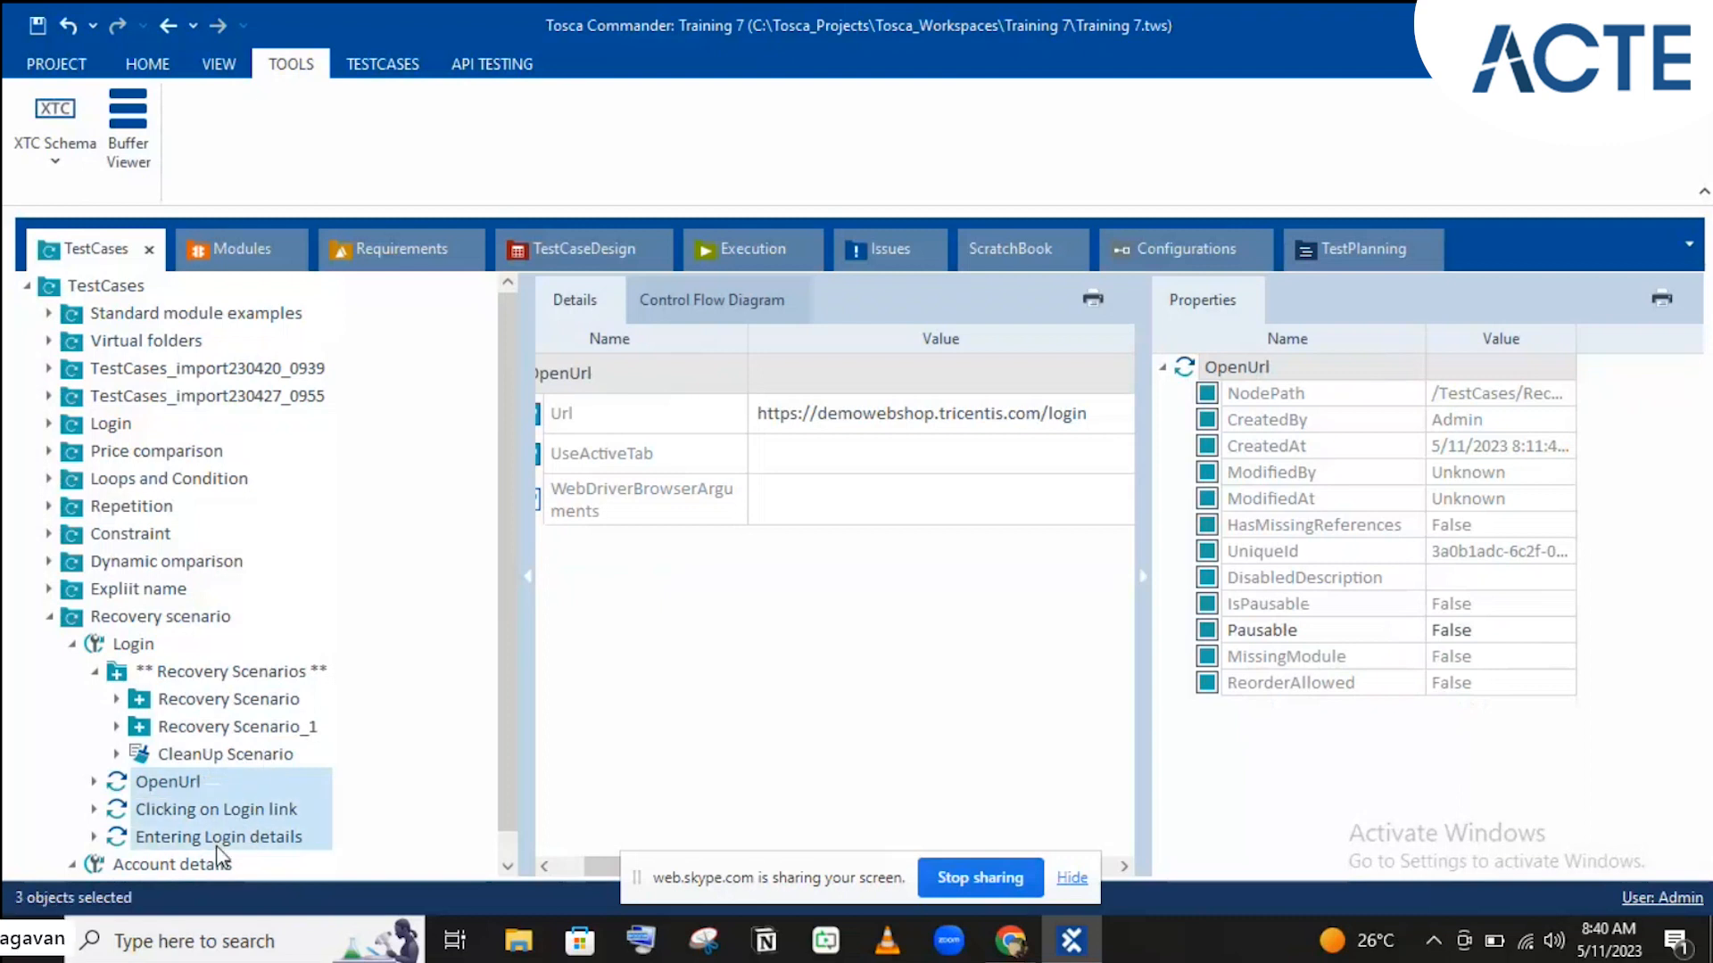
click(223, 752)
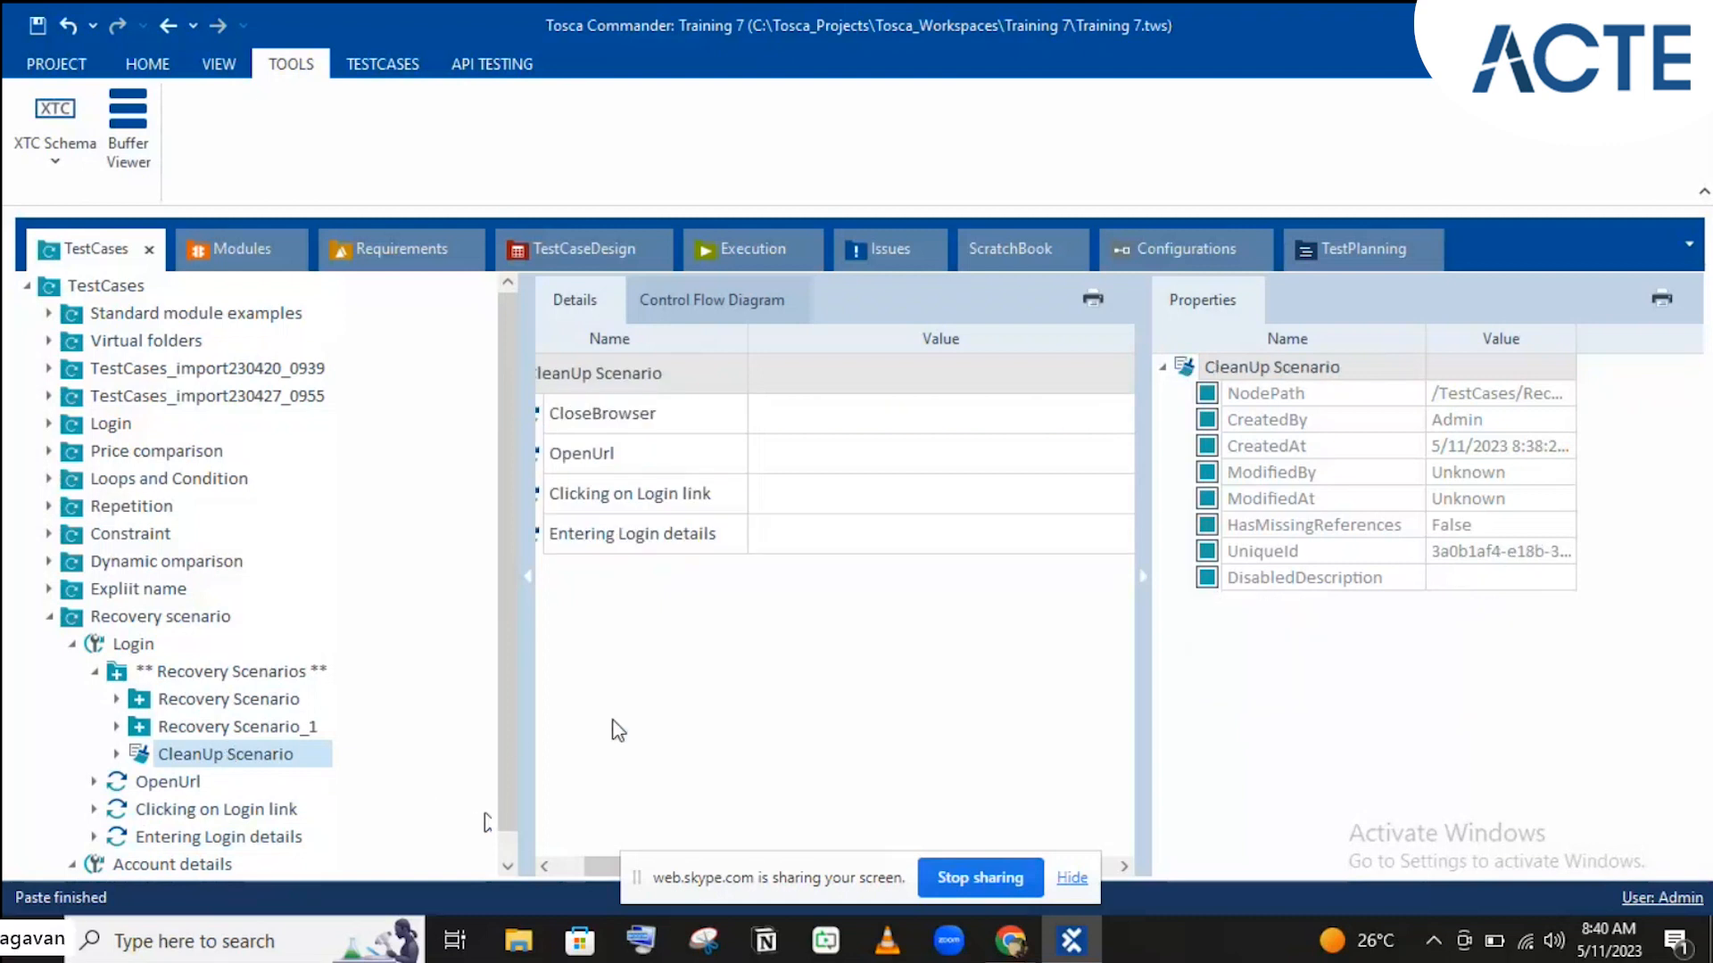
click(559, 869)
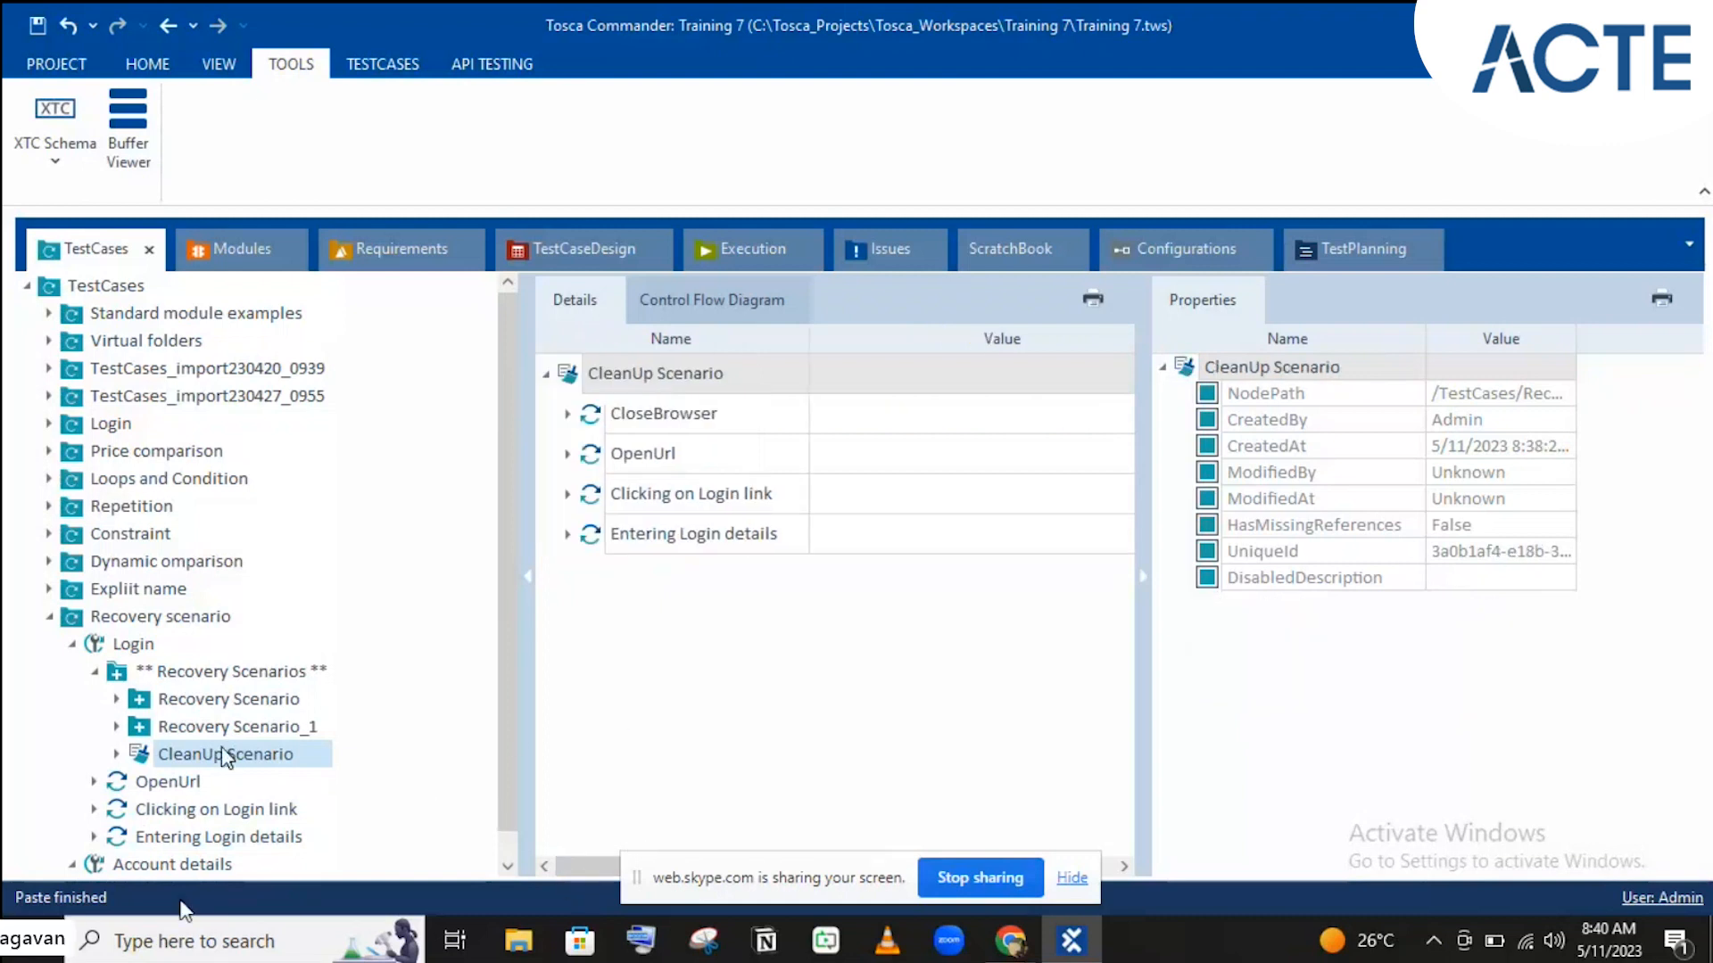
Step: Examine the Account details test case and the steps inside the Login test case's CleanUp Scenario
click(192, 867)
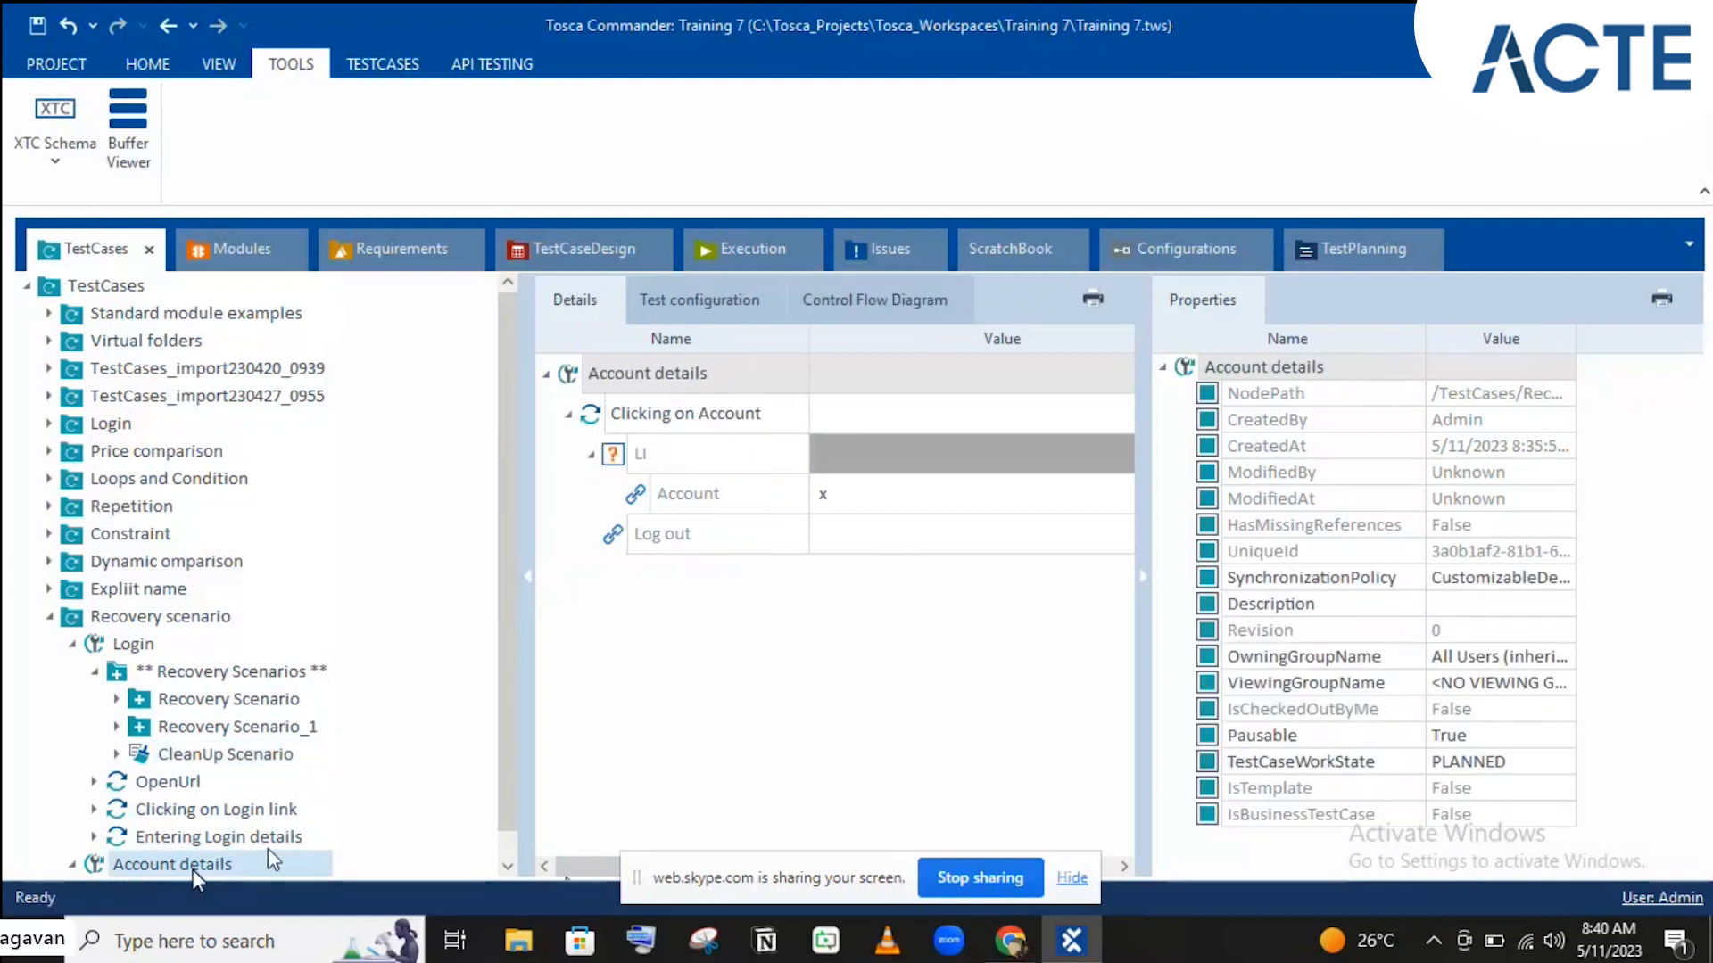
click(116, 756)
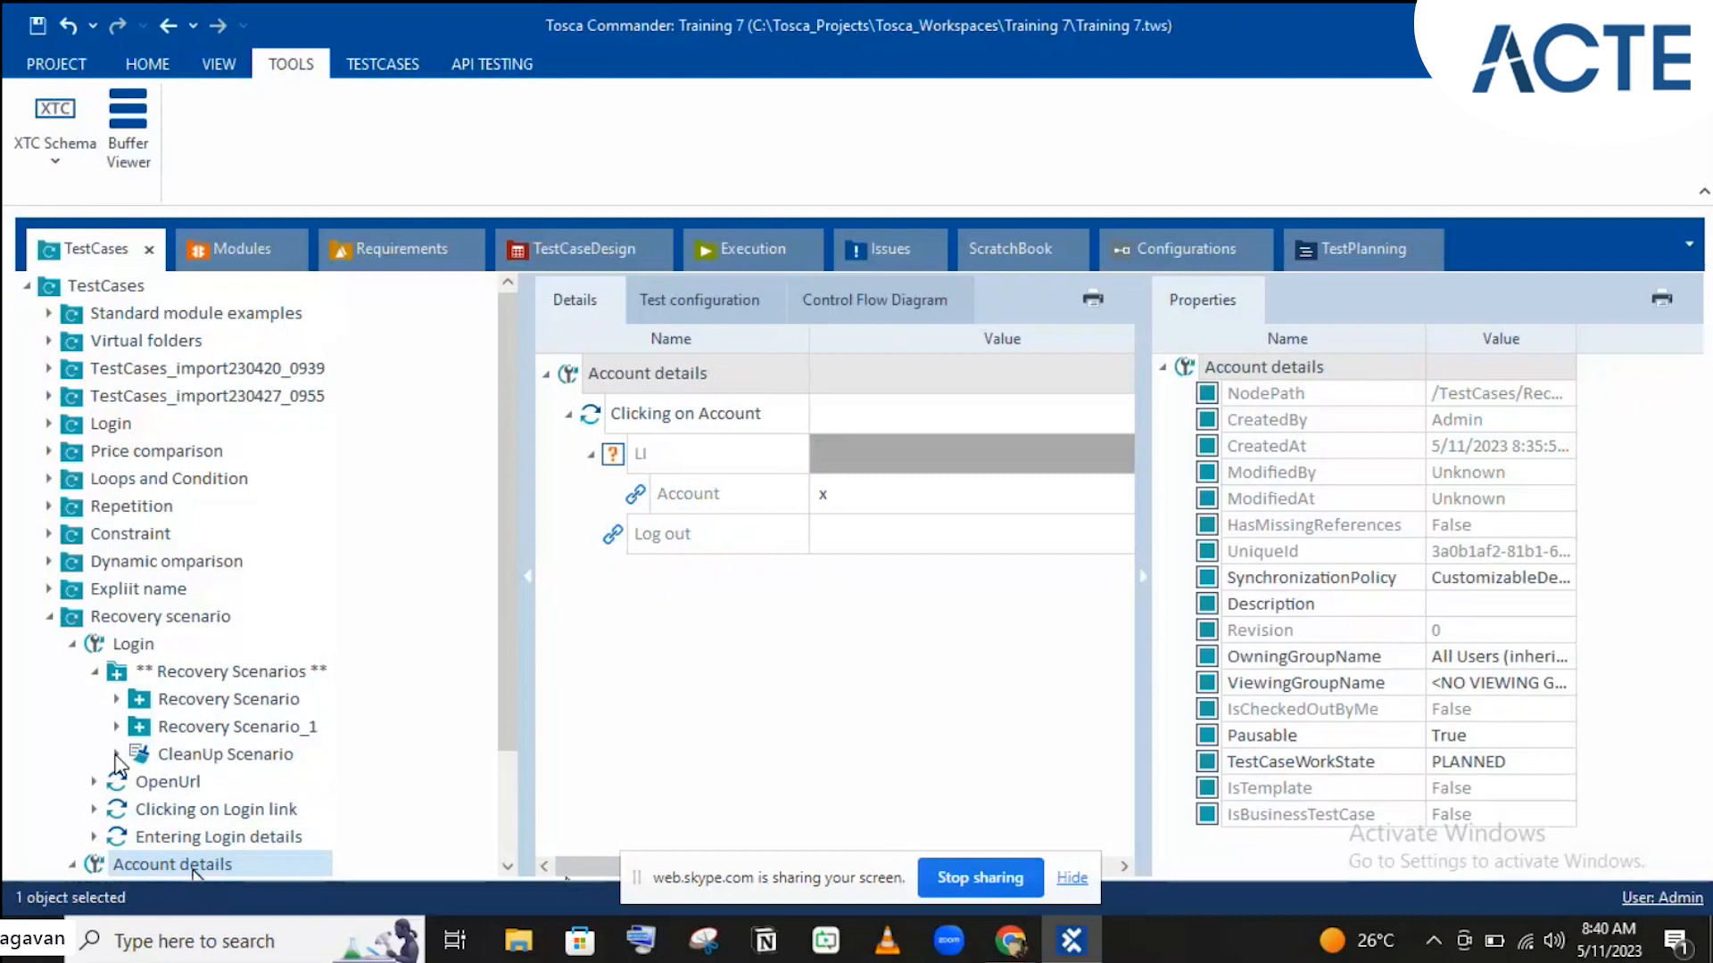
click(213, 785)
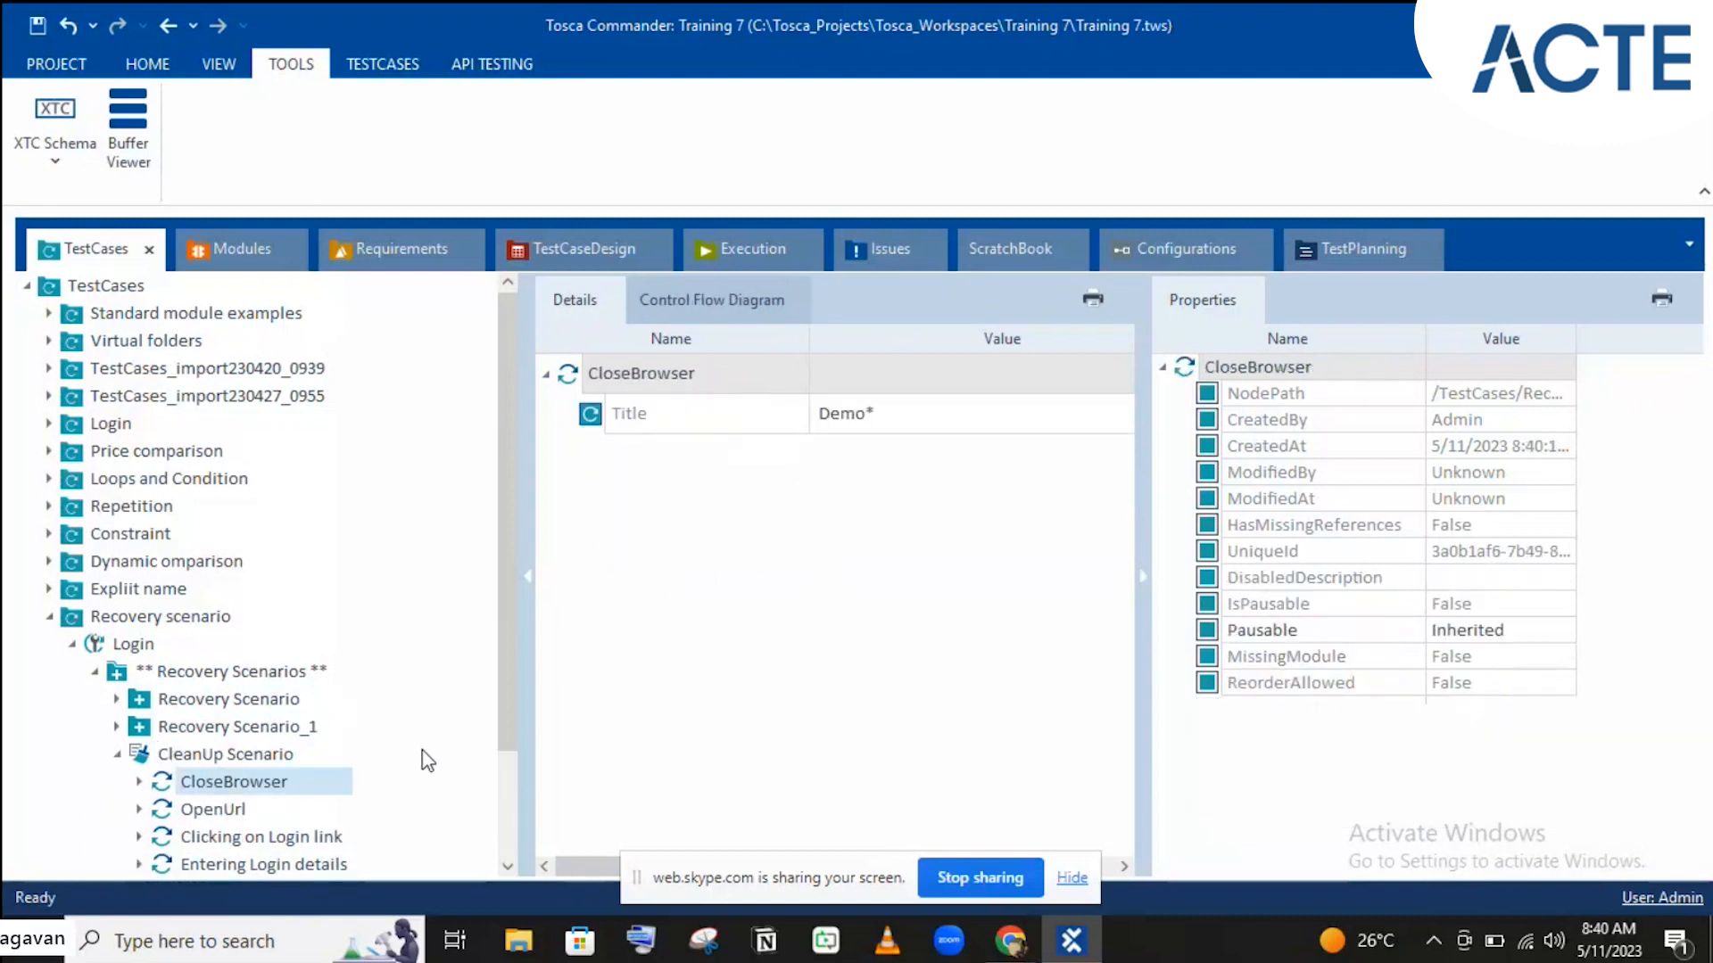
scroll(425, 760, down, 1)
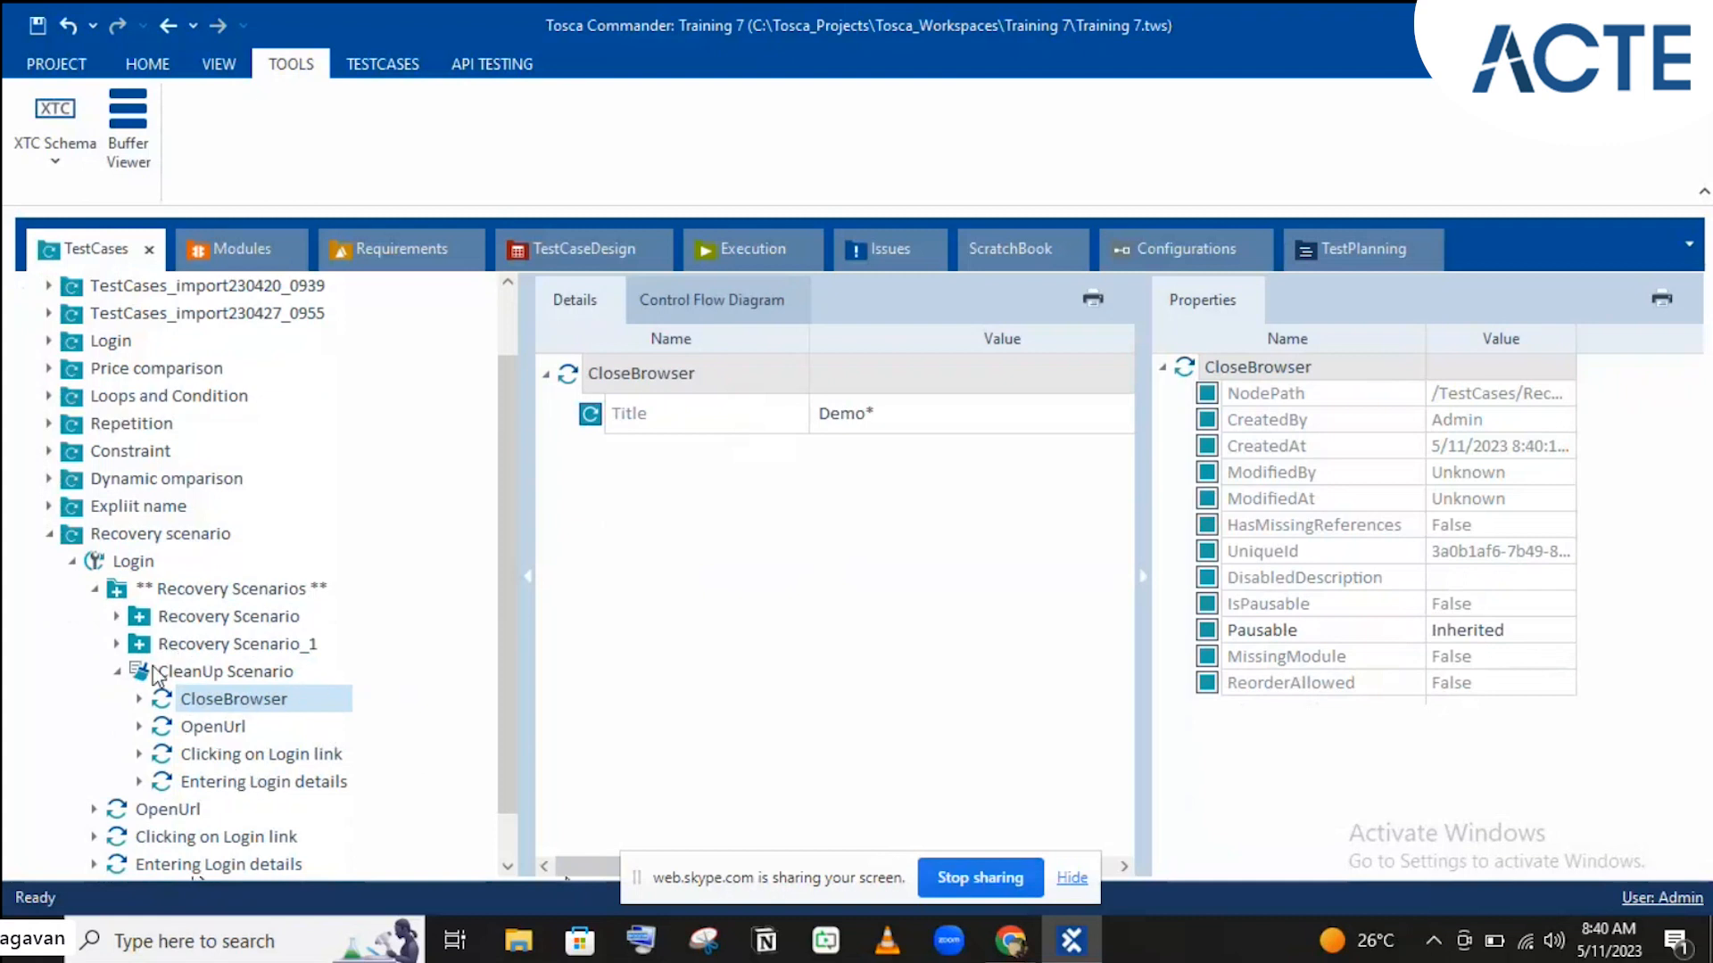
click(118, 671)
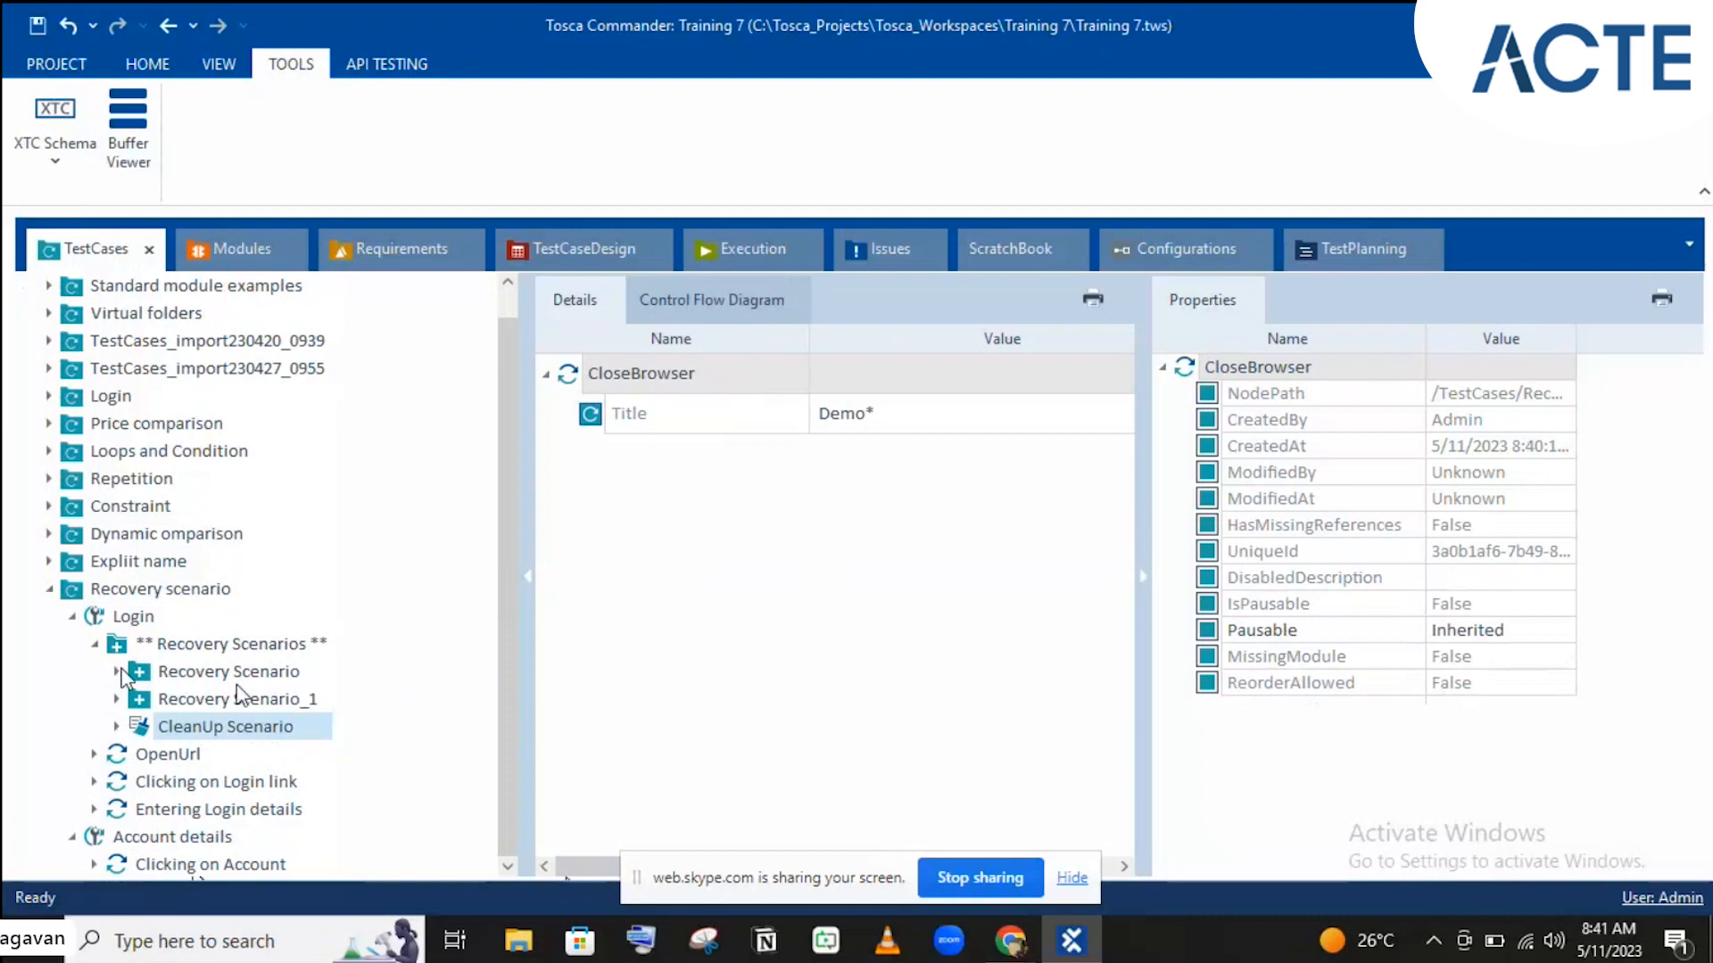
Step: Review the Login test case's Recovery Scenarios collection and its regular test steps within the Recovery scenario folder
click(143, 622)
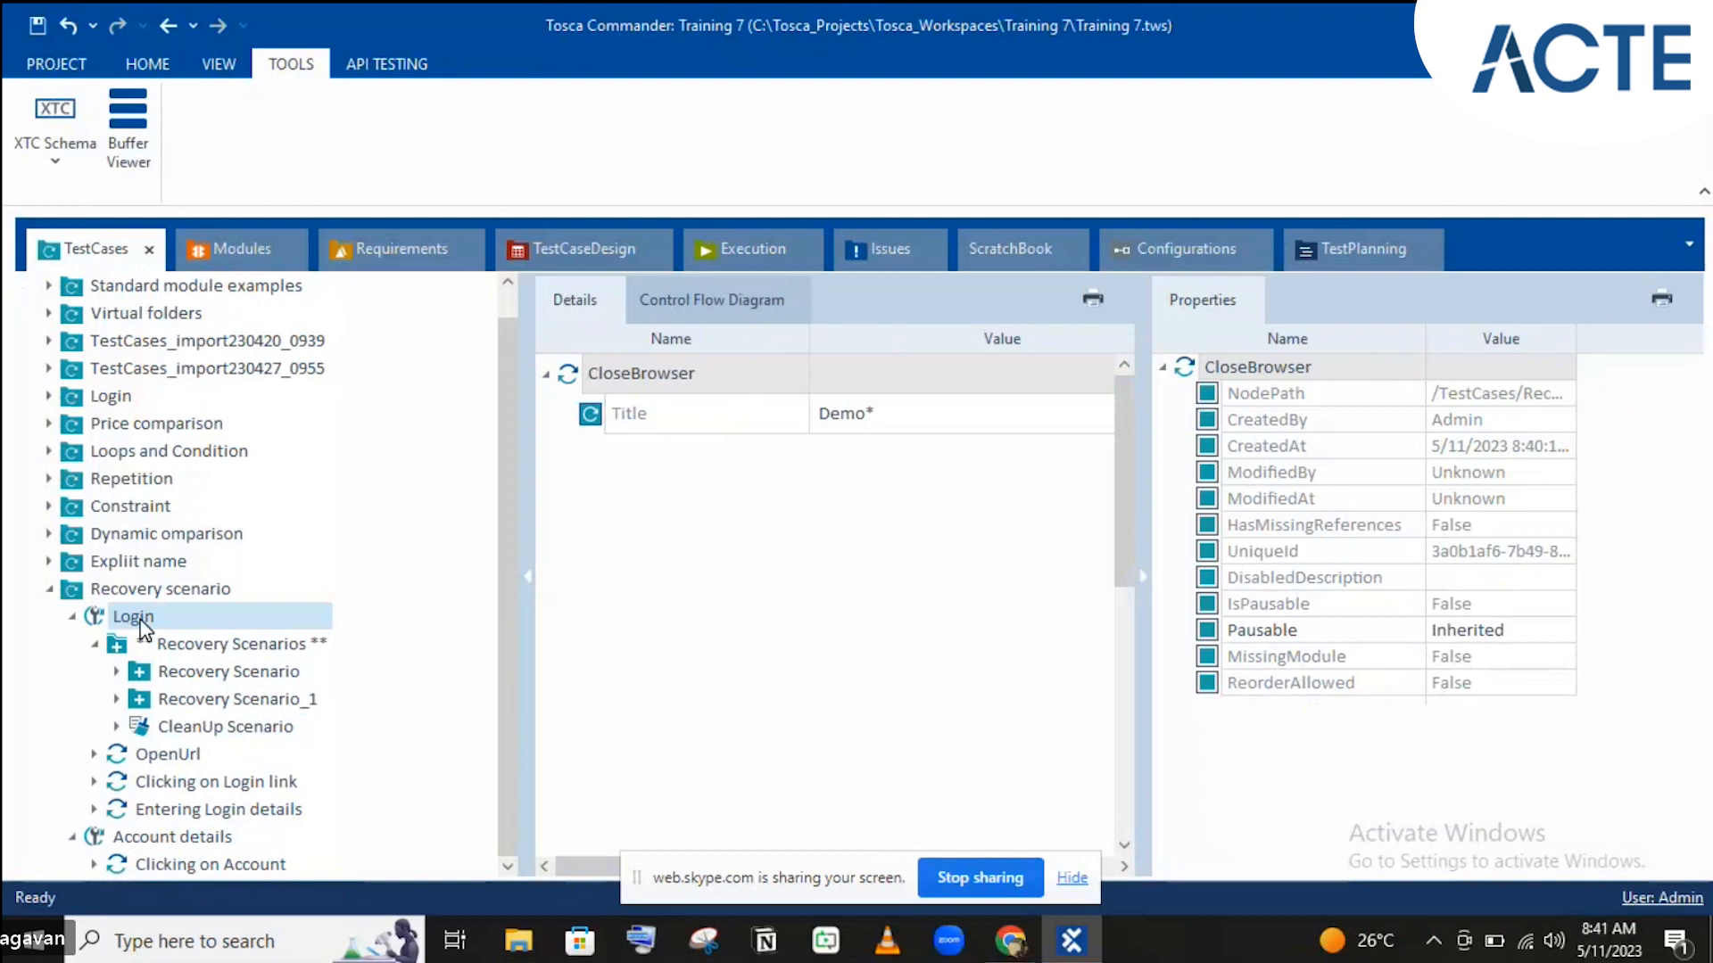
click(73, 617)
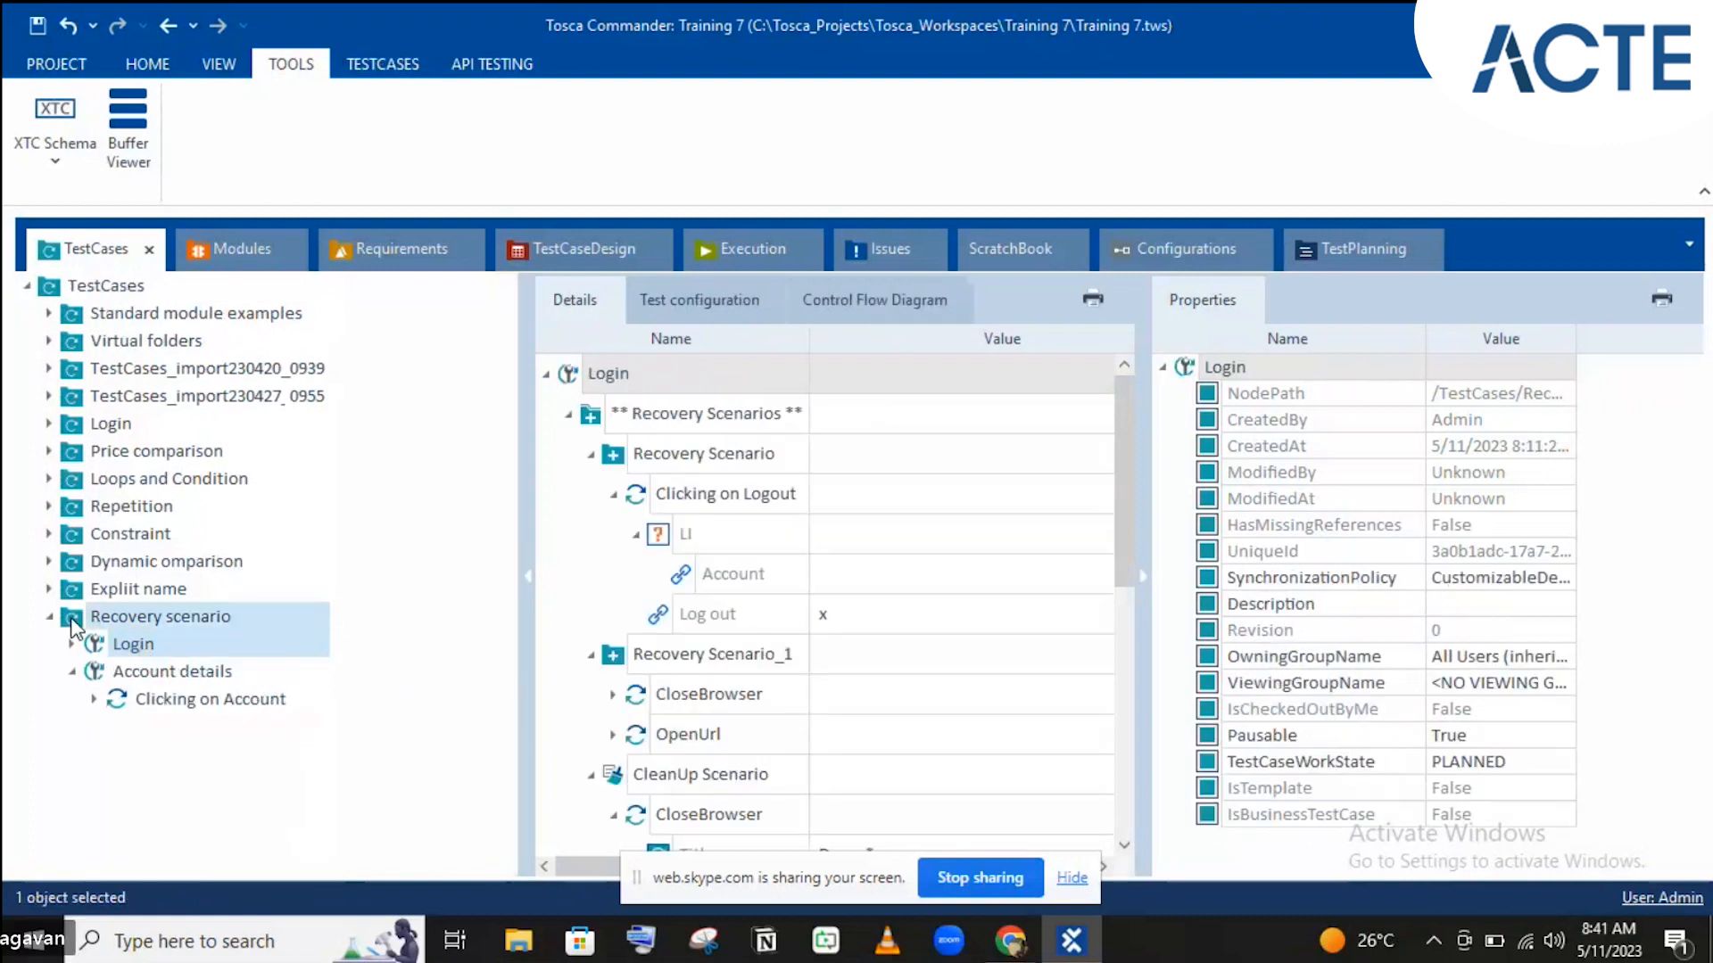
click(51, 618)
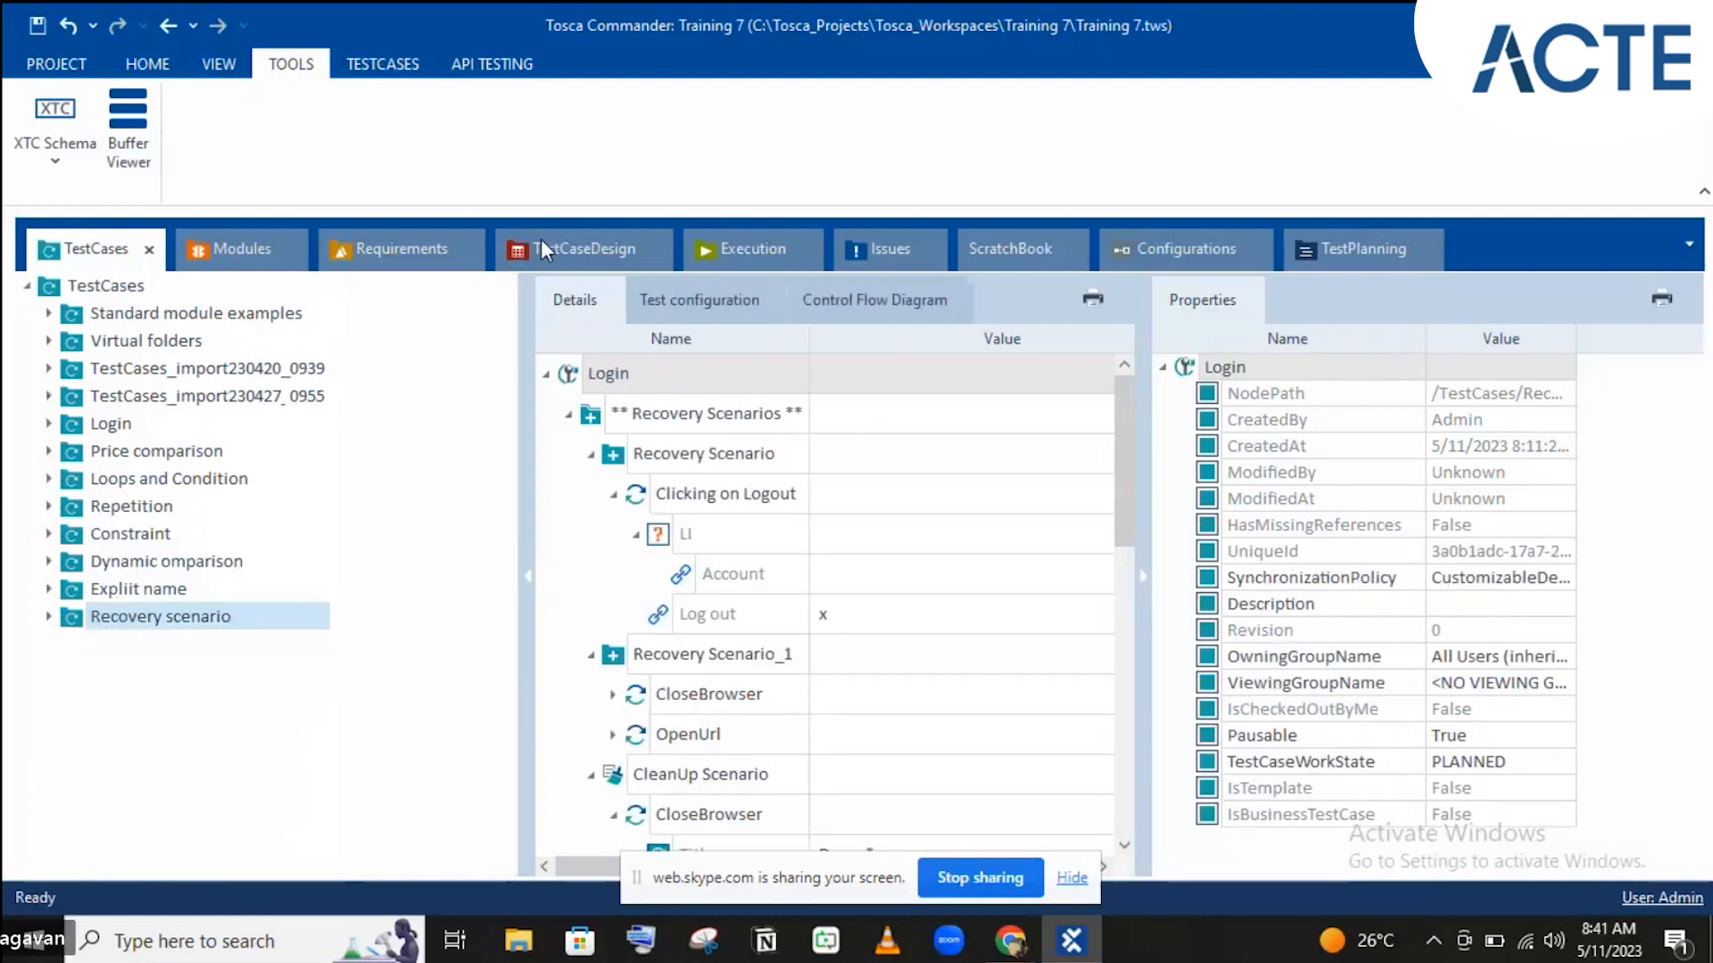
click(50, 617)
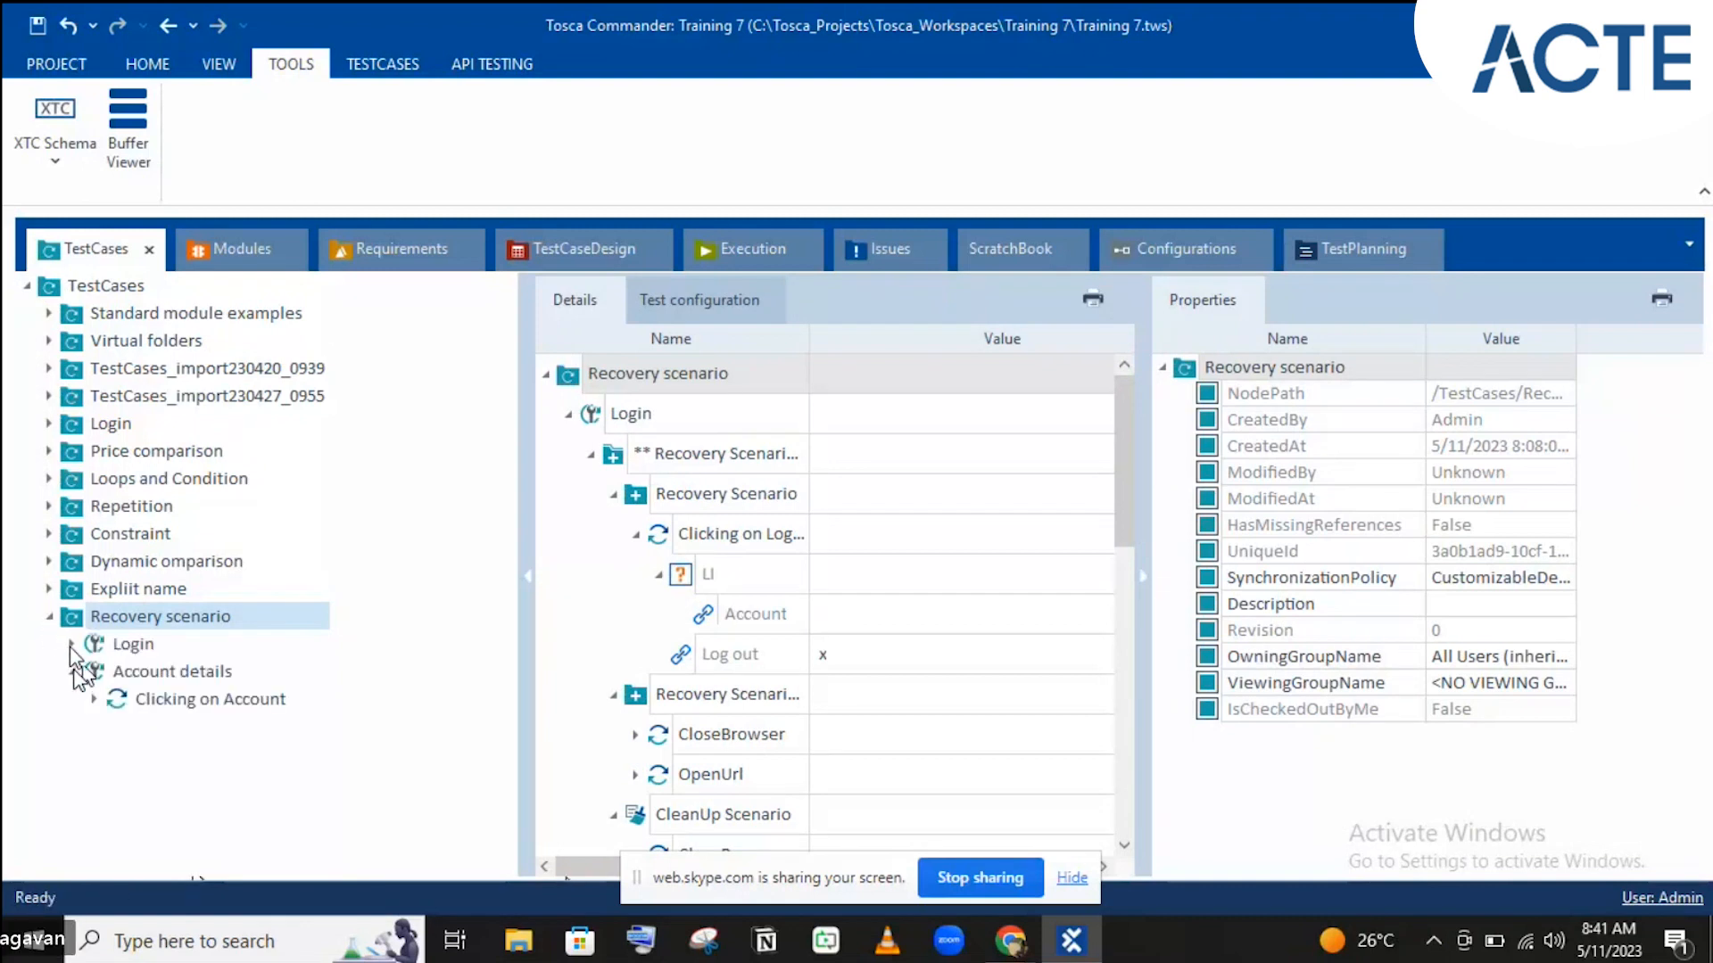
click(72, 644)
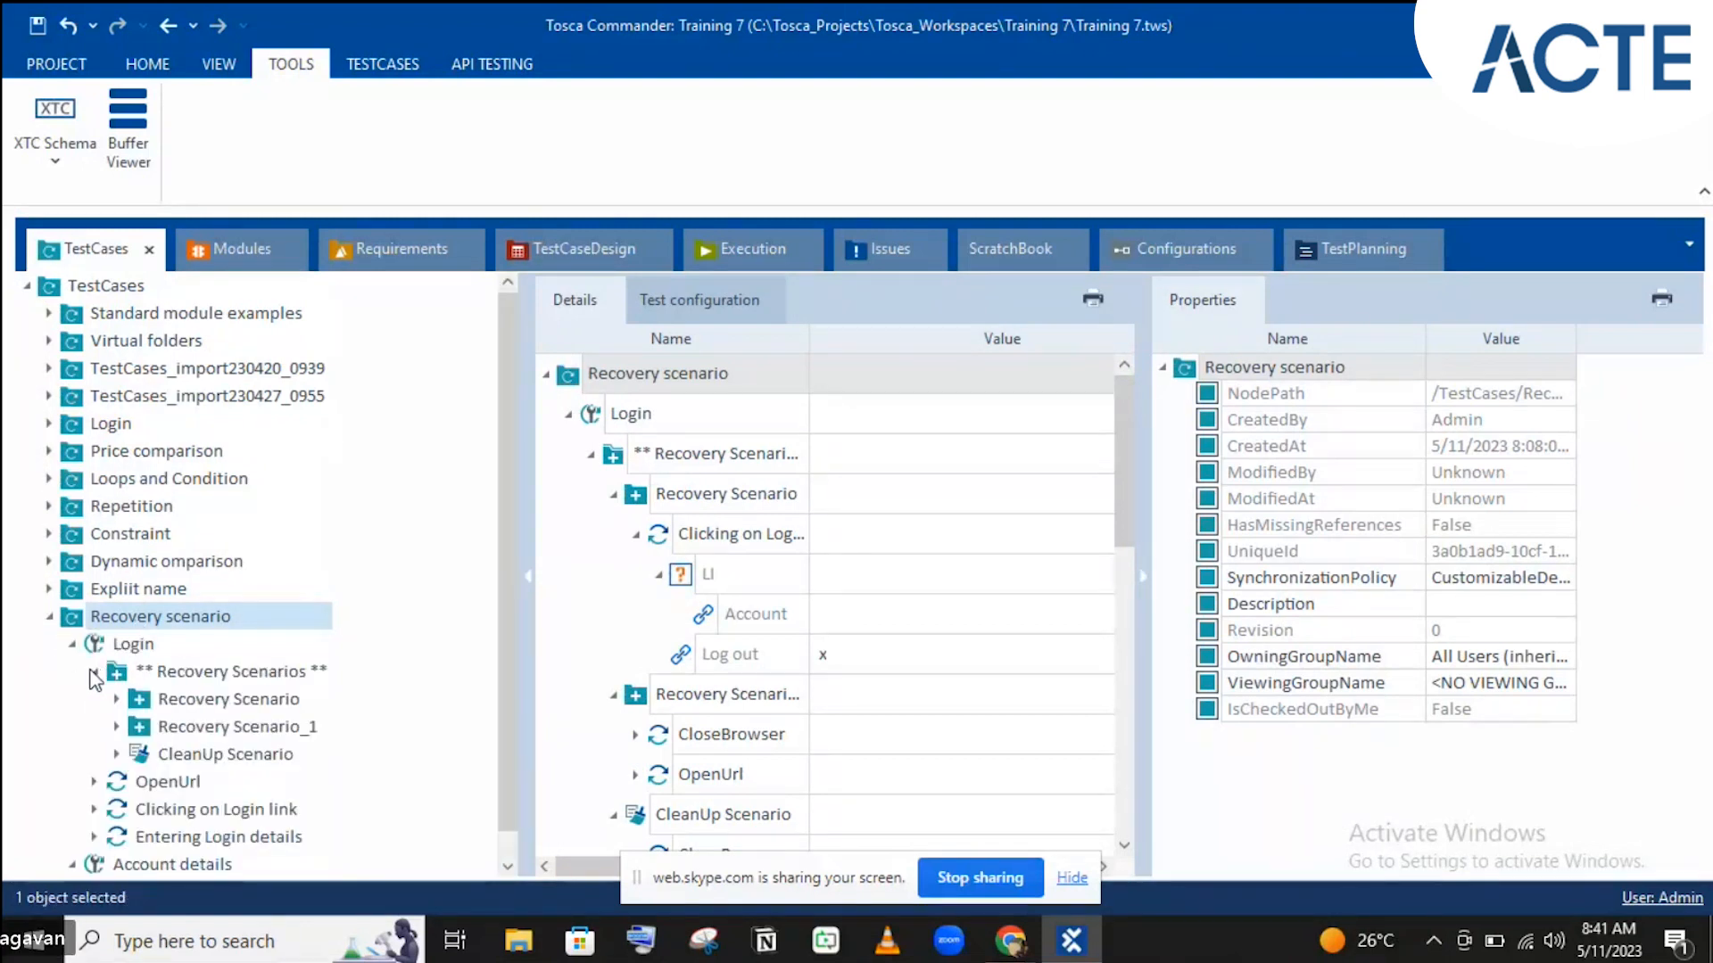
click(116, 655)
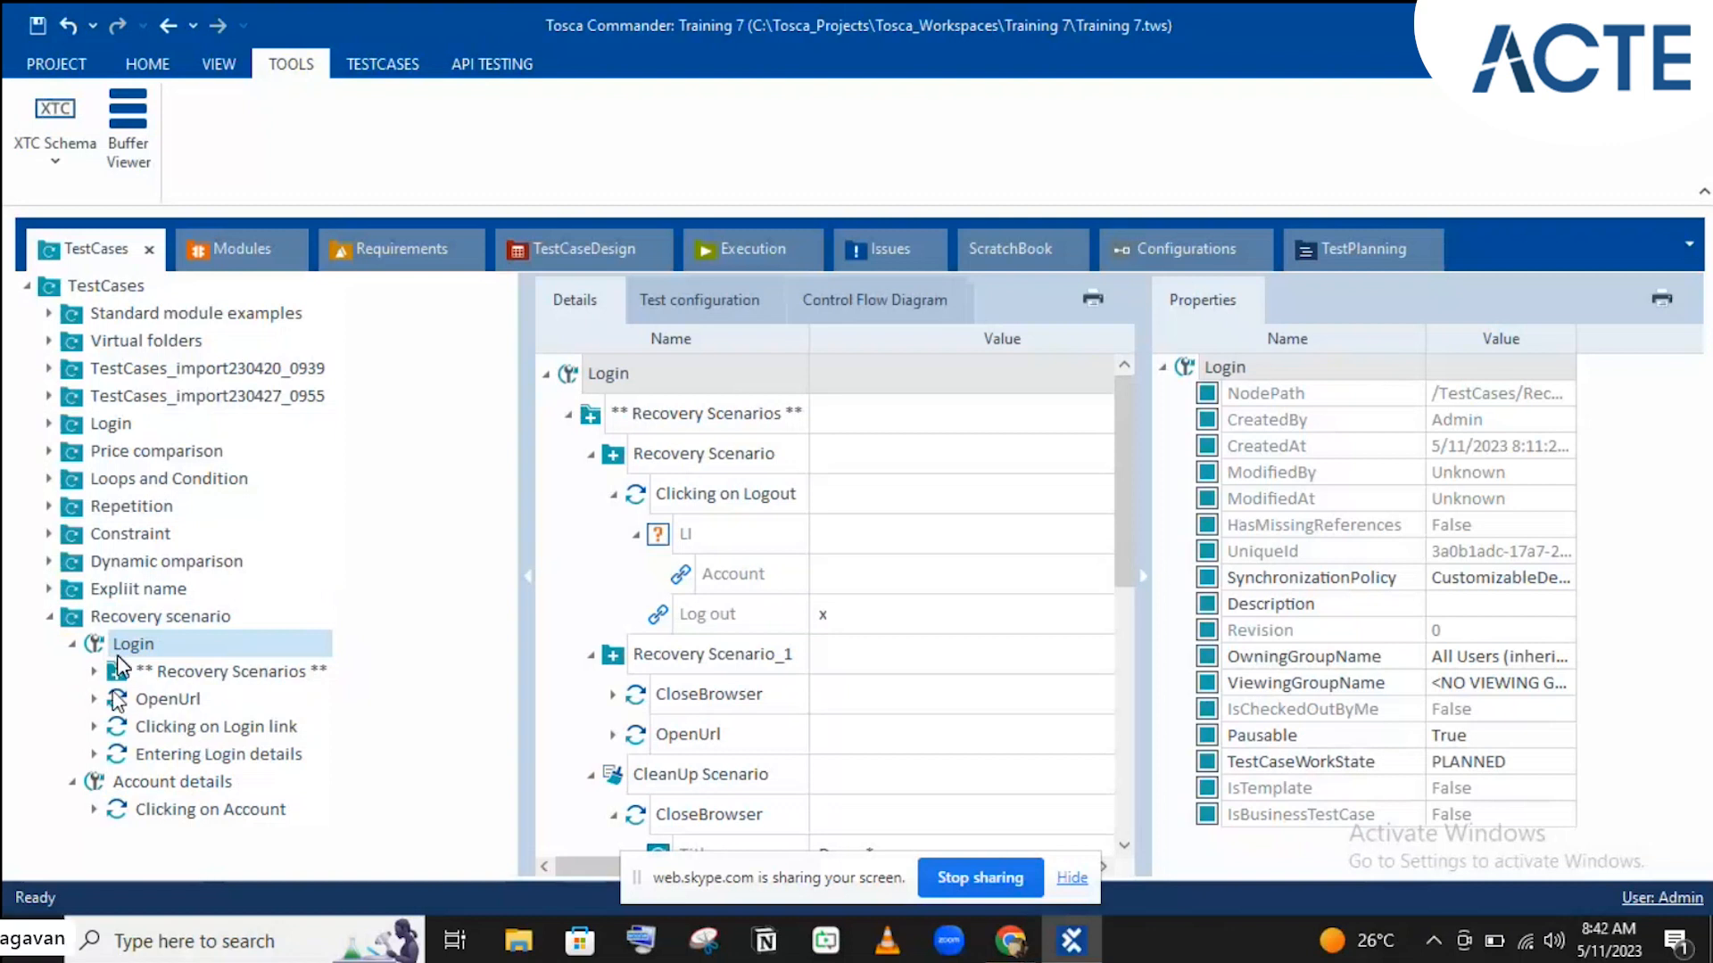
click(95, 672)
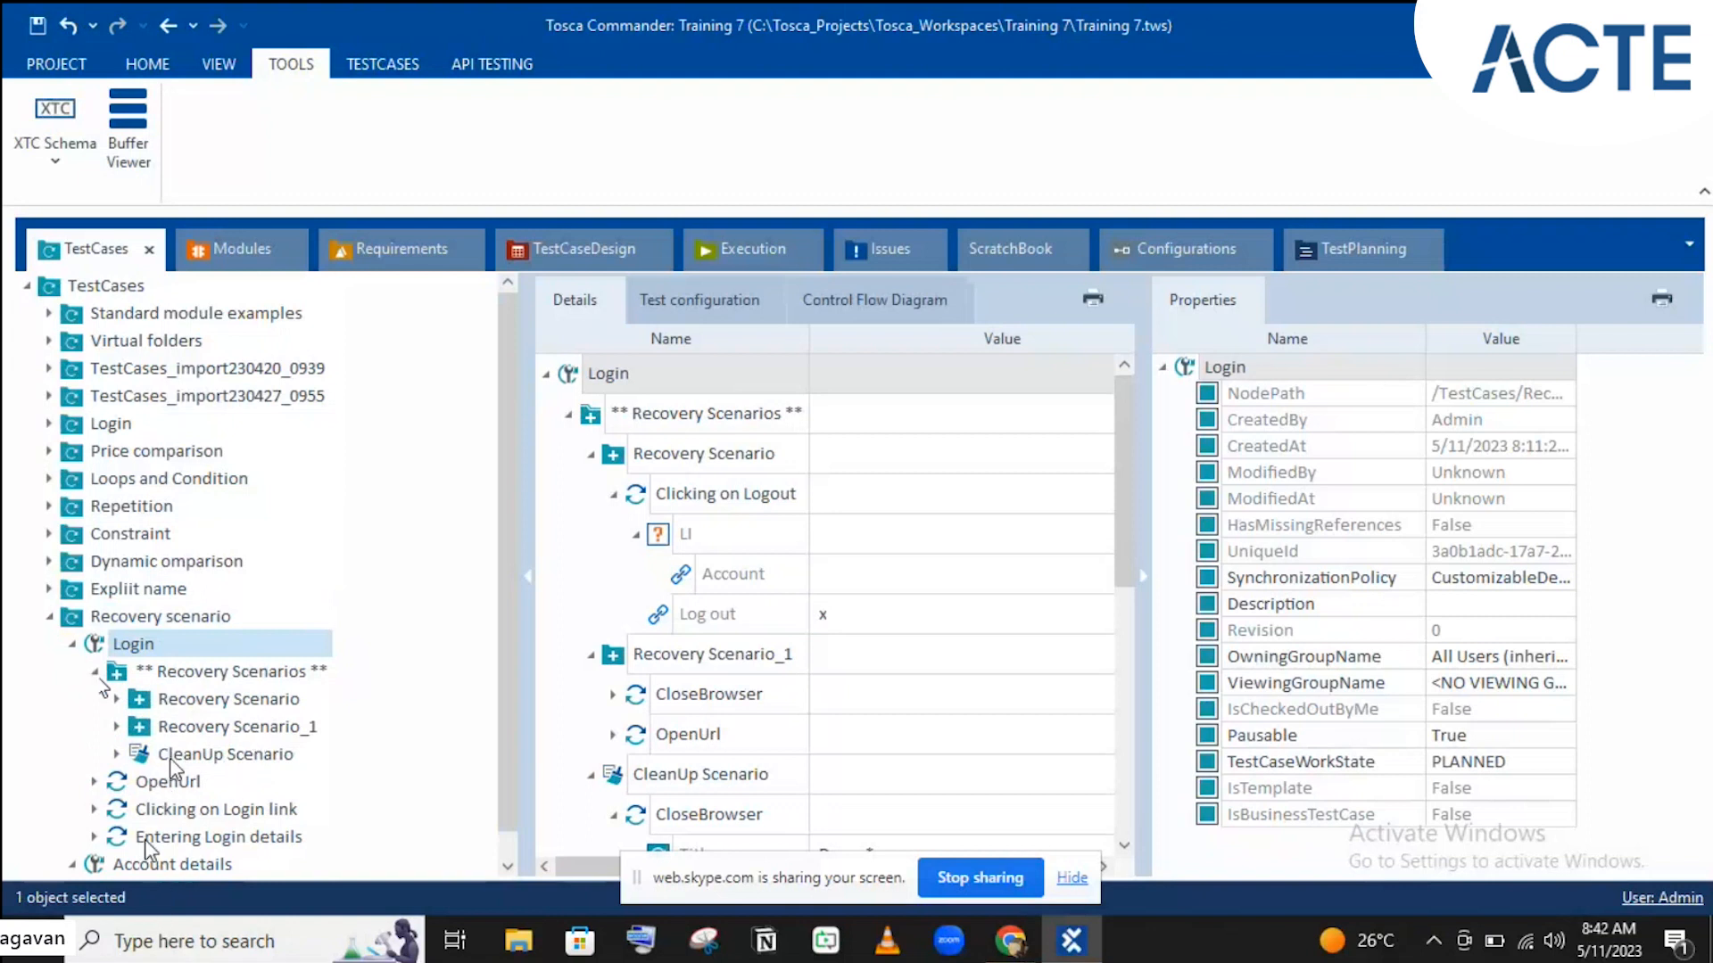
click(74, 644)
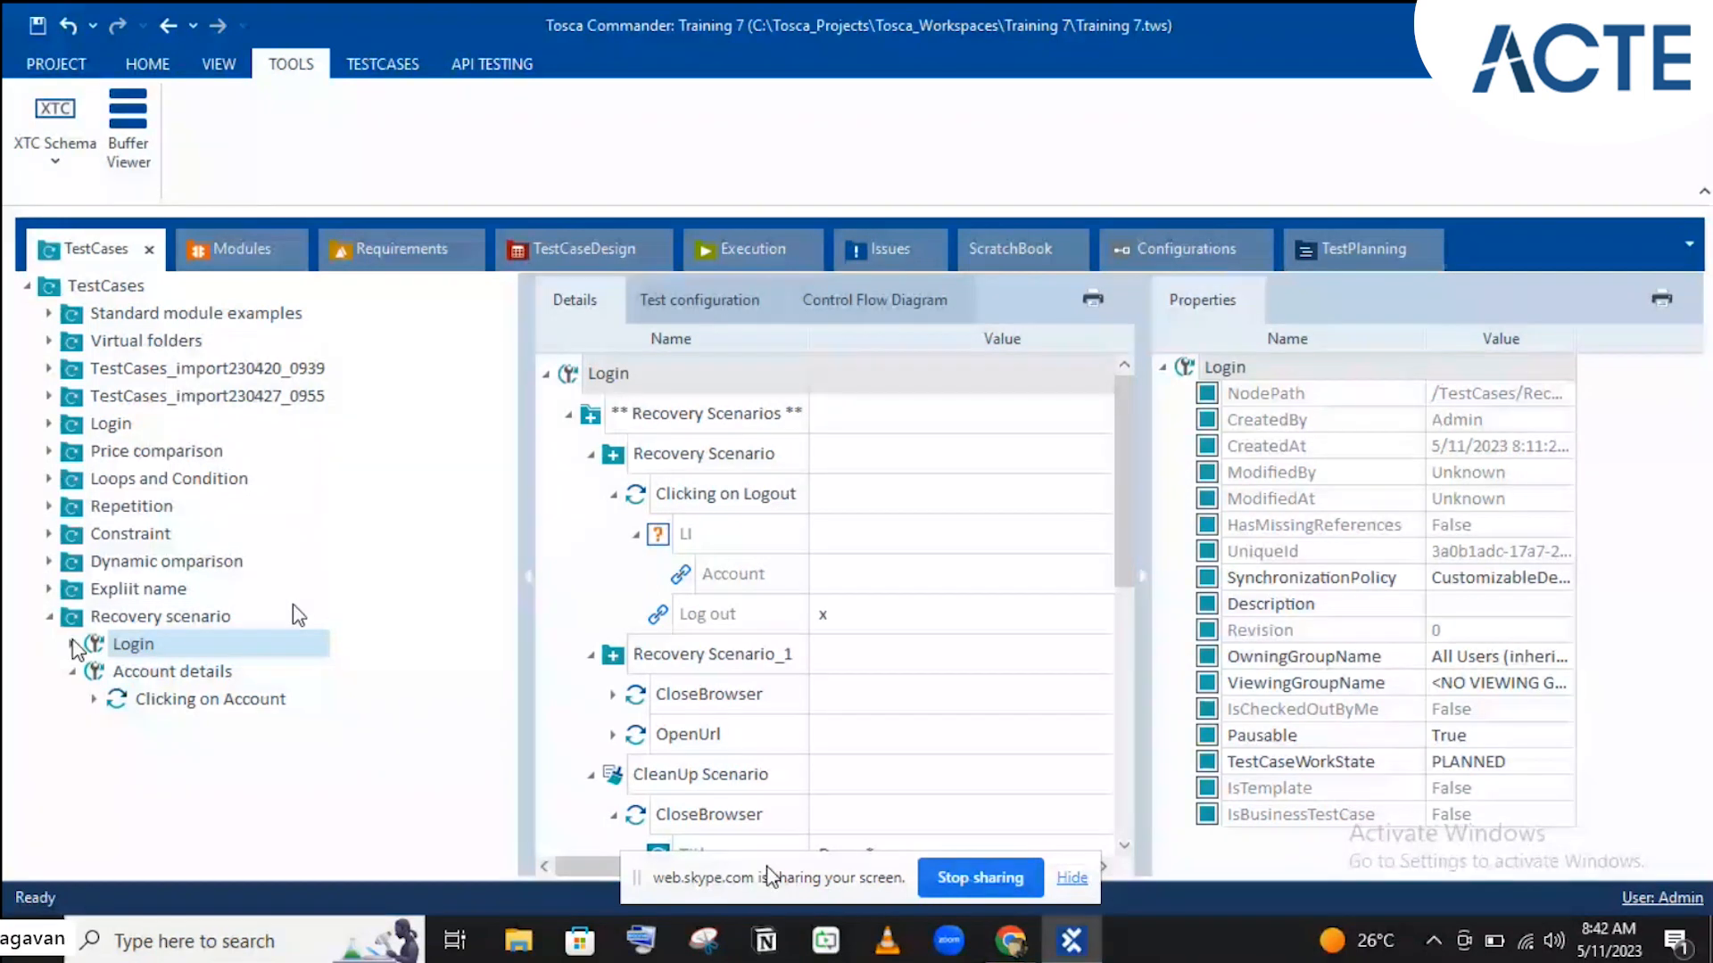
Step: Delete the Login test case's existing execution log from the Recovery scenario folder in the new execution list
click(757, 252)
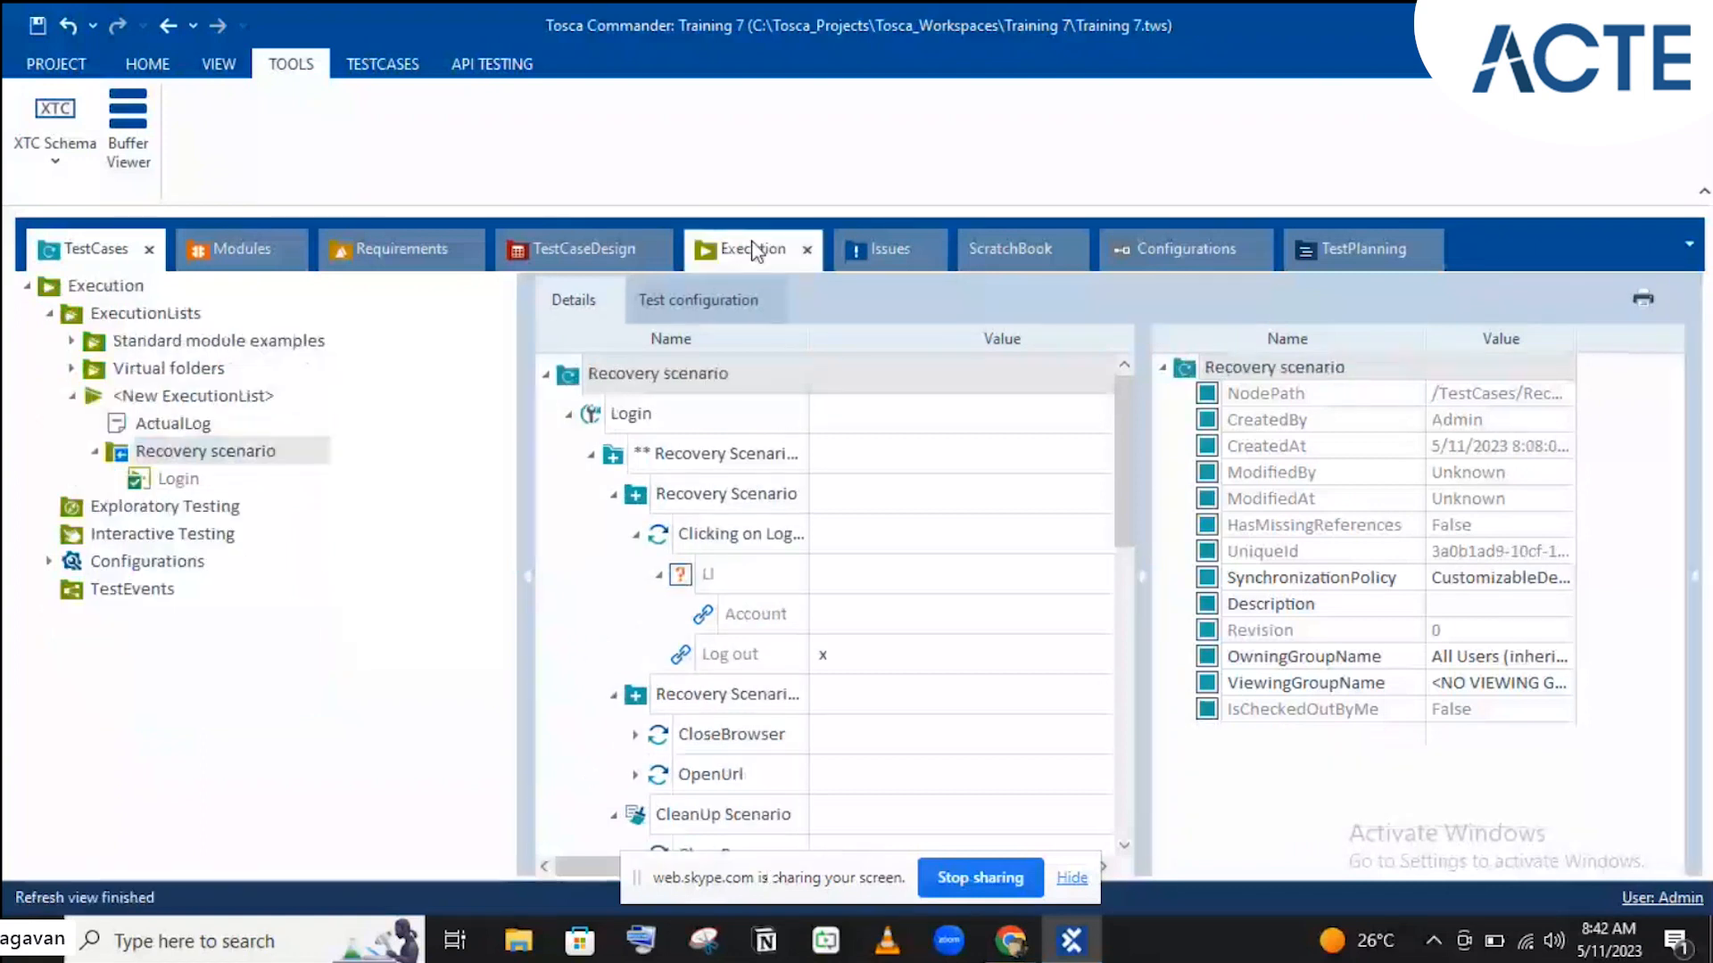
click(121, 452)
click(170, 481)
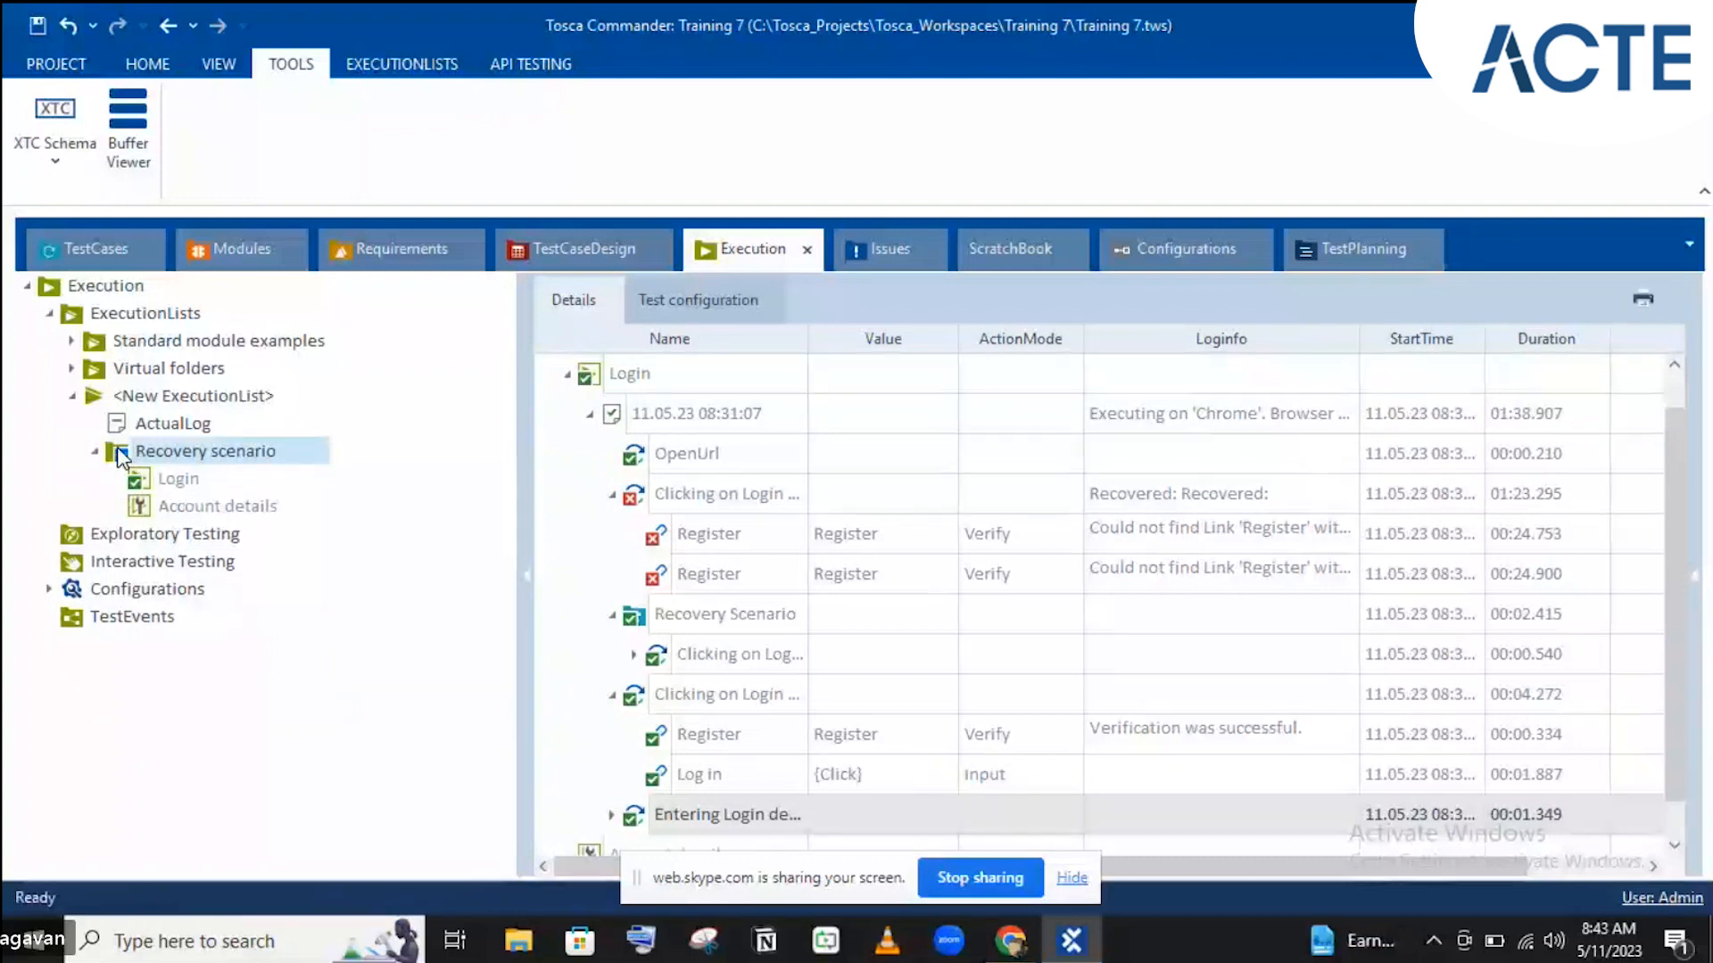
click(703, 414)
key(Delete)
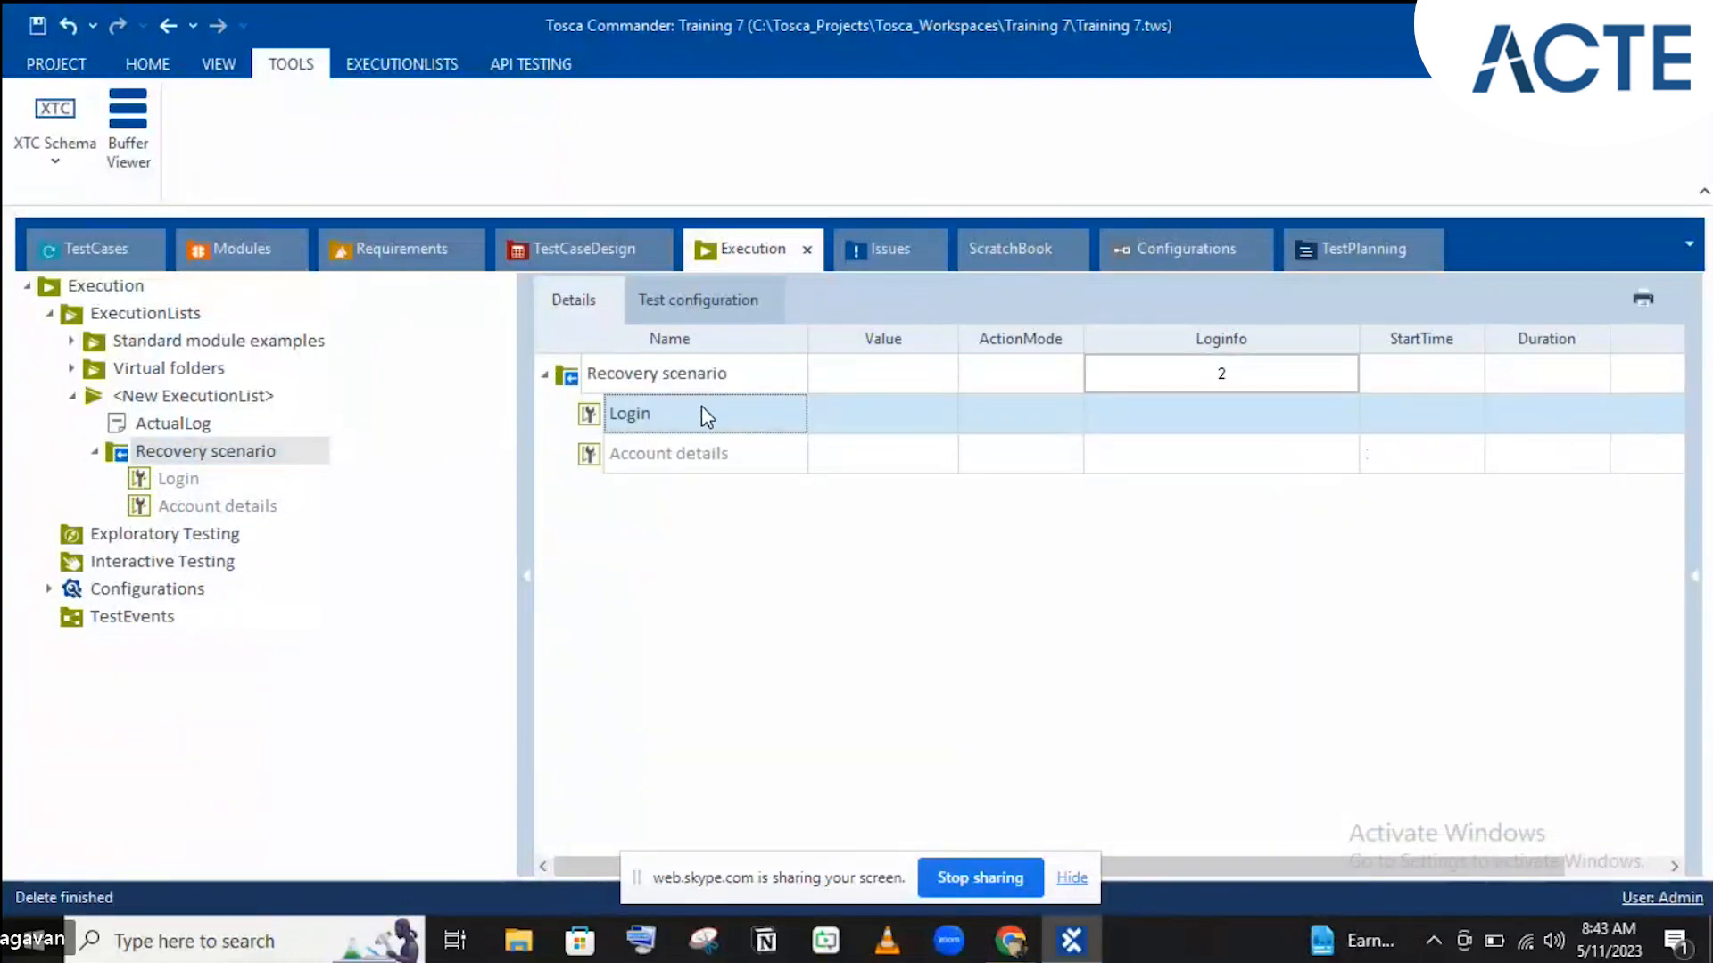
click(122, 457)
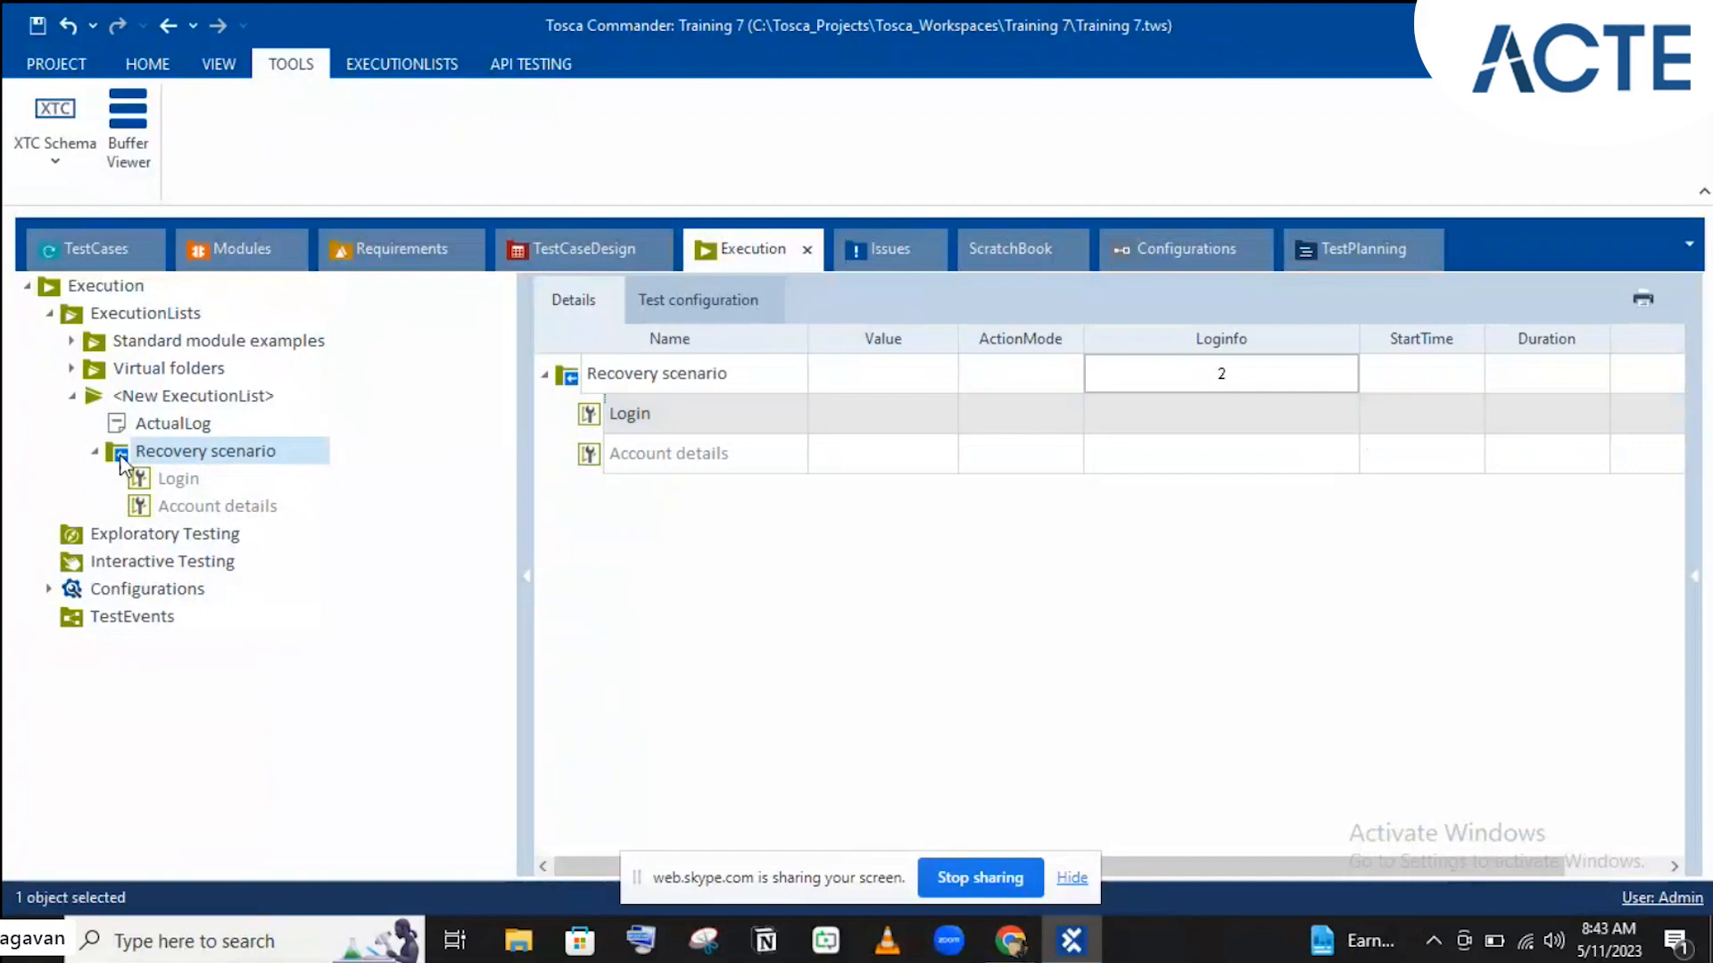